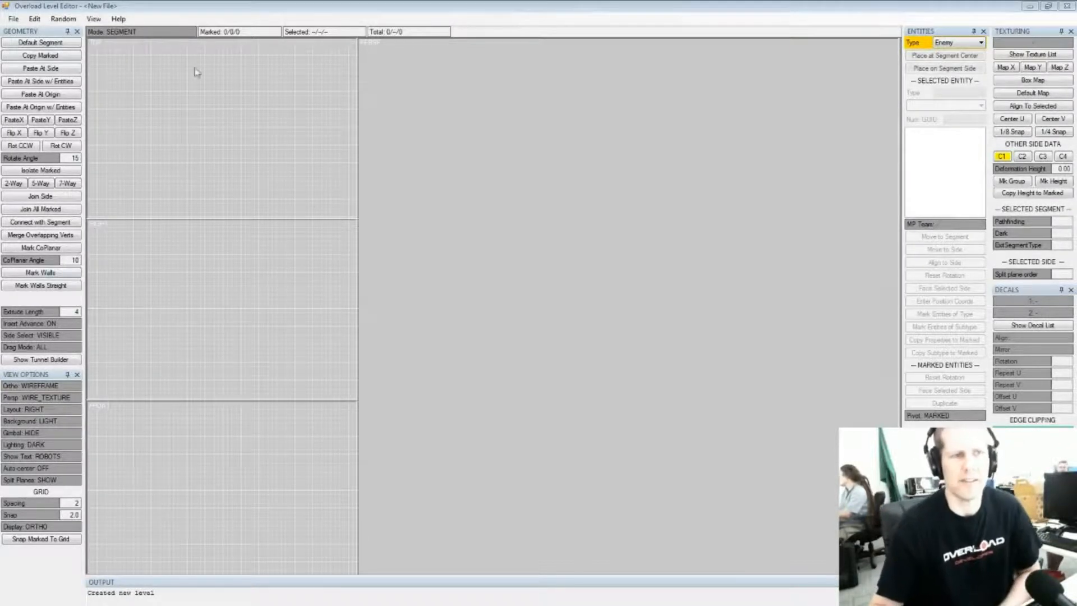
pyautogui.click(14, 21)
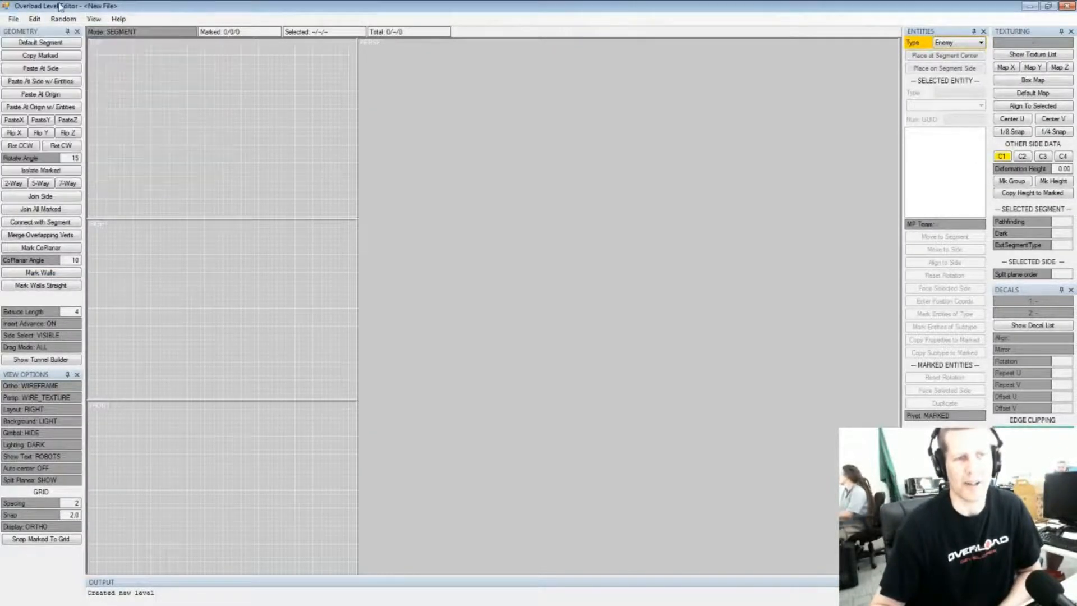
pyautogui.click(283, 143)
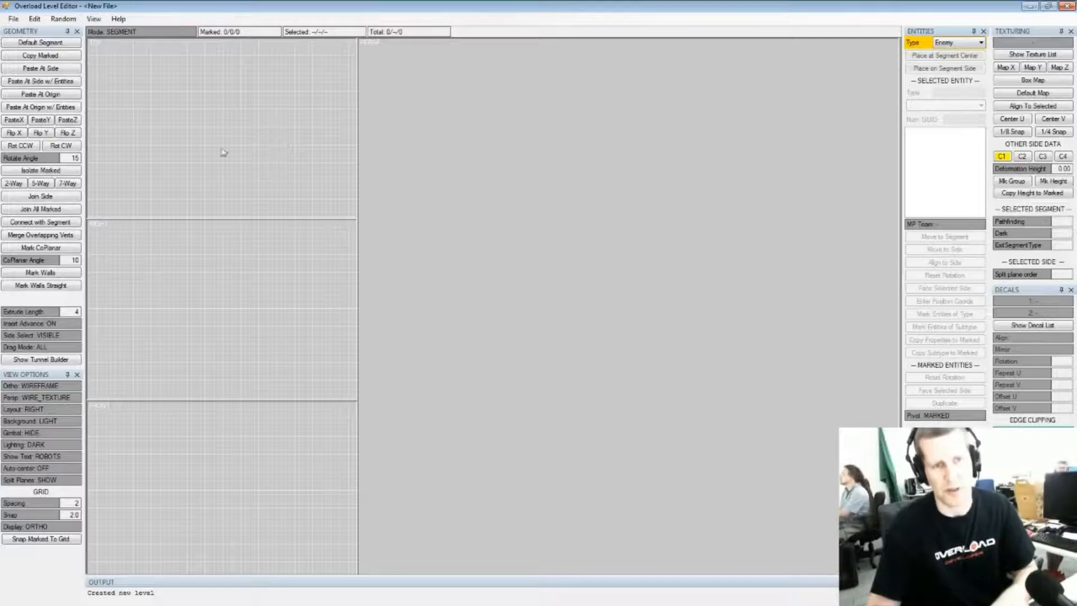
# Create a default segment at the origin and inspect its sides in the perspective view
pyautogui.click(45, 45)
pyautogui.press('Tab')
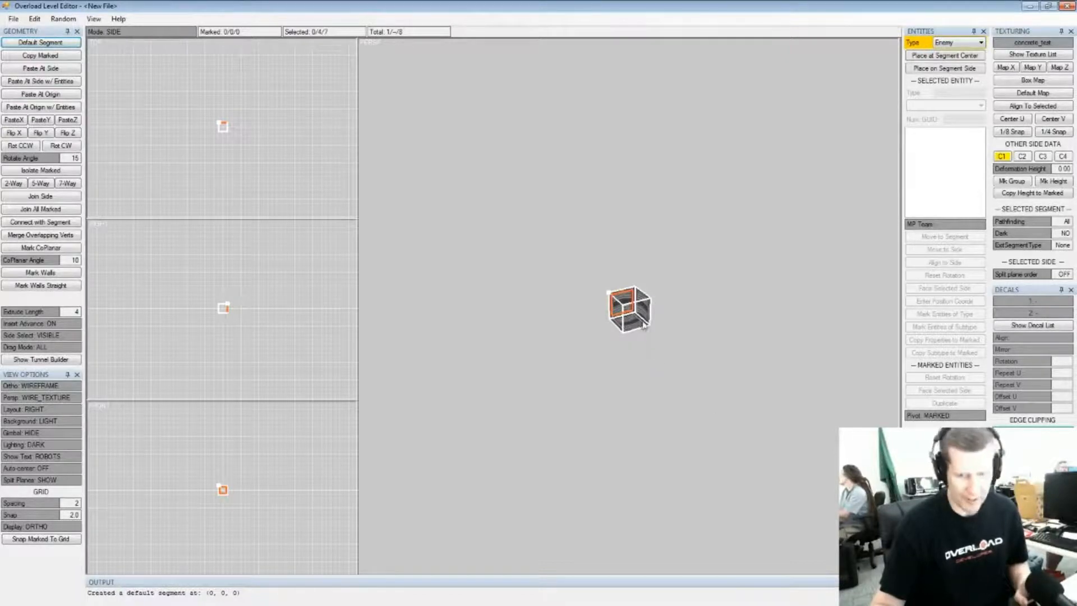
pyautogui.scroll(6, 577, 322)
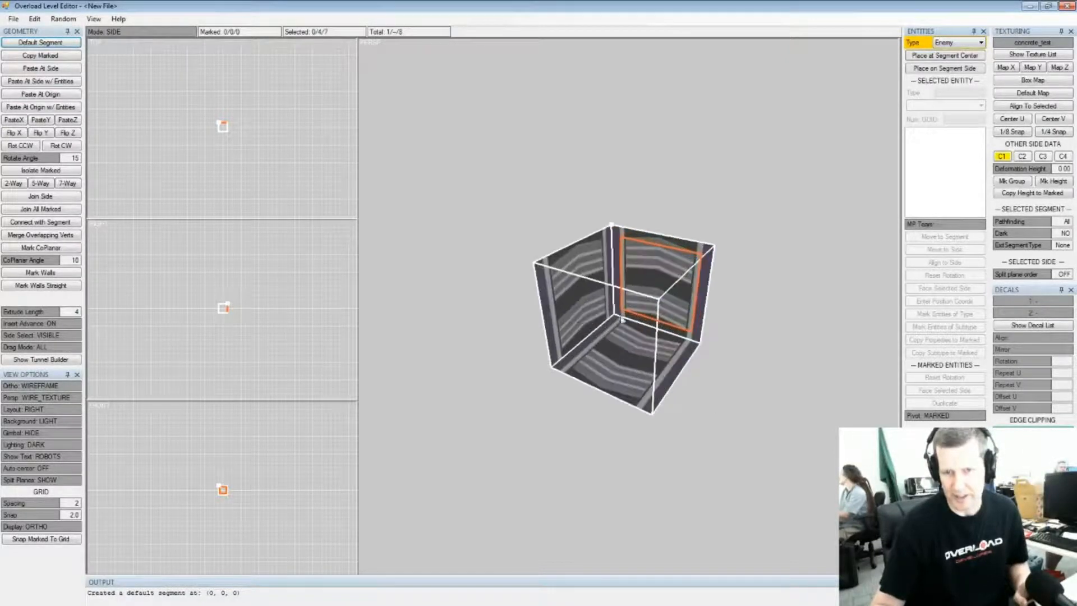
pyautogui.moveTo(622, 320); pyautogui.dragTo(631, 317, button='middle')
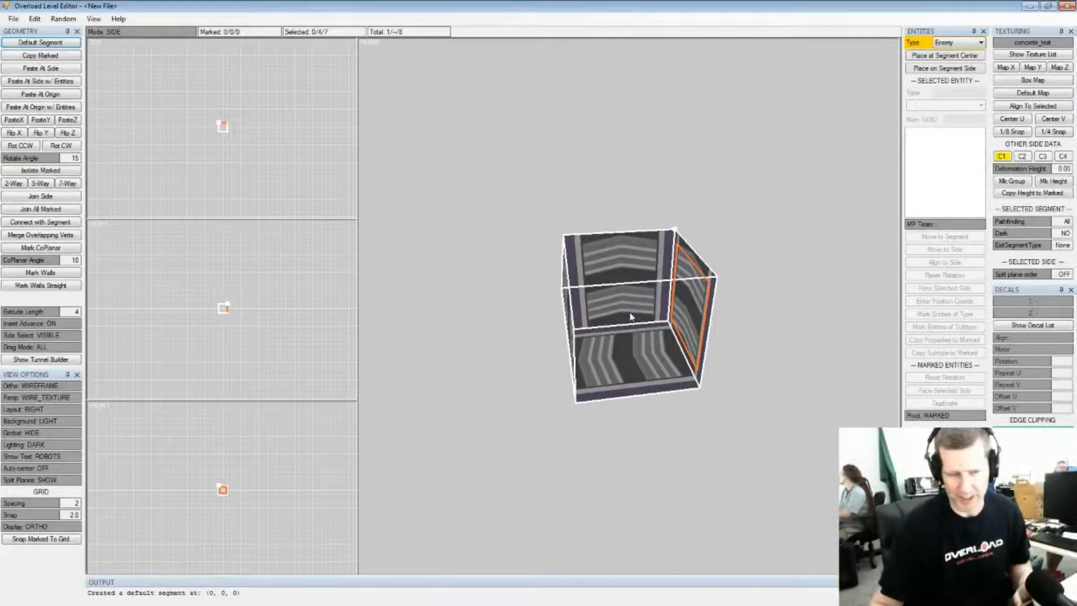
pyautogui.moveTo(662, 328); pyautogui.dragTo(709, 341, button='middle')
pyautogui.scroll(3, 703, 331)
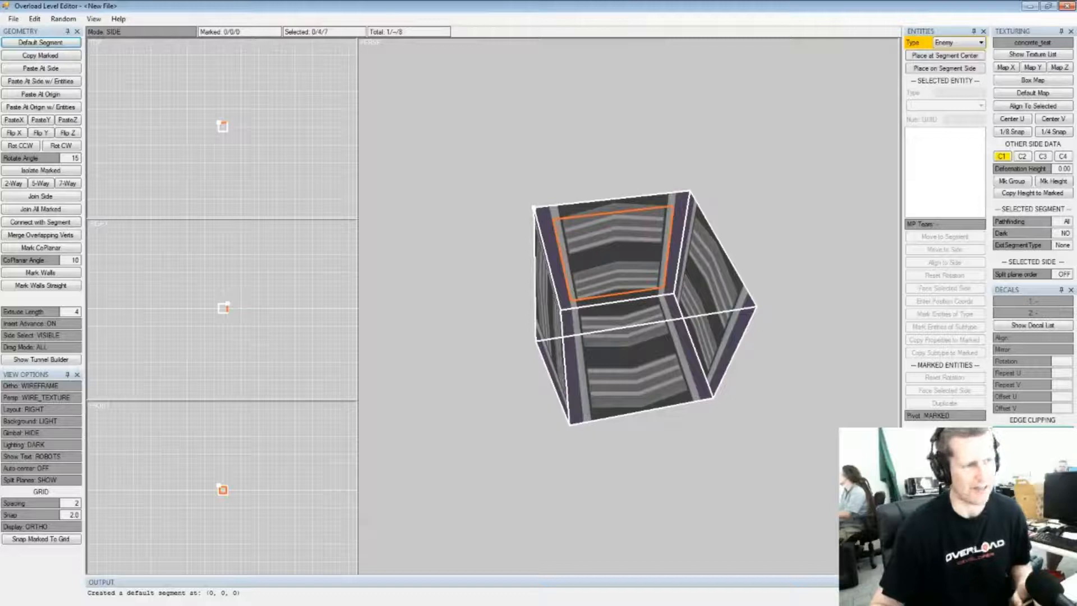
pyautogui.moveTo(498, 233); pyautogui.dragTo(581, 294, button='middle')
pyautogui.scroll(-4, 582, 293)
# Move the segment's vertices in the top view to form a symmetrical trapezoid with its short side at the back
pyautogui.press('Tab')
pyautogui.moveTo(553, 360); pyautogui.dragTo(619, 408)
pyautogui.moveTo(215, 143); pyautogui.dragTo(260, 151)
pyautogui.moveTo(259, 150); pyautogui.dragTo(271, 153)
pyautogui.moveTo(188, 133); pyautogui.dragTo(207, 149)
pyautogui.moveTo(190, 107); pyautogui.dragTo(204, 150)
pyautogui.moveTo(222, 108); pyautogui.dragTo(287, 161)
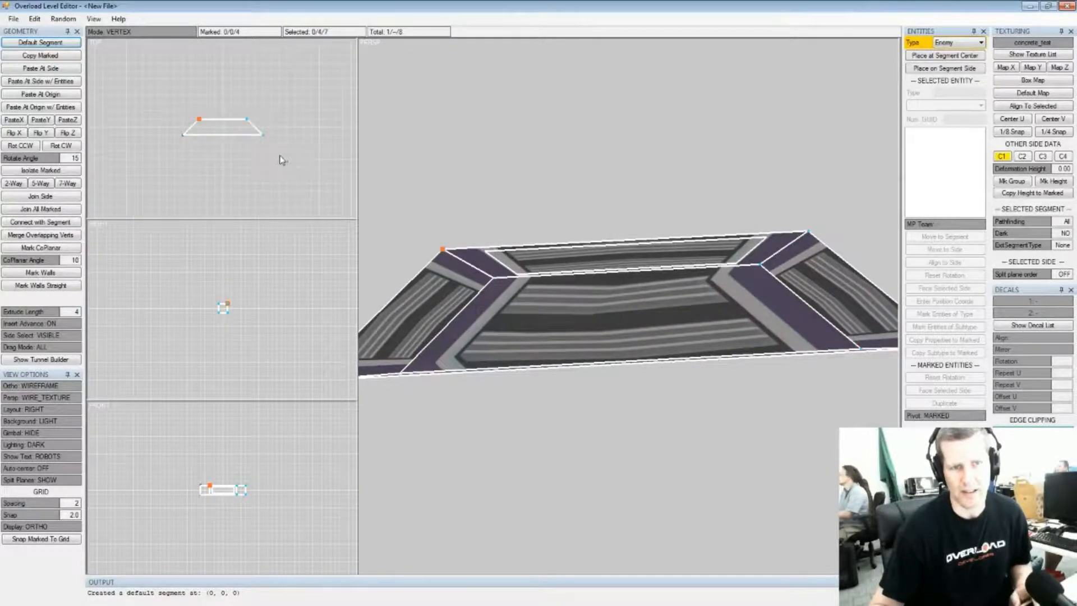
pyautogui.moveTo(174, 108); pyautogui.dragTo(234, 172)
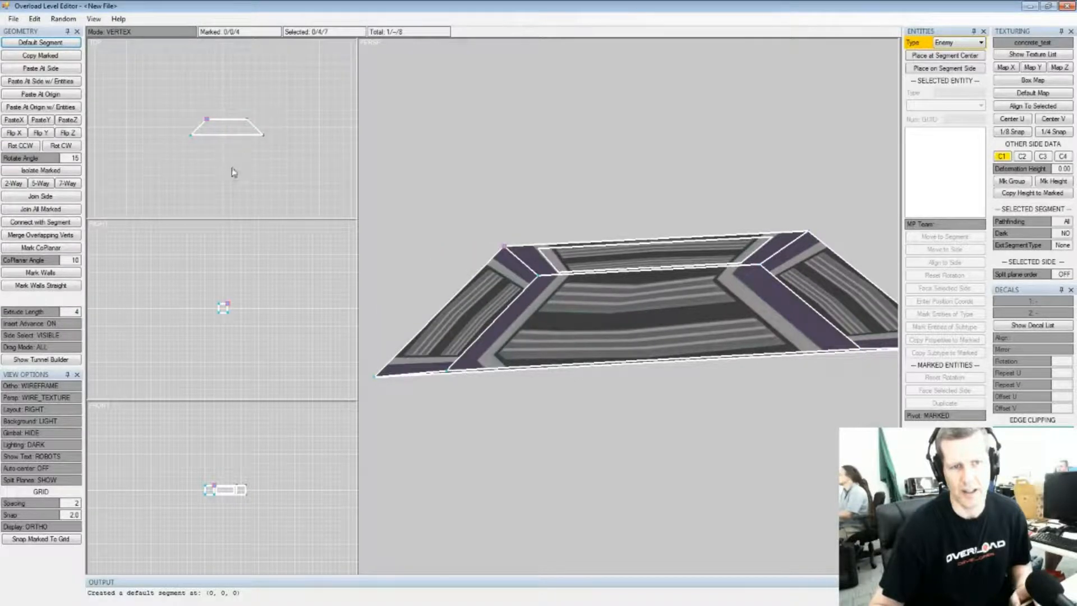
pyautogui.moveTo(245, 116); pyautogui.dragTo(259, 159)
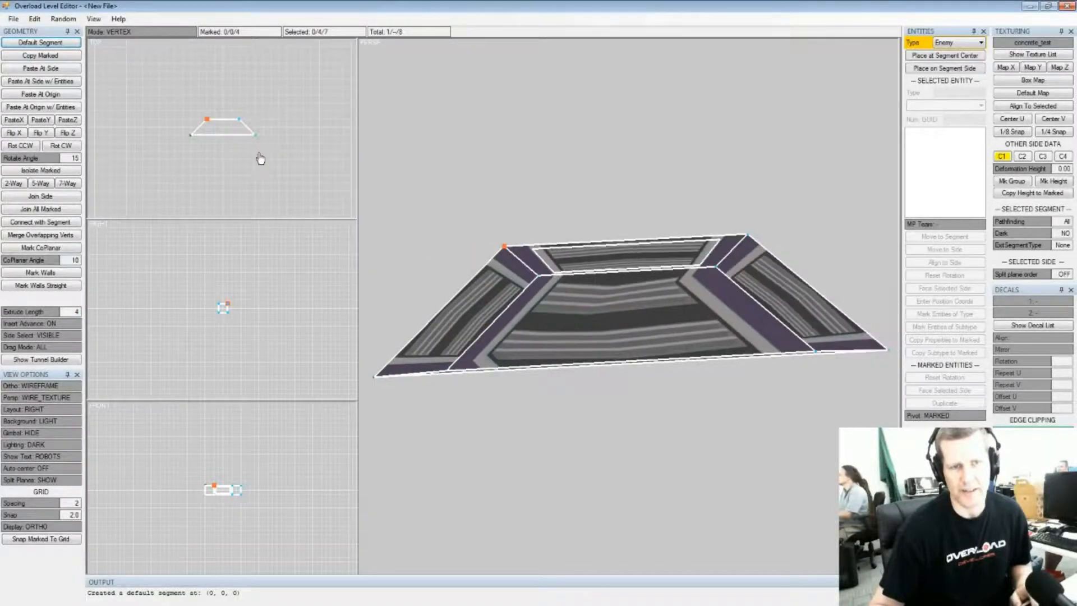
pyautogui.scroll(2, 231, 135)
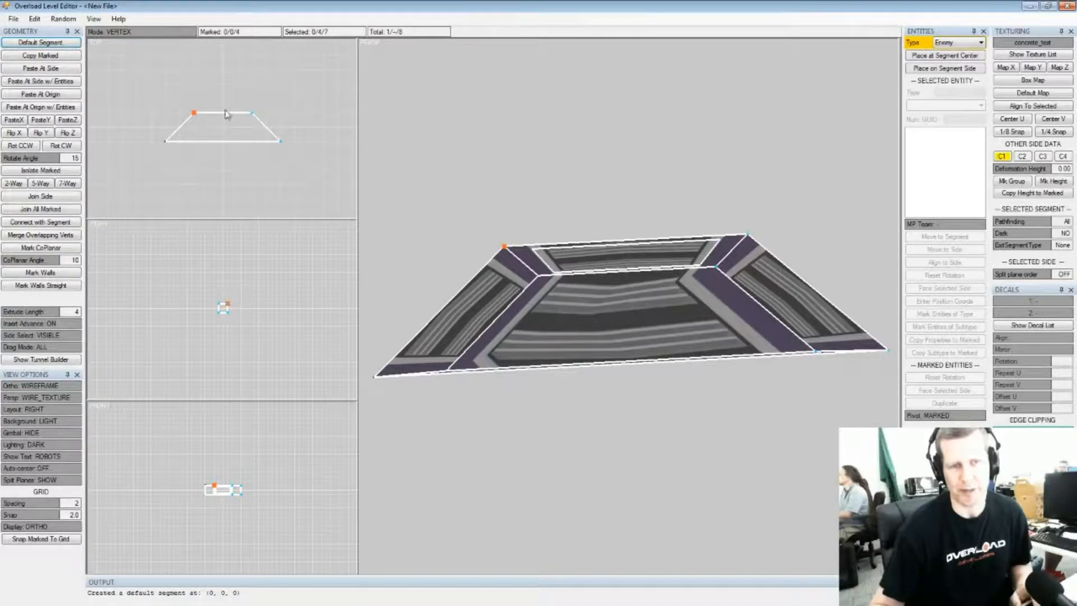
# Mark the trapezoid segment, shift it three grid steps upward in the top view, and unmark it
pyautogui.press('Tab')
pyautogui.press('space')
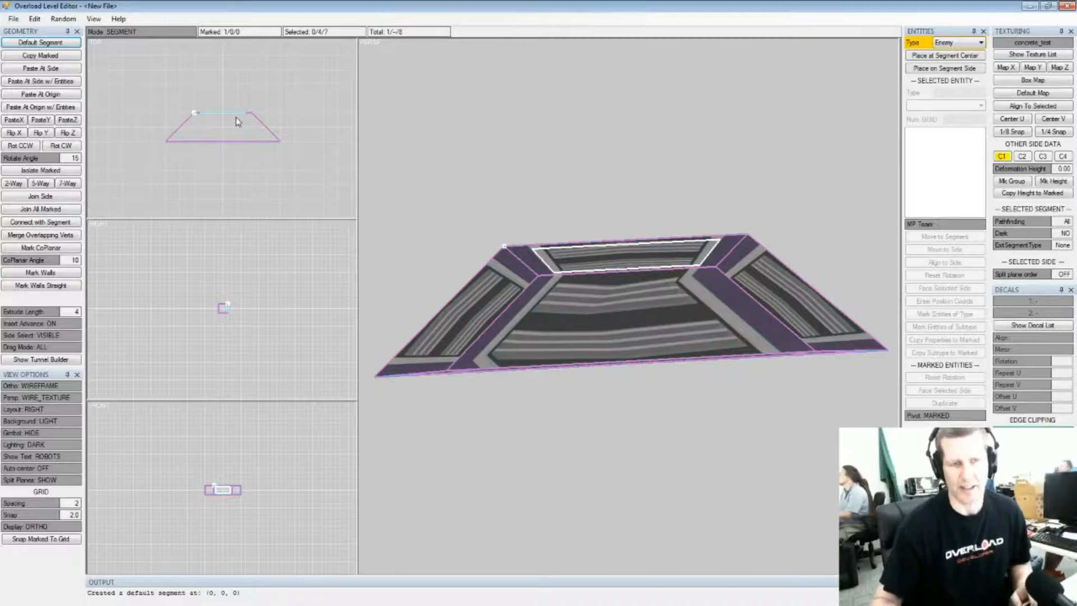
pyautogui.press('Up')
pyautogui.press('Up')
pyautogui.press('Up')
pyautogui.press('space')
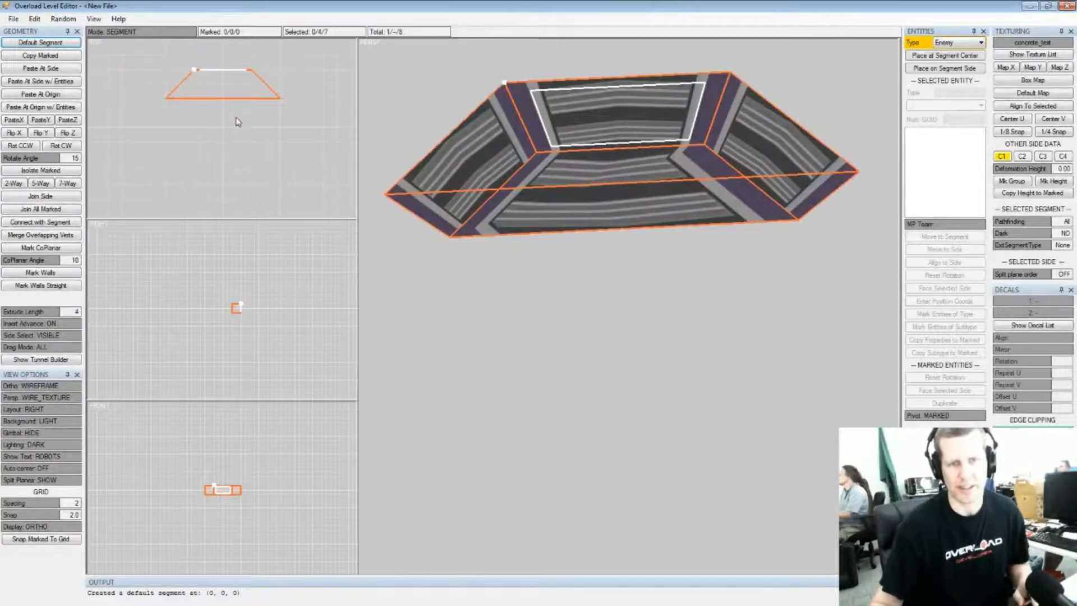
# Mark all six sides of the trapezoid segment and apply the ind_metal_wall_13d texture to them
pyautogui.moveTo(596, 210); pyautogui.dragTo(736, 174, button='right')
pyautogui.moveTo(522, 341); pyautogui.dragTo(641, 250, button='right')
pyautogui.press('Tab')
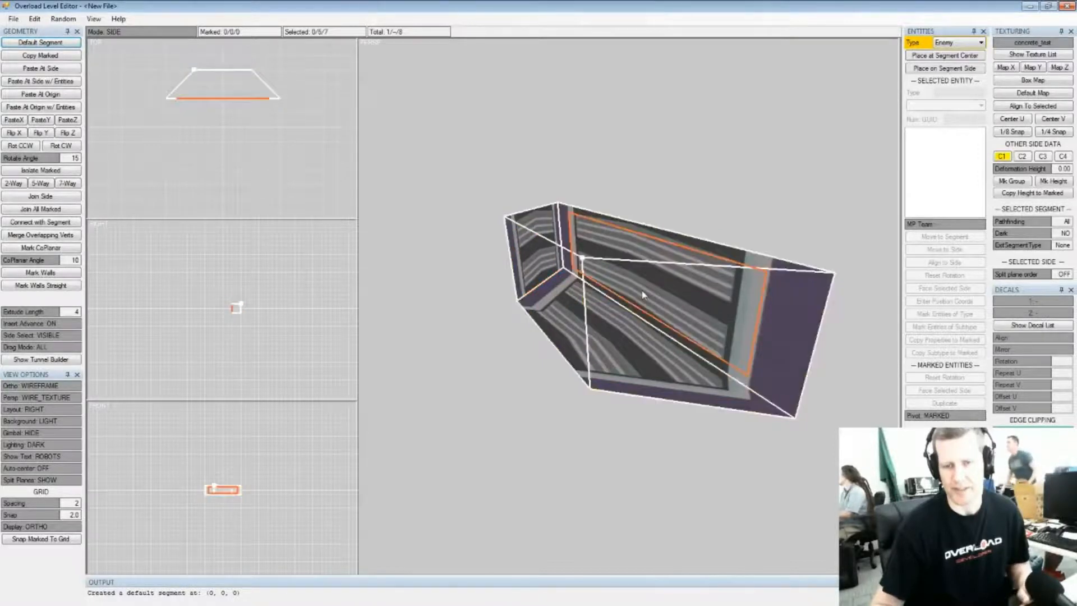
pyautogui.click(582, 293)
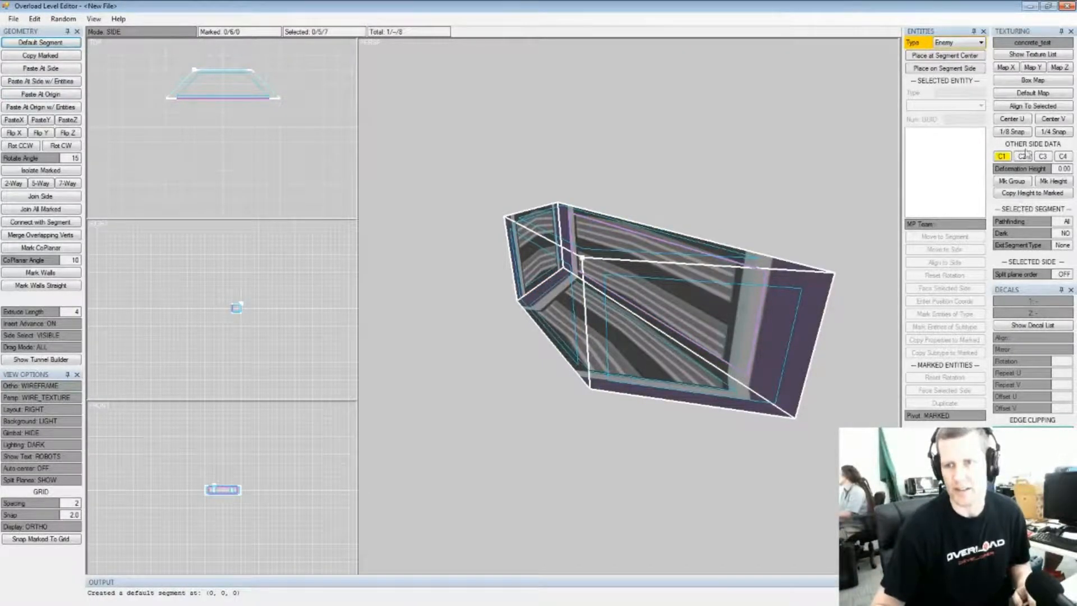
pyautogui.click(1032, 54)
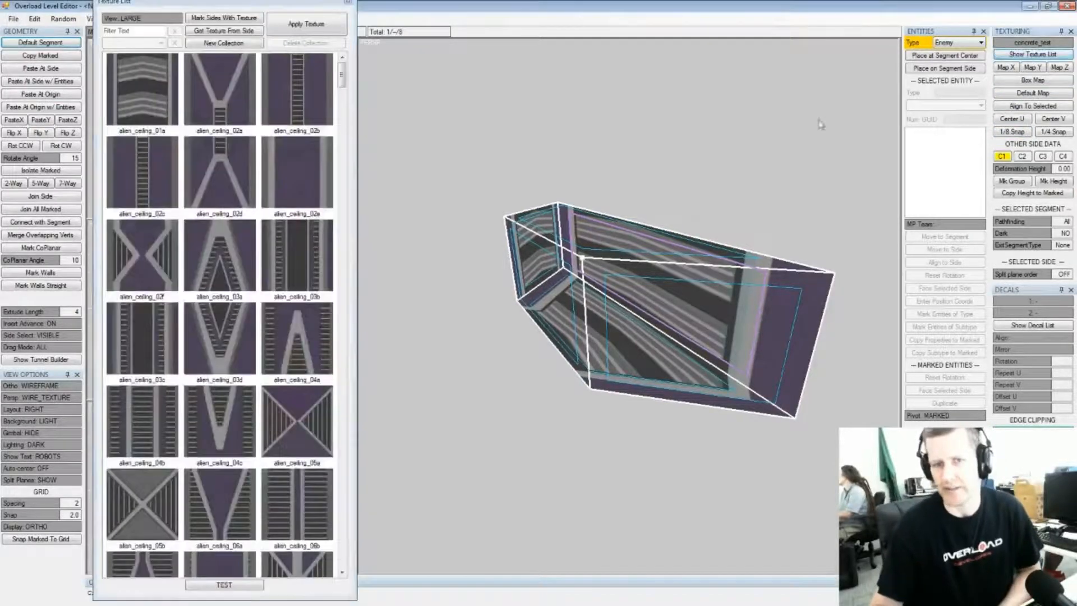
pyautogui.moveTo(339, 82); pyautogui.dragTo(346, 380)
pyautogui.click(329, 394)
pyautogui.click(306, 24)
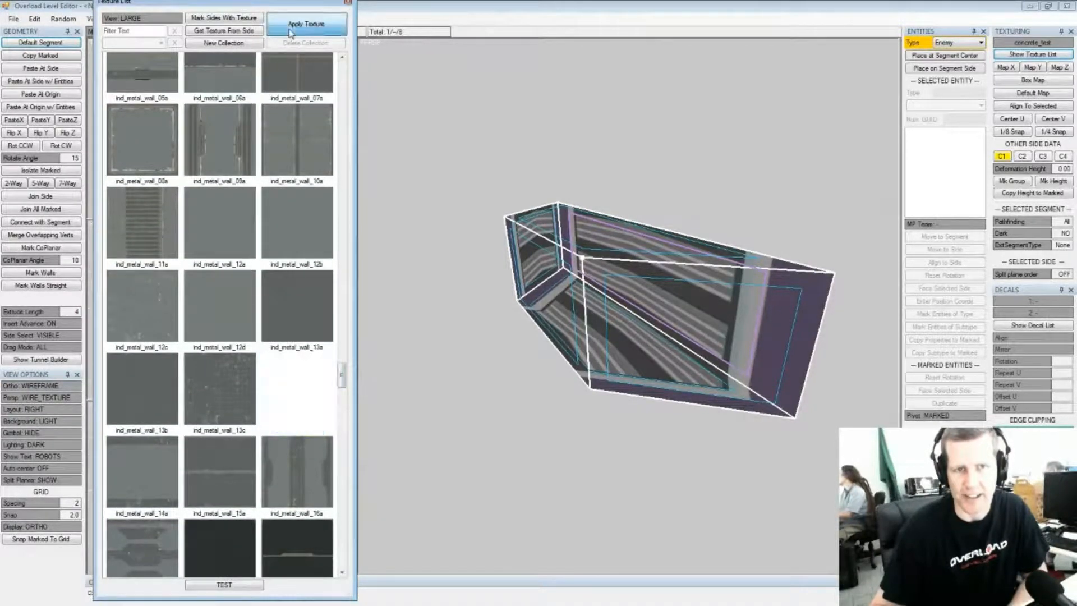
pyautogui.click(348, 5)
pyautogui.moveTo(642, 294)
pyautogui.mouseDown(button='right')
pyautogui.moveTo(755, 300)
pyautogui.moveTo(645, 290)
pyautogui.mouseUp(button='right')
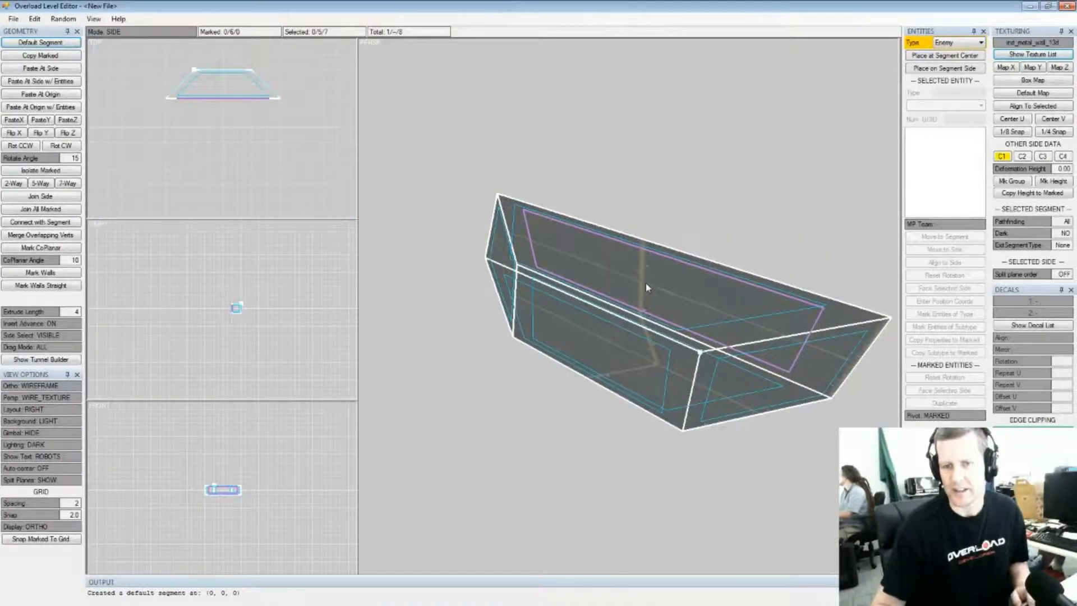
# Clear the marks and insert two successive segments from the trapezoid's wide side, the first twice as deep as the second
pyautogui.click(345, 250)
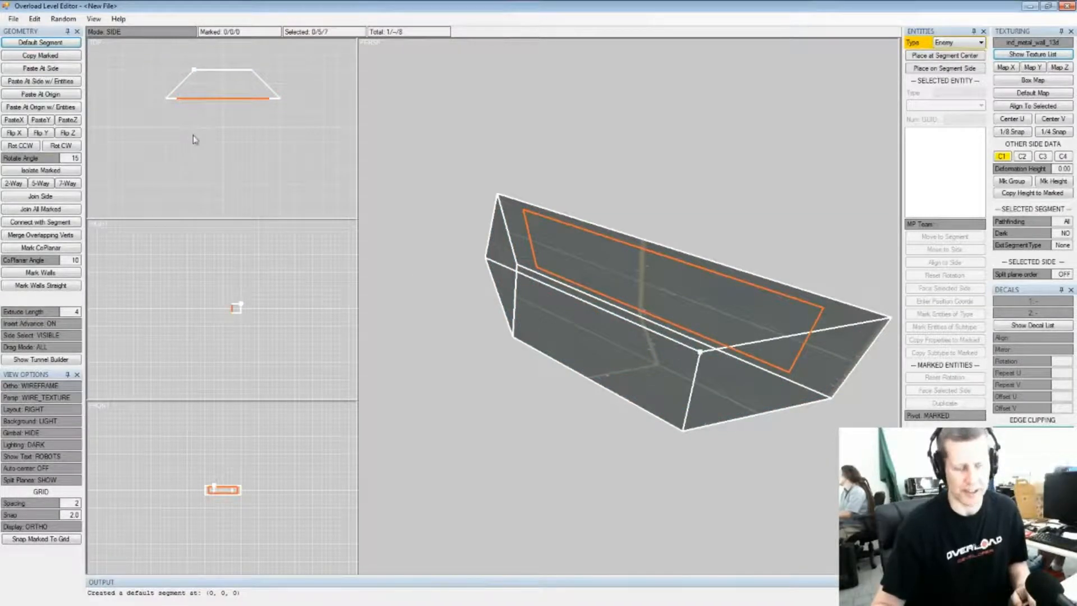
pyautogui.press('i')
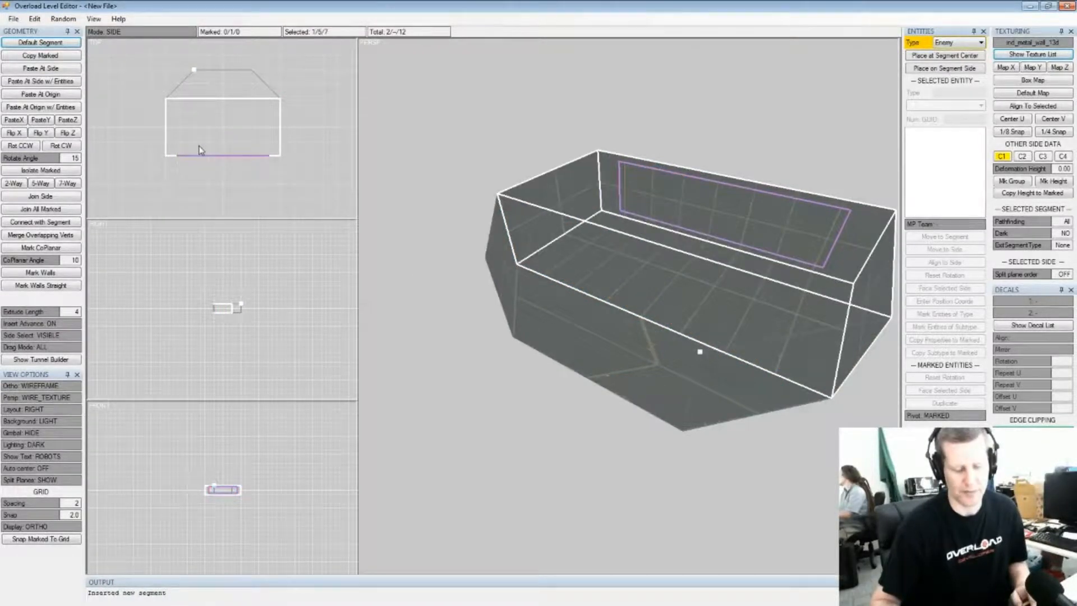
pyautogui.press('i')
# Move the outer vertices of the end segment inward from both ends so it tapers to mirror the first trapezoid
pyautogui.press('Right')
pyautogui.press('Right')
pyautogui.press('v')
pyautogui.moveTo(299, 177); pyautogui.dragTo(326, 200)
pyautogui.press('Left')
pyautogui.press('Left')
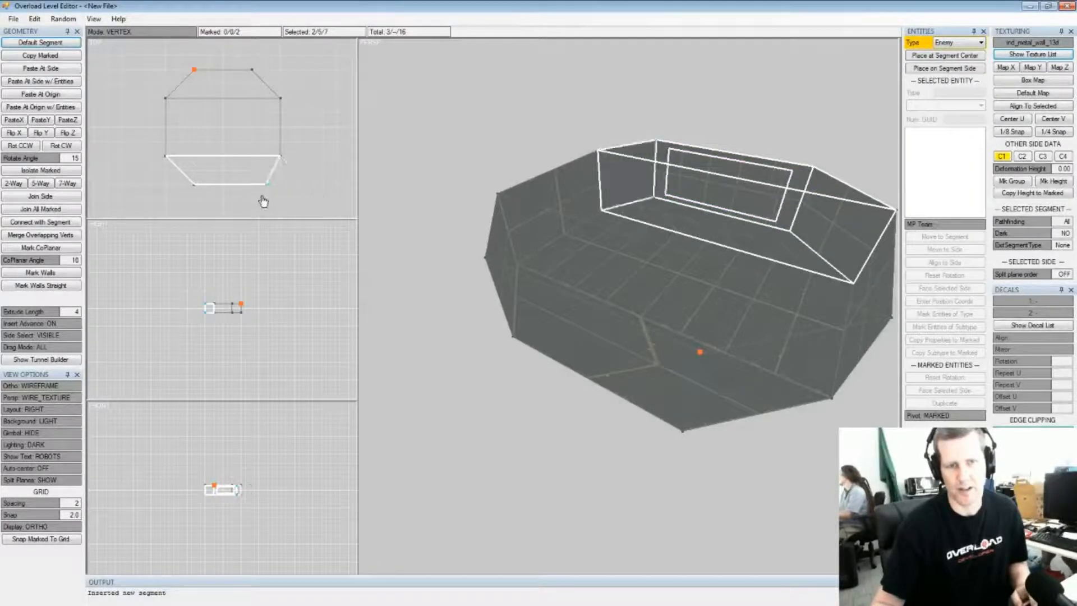
# Mark the floor sides of all three segments and insert a layer of segments beneath them
pyautogui.moveTo(637, 284)
pyautogui.mouseDown(button='right')
pyautogui.moveTo(570, 238)
pyautogui.moveTo(596, 272)
pyautogui.moveTo(657, 289)
pyautogui.moveTo(642, 289)
pyautogui.mouseUp(button='right')
pyautogui.press('s')
pyautogui.click(699, 325)
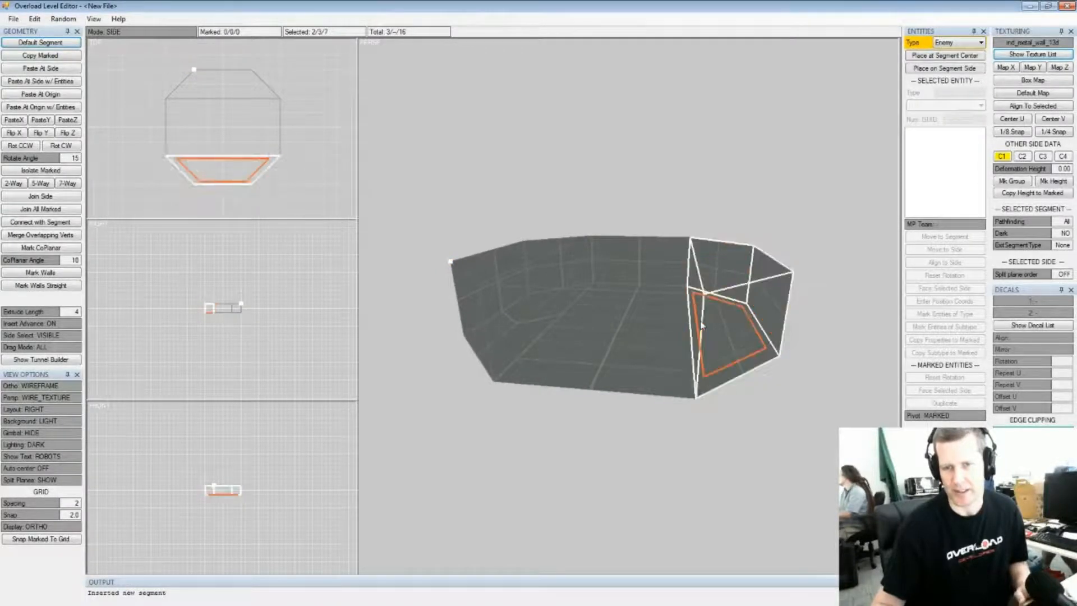
pyautogui.click(555, 330)
pyautogui.click(554, 315)
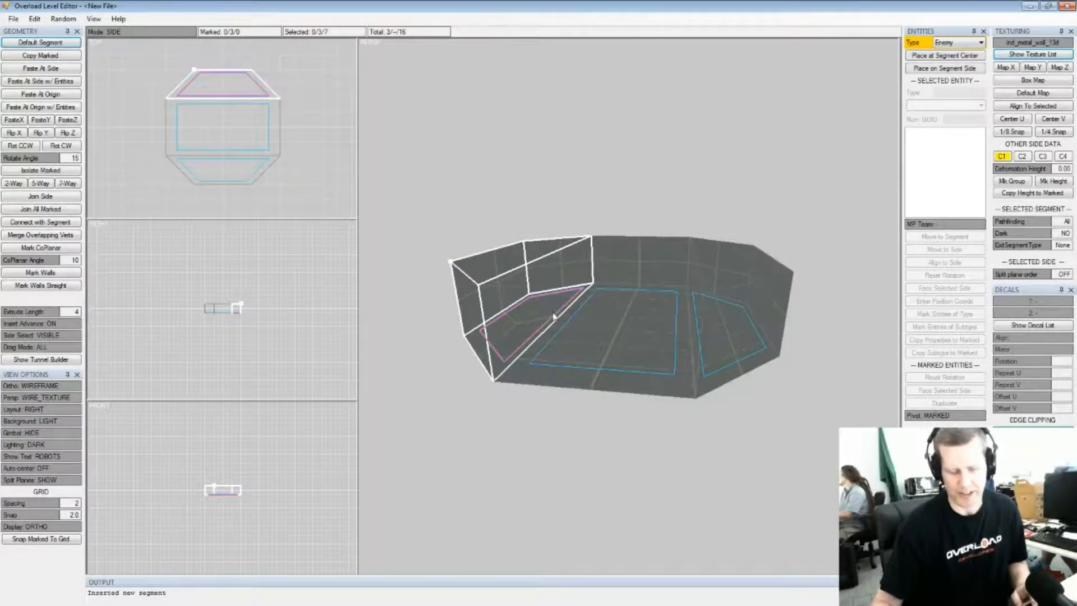
pyautogui.hotkey('ctrl', 'z')
pyautogui.hotkey('ctrl', 'z')
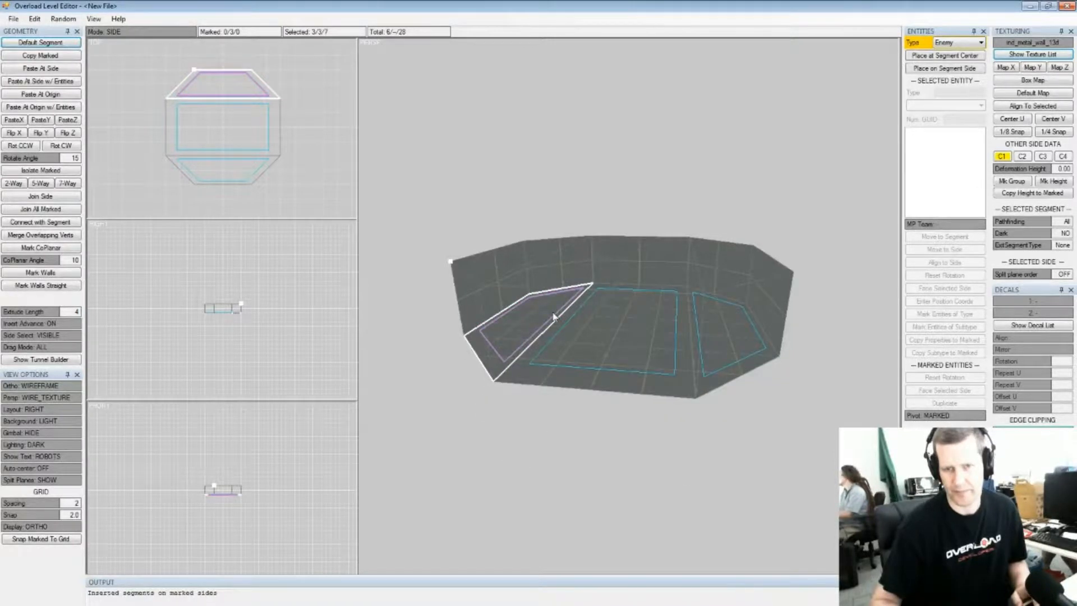
pyautogui.hotkey('shift', 'i')
# Mark the three ceiling sides and insert a layer of segments above them
pyautogui.click(554, 316)
pyautogui.moveTo(667, 226); pyautogui.dragTo(622, 258, button='middle')
pyautogui.hotkey('shift', 'c')
pyautogui.hotkey('shift', 'i')
pyautogui.moveTo(701, 296); pyautogui.dragTo(719, 330, button='middle')
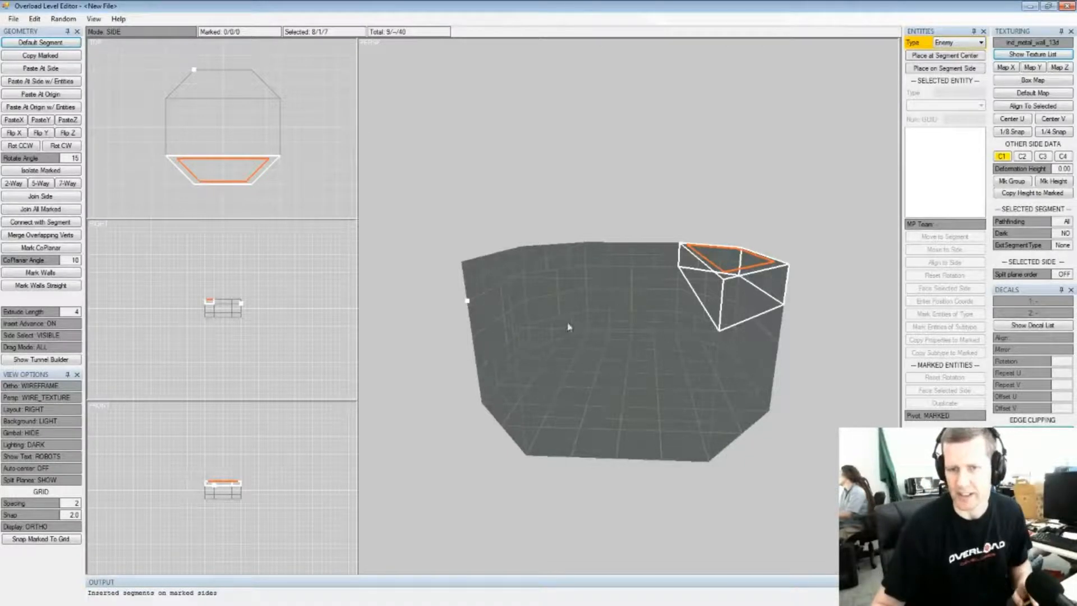
pyautogui.moveTo(737, 307); pyautogui.dragTo(694, 276, button='right')
# Mark the coplanar ceiling sides and apply the rockwall_01a texture to them
pyautogui.press('Insert')
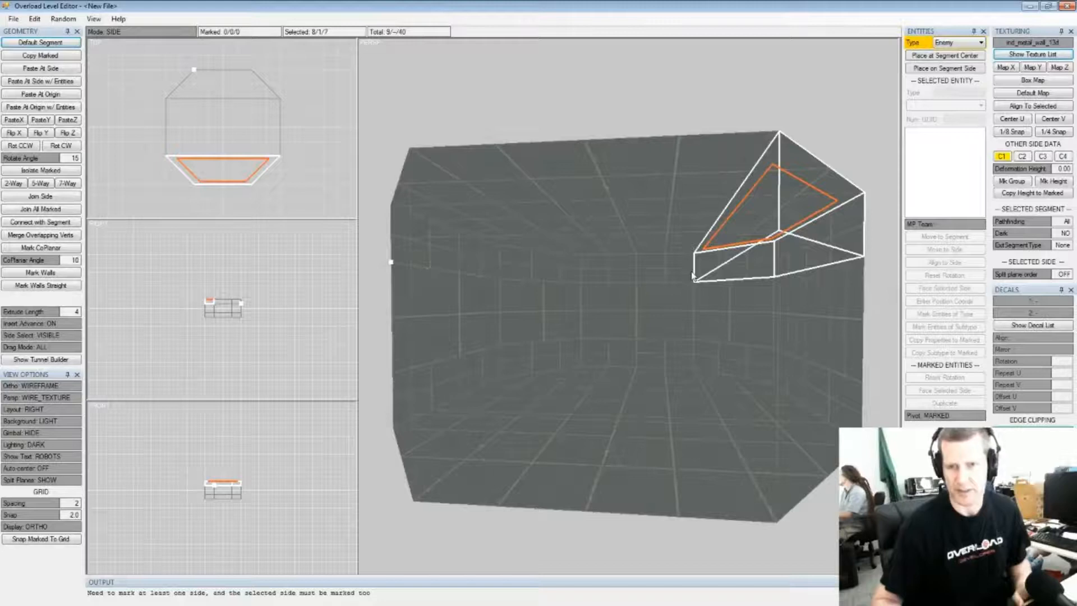
pyautogui.press('q')
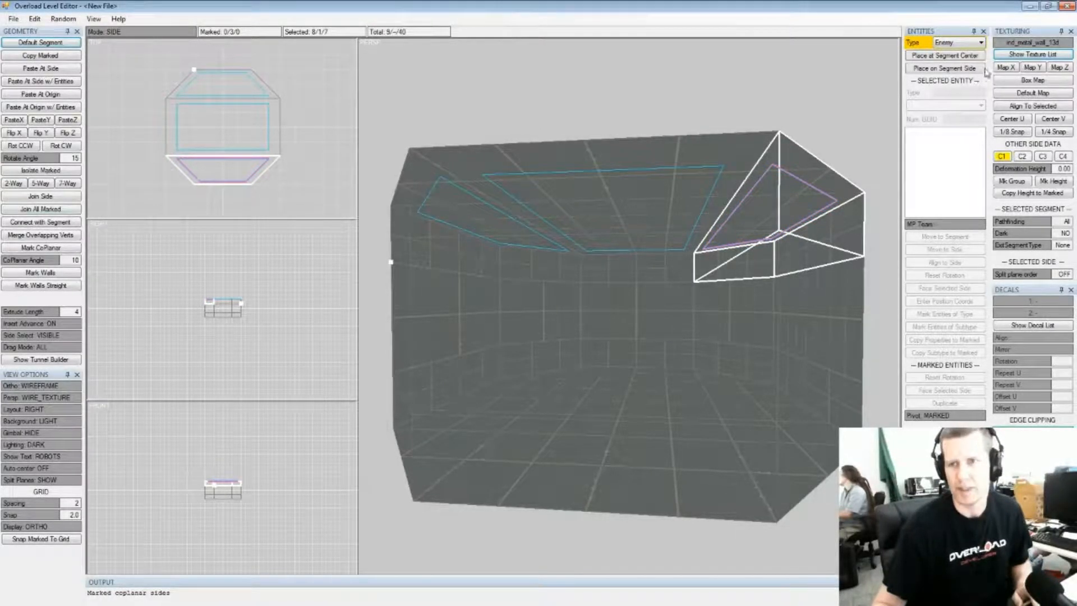
pyautogui.click(1033, 55)
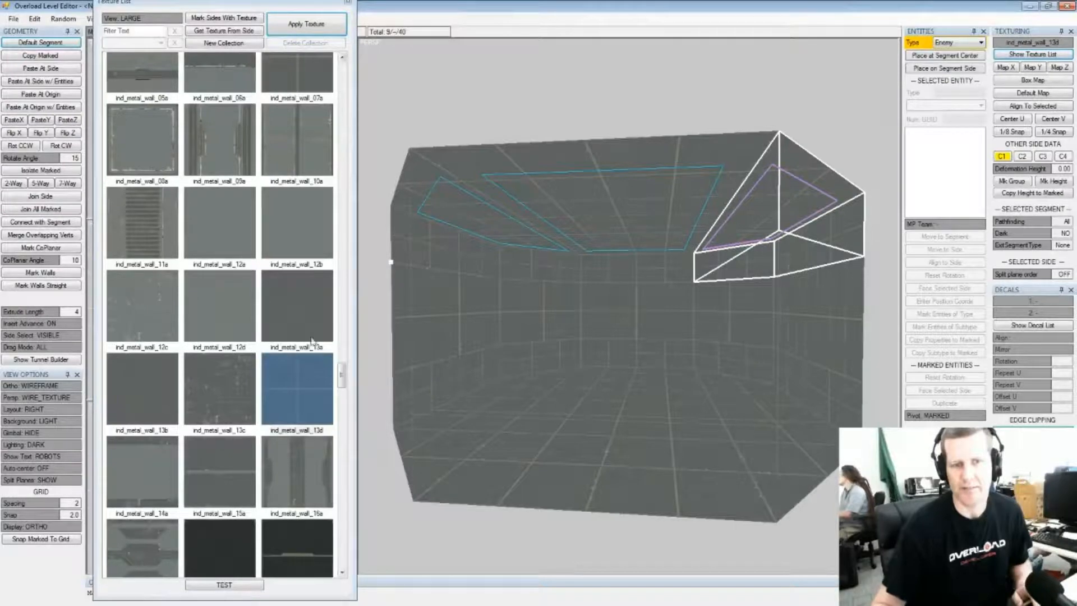
pyautogui.moveTo(341, 374); pyautogui.dragTo(347, 554)
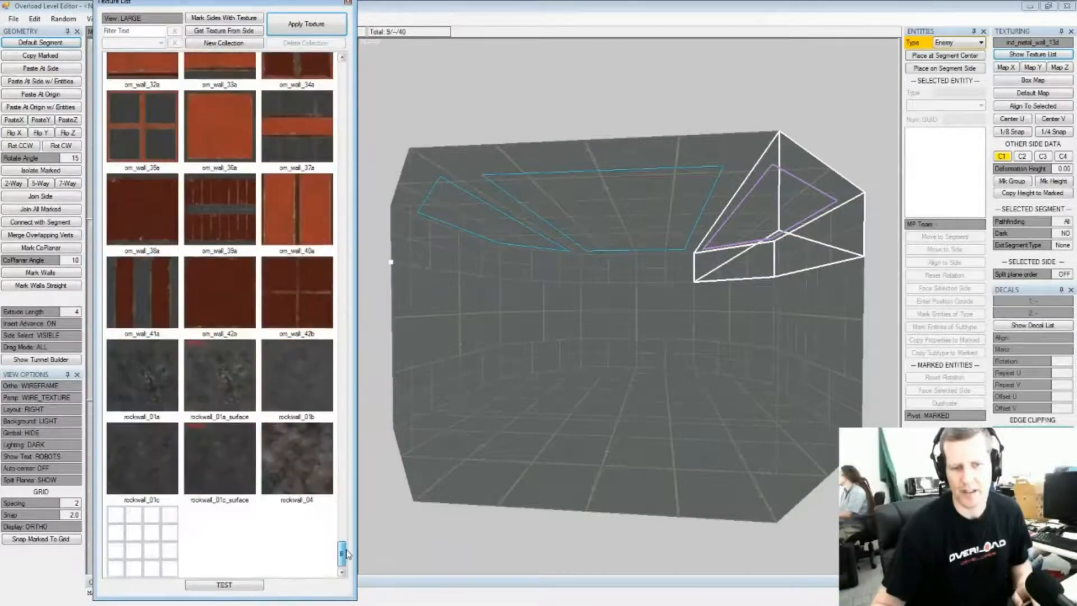
pyautogui.click(143, 375)
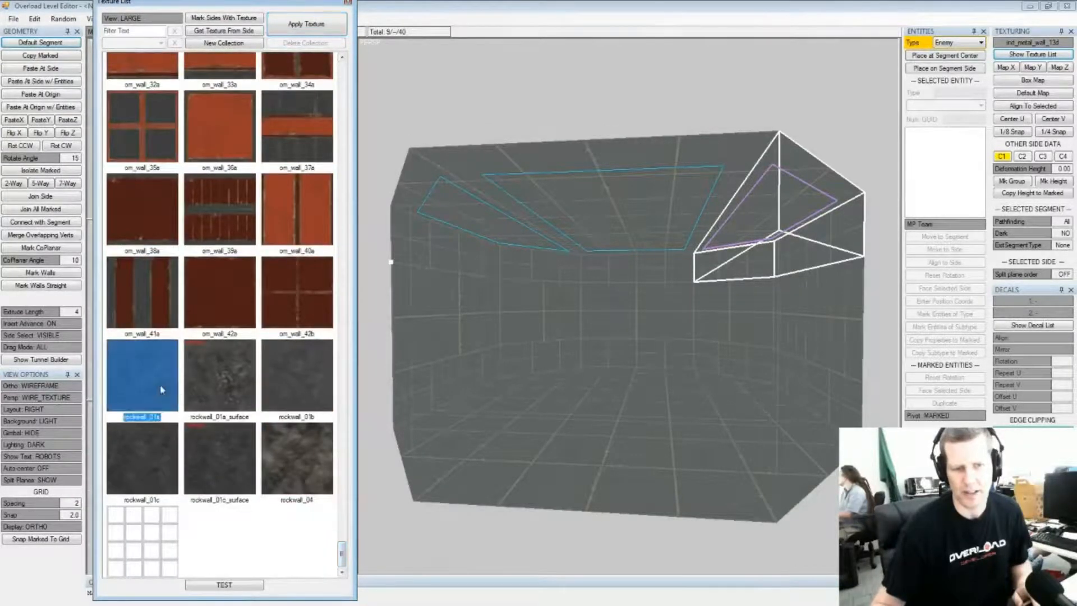
pyautogui.click(310, 26)
# Mark the coplanar floor sides and apply the rockwall_01a texture to them
pyautogui.click(632, 438)
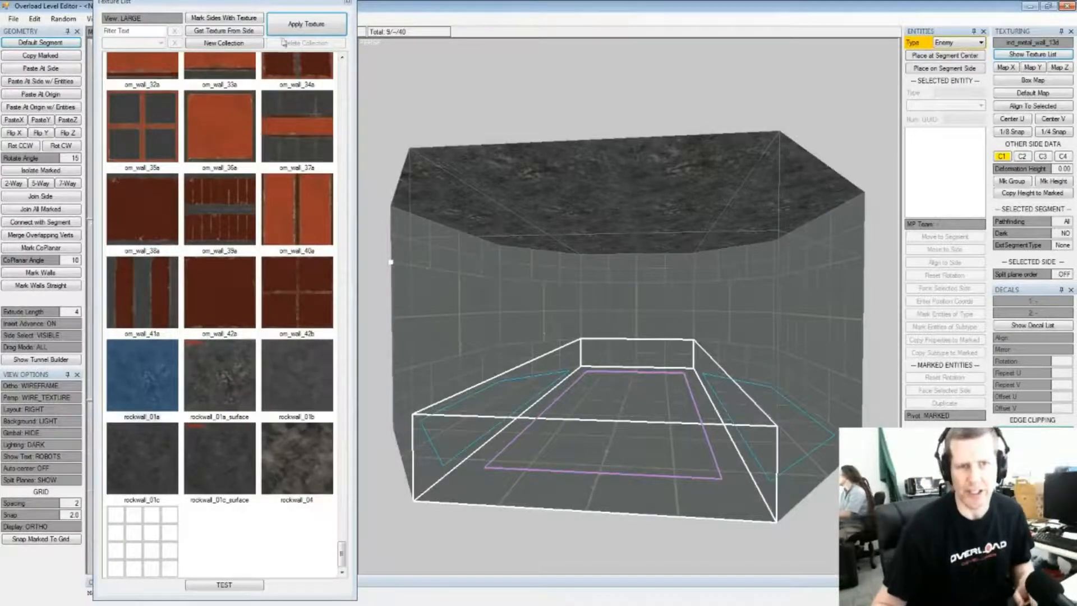
pyautogui.click(307, 23)
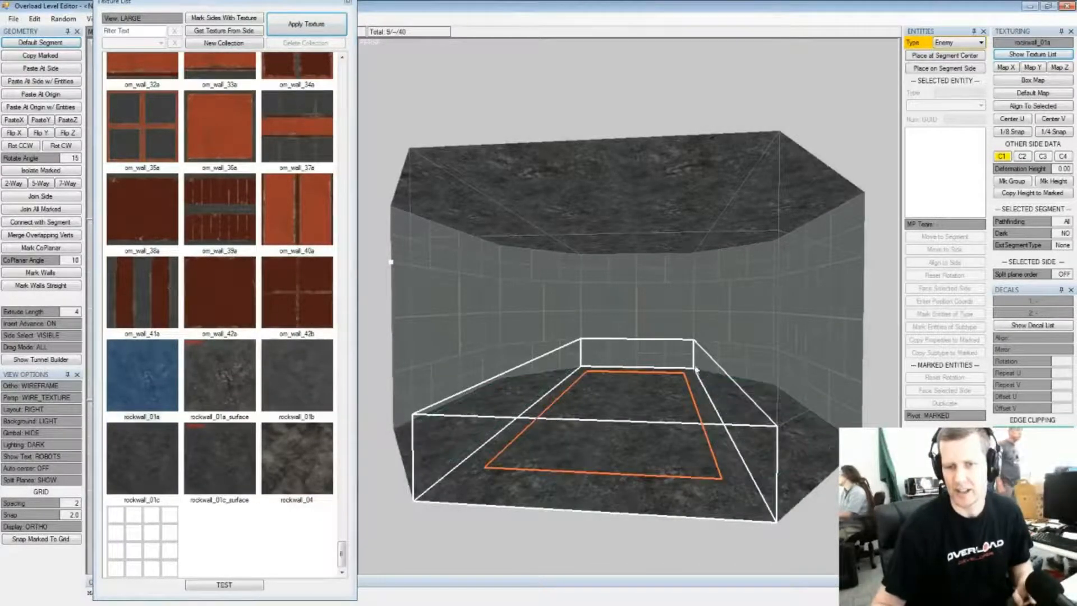
pyautogui.scroll(5, 685, 356)
pyautogui.scroll(-5, 677, 365)
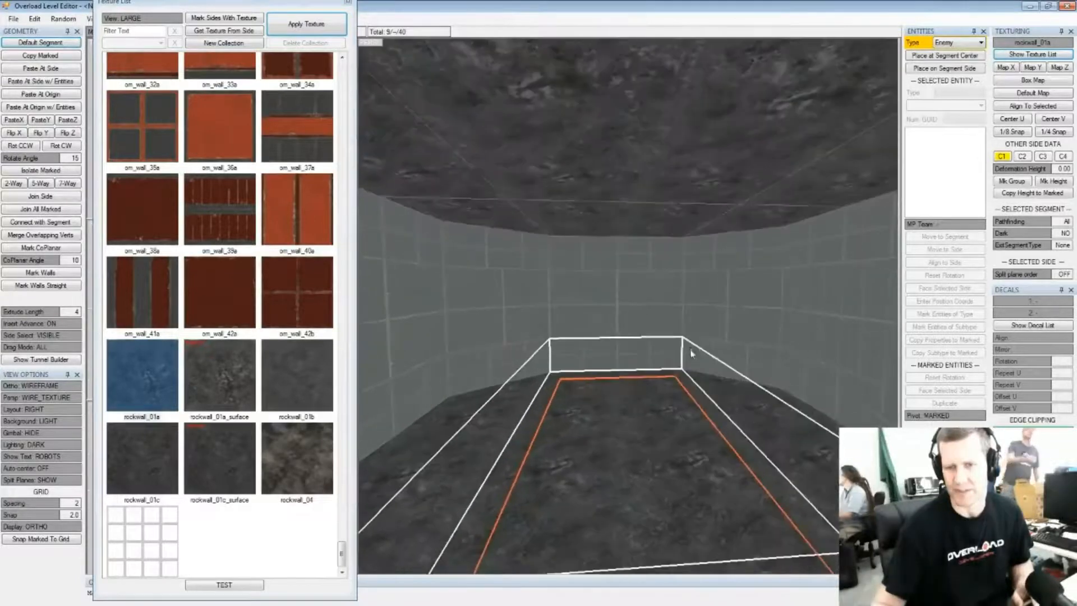
# Mark the three rock floor sides and insert another layer of segments beneath them
pyautogui.moveTo(666, 320); pyautogui.dragTo(745, 407, button='right')
pyautogui.click(645, 398)
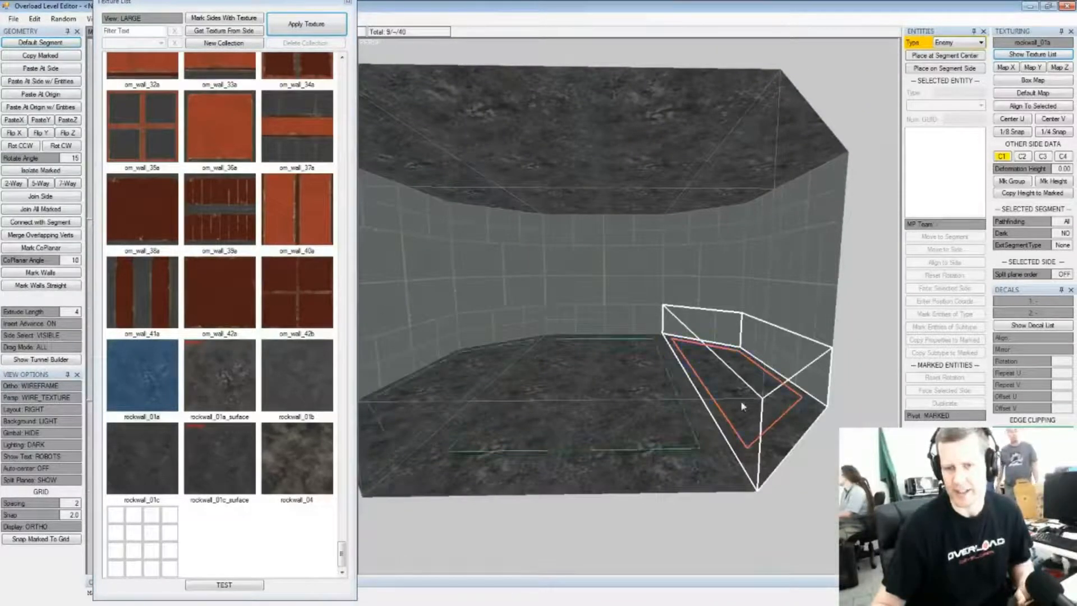
pyautogui.press('Insert')
pyautogui.press('Insert')
pyautogui.press('Insert')
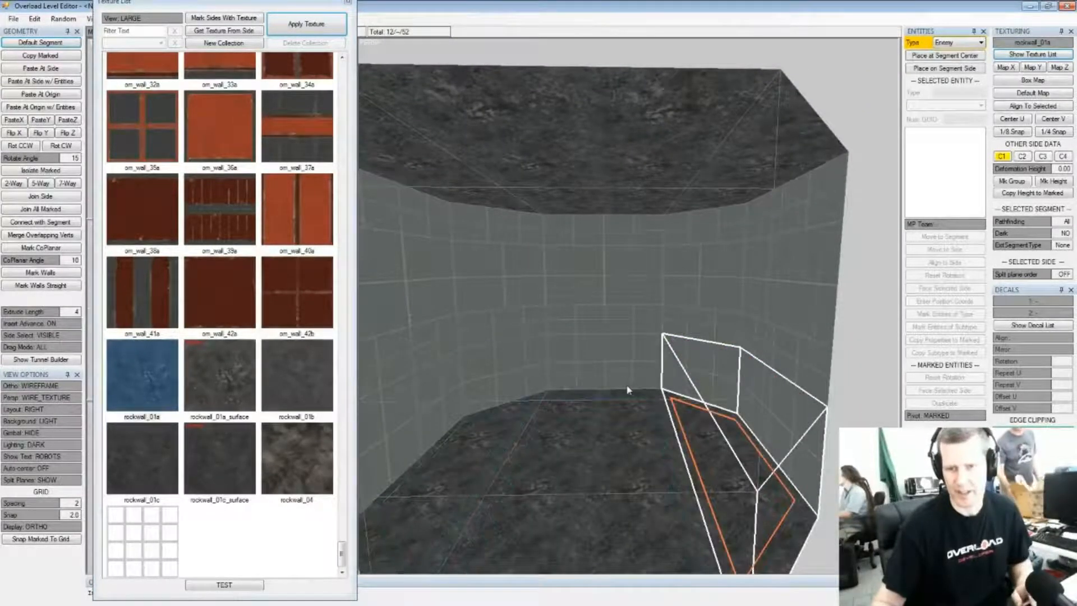
# Mark the wall sides around the lowest segment layer and apply the rockwall_01a texture to them
pyautogui.moveTo(626, 387); pyautogui.dragTo(617, 356, button='right')
pyautogui.click(306, 24)
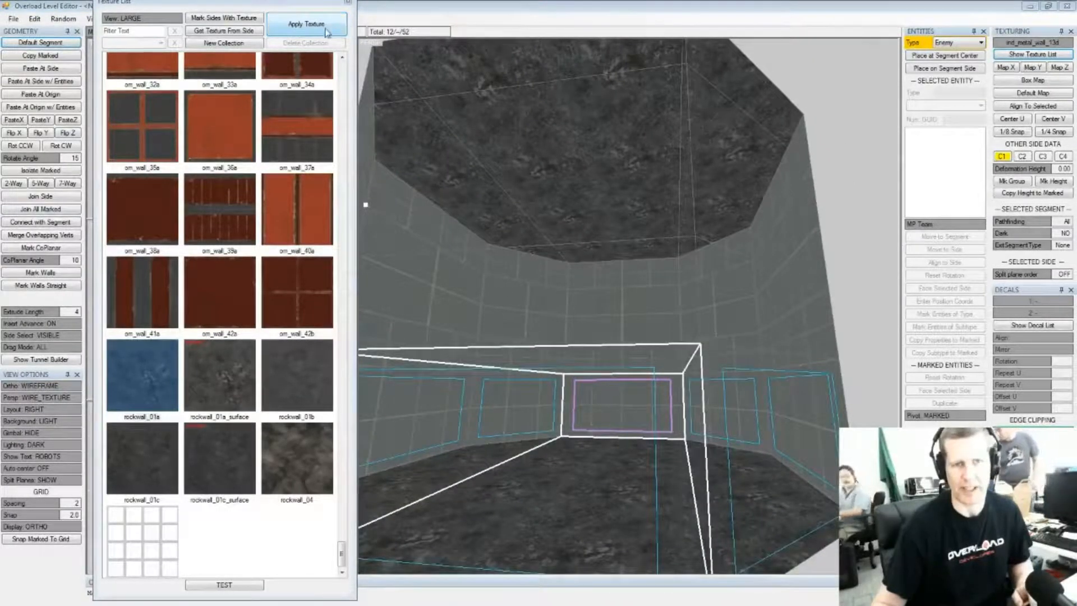
# Mark the wall sides around the uppermost segment layer, apply the rockwall_01a texture to them, and clear the marks
pyautogui.moveTo(643, 243); pyautogui.dragTo(679, 188, button='right')
pyautogui.scroll(2, 678, 187)
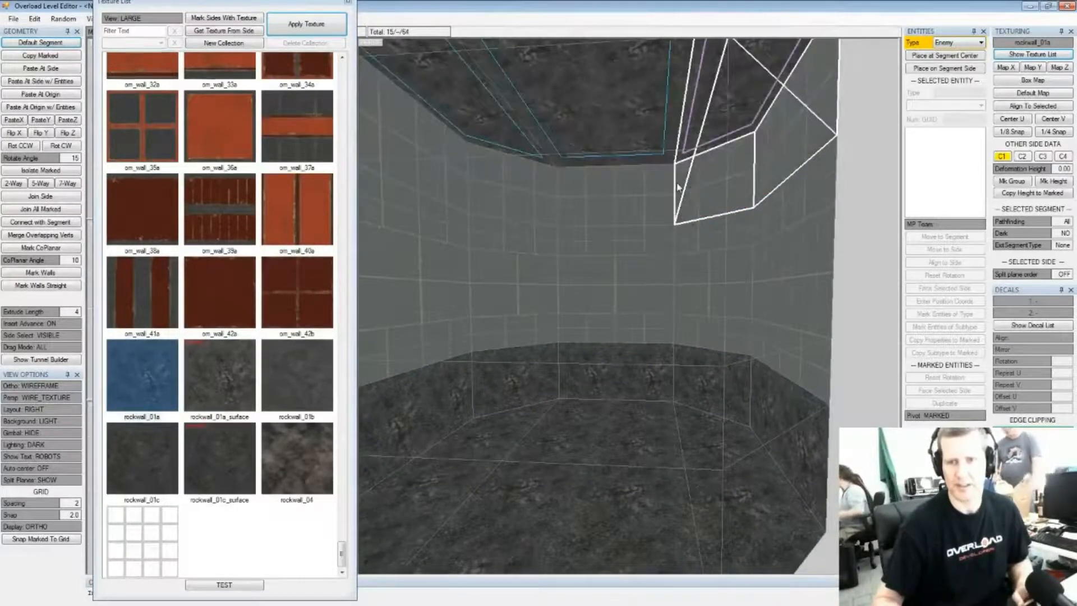
pyautogui.click(679, 182)
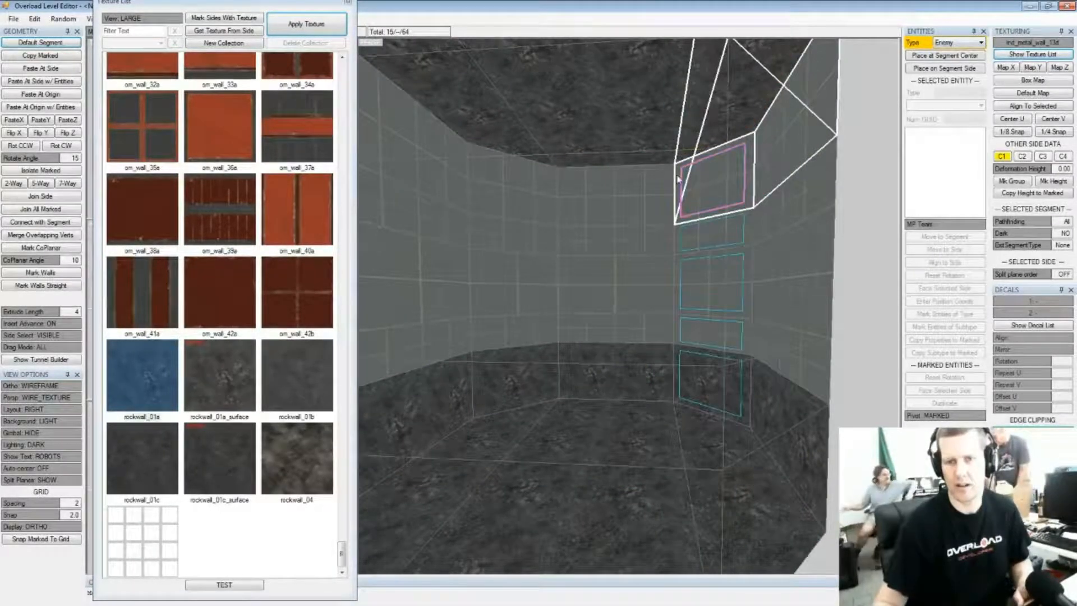
pyautogui.press('c')
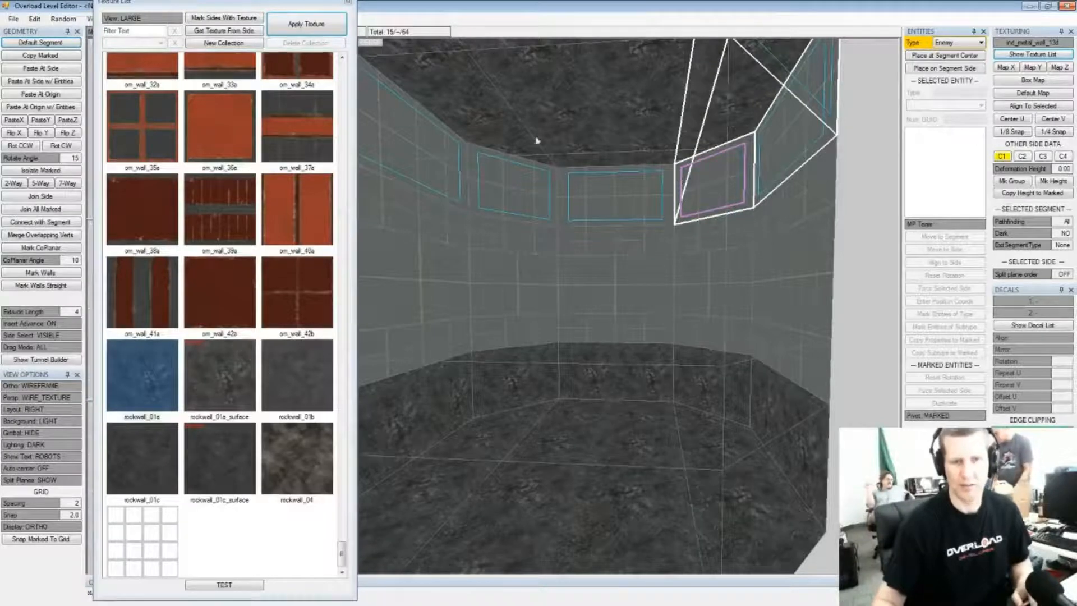
pyautogui.click(308, 25)
pyautogui.scroll(2, 675, 260)
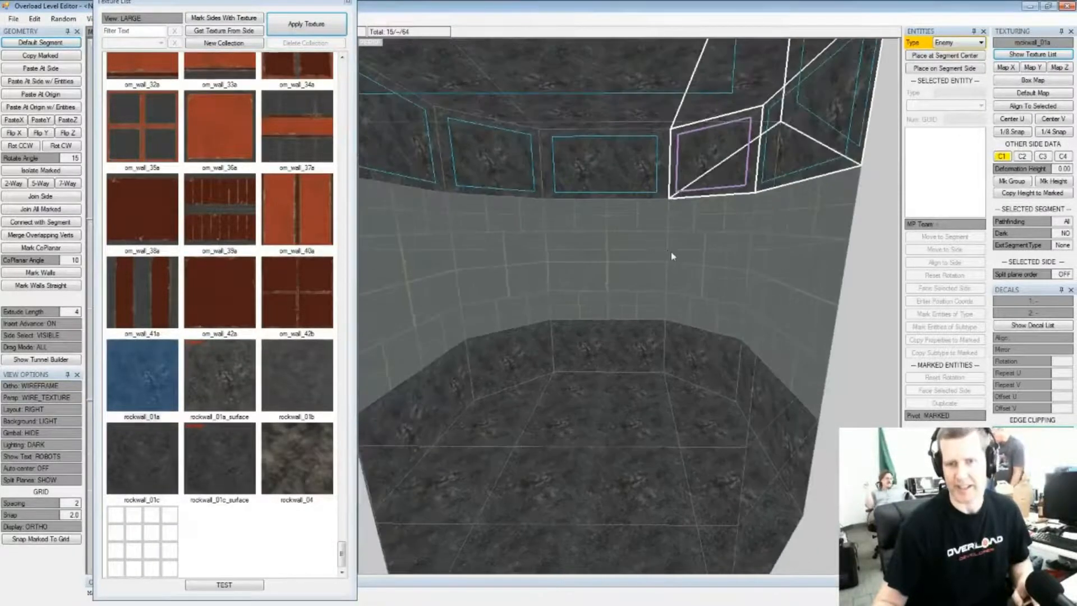
pyautogui.scroll(-3, 676, 260)
pyautogui.press('Escape')
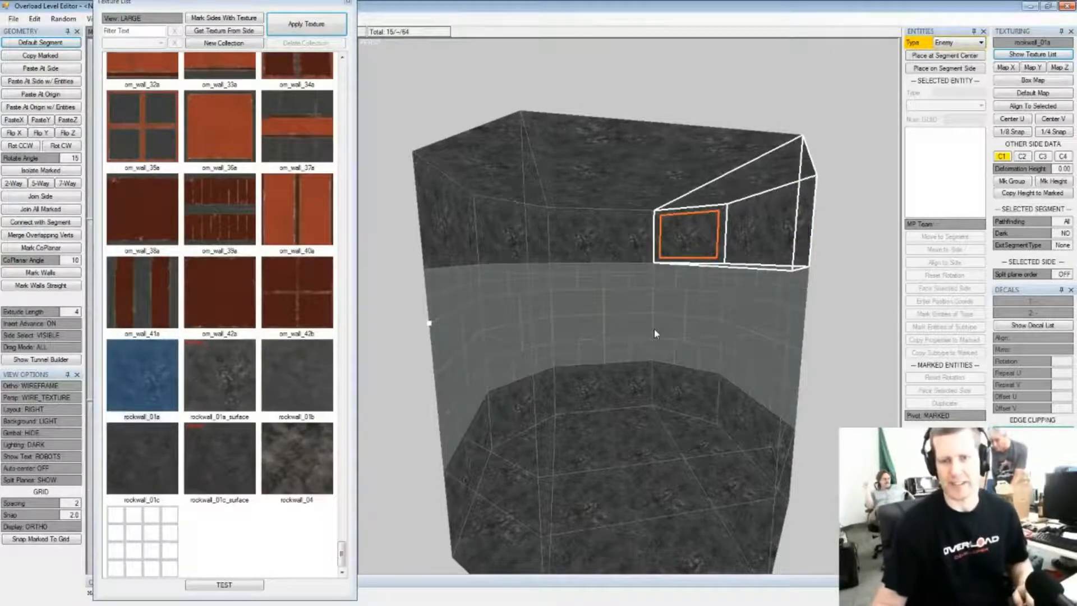
# Examine the room's rock ceiling, metal wall band and rock floor from above, inside and outside
pyautogui.moveTo(680, 318); pyautogui.dragTo(713, 340, button='right')
pyautogui.scroll(3, 676, 330)
pyautogui.scroll(-5, 676, 330)
pyautogui.moveTo(616, 318); pyautogui.dragTo(658, 262, button='right')
pyautogui.moveTo(644, 390); pyautogui.dragTo(567, 380, button='right')
pyautogui.scroll(5, 630, 377)
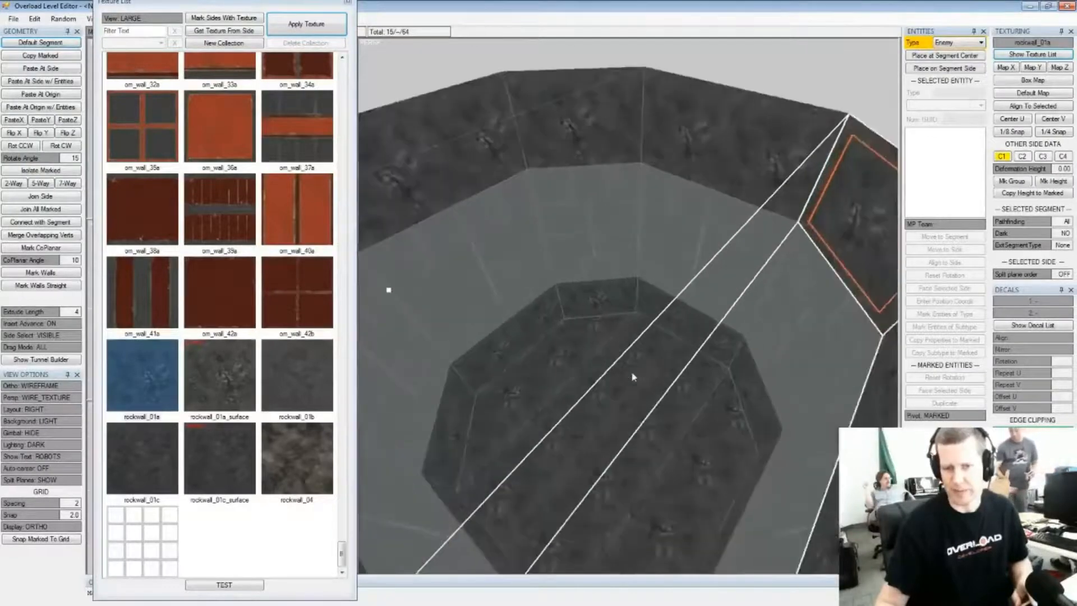
pyautogui.moveTo(642, 368); pyautogui.dragTo(619, 239, button='right')
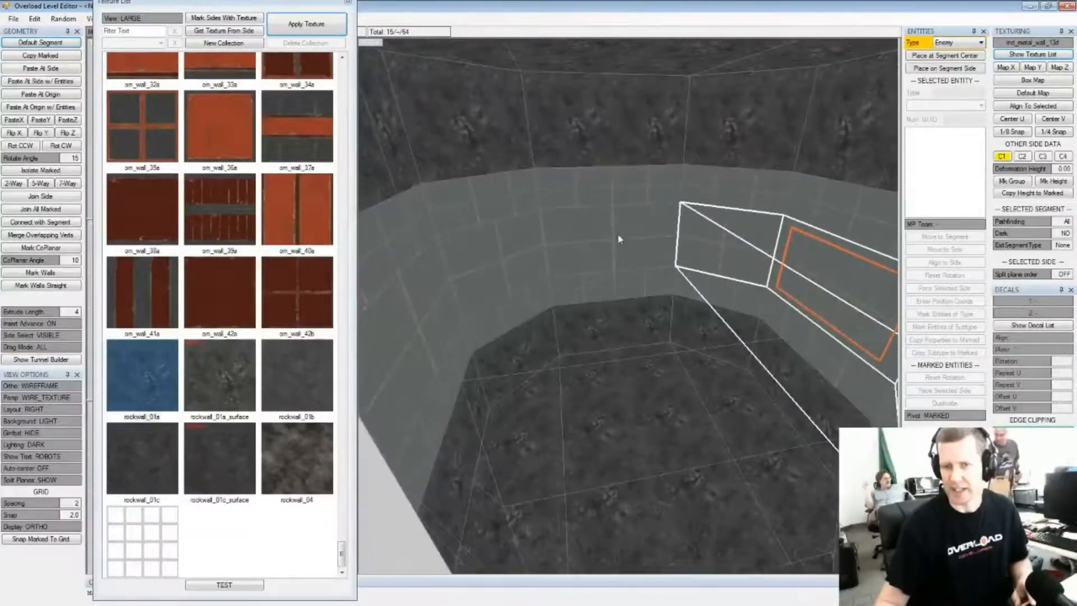
pyautogui.moveTo(678, 426); pyautogui.dragTo(767, 378, button='right')
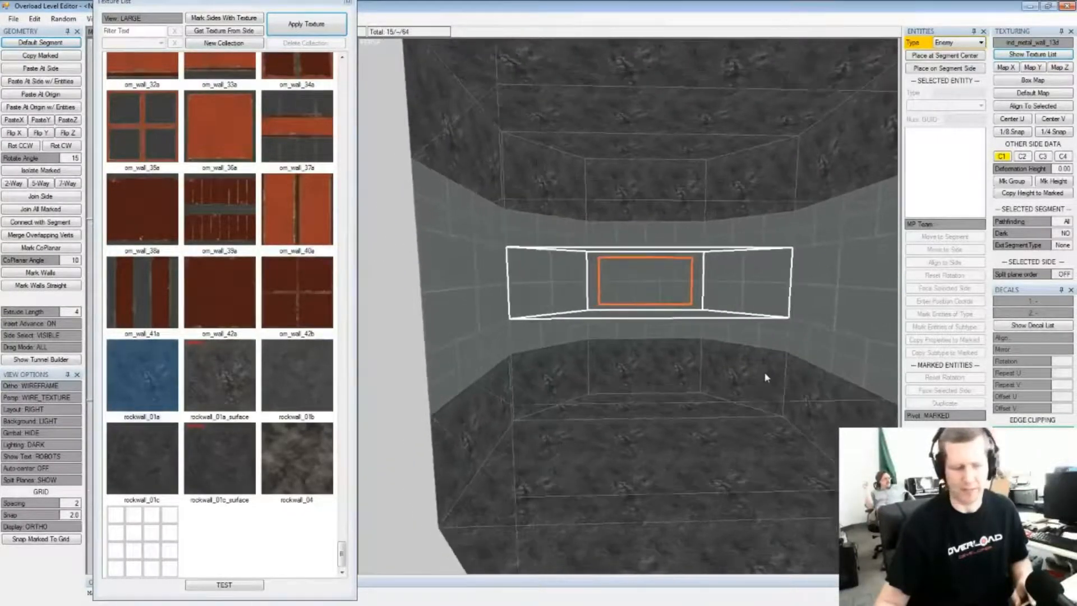
pyautogui.moveTo(674, 355); pyautogui.dragTo(683, 308, button='right')
pyautogui.moveTo(625, 387); pyautogui.dragTo(545, 178, button='right')
pyautogui.moveTo(729, 349); pyautogui.dragTo(641, 308, button='middle')
pyautogui.scroll(-3, 648, 305)
pyautogui.moveTo(522, 314); pyautogui.dragTo(524, 197, button='middle')
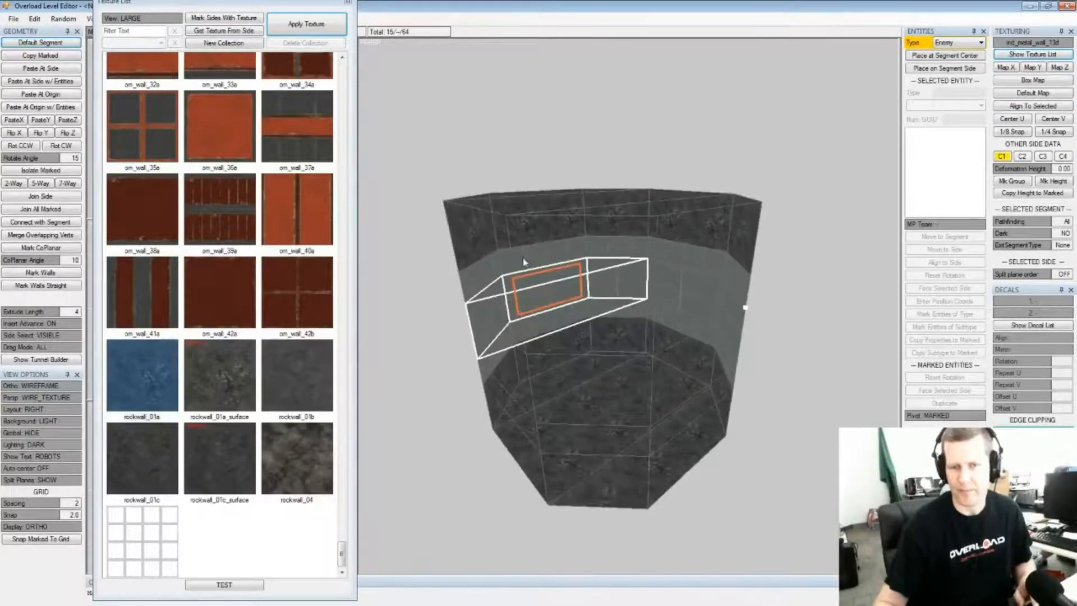
pyautogui.scroll(5, 523, 230)
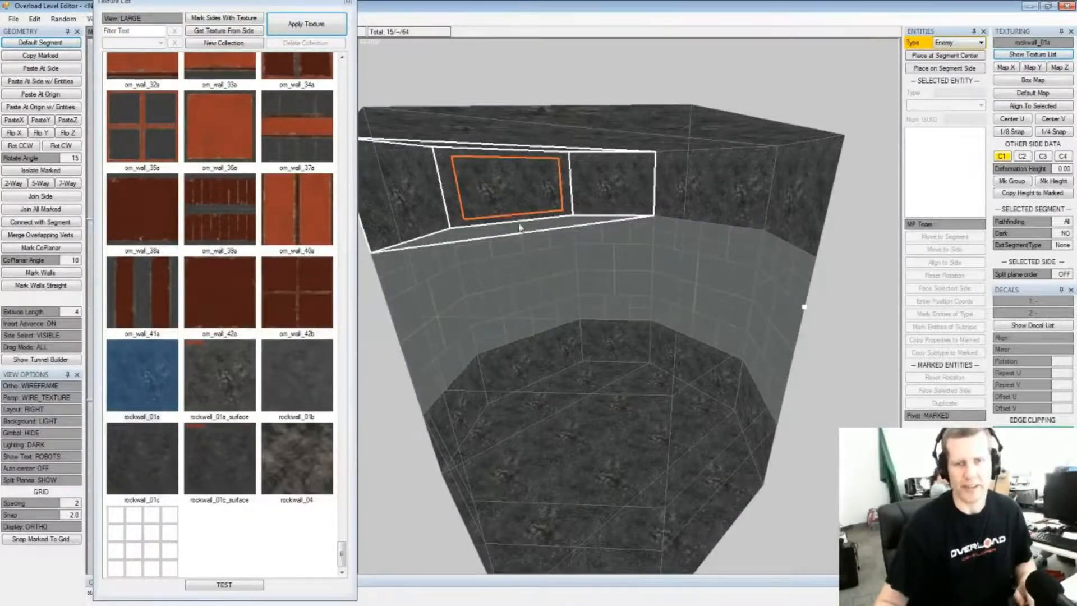
# Mark one rock wall side in the upper layer and one in the lower layer, and insert two segments outward from each
pyautogui.scroll(-3, 522, 230)
pyautogui.moveTo(541, 284); pyautogui.dragTo(594, 324, button='middle')
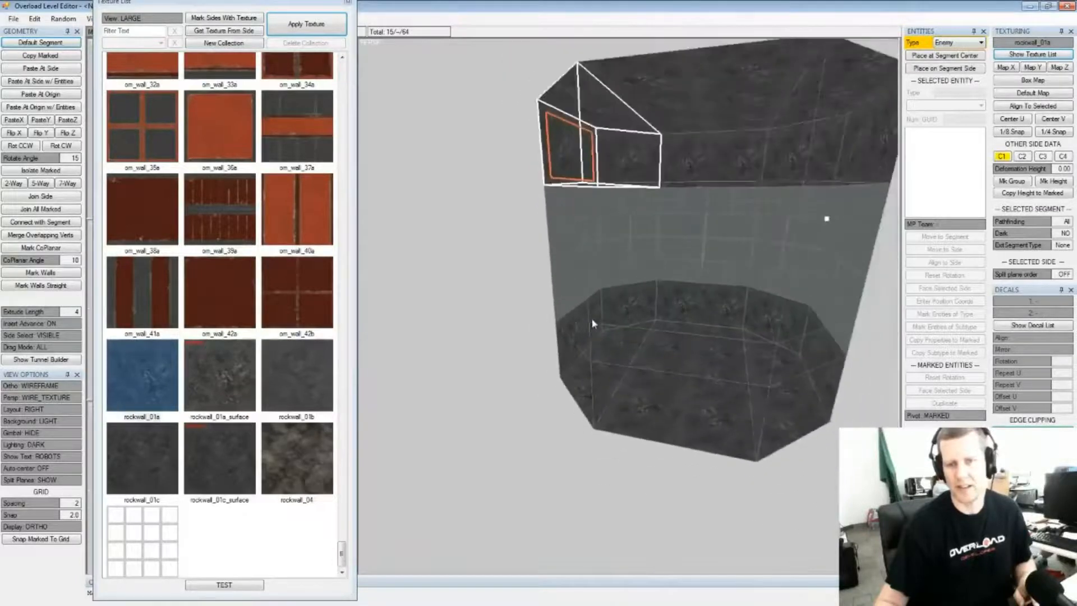
pyautogui.click(586, 337)
pyautogui.press('space')
pyautogui.press('Insert')
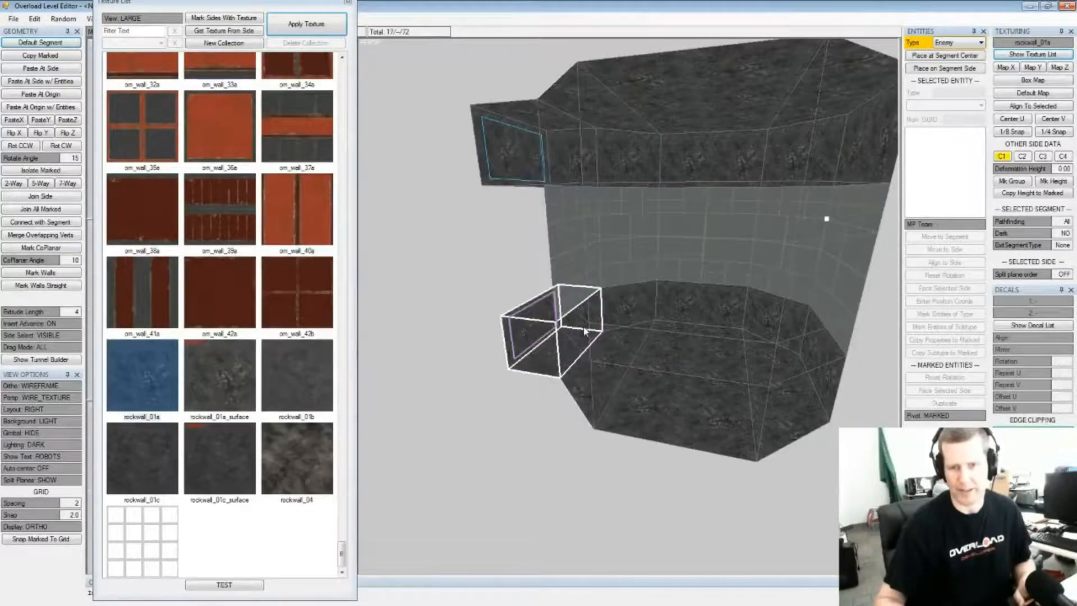
pyautogui.press('Insert')
# Mark the metal floor sides of the upper passage and metal ceiling sides of the lower passage and apply rockwall_01a to them
pyautogui.moveTo(584, 331); pyautogui.dragTo(601, 293, button='middle')
pyautogui.click(552, 330)
pyautogui.click(504, 327)
pyautogui.press('space')
pyautogui.moveTo(581, 241); pyautogui.dragTo(583, 360, button='middle')
pyautogui.click(503, 217)
pyautogui.press('space')
pyautogui.click(395, 196)
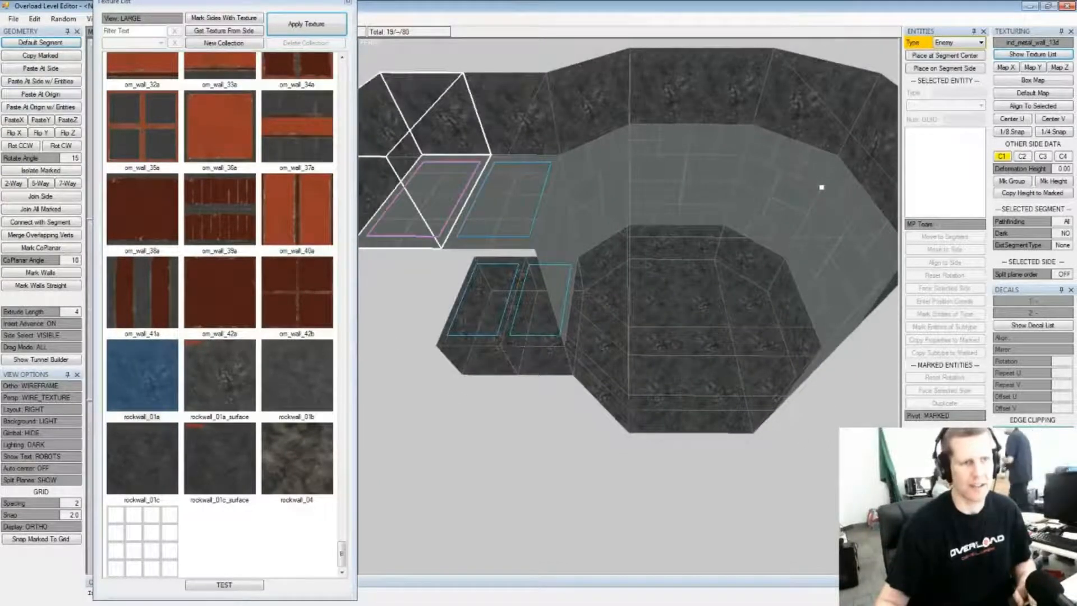
pyautogui.click(335, 21)
# Mark the neighbouring rock wall sides along the upper layer and its passage, and insert segments outward from them
pyautogui.moveTo(570, 262); pyautogui.dragTo(611, 224, button='middle')
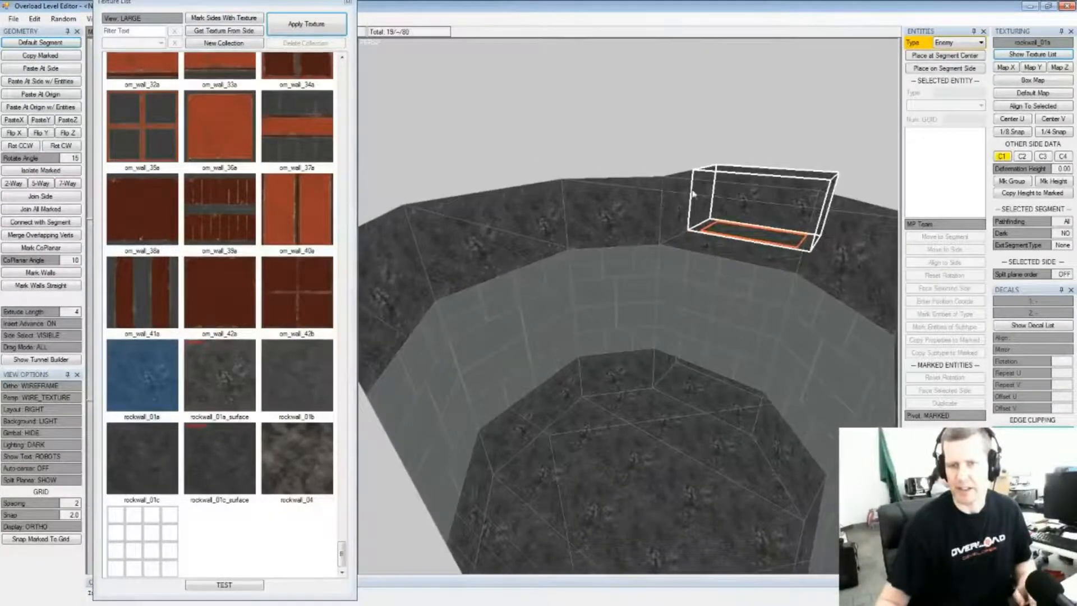
pyautogui.click(672, 205)
pyautogui.click(574, 222)
pyautogui.click(542, 235)
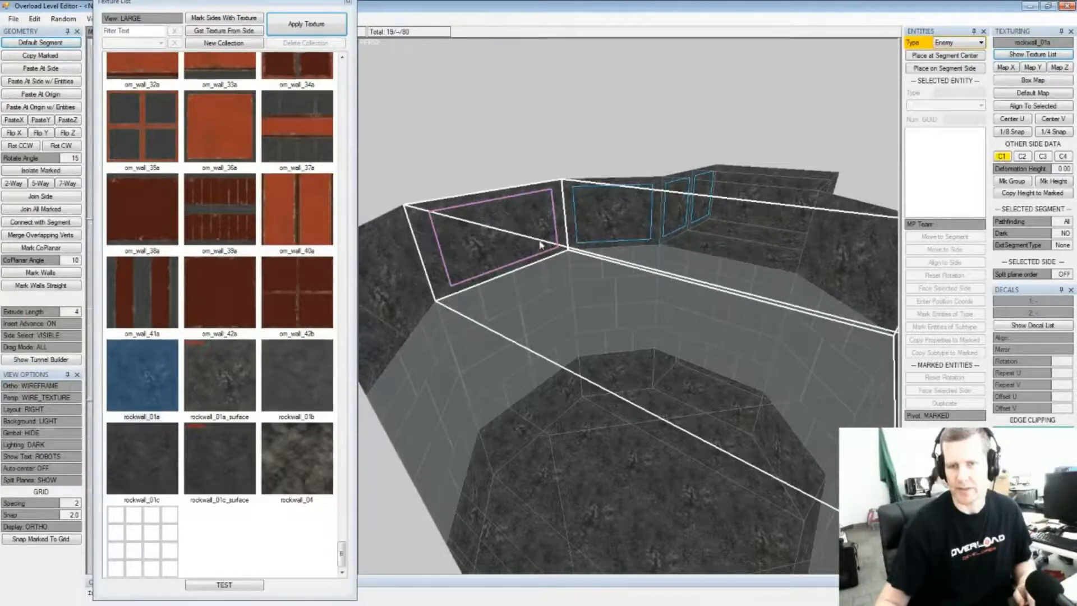
pyautogui.press('i')
pyautogui.moveTo(526, 240); pyautogui.dragTo(603, 240, button='middle')
pyautogui.press('Left')
pyautogui.press('Left')
# Mark the remaining metal sides of the new segments and apply the rockwall_01a texture to them
pyautogui.press('space')
pyautogui.click(599, 231)
pyautogui.click(573, 281)
pyautogui.click(293, 26)
pyautogui.press('space')
# Move the marked end sides of the upper and lower passages three grid steps outward
pyautogui.moveTo(695, 260); pyautogui.dragTo(634, 322, button='middle')
pyautogui.click(625, 335)
pyautogui.moveTo(642, 130); pyautogui.dragTo(643, 203, button='middle')
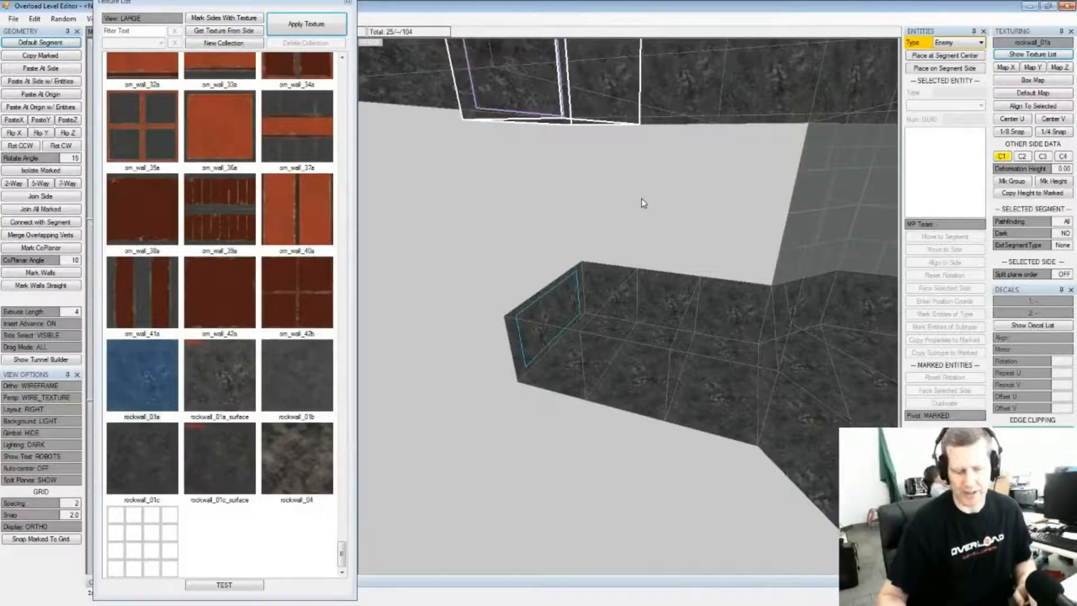
pyautogui.press('Left')
pyautogui.press('Left')
pyautogui.press('Left')
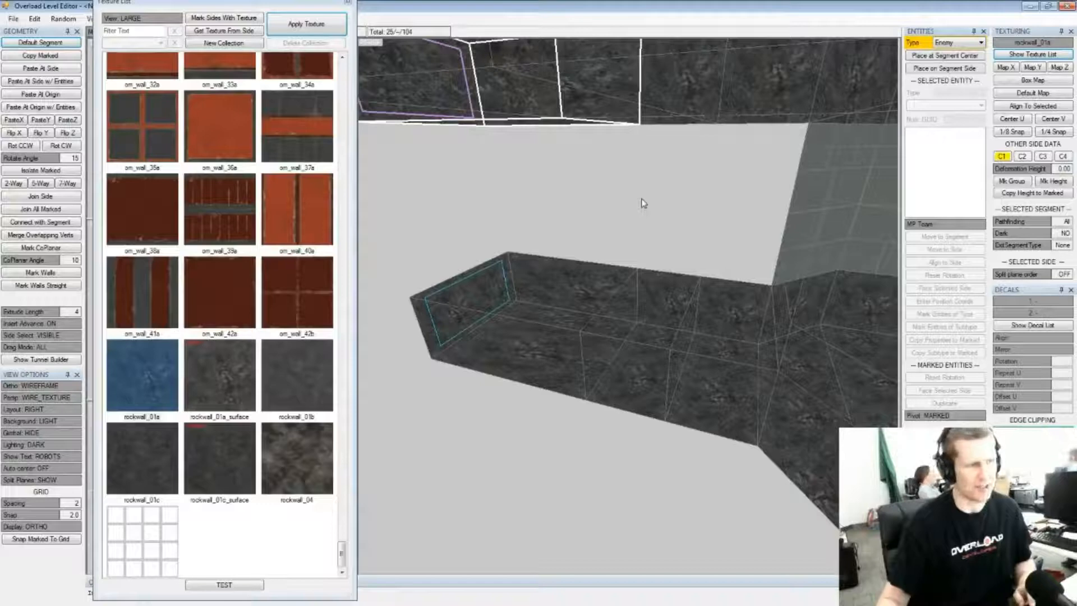
# Insert a segment beneath the end of the upper passage and move its floor side down two grid steps towards the lower passage
pyautogui.moveTo(532, 253); pyautogui.dragTo(655, 234, button='middle')
pyautogui.click(642, 228)
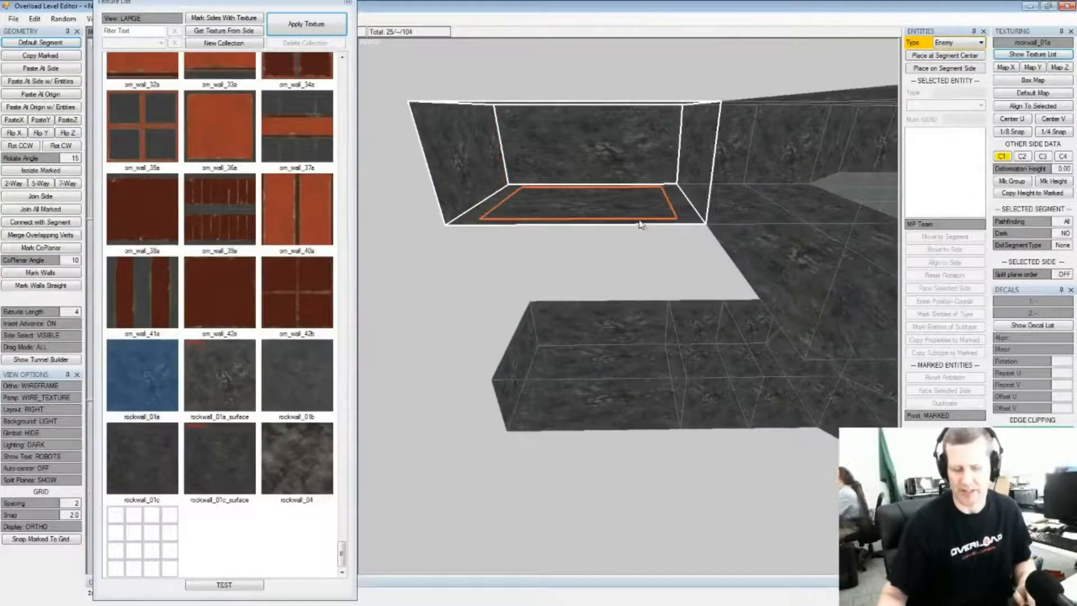
pyautogui.press('Insert')
pyautogui.press('Down')
pyautogui.press('Down')
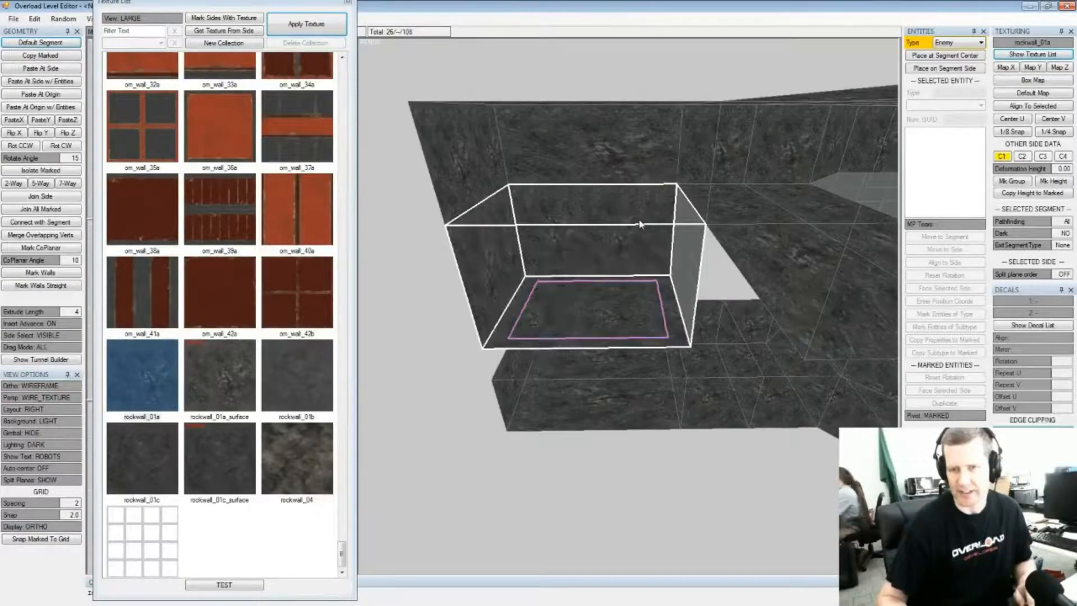
# Apply the rockwall_01a texture to the vertical segment's side facing the room and to the small wall side in the upper layer
pyautogui.moveTo(628, 235); pyautogui.dragTo(718, 251, button='middle')
pyautogui.click(656, 287)
pyautogui.click(288, 16)
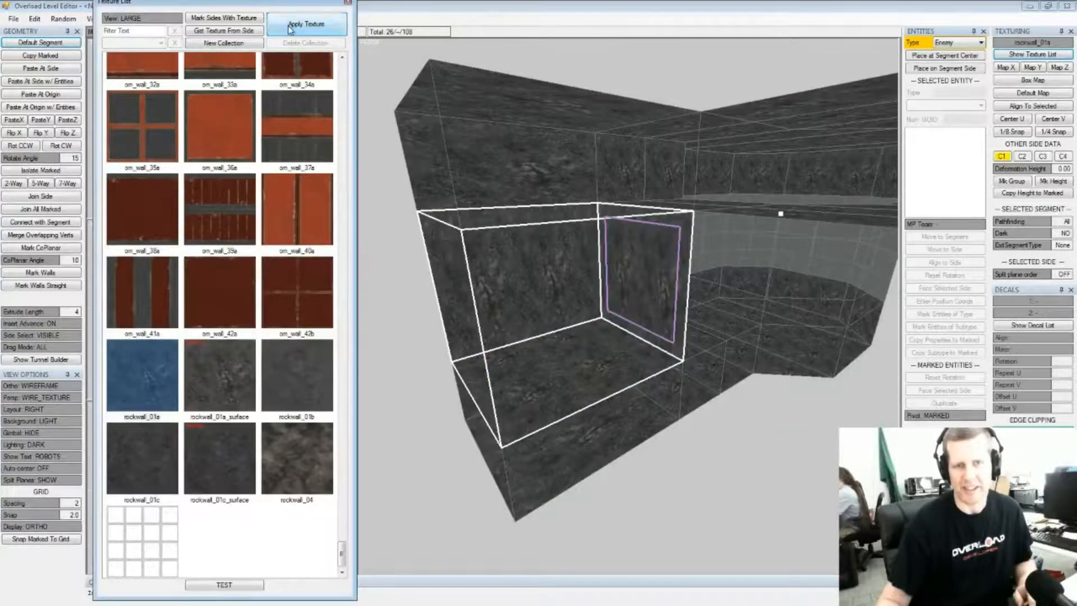
pyautogui.moveTo(720, 254); pyautogui.dragTo(703, 275, button='middle')
pyautogui.click(567, 362)
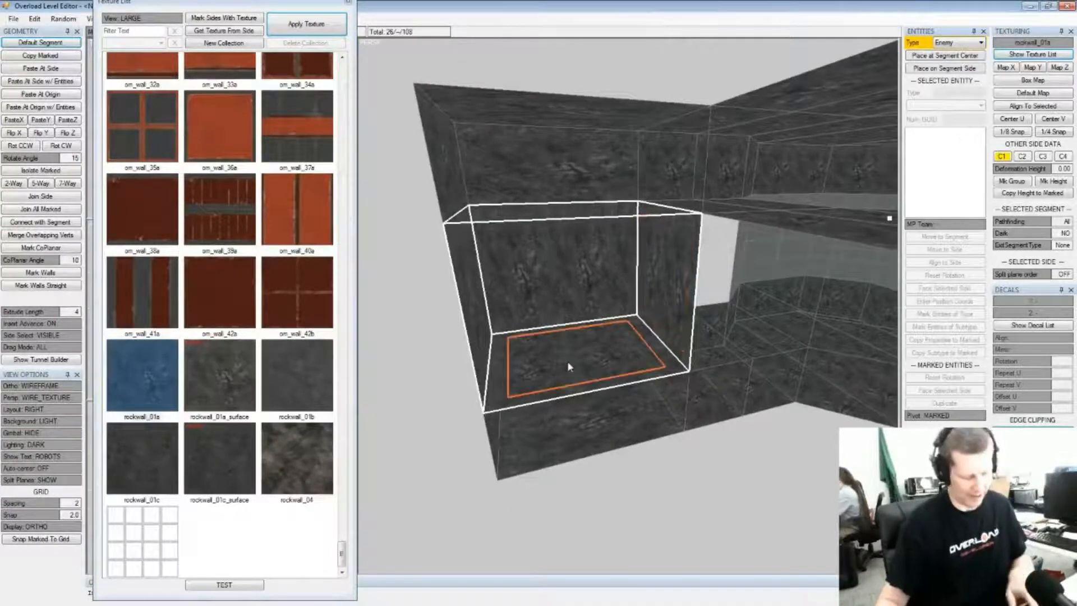
pyautogui.moveTo(568, 366); pyautogui.dragTo(720, 156, button='middle')
pyautogui.click(703, 183)
pyautogui.click(306, 24)
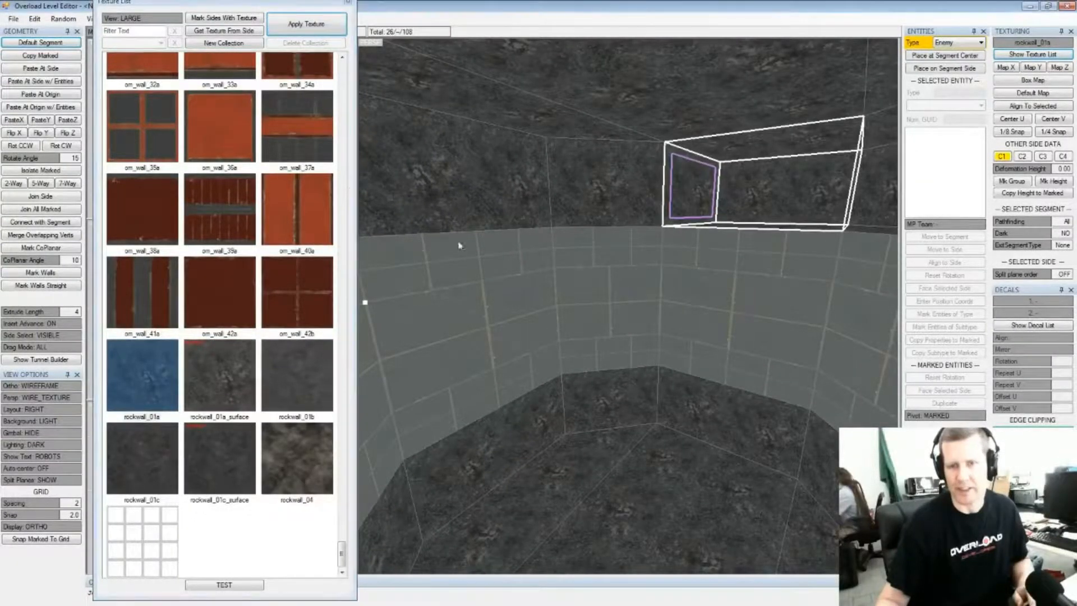
# Mark three metal wall sides of the room, insert segments outward from them, and extend the selected one with another segment
pyautogui.moveTo(604, 324); pyautogui.dragTo(487, 255, button='middle')
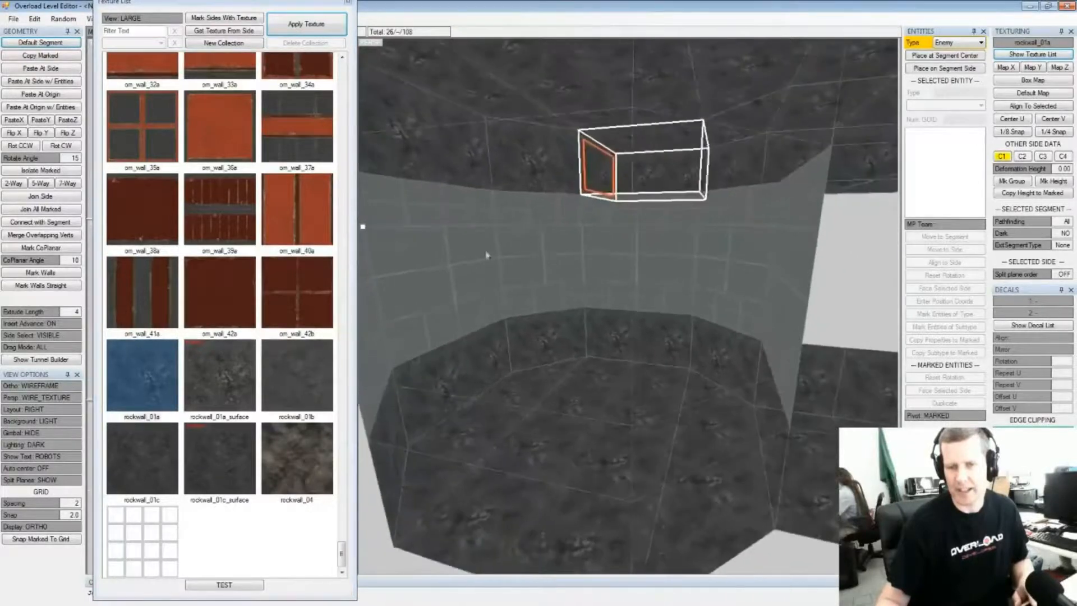
pyautogui.moveTo(734, 290); pyautogui.dragTo(625, 247, button='middle')
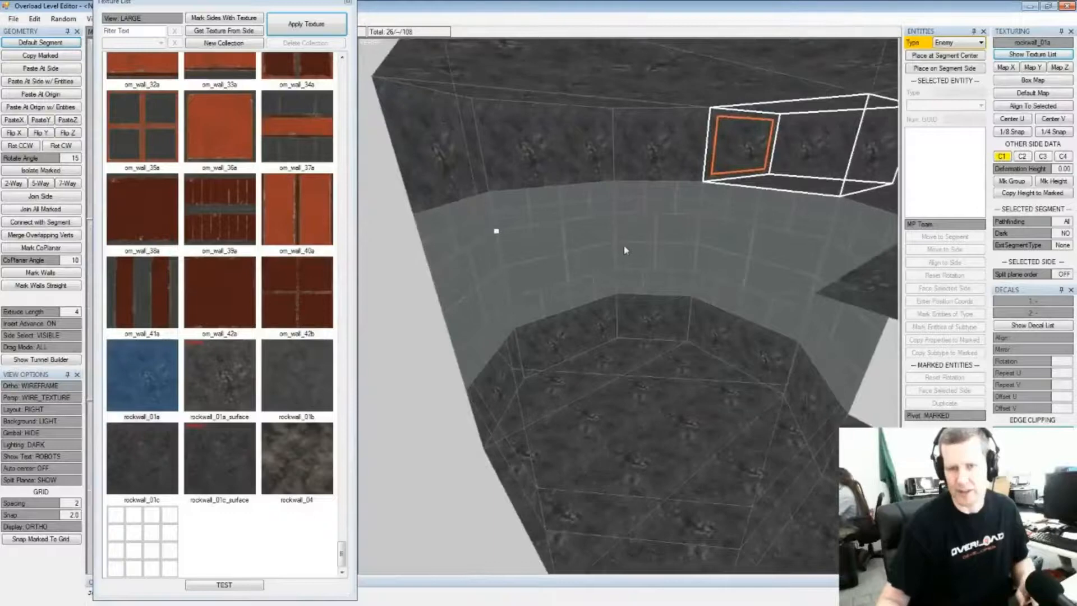
pyautogui.click(627, 248)
pyautogui.moveTo(711, 265); pyautogui.dragTo(589, 247, button='middle')
pyautogui.click(589, 247)
pyautogui.click(507, 272)
pyautogui.moveTo(506, 271); pyautogui.dragTo(699, 257, button='middle')
pyautogui.press('Insert')
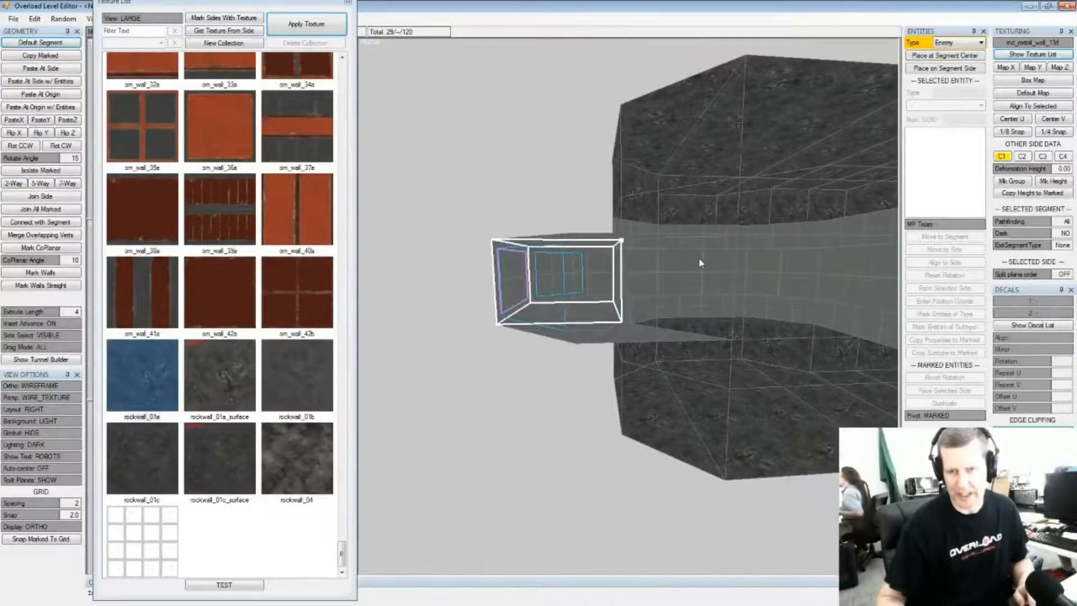
pyautogui.moveTo(698, 263); pyautogui.dragTo(648, 270, button='middle')
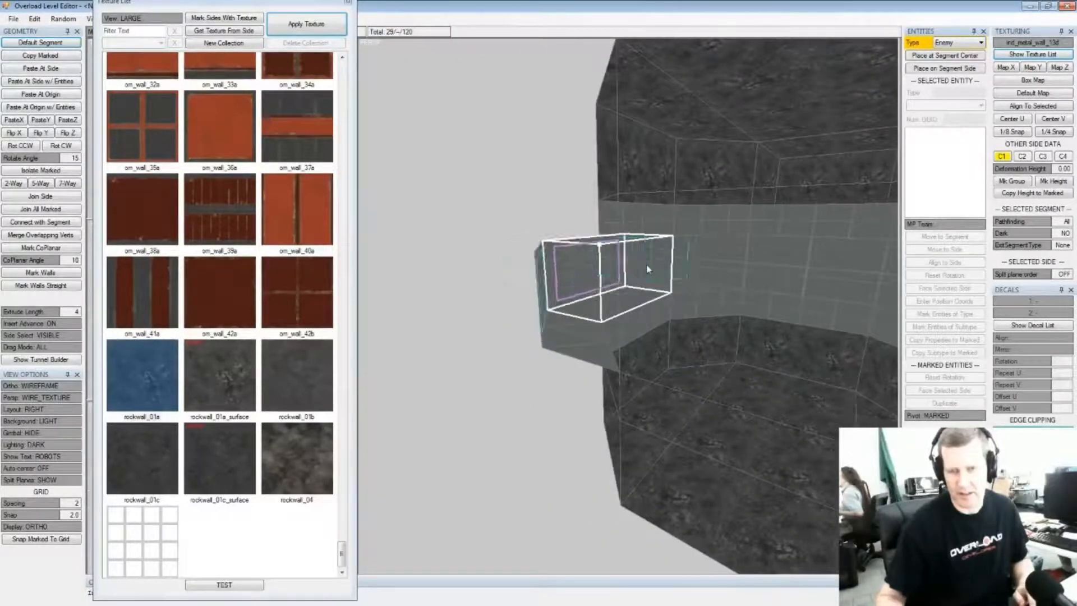
pyautogui.hotkey('ctrl', 'z')
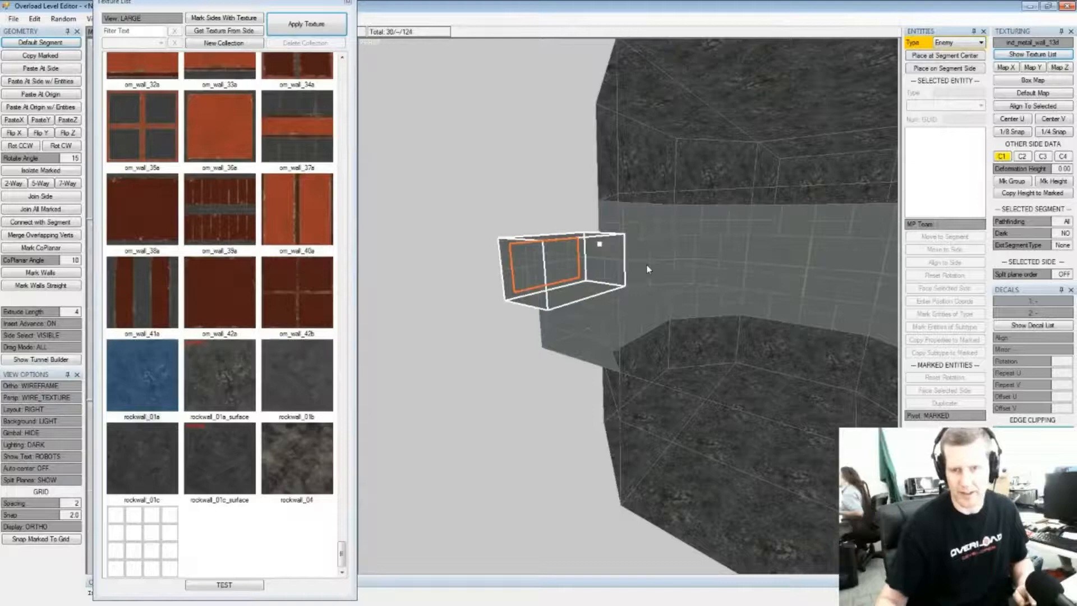
# Mark the narrow metal wall sides around the room along both the upper and lower edges of the metal band
pyautogui.moveTo(689, 282); pyautogui.dragTo(554, 190, button='middle')
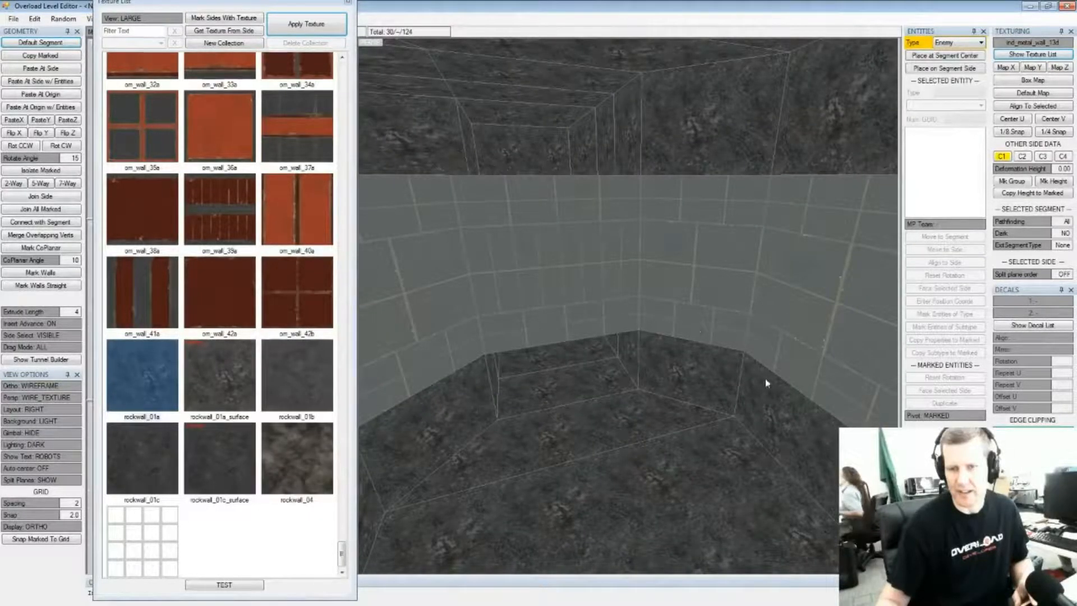
pyautogui.moveTo(700, 349); pyautogui.dragTo(705, 337, button='middle')
pyautogui.click(706, 324)
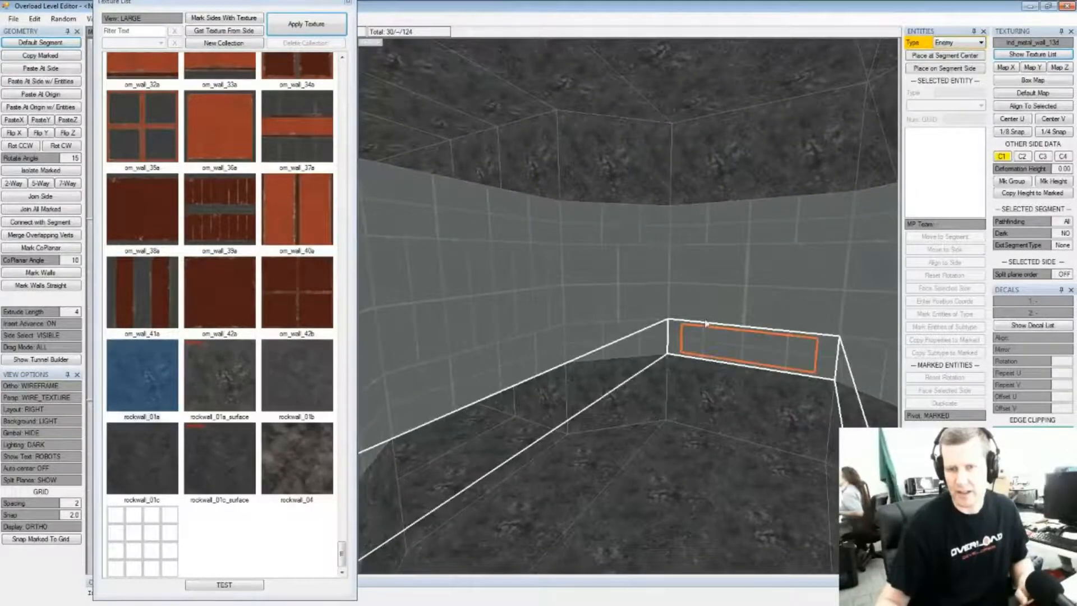
pyautogui.click(727, 233)
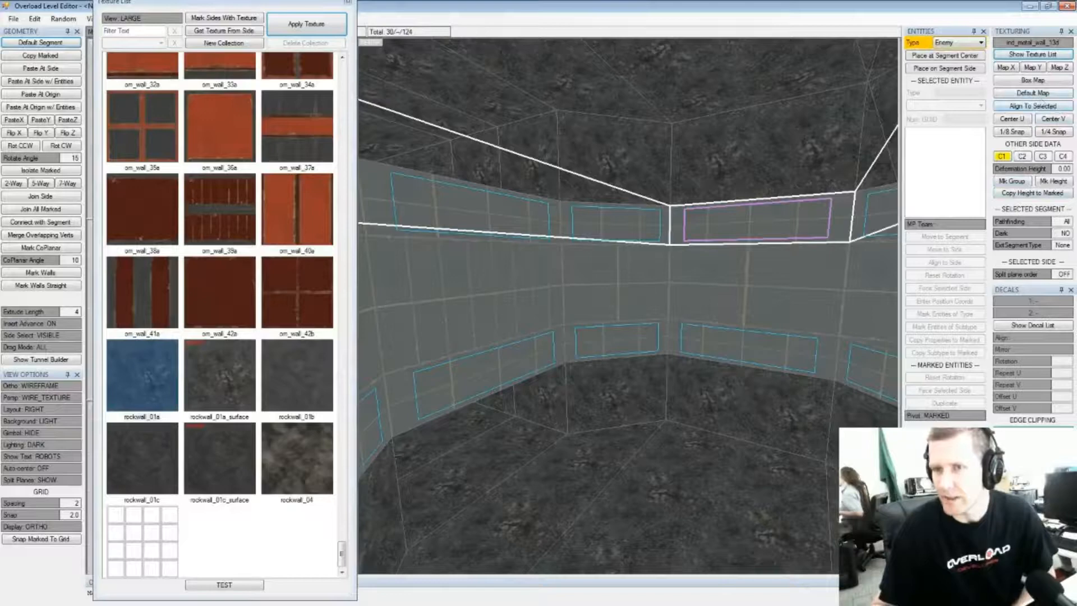
# Show the geometry decal list and preview the rust_edge decals, including rust_edge04
pyautogui.click(1016, 326)
pyautogui.moveTo(135, 254); pyautogui.dragTo(133, 447)
pyautogui.click(54, 369)
pyautogui.click(66, 392)
pyautogui.click(66, 376)
pyautogui.click(64, 360)
pyautogui.click(61, 368)
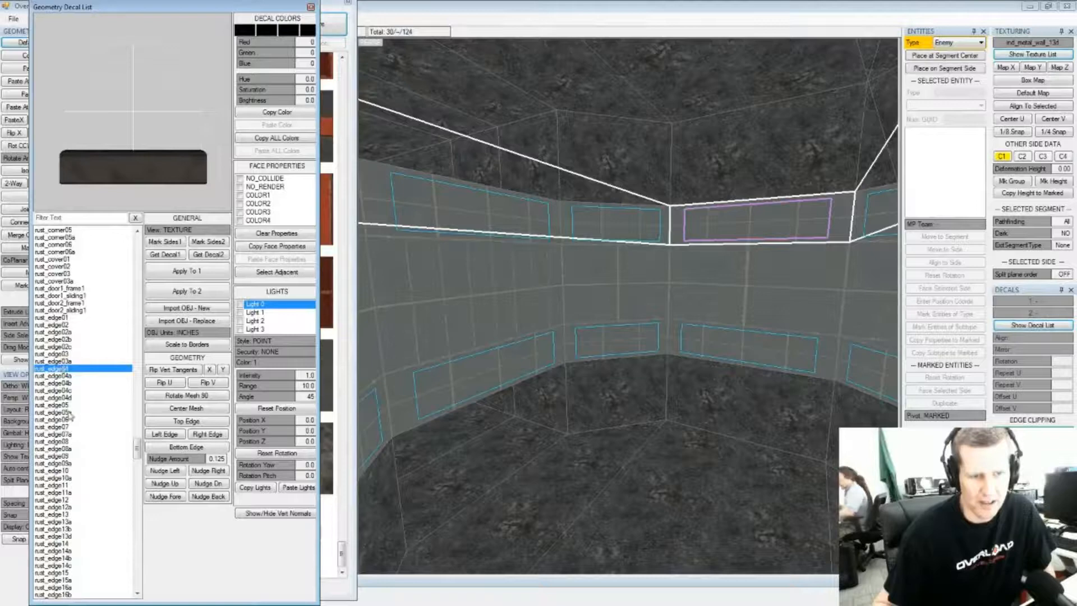
# Preview the first rust_hbar decals, from rust_hbar01 to rust_hbar02
pyautogui.scroll(-6, 72, 418)
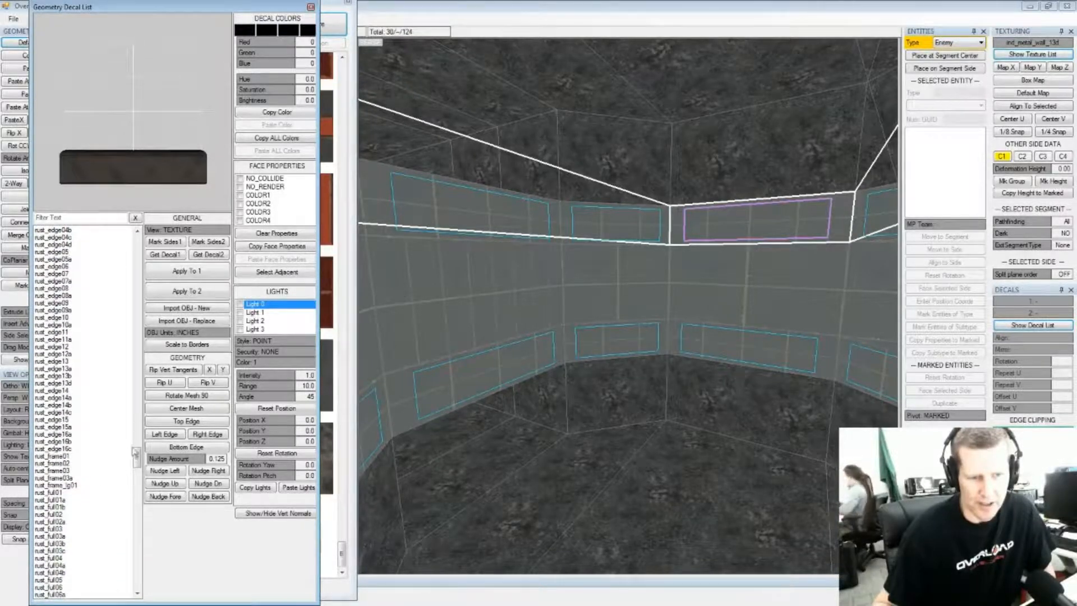
pyautogui.scroll(-9, 84, 471)
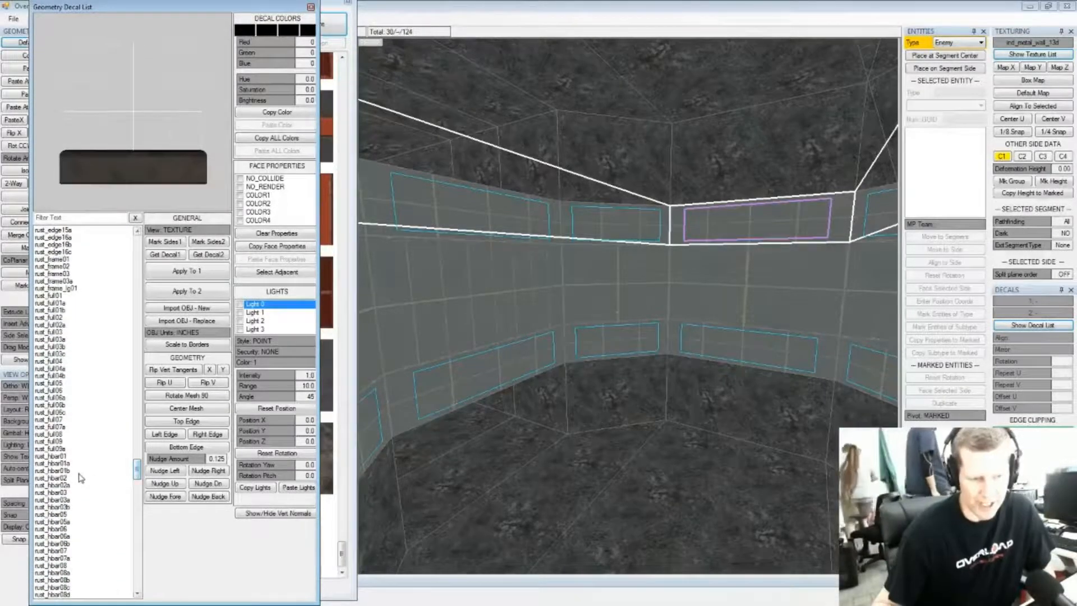
pyautogui.click(79, 471)
pyautogui.click(80, 478)
pyautogui.click(78, 472)
pyautogui.press('Up')
pyautogui.click(73, 456)
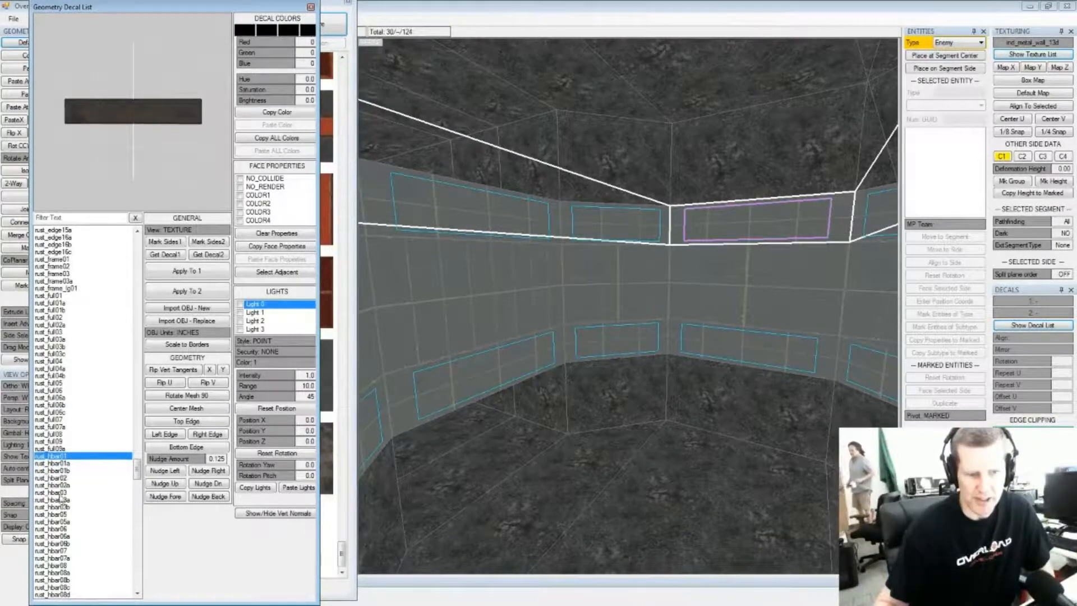
# Preview the rust_hbar decals one after another, from rust_hbar05 to rust_hbar08d
pyautogui.click(53, 514)
pyautogui.press('Down')
pyautogui.press('Down')
pyautogui.press('Down')
pyautogui.press('Down')
pyautogui.press('Down')
pyautogui.press('Down')
pyautogui.press('Down')
pyautogui.press('Down')
pyautogui.press('Down')
pyautogui.press('Down')
pyautogui.press('Down')
pyautogui.scroll(-5, 56, 518)
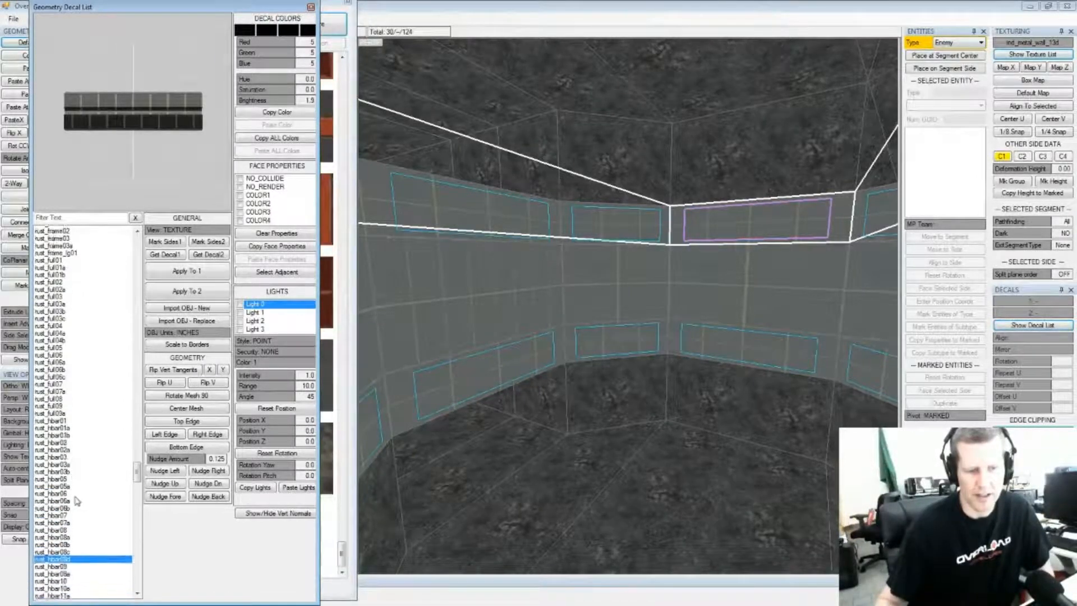
# Compare the previews of rust_hbar09 and its neighbouring decals, and examine the shape of rust_hbar09a from an angle
pyautogui.click(65, 499)
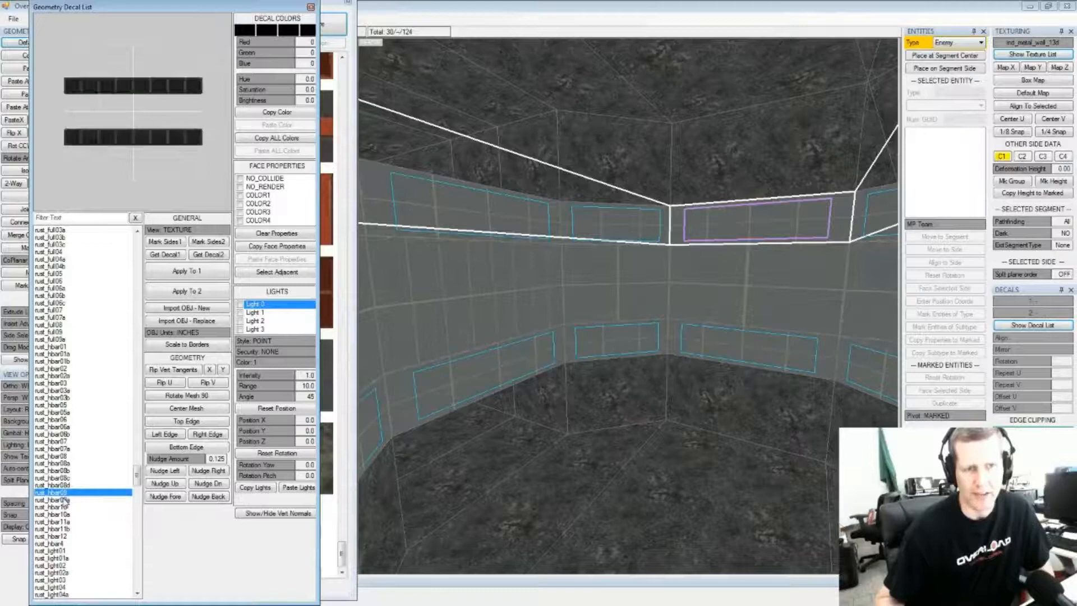
pyautogui.press('Down')
pyautogui.press('Down')
pyautogui.press('Up')
pyautogui.press('Up')
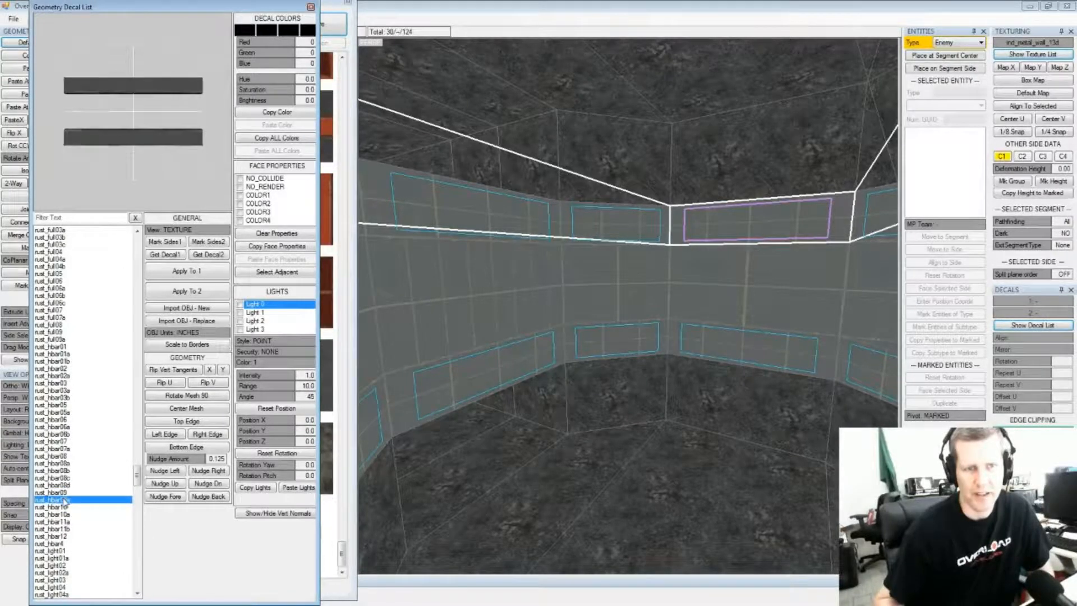
pyautogui.moveTo(105, 175); pyautogui.dragTo(244, 160)
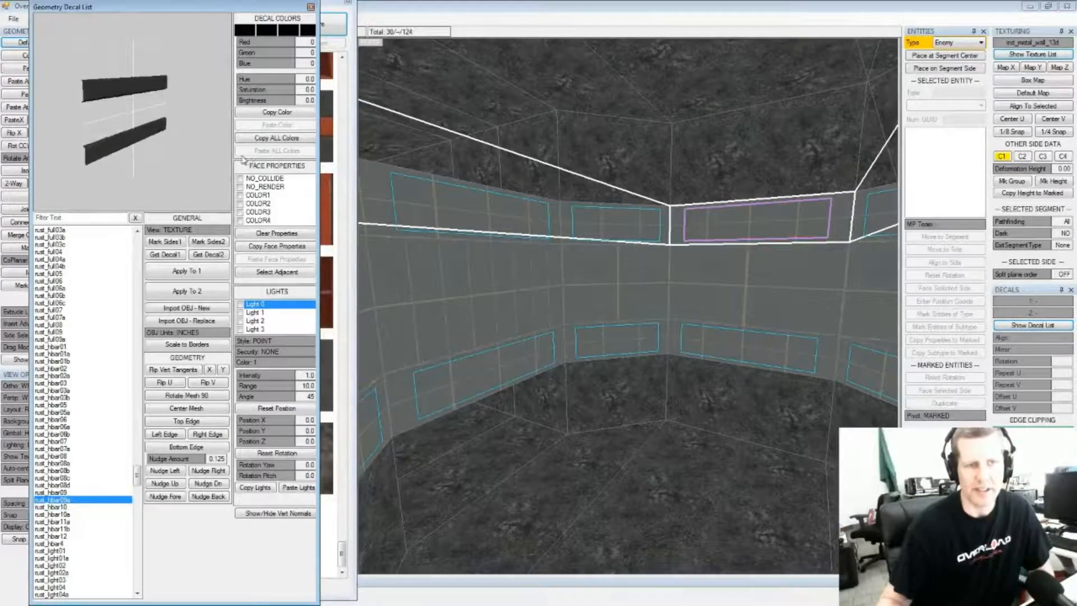
# Apply the rust_hbar09 decal as decal 1 on all marked sides of the metal band
pyautogui.click(67, 493)
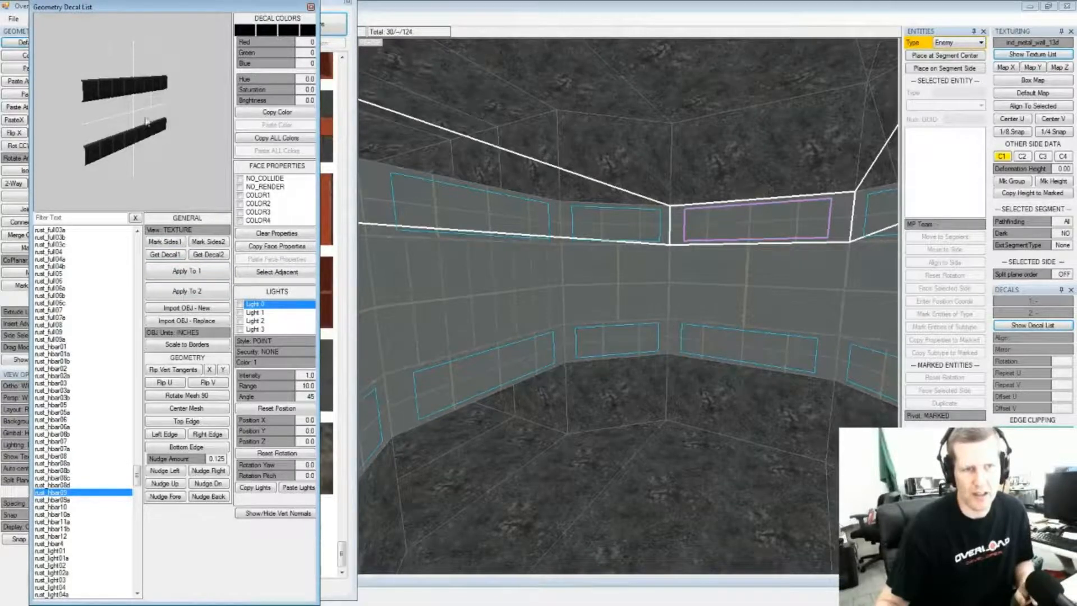
pyautogui.moveTo(145, 121); pyautogui.dragTo(164, 119)
pyautogui.click(175, 273)
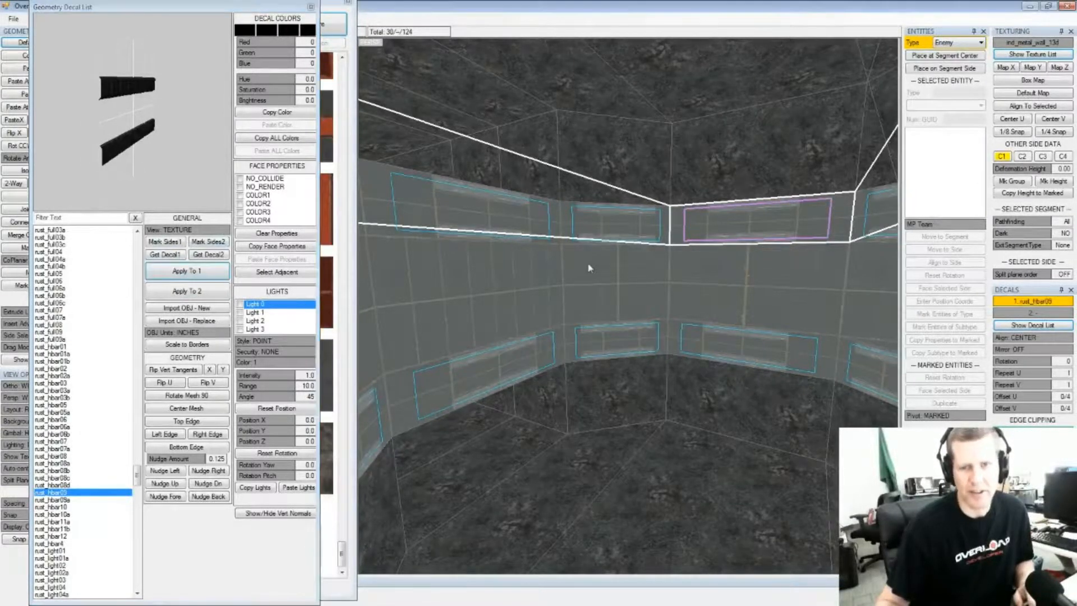
# Set the decal's Repeat U to 2 on the marked band sides, check the edging around the room, and close the decal list
pyautogui.moveTo(589, 264); pyautogui.dragTo(596, 180, button='right')
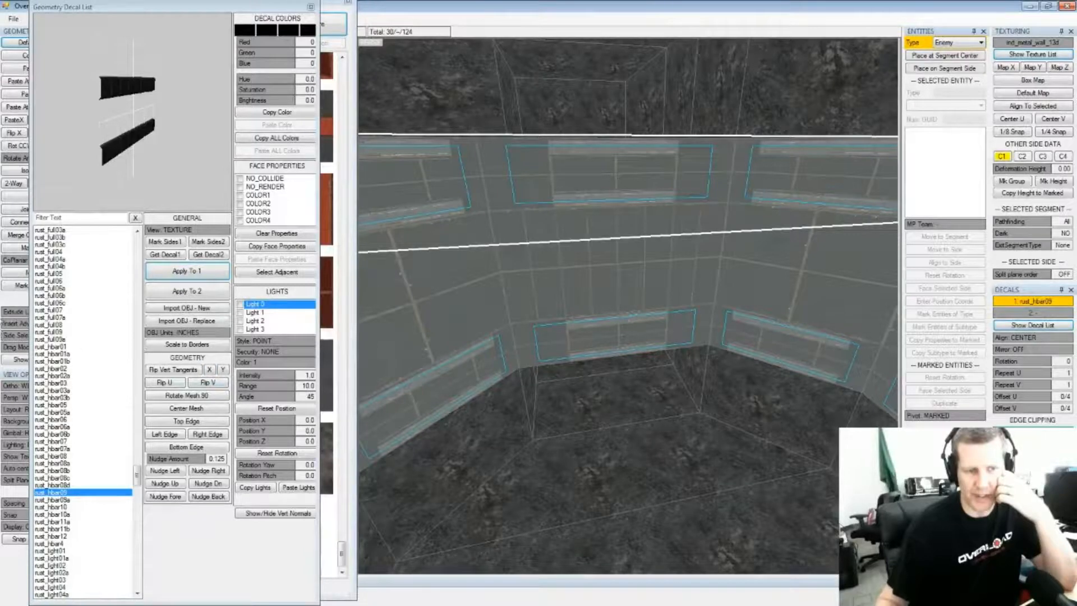
pyautogui.click(1027, 373)
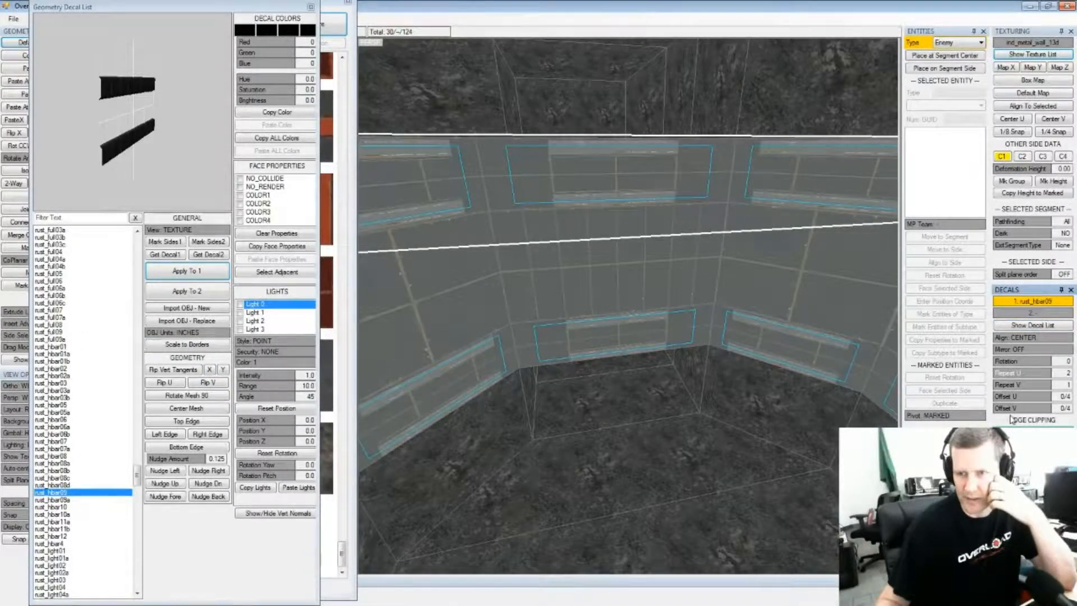
pyautogui.moveTo(700, 295); pyautogui.dragTo(685, 289, button='right')
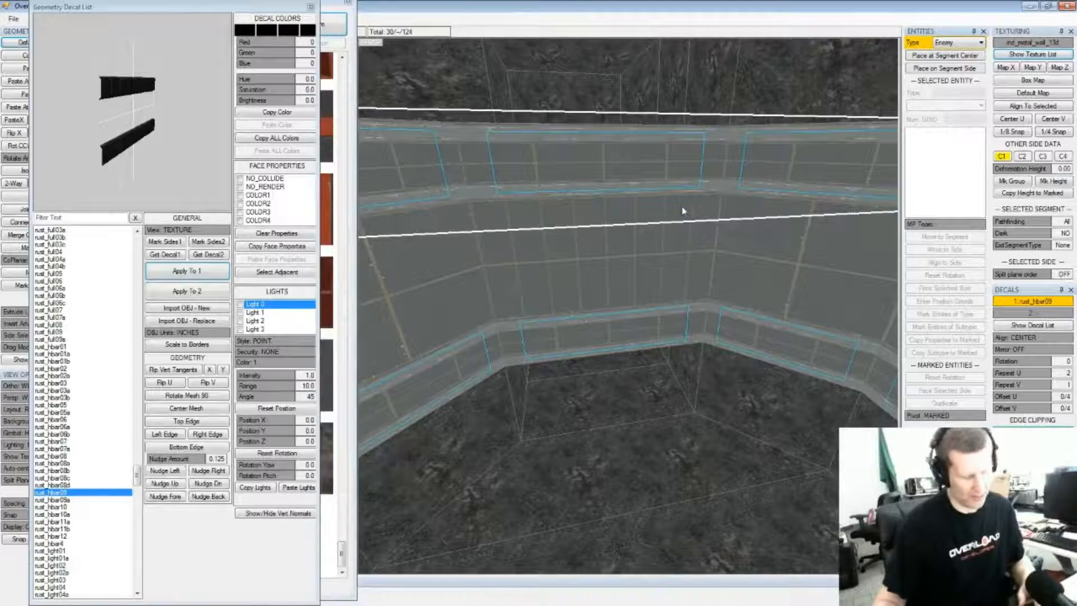
pyautogui.moveTo(675, 219); pyautogui.dragTo(619, 293, button='right')
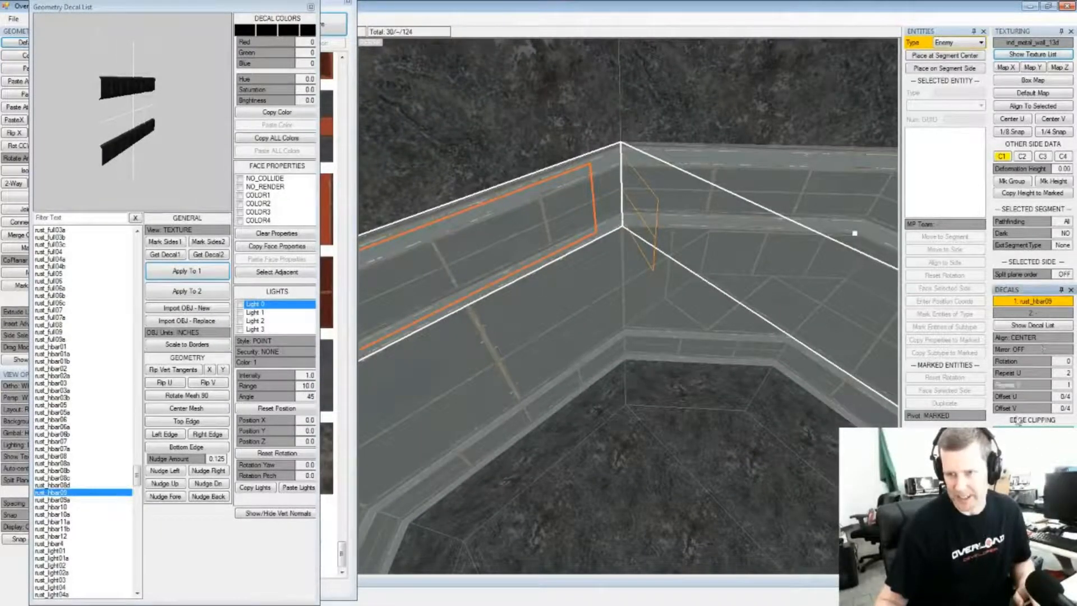
pyautogui.moveTo(700, 278); pyautogui.dragTo(649, 306, button='right')
pyautogui.moveTo(698, 308); pyautogui.dragTo(600, 295, button='middle')
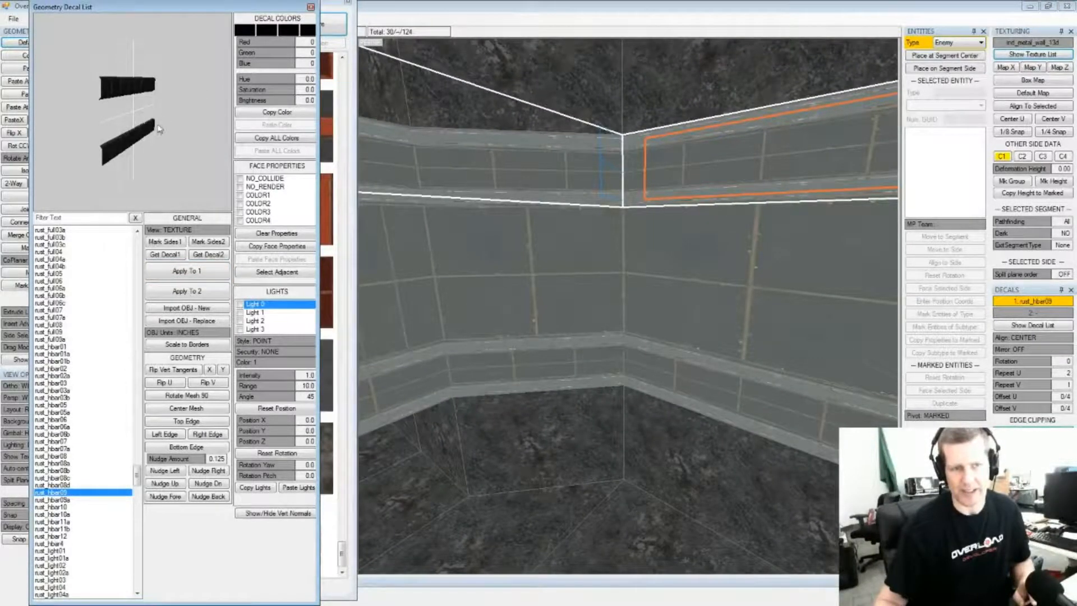
pyautogui.moveTo(157, 126); pyautogui.dragTo(76, 120, button='middle')
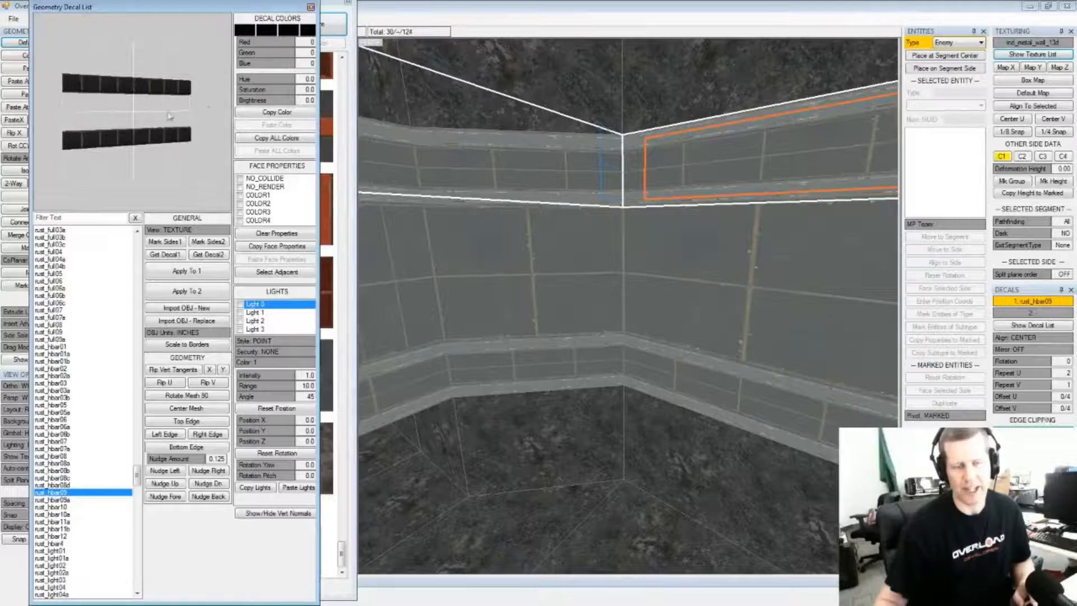
pyautogui.click(311, 7)
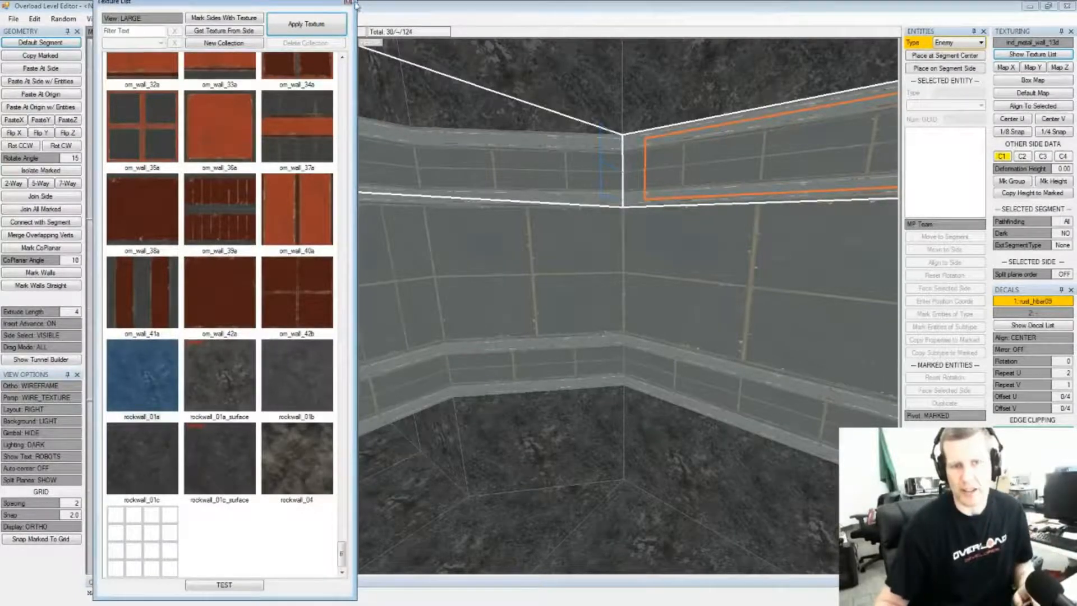
pyautogui.click(386, 6)
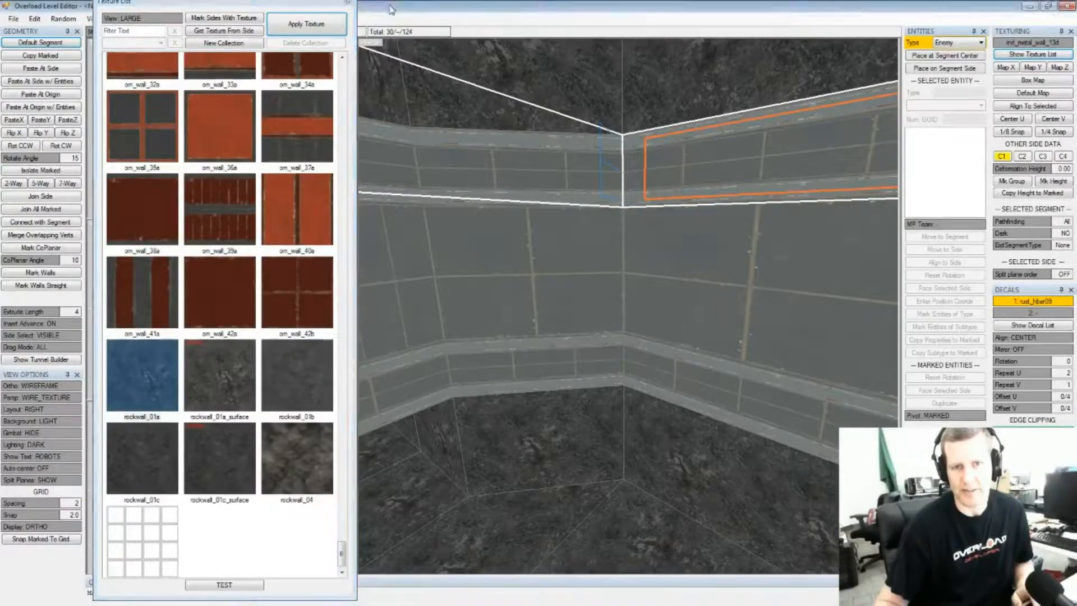
# Mark three adjacent rock wall sides on the room's lowest layer and insert segments outward from them
pyautogui.moveTo(459, 132); pyautogui.dragTo(584, 241, button='middle')
pyautogui.scroll(-3, 698, 279)
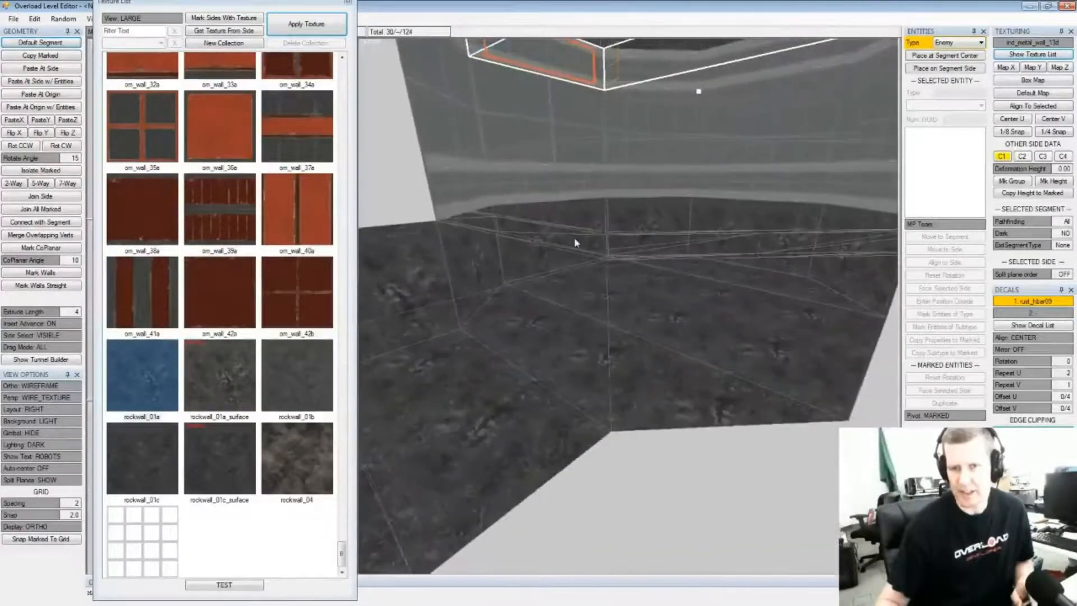
pyautogui.click(577, 242)
pyautogui.click(655, 245)
pyautogui.click(737, 242)
pyautogui.click(663, 237)
pyautogui.moveTo(548, 220); pyautogui.dragTo(559, 288, button='middle')
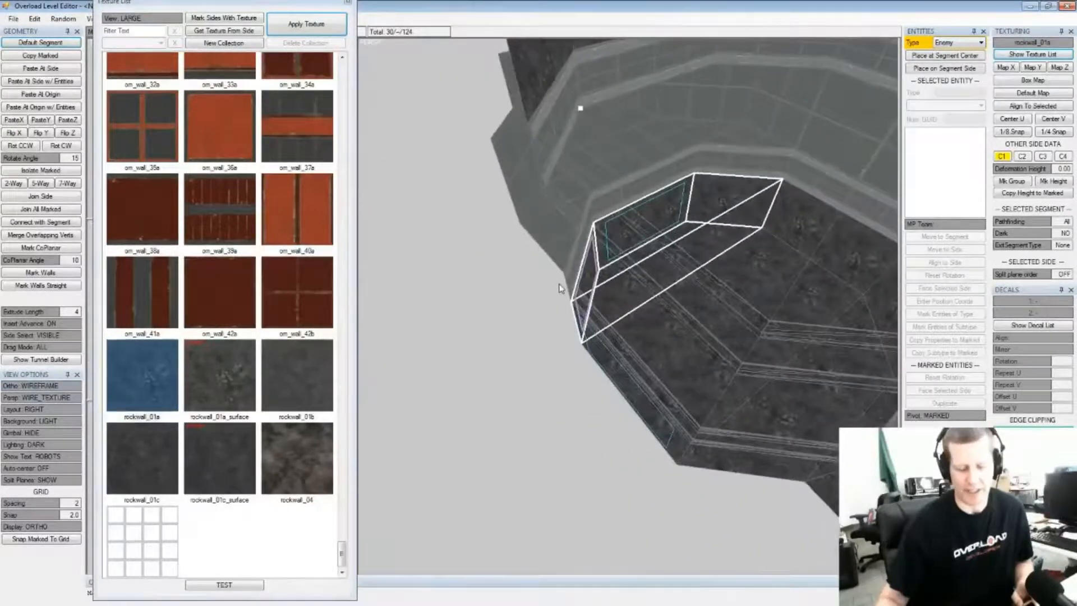
pyautogui.press('Insert')
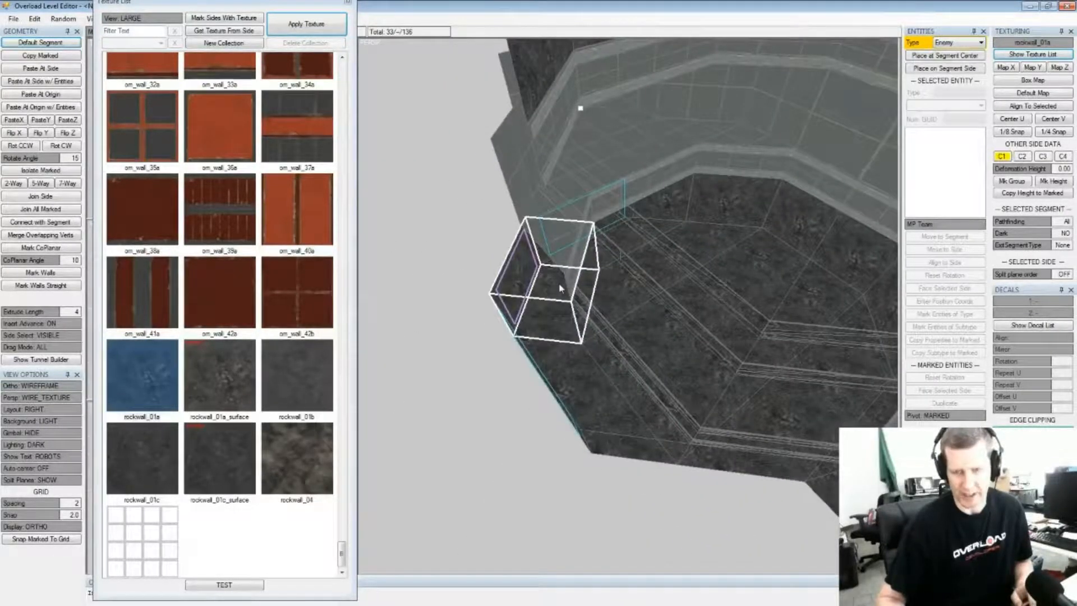
# Close the texture list, move the marked outer sides of the new lower segments diagonally outward in the top view, and clear the marking
pyautogui.click(347, 4)
pyautogui.scroll(-2, 206, 115)
pyautogui.moveTo(205, 112); pyautogui.dragTo(205, 144, button='middle')
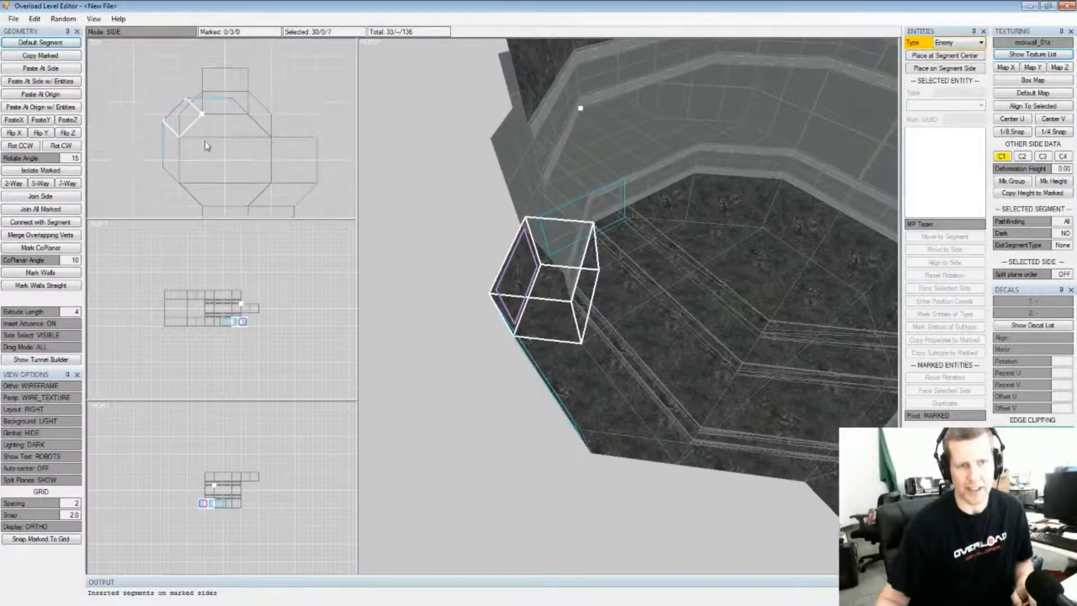
pyautogui.moveTo(187, 132); pyautogui.dragTo(167, 111)
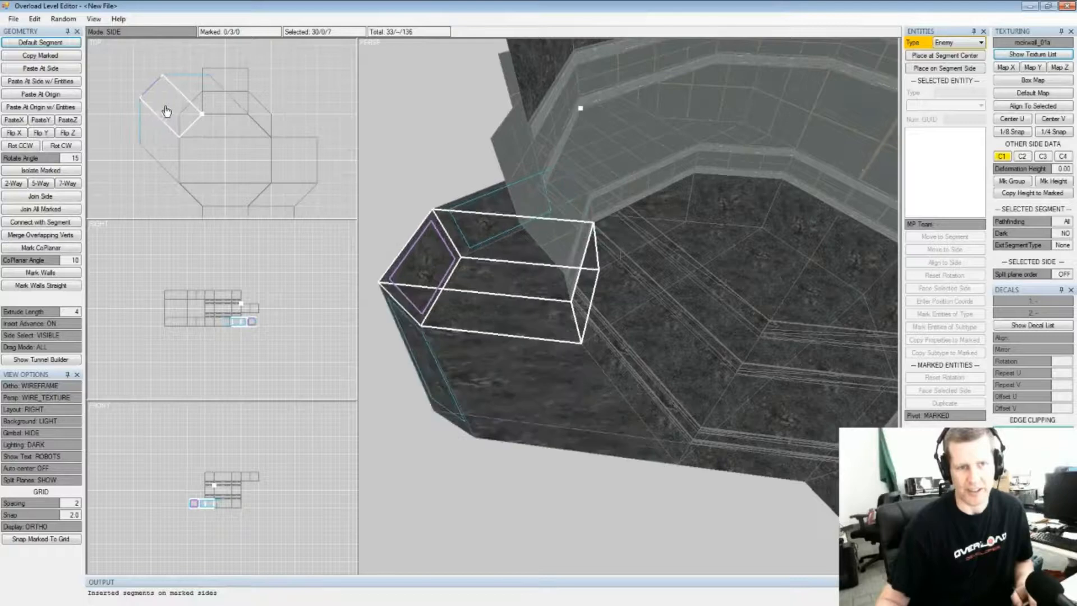
pyautogui.press('Escape')
# Mark the metal-textured ceiling and wall sides of the new lower segments and apply the rockwall_01a texture to them
pyautogui.moveTo(598, 331); pyautogui.dragTo(627, 259, button='middle')
pyautogui.scroll(3, 677, 322)
pyautogui.click(766, 311)
pyautogui.click(637, 273)
pyautogui.press('q')
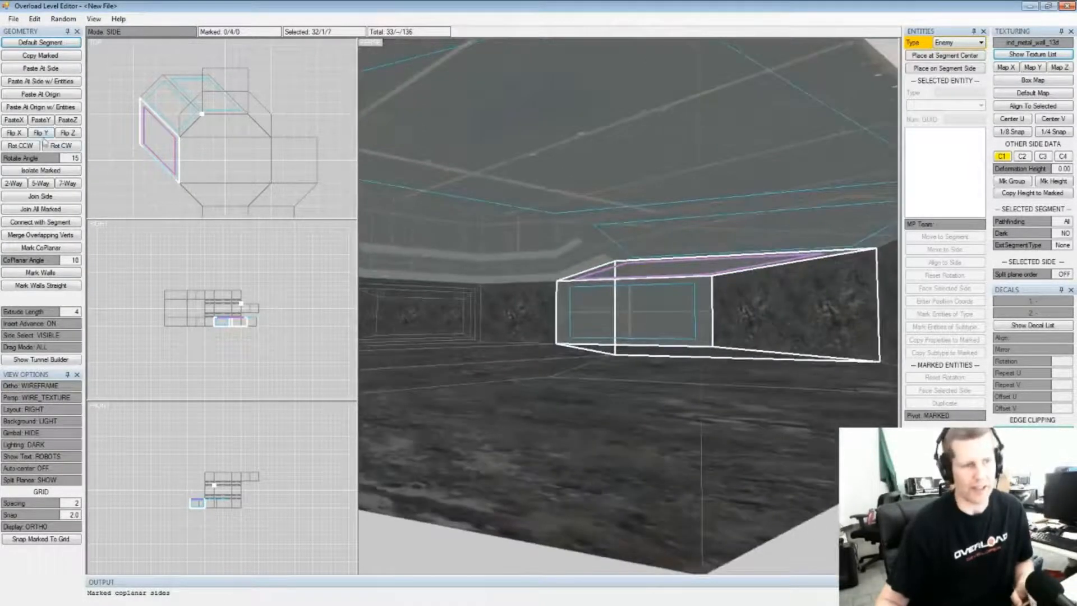
pyautogui.click(1033, 54)
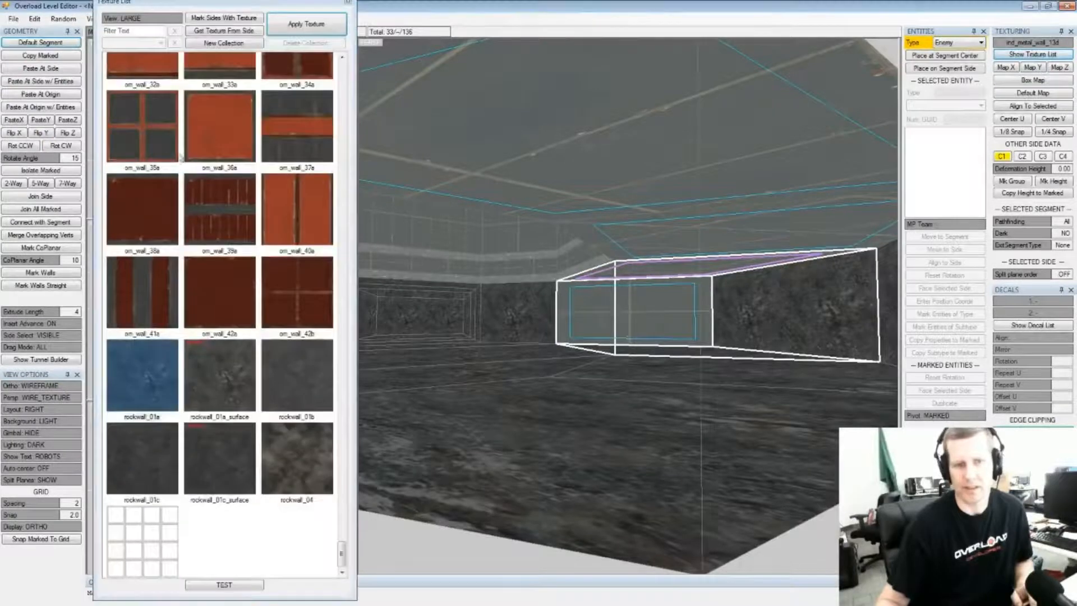
pyautogui.click(273, 15)
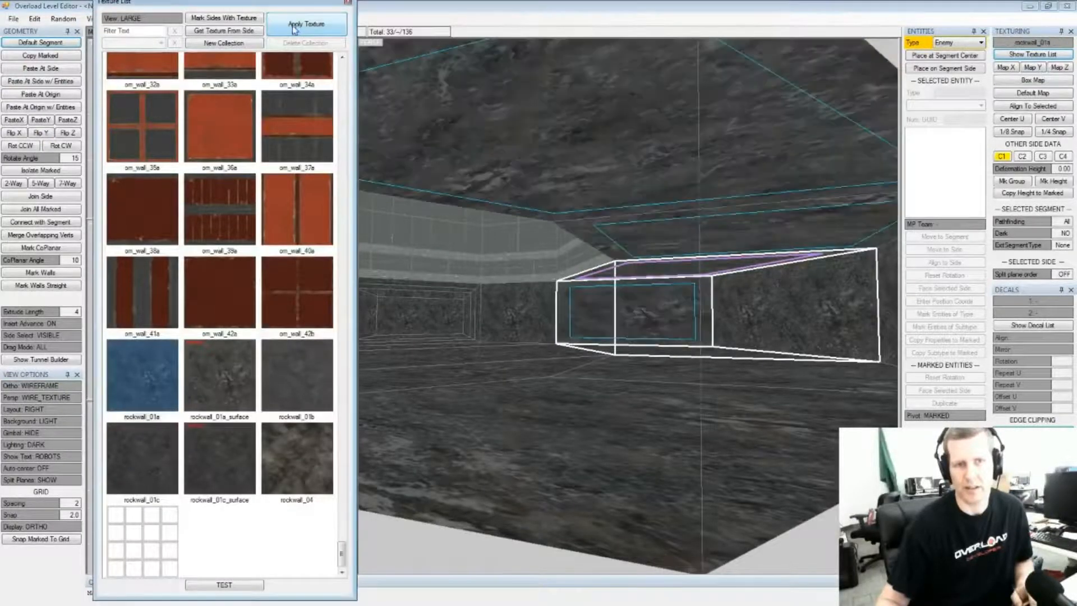
pyautogui.click(348, 4)
# Unmark everything, mark the outer end side of the middle lower segment, and move it diagonally back toward the room in the top view
pyautogui.moveTo(572, 292); pyautogui.dragTo(519, 334, button='middle')
pyautogui.press('a')
pyautogui.moveTo(585, 326); pyautogui.dragTo(626, 291, button='middle')
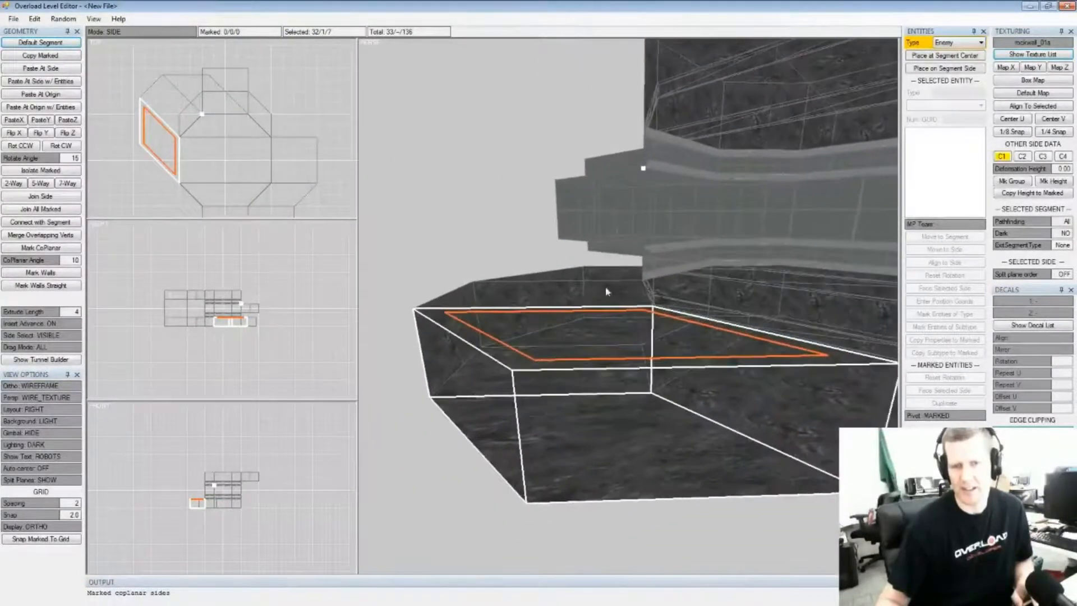
pyautogui.moveTo(710, 123); pyautogui.dragTo(537, 212, button='middle')
pyautogui.moveTo(753, 313); pyautogui.dragTo(641, 285, button='middle')
pyautogui.click(638, 262)
pyautogui.press('space')
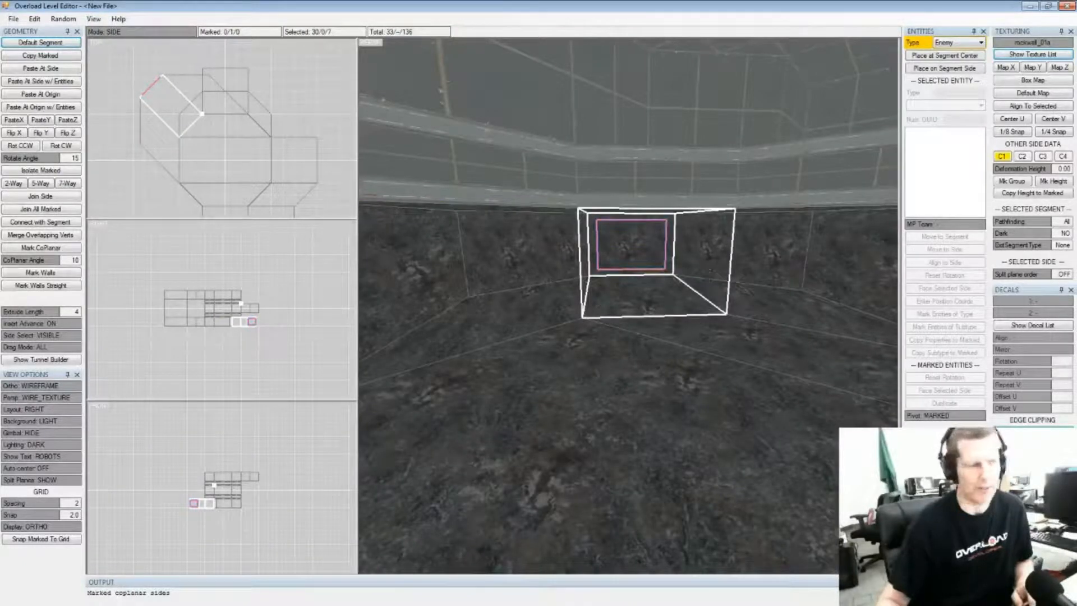
pyautogui.scroll(2, 203, 148)
pyautogui.moveTo(137, 105); pyautogui.dragTo(167, 137)
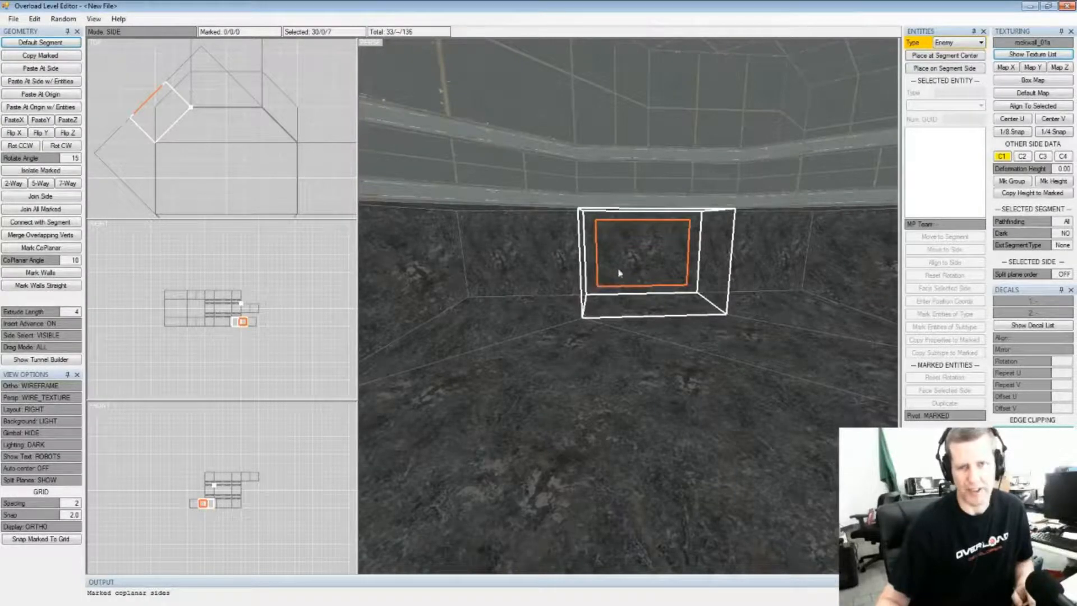
# Mark the outward-facing end sides of the three lower rock segments and insert another segment from each of them
pyautogui.scroll(3, 653, 284)
pyautogui.moveTo(654, 280); pyautogui.dragTo(599, 296, button='middle')
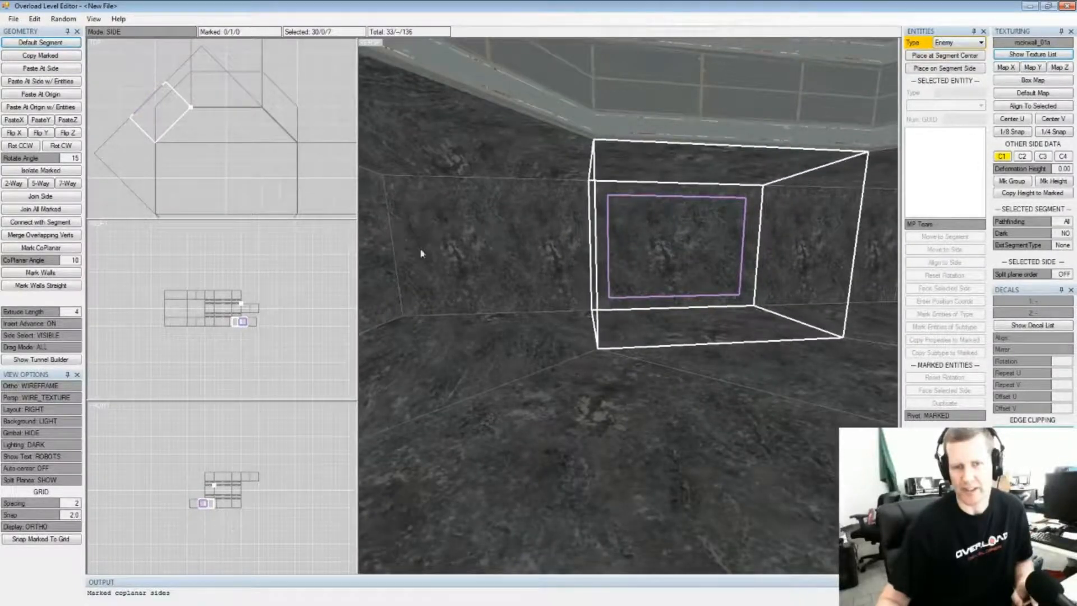
pyautogui.moveTo(750, 237); pyautogui.dragTo(674, 261, button='middle')
pyautogui.click(657, 262)
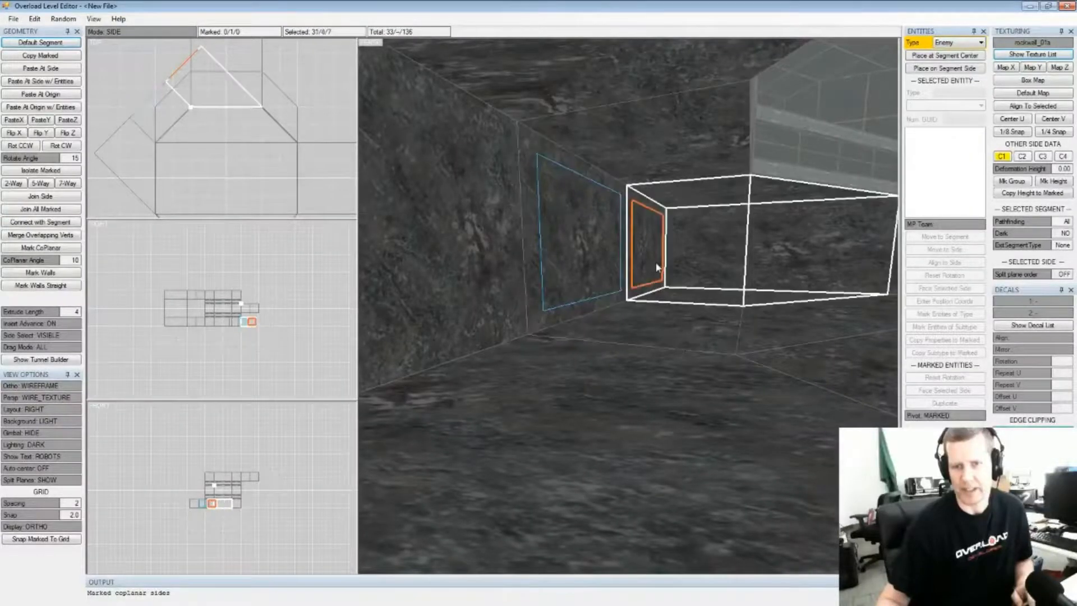
pyautogui.scroll(4, 575, 267)
pyautogui.scroll(-5, 688, 260)
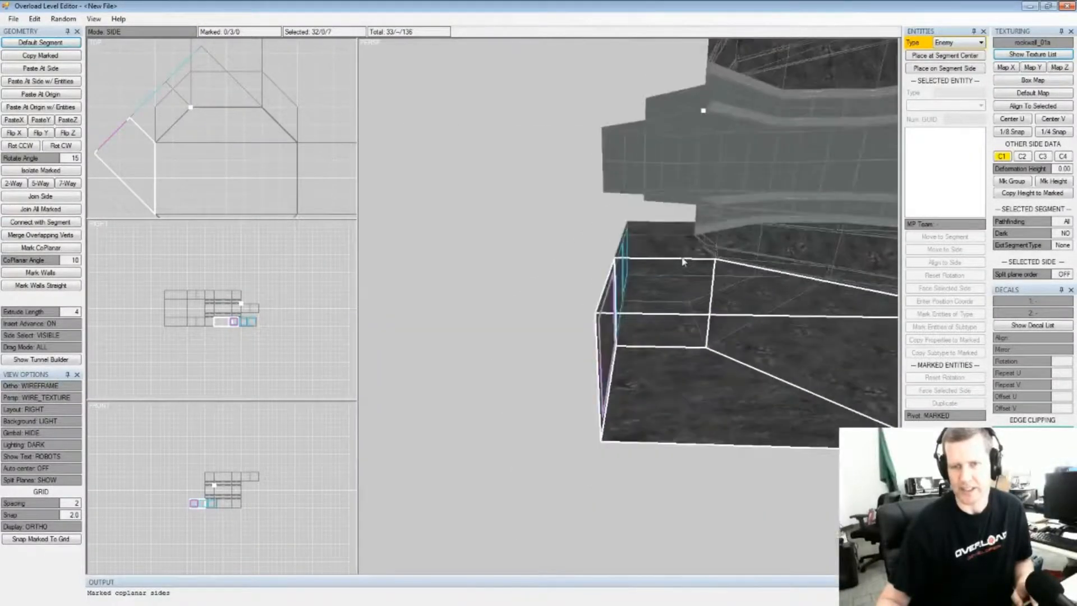
pyautogui.press('Insert')
pyautogui.hotkey('ctrl', 'u')
# Lower the floor and raise the ceiling of the middle outer rock segment, using a grid snap of 1.0
pyautogui.scroll(6, 621, 281)
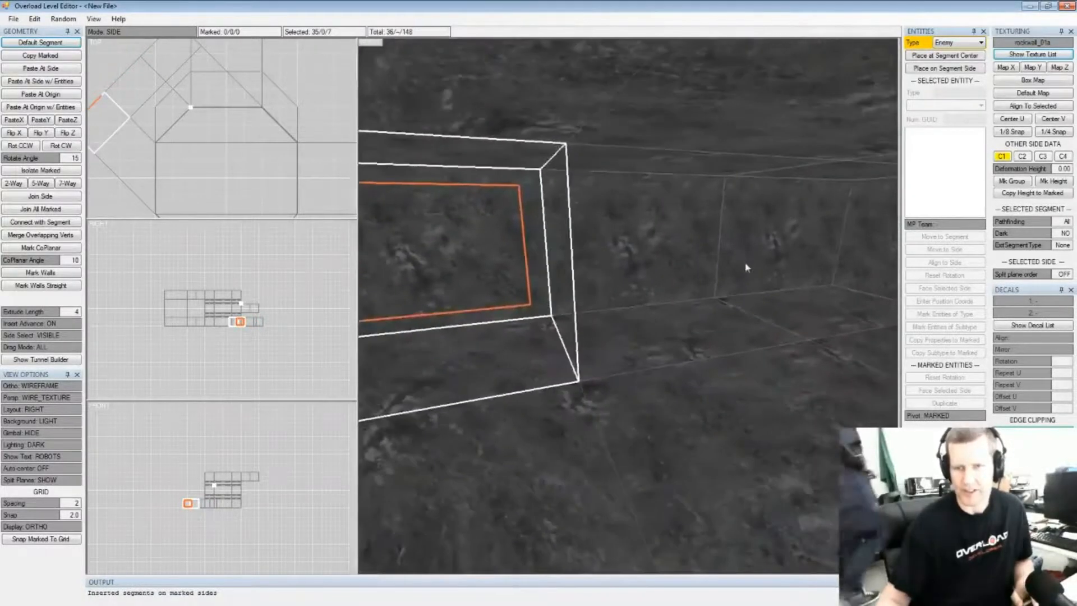
pyautogui.click(691, 324)
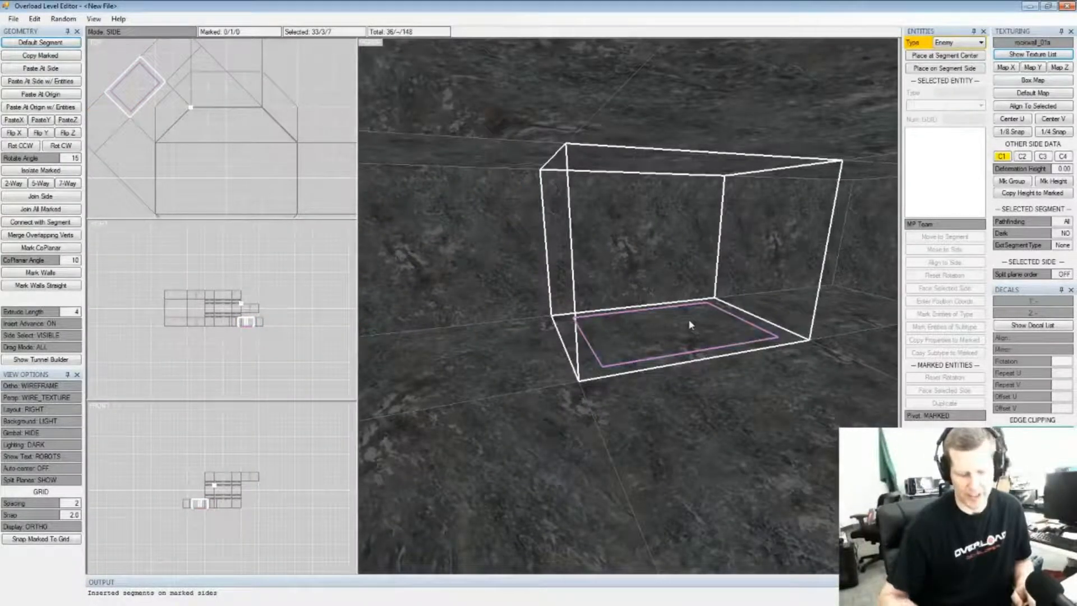
pyautogui.scroll(1, 688, 319)
pyautogui.hotkey('ctrl', 'u')
pyautogui.click(675, 160)
pyautogui.press('space')
pyautogui.press('Up')
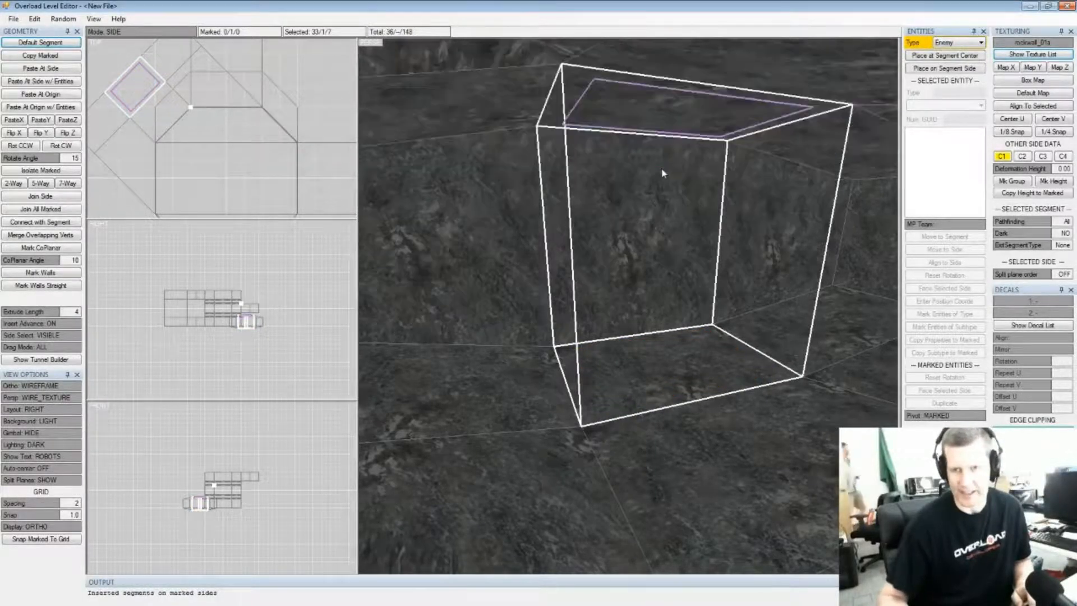
pyautogui.hotkey('ctrl', 'u')
pyautogui.press('c')
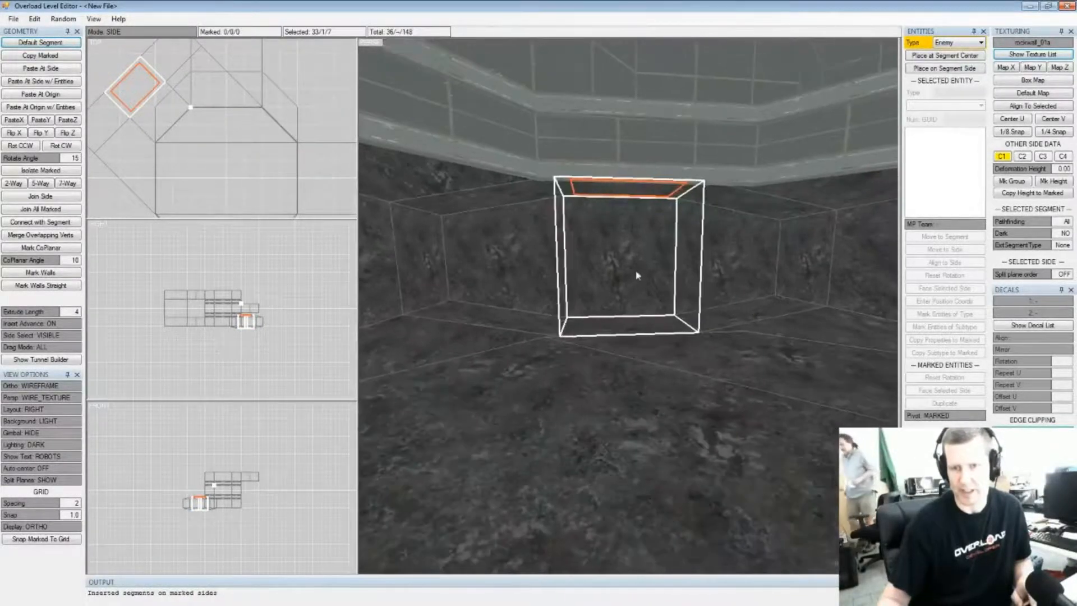
# Mark the end side of the middle outer rock segment together with its coplanar neighbouring sides
pyautogui.click(641, 273)
pyautogui.hotkey('shift', 'space')
pyautogui.moveTo(631, 271); pyautogui.dragTo(754, 248, button='right')
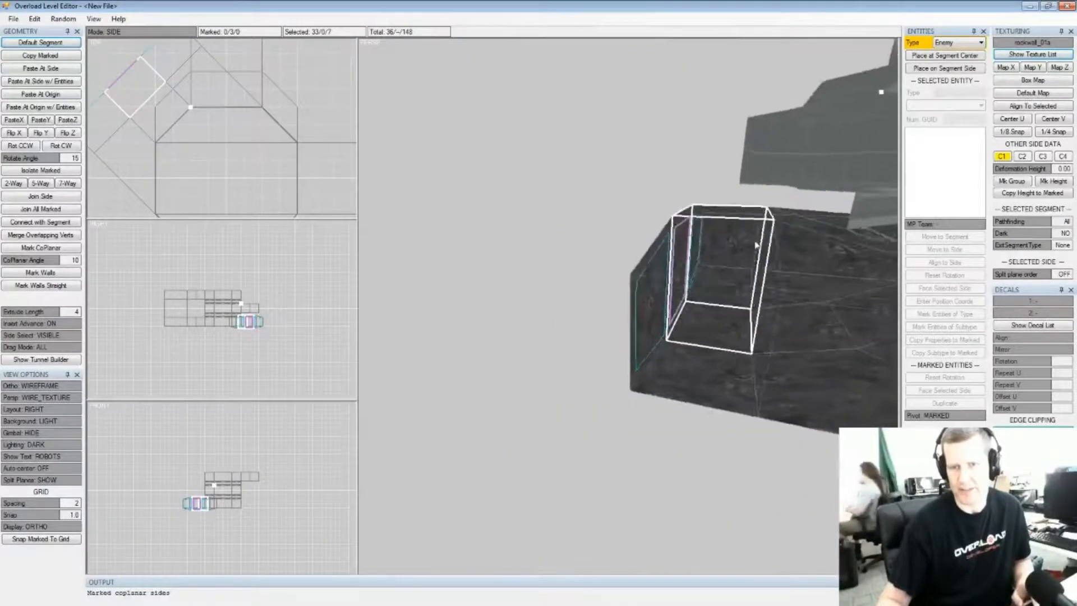
pyautogui.scroll(-3, 754, 248)
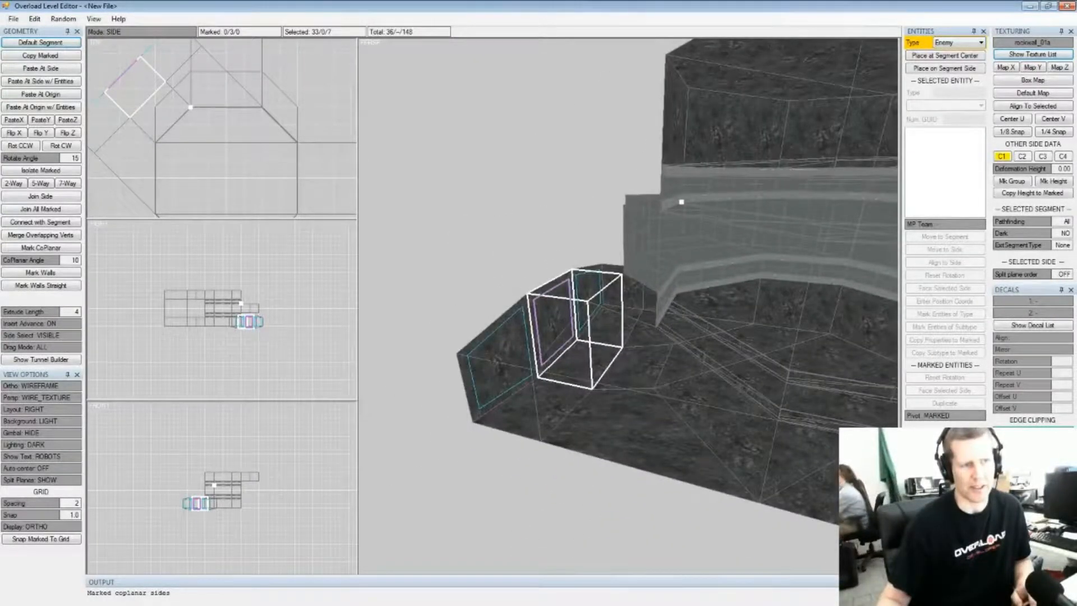
# Set the Tunnel Builder to ARC mode with Linear Slope Y 20 and generate a 10-segment tunnel from the marked sides
pyautogui.hotkey('ctrl', 't')
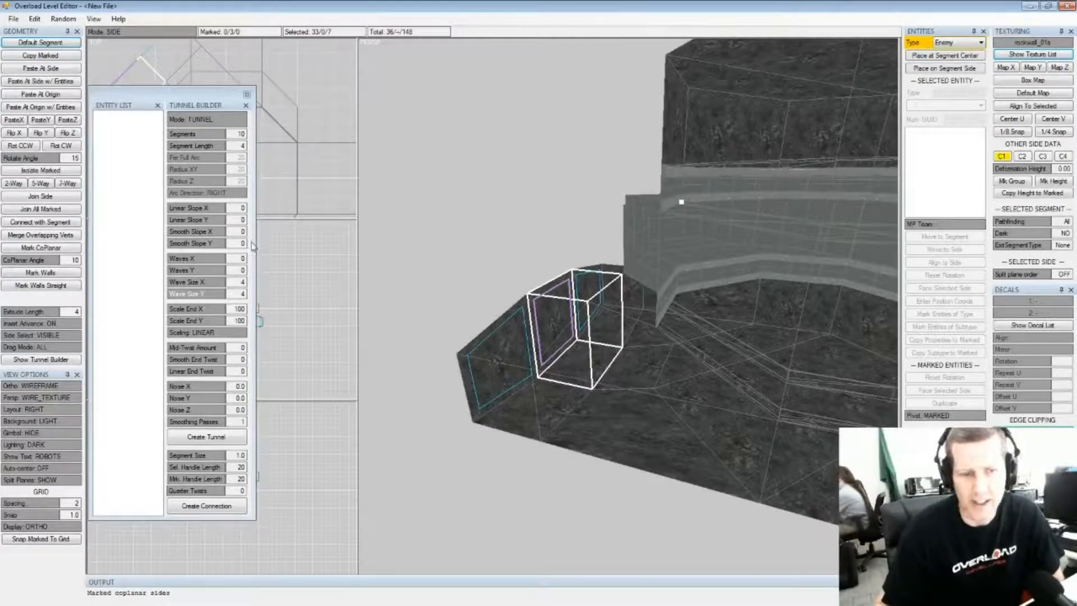
pyautogui.click(227, 273)
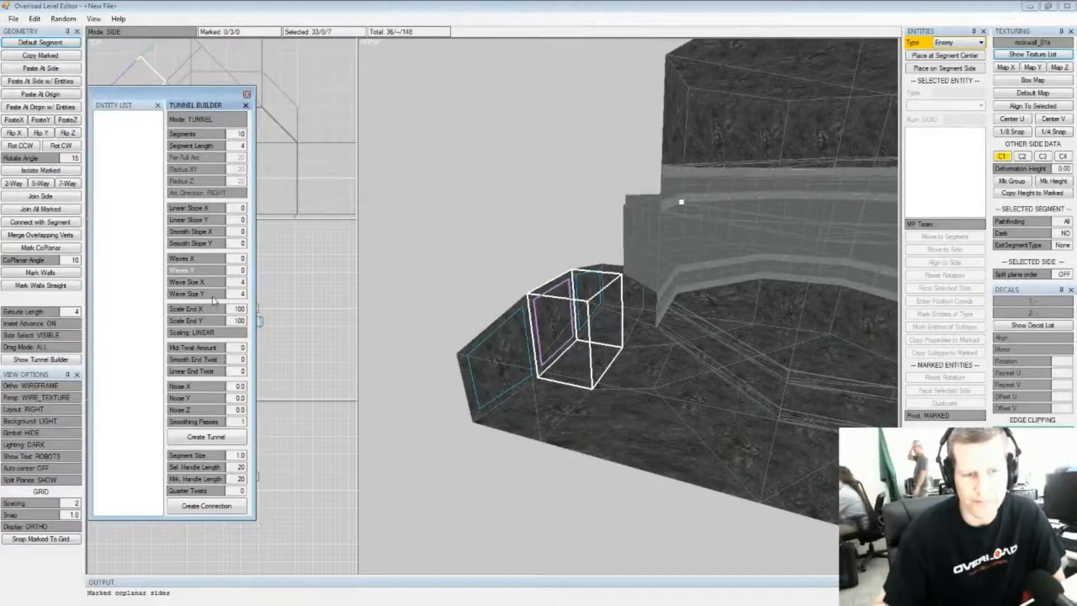
pyautogui.click(204, 120)
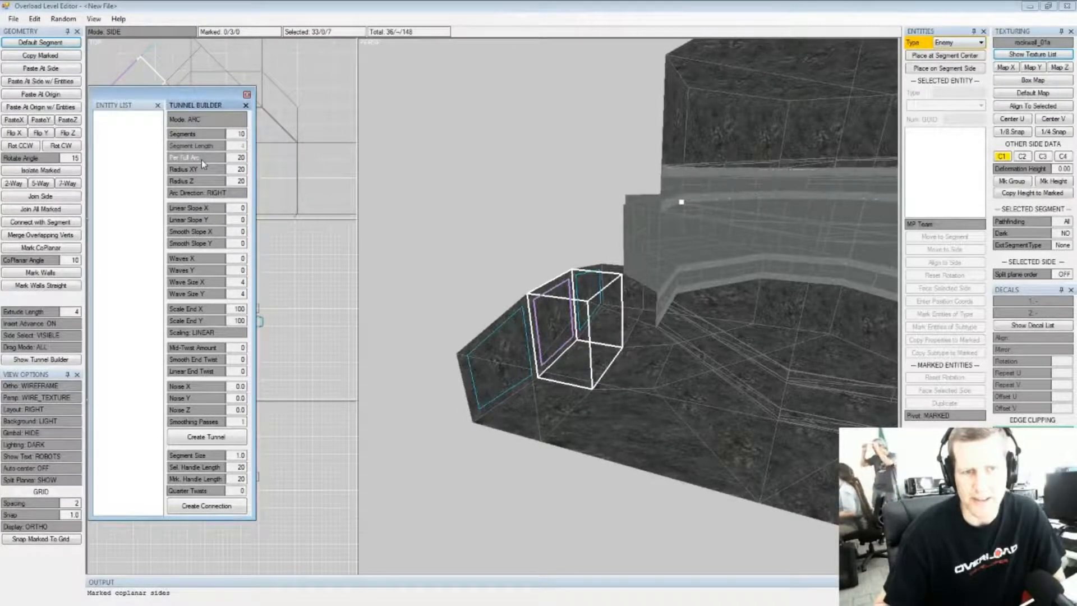
pyautogui.click(338, 222)
pyautogui.click(196, 324)
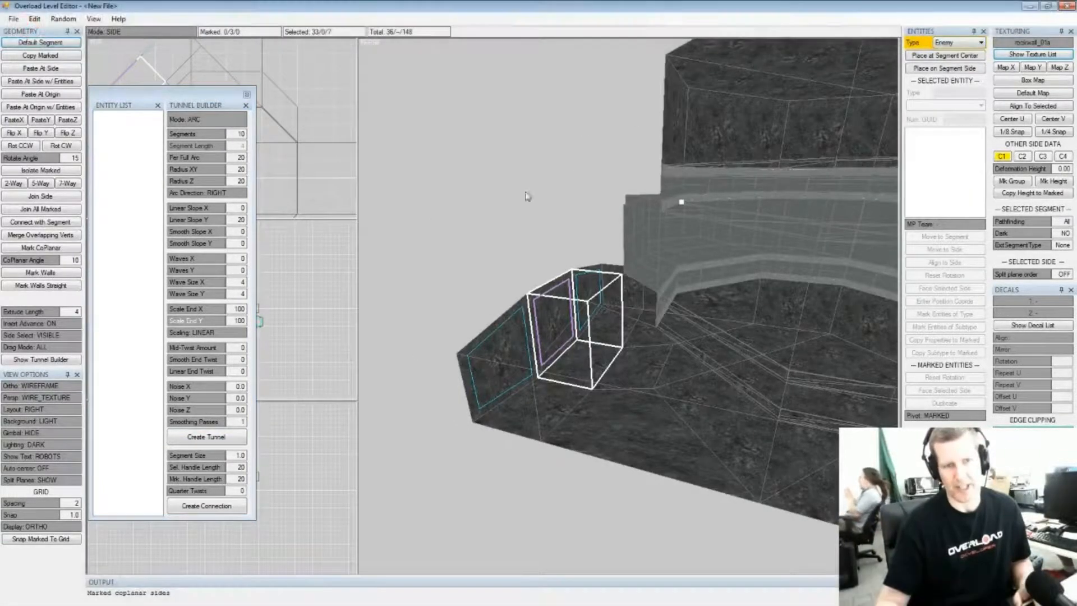
pyautogui.click(212, 138)
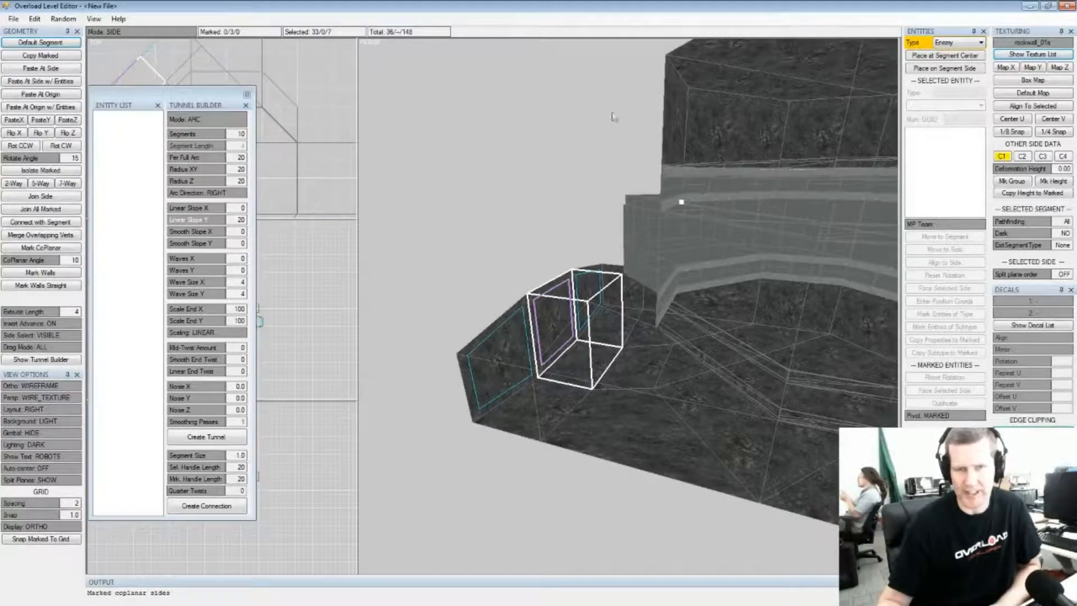
pyautogui.click(213, 436)
pyautogui.moveTo(585, 217); pyautogui.dragTo(636, 238, button='right')
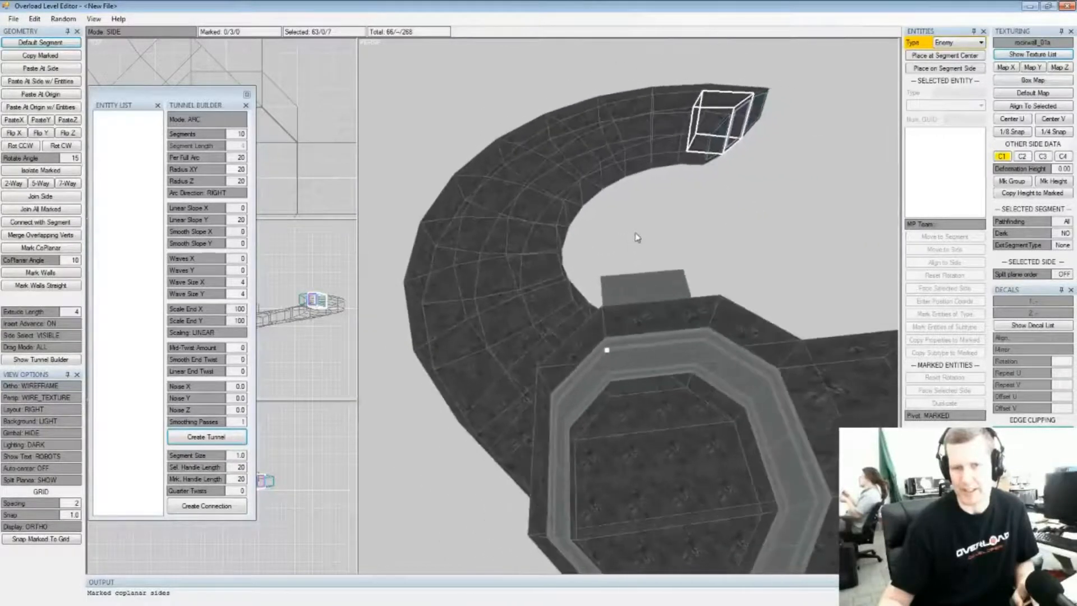
# Undo the first arc tunnel and regenerate it with 9 segments and 14 per full arc
pyautogui.click(211, 138)
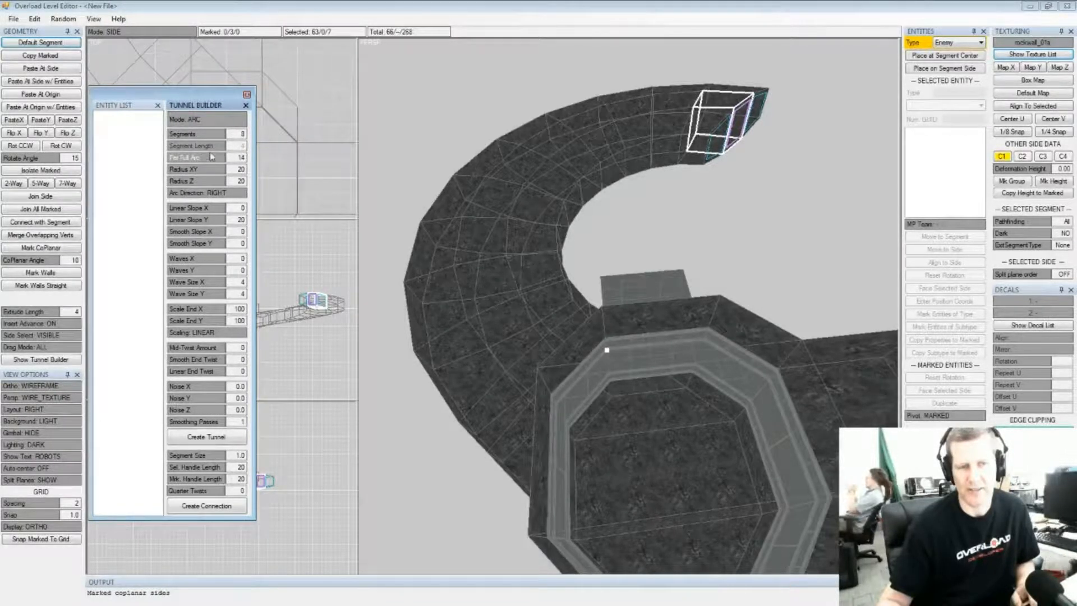
pyautogui.click(213, 136)
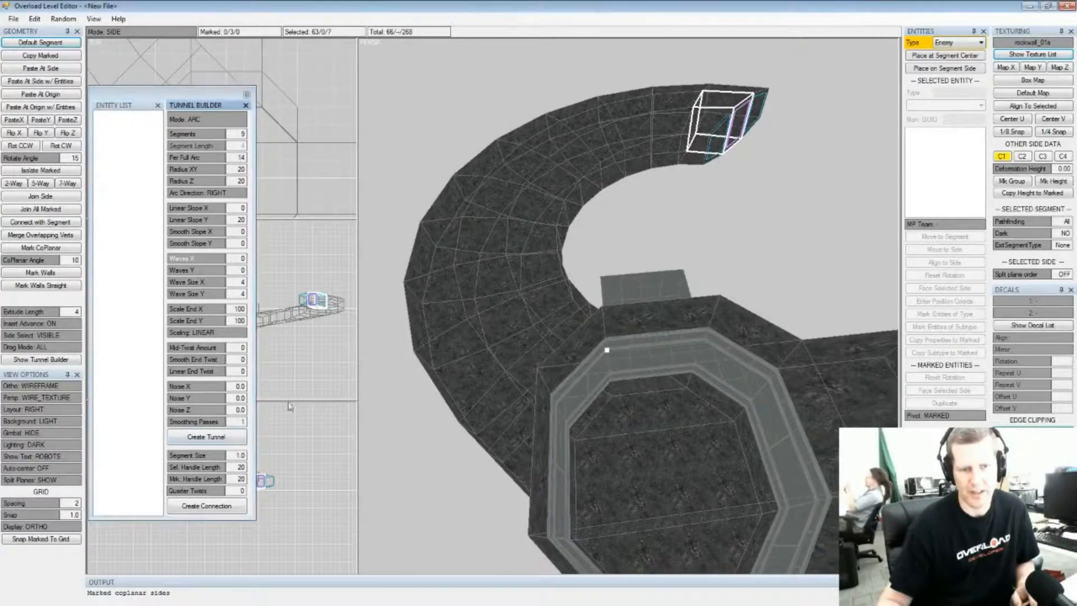
pyautogui.hotkey('ctrl', 'z')
pyautogui.moveTo(541, 303); pyautogui.dragTo(560, 287, button='right')
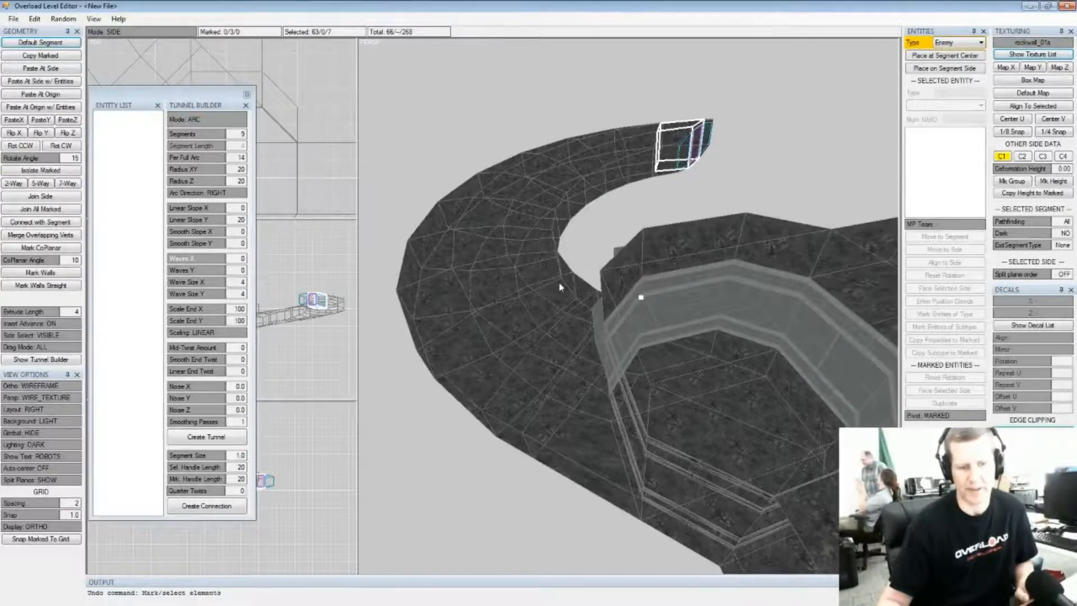
pyautogui.hotkey('ctrl', 'z')
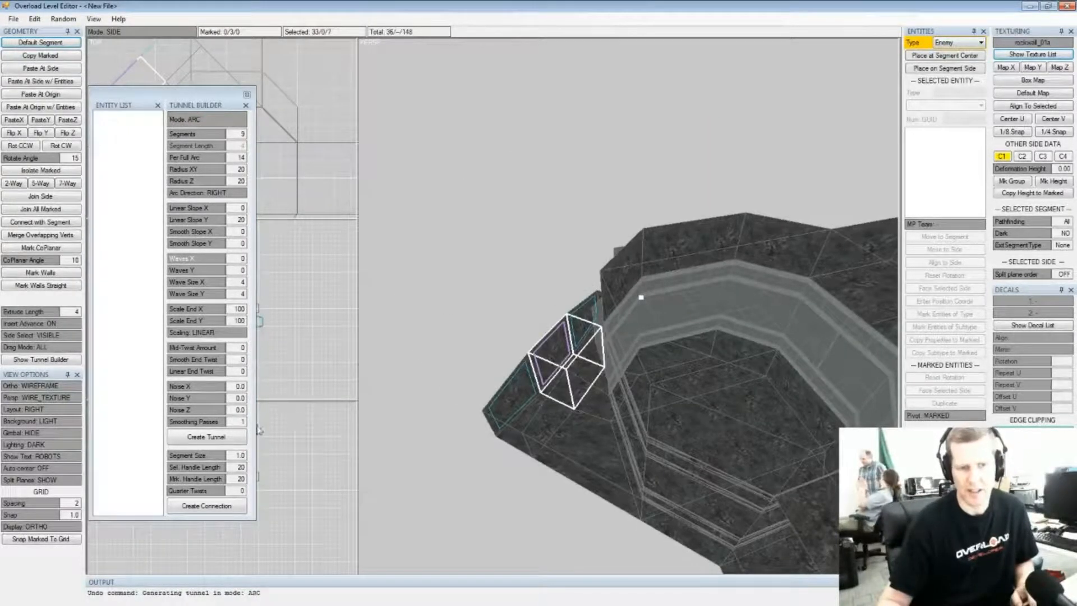
pyautogui.click(206, 437)
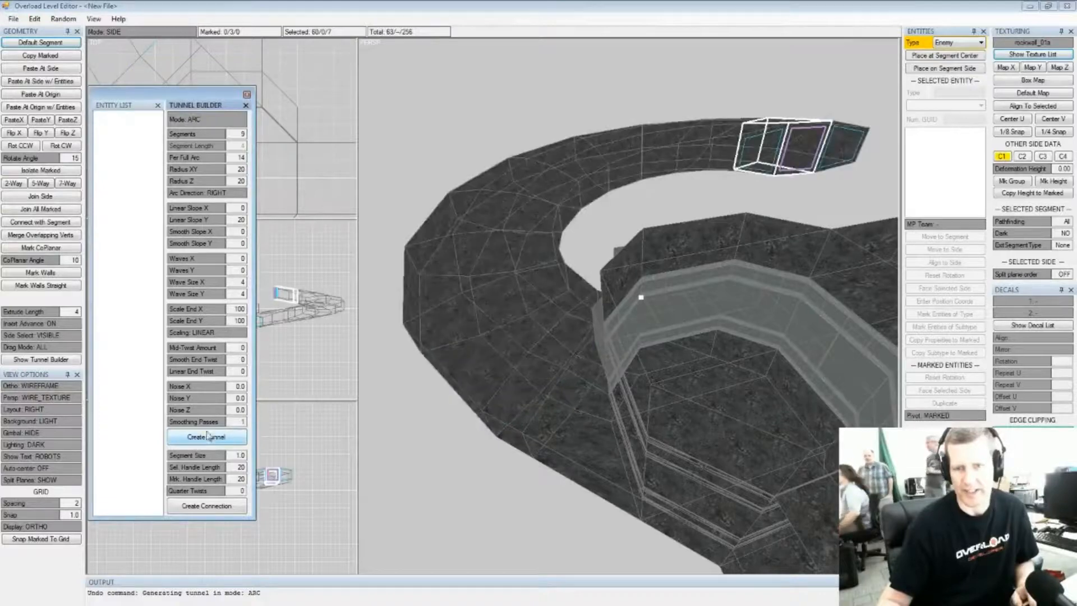
# Undo the tunnel, regenerate it with Radius XY and Radius Z set to 14, and close the Tunnel Builder
pyautogui.moveTo(702, 244); pyautogui.dragTo(567, 261, button='right')
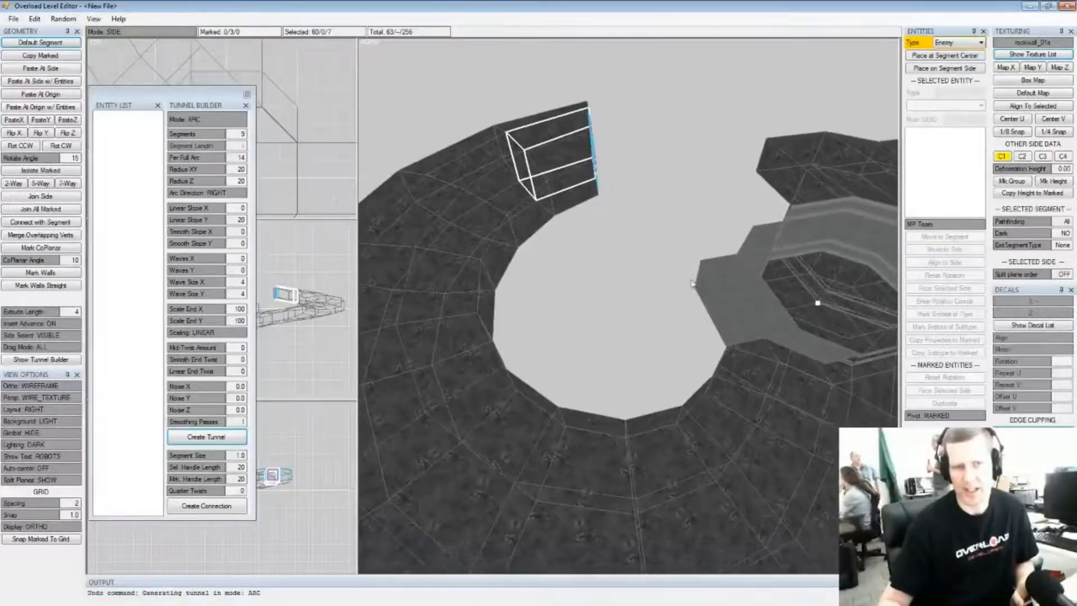
pyautogui.click(624, 270)
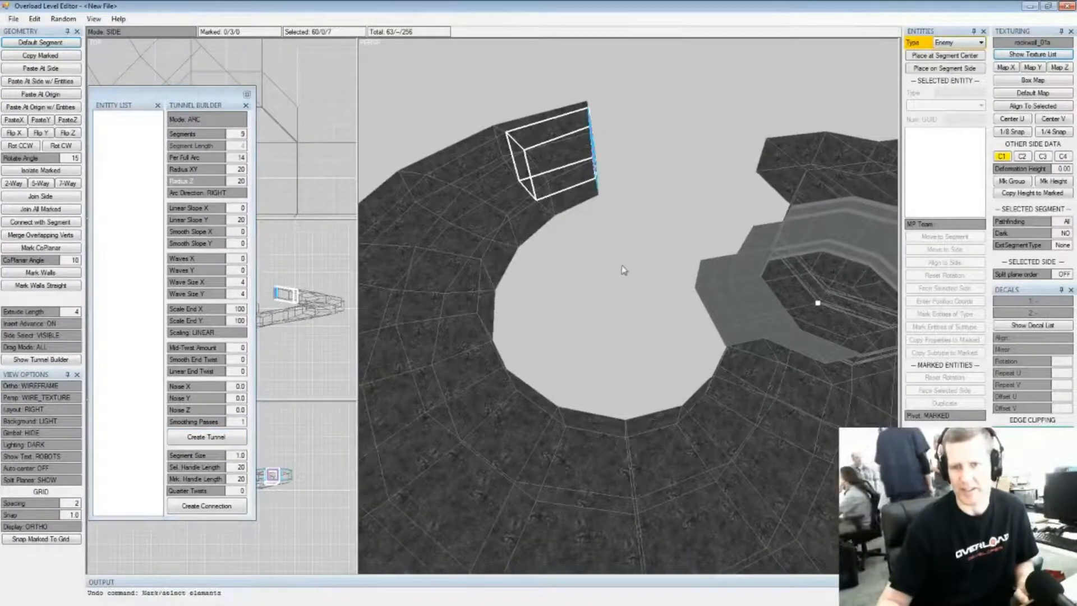
pyautogui.hotkey('ctrl', 'z')
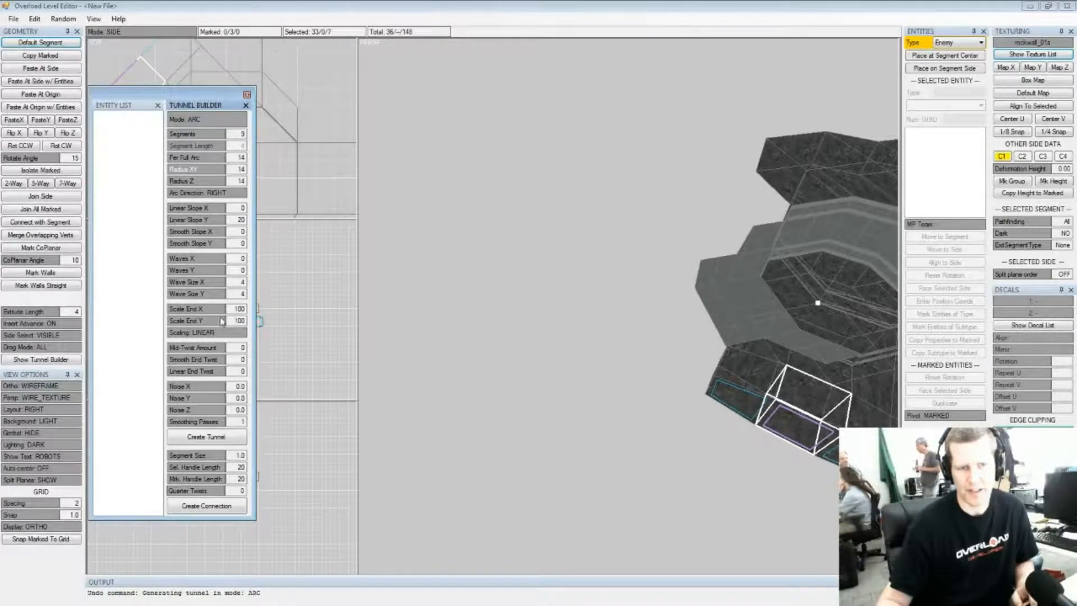
pyautogui.click(207, 442)
pyautogui.moveTo(721, 268); pyautogui.dragTo(584, 320, button='middle')
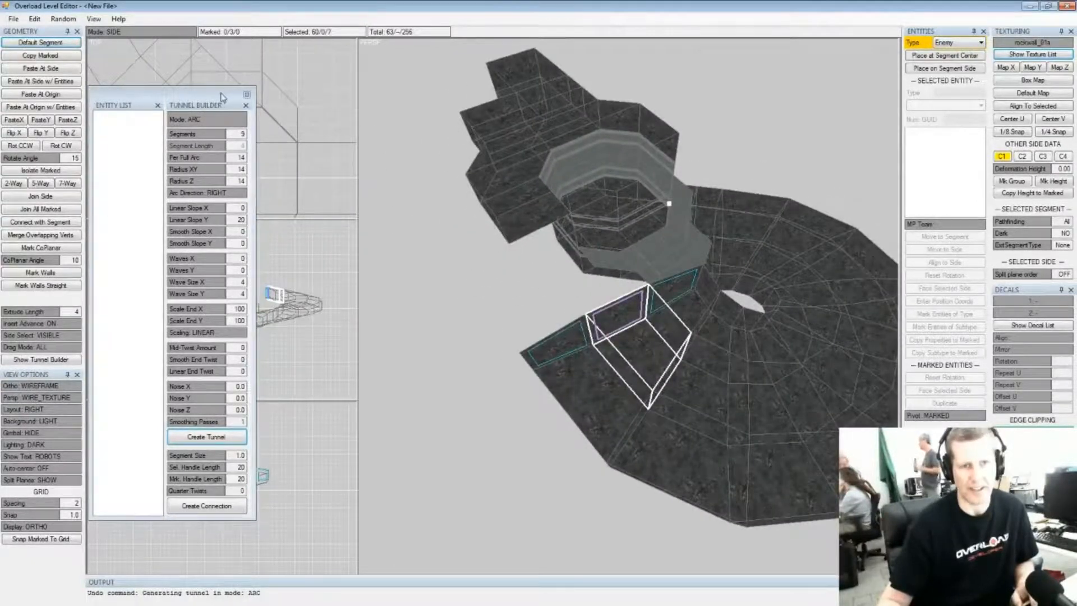
pyautogui.click(246, 94)
# Insert segments from the tunnel's marked end sides and move their ends toward the room in the top view
pyautogui.scroll(-5, 224, 124)
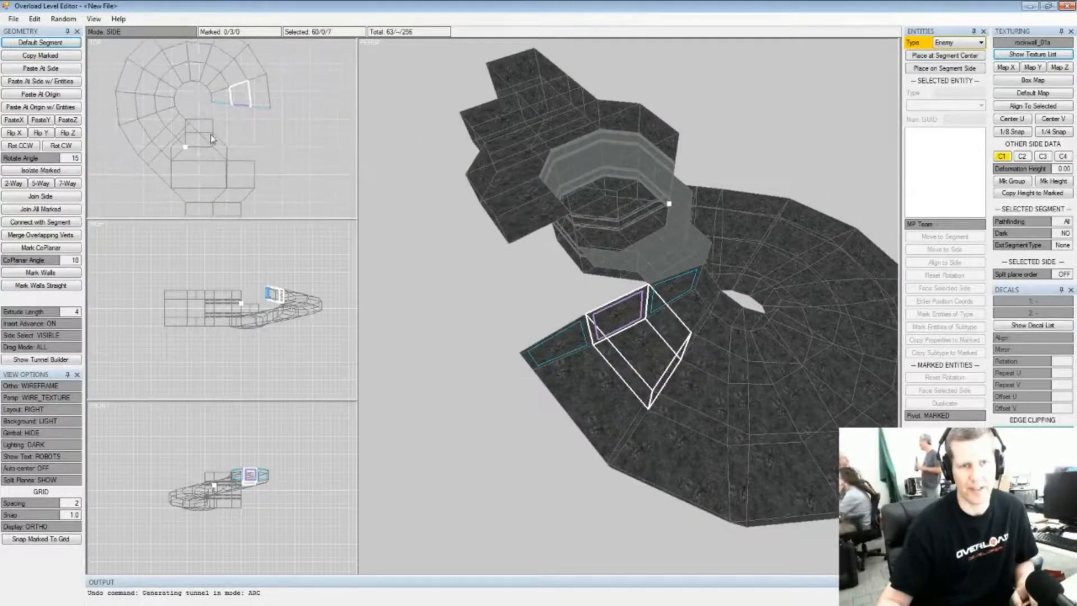
pyautogui.press('Insert')
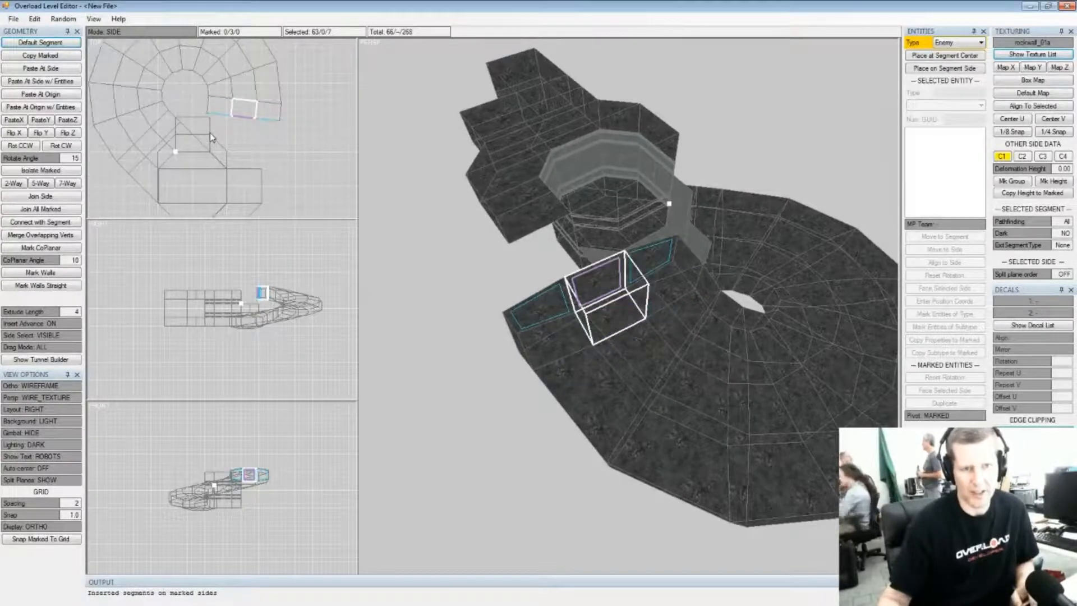
pyautogui.moveTo(221, 124); pyautogui.dragTo(227, 144)
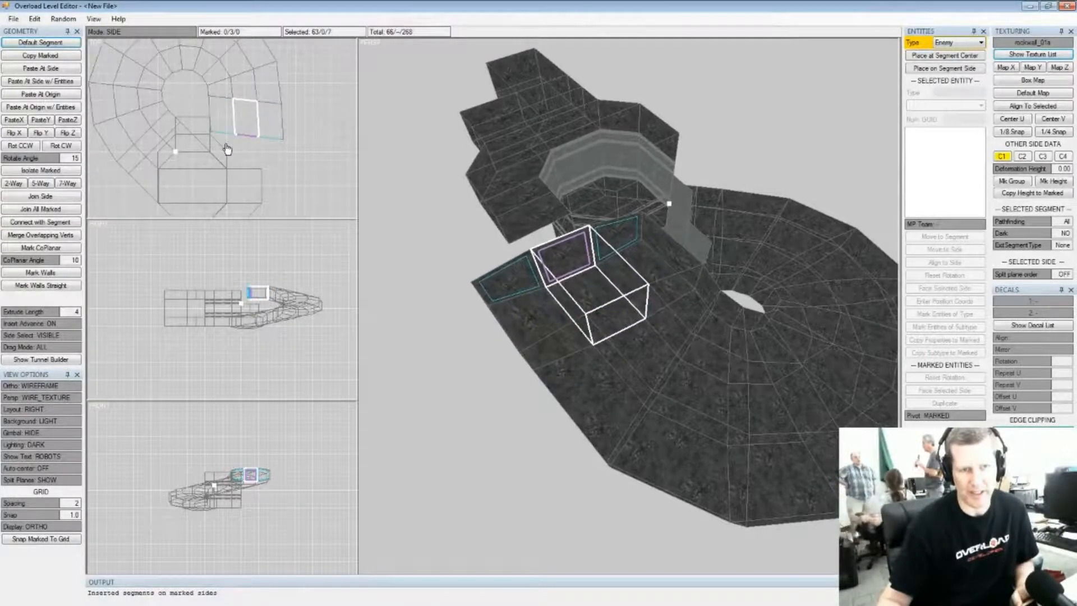
# Connect the tunnel's middle end side to the facing side of the room's upper side alcove with a new segment
pyautogui.moveTo(575, 213); pyautogui.dragTo(689, 296, button='middle')
pyautogui.scroll(3, 464, 207)
pyautogui.click(668, 333)
pyautogui.press('space')
pyautogui.moveTo(669, 333); pyautogui.dragTo(608, 235, button='middle')
pyautogui.click(594, 252)
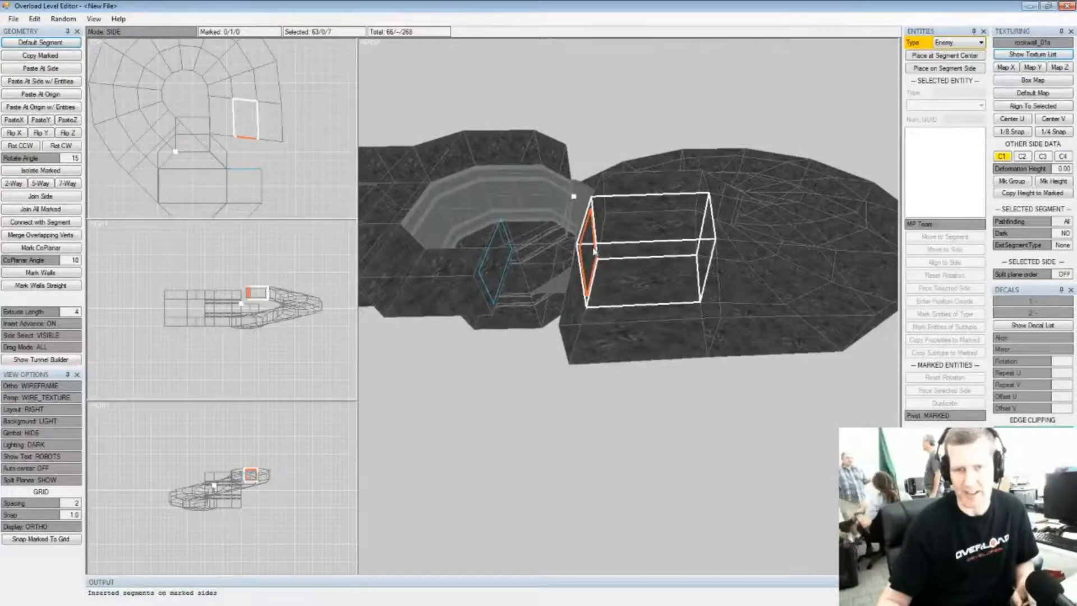
pyautogui.moveTo(510, 261); pyautogui.dragTo(461, 249, button='middle')
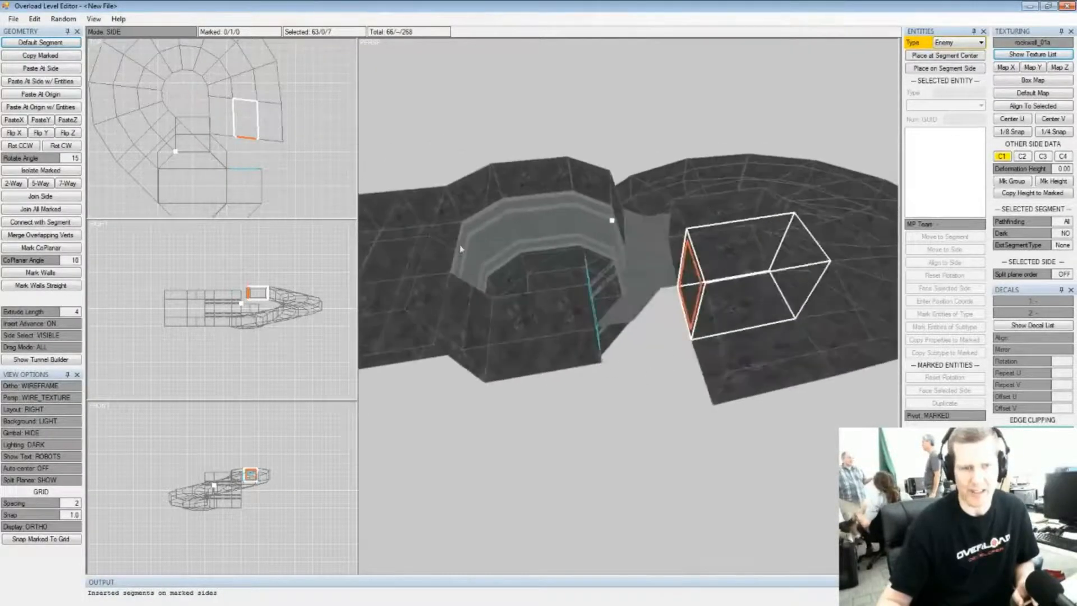
pyautogui.click(32, 225)
pyautogui.moveTo(675, 275); pyautogui.dragTo(616, 254, button='middle')
pyautogui.scroll(3, 622, 245)
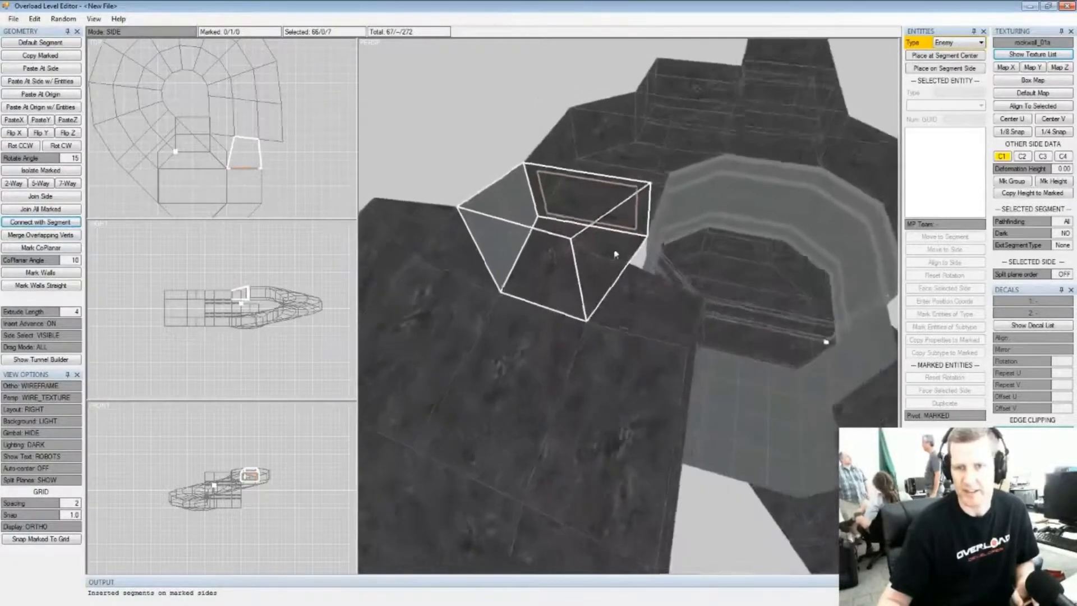
# Try to connect the tunnel's inner end side to the room's diagonal wall side with a segment, then undo it
pyautogui.click(652, 289)
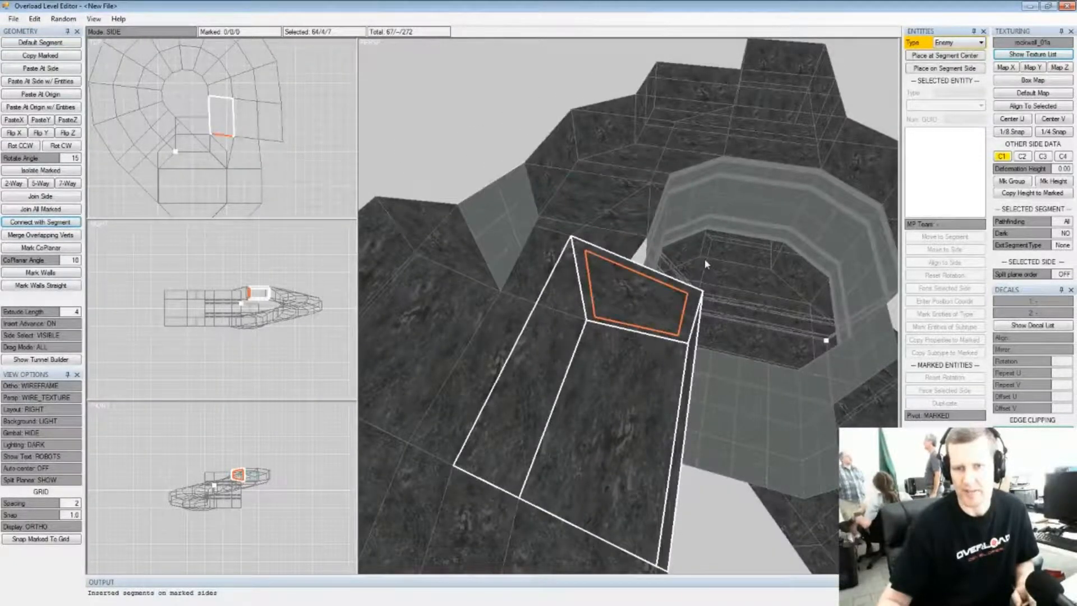
pyautogui.moveTo(709, 256); pyautogui.dragTo(590, 243, button='middle')
pyautogui.click(651, 279)
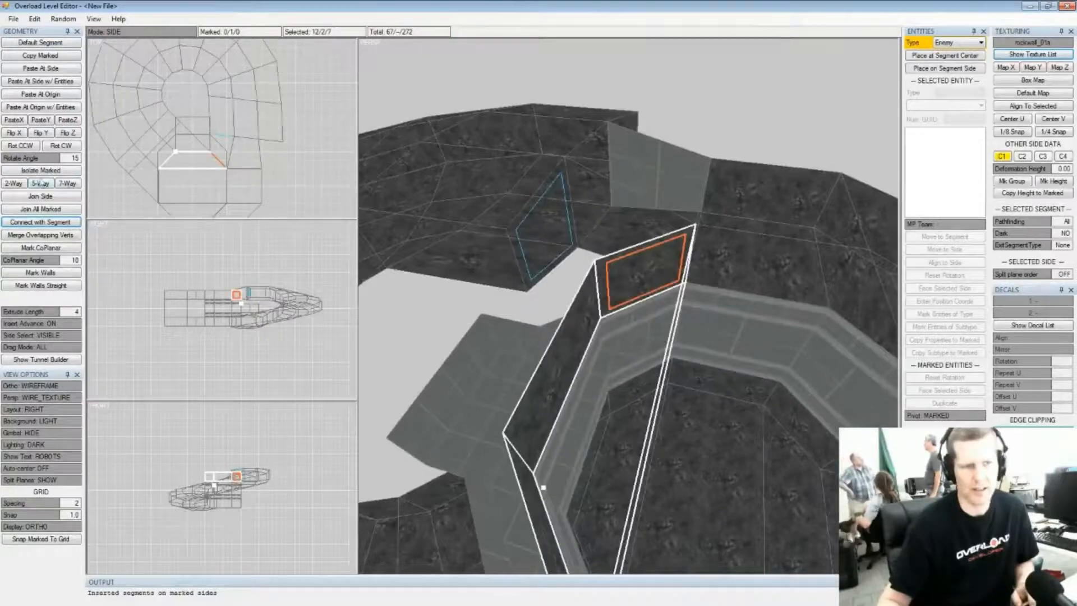
pyautogui.click(37, 222)
pyautogui.moveTo(645, 246); pyautogui.dragTo(721, 268, button='middle')
pyautogui.hotkey('ctrl', 'z')
# Insert a segment from the tunnel's inner end side and join its end to the room's diagonal wall side
pyautogui.click(671, 263)
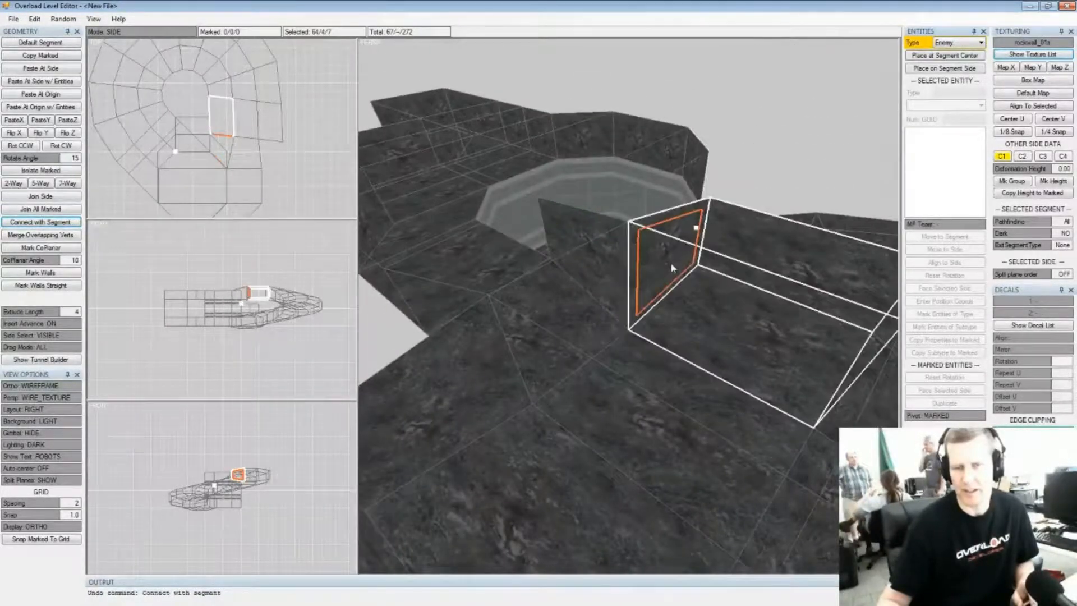
pyautogui.moveTo(676, 248); pyautogui.dragTo(512, 243, button='middle')
pyautogui.press('Insert')
pyautogui.click(626, 293)
pyautogui.press('space')
pyautogui.click(617, 244)
pyautogui.scroll(3, 582, 239)
pyautogui.moveTo(582, 239); pyautogui.dragTo(587, 243, button='middle')
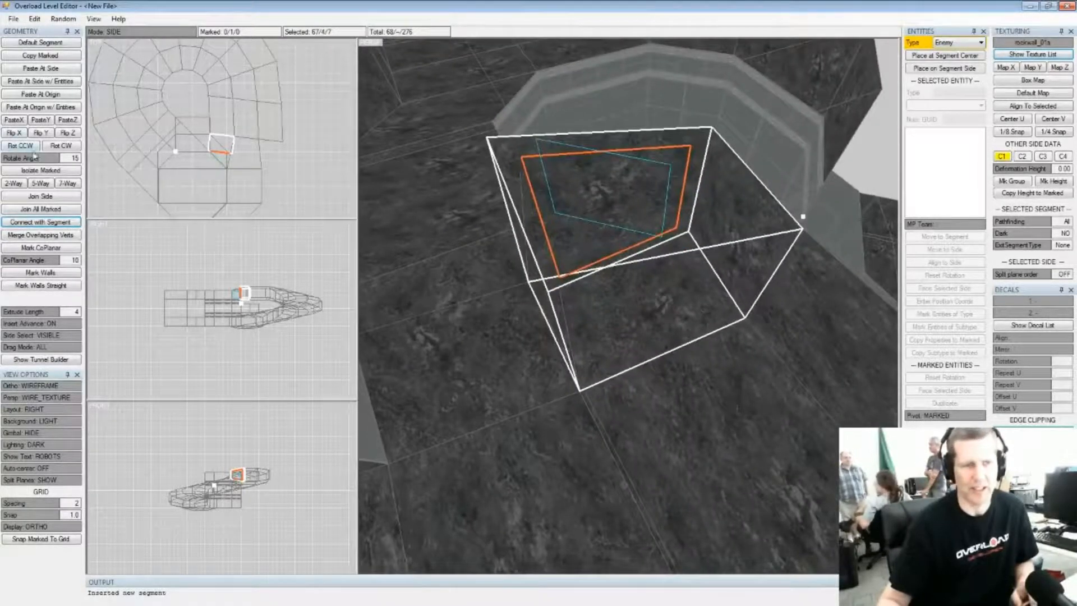
pyautogui.click(35, 198)
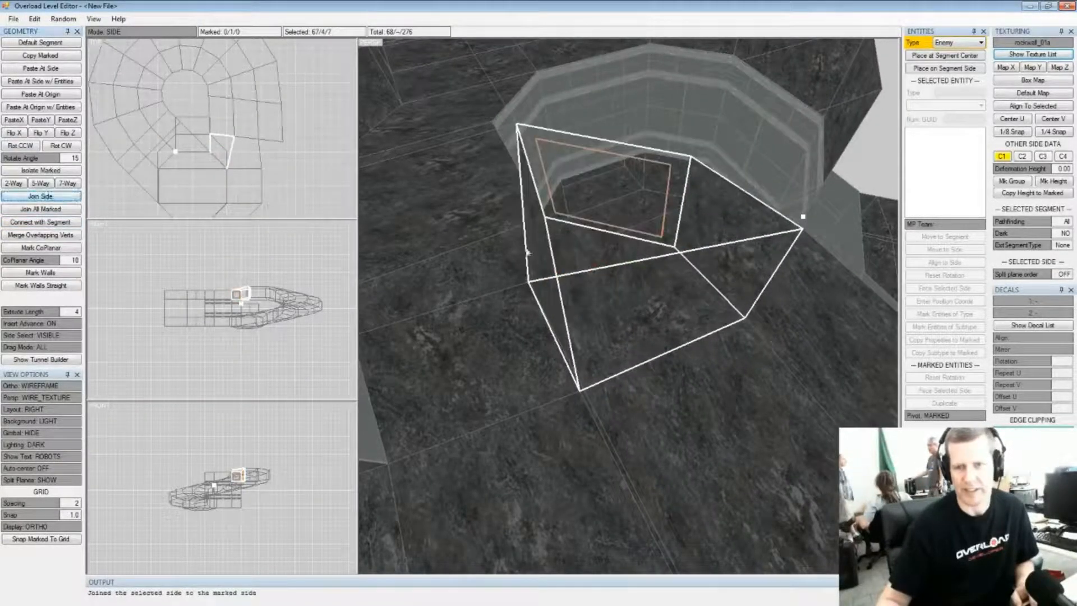
# Join the facing sides of the two adjacent segments that link the tunnel to the room
pyautogui.moveTo(663, 276); pyautogui.dragTo(564, 270, button='middle')
pyautogui.moveTo(543, 230); pyautogui.dragTo(673, 209, button='middle')
pyautogui.click(635, 243)
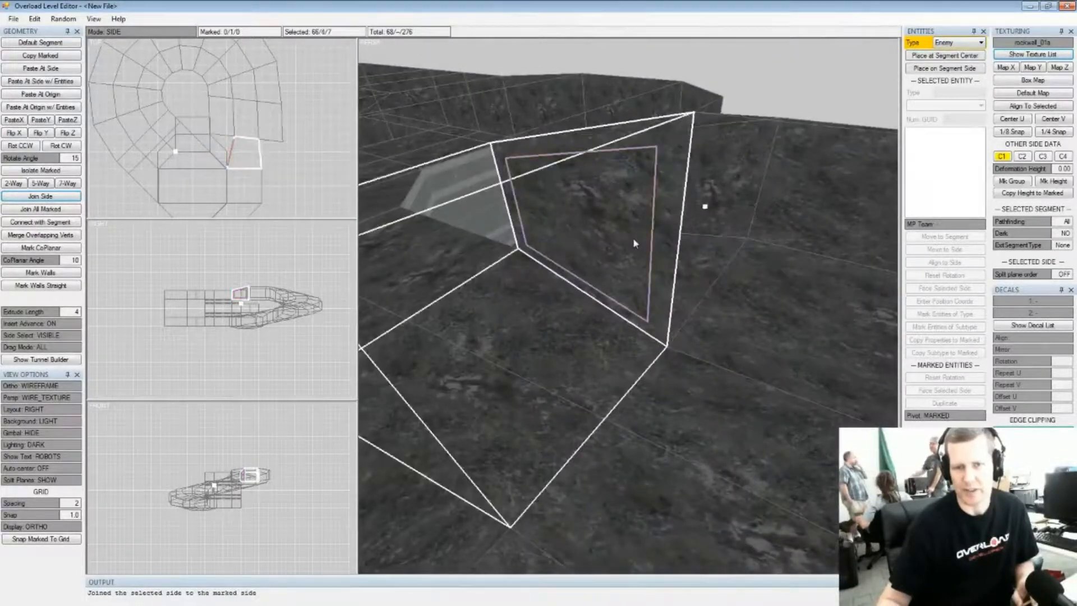
pyautogui.click(34, 198)
# Apply the rockwall_01a texture to the metal-textured outer side of the connecting segment
pyautogui.moveTo(673, 264); pyautogui.dragTo(602, 278, button='middle')
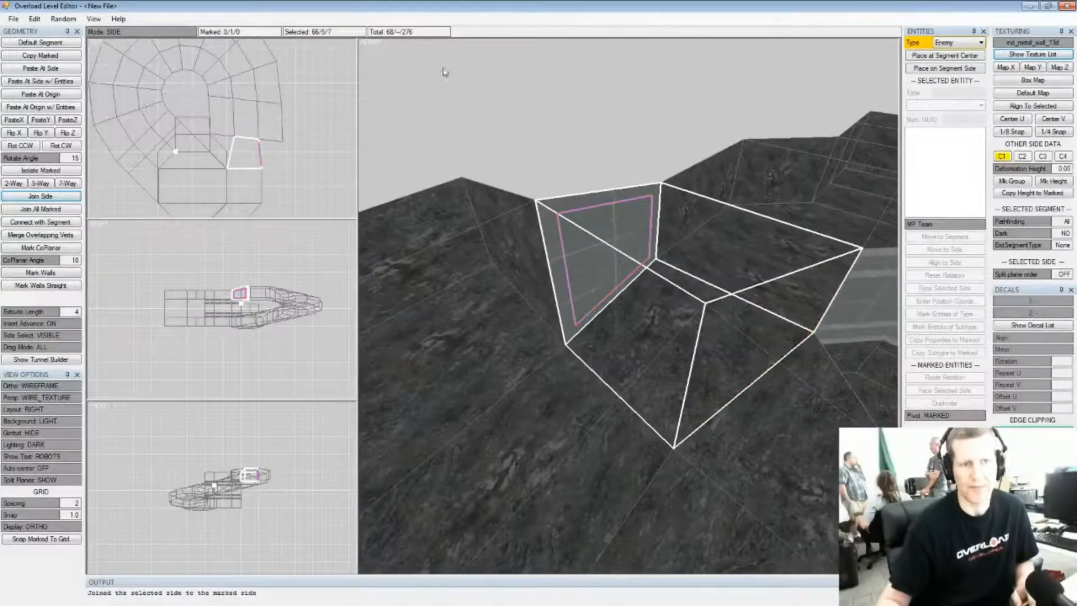
pyautogui.click(1030, 55)
pyautogui.click(326, 24)
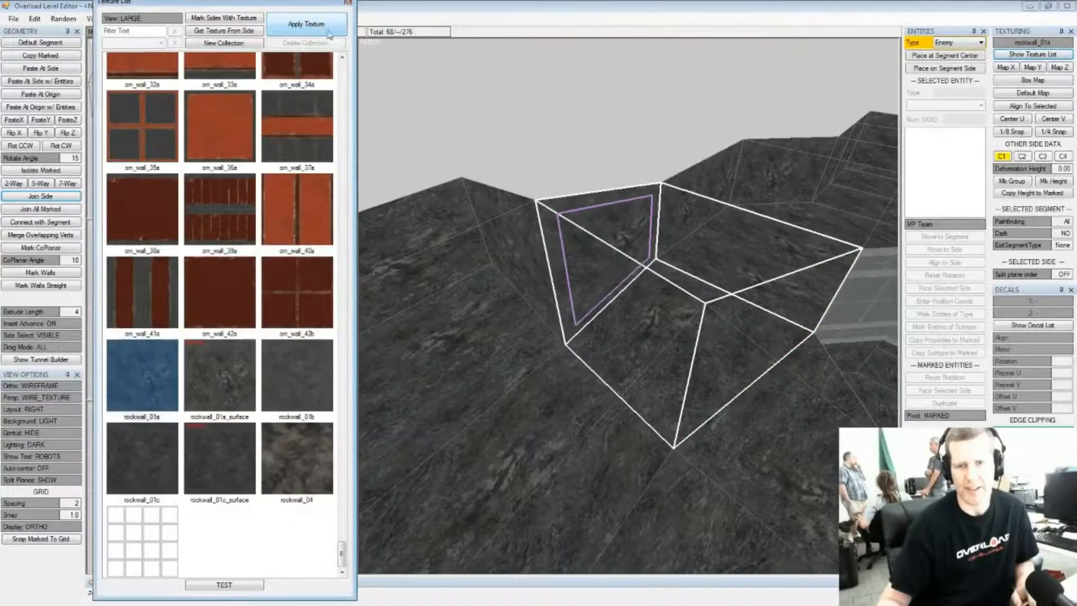
pyautogui.click(348, 4)
# Insert two segments outward on each of five outer rock sides, covering the tunnel connector and the room's lower layer
pyautogui.moveTo(612, 253); pyautogui.dragTo(509, 199, button='middle')
pyautogui.scroll(-4, 647, 291)
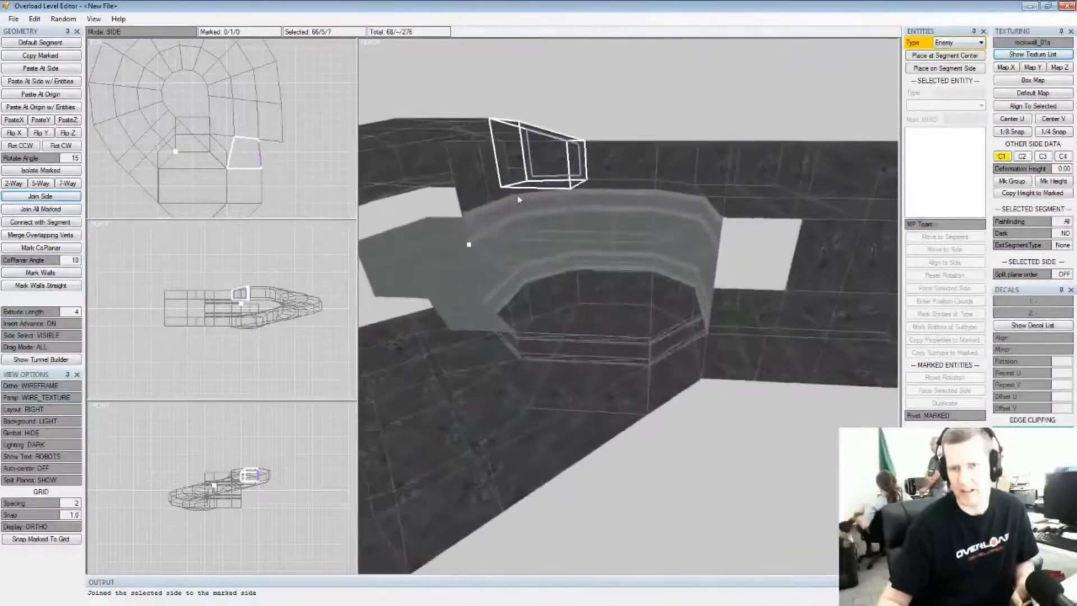
pyautogui.moveTo(791, 303); pyautogui.dragTo(559, 264, button='middle')
pyautogui.moveTo(827, 312); pyautogui.dragTo(627, 337, button='middle')
pyautogui.moveTo(817, 377); pyautogui.dragTo(685, 267, button='middle')
pyautogui.moveTo(752, 265); pyautogui.dragTo(630, 290, button='middle')
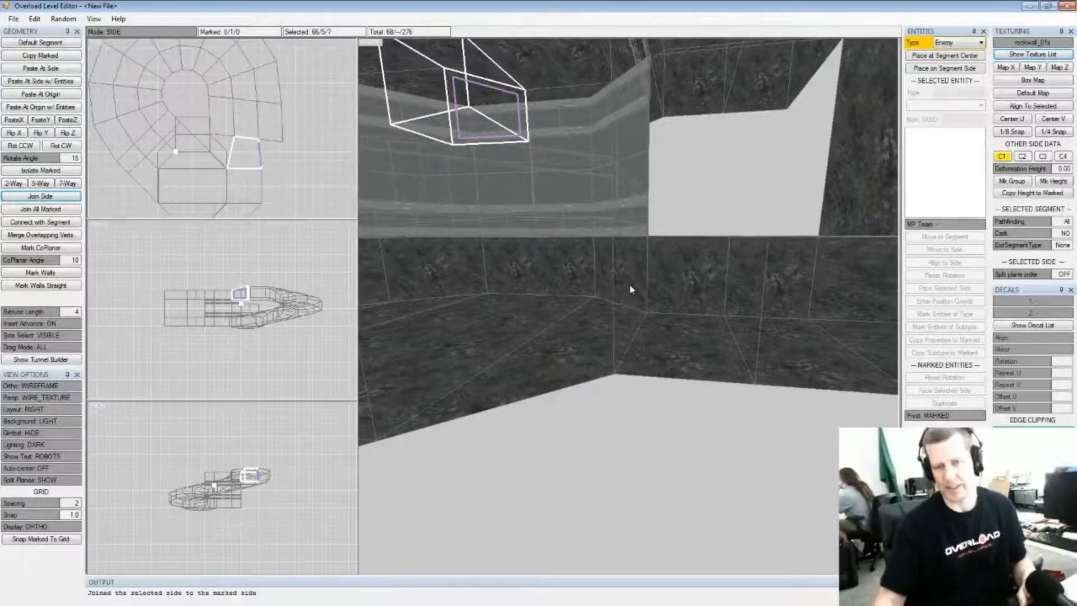
pyautogui.moveTo(612, 260); pyautogui.dragTo(539, 279, button='middle')
pyautogui.click(465, 276)
pyautogui.click(786, 282)
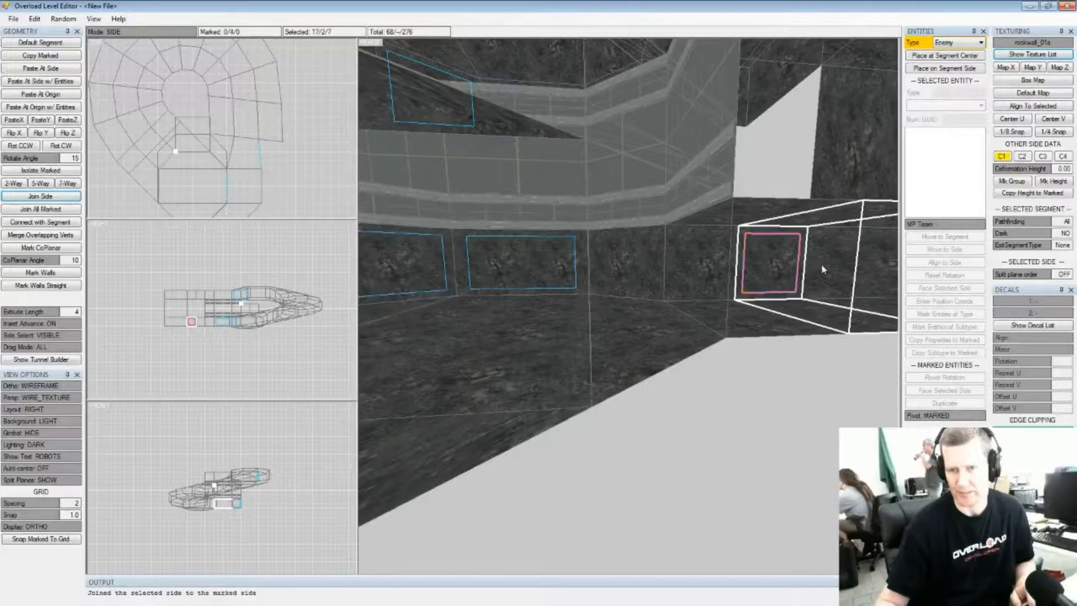
pyautogui.moveTo(777, 253); pyautogui.dragTo(665, 264, button='middle')
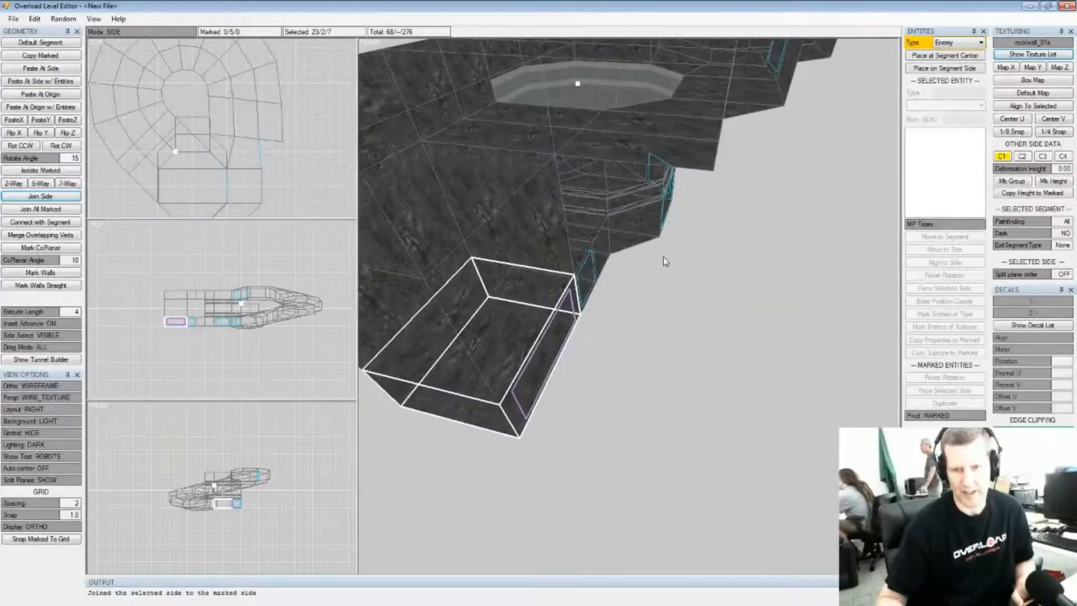
pyautogui.press('Insert')
pyautogui.press('Insert')
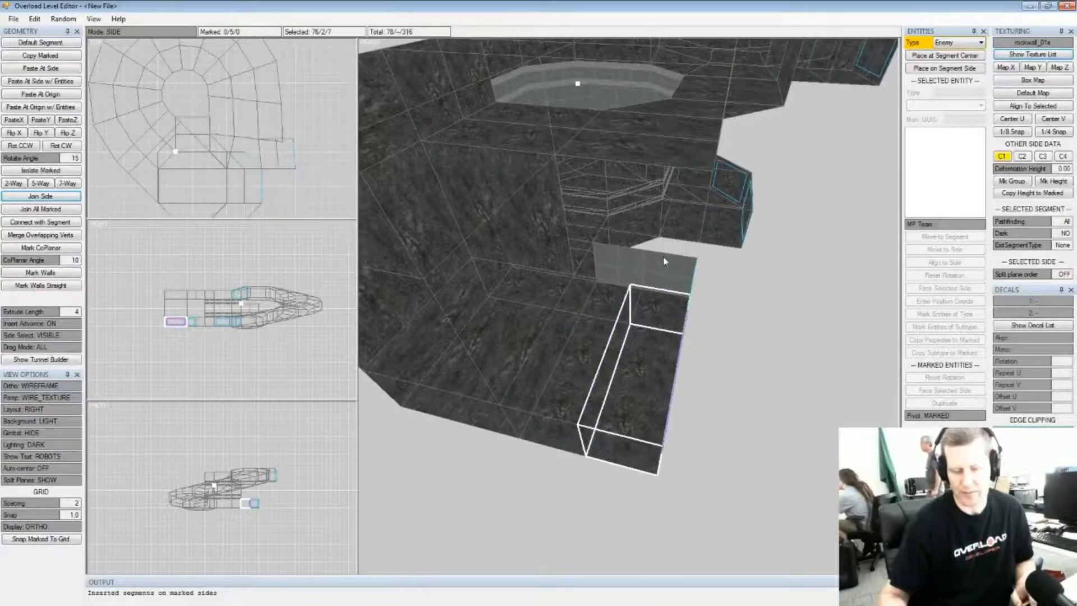
# Move the marked end sides of the new segments farther out from the room
pyautogui.press('Up')
pyautogui.press('Up')
pyautogui.press('Up')
pyautogui.press('Up')
# Delete the two new segments extending from the tunnel's upper connecting segment
pyautogui.moveTo(728, 206); pyautogui.dragTo(737, 274, button='middle')
pyautogui.press('Tab')
pyautogui.click(741, 250)
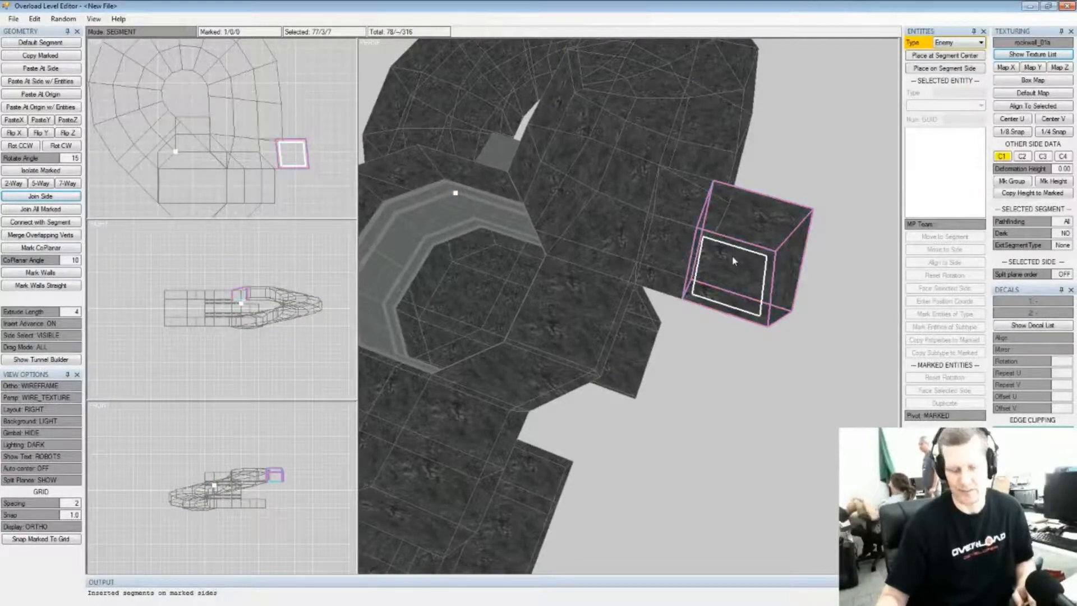
pyautogui.press('Delete')
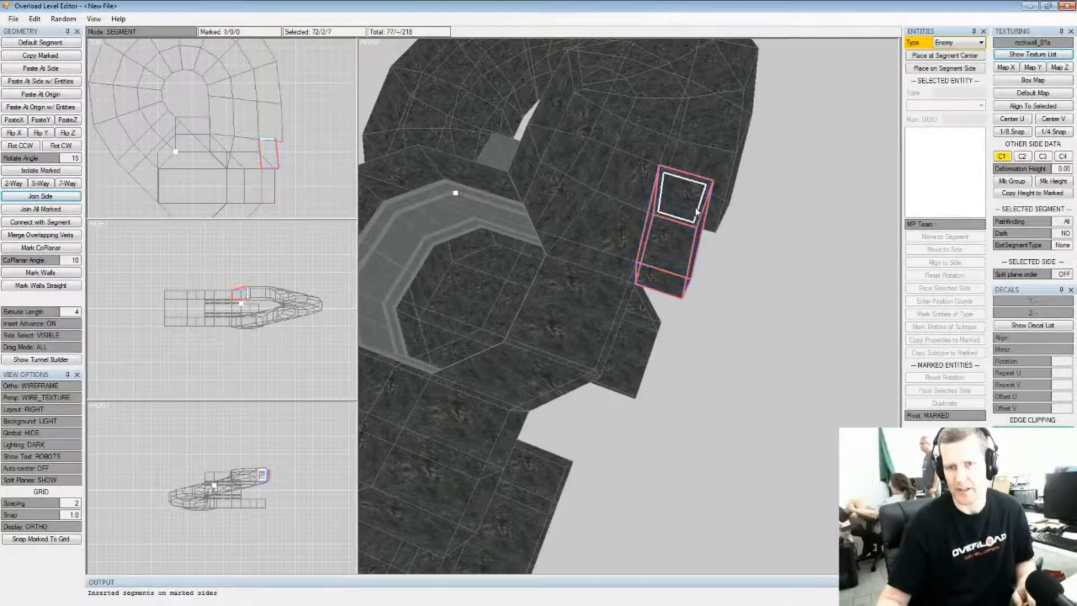
pyautogui.press('Delete')
# Mark the outer sides of two adjacent lower-layer extension segments and move them farther outward in the top view
pyautogui.moveTo(697, 212); pyautogui.dragTo(668, 314, button='middle')
pyautogui.click(595, 159)
pyautogui.moveTo(600, 206); pyautogui.dragTo(685, 325, button='middle')
pyautogui.moveTo(640, 383); pyautogui.dragTo(702, 385, button='middle')
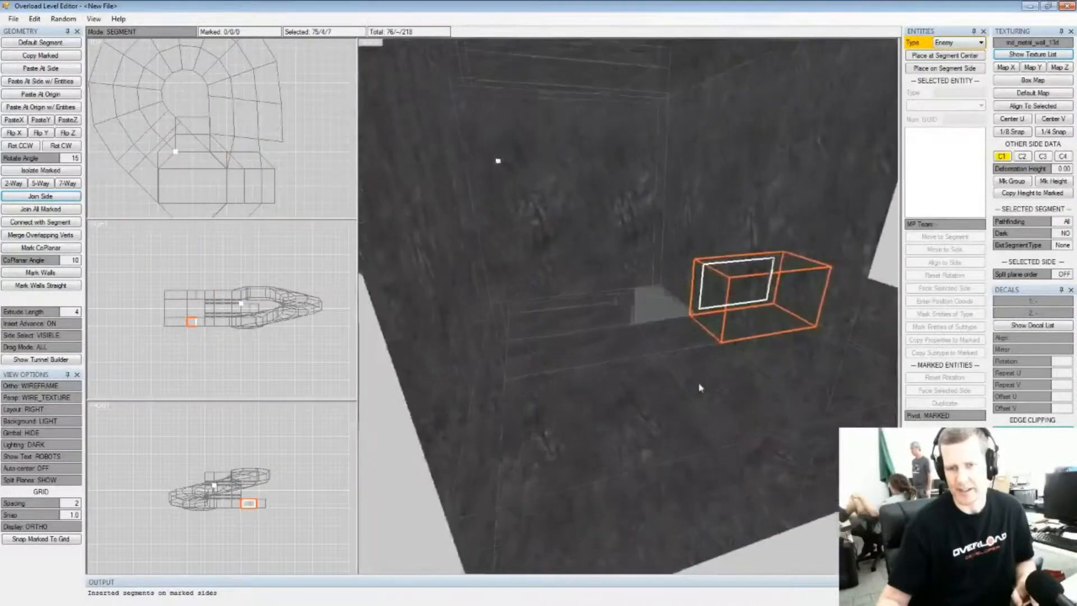
pyautogui.moveTo(802, 339); pyautogui.dragTo(752, 308, button='middle')
pyautogui.click(818, 332)
pyautogui.click(788, 305)
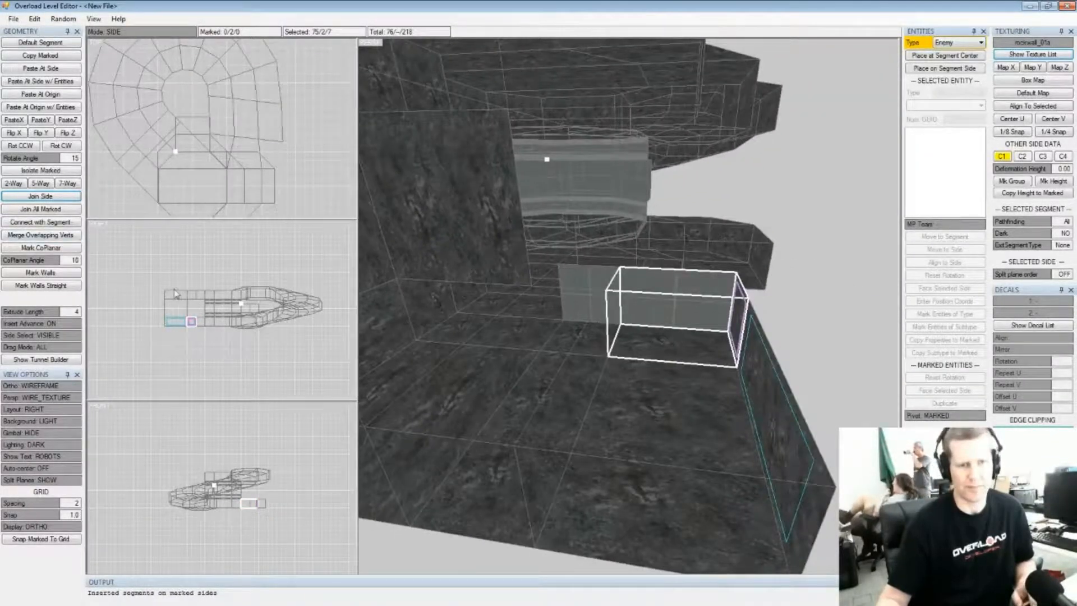
pyautogui.scroll(1, 219, 171)
pyautogui.moveTo(219, 171); pyautogui.dragTo(176, 84, button='middle')
pyautogui.moveTo(225, 155); pyautogui.dragTo(258, 157)
# Connect the facing sides of the two separated lower-layer extensions with a segment and split it two ways
pyautogui.moveTo(797, 284); pyautogui.dragTo(640, 287, button='middle')
pyautogui.click(555, 284)
pyautogui.press('space')
pyautogui.moveTo(556, 283); pyautogui.dragTo(708, 281, button='middle')
pyautogui.click(704, 304)
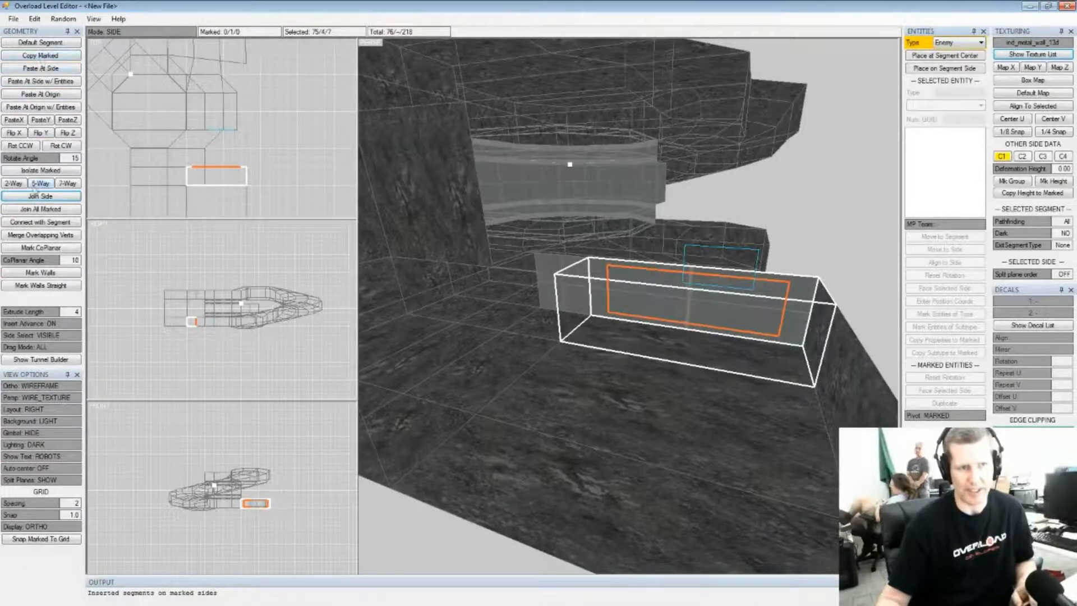
pyautogui.click(35, 223)
pyautogui.moveTo(711, 266); pyautogui.dragTo(613, 308, button='middle')
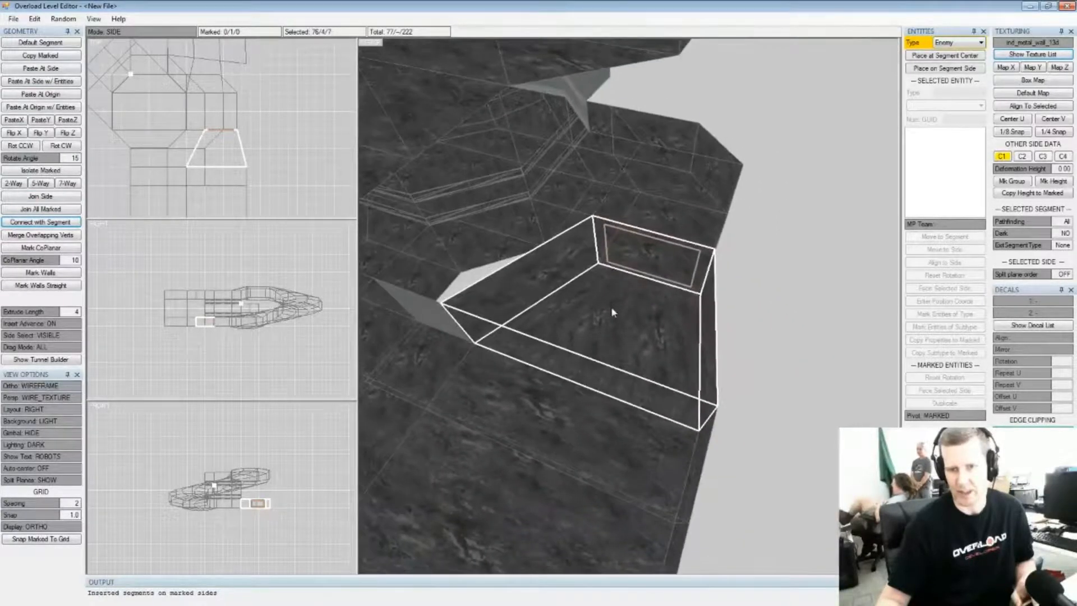
pyautogui.click(12, 183)
pyautogui.moveTo(675, 314); pyautogui.dragTo(600, 283, button='middle')
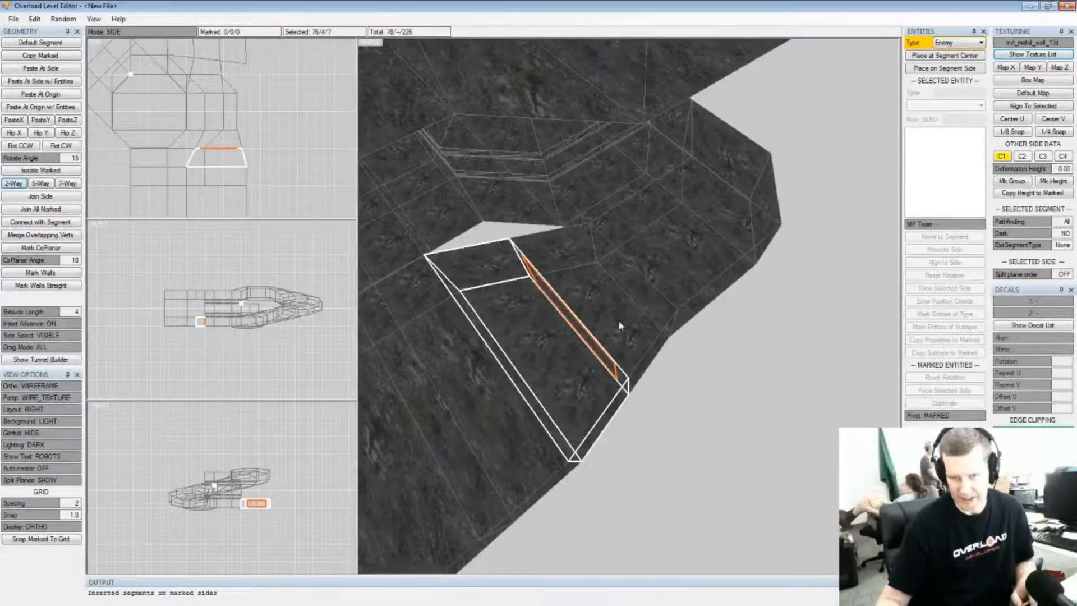
pyautogui.moveTo(675, 323); pyautogui.dragTo(658, 252, button='middle')
# Apply the rockwall_01a texture to the metal-textured side of the small lower-layer segment
pyautogui.click(545, 230)
pyautogui.moveTo(545, 230); pyautogui.dragTo(536, 277, button='middle')
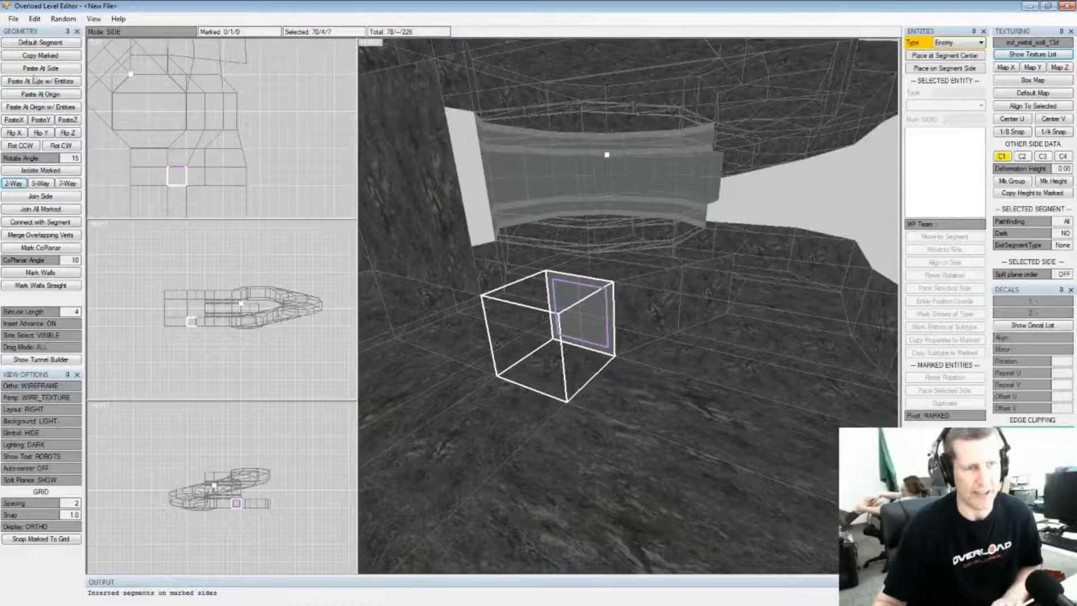
pyautogui.click(1054, 54)
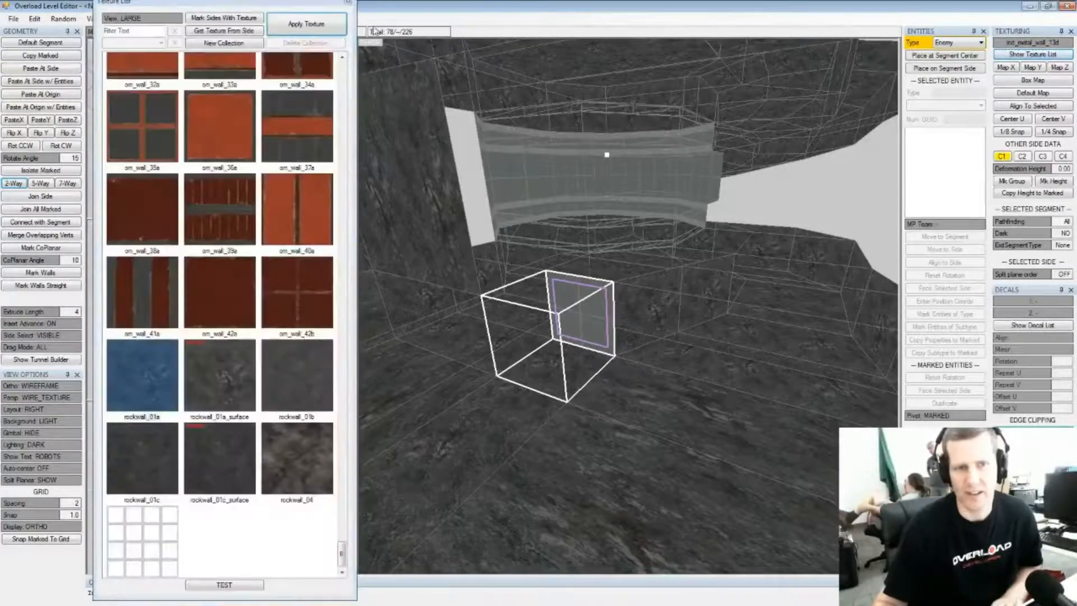
pyautogui.click(330, 24)
pyautogui.click(348, 5)
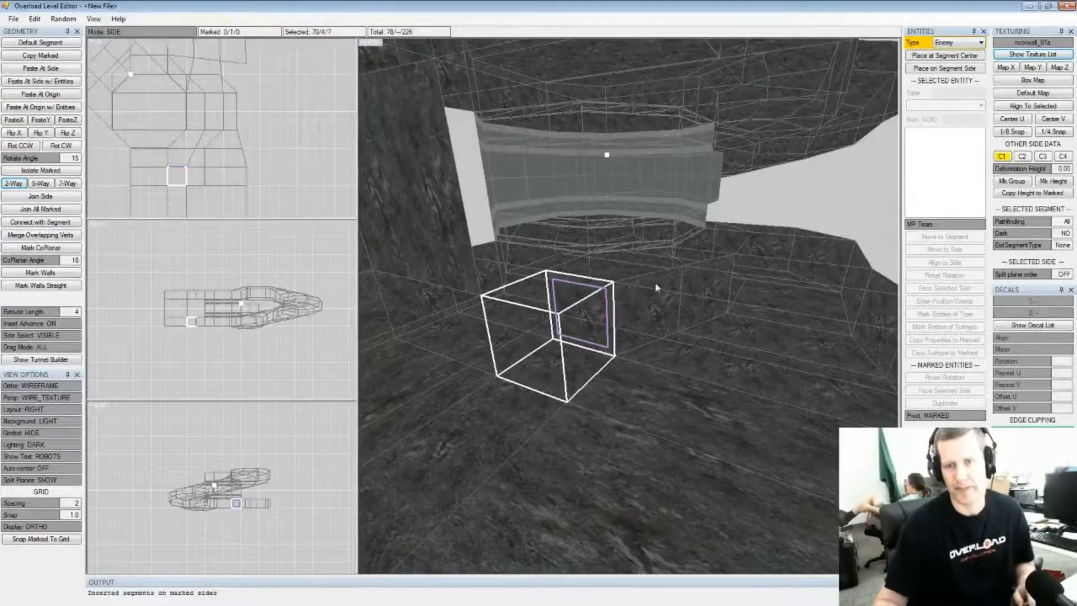
# Apply the rockwall_01a texture to the remaining metal-textured sides of the neighbouring lower-layer segments
pyautogui.moveTo(659, 287); pyautogui.dragTo(613, 349, button='right')
pyautogui.click(651, 350)
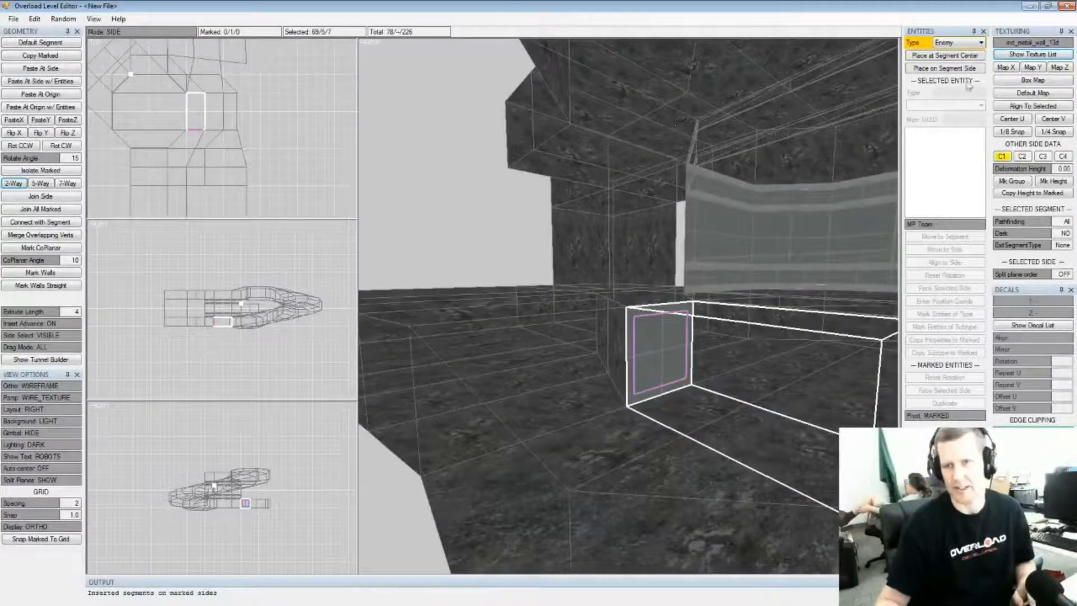
pyautogui.click(1035, 54)
pyautogui.moveTo(447, 72); pyautogui.dragTo(543, 242, button='right')
pyautogui.moveTo(673, 355); pyautogui.dragTo(695, 313, button='right')
pyautogui.click(572, 223)
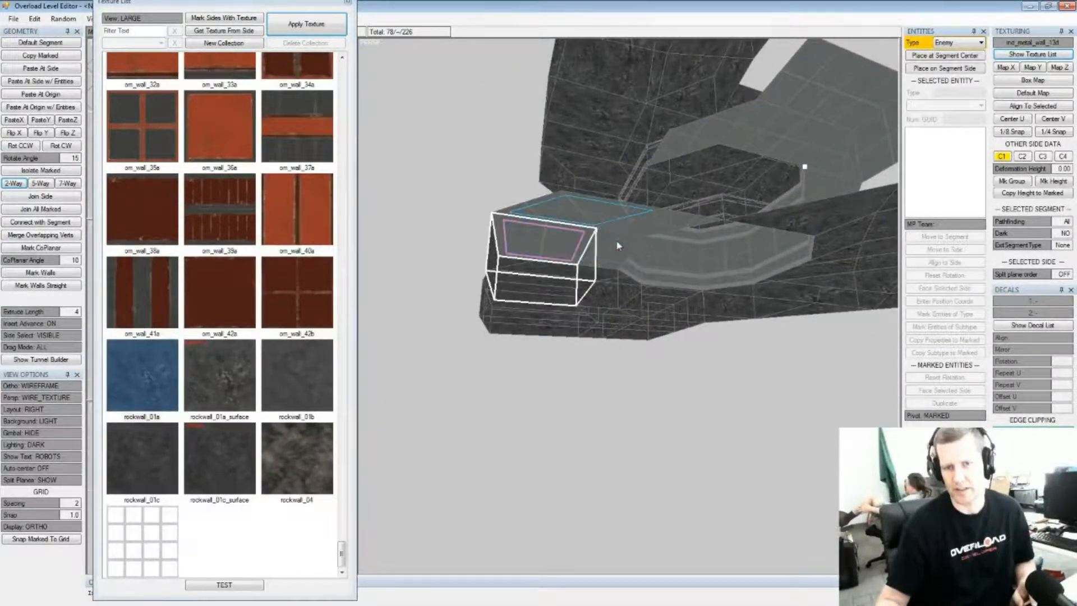
pyautogui.moveTo(646, 229); pyautogui.dragTo(584, 268, button='right')
pyautogui.press('Home')
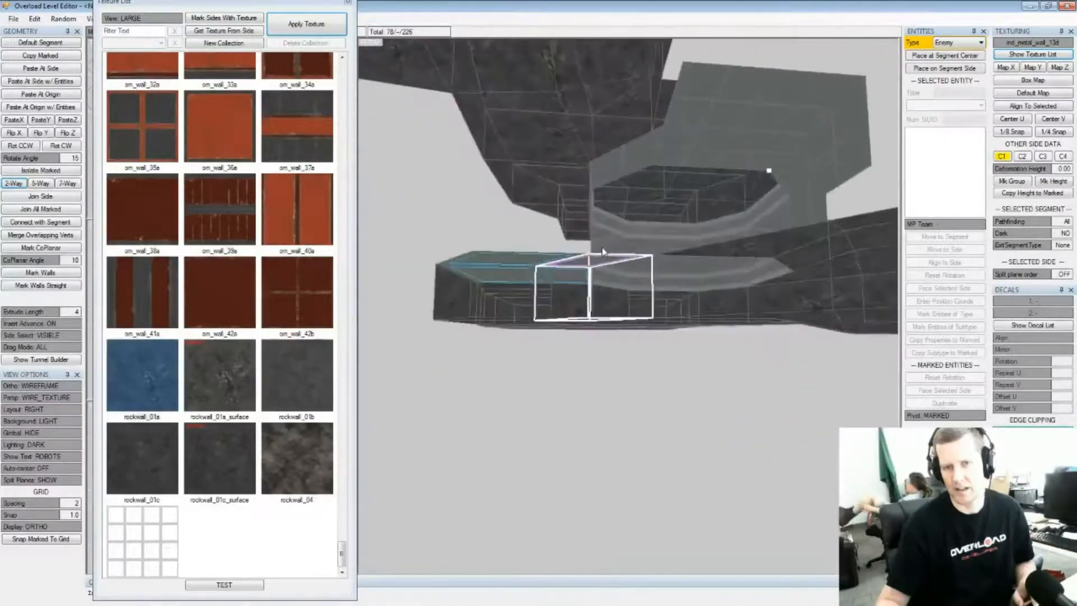
pyautogui.click(301, 24)
pyautogui.moveTo(617, 259); pyautogui.dragTo(683, 253, button='right')
pyautogui.press('Home')
pyautogui.moveTo(668, 261); pyautogui.dragTo(651, 285, button='middle')
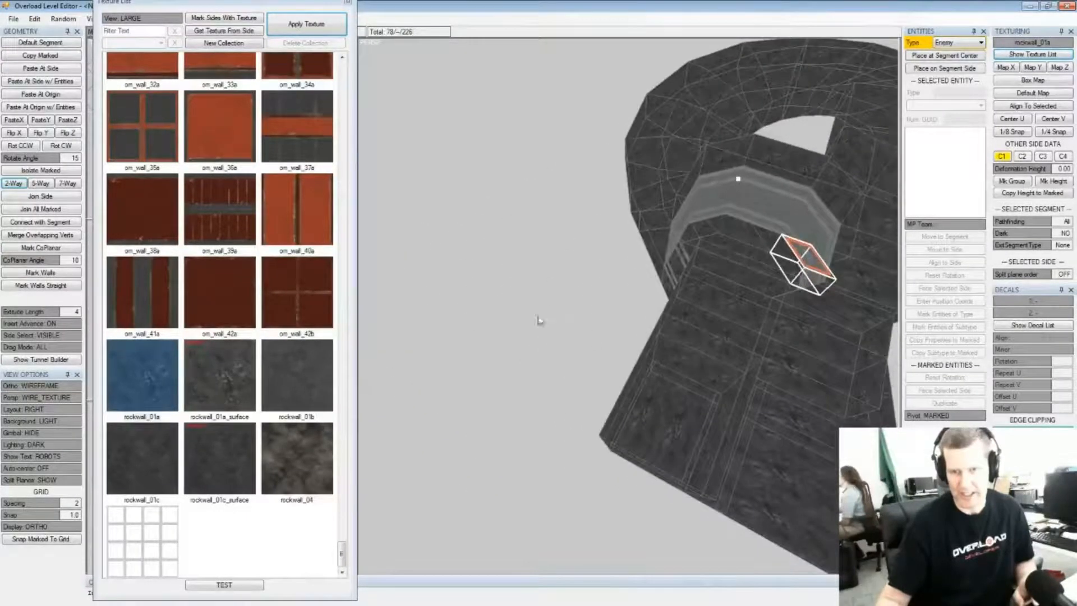
pyautogui.moveTo(487, 318); pyautogui.dragTo(641, 277, button='middle')
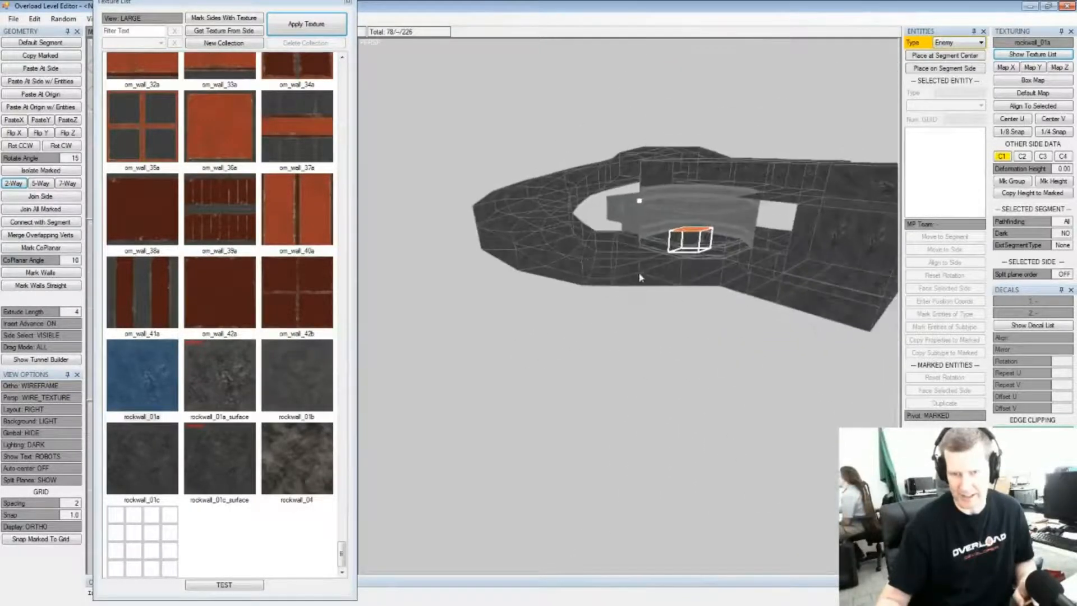
pyautogui.moveTo(626, 188); pyautogui.dragTo(749, 214, button='middle')
pyautogui.moveTo(622, 239); pyautogui.dragTo(573, 247, button='middle')
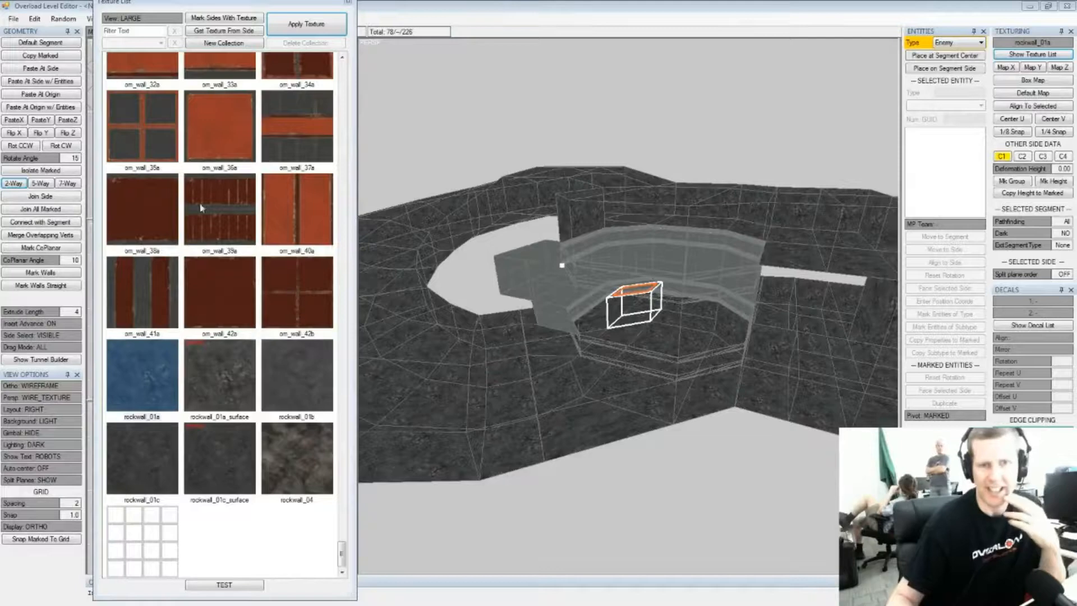
# Open the geometry decal list and preview the horizontal bar decals, including rust_hbar01 and rust_hbar02
pyautogui.click(409, 152)
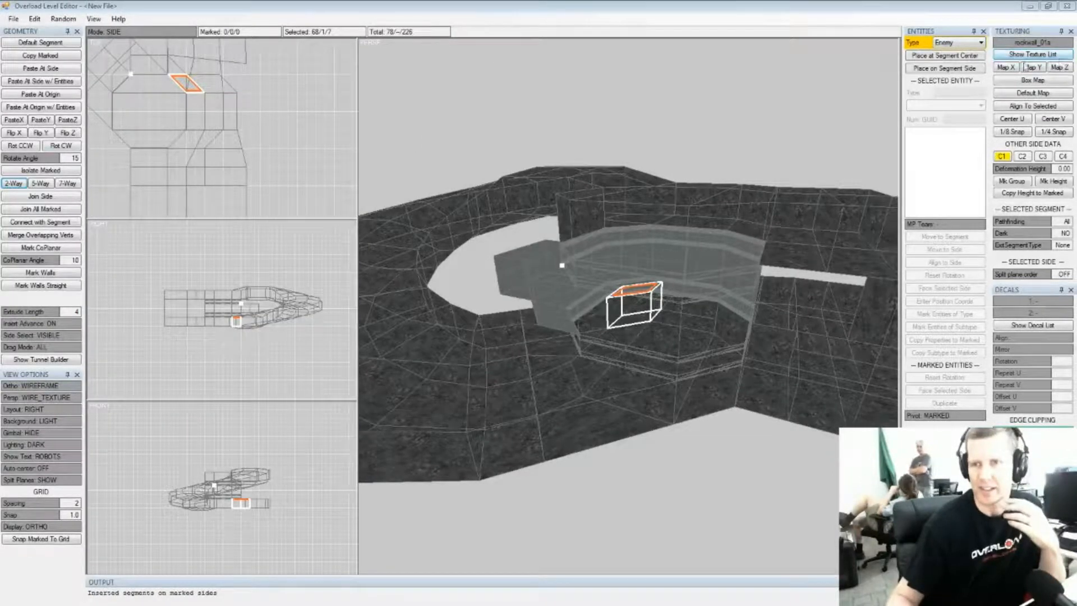
pyautogui.click(1034, 326)
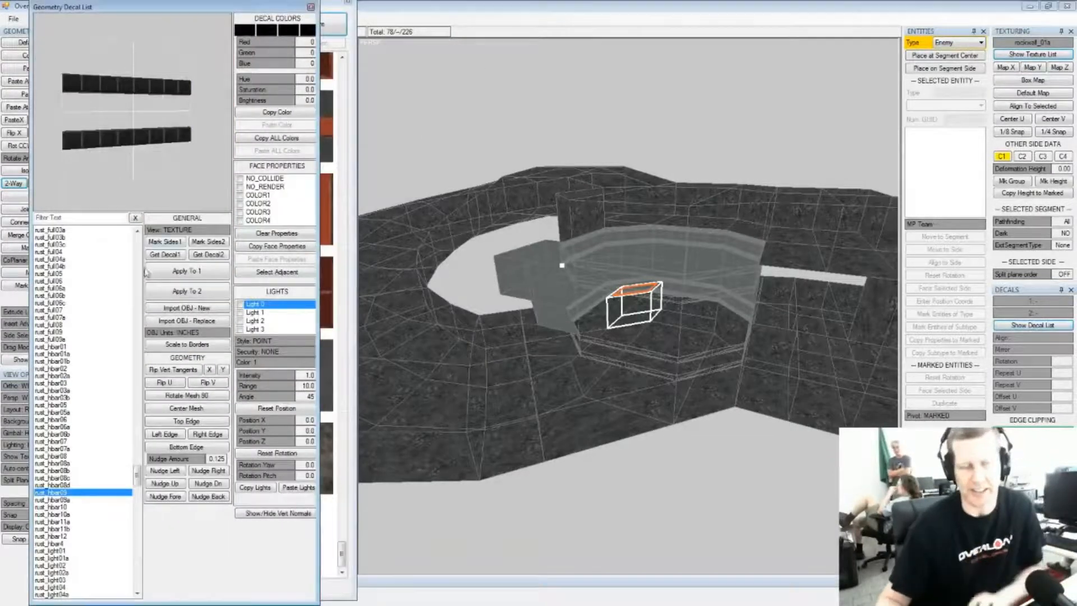
pyautogui.click(69, 368)
pyautogui.click(73, 354)
pyautogui.click(75, 325)
pyautogui.click(55, 368)
pyautogui.click(55, 347)
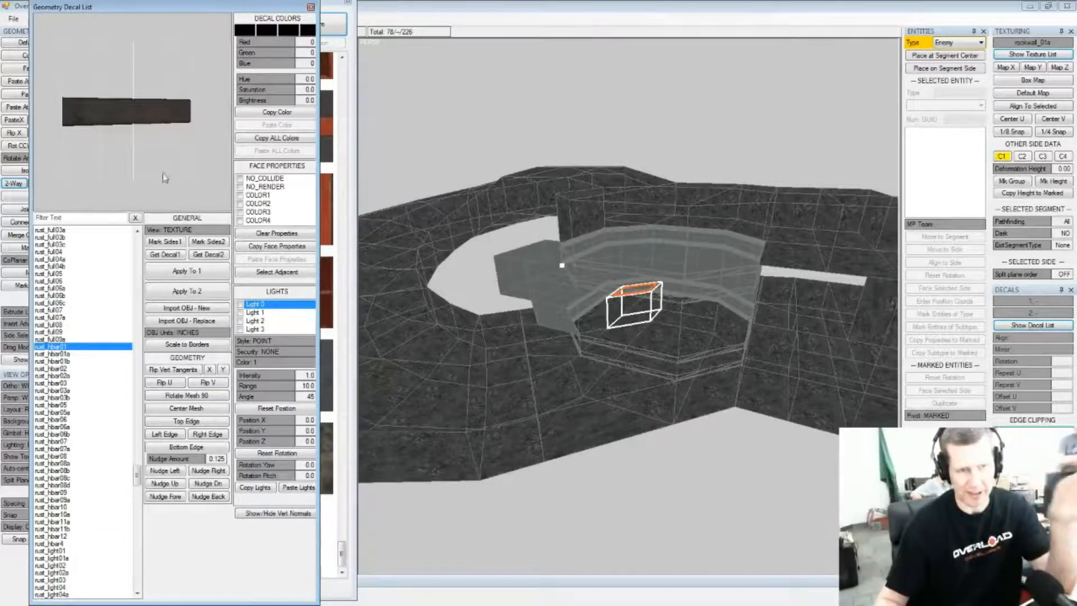
# Preview the full-side rust decals from rust_full08 back to rust_full05
pyautogui.click(62, 319)
pyautogui.click(63, 296)
pyautogui.click(64, 289)
pyautogui.click(64, 317)
pyautogui.click(63, 324)
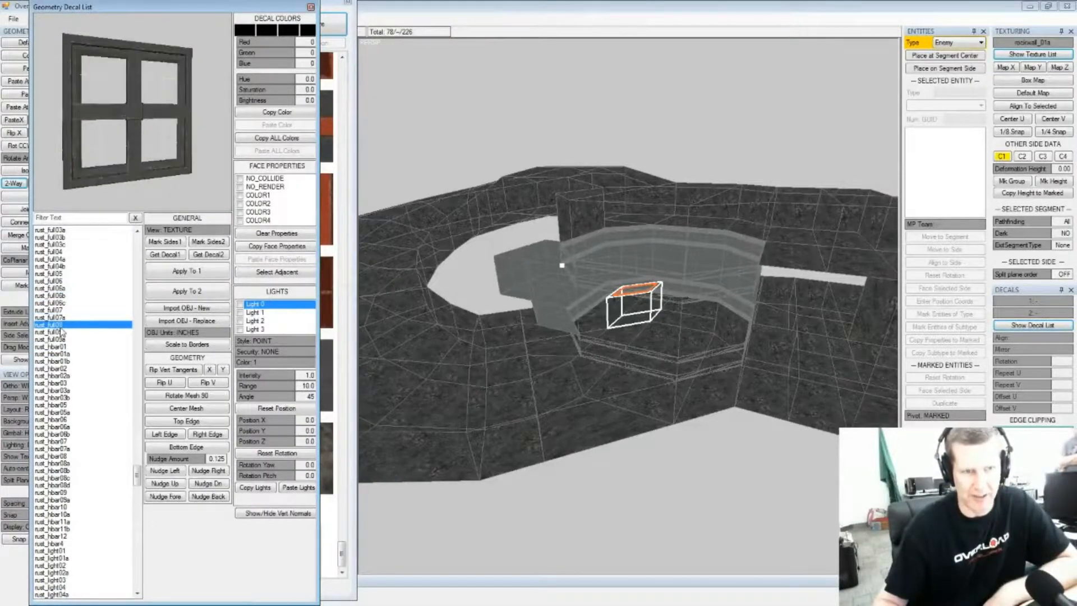
pyautogui.click(62, 303)
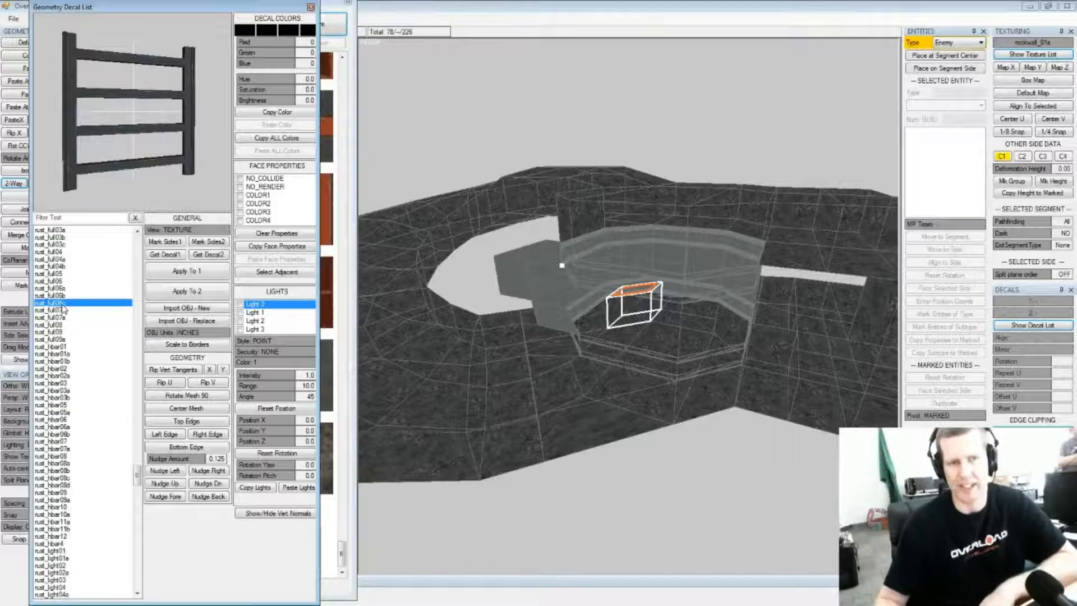
pyautogui.click(67, 274)
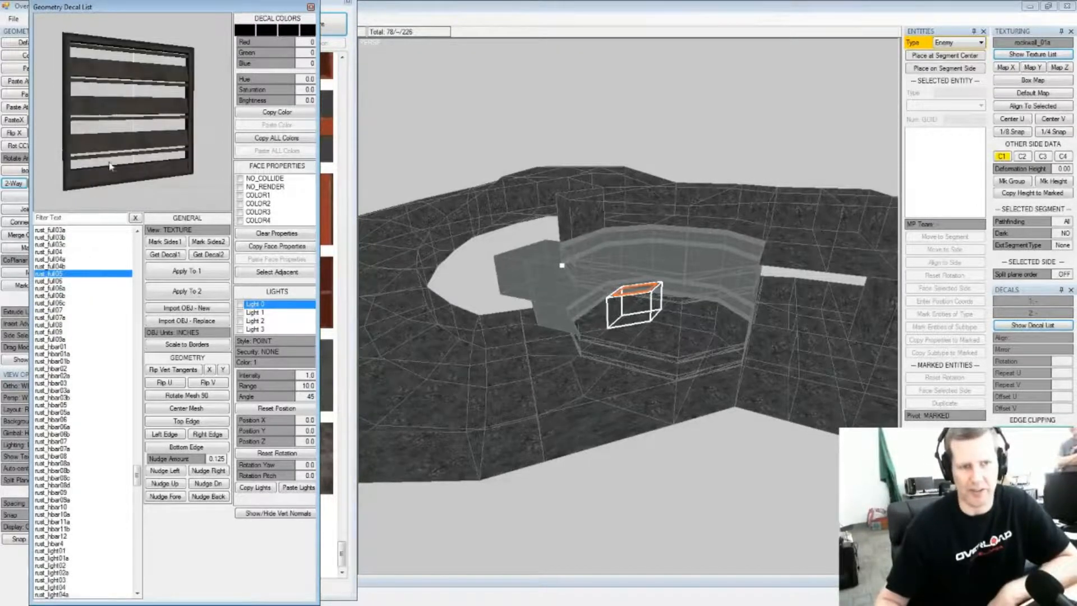
pyautogui.click(69, 274)
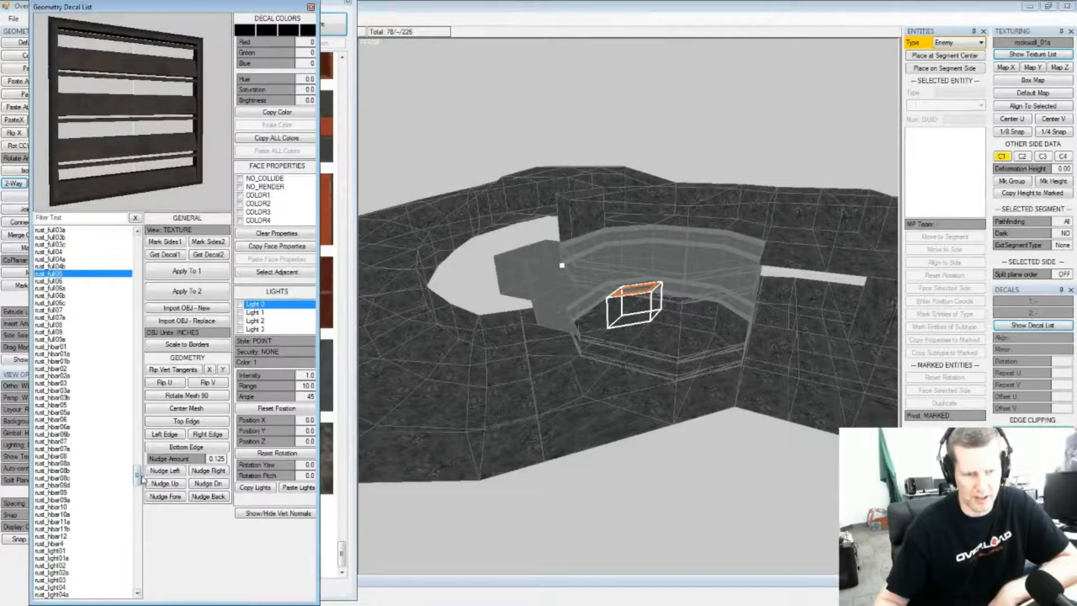
# Preview the frame decals rust_frame_lg01 and rust_frame02
pyautogui.moveTo(139, 476); pyautogui.dragTo(138, 470)
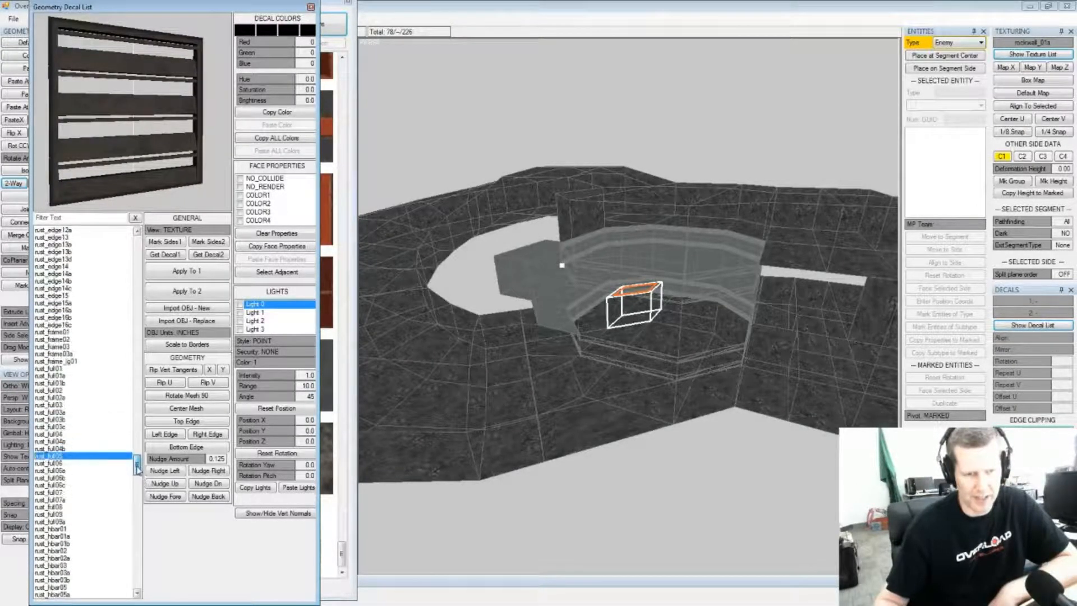
pyautogui.click(66, 362)
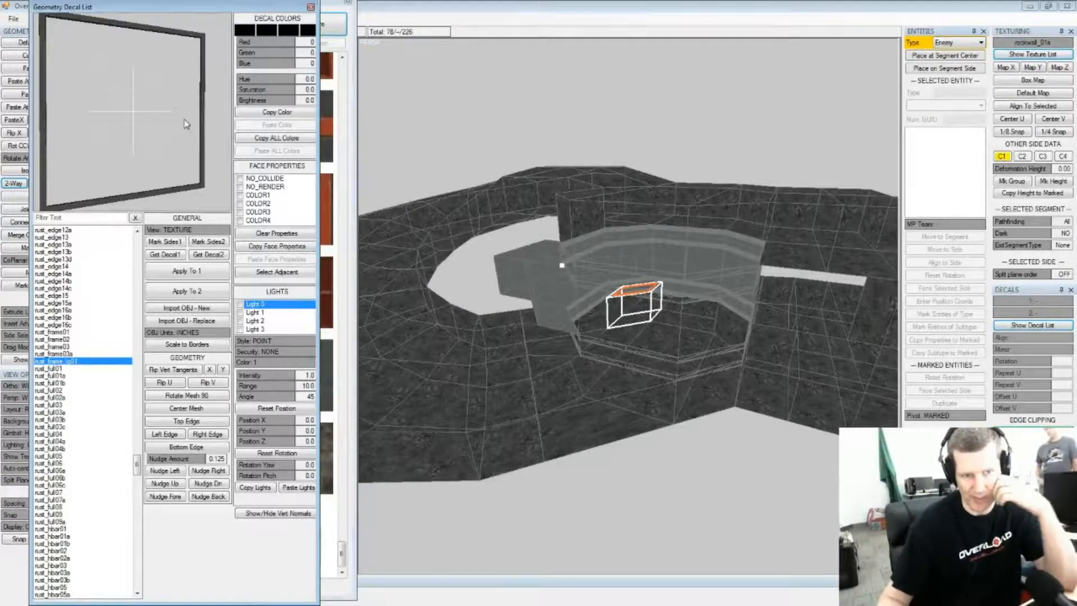
pyautogui.scroll(3, 137, 468)
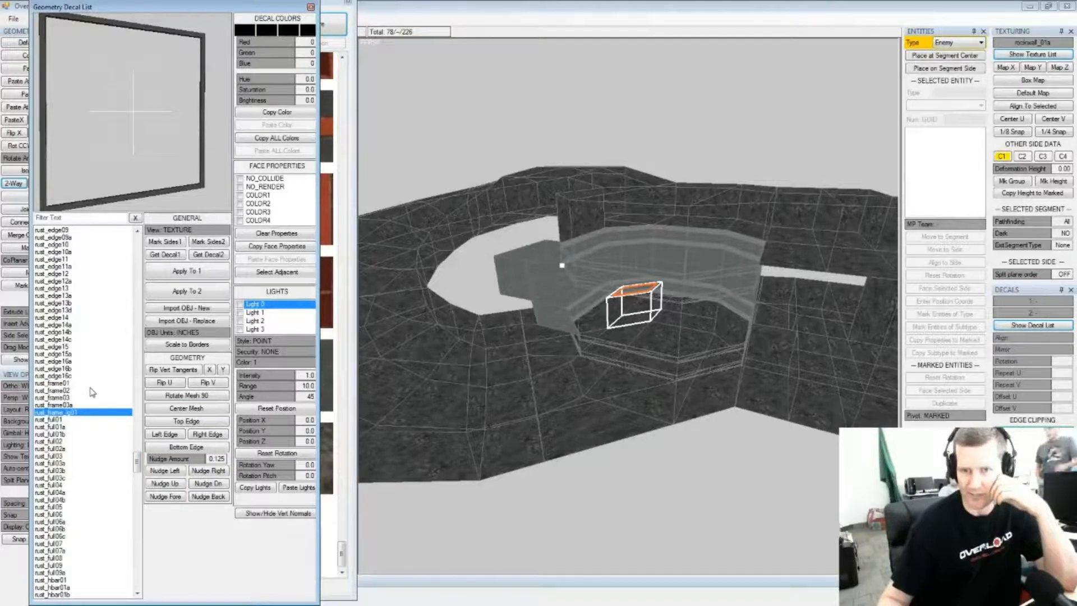
pyautogui.click(75, 391)
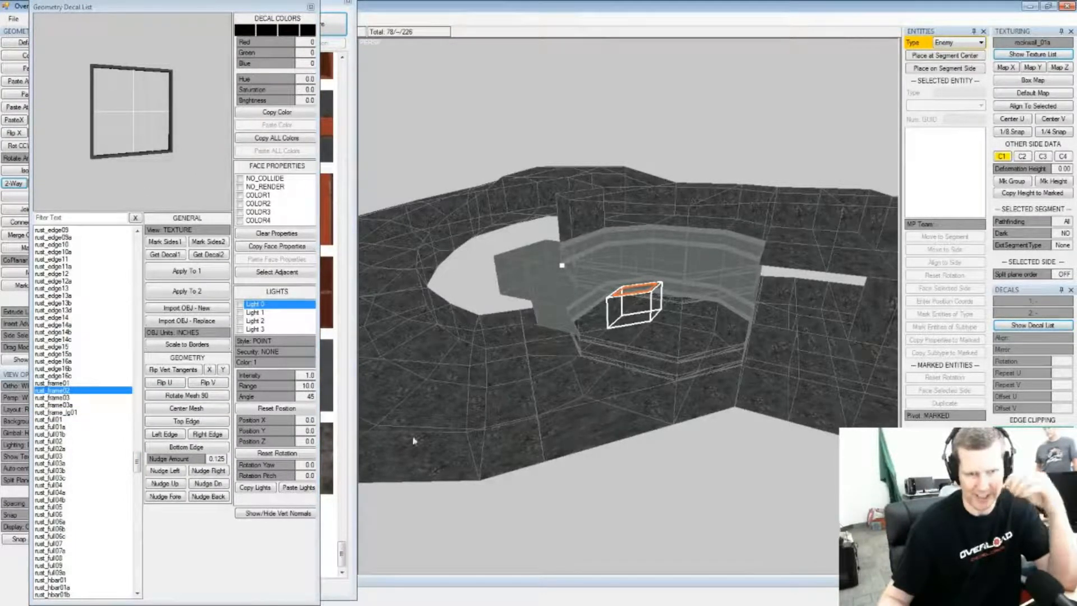
# Preview the full-side rust decals, including rust_full01b, rust_full03b, rust_full05 and rust_full06b
pyautogui.click(81, 434)
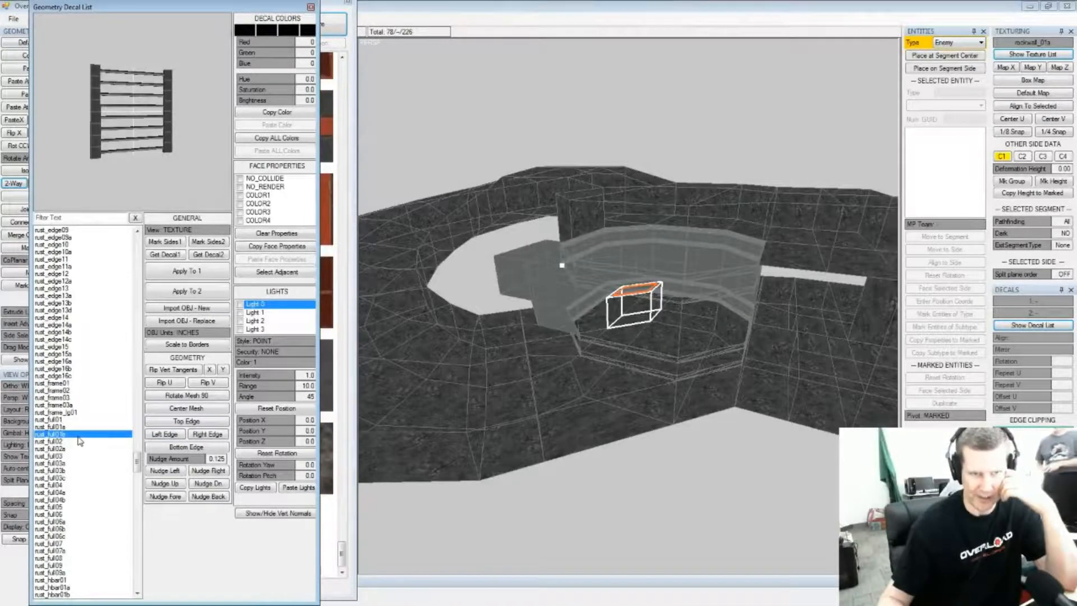
pyautogui.click(77, 469)
pyautogui.click(62, 489)
pyautogui.click(59, 500)
pyautogui.click(60, 507)
pyautogui.click(61, 487)
pyautogui.click(67, 470)
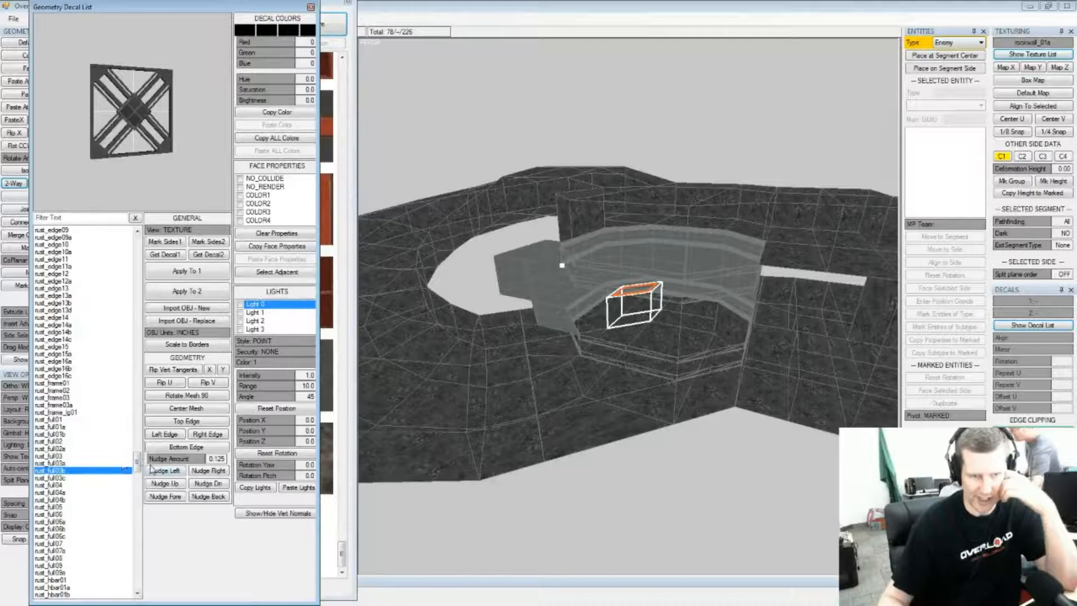
pyautogui.moveTo(136, 466); pyautogui.dragTo(137, 470)
pyautogui.click(80, 464)
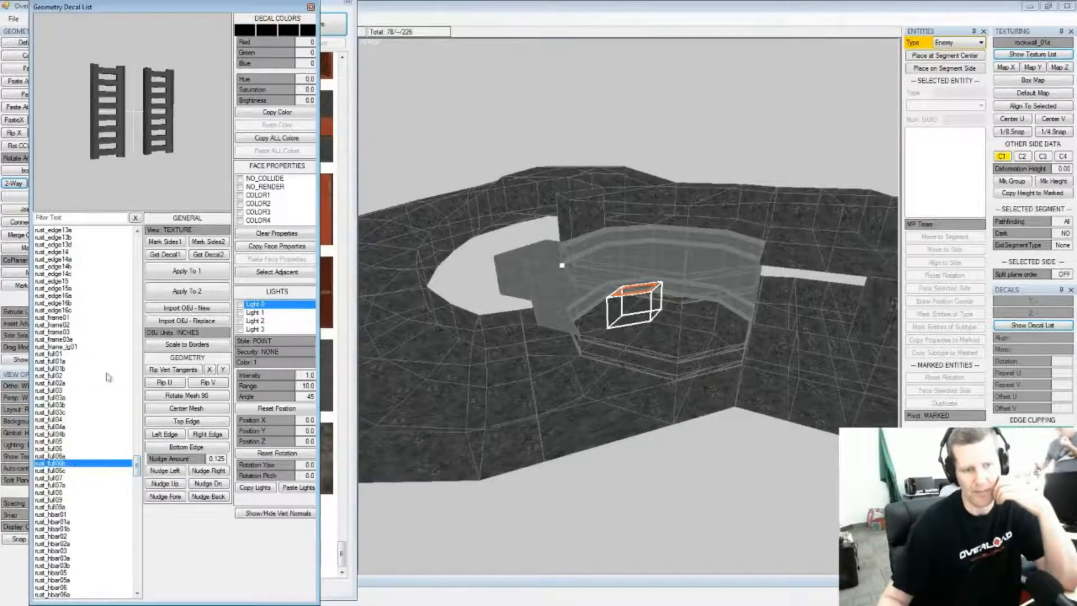
# Preview the rust_frame02 decal and the horizontal bars rust_hbar06 and rust_hbar03, and browse the remaining rust decal names
pyautogui.click(66, 325)
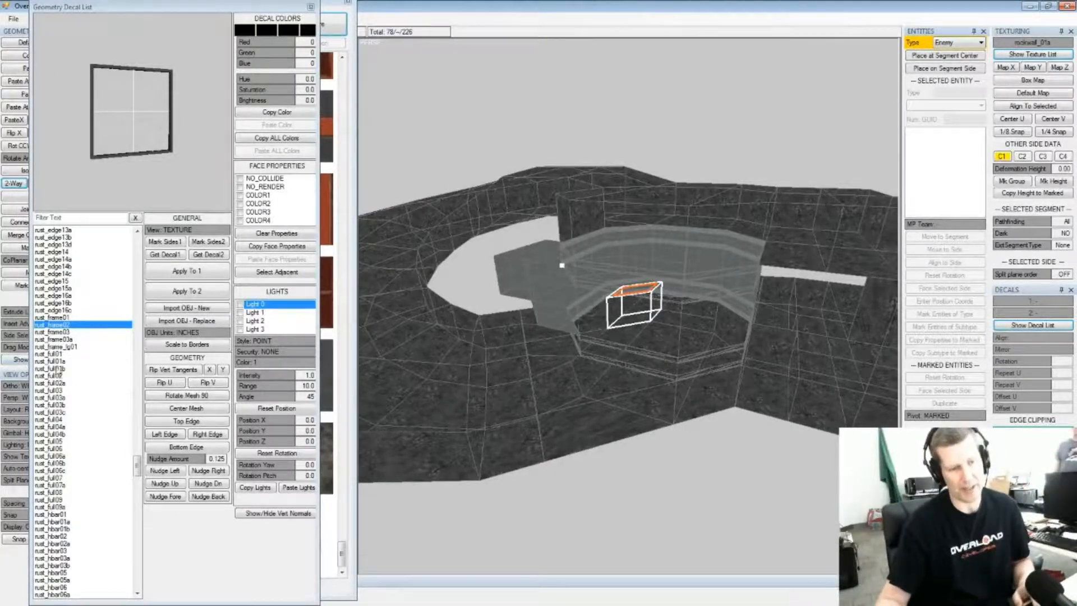
pyautogui.scroll(-4, 138, 464)
pyautogui.click(56, 505)
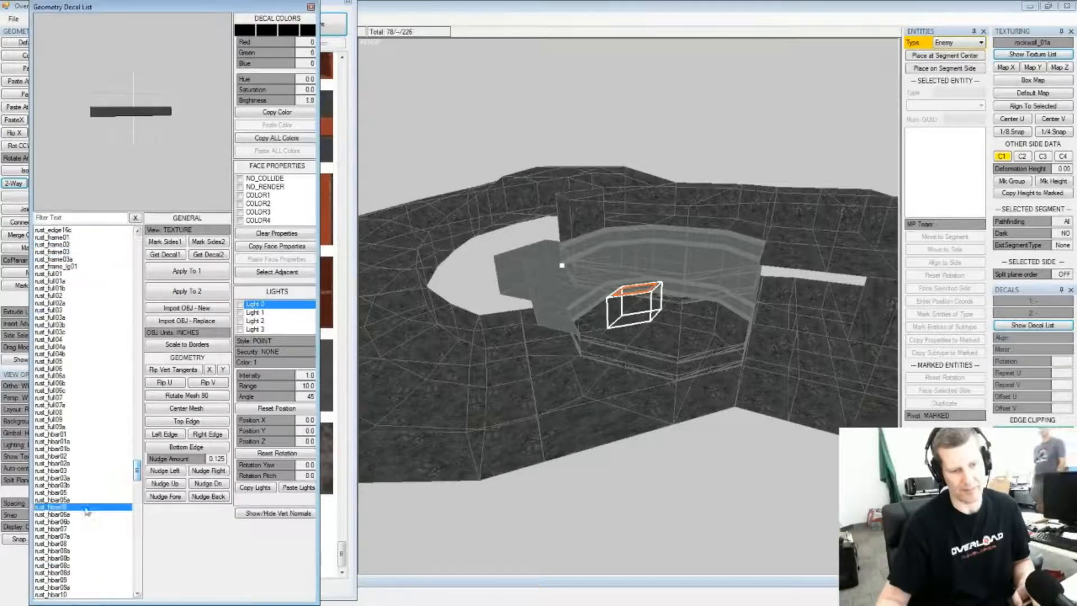
pyautogui.click(72, 486)
pyautogui.click(71, 471)
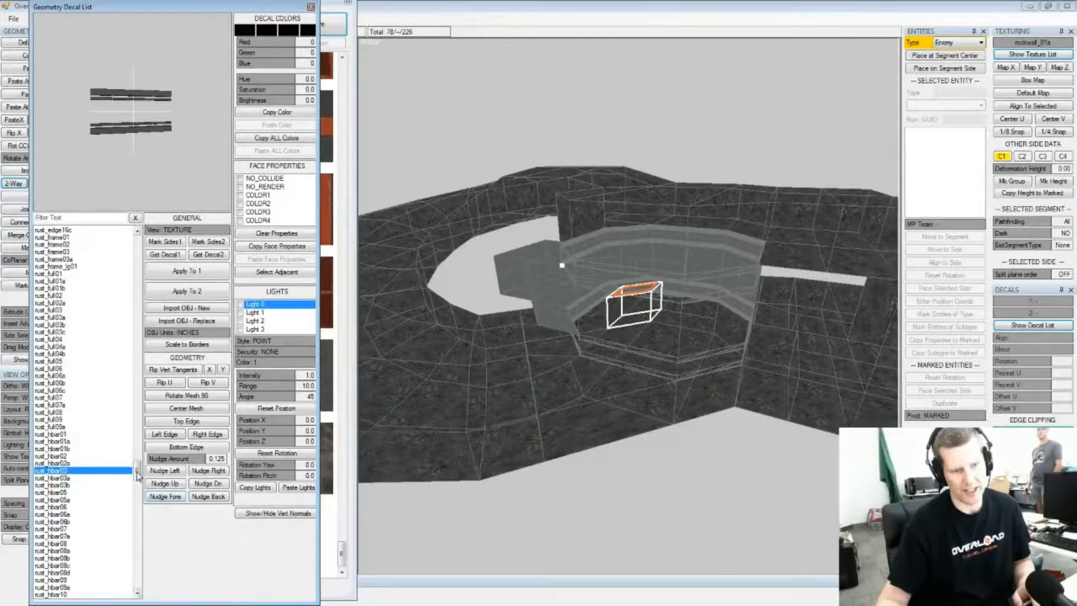
pyautogui.scroll(-4, 138, 476)
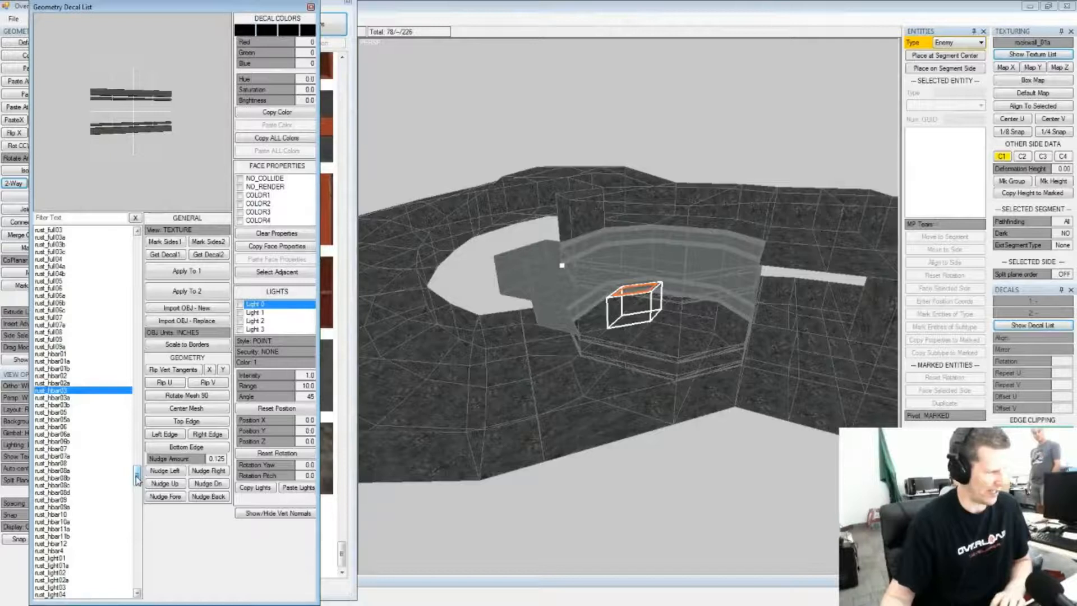
pyautogui.moveTo(139, 475); pyautogui.dragTo(139, 487)
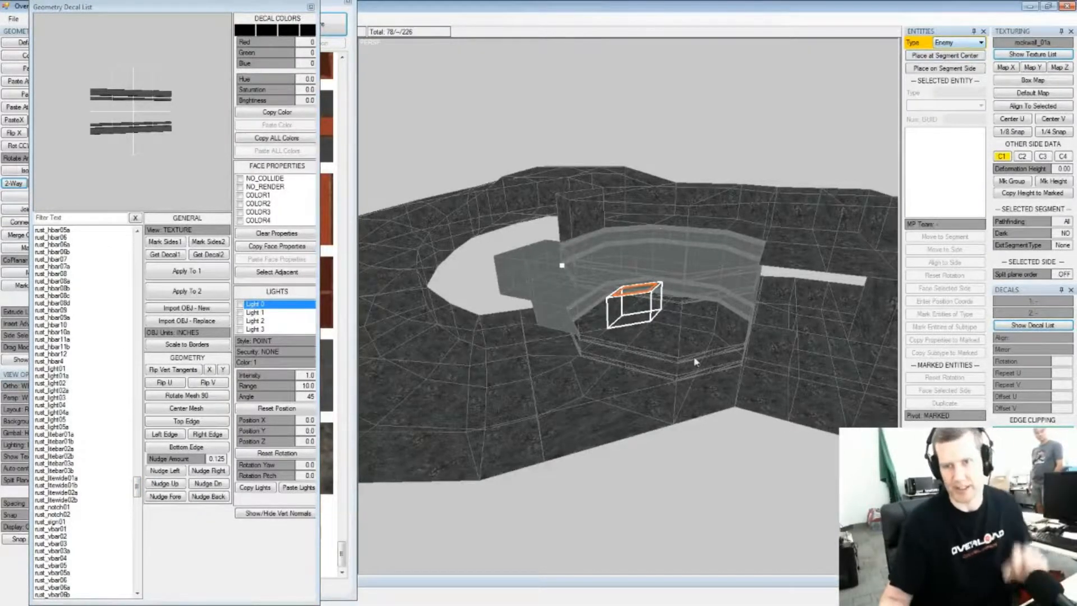
# Place a Script entity of subtype Door Unlock at the center of a metal wall segment in the middle layer
pyautogui.scroll(8, 694, 358)
pyautogui.moveTo(670, 363); pyautogui.dragTo(561, 336, button='right')
pyautogui.click(558, 267)
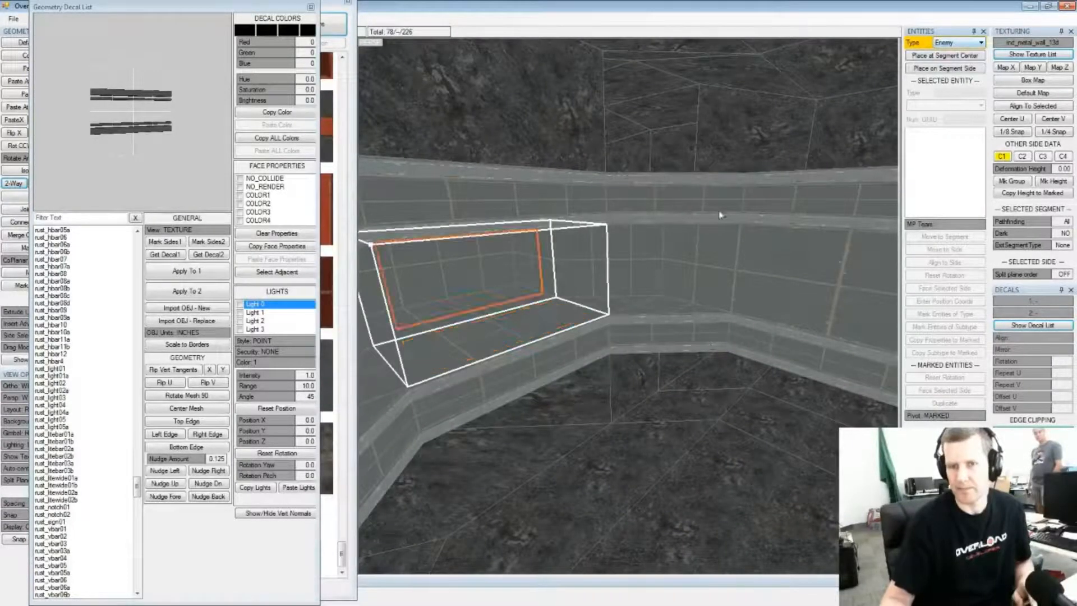
pyautogui.click(957, 43)
pyautogui.click(946, 88)
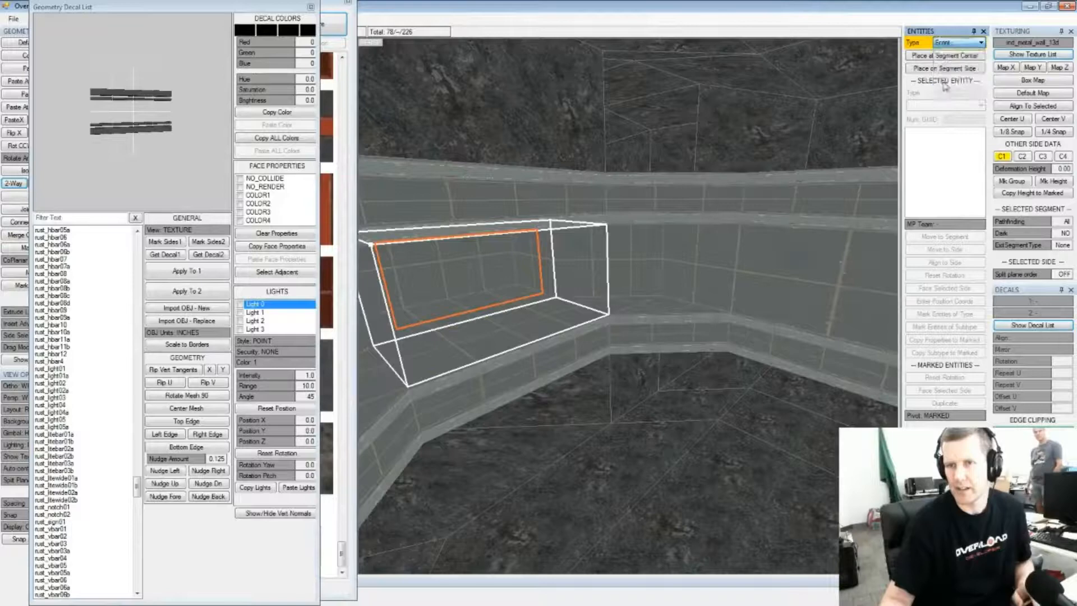
pyautogui.click(934, 56)
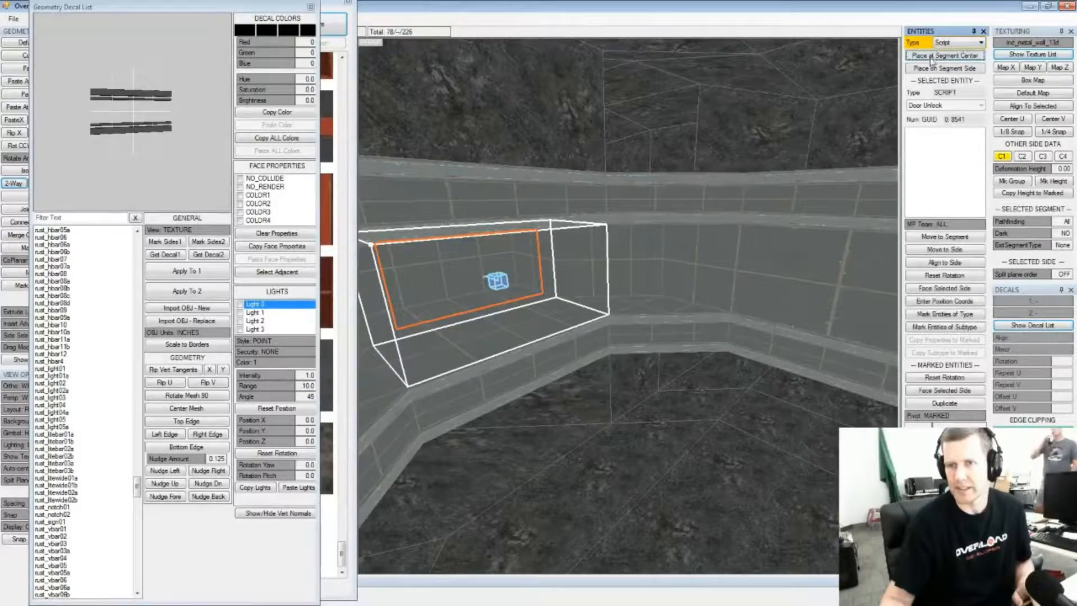
pyautogui.click(937, 106)
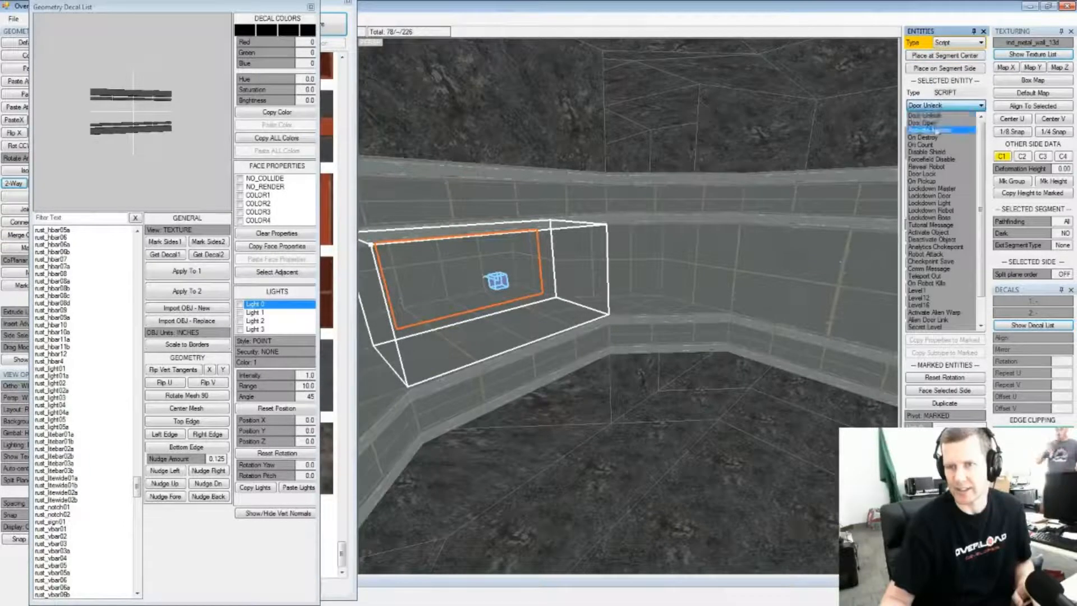
# Add a new segment extending outward from the selected wall side of the Door Unlock script's segment
pyautogui.moveTo(887, 207); pyautogui.dragTo(532, 260, button='middle')
pyautogui.click(532, 260)
pyautogui.click(560, 298)
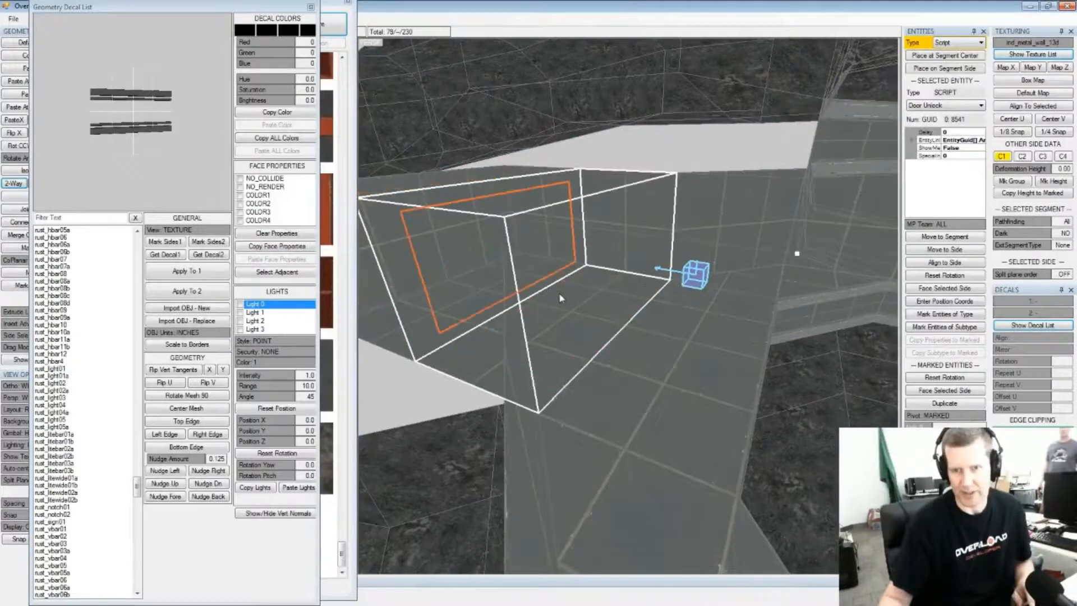
# Place a Door entity on the selected side of the new segment and set its subtype to Titan Wide1
pyautogui.click(957, 42)
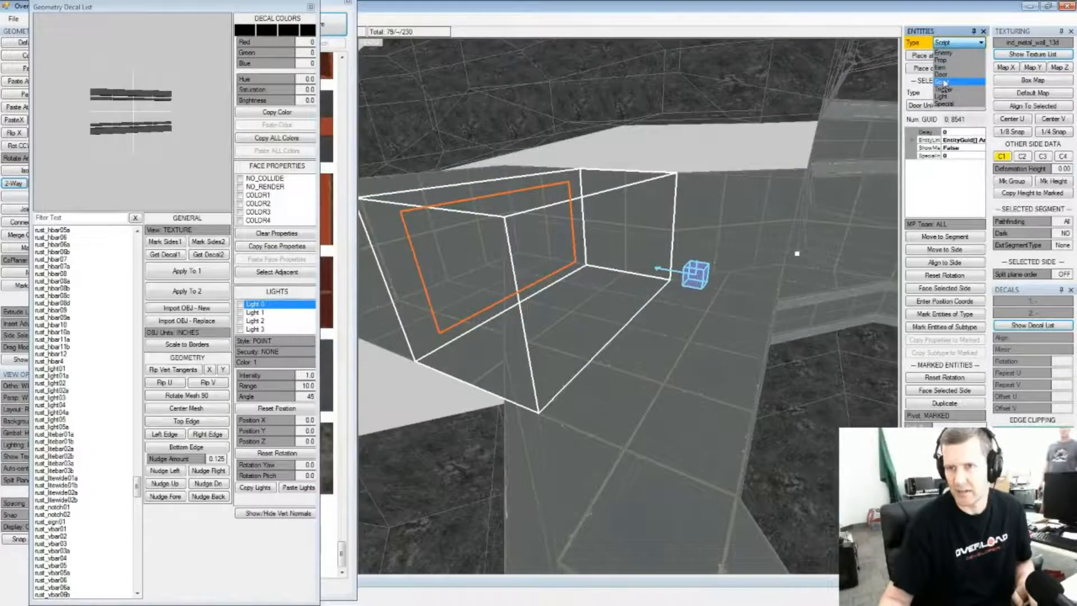
pyautogui.click(941, 74)
pyautogui.click(948, 68)
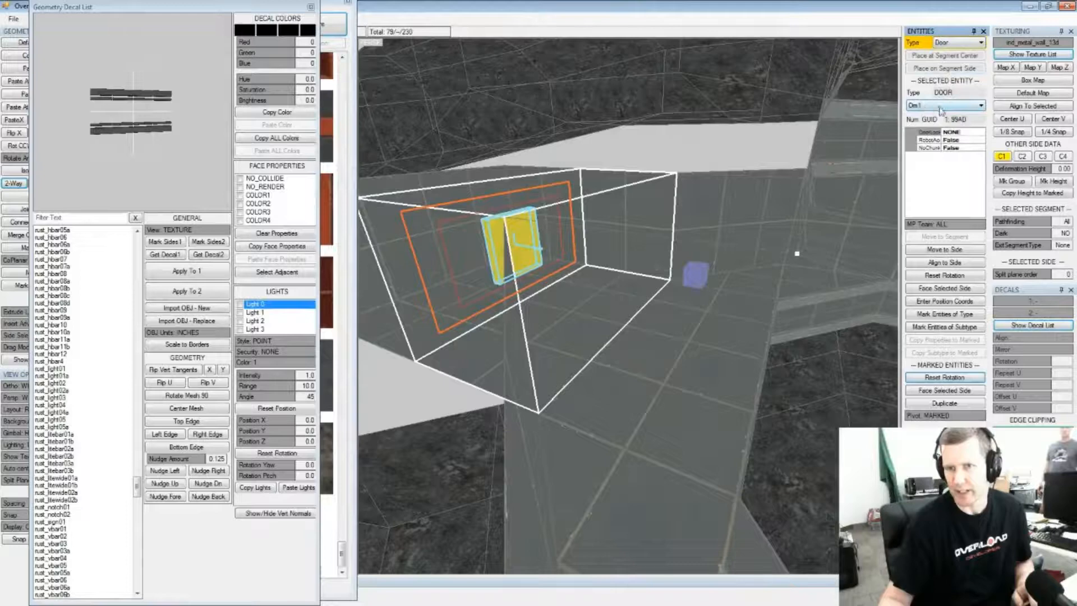
pyautogui.click(941, 107)
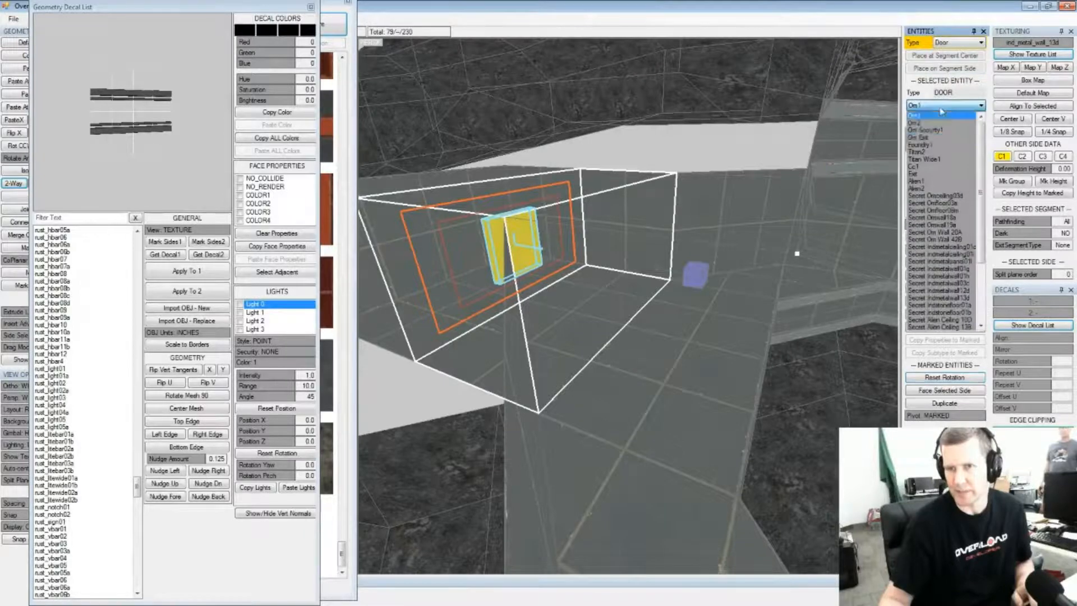
pyautogui.click(921, 160)
# Select the Titan Wide1 door and set its lock property to LOCKED
pyautogui.moveTo(625, 296); pyautogui.dragTo(577, 281, button='right')
pyautogui.click(579, 256)
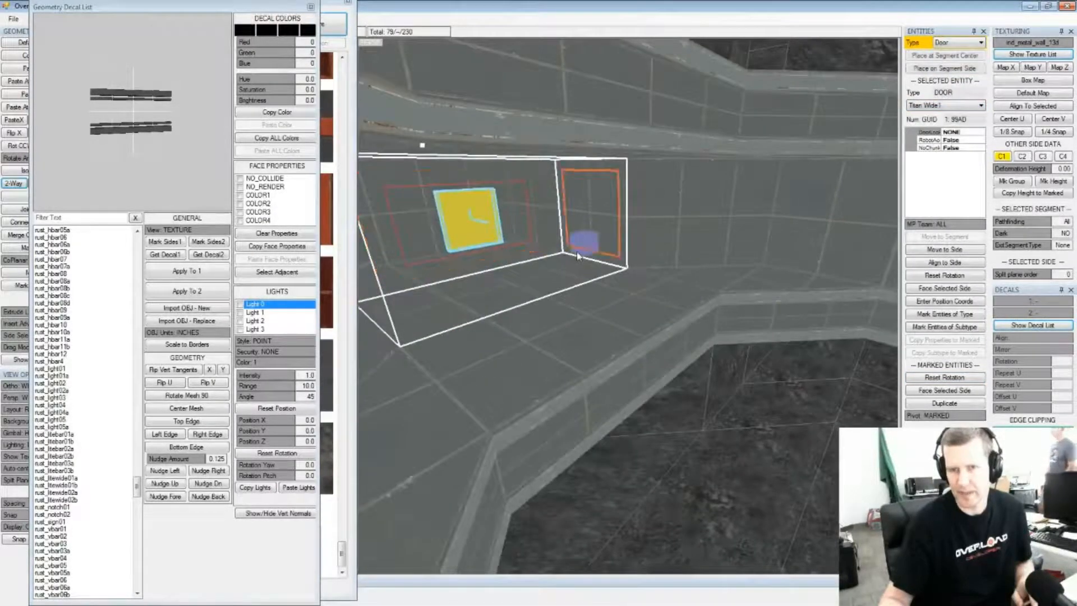
pyautogui.click(600, 308)
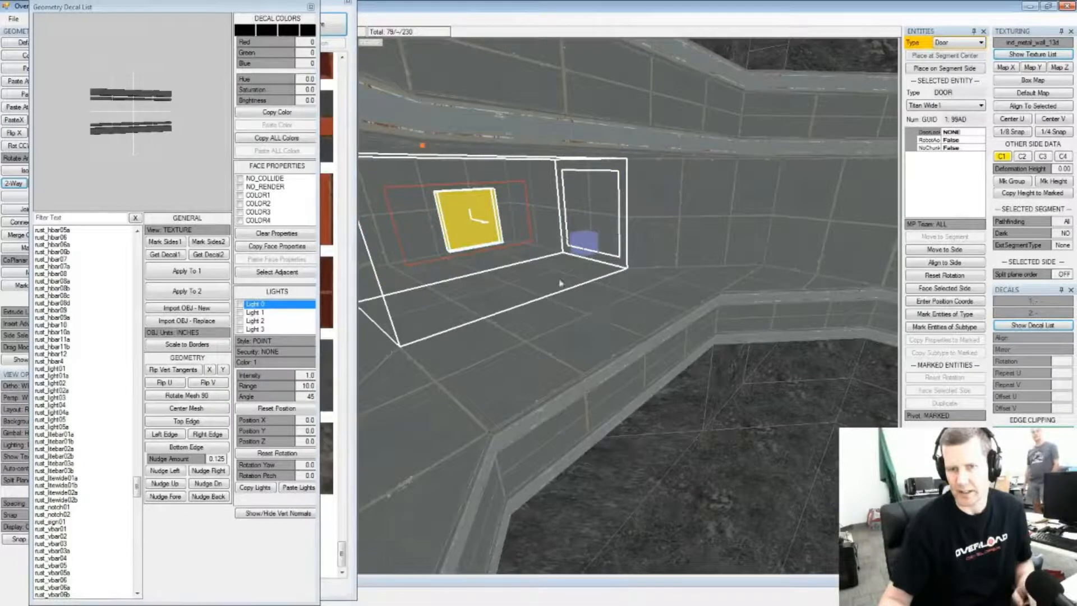
pyautogui.click(469, 239)
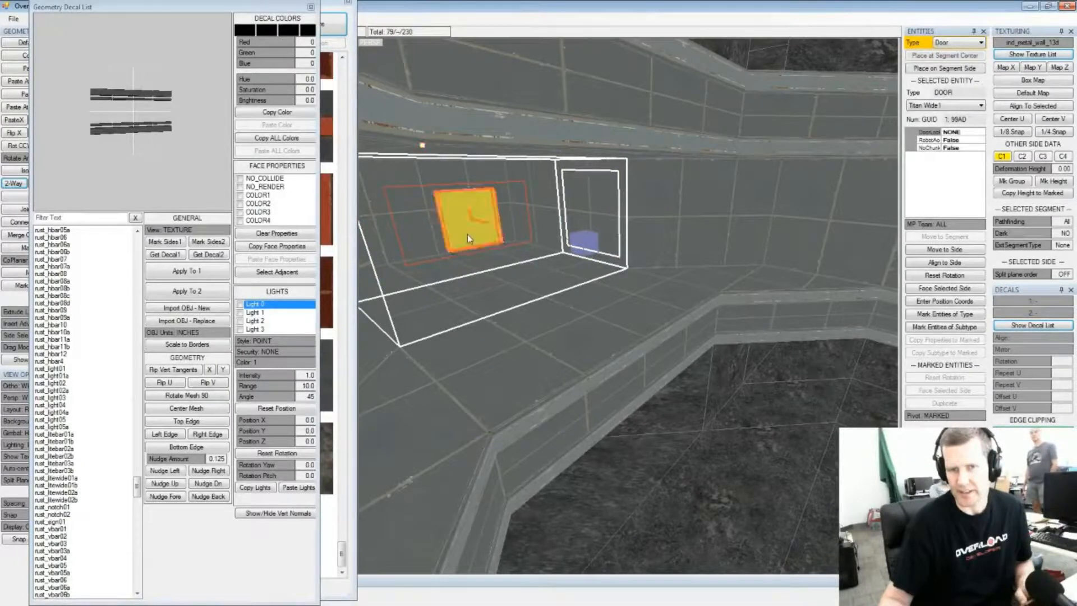
pyautogui.click(963, 133)
pyautogui.click(981, 132)
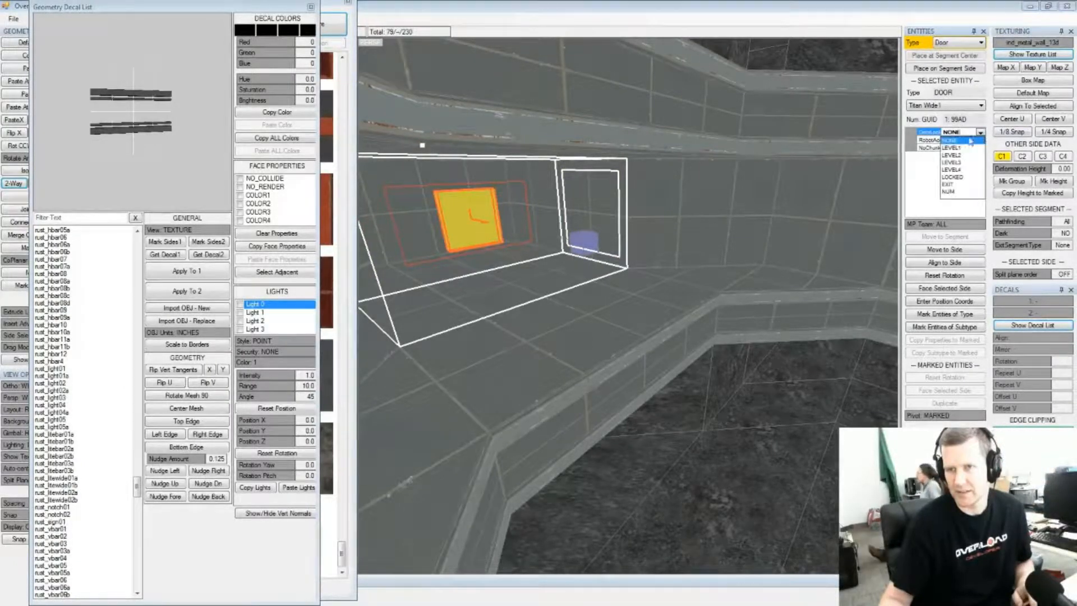
pyautogui.click(953, 177)
# Place a Prop entity on a metal wall side across the room and set its subtype to Switch Onetime
pyautogui.scroll(2, 610, 247)
pyautogui.moveTo(611, 247); pyautogui.dragTo(605, 344, button='right')
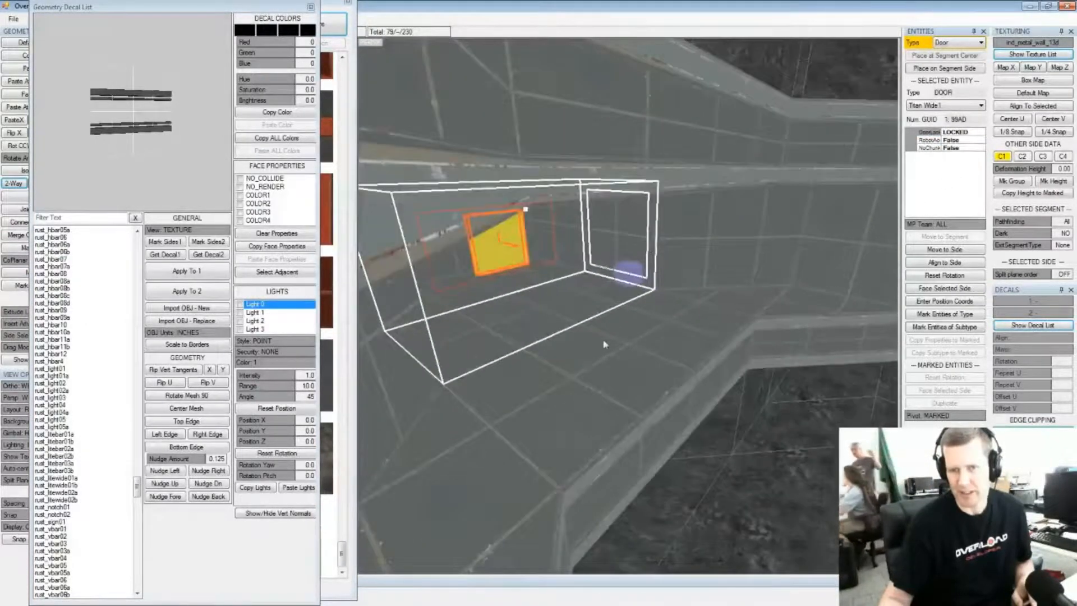
pyautogui.moveTo(668, 329); pyautogui.dragTo(673, 253, button='right')
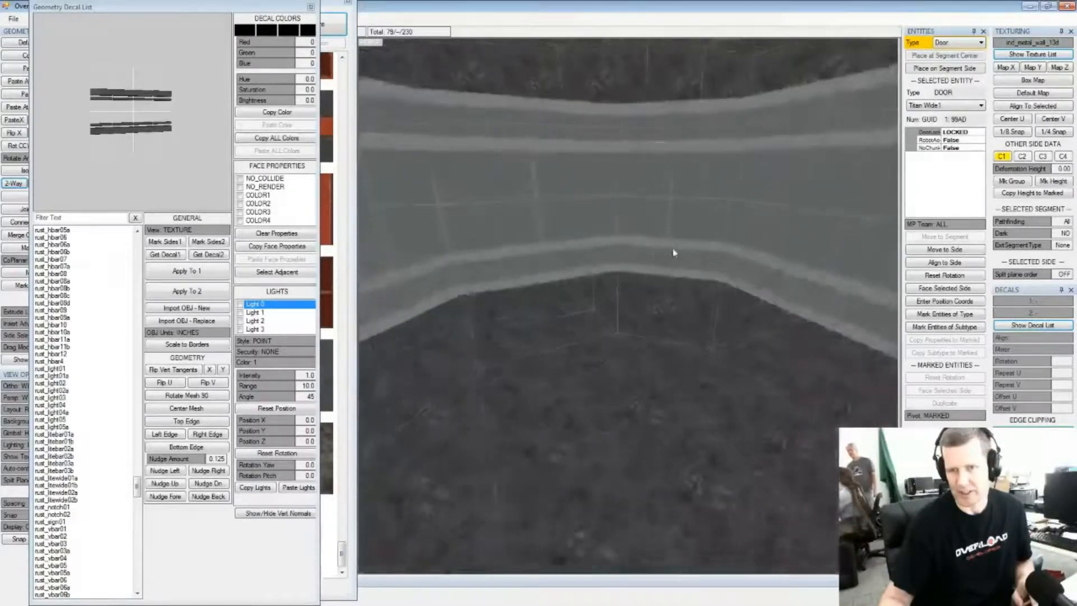
pyautogui.click(955, 44)
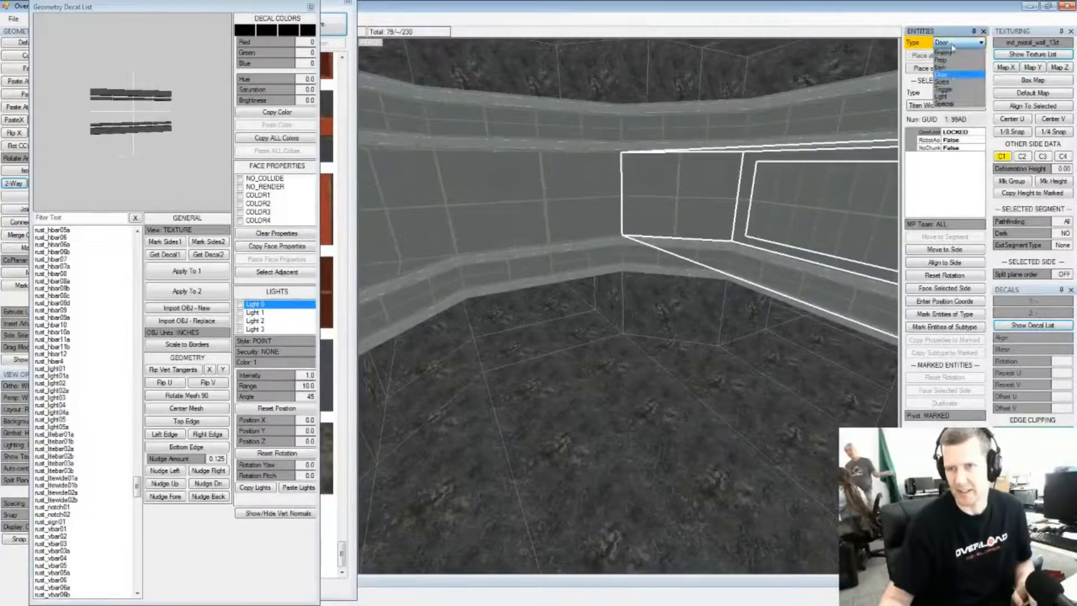
pyautogui.click(943, 59)
pyautogui.click(942, 68)
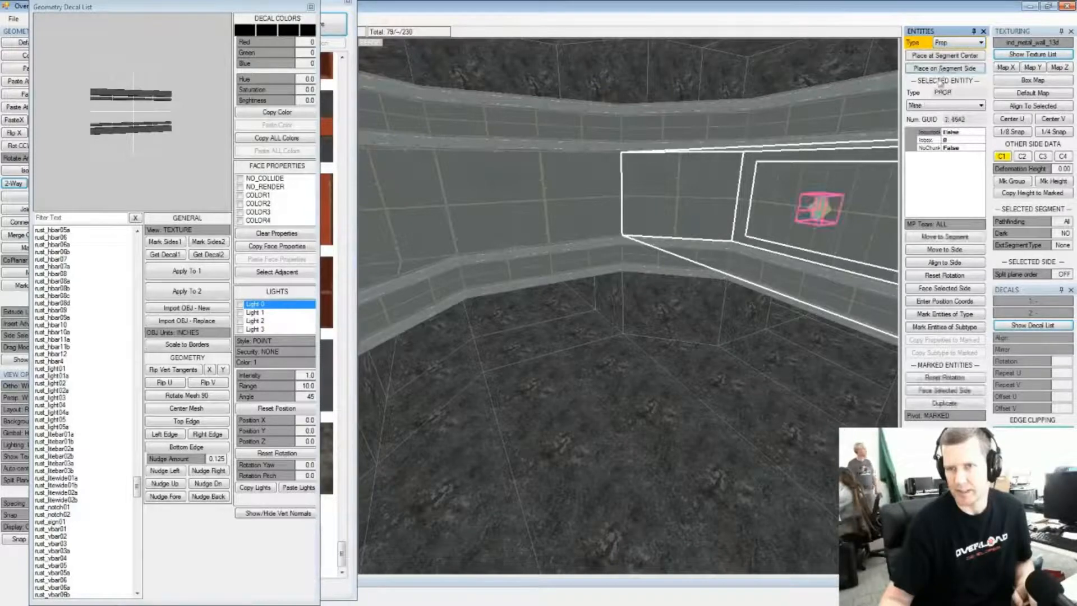
pyautogui.click(943, 105)
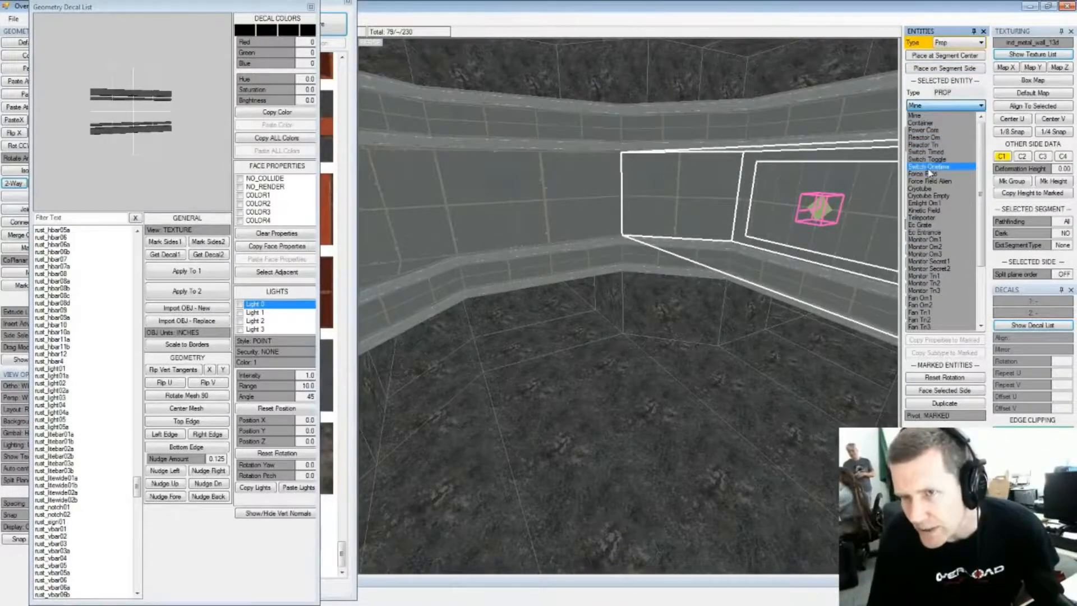
pyautogui.click(930, 166)
# Place a Script entity at the center of the switch's segment and set its subtype to On Destroy
pyautogui.moveTo(810, 231); pyautogui.dragTo(470, 224, button='right')
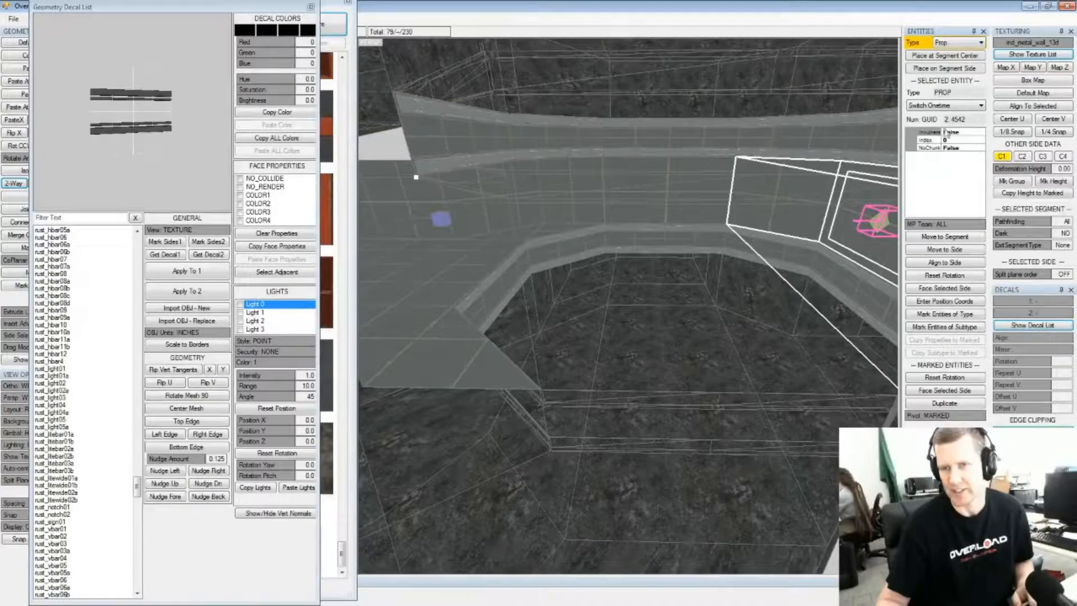
pyautogui.click(957, 42)
pyautogui.click(947, 74)
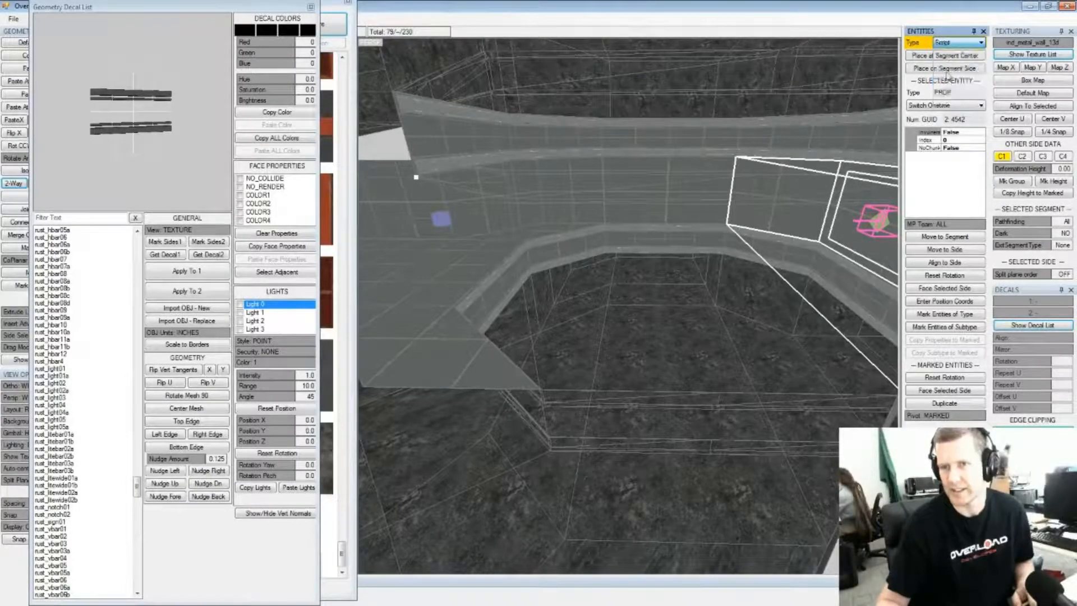
pyautogui.click(945, 56)
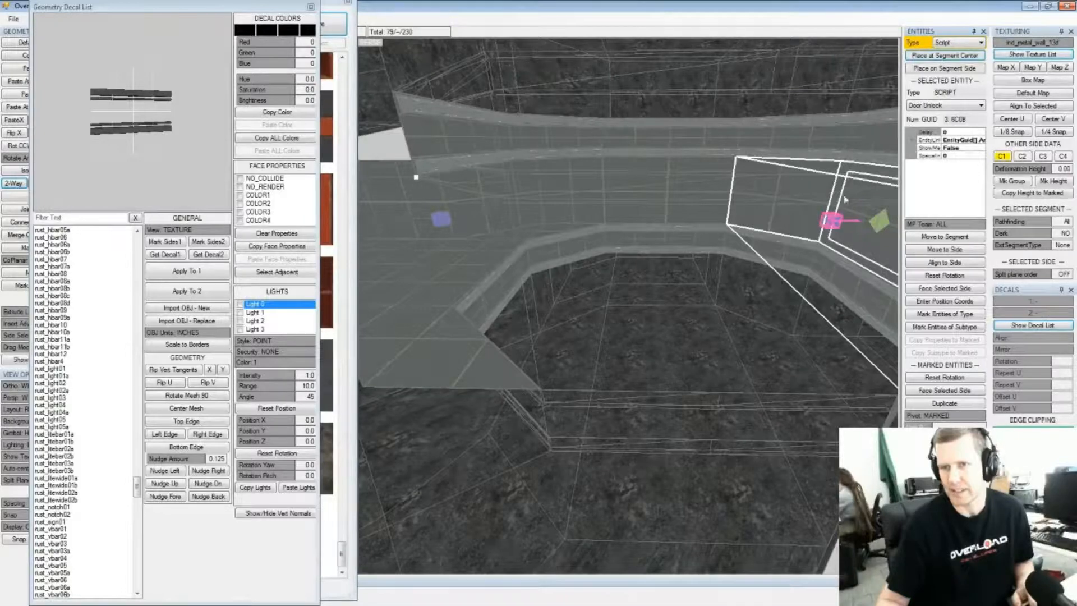
pyautogui.moveTo(837, 208); pyautogui.dragTo(815, 216, button='right')
pyautogui.moveTo(696, 251); pyautogui.dragTo(721, 248, button='right')
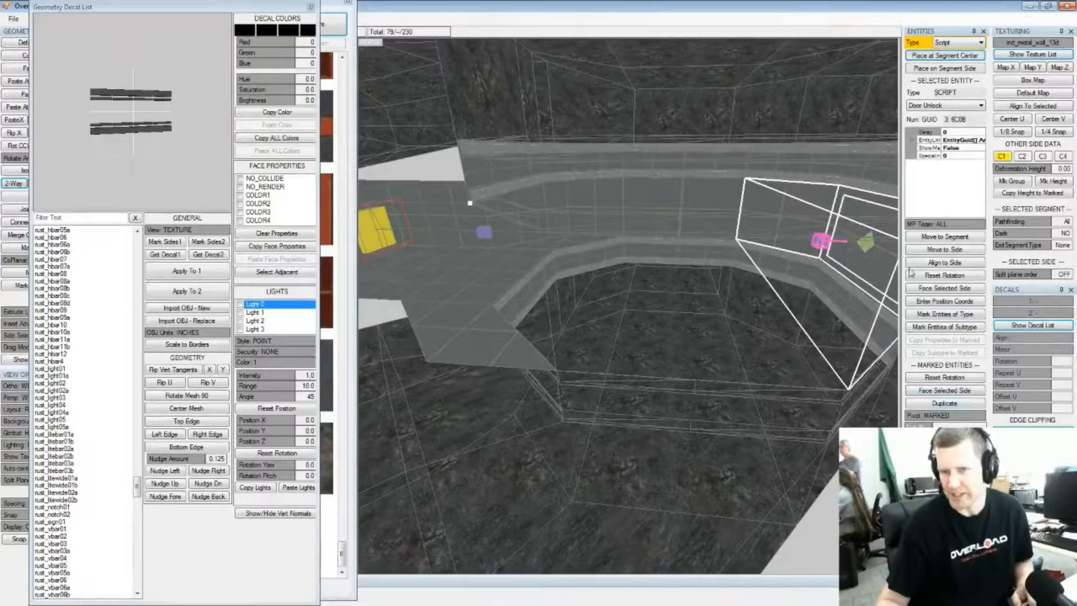
pyautogui.click(933, 106)
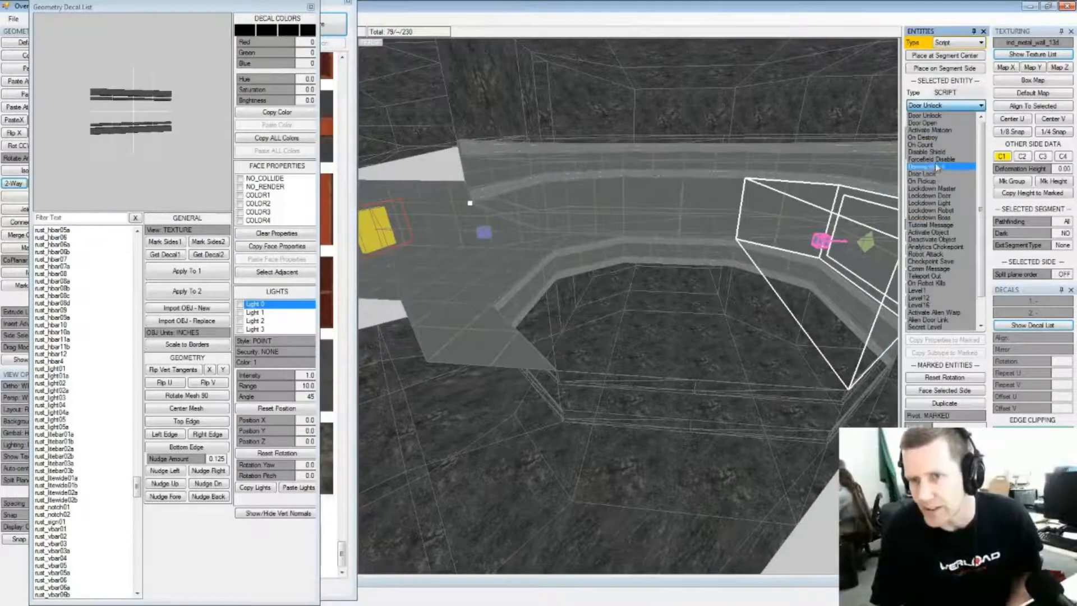
pyautogui.click(923, 137)
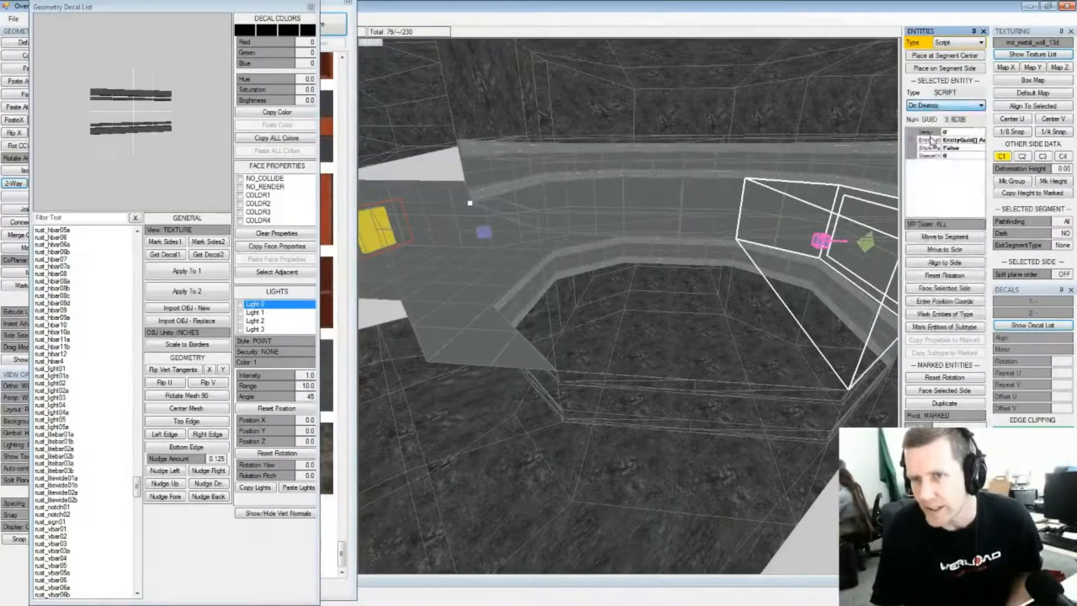
# Link the On Destroy script to the Switch Onetime prop on the metal wall
pyautogui.click(864, 245)
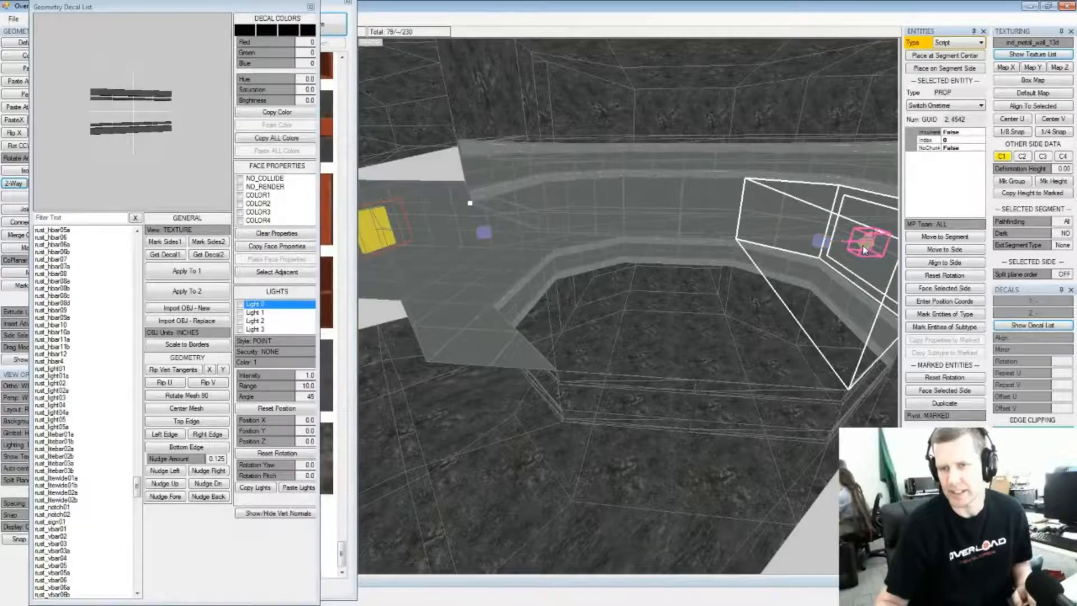
pyautogui.click(822, 243)
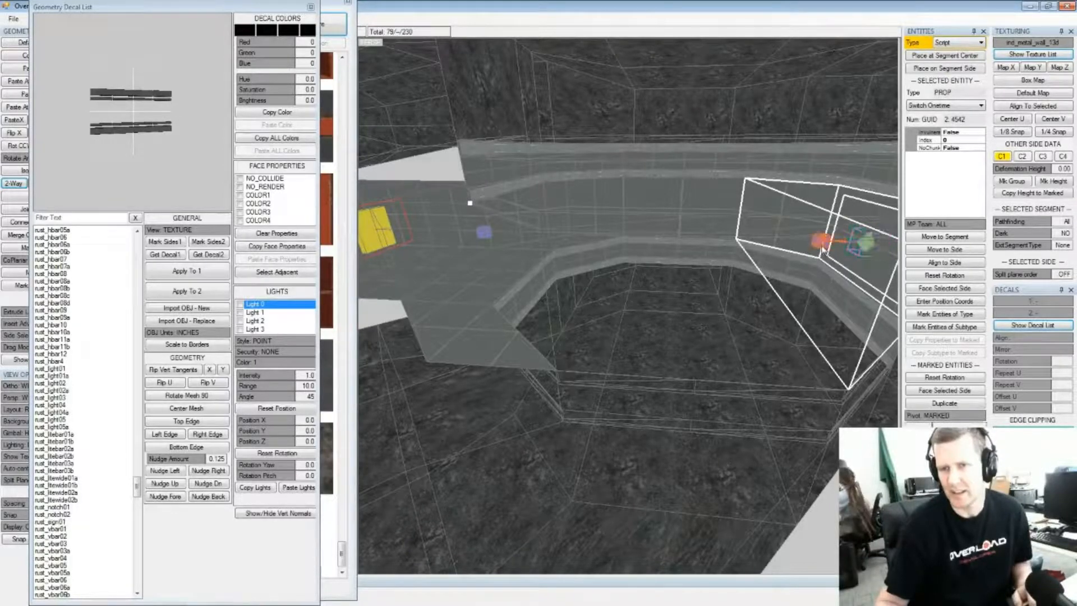
pyautogui.click(945, 429)
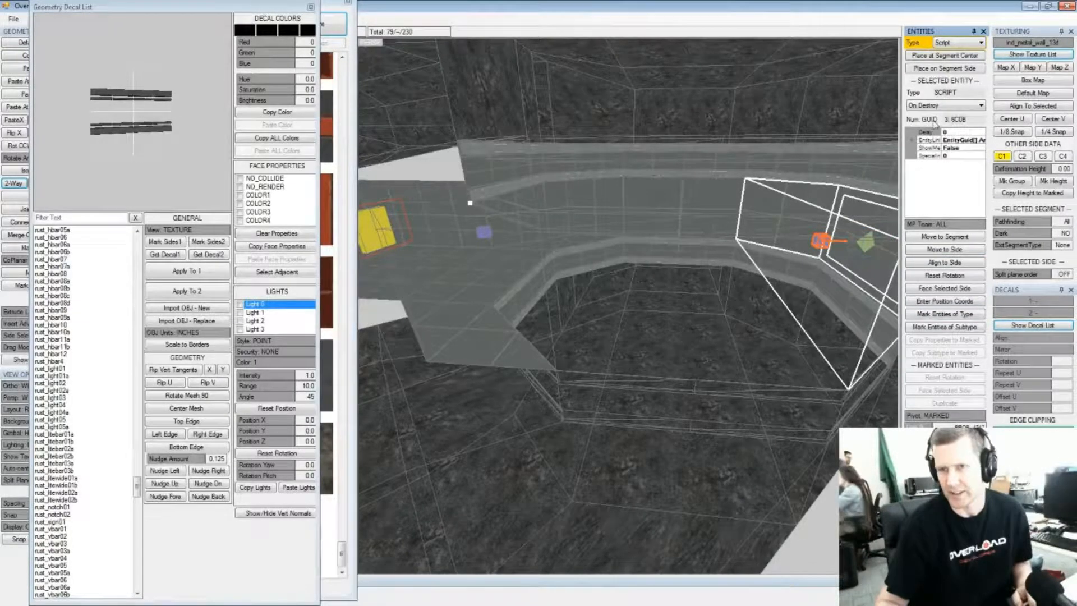
# Link the Door Unlock script to the locked Titan Wide1 door and set the script's show-message property to True
pyautogui.click(485, 233)
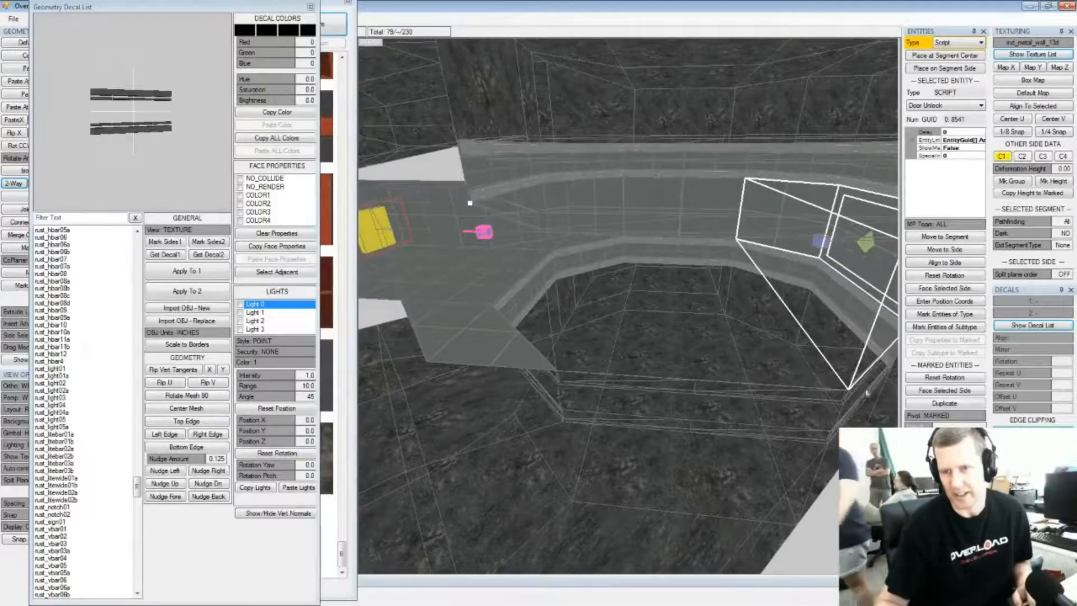
pyautogui.click(386, 234)
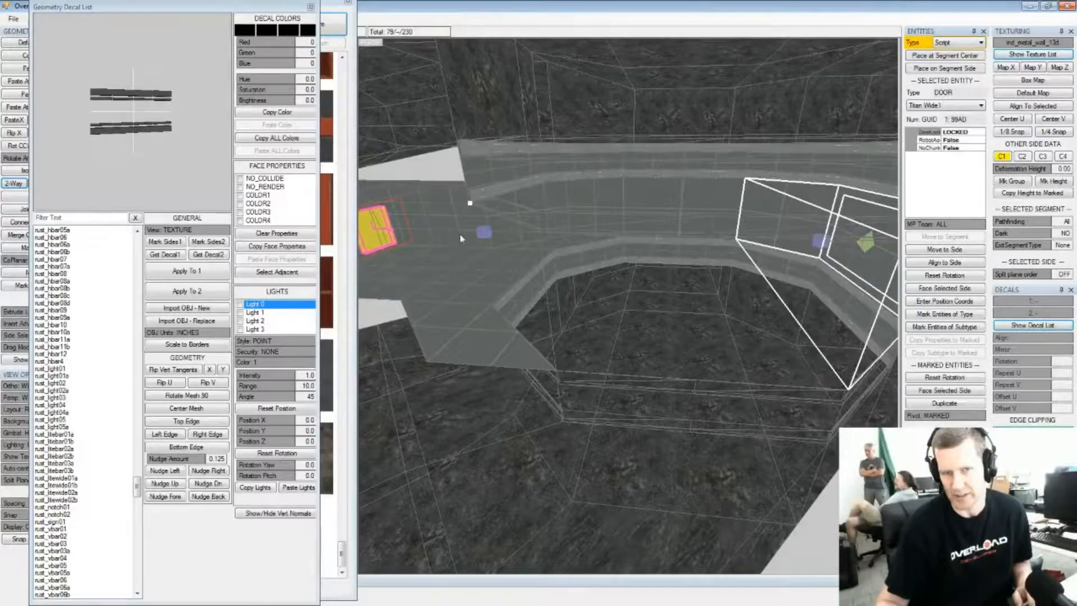
pyautogui.click(485, 237)
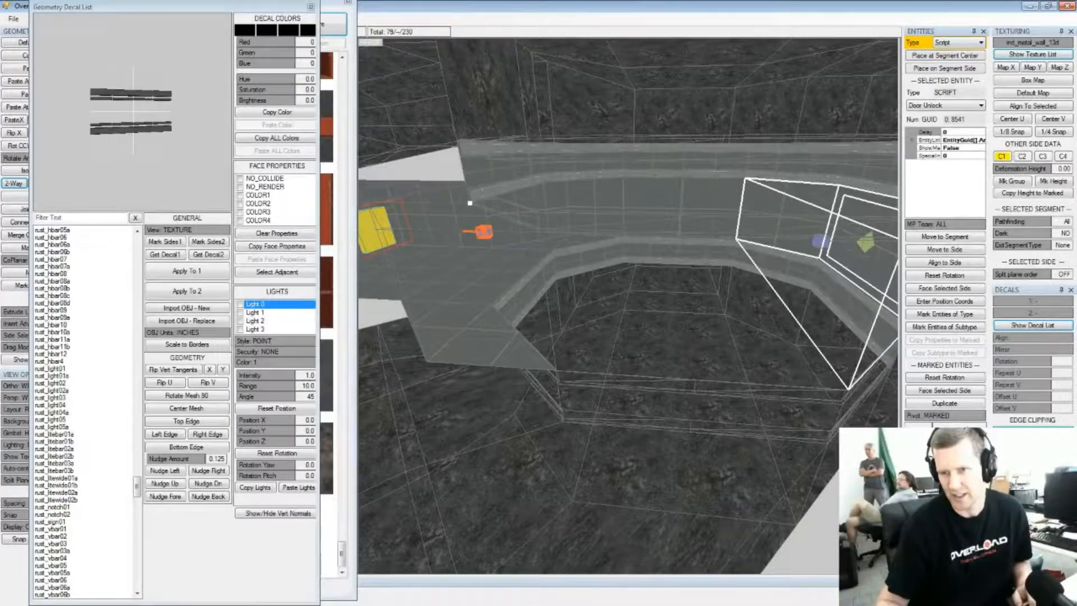
pyautogui.click(918, 425)
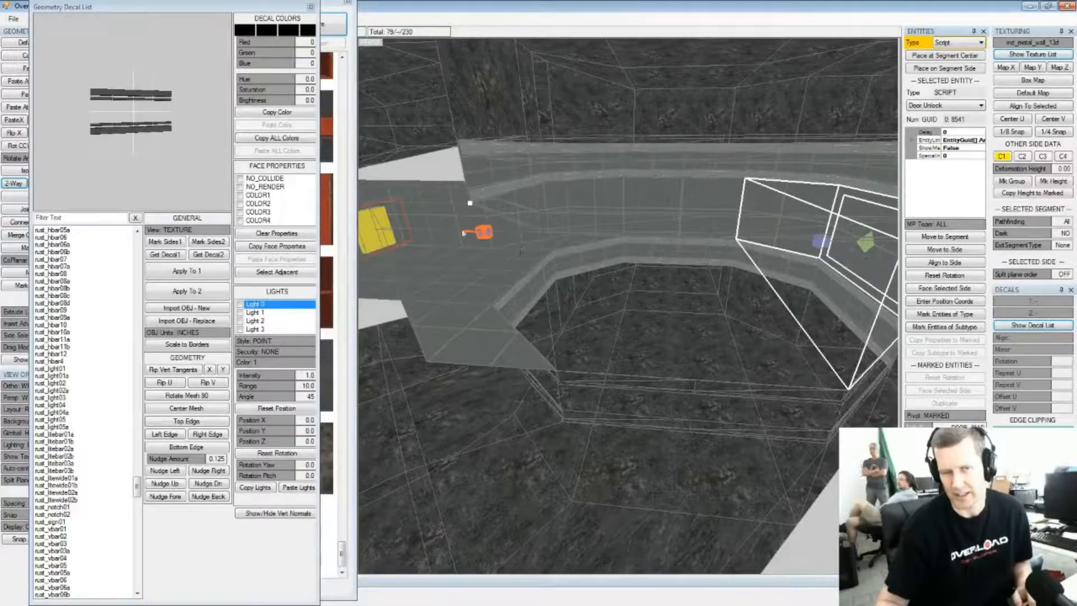
pyautogui.click(964, 149)
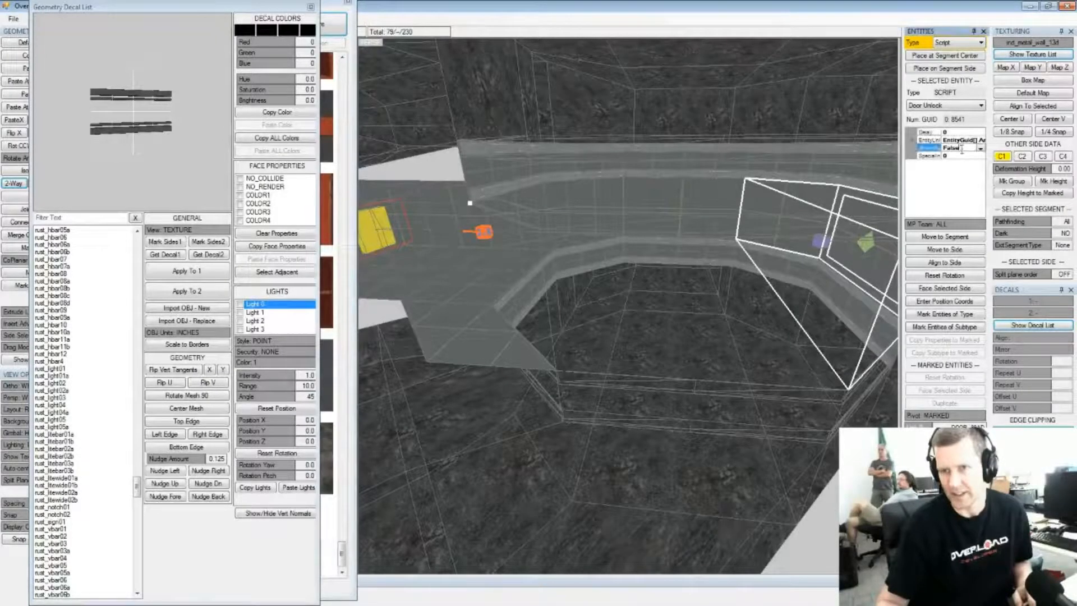
pyautogui.click(980, 149)
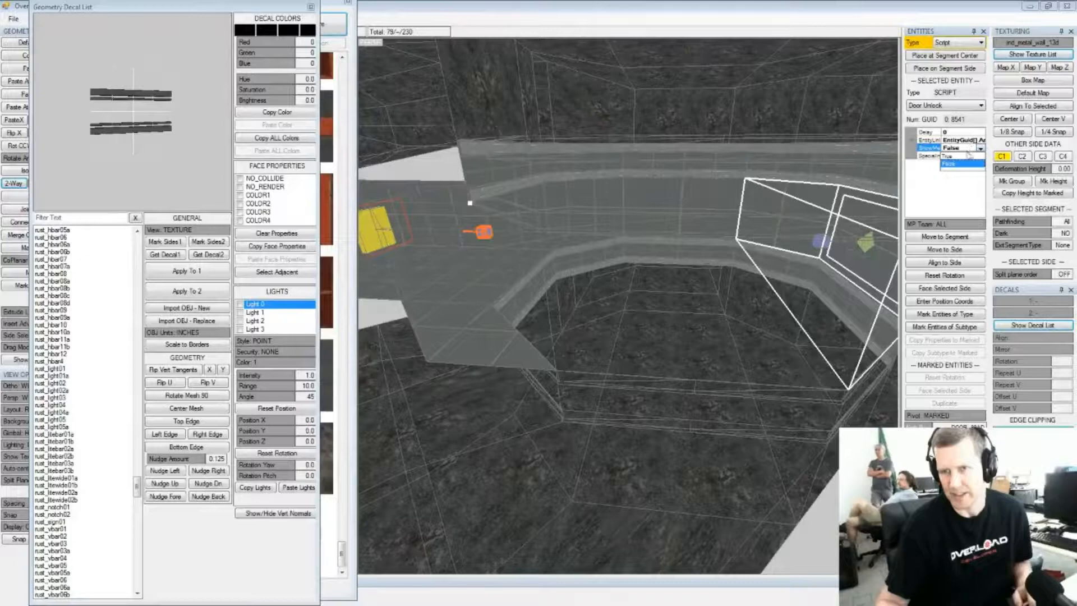
pyautogui.click(963, 156)
# Link the On Destroy script by the switch to the Door Unlock script by the door
pyautogui.moveTo(530, 243); pyautogui.dragTo(602, 266, button='middle')
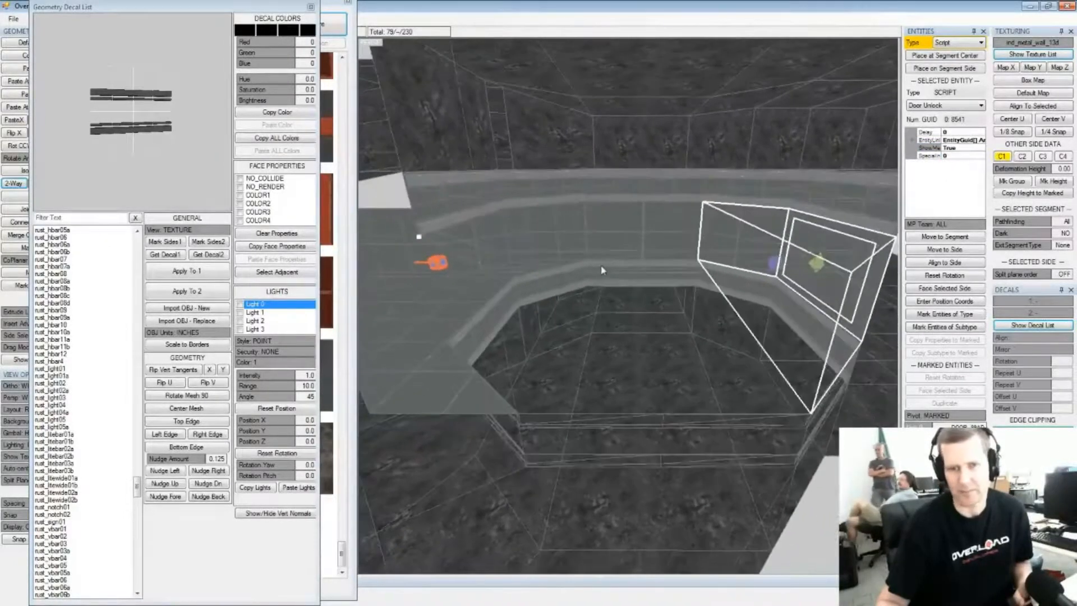
pyautogui.click(439, 267)
pyautogui.click(770, 265)
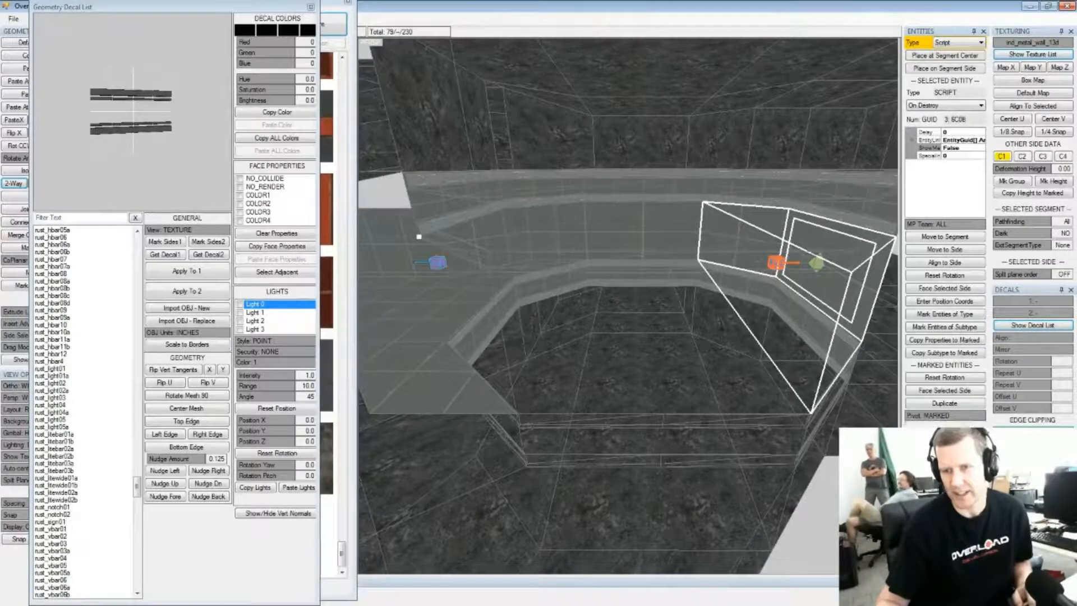
pyautogui.click(945, 340)
# Save the level as cm_stream_test and close the geometry decal and texture lists
pyautogui.moveTo(678, 266); pyautogui.dragTo(701, 286, button='middle')
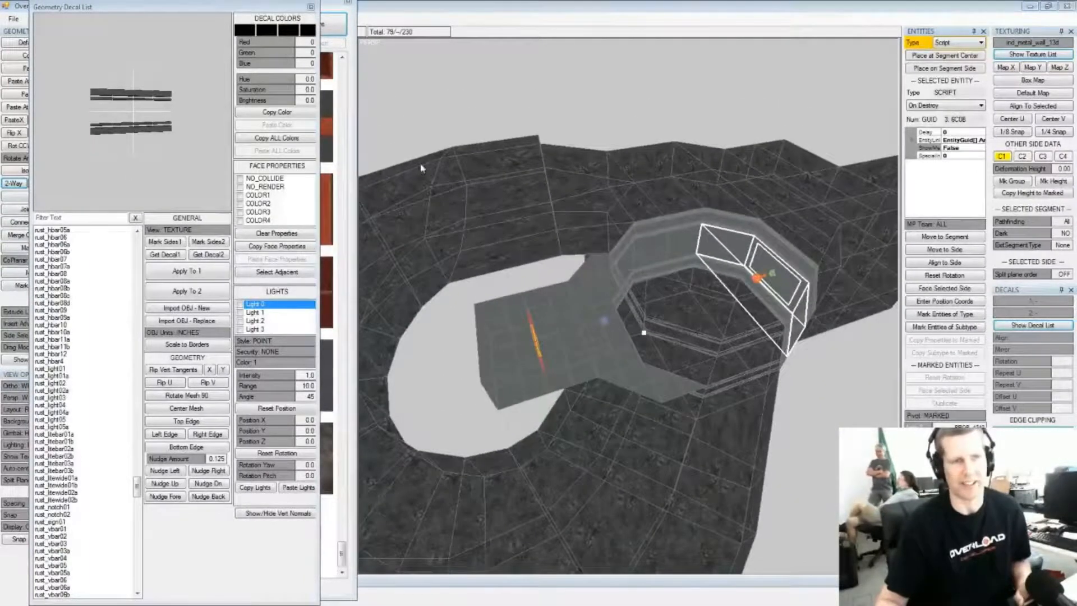
pyautogui.hotkey('ctrl', 's')
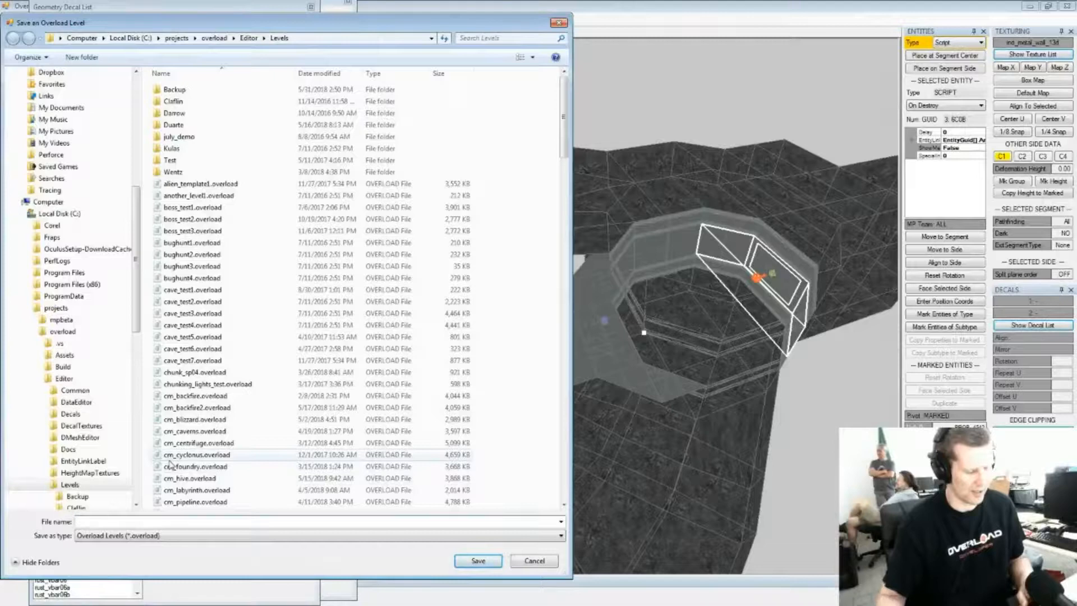
pyautogui.write('stream_test')
pyautogui.press('Home')
pyautogui.write('cm_')
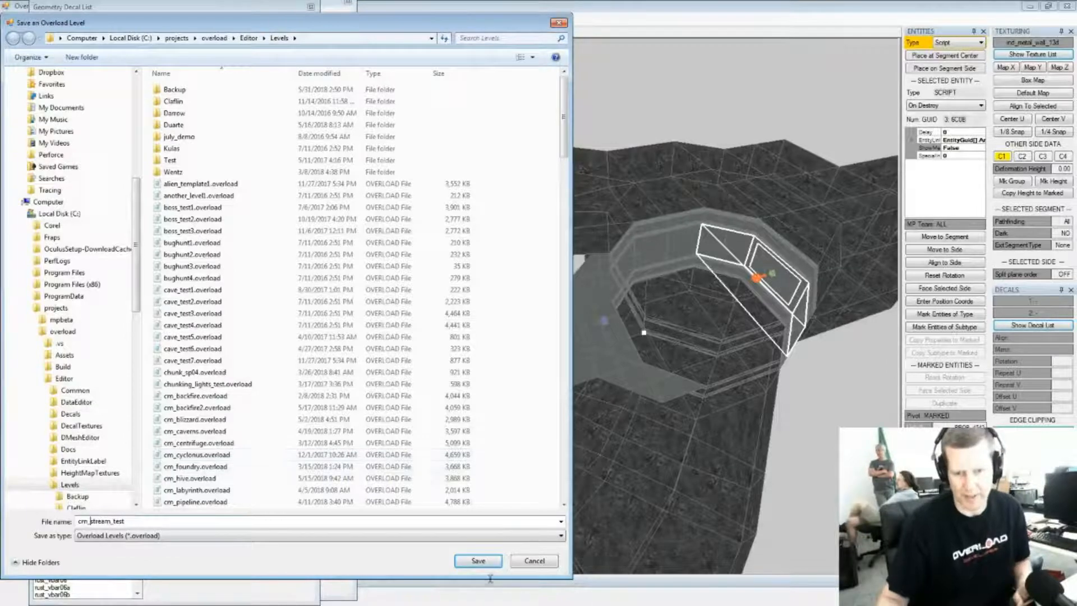
pyautogui.click(480, 561)
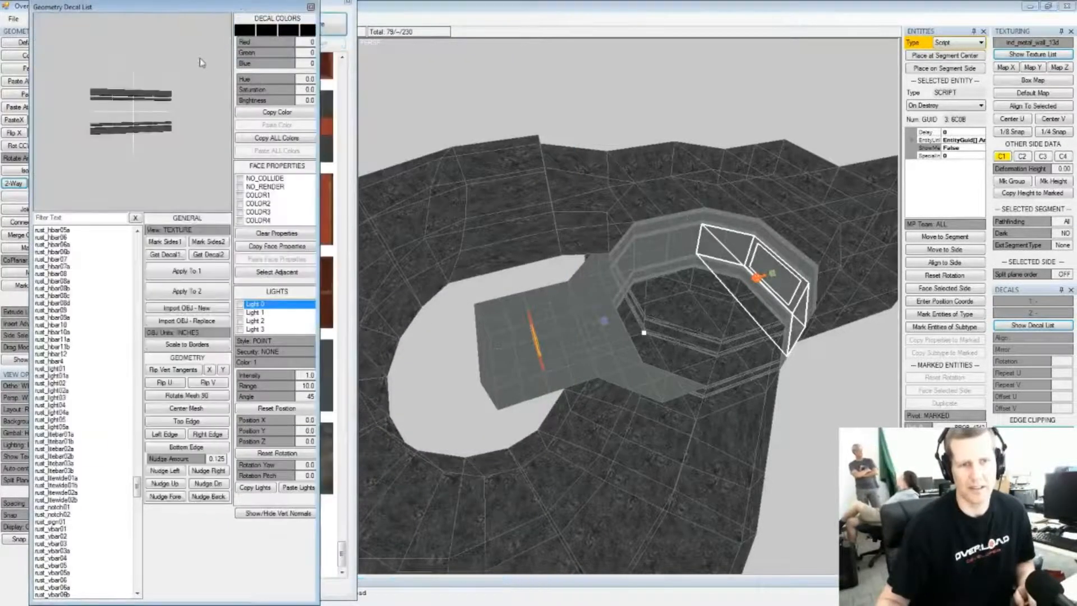
pyautogui.click(311, 8)
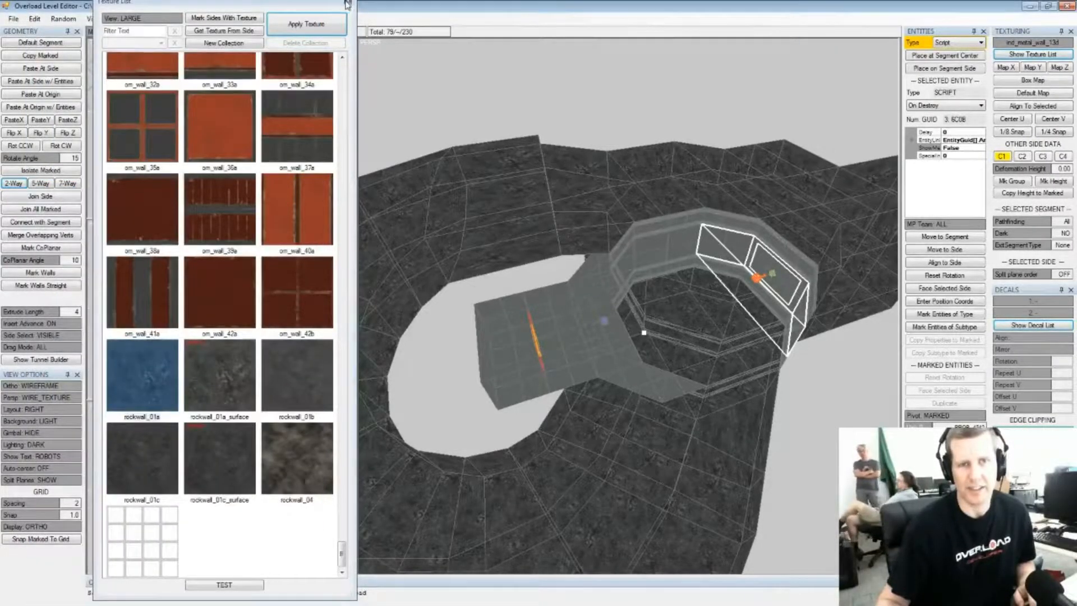
pyautogui.click(347, 4)
# Switch to Unity and clear the workspace by docking the Scene view beside the Game view and closing the floating Console
pyautogui.hotkey('alt', 'Tab')
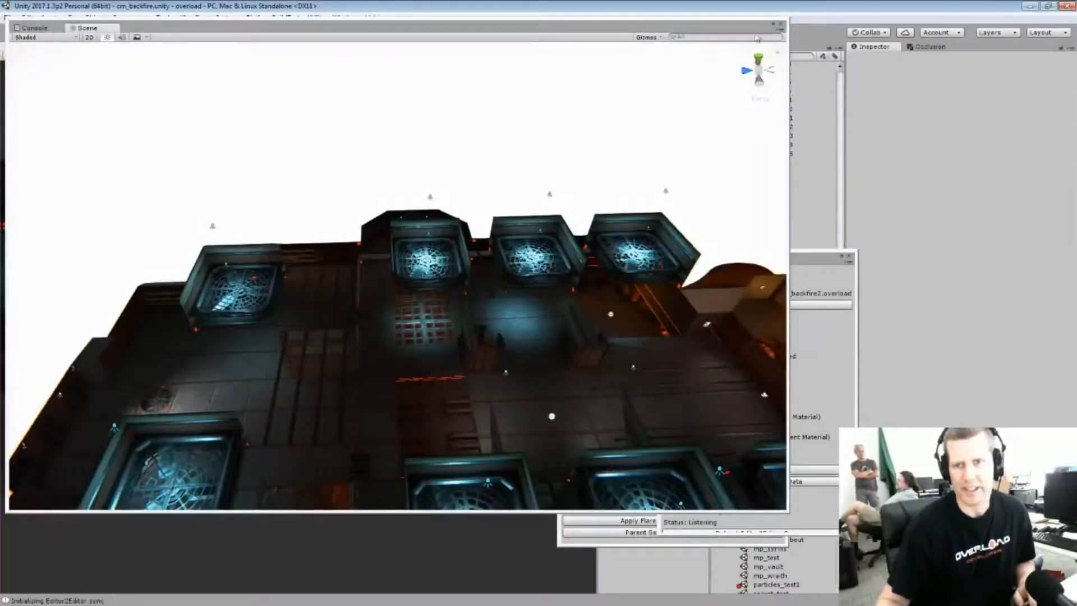
pyautogui.moveTo(698, 32); pyautogui.dragTo(667, 72)
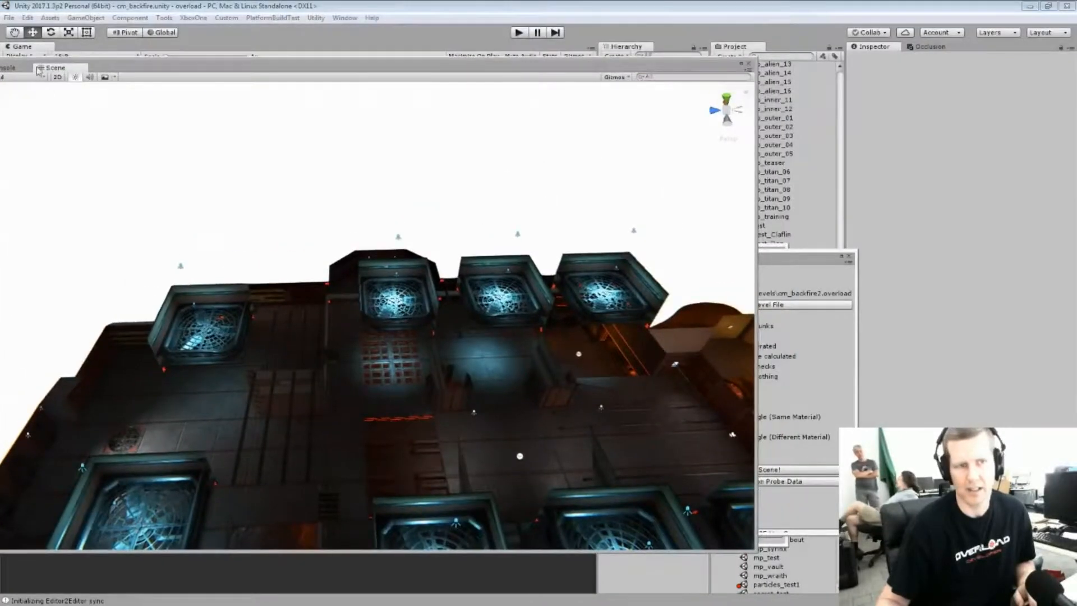
pyautogui.moveTo(57, 75); pyautogui.dragTo(101, 51)
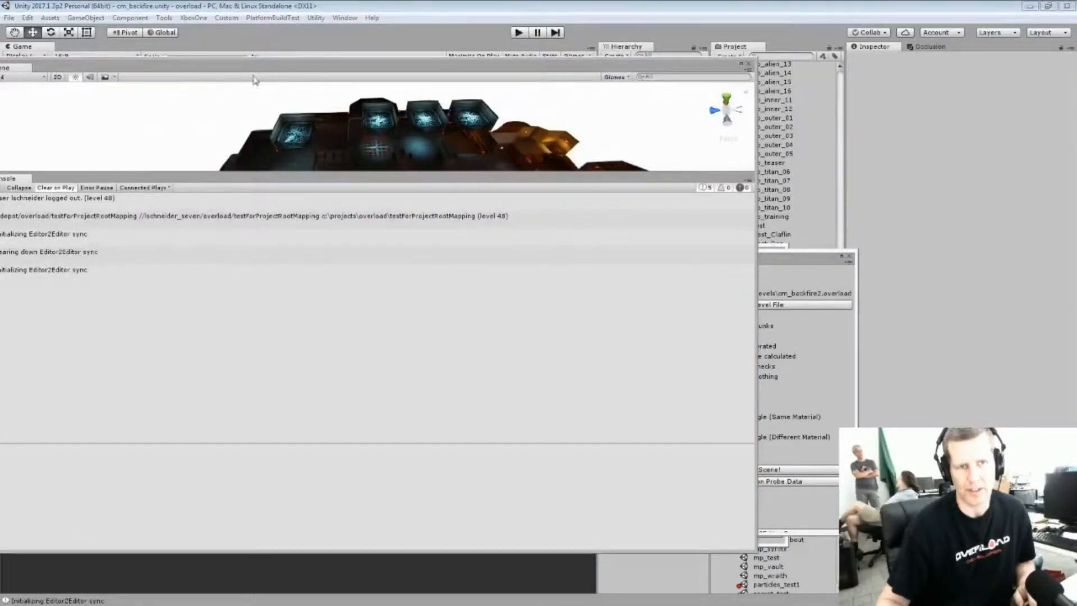
pyautogui.moveTo(258, 73); pyautogui.dragTo(273, 114)
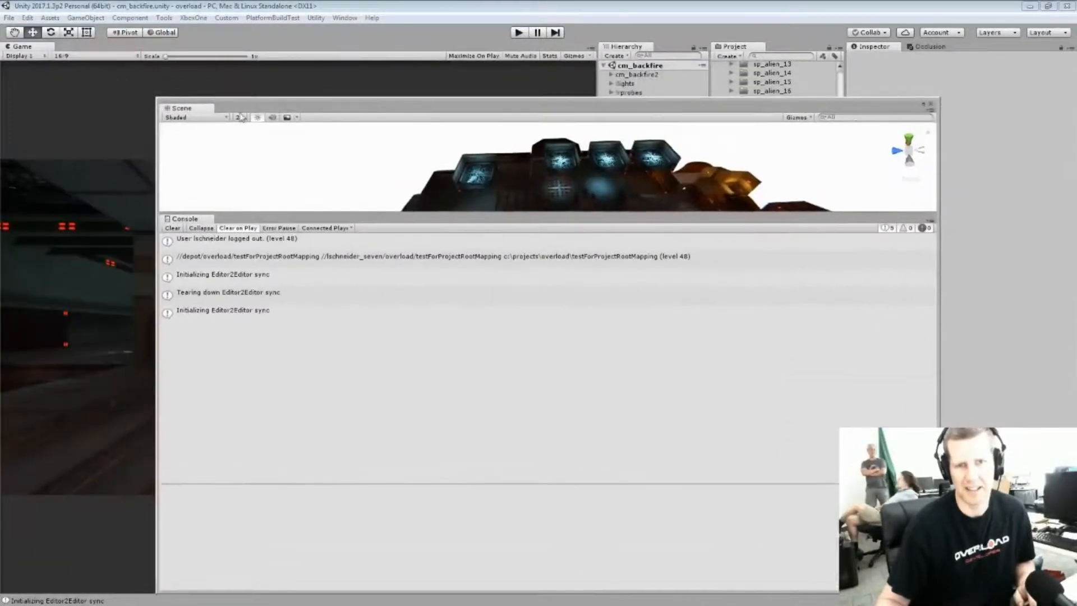
pyautogui.moveTo(196, 113); pyautogui.dragTo(135, 64)
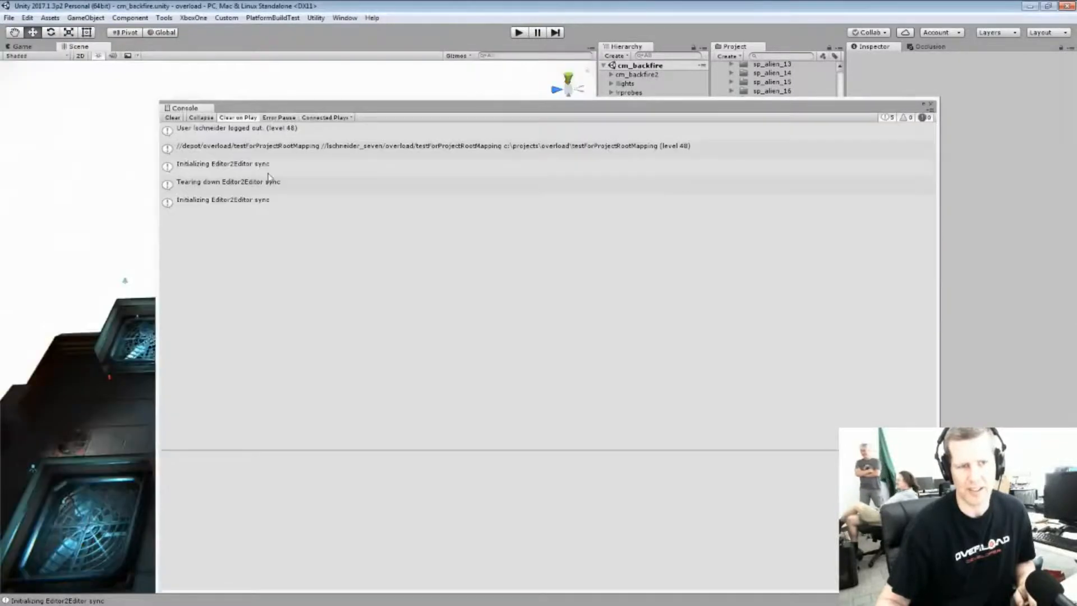
pyautogui.click(931, 106)
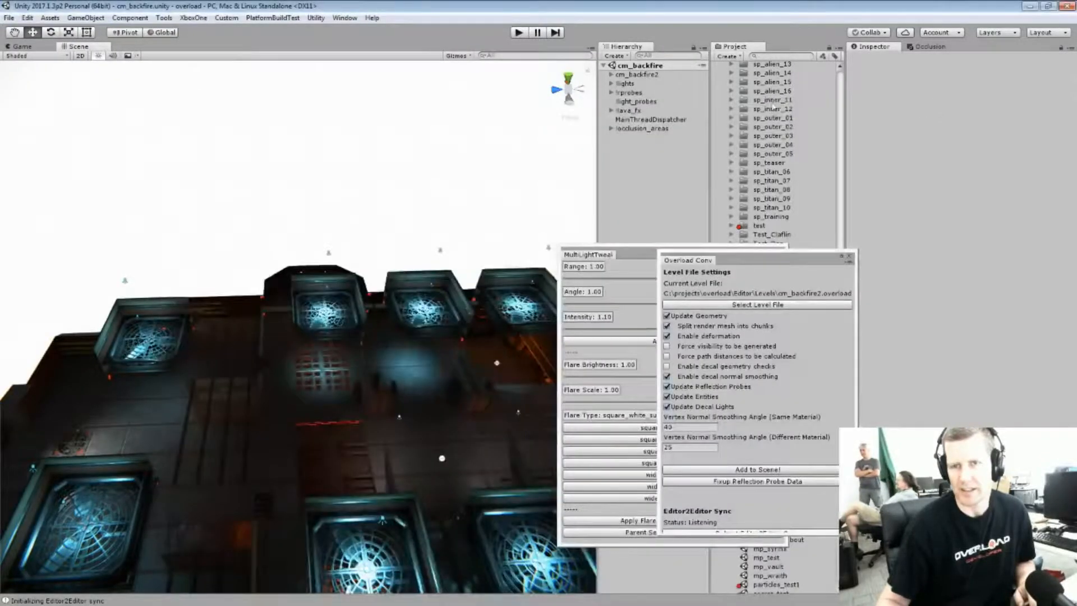
pyautogui.moveTo(716, 274); pyautogui.dragTo(839, 294)
# Switch back to the Overload Level Editor and examine the available level export options
pyautogui.hotkey('alt', 'Tab')
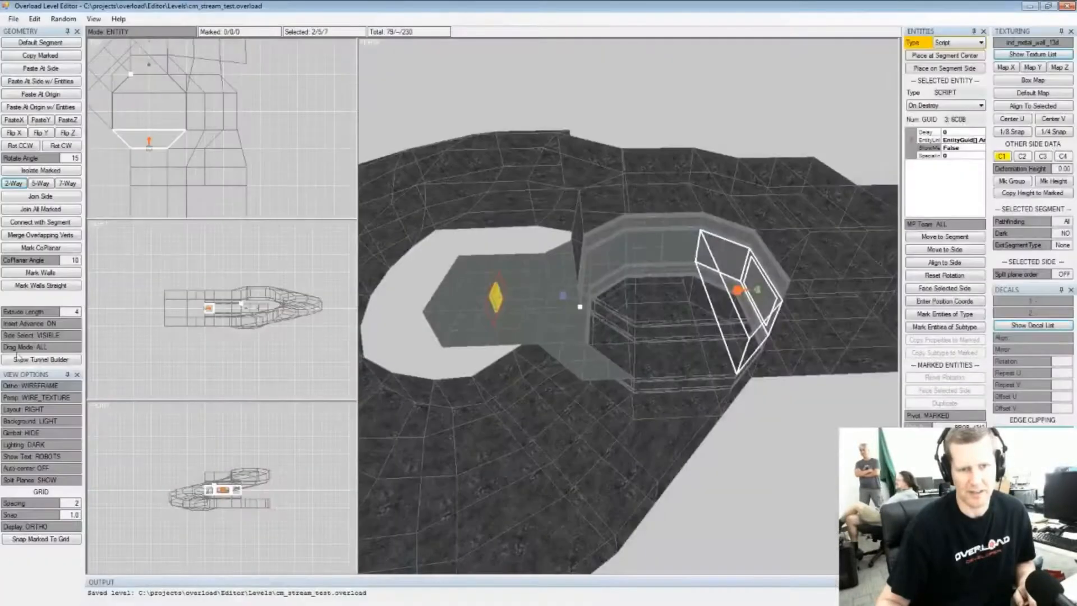
pyautogui.click(13, 19)
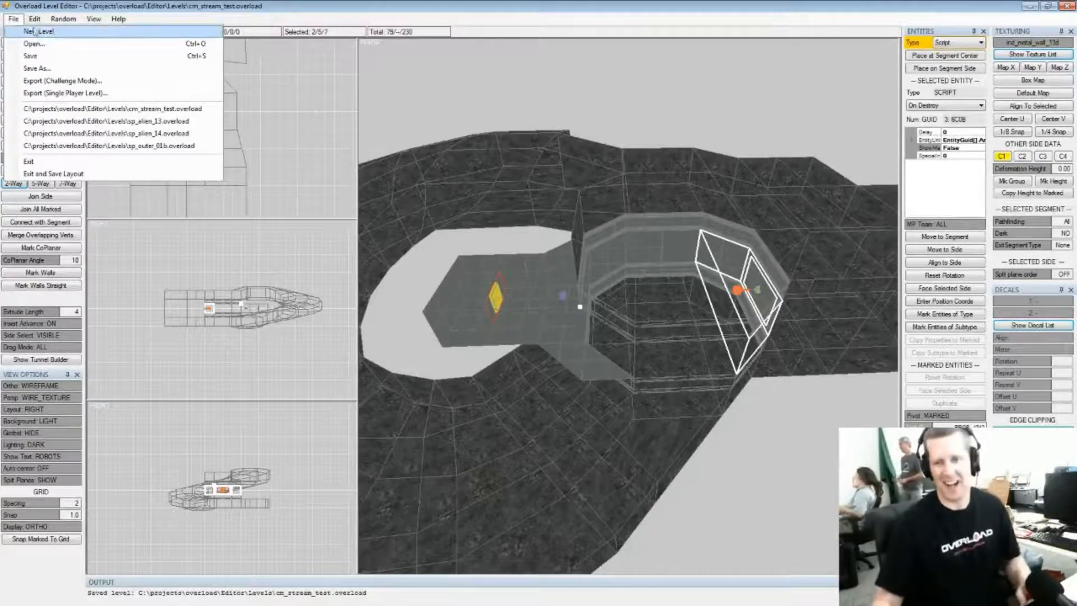
pyautogui.click(470, 117)
# Place an Item entity at the center of the upper-layer segment just beyond the switch and set its subtype to Cm Spawn
pyautogui.moveTo(687, 264)
pyautogui.mouseDown(button='right')
pyautogui.moveTo(671, 281)
pyautogui.moveTo(700, 299)
pyautogui.moveTo(690, 283)
pyautogui.mouseUp(button='right')
pyautogui.click(618, 344)
pyautogui.click(618, 343)
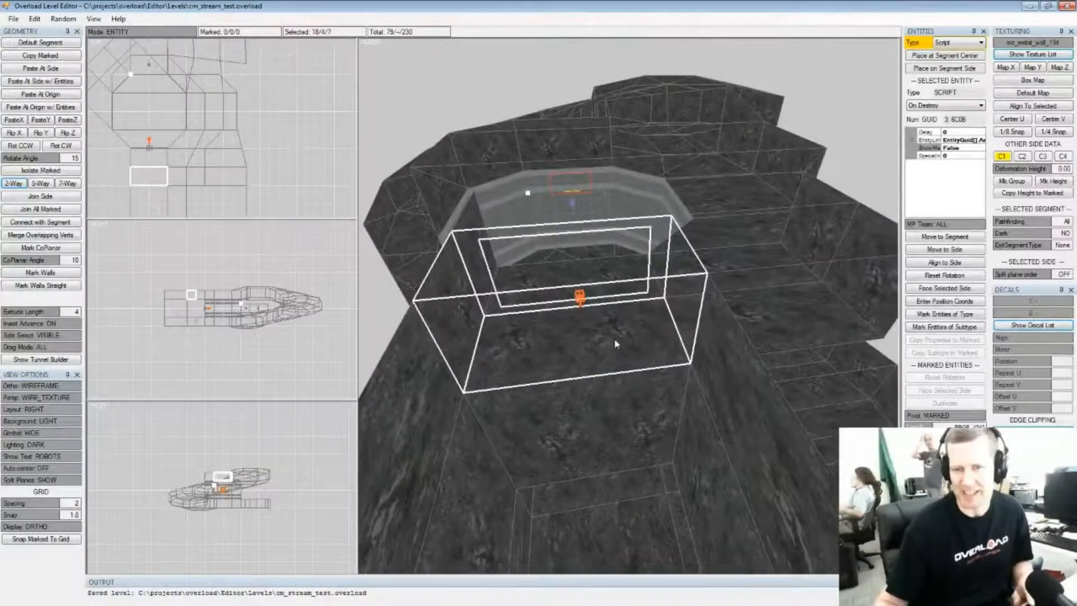
pyautogui.click(943, 44)
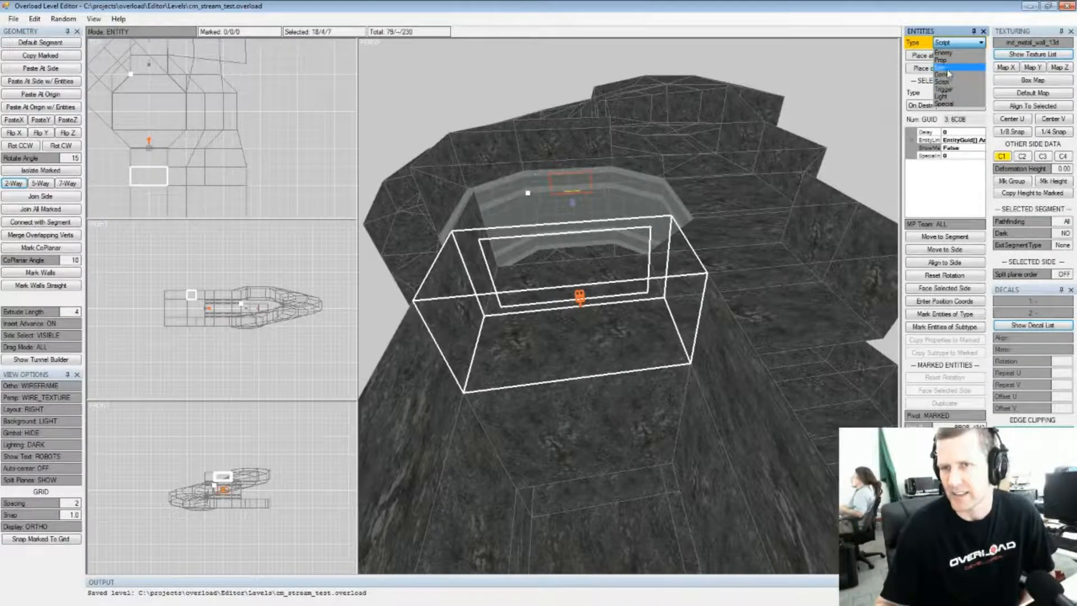
pyautogui.click(947, 69)
pyautogui.click(945, 105)
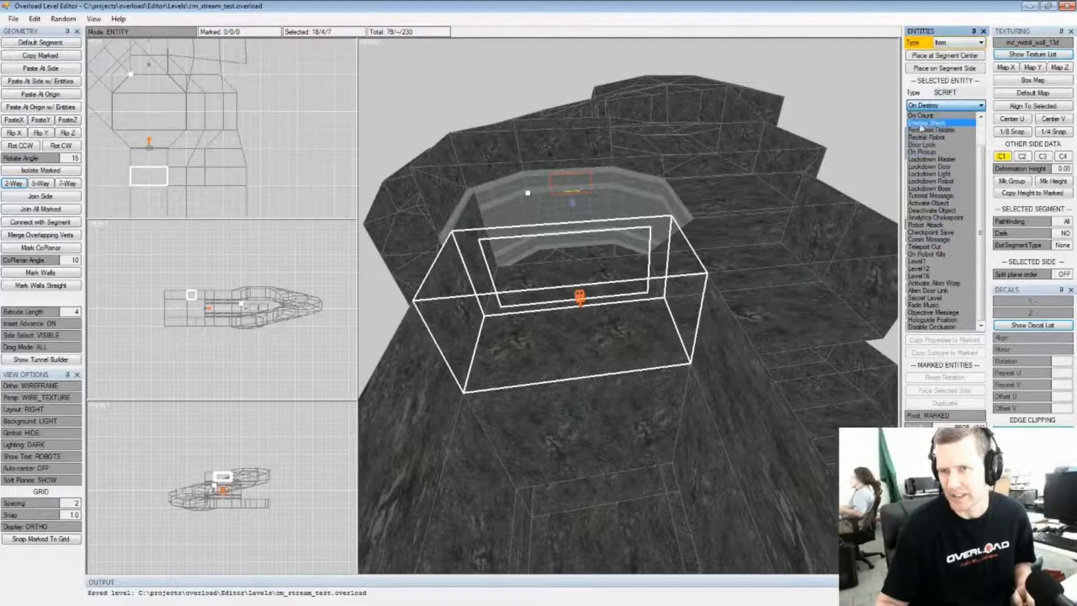
pyautogui.click(938, 61)
pyautogui.click(939, 58)
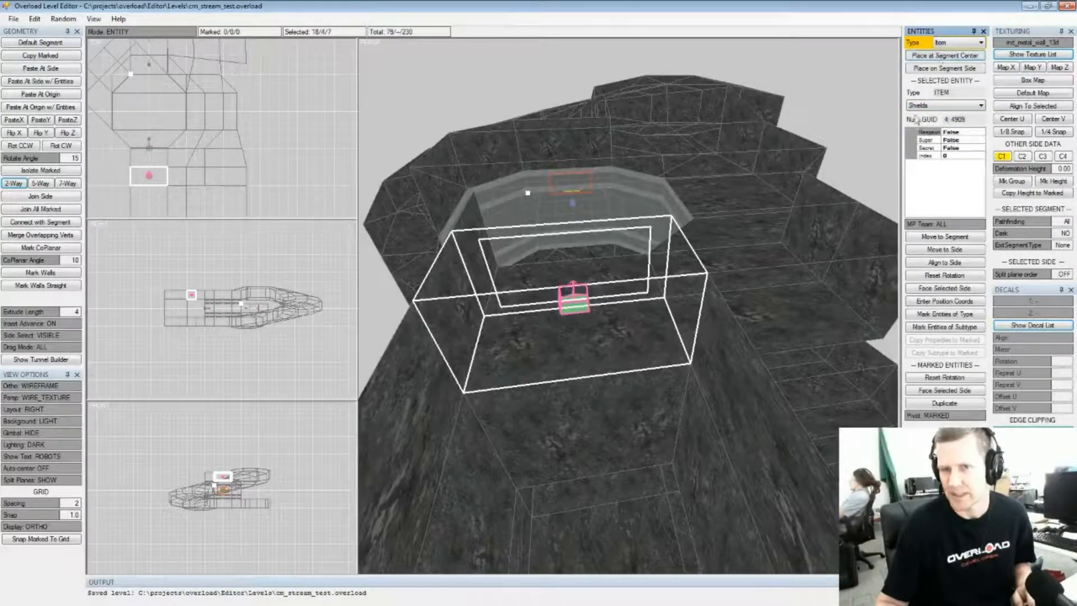
pyautogui.click(949, 106)
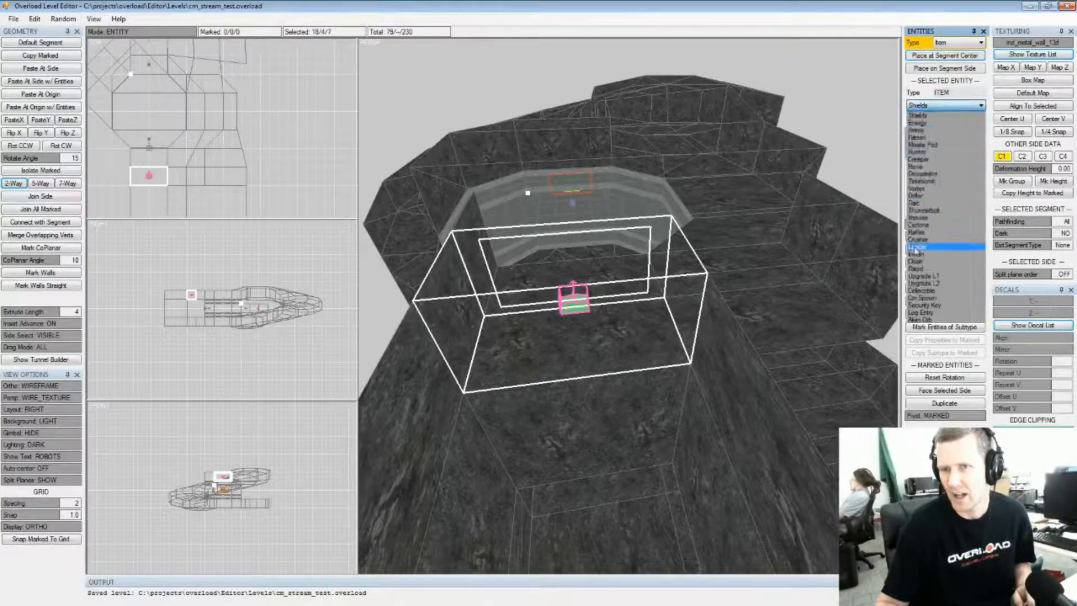
pyautogui.click(920, 298)
# Place two more Cm Spawn items, one in the upper rock segment near the door and one in the lower-layer rock segment
pyautogui.moveTo(587, 287); pyautogui.dragTo(587, 229, button='right')
pyautogui.click(586, 229)
pyautogui.click(944, 56)
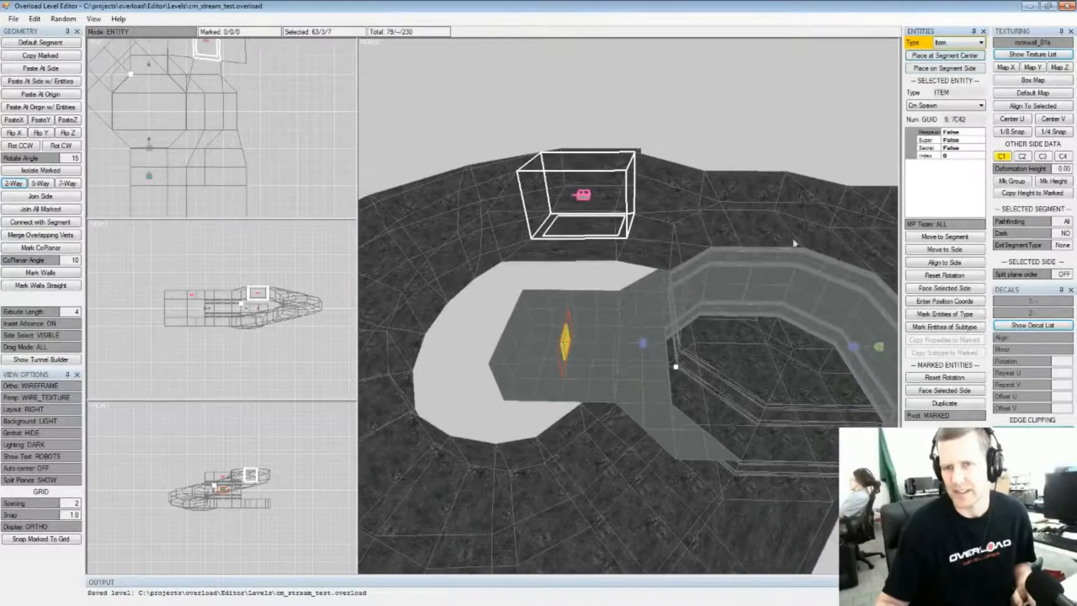
pyautogui.moveTo(813, 303); pyautogui.dragTo(706, 294, button='right')
pyautogui.click(668, 334)
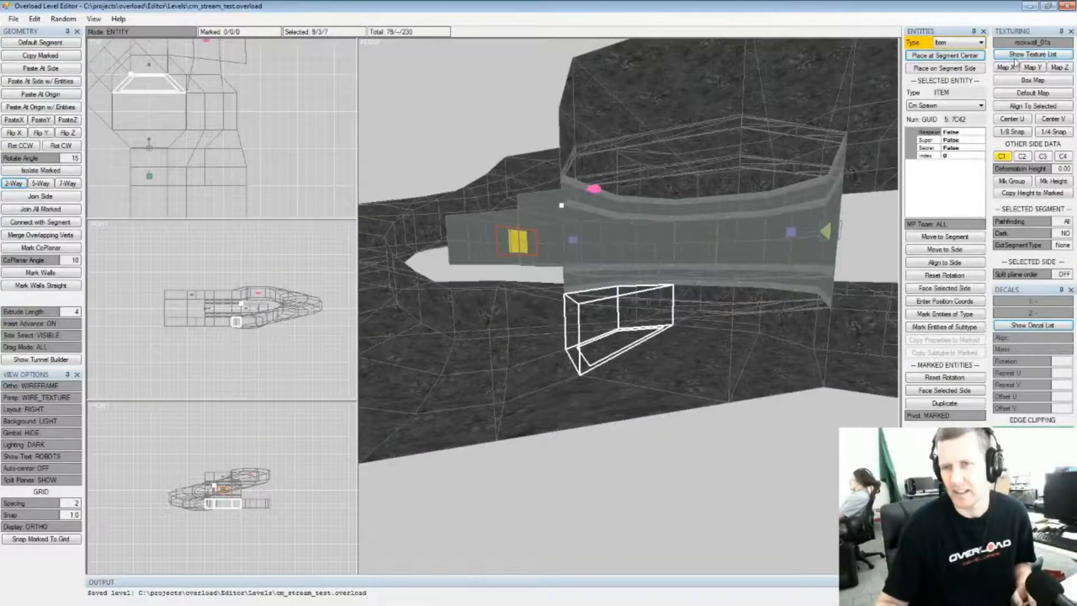
# Place a Special entity at the center of the upper-layer segment beside the Cm Spawn and set its subtype to Player Start
pyautogui.moveTo(620, 219); pyautogui.dragTo(680, 304, button='right')
pyautogui.click(831, 288)
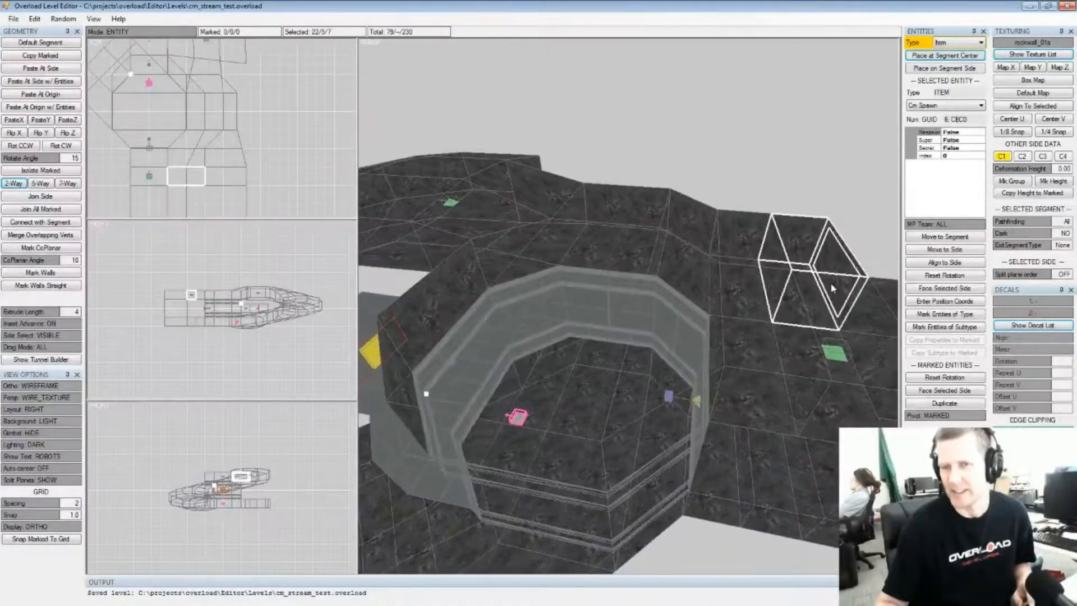
pyautogui.click(868, 233)
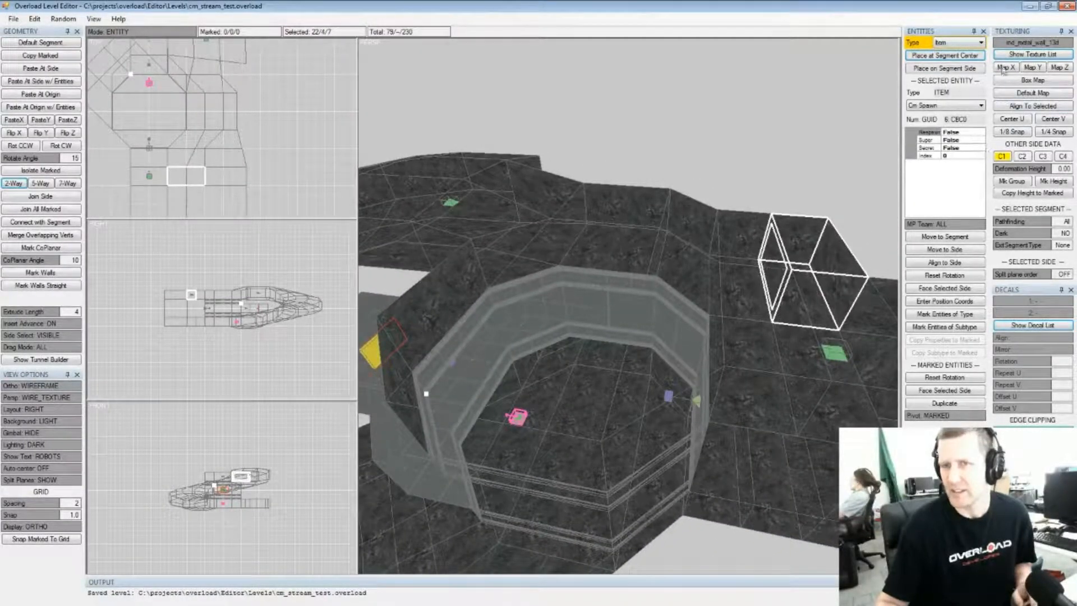
pyautogui.click(957, 43)
pyautogui.click(947, 104)
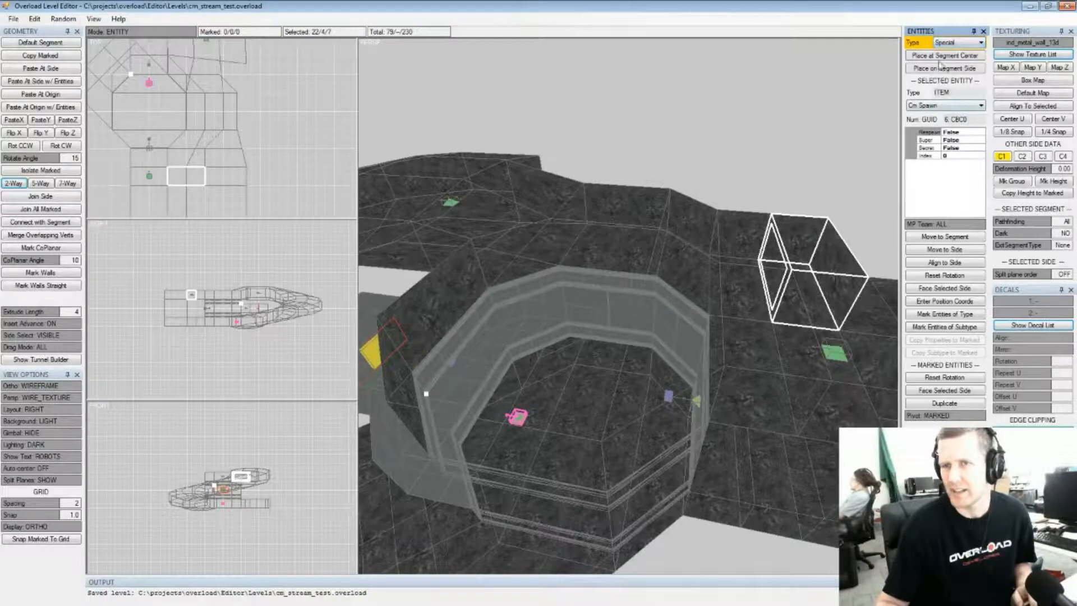
pyautogui.click(945, 55)
pyautogui.click(934, 106)
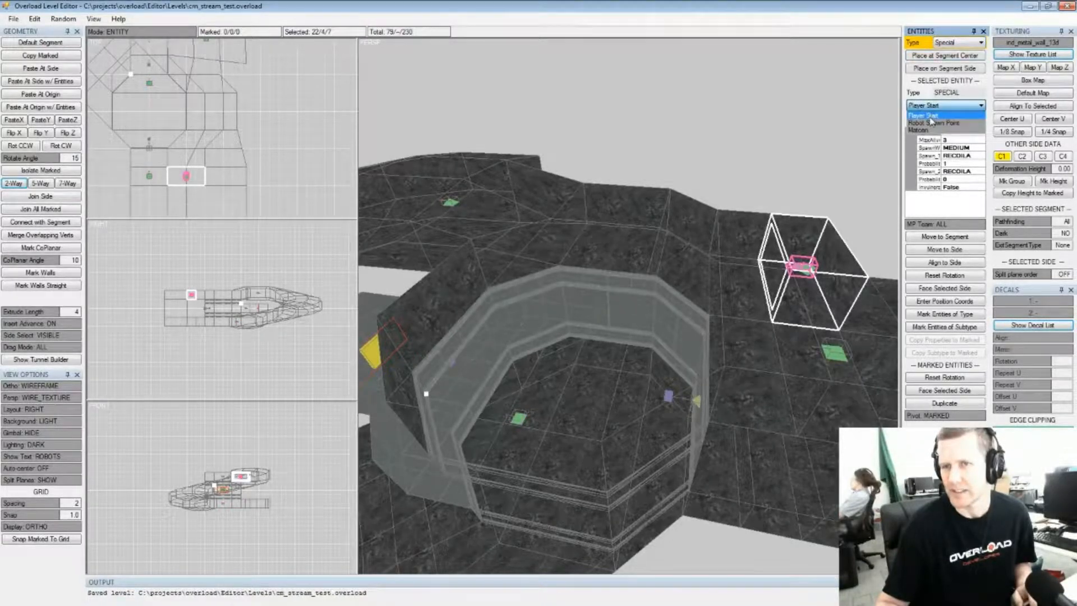
pyautogui.click(923, 115)
# Place another Special entity at the center of the upper rock segment alongside the room and set its subtype to Robot Spawn Point
pyautogui.moveTo(645, 247)
pyautogui.mouseDown(button='right')
pyautogui.moveTo(712, 255)
pyautogui.moveTo(658, 242)
pyautogui.mouseUp(button='right')
pyautogui.click(655, 236)
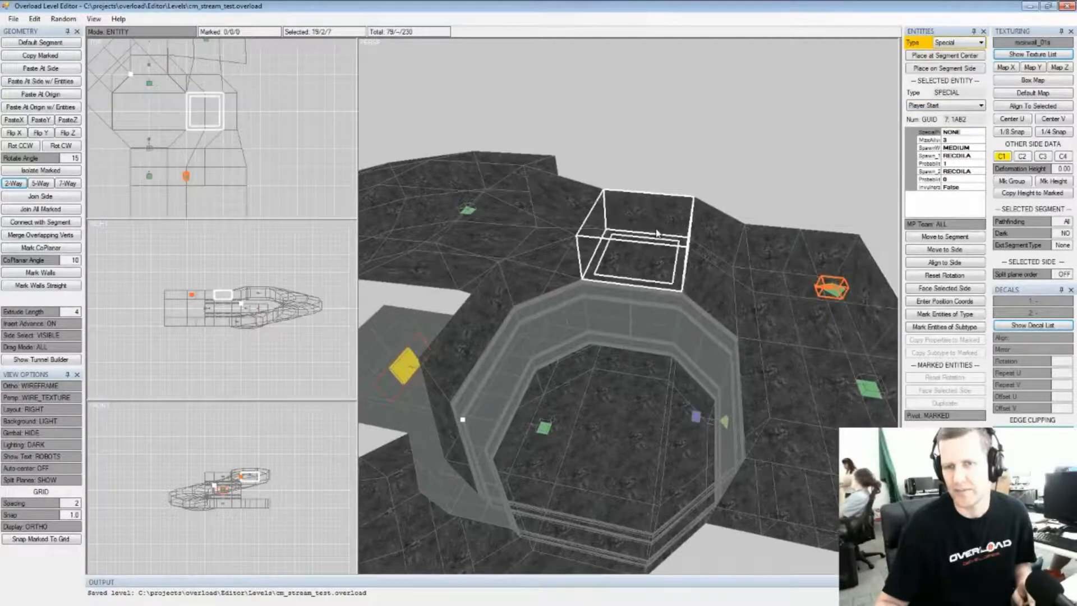
pyautogui.click(968, 56)
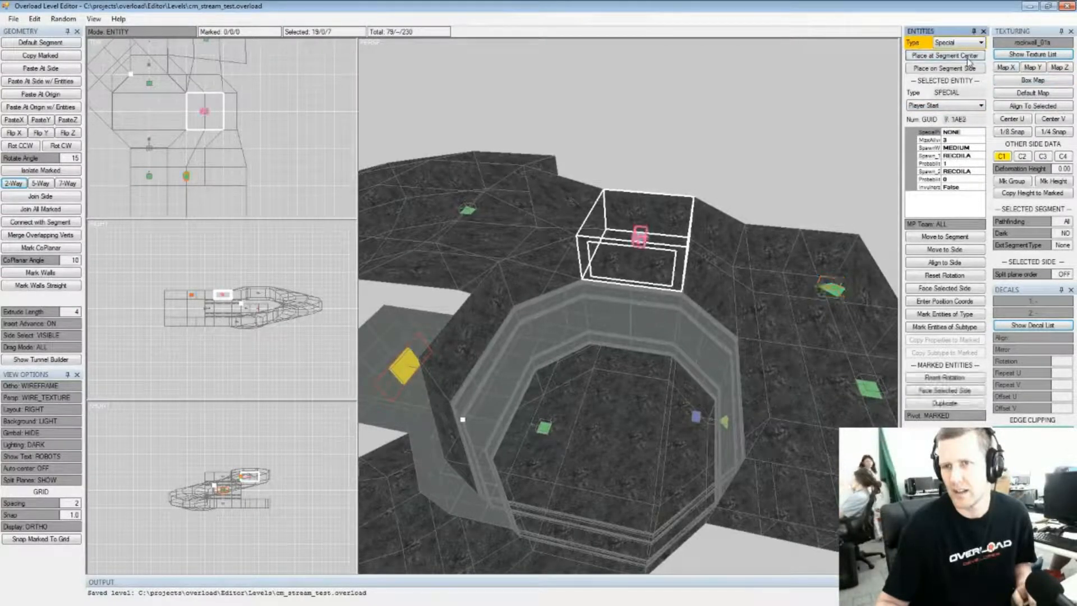
pyautogui.click(946, 106)
pyautogui.click(936, 123)
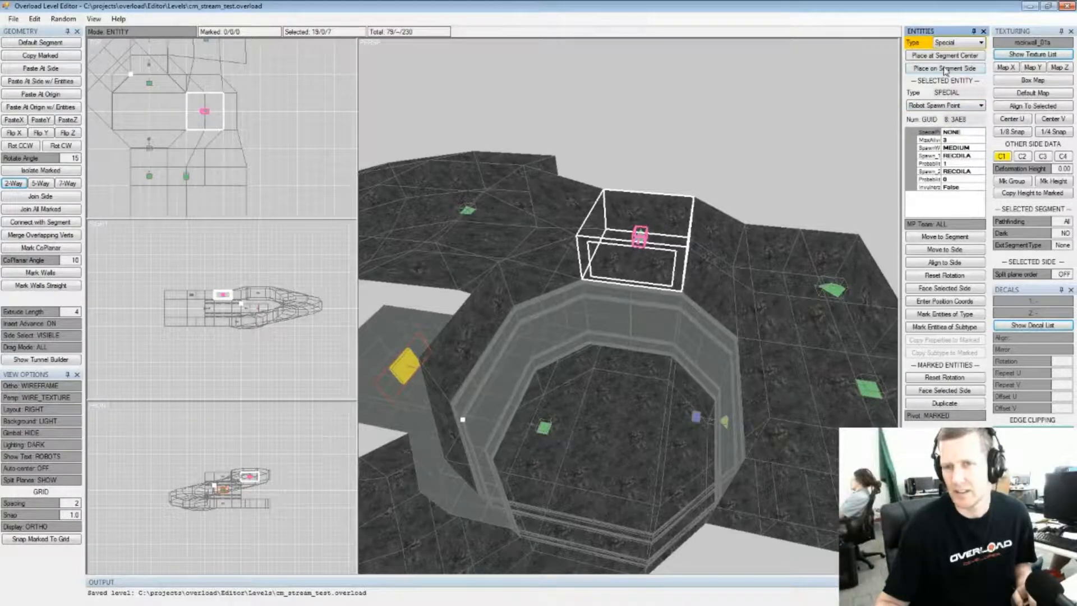
# Place two more Robot Spawn Points at segment centers, one in the far rock segment and one in the lower-layer end segment
pyautogui.moveTo(693, 284); pyautogui.dragTo(570, 262, button='right')
pyautogui.scroll(5, 857, 184)
pyautogui.scroll(-5, 857, 184)
pyautogui.click(525, 194)
pyautogui.click(524, 194)
pyautogui.click(956, 56)
pyautogui.moveTo(808, 258); pyautogui.dragTo(864, 314, button='right')
pyautogui.click(870, 321)
pyautogui.click(873, 321)
pyautogui.click(942, 56)
pyautogui.moveTo(730, 253); pyautogui.dragTo(678, 242, button='right')
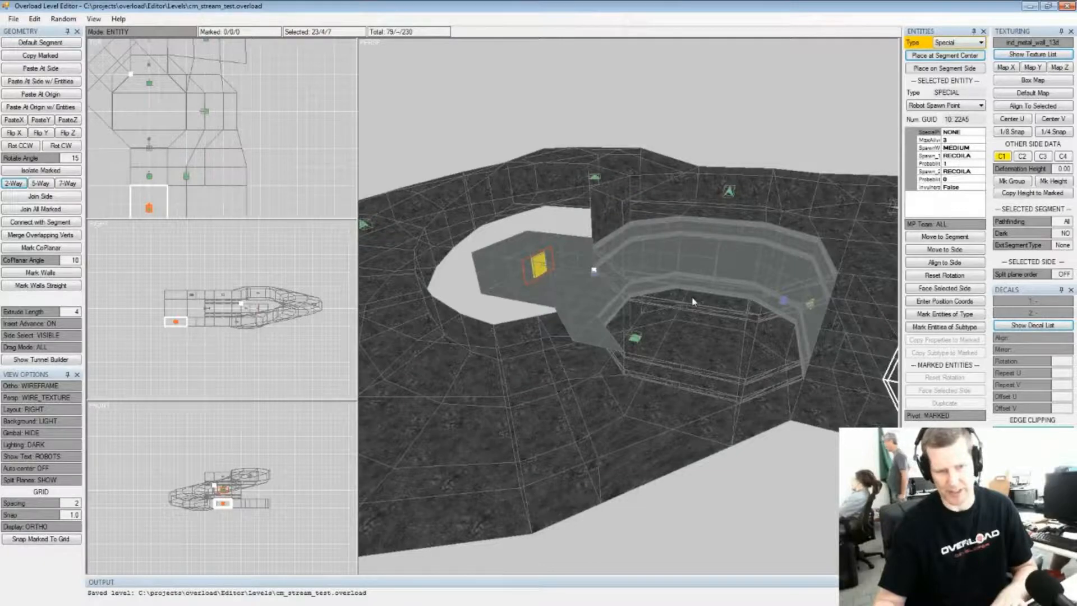
# Select the On Destroy script entity near the switch and examine its properties and the room around it
pyautogui.moveTo(693, 302); pyautogui.dragTo(662, 307, button='right')
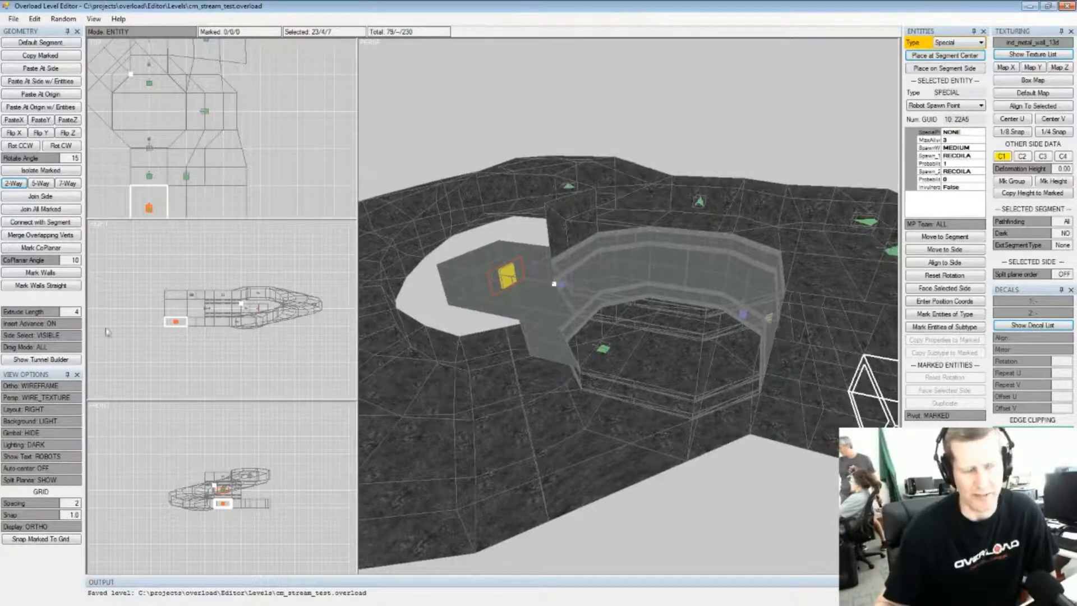
pyautogui.scroll(5, 602, 303)
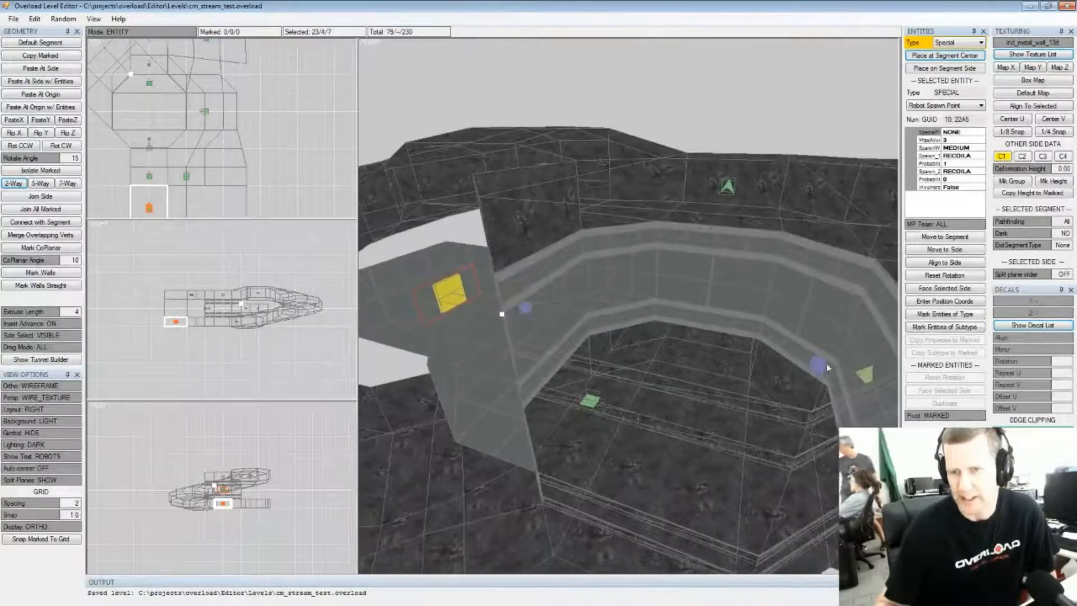
pyautogui.click(821, 368)
pyautogui.moveTo(821, 369); pyautogui.dragTo(792, 351, button='right')
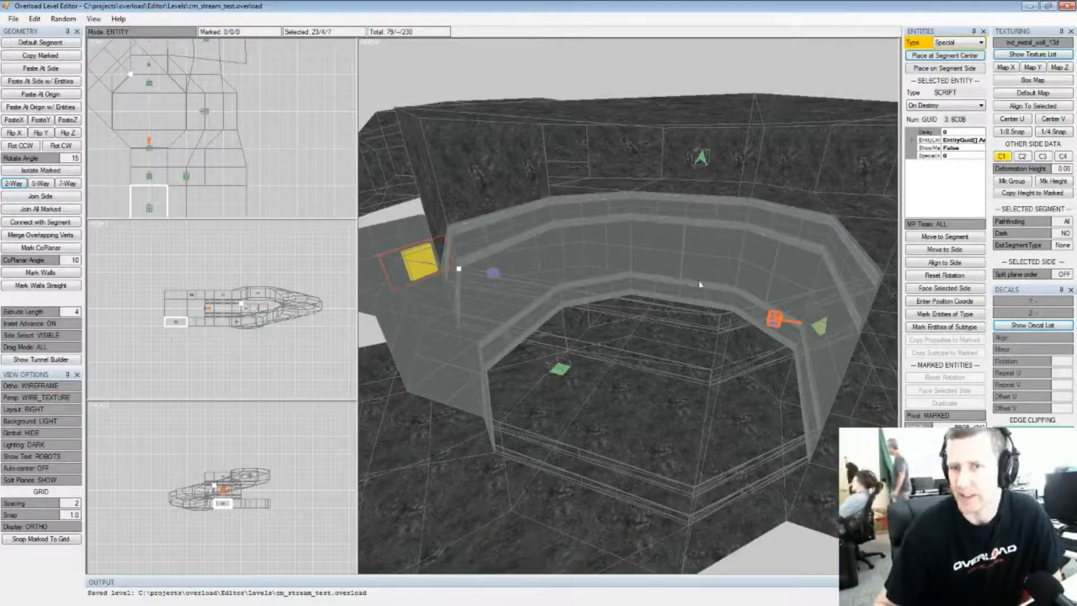
pyautogui.moveTo(722, 258)
pyautogui.mouseDown(button='middle')
pyautogui.moveTo(702, 269)
pyautogui.moveTo(729, 246)
pyautogui.moveTo(719, 255)
pyautogui.mouseUp(button='middle')
pyautogui.scroll(2, 698, 268)
pyautogui.scroll(-2, 729, 246)
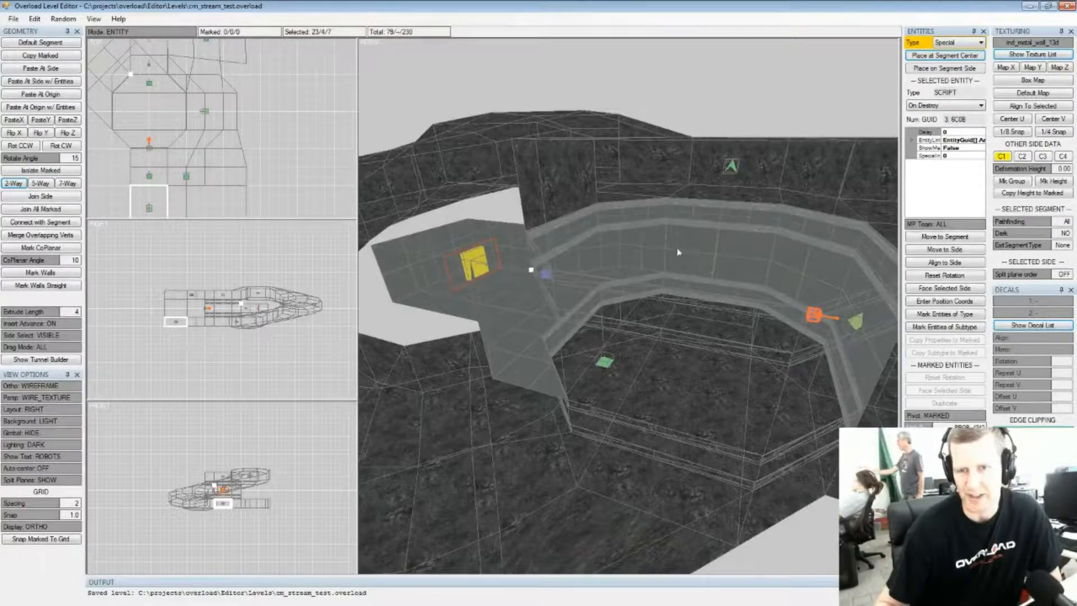
pyautogui.moveTo(678, 252); pyautogui.dragTo(695, 257, button='middle')
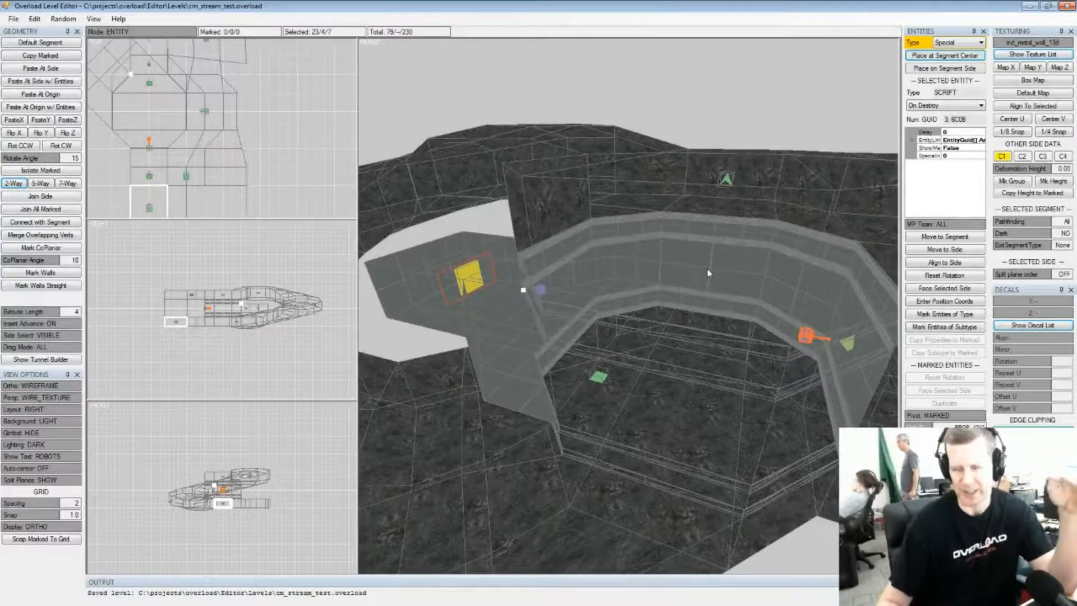
# Inspect the wall sides of the inner room and door passage, plus the rock sides of the lower-layer segments
pyautogui.click(708, 274)
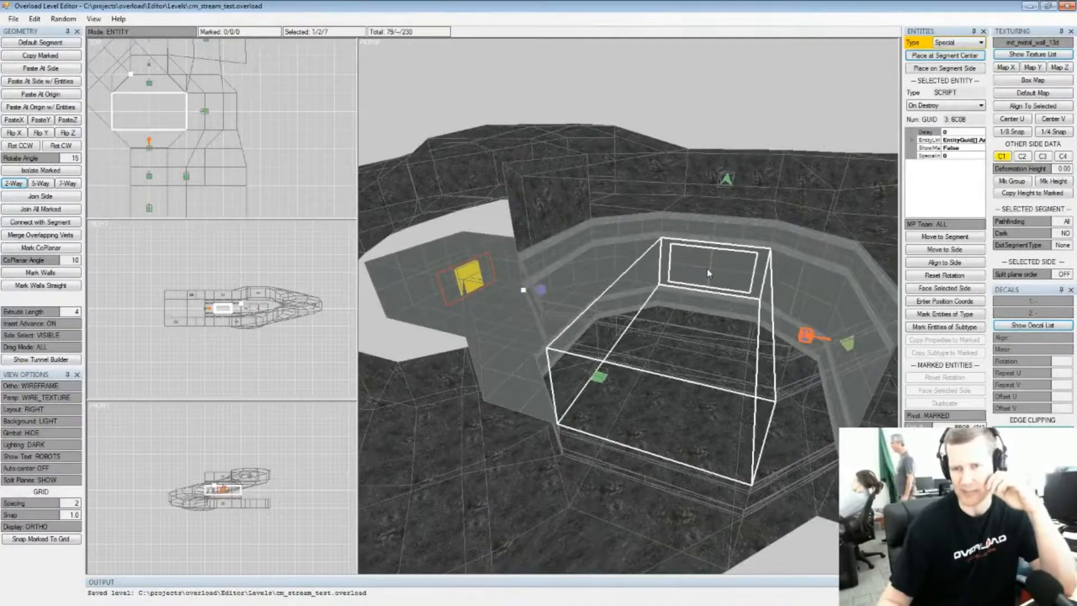
pyautogui.click(818, 306)
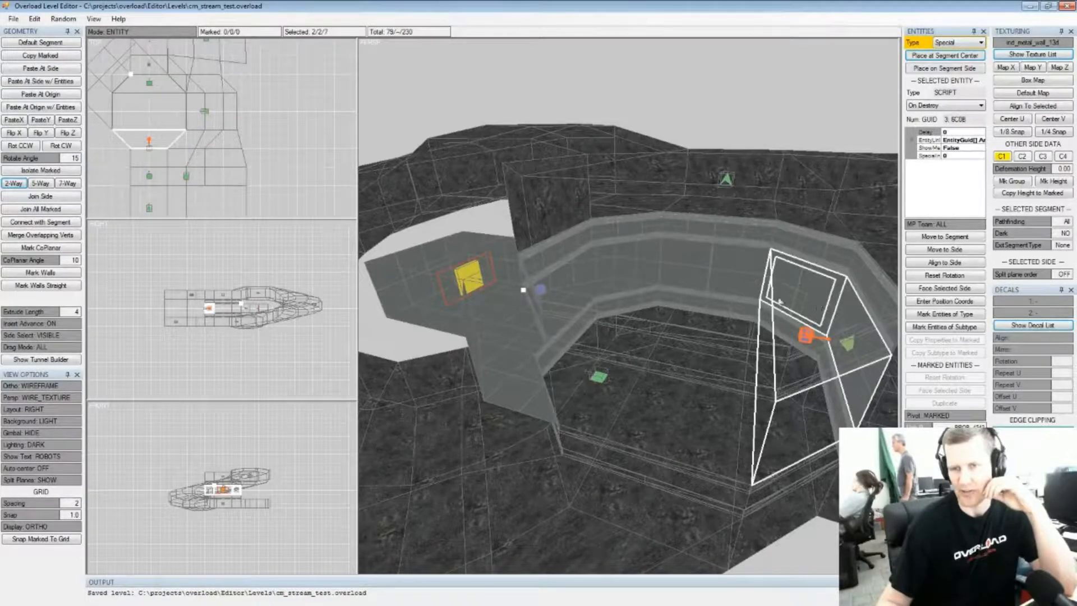
pyautogui.click(618, 259)
pyautogui.click(699, 273)
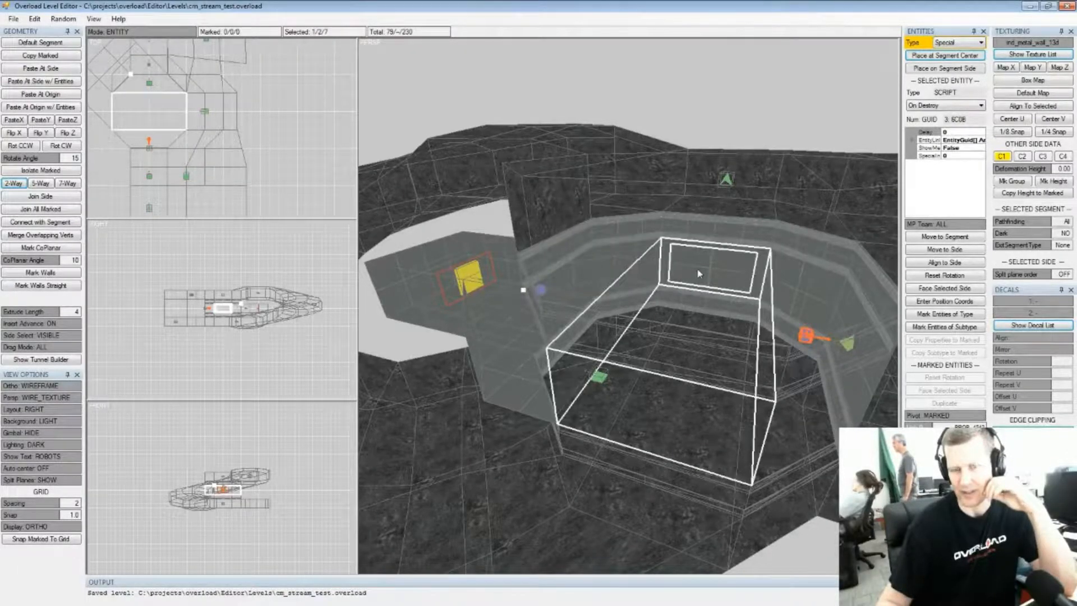
pyautogui.click(564, 278)
pyautogui.click(502, 276)
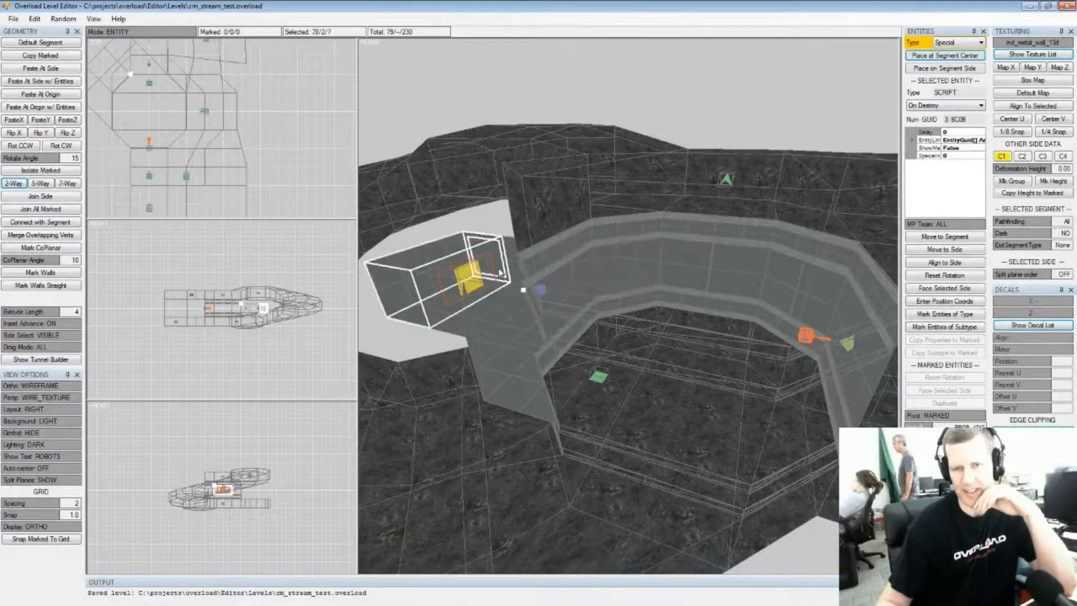
pyautogui.click(511, 274)
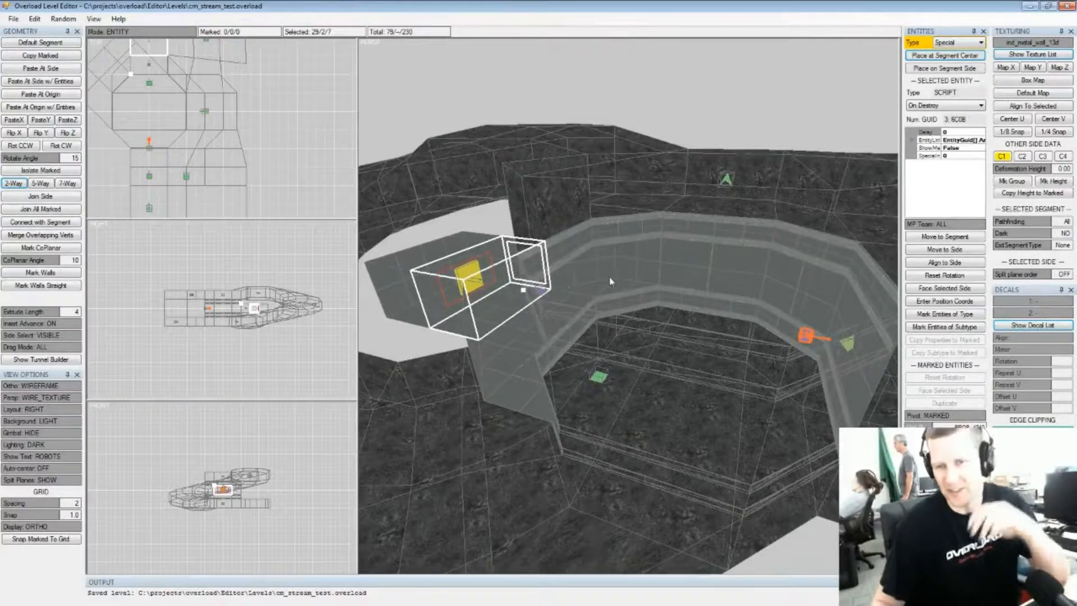
pyautogui.click(716, 270)
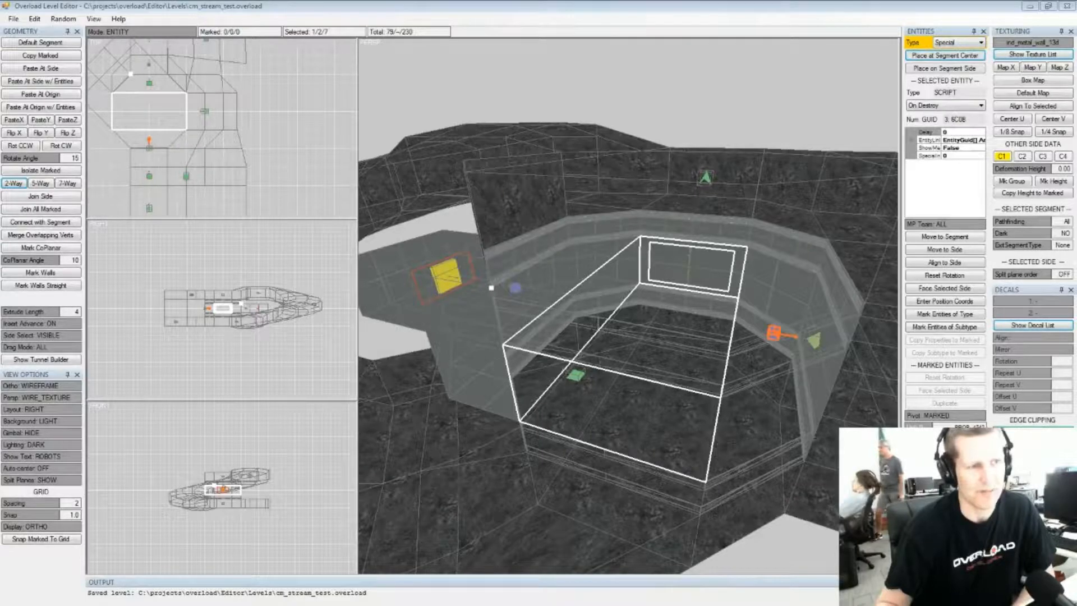
pyautogui.click(650, 440)
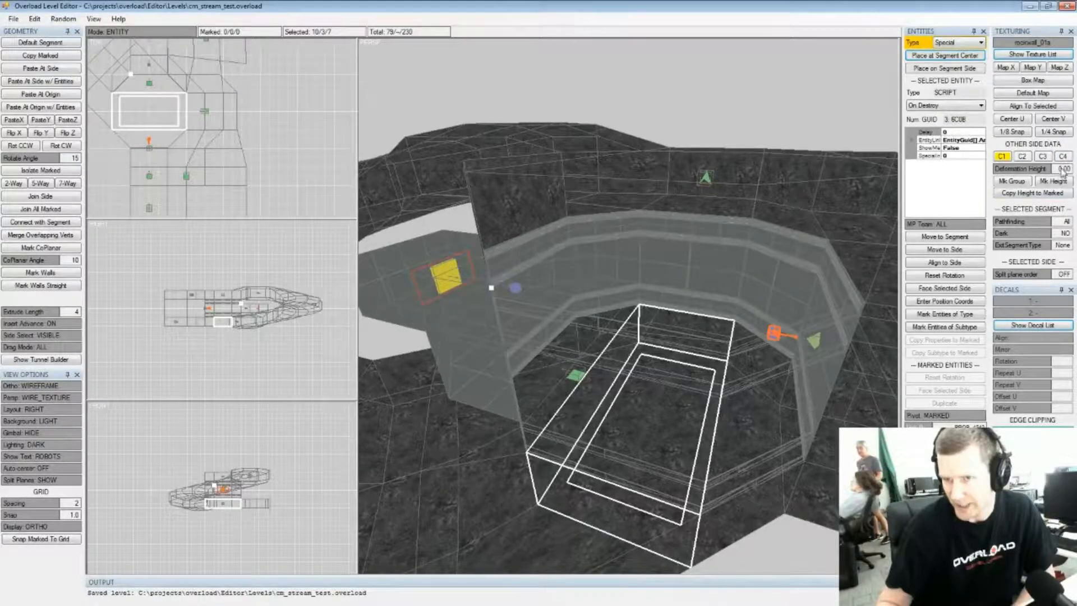
pyautogui.click(749, 464)
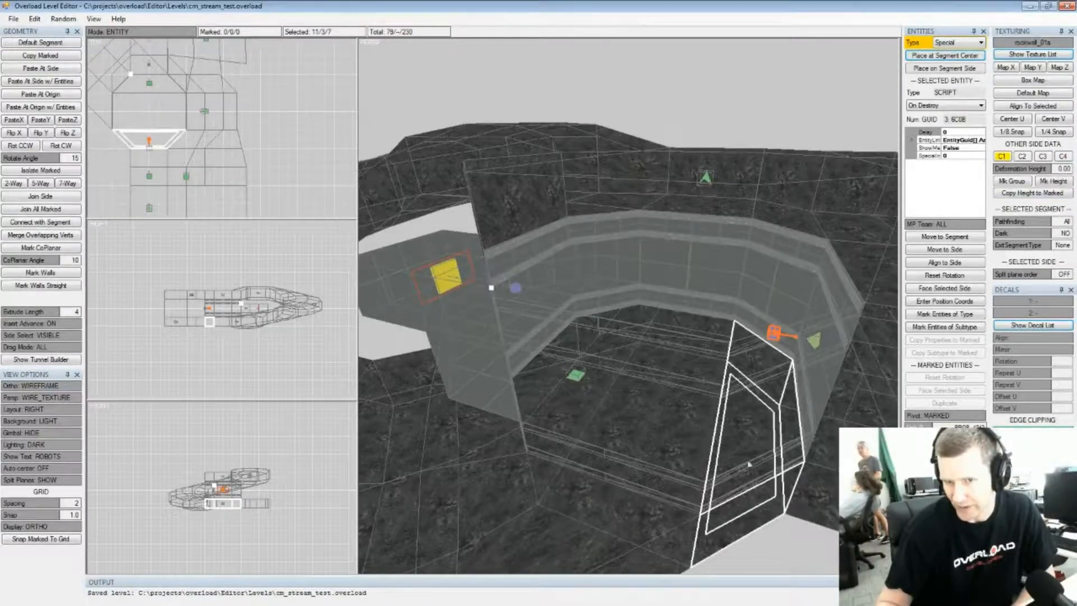
pyautogui.click(829, 465)
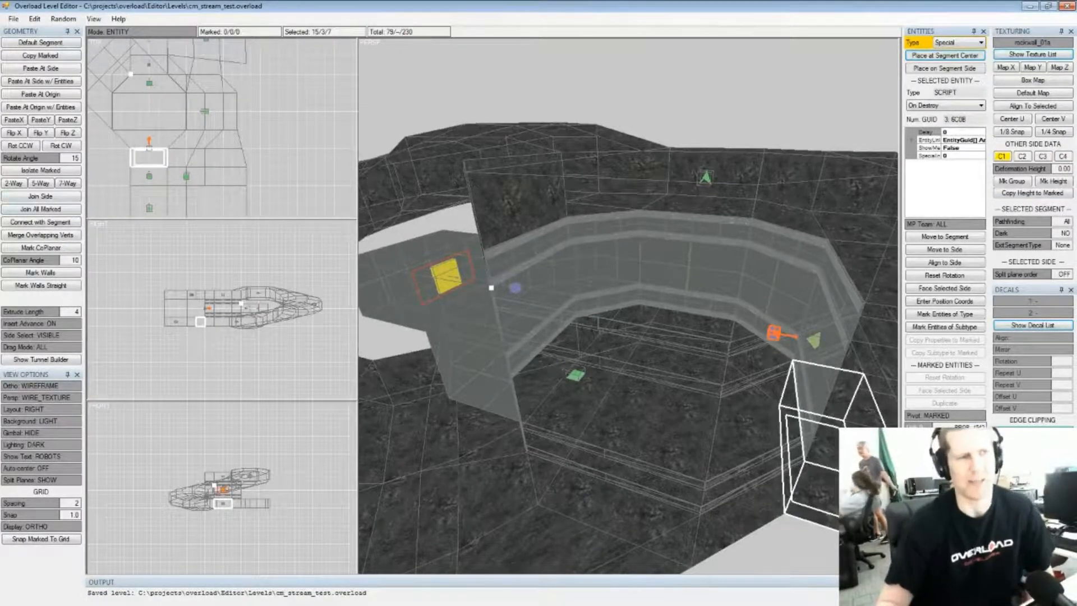
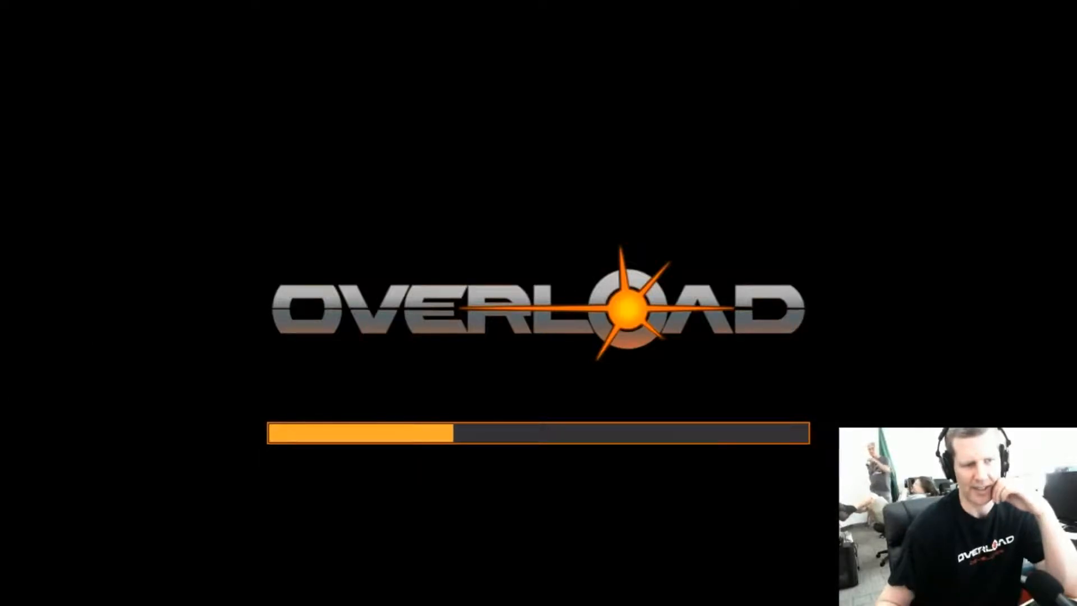
# Switch back to the Overload Level Editor and export the level for Challenge Mode as cm_stream_test.cm in ProgramData\Revival\Overload
pyautogui.hotkey('alt', 'Tab')
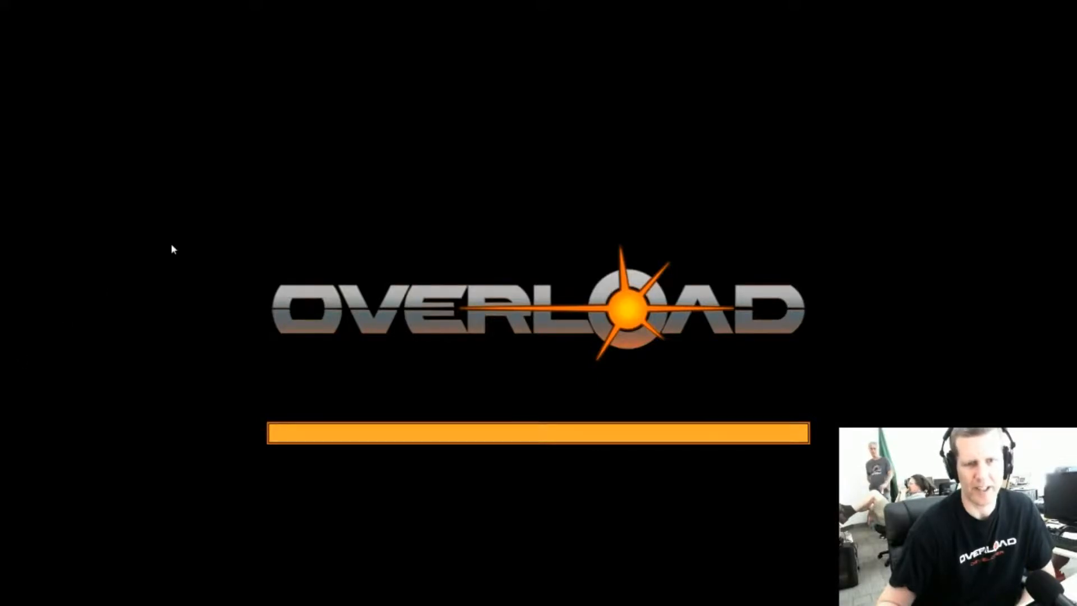
pyautogui.hotkey('alt', 'Tab')
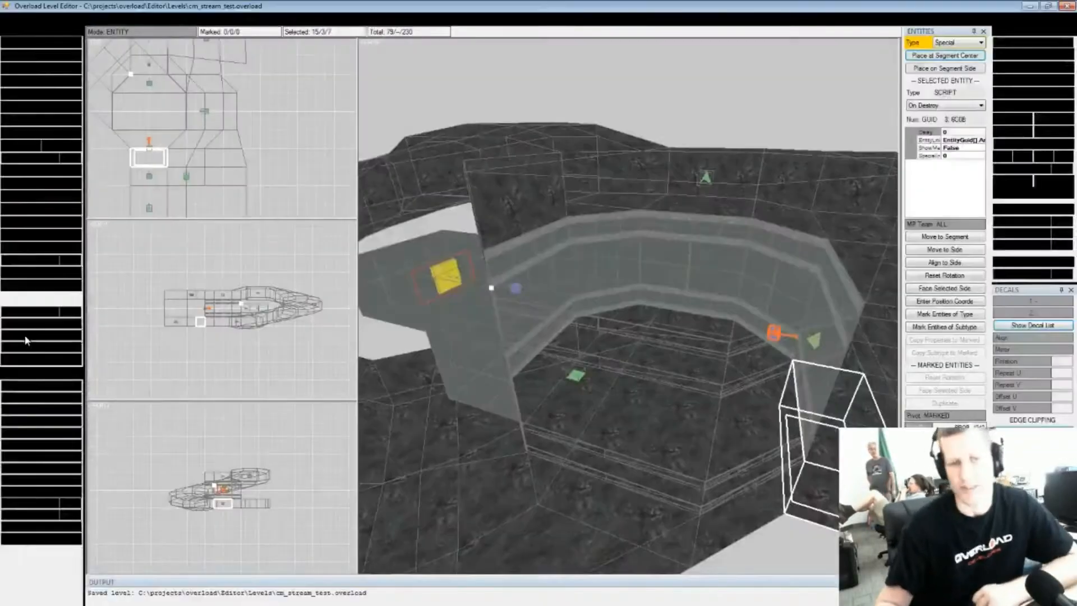
pyautogui.click(13, 19)
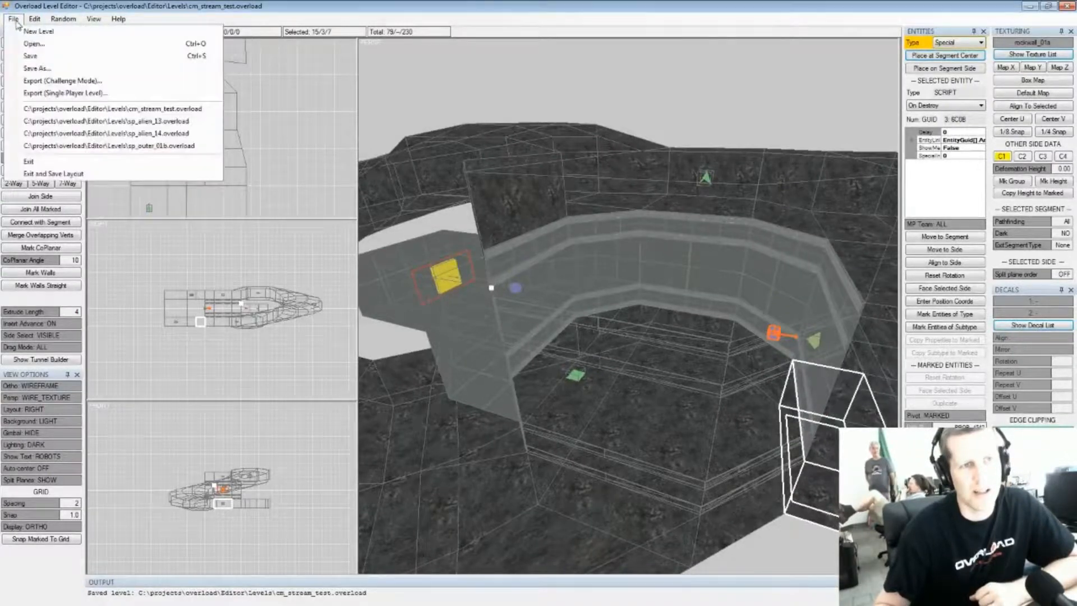
pyautogui.click(49, 82)
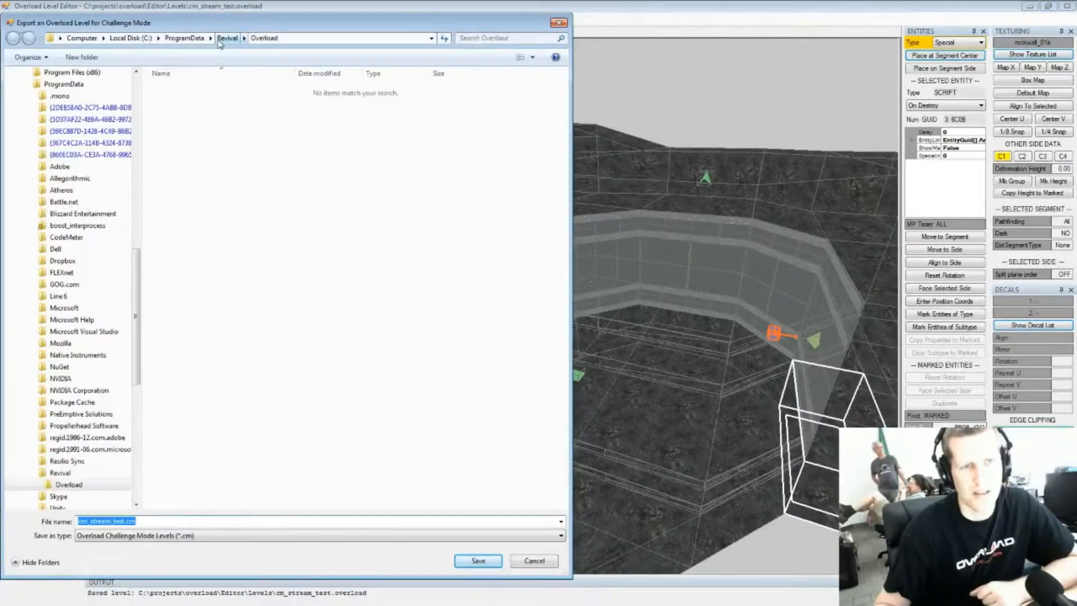
pyautogui.click(478, 561)
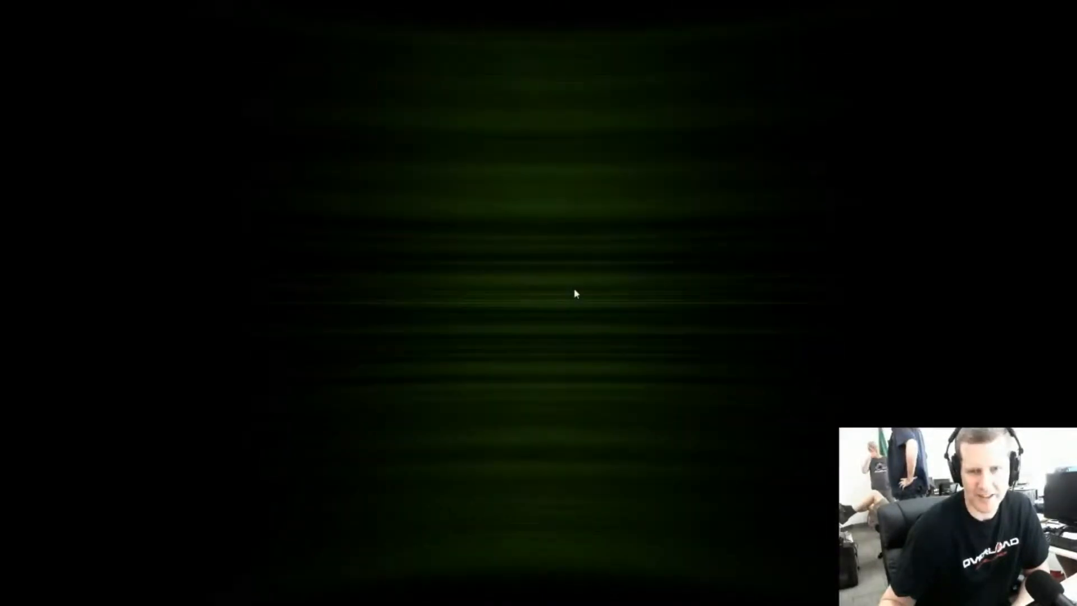
# Switch to the Overload game, look through the Challenge Mode level list for the exported level, and return to the main menu
pyautogui.click(577, 281)
pyautogui.scroll(-1, 786, 252)
pyautogui.scroll(1, 814, 247)
pyautogui.scroll(-1, 820, 245)
pyautogui.scroll(1, 828, 242)
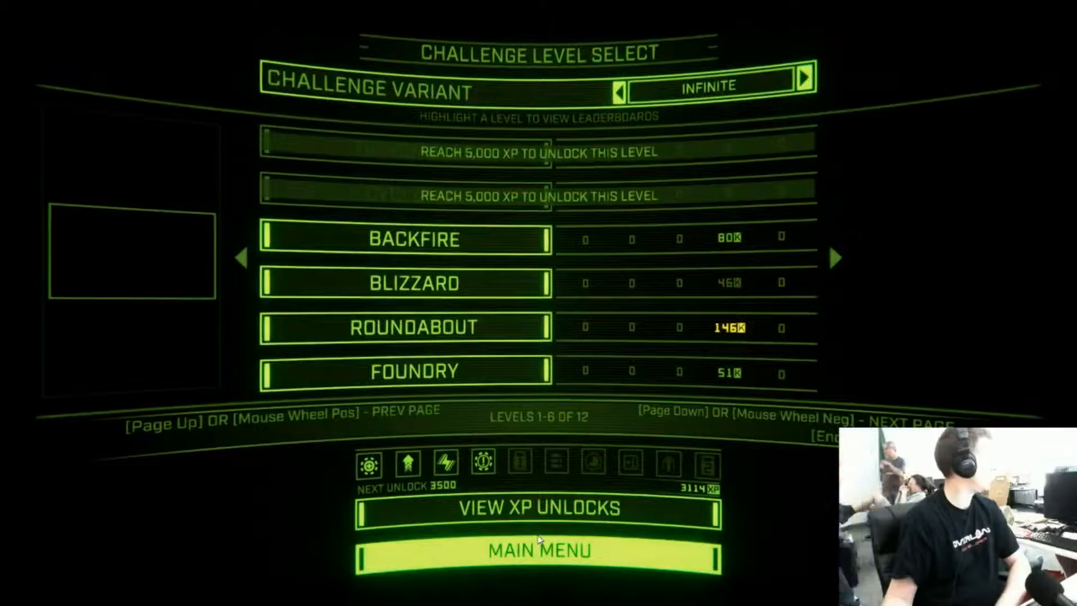
pyautogui.click(538, 540)
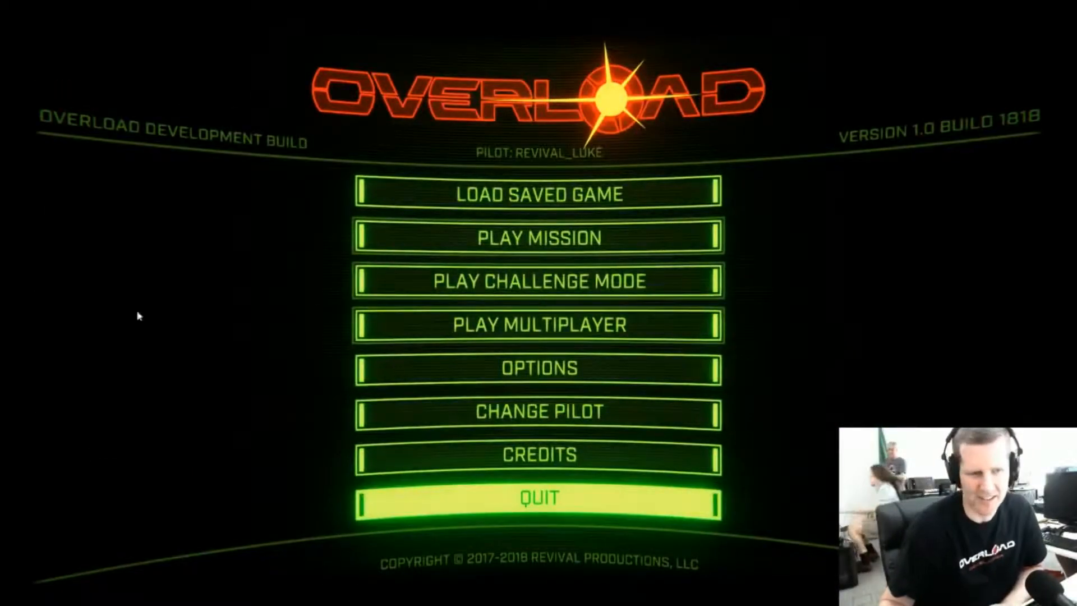
pyautogui.hotkey('alt', 'Tab')
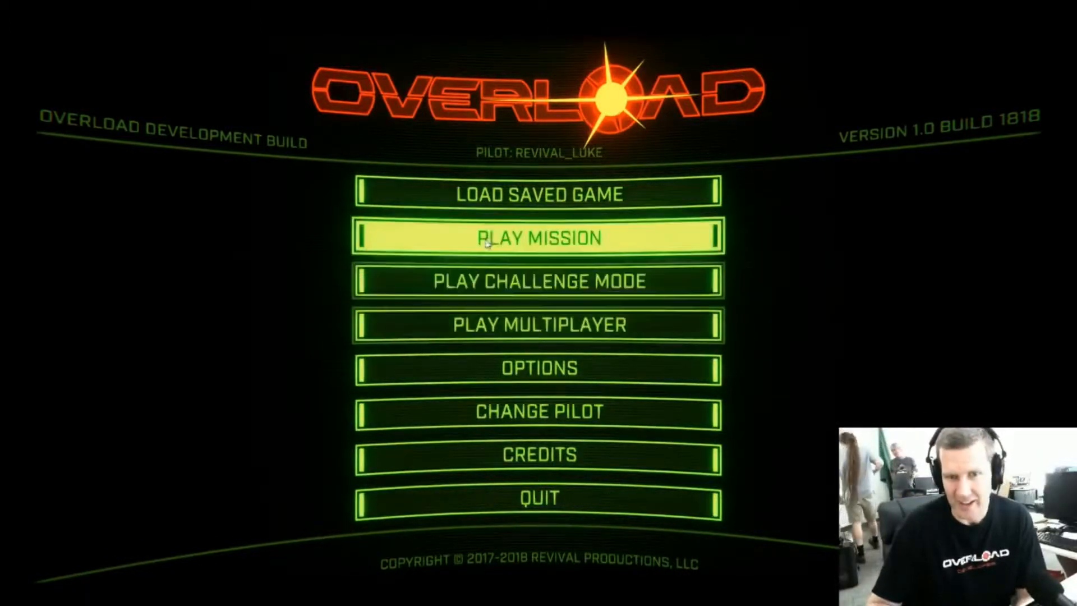
# Start the custom level from the last page of the Challenge Mode level list with the Infinite variant on Trainee difficulty
pyautogui.click(589, 294)
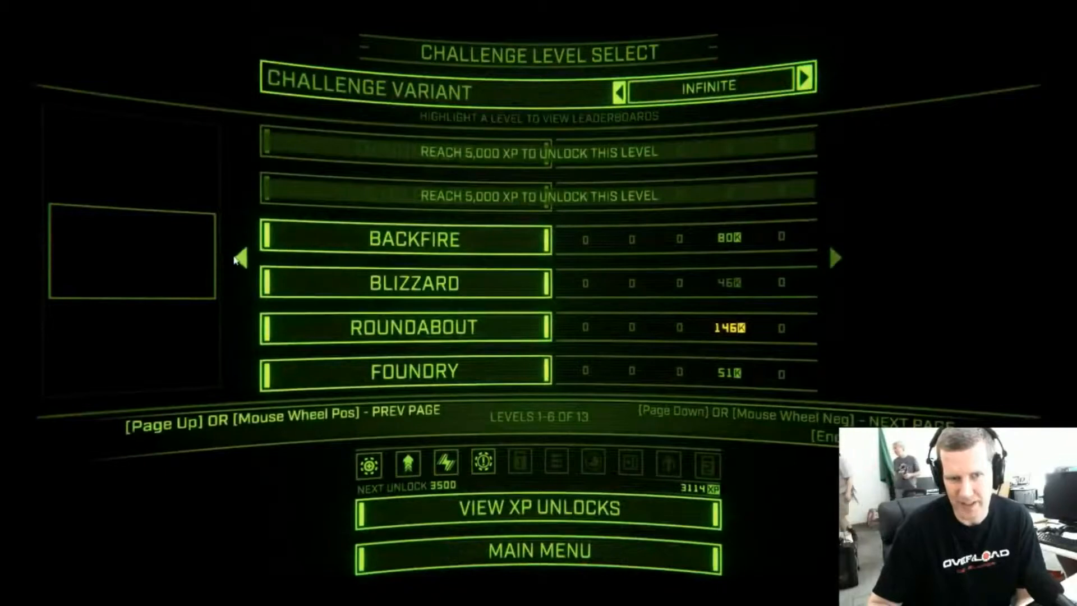
pyautogui.click(240, 258)
pyautogui.click(352, 157)
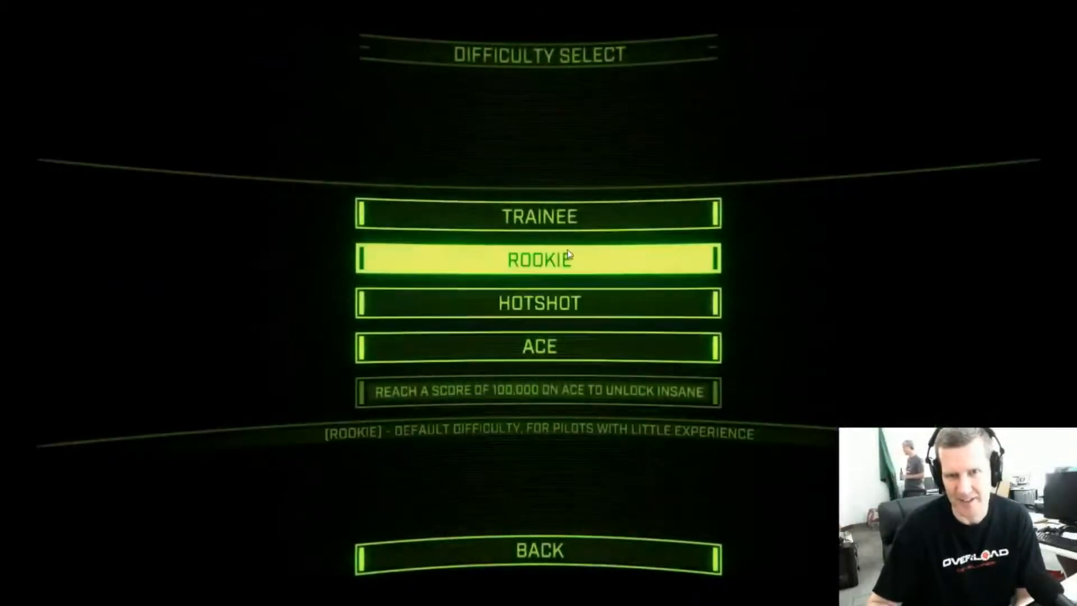
pyautogui.click(555, 225)
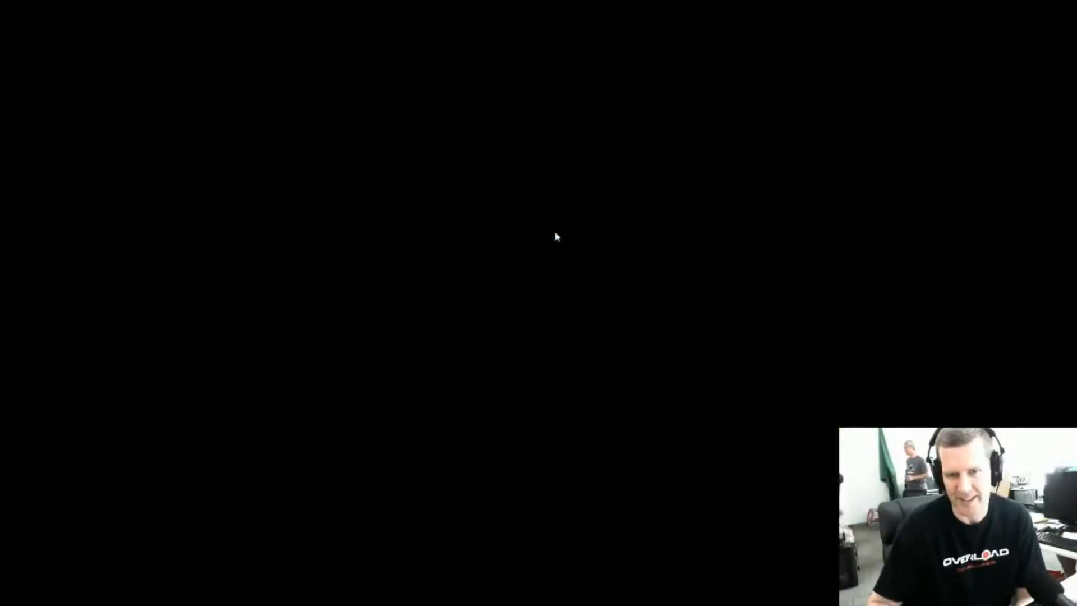
pyautogui.click(559, 523)
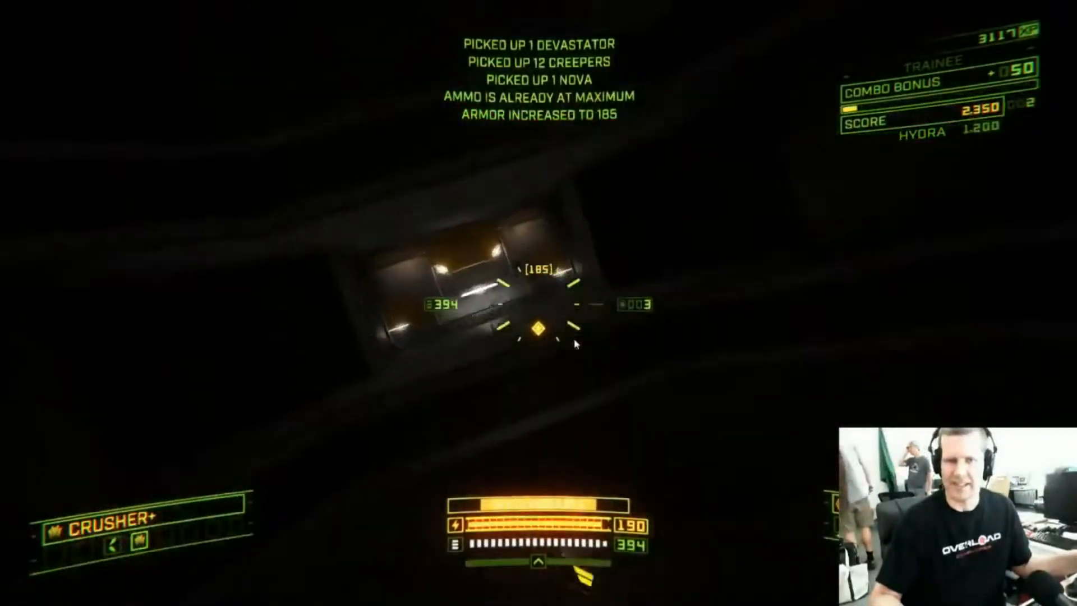
# Play-test the level by shooting the robots guarding the room and flying through the scripted door
pyautogui.click(575, 343)
pyautogui.click(575, 344)
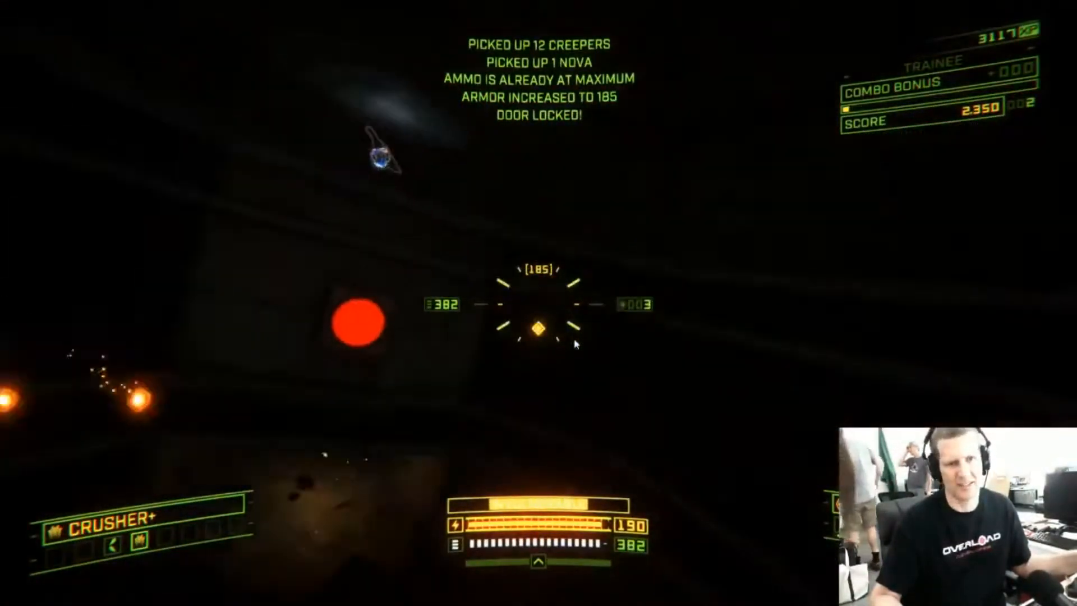
pyautogui.click(575, 344)
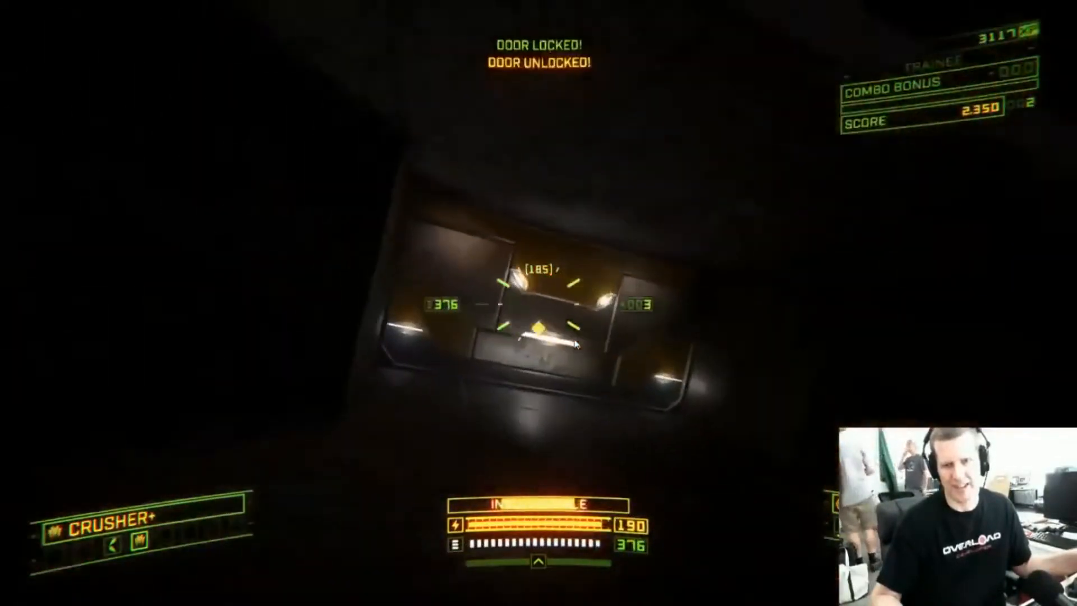
pyautogui.click(575, 344)
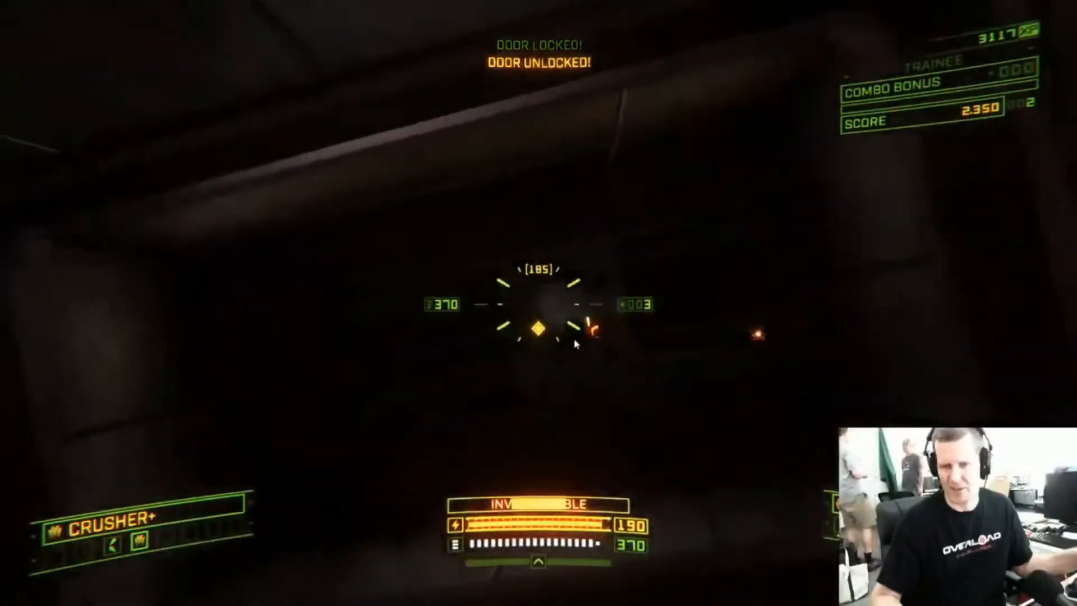
pyautogui.click(575, 344)
pyautogui.click(575, 344)
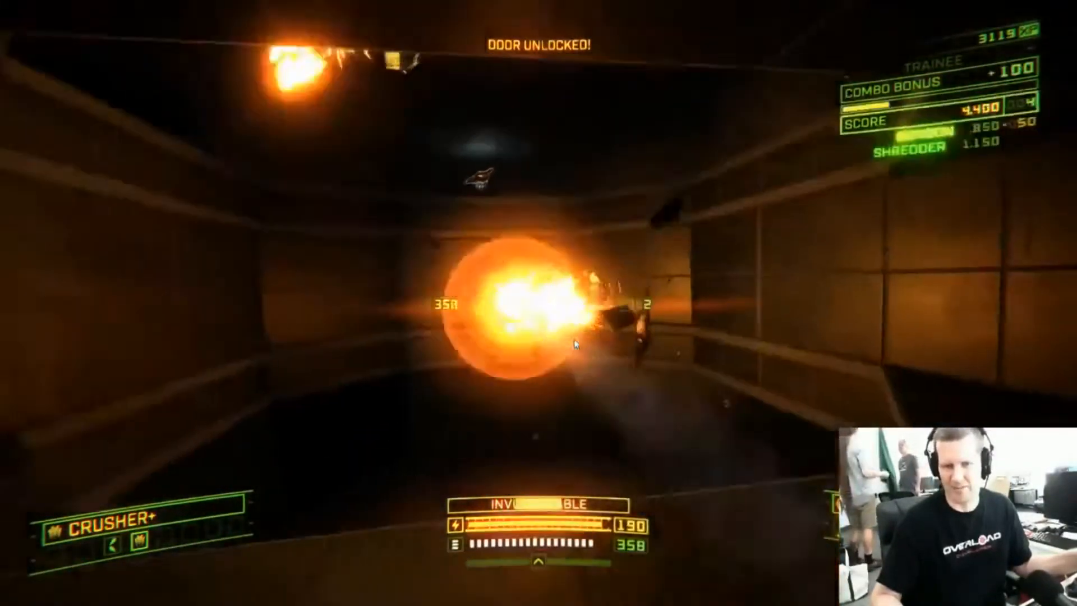
# Quit the play-test to the main menu and exit the game to return to the Overload Level Editor
pyautogui.press('Escape')
pyautogui.press('Down')
pyautogui.press('Down')
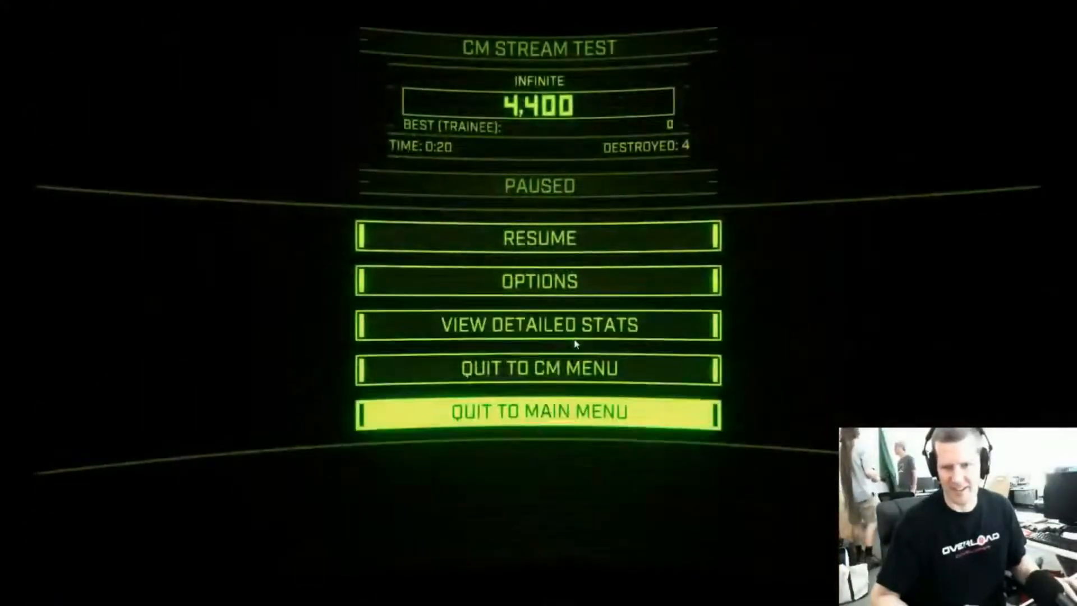
pyautogui.press('Return')
pyautogui.press('Up')
pyautogui.press('Return')
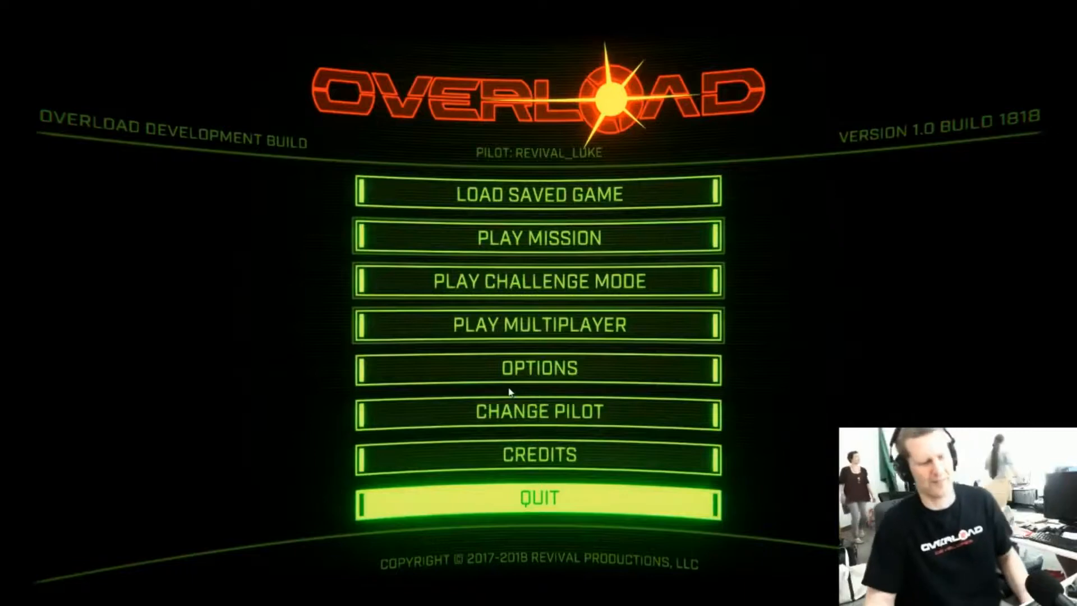
pyautogui.press('Return')
# Select the slanted wall side at the outer corner of the grey metal passage in the level
pyautogui.moveTo(669, 278); pyautogui.dragTo(771, 282, button='middle')
pyautogui.scroll(-3, 681, 289)
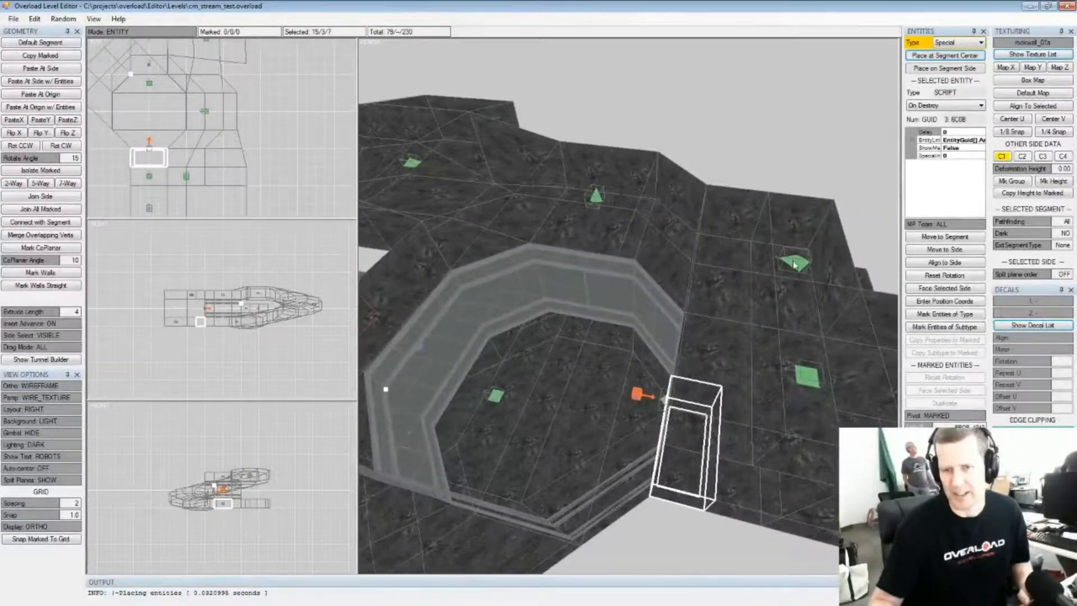
pyautogui.moveTo(755, 332); pyautogui.dragTo(688, 252, button='middle')
pyautogui.scroll(2, 724, 346)
pyautogui.scroll(-3, 712, 332)
pyautogui.click(583, 271)
pyautogui.press('Tab')
pyautogui.press('Tab')
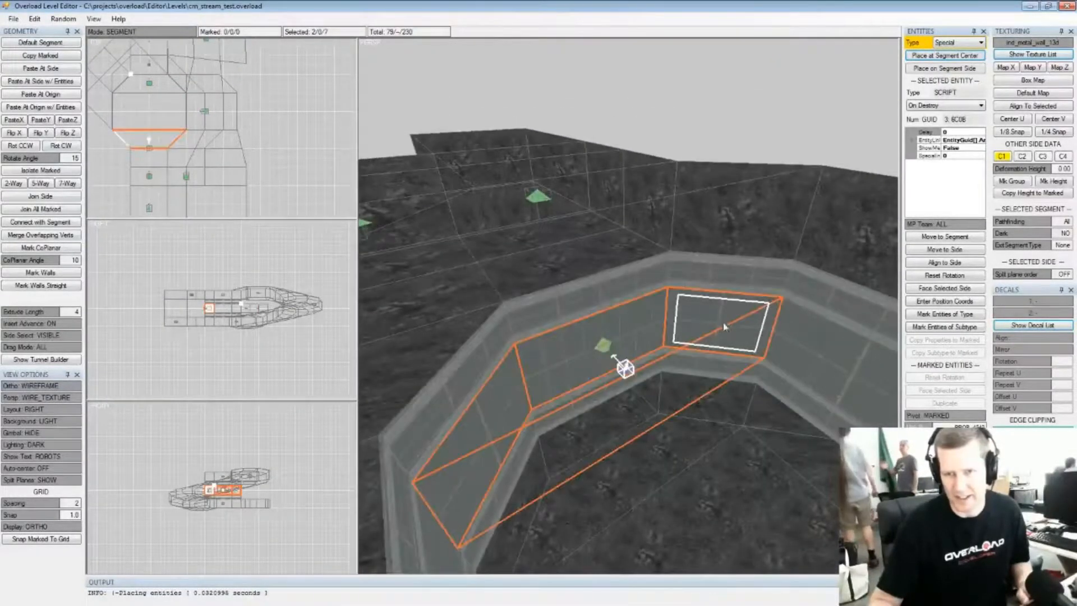
pyautogui.press('Insert')
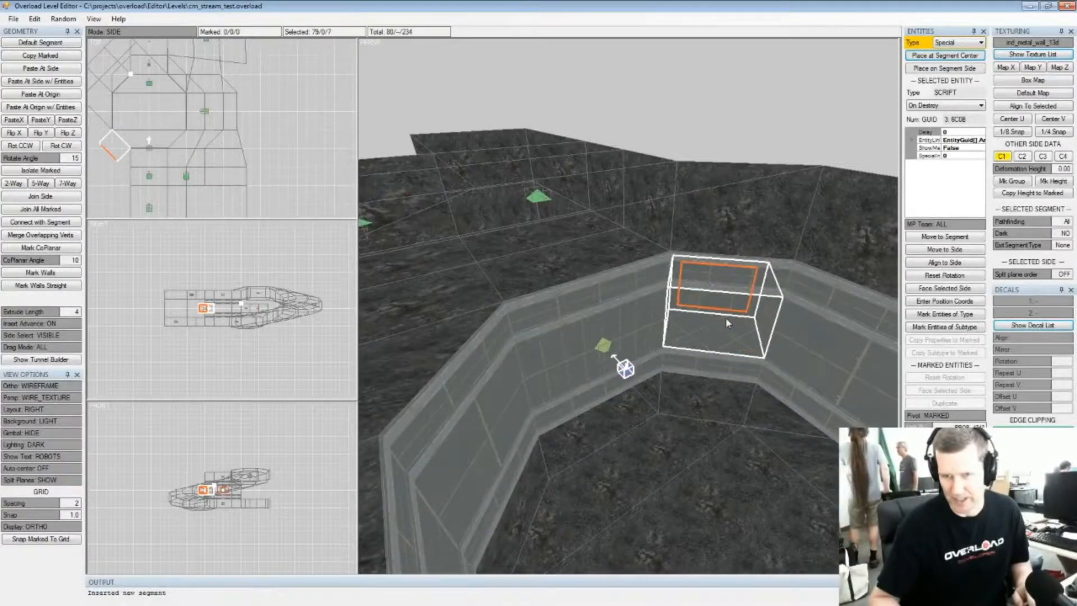
pyautogui.press('Insert')
pyautogui.moveTo(800, 323); pyautogui.dragTo(647, 296, button='middle')
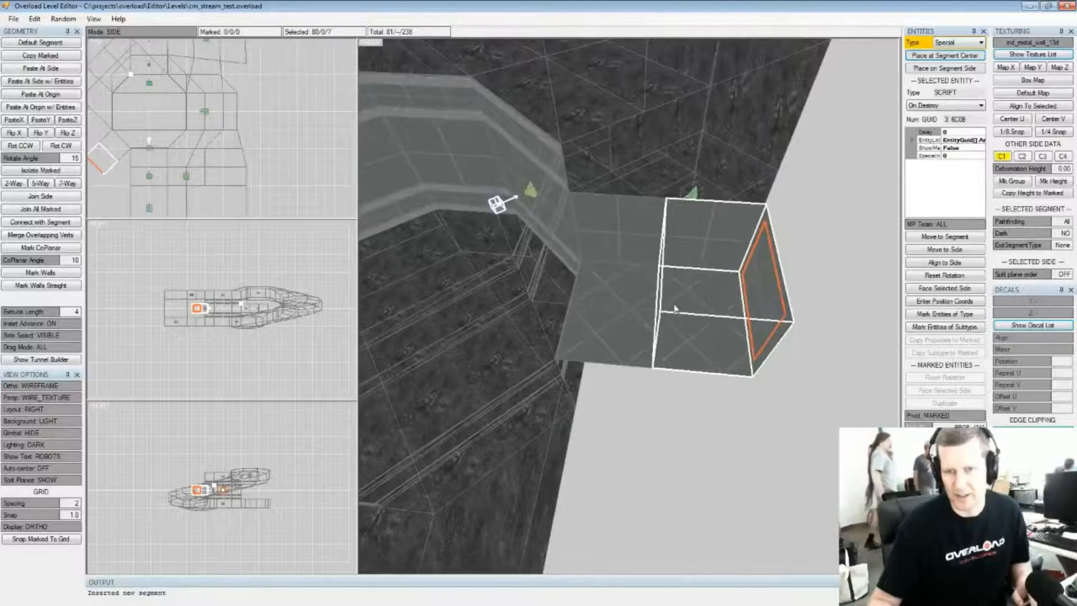
pyautogui.moveTo(706, 303); pyautogui.dragTo(704, 331, button='middle')
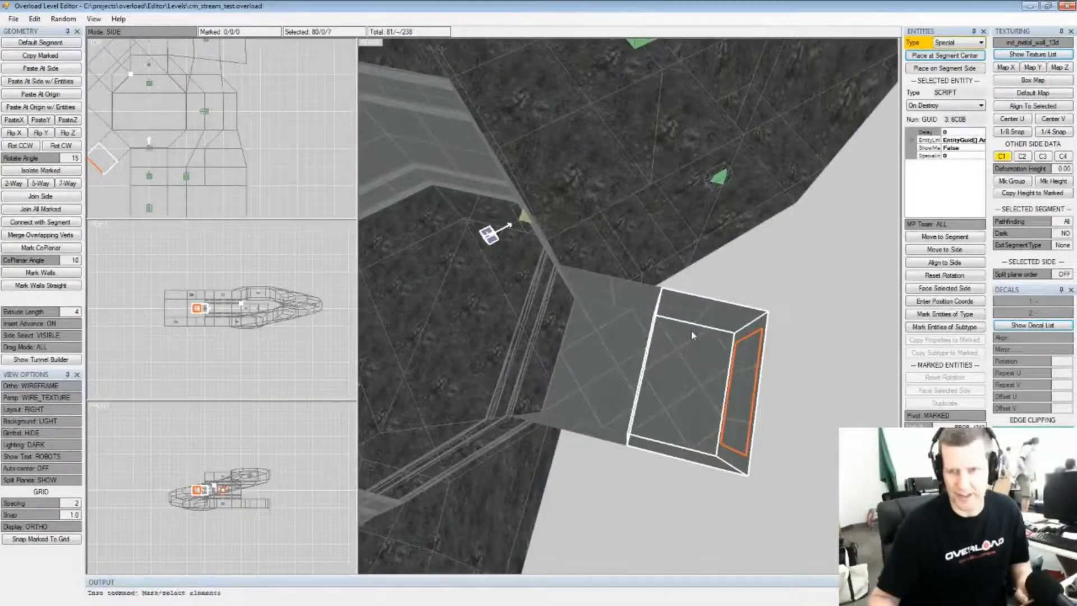
pyautogui.hotkey('ctrl', 'z')
pyautogui.hotkey('ctrl', 'z')
# Insert two successive segments outward from the selected passage wall side to start a side tunnel
pyautogui.moveTo(566, 365); pyautogui.dragTo(674, 320, button='middle')
pyautogui.press('Insert')
pyautogui.press('Insert')
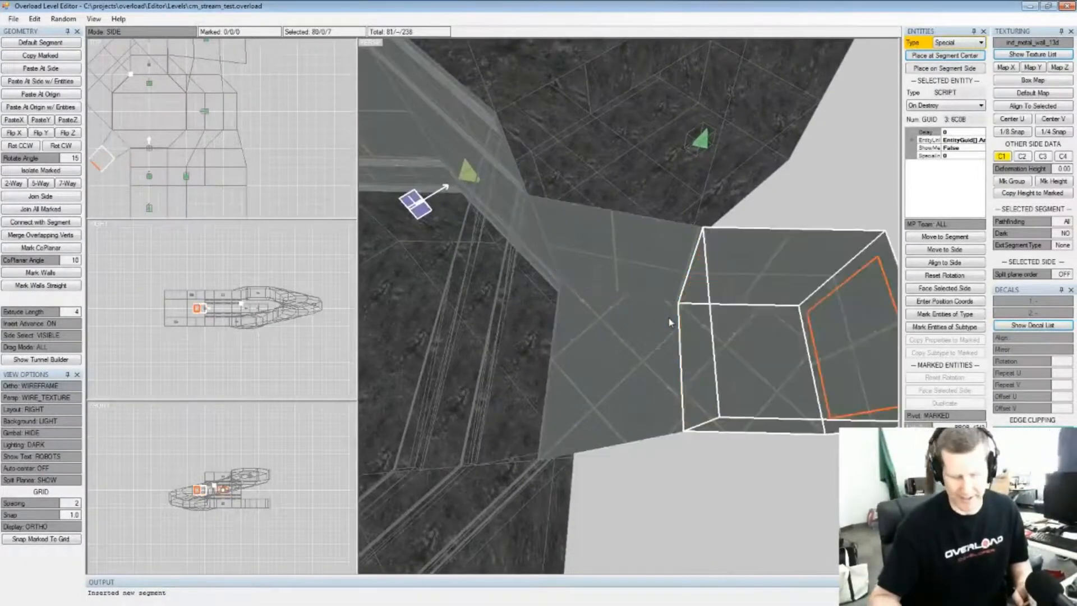
# Shorten the outer tunnel segment by moving its end side one snap unit right and one up in the top view
pyautogui.moveTo(209, 149); pyautogui.dragTo(292, 140, button='middle')
pyautogui.scroll(5, 224, 150)
pyautogui.moveTo(173, 182); pyautogui.dragTo(217, 91, button='middle')
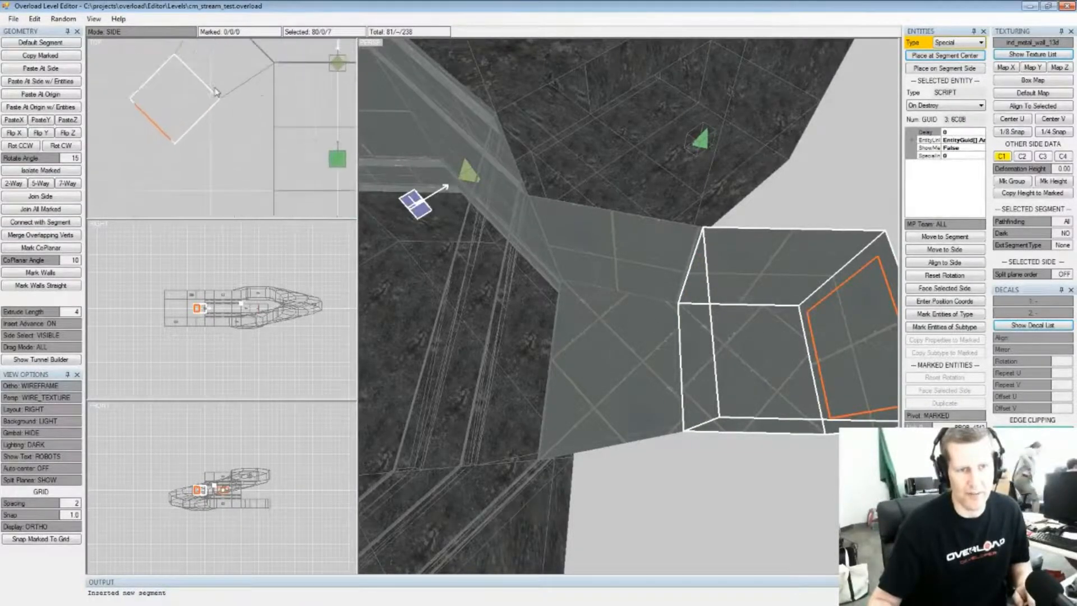
pyautogui.press('Right')
pyautogui.press('Up')
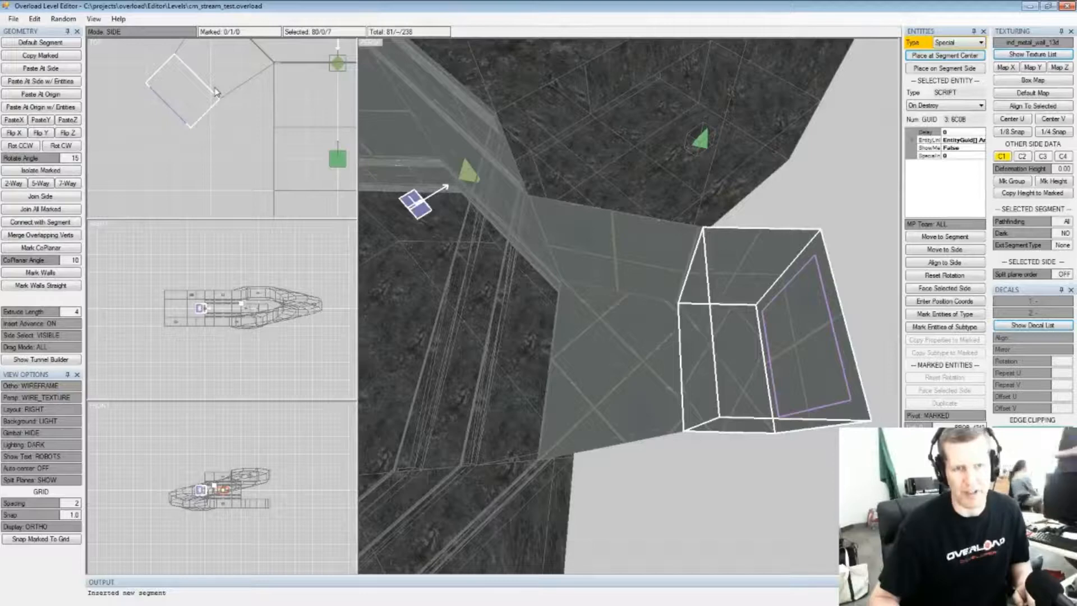
pyautogui.moveTo(719, 267); pyautogui.dragTo(666, 254, button='middle')
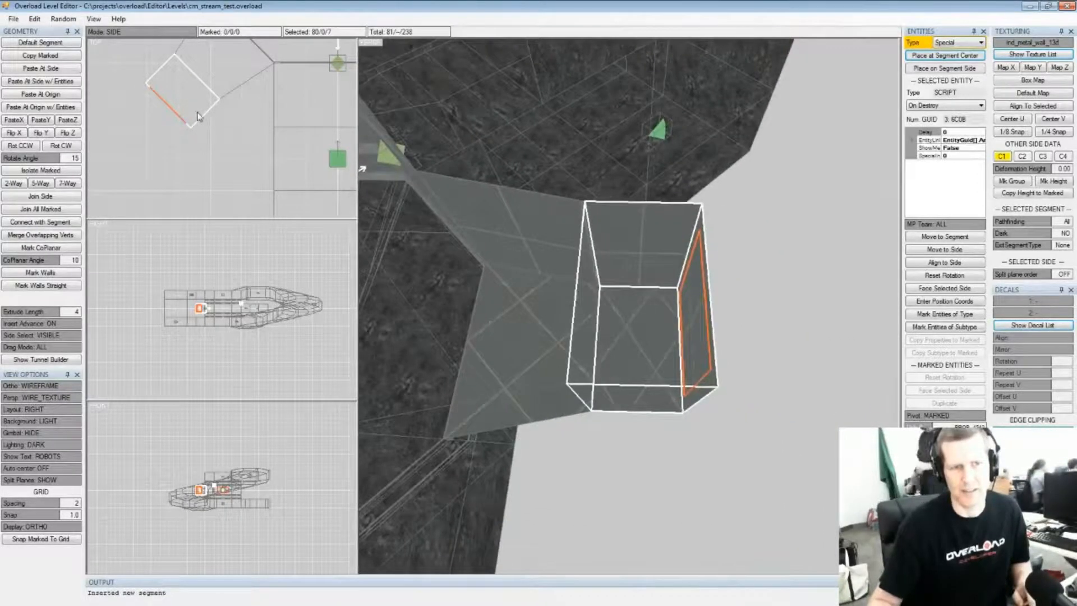
# Insert another segment onto the end side of the shortened tunnel segment
pyautogui.press('space')
pyautogui.moveTo(594, 289); pyautogui.dragTo(628, 314, button='middle')
pyautogui.scroll(-3, 624, 313)
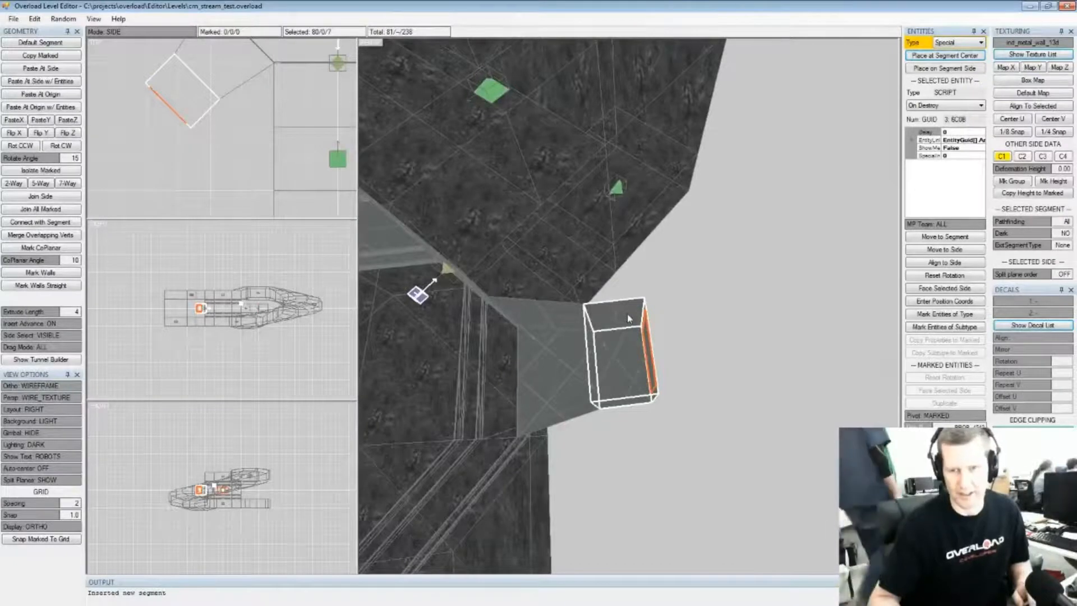
pyautogui.press('Right')
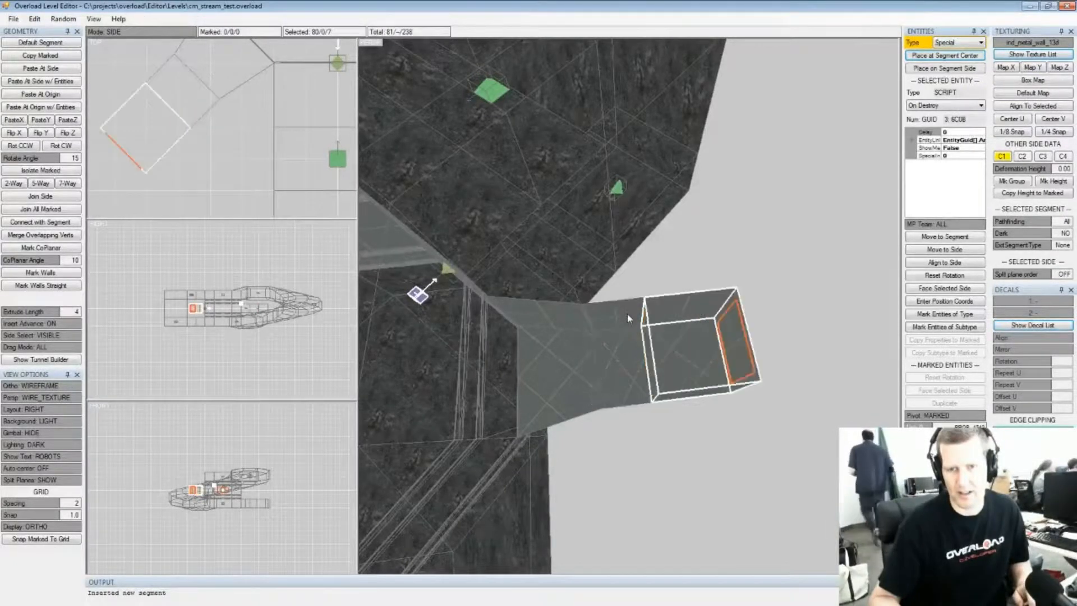
# Widen the outer end of the new segment by moving its two pairs of end vertices outward in the top view
pyautogui.moveTo(166, 144); pyautogui.dragTo(204, 131, button='middle')
pyautogui.press('v')
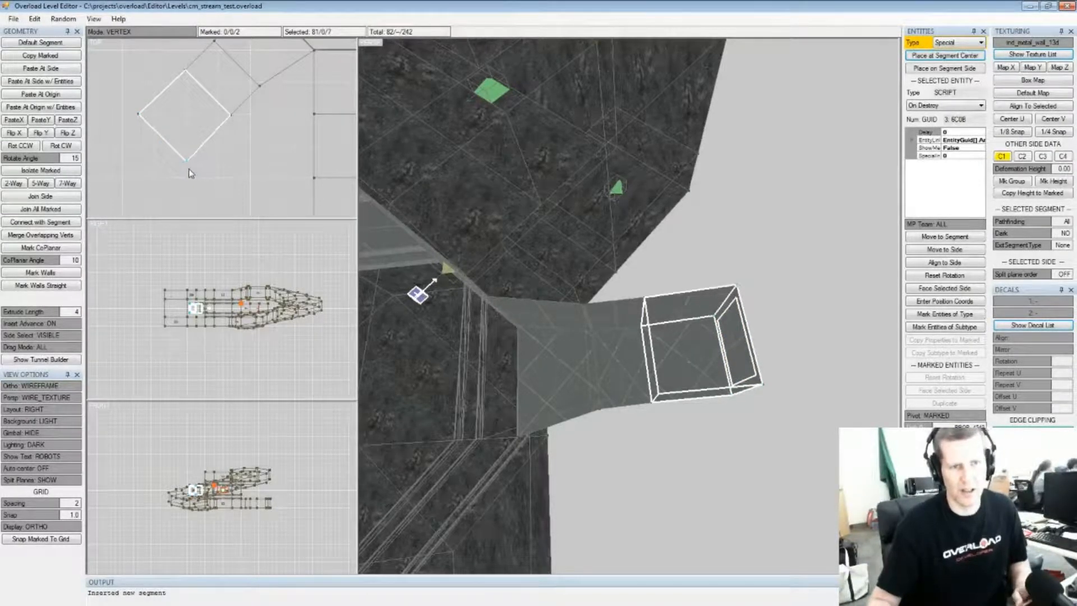
pyautogui.moveTo(189, 165); pyautogui.dragTo(185, 176, button='middle')
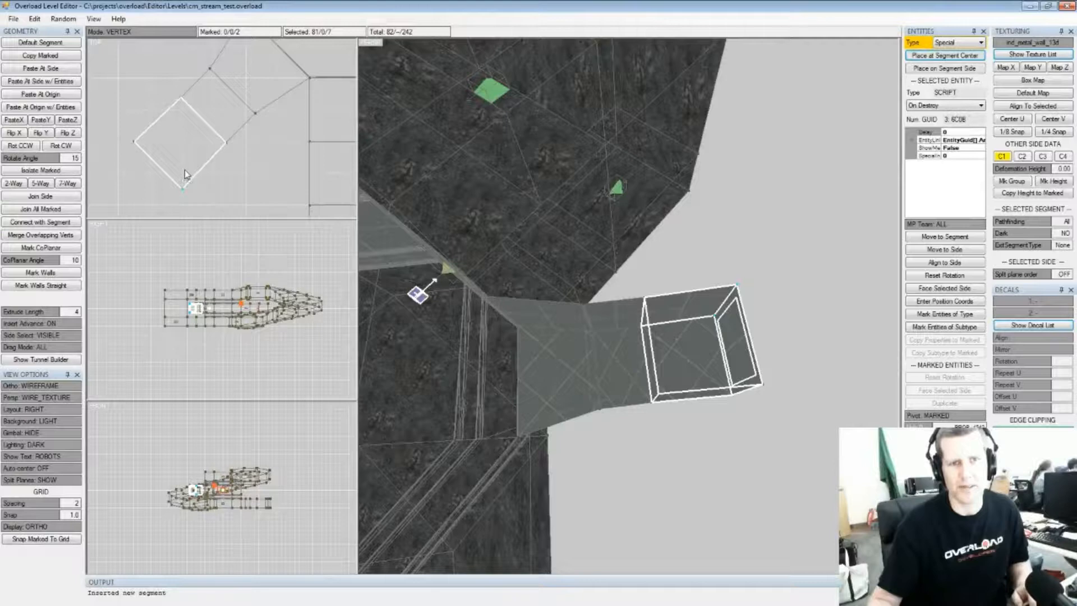
pyautogui.moveTo(187, 185); pyautogui.dragTo(186, 195)
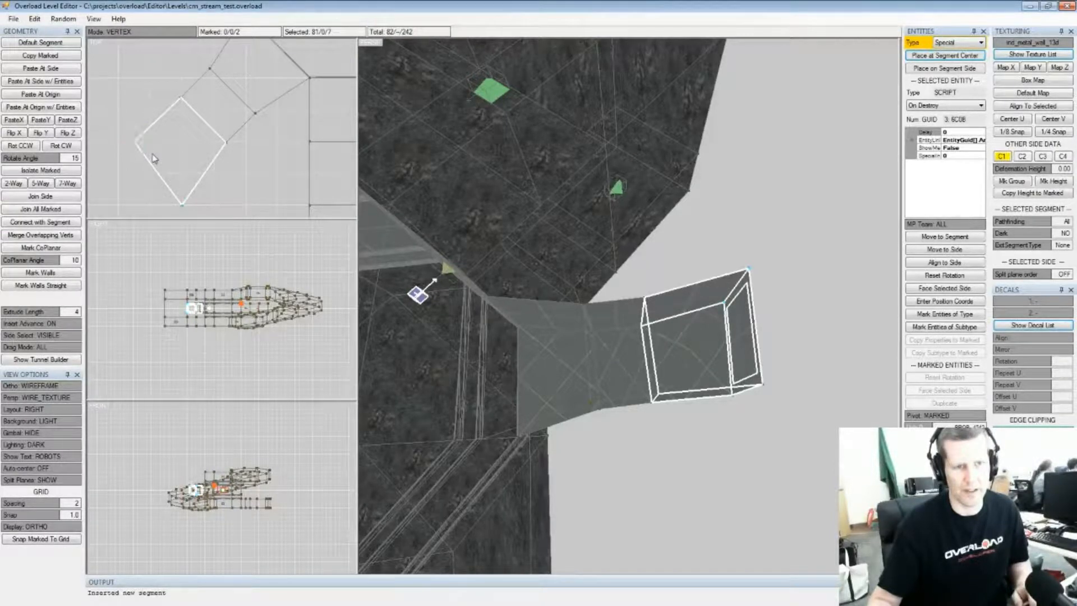
pyautogui.moveTo(154, 158); pyautogui.dragTo(133, 160)
pyautogui.moveTo(705, 338)
pyautogui.mouseDown(button='right')
pyautogui.moveTo(716, 339)
pyautogui.moveTo(689, 329)
pyautogui.mouseUp(button='right')
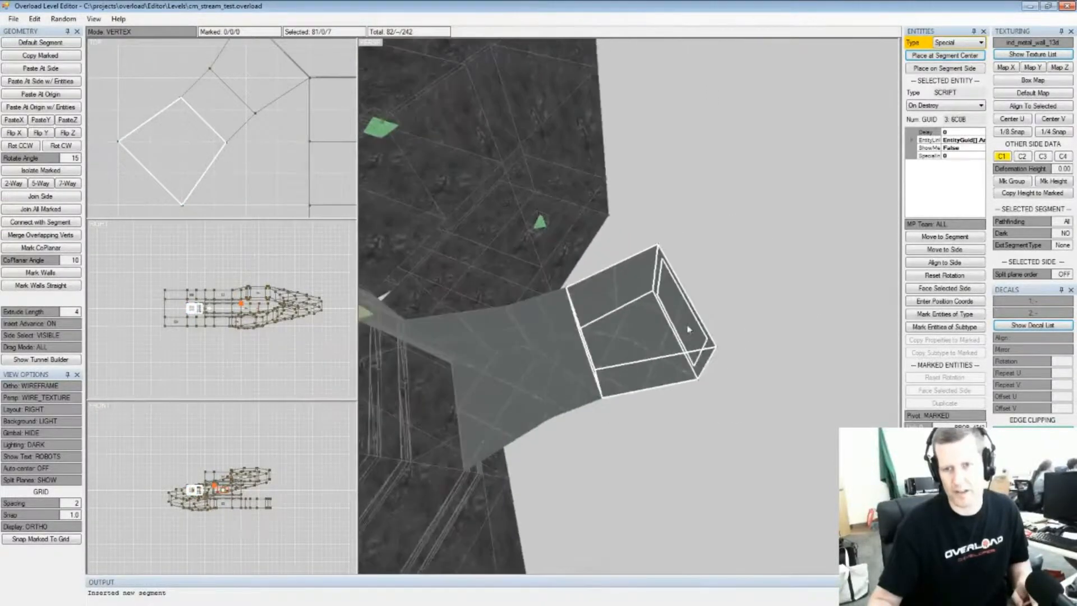
# Set the snap to 0.5 and shift the four vertices joining the last two tunnel segments slightly outward
pyautogui.press('1')
pyautogui.press('2')
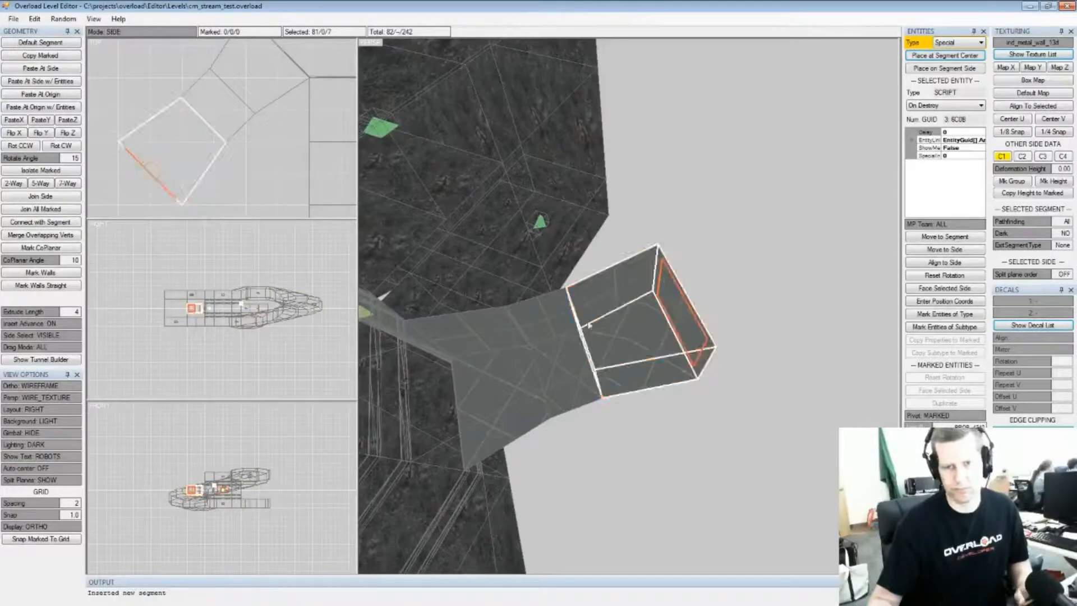
pyautogui.scroll(-4, 215, 117)
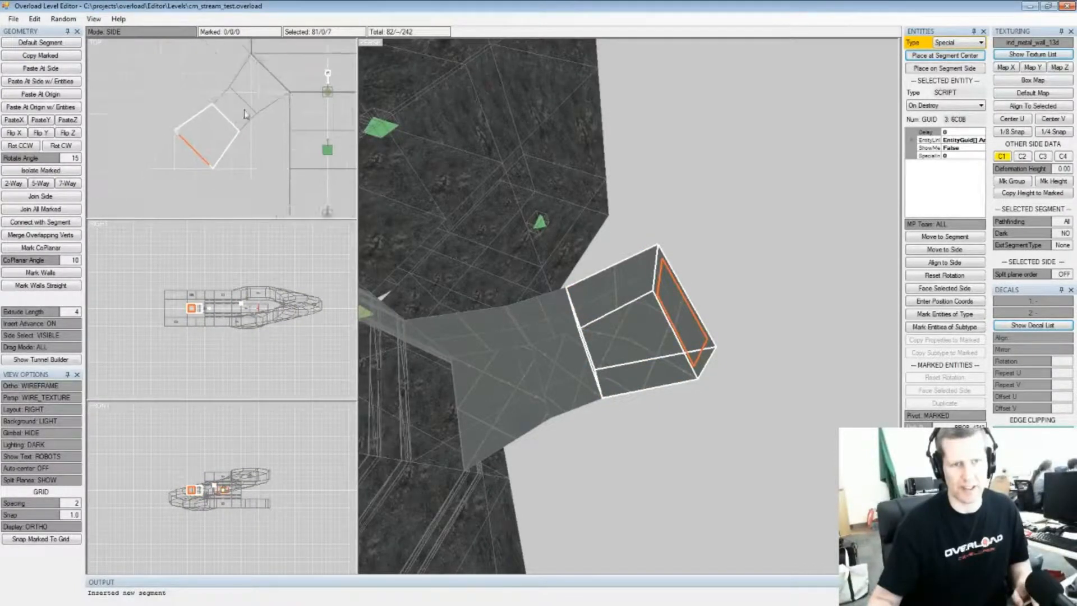
pyautogui.moveTo(263, 126); pyautogui.dragTo(223, 120)
pyautogui.scroll(2, 192, 109)
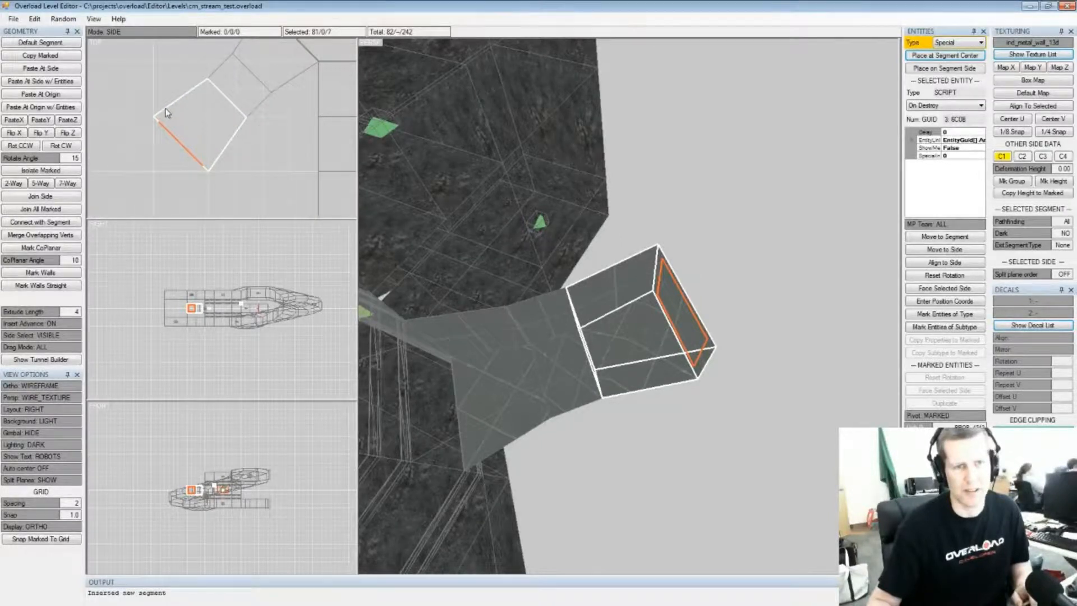
pyautogui.press('3')
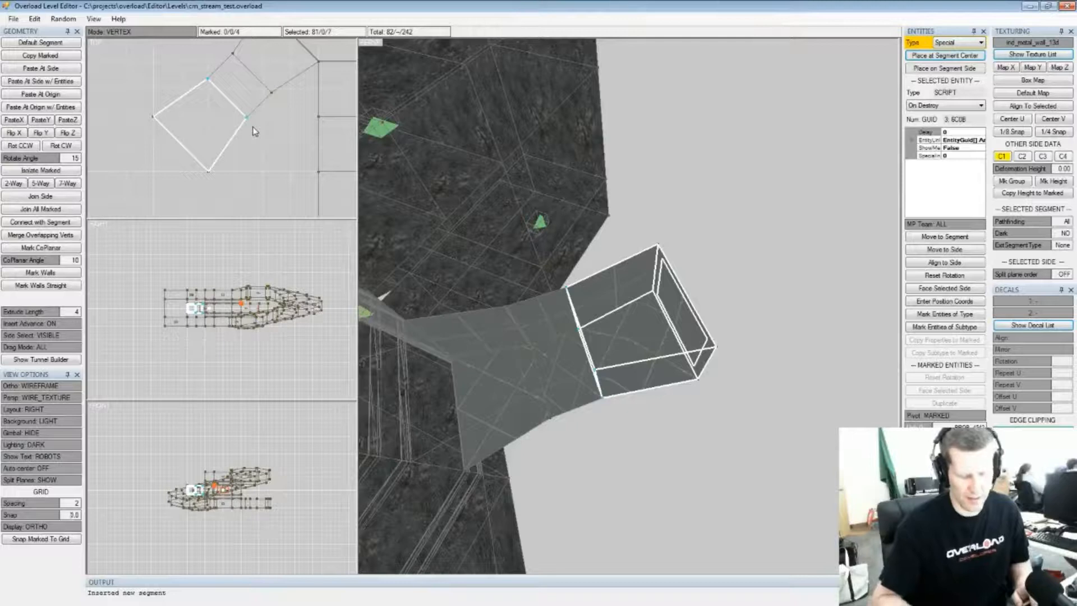
pyautogui.press('s')
pyautogui.scroll(3, 241, 125)
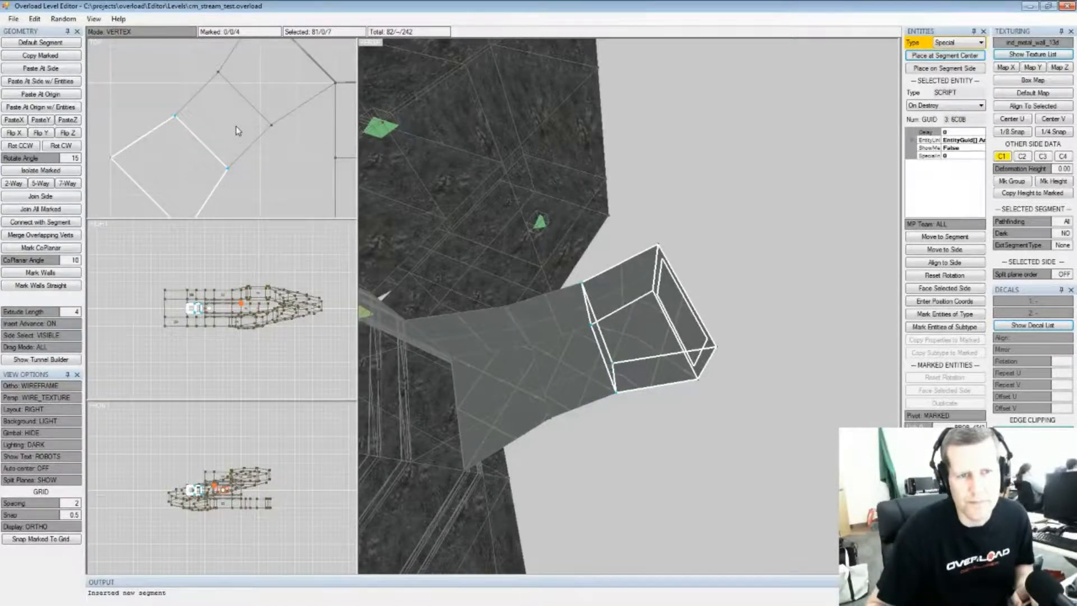
pyautogui.scroll(-2, 238, 142)
pyautogui.moveTo(636, 290); pyautogui.dragTo(655, 280, button='middle')
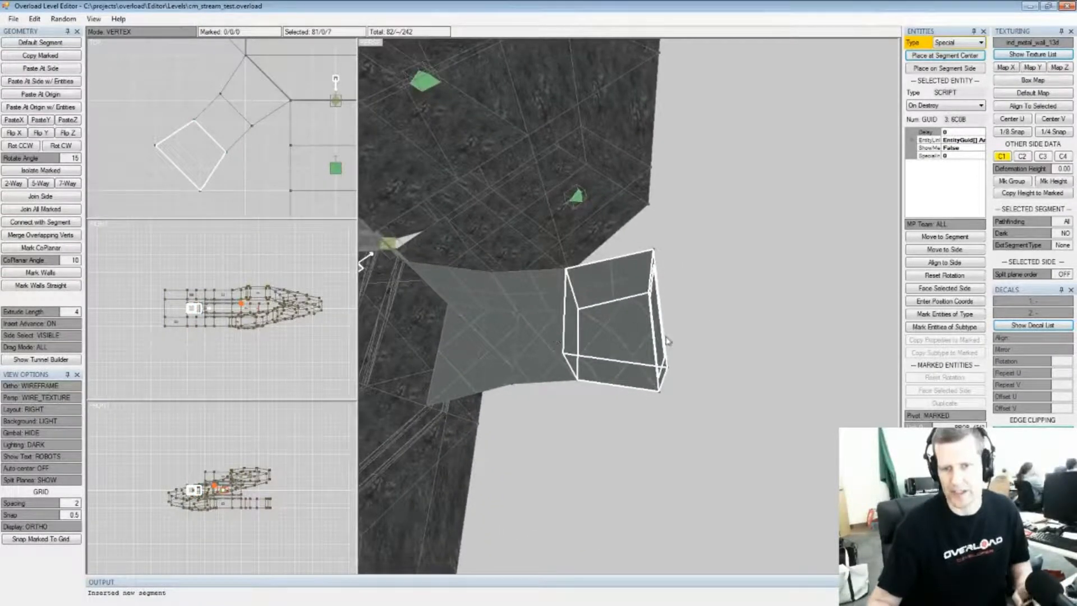
# Insert a further segment onto the widened end side of the tunnel
pyautogui.press('space')
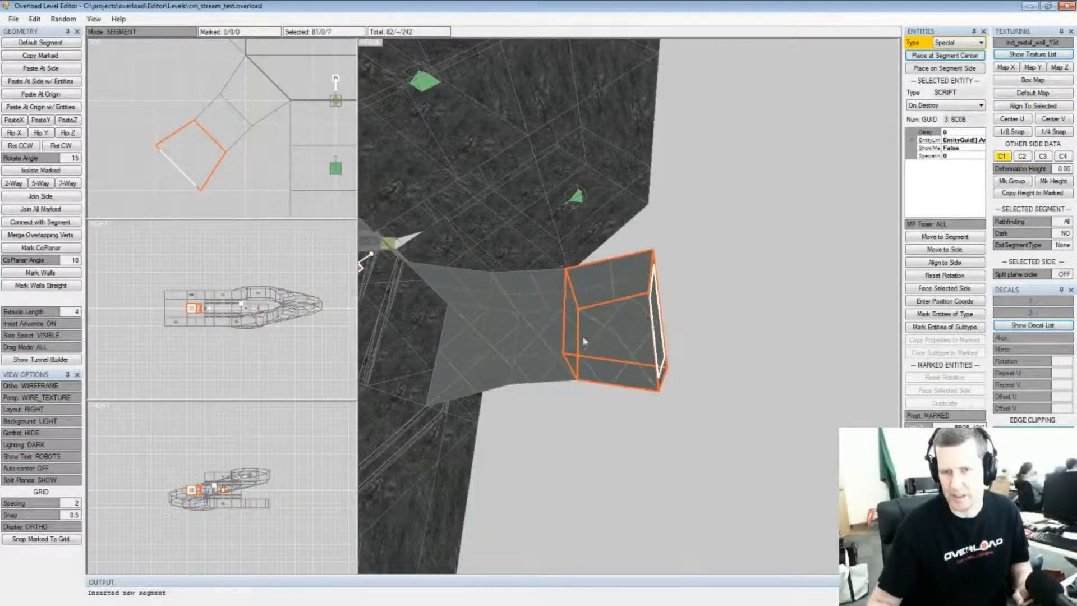
pyautogui.moveTo(638, 318); pyautogui.dragTo(703, 292, button='middle')
pyautogui.press('space')
pyautogui.scroll(-3, 180, 173)
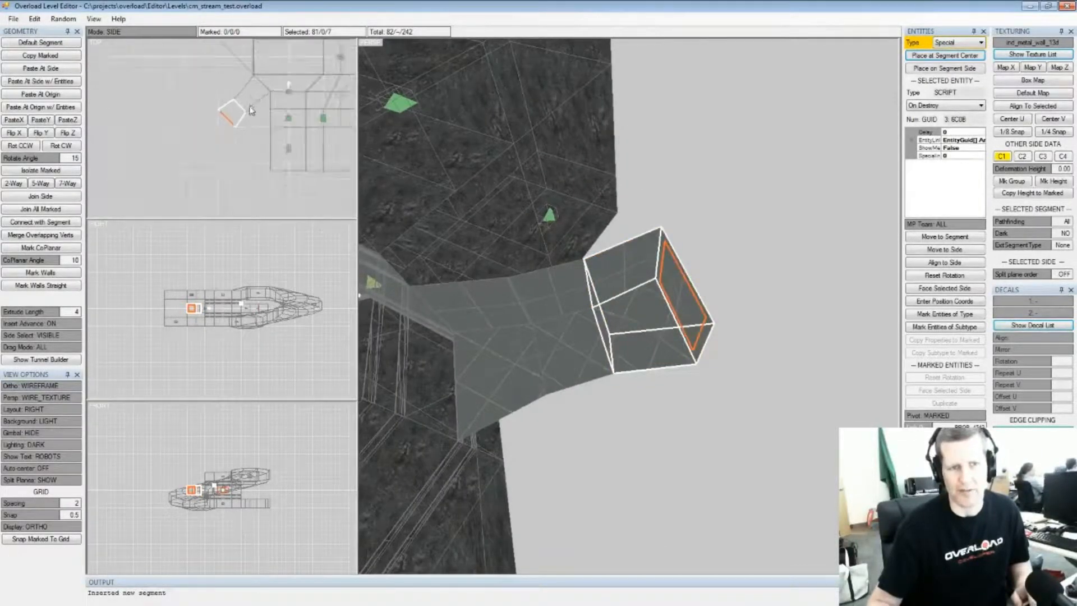
pyautogui.scroll(5, 243, 156)
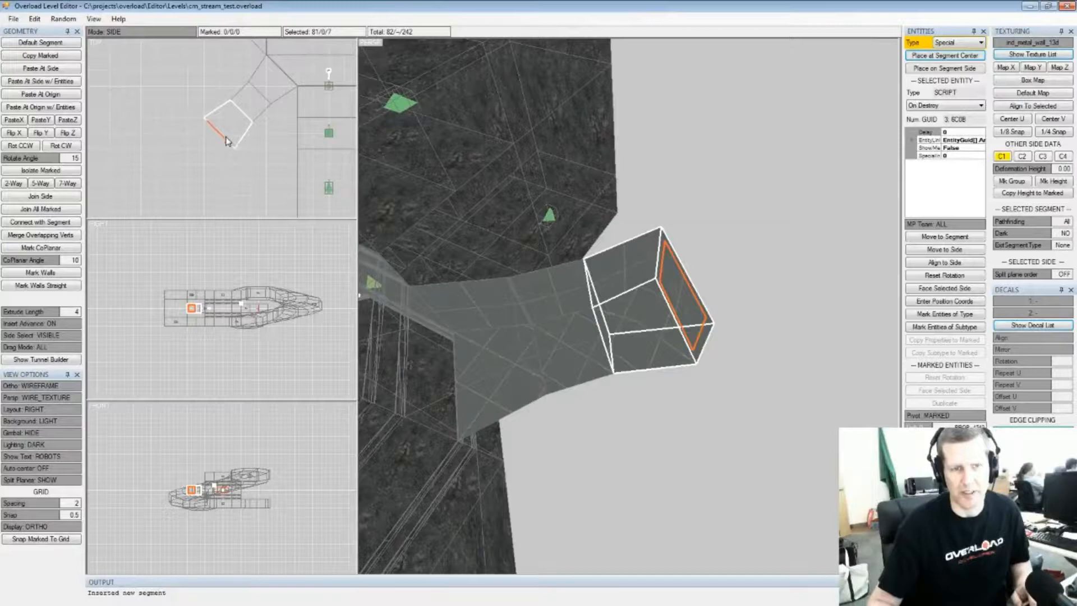
pyautogui.press('Insert')
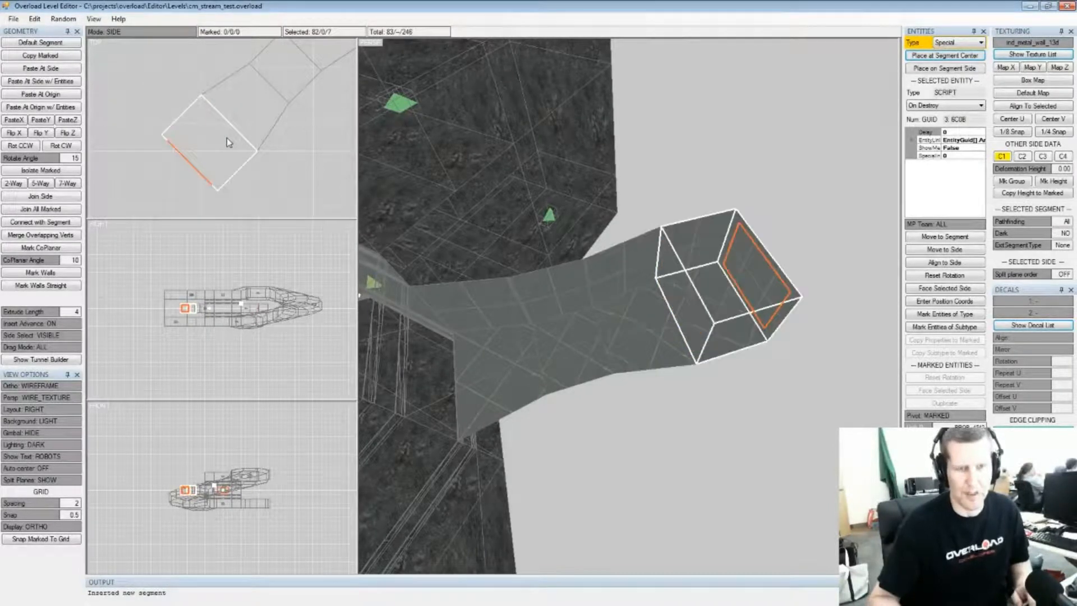
# Mark the newest segment's end side and move it up six 0.5-unit snap steps in the top view
pyautogui.hotkey('ctrl', 'g')
pyautogui.press('Up')
pyautogui.press('Up')
pyautogui.press('Up')
pyautogui.press('Up')
pyautogui.press('Up')
pyautogui.press('Up')
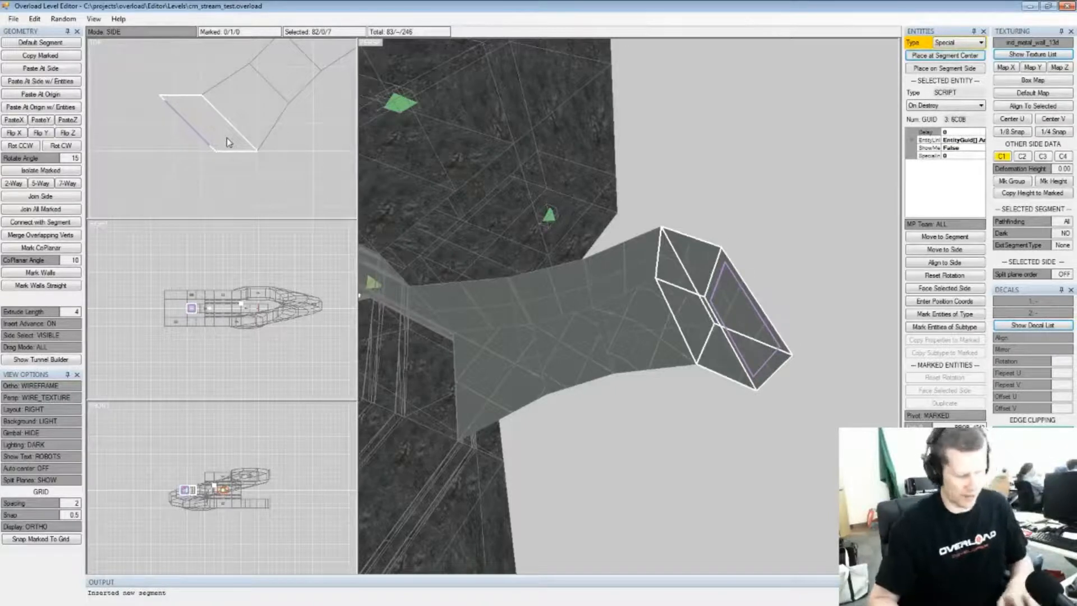
# Shift the new segment's end side left in the top view and pull its lower outer vertices outward to form a symmetrical trapezoid
pyautogui.press('Left')
pyautogui.press('Left')
pyautogui.press('Left')
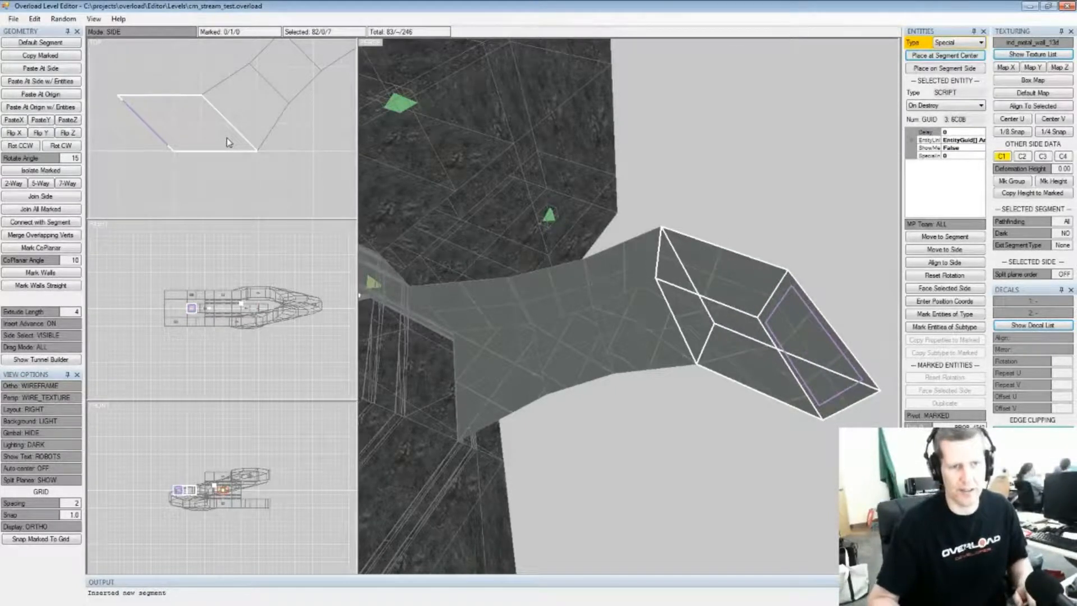
pyautogui.moveTo(237, 136); pyautogui.dragTo(323, 150, button='middle')
pyautogui.scroll(-2, 298, 150)
pyautogui.press('Tab')
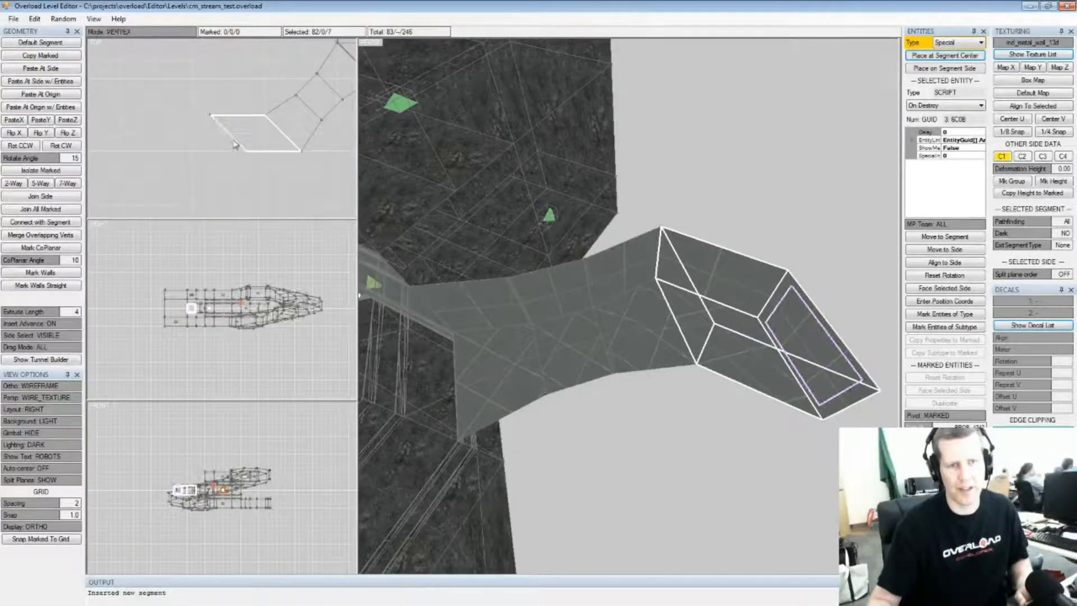
pyautogui.moveTo(262, 162); pyautogui.dragTo(261, 163)
pyautogui.moveTo(262, 163); pyautogui.dragTo(163, 167)
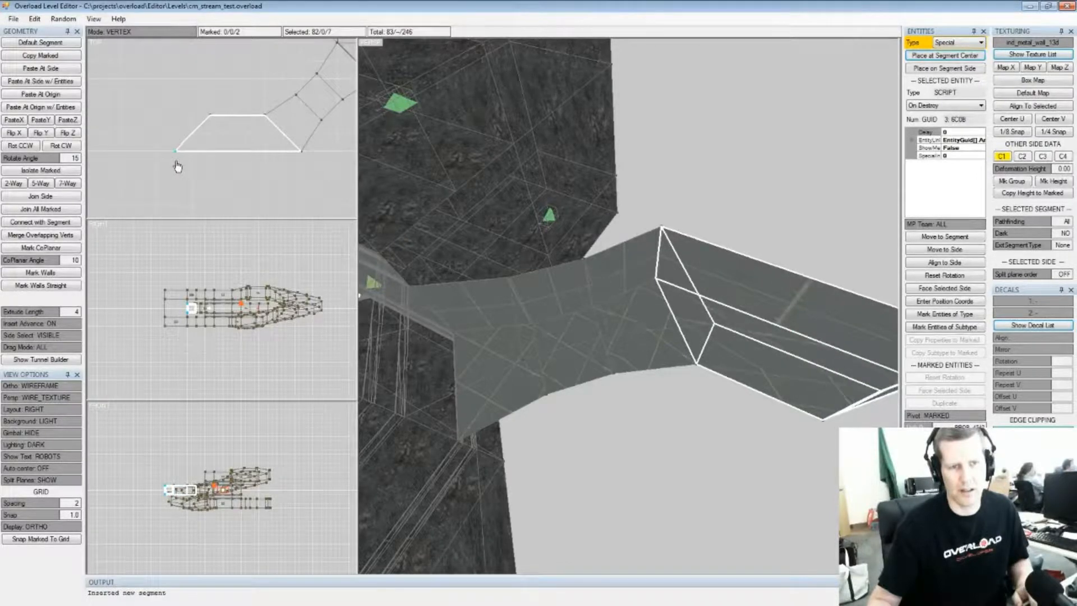
pyautogui.scroll(-3, 683, 309)
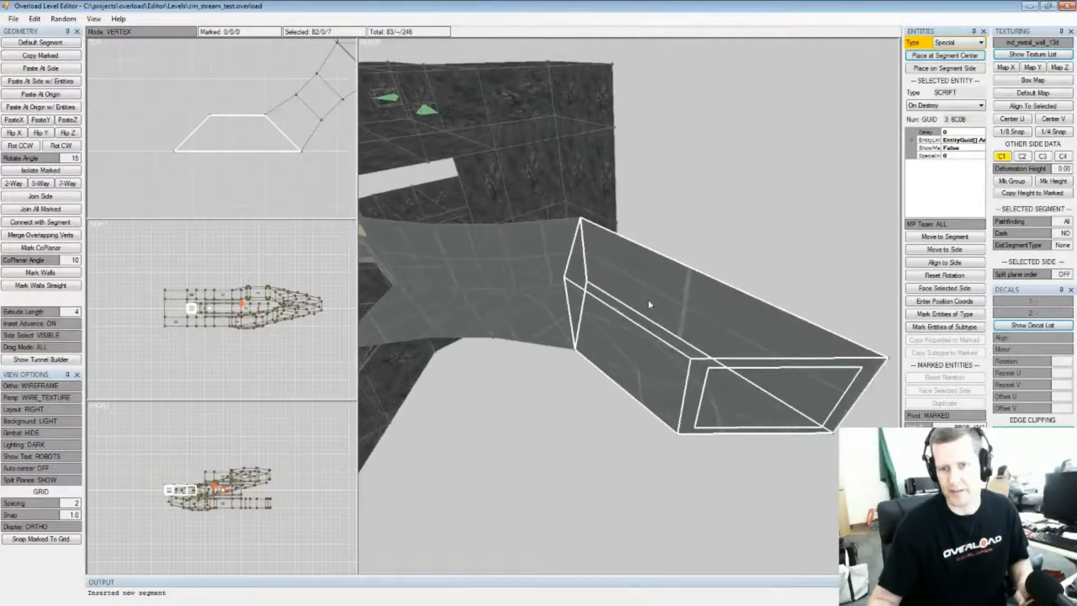
# Insert a segment on the trapezoid's long side and lengthen it by two snap steps to form the room's rectangular middle
pyautogui.press('Tab')
pyautogui.click(649, 299)
pyautogui.press('Insert')
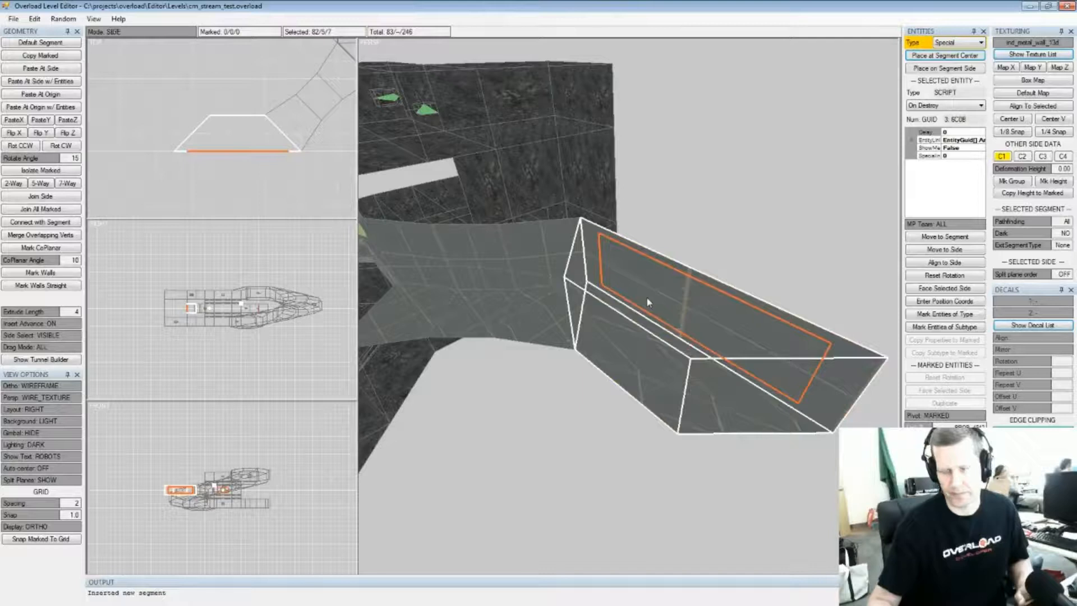
pyautogui.moveTo(233, 173); pyautogui.dragTo(224, 132, button='middle')
pyautogui.press('space')
pyautogui.press('Down')
pyautogui.press('Down')
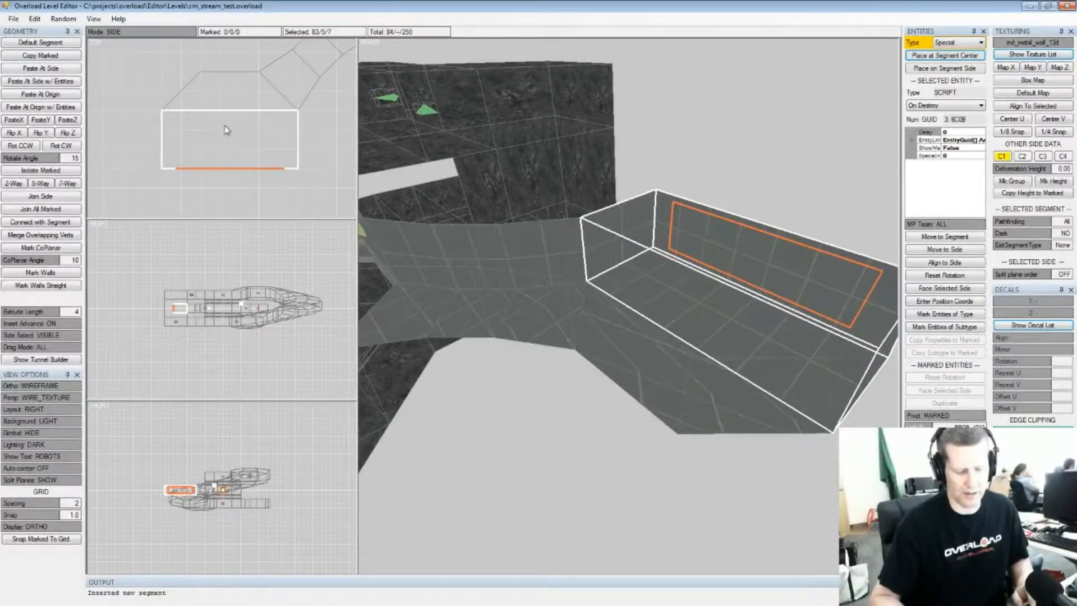
# Insert another segment beyond the rectangular middle and taper it into a mirrored trapezoid, closing the room's octagonal outline
pyautogui.press('Insert')
pyautogui.press('Right')
pyautogui.press('Right')
pyautogui.press('Right')
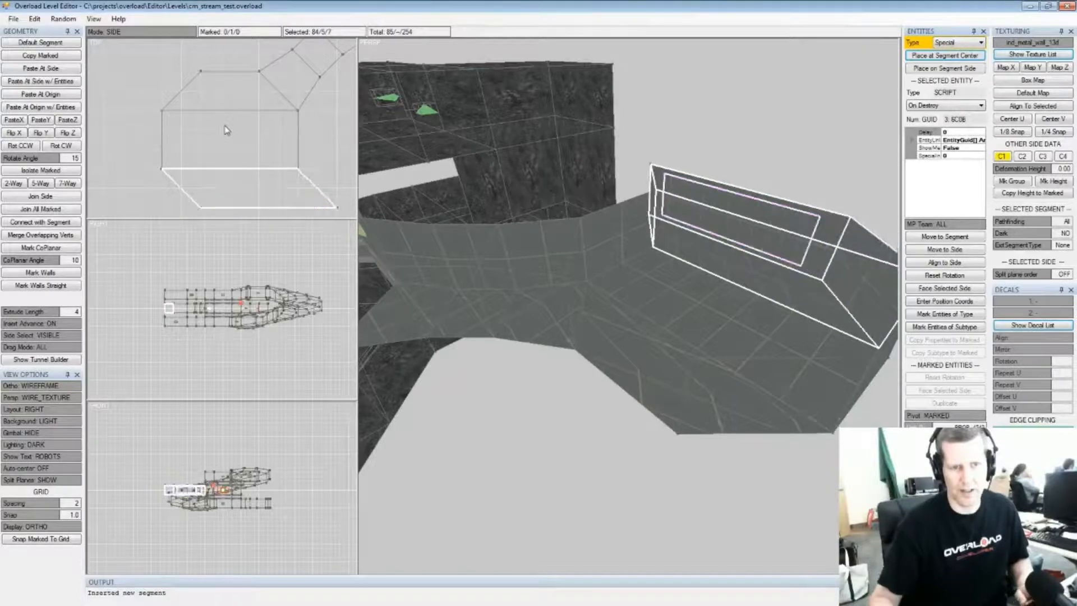
pyautogui.moveTo(320, 173); pyautogui.dragTo(281, 134, button='middle')
pyautogui.moveTo(304, 180); pyautogui.dragTo(215, 179)
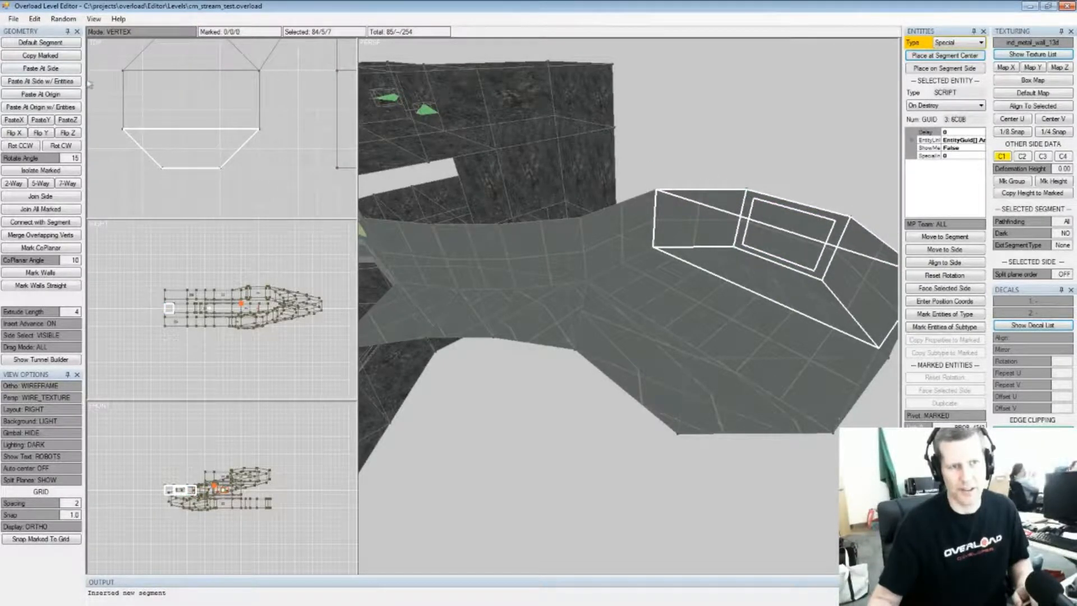
pyautogui.click(141, 32)
pyautogui.click(140, 32)
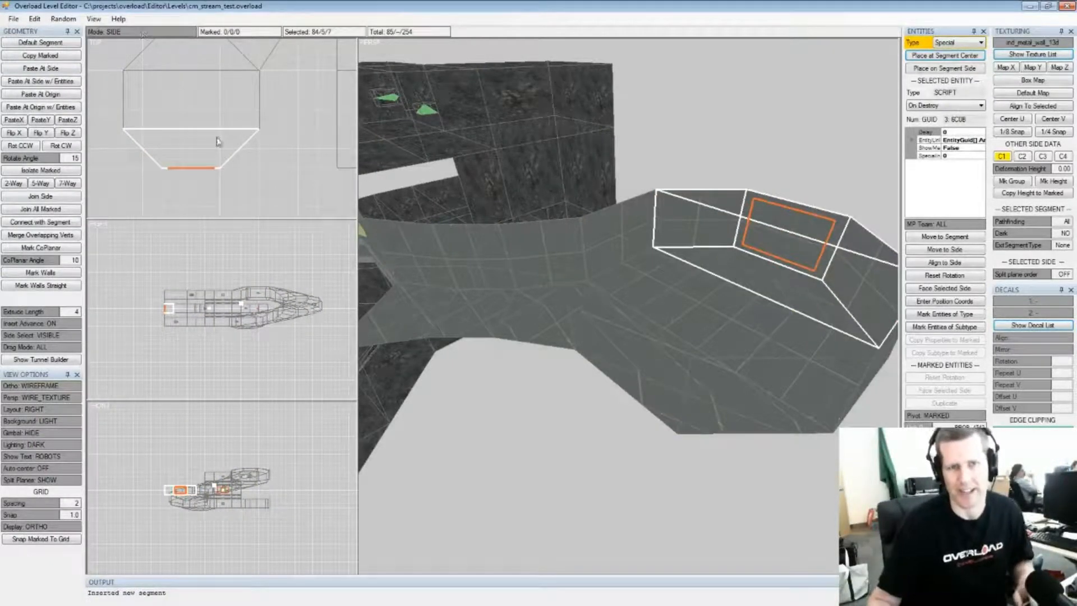
# Examine the octagonal room's shape and its diagonal sides from several angles
pyautogui.moveTo(657, 276); pyautogui.dragTo(598, 309, button='right')
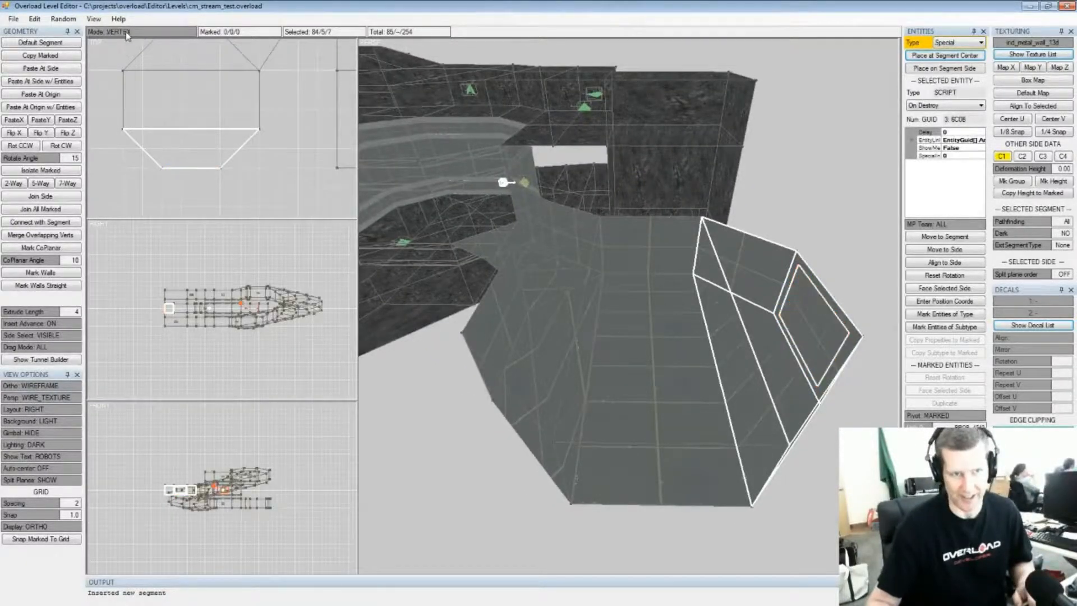
pyautogui.moveTo(623, 281); pyautogui.dragTo(682, 274, button='right')
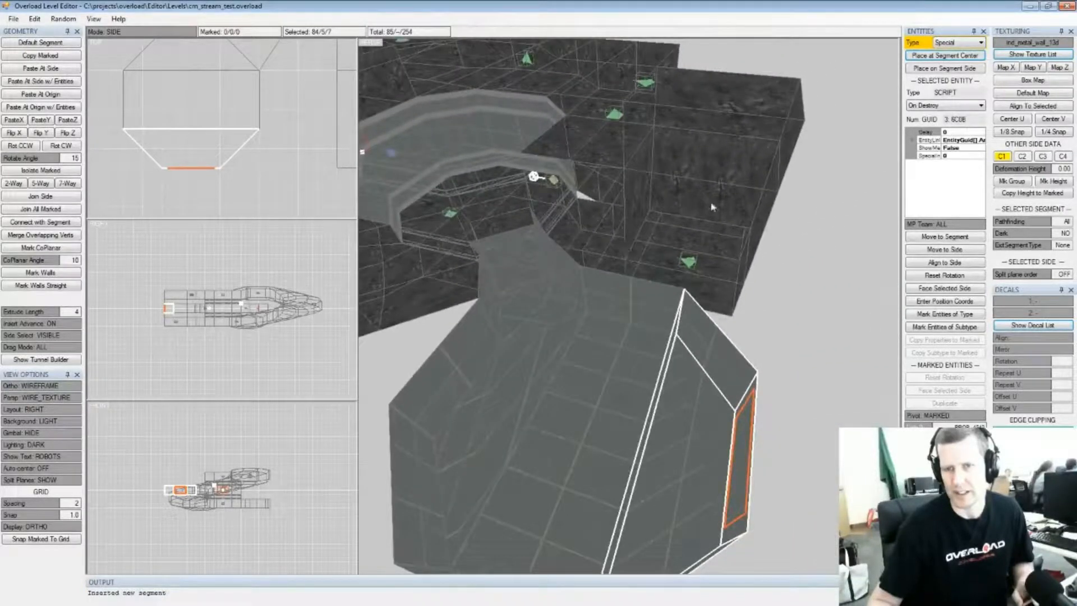
pyautogui.moveTo(628, 333); pyautogui.dragTo(643, 282, button='right')
pyautogui.moveTo(537, 214); pyautogui.dragTo(723, 303, button='right')
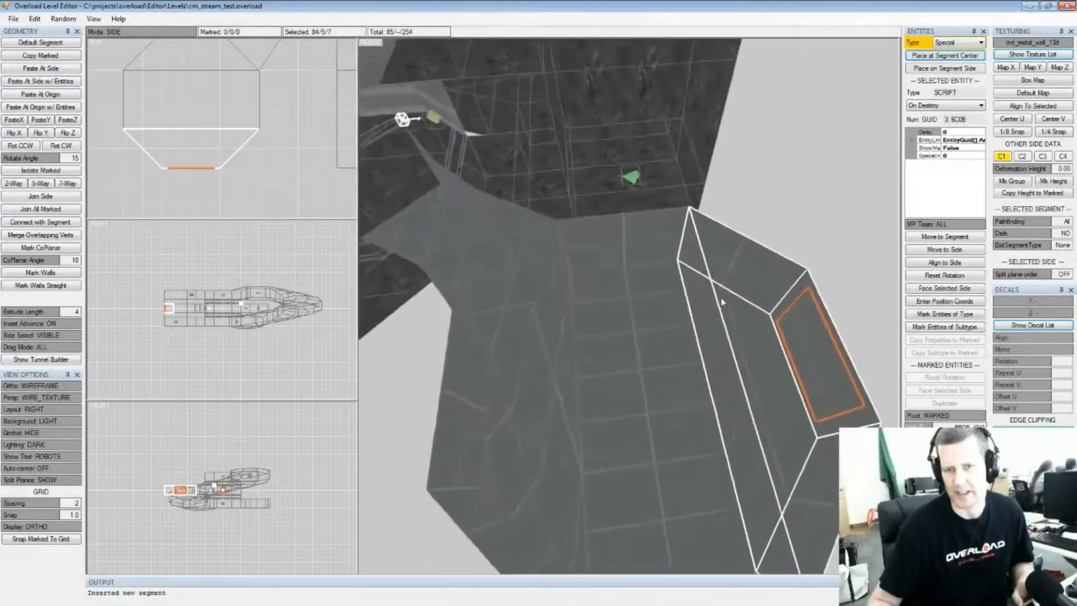
pyautogui.click(722, 275)
pyautogui.moveTo(268, 143); pyautogui.dragTo(220, 182, button='right')
pyautogui.scroll(-2, 230, 169)
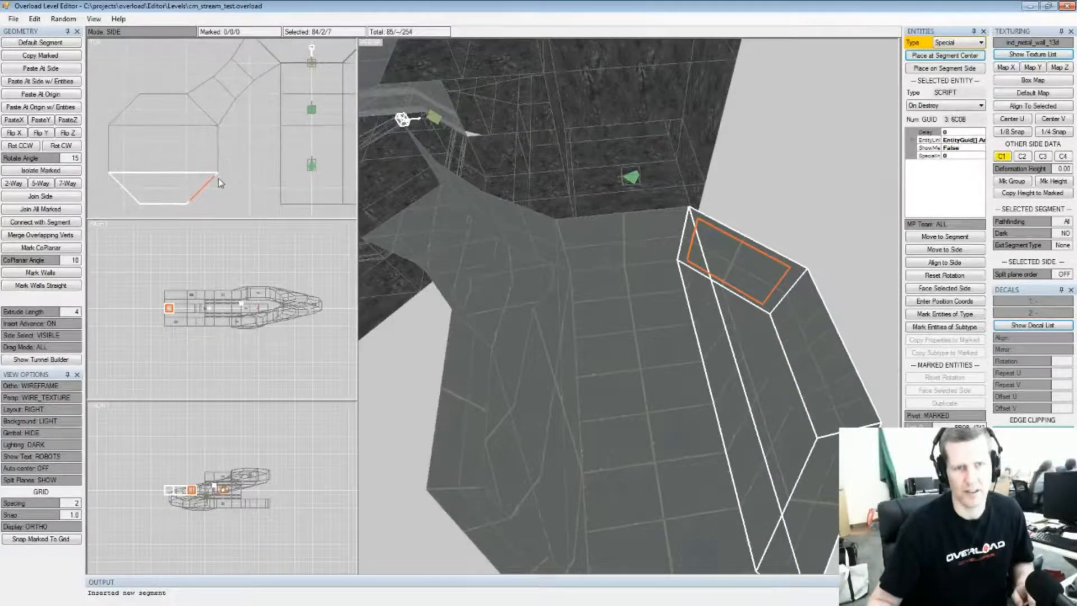
# Mark the two segments of the short passage leading into the octagonal room
pyautogui.click(258, 65)
pyautogui.click(224, 98)
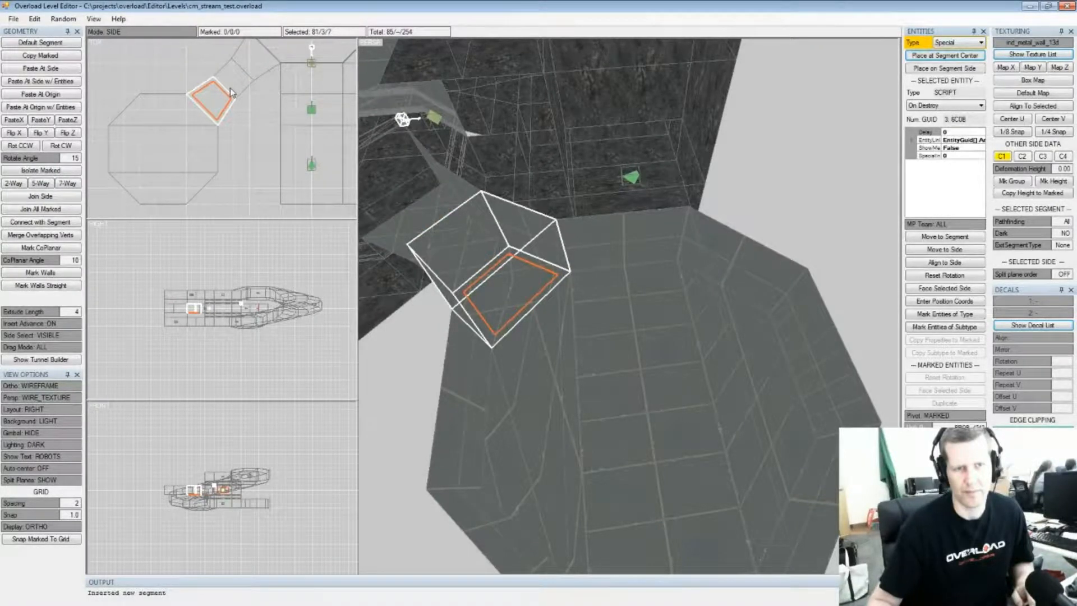
pyautogui.press('Tab')
pyautogui.press('Tab')
pyautogui.press('Tab')
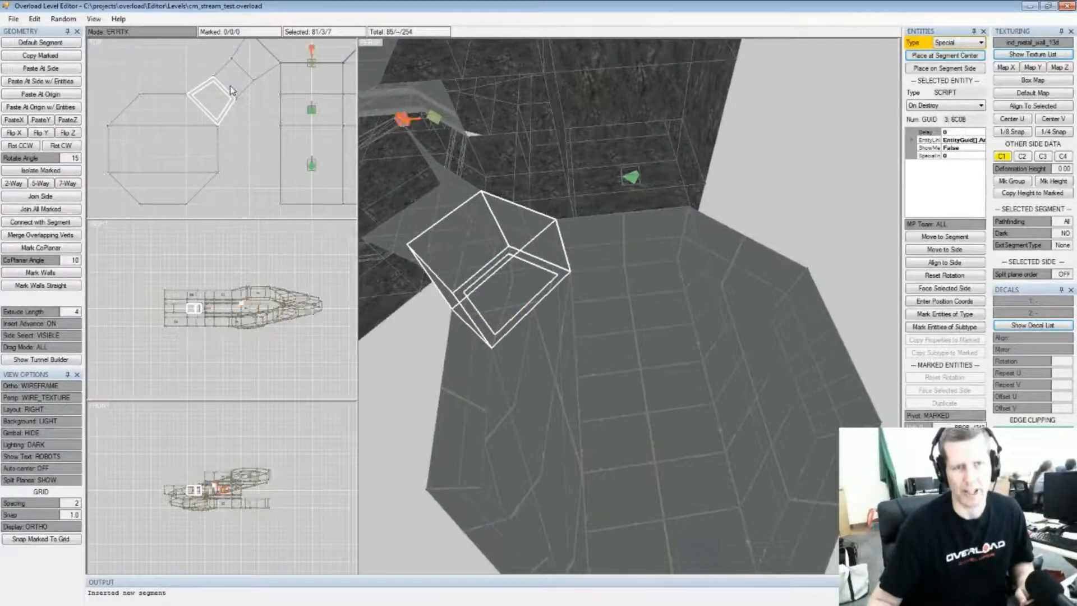
pyautogui.press('space')
pyautogui.click(230, 86)
pyautogui.press('space')
pyautogui.click(216, 108)
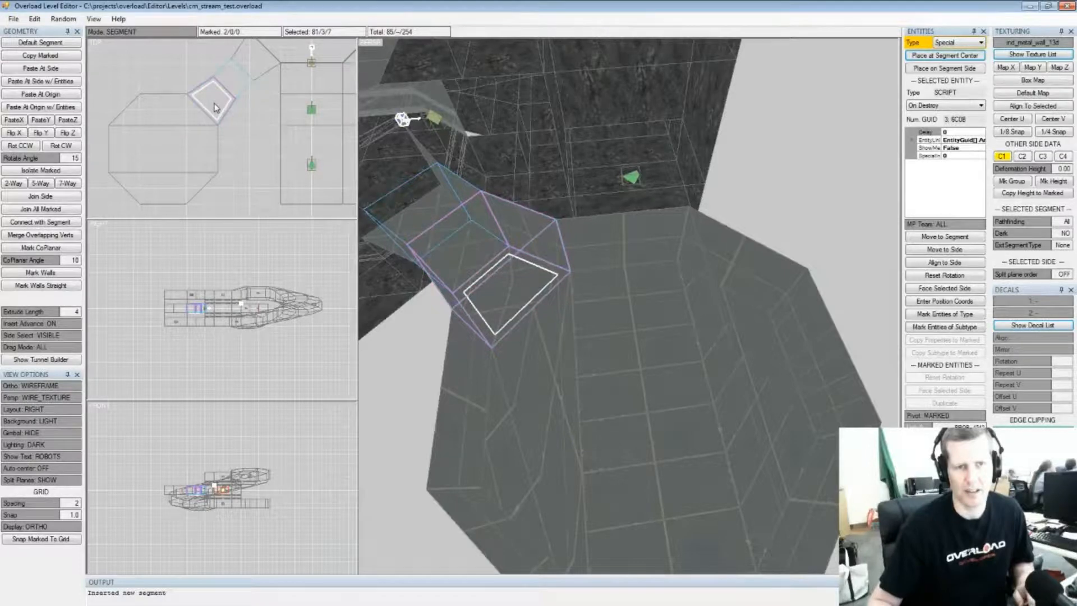
# Select the passage side that meets the octagonal room and copy the two marked segments
pyautogui.press('s')
pyautogui.press('s')
pyautogui.press('s')
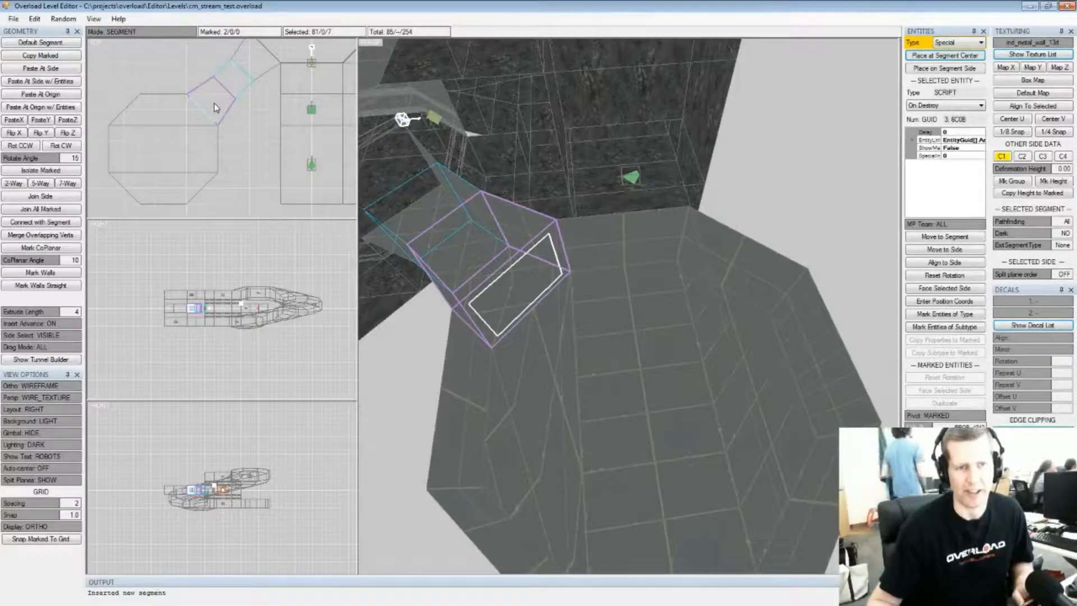
pyautogui.moveTo(225, 93); pyautogui.dragTo(232, 112, button='middle')
pyautogui.scroll(3, 232, 112)
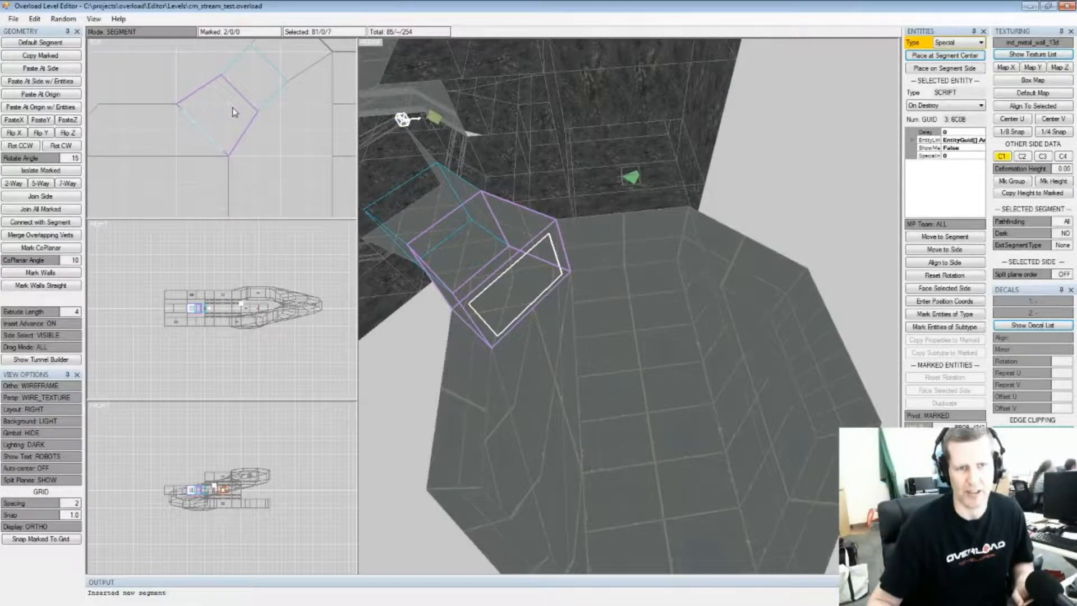
pyautogui.moveTo(591, 318); pyautogui.dragTo(622, 280, button='middle')
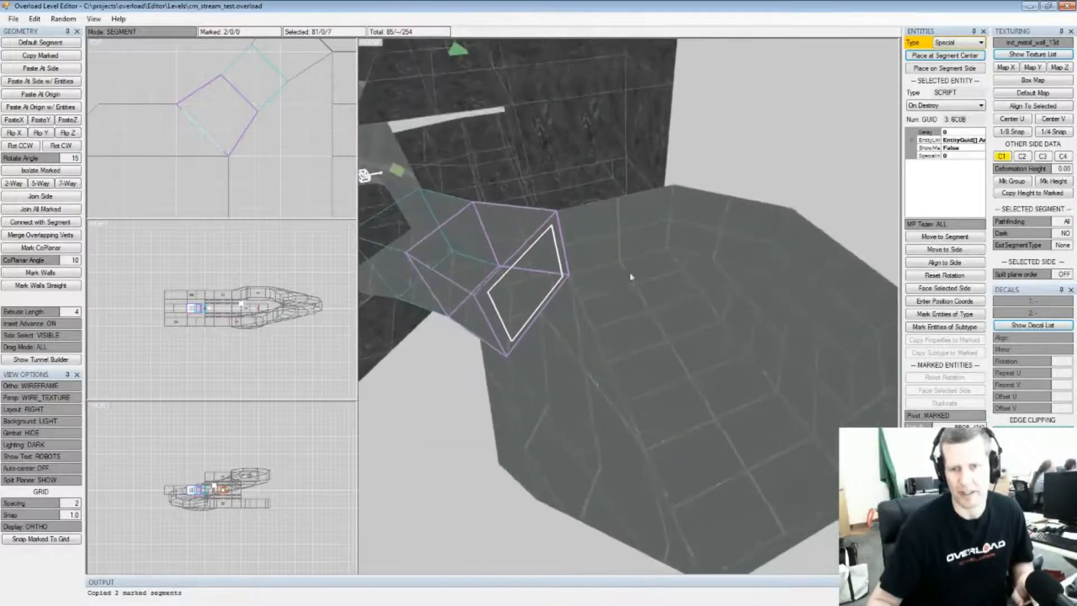
# Paste the copied passage onto two other diagonal sides of the octagonal room
pyautogui.click(706, 240)
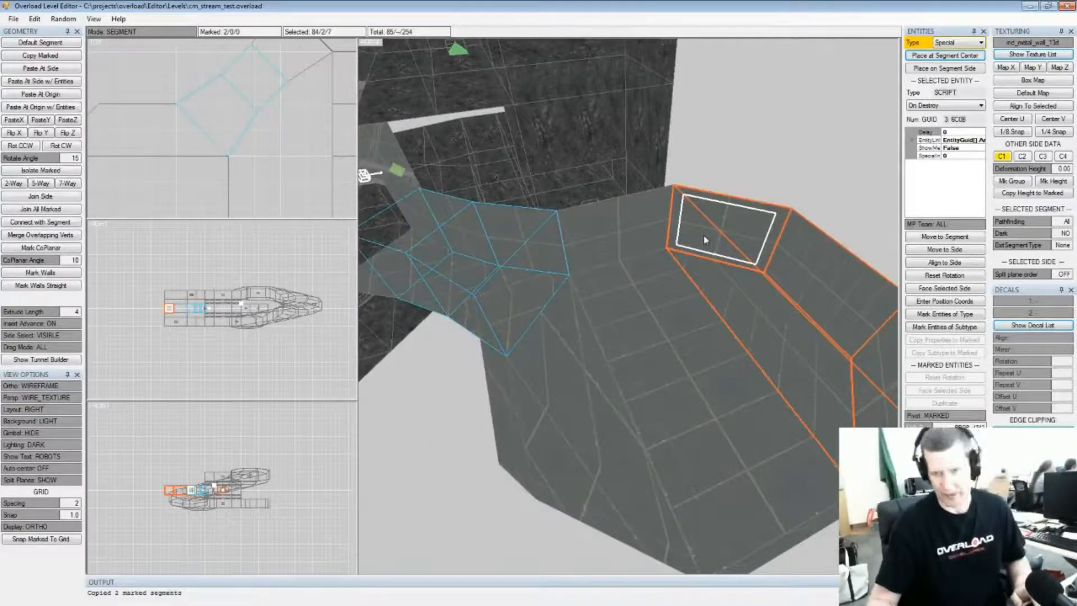
pyautogui.hotkey('ctrl', 'v')
pyautogui.moveTo(705, 240); pyautogui.dragTo(491, 233, button='middle')
pyautogui.click(464, 227)
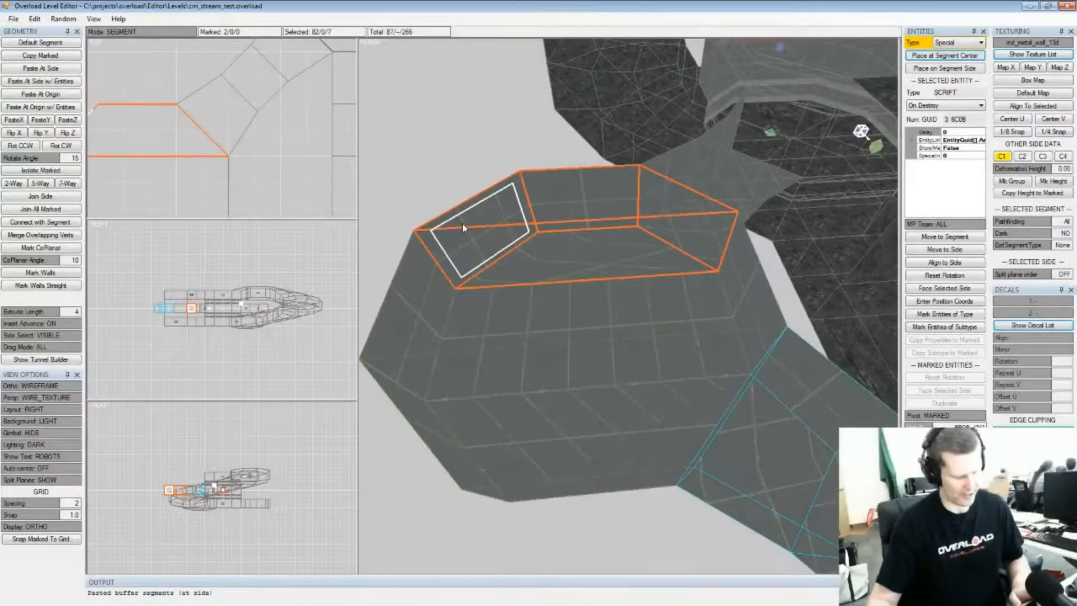
pyautogui.hotkey('ctrl', 'v')
# Mark the sides around the octagonal room and its pasted passages, and join all marked sides
pyautogui.moveTo(544, 243); pyautogui.dragTo(614, 275, button='middle')
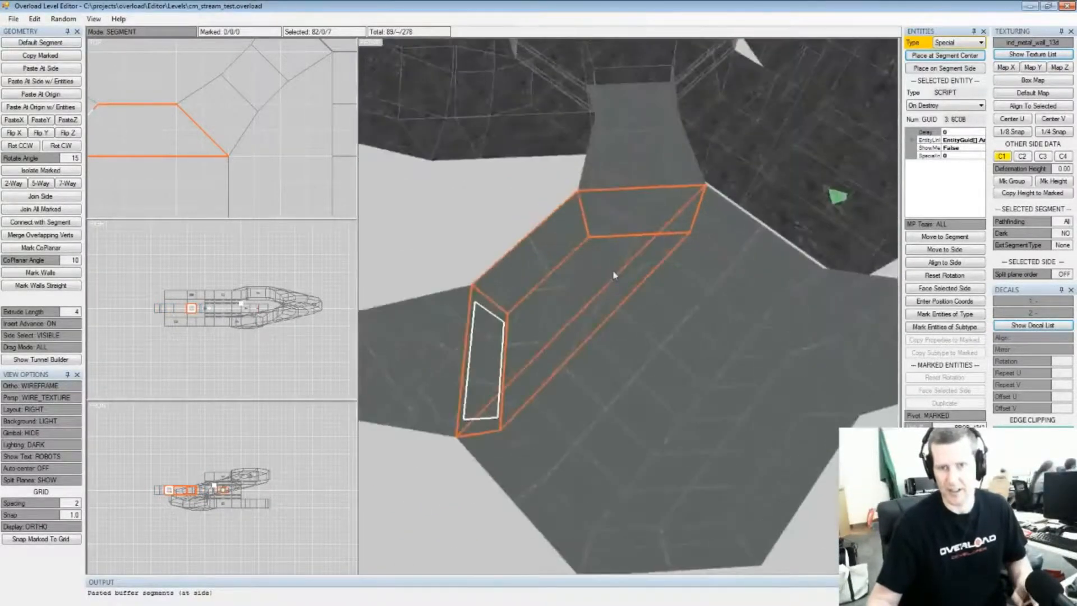
pyautogui.scroll(-5, 614, 272)
pyautogui.scroll(2, 617, 295)
pyautogui.press('Tab')
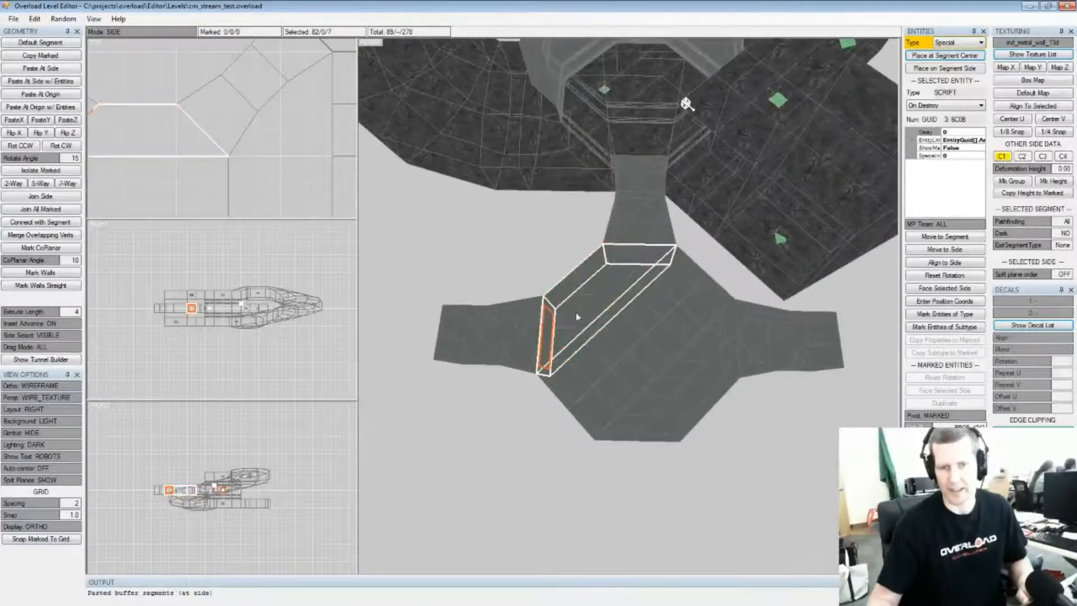
pyautogui.moveTo(514, 271); pyautogui.dragTo(777, 427)
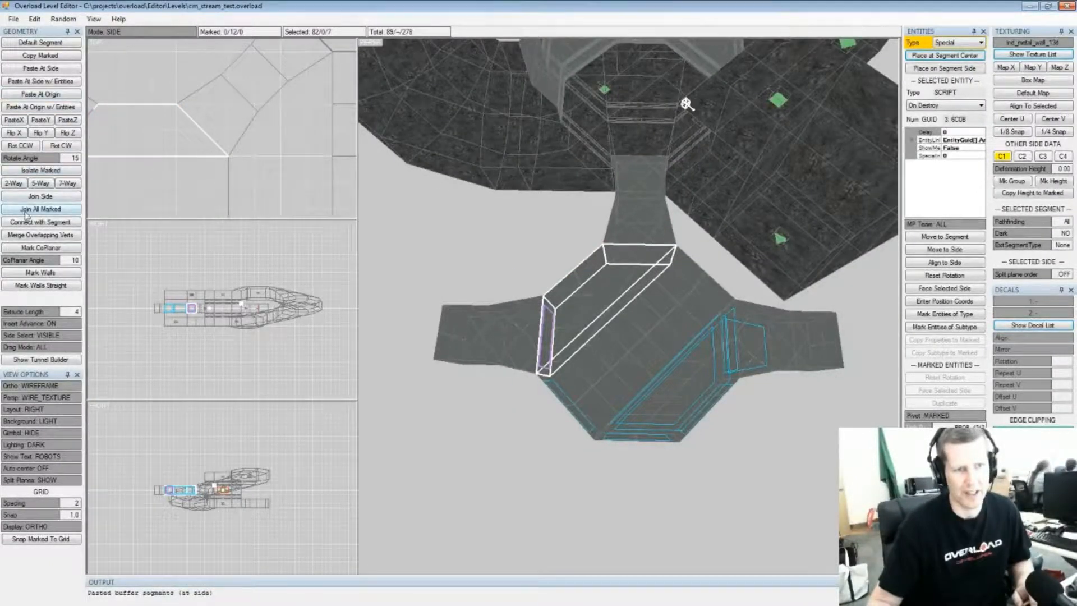
# Move the end side of the upper-left passage one snap step right and one down in the top view, and unmark it
pyautogui.moveTo(441, 267); pyautogui.dragTo(466, 283)
pyautogui.scroll(3, 472, 289)
pyautogui.moveTo(474, 303); pyautogui.dragTo(575, 284, button='middle')
pyautogui.click(537, 259)
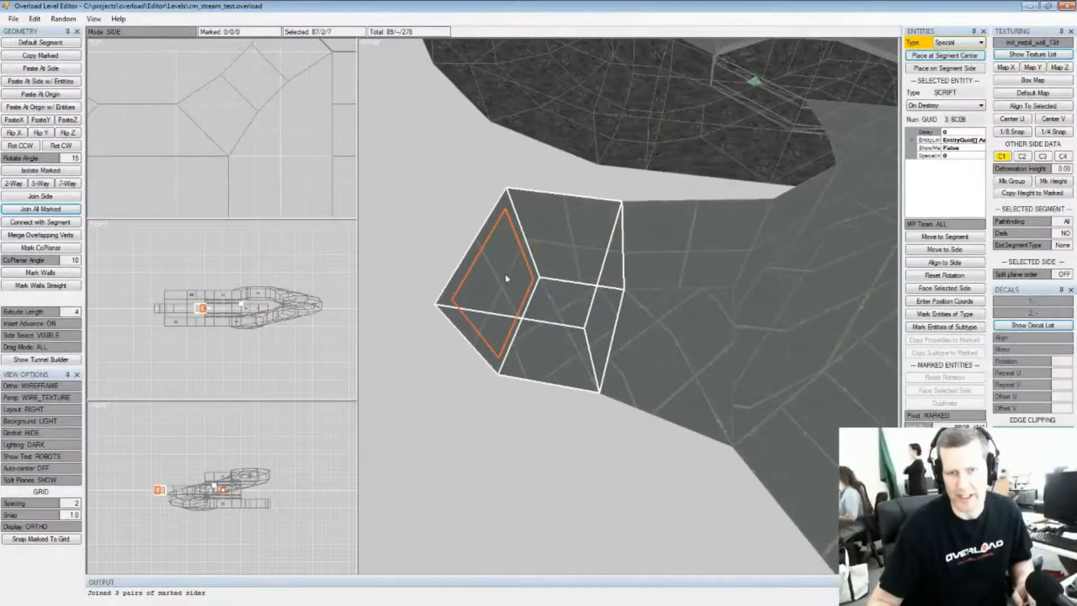
pyautogui.scroll(-5, 208, 100)
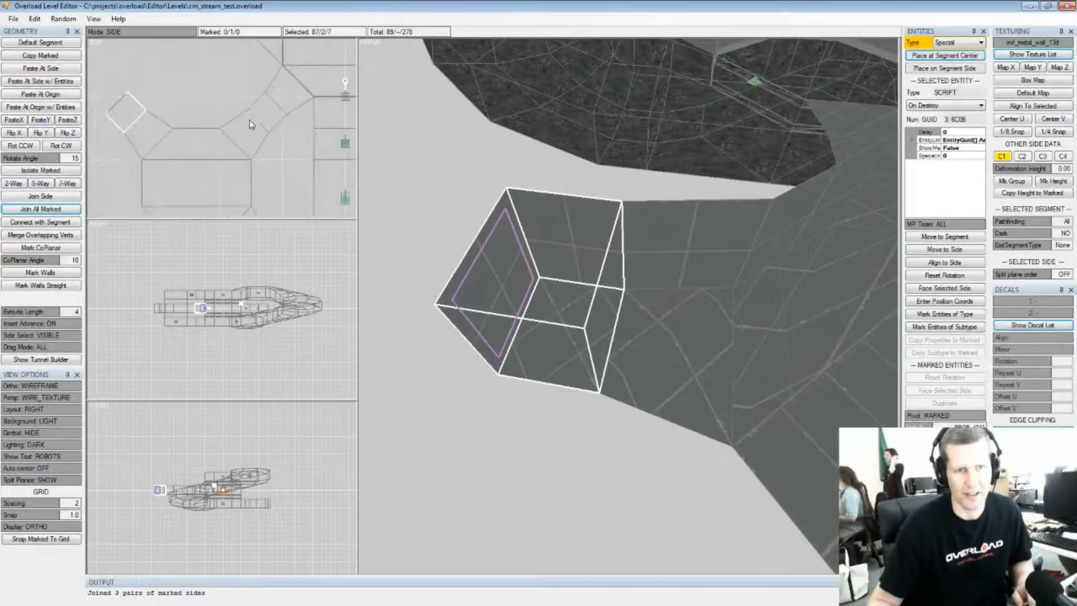
pyautogui.press('Right')
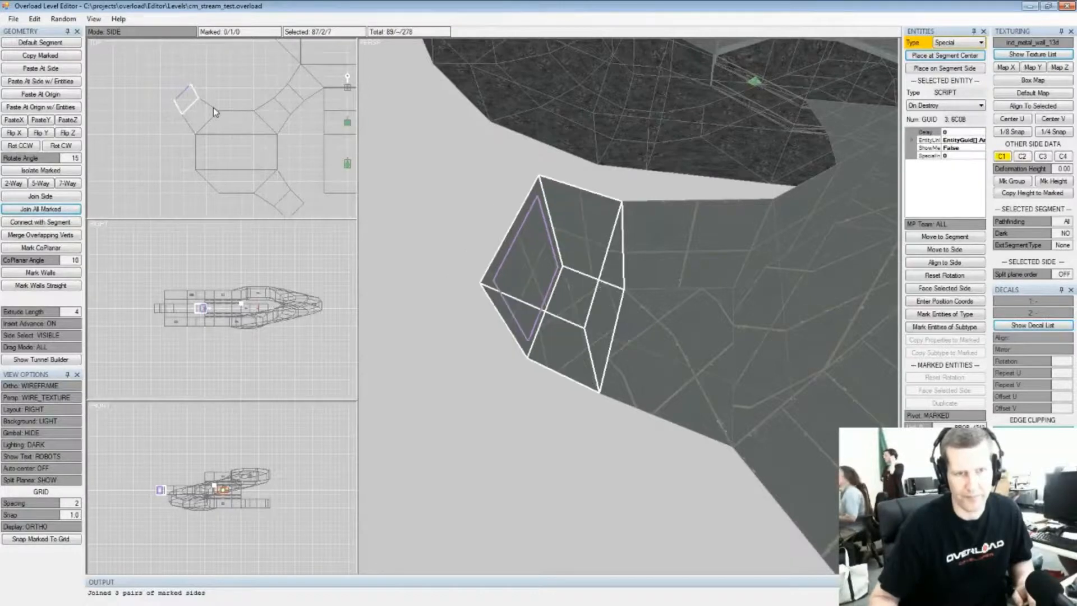
pyautogui.press('Down')
pyautogui.press('space')
# Mark the end side of the lower-right passage and move it inward to shorten that passage
pyautogui.moveTo(270, 181); pyautogui.dragTo(271, 124, button='middle')
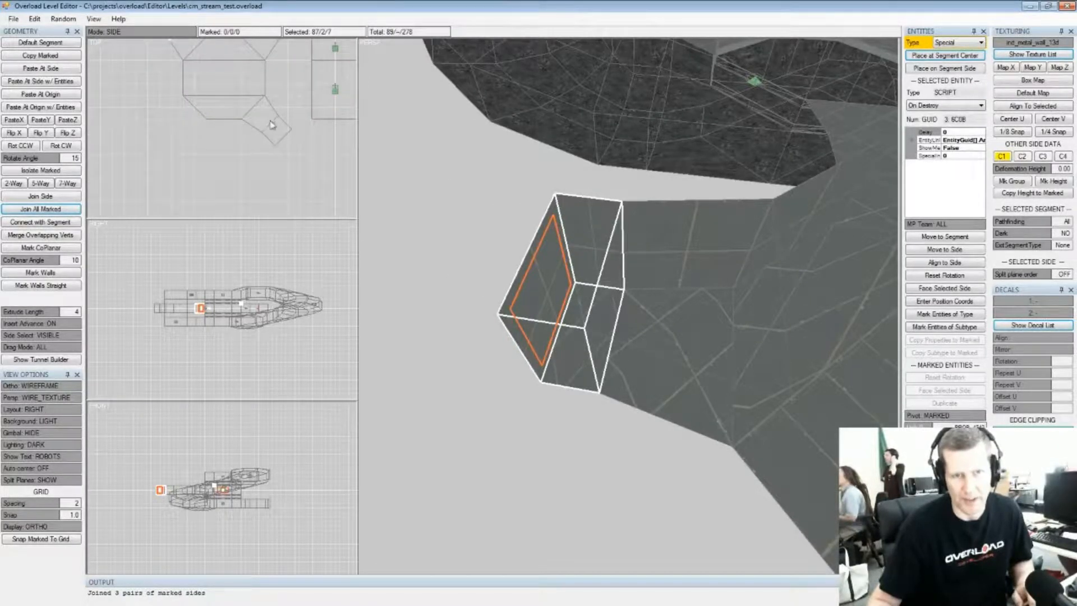
pyautogui.scroll(4, 280, 150)
pyautogui.moveTo(295, 142); pyautogui.dragTo(276, 129, button='middle')
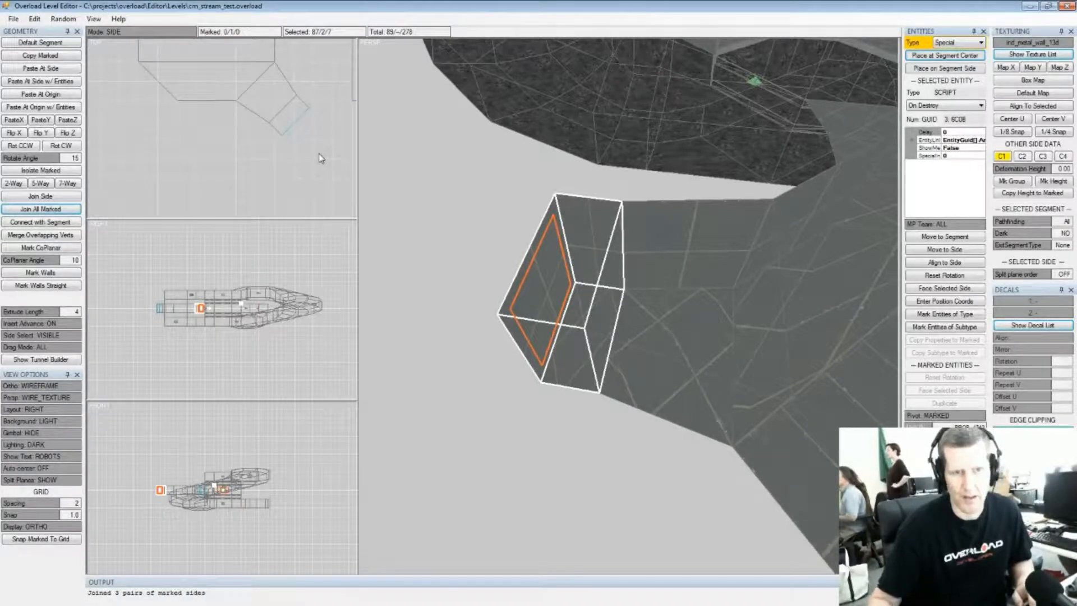
# Examine the joined octagonal room and its shortened passages together with the surrounding level geometry
pyautogui.scroll(-5, 656, 227)
pyautogui.moveTo(655, 226); pyautogui.dragTo(652, 287, button='middle')
pyautogui.scroll(4, 583, 277)
pyautogui.scroll(-3, 666, 256)
pyautogui.scroll(3, 631, 266)
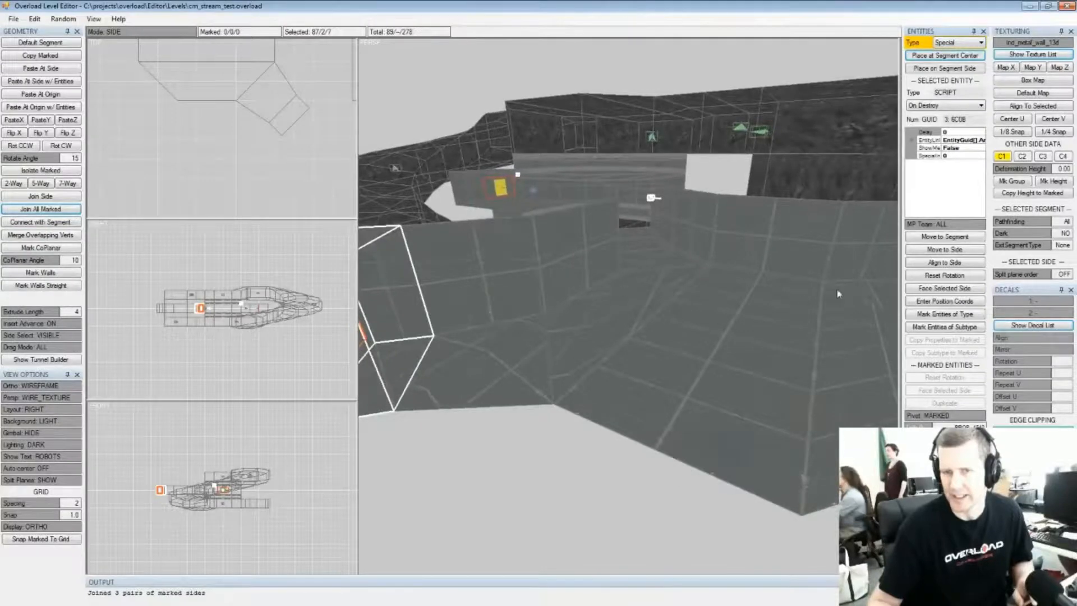
pyautogui.moveTo(799, 273); pyautogui.dragTo(757, 314, button='middle')
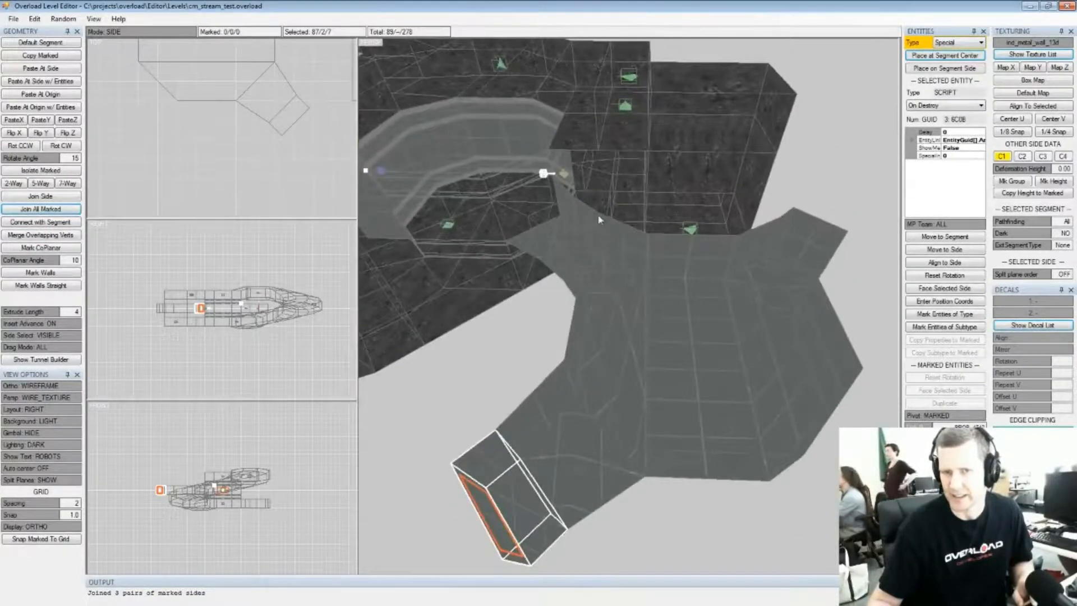
pyautogui.moveTo(676, 281); pyautogui.dragTo(679, 336, button='middle')
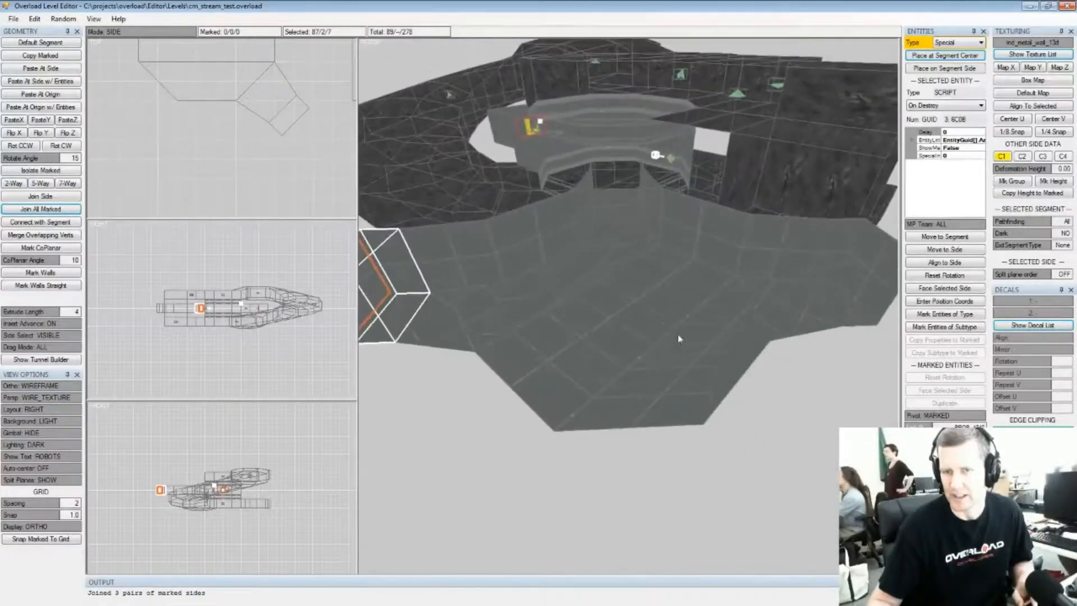
# Mark the octagonal room's three floor sides, insert two layers of segments beneath them, and clear the marks
pyautogui.click(678, 346)
pyautogui.moveTo(609, 313); pyautogui.dragTo(622, 366, button='middle')
pyautogui.click(611, 356)
pyautogui.click(550, 327)
pyautogui.press('space')
pyautogui.scroll(3, 621, 312)
pyautogui.moveTo(620, 313); pyautogui.dragTo(658, 287, button='middle')
pyautogui.moveTo(716, 265); pyautogui.dragTo(646, 250, button='middle')
pyautogui.press('Insert')
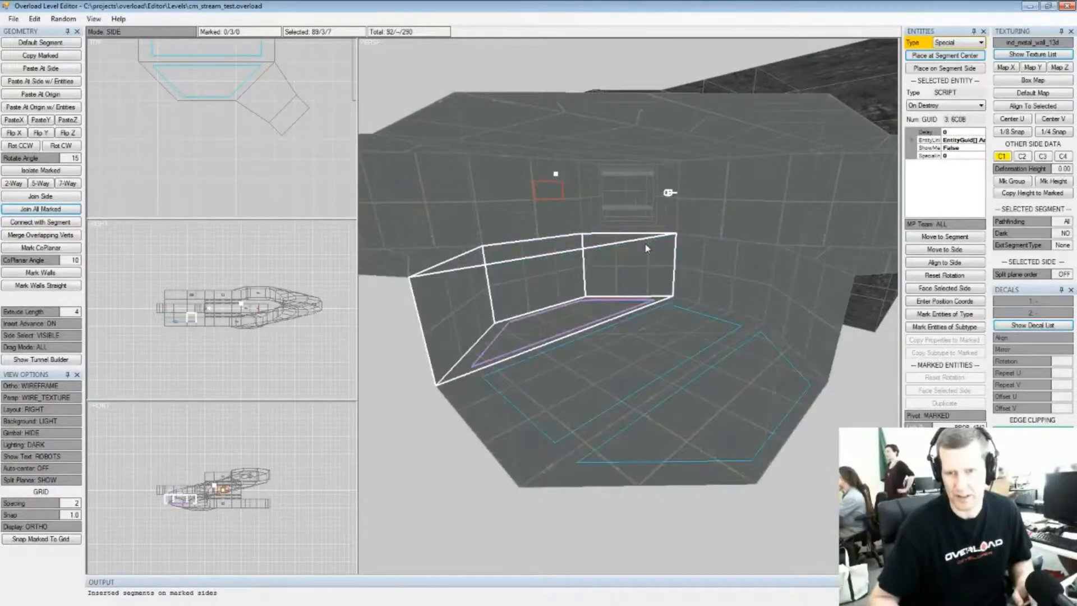
pyautogui.press('Insert')
pyautogui.press('Escape')
# Insert a new segment on a side wall of the room's lower level and shift its end side two snap steps right
pyautogui.moveTo(496, 296); pyautogui.dragTo(575, 282, button='middle')
pyautogui.scroll(2, 573, 349)
pyautogui.press('Insert')
pyautogui.press('Right')
pyautogui.press('Right')
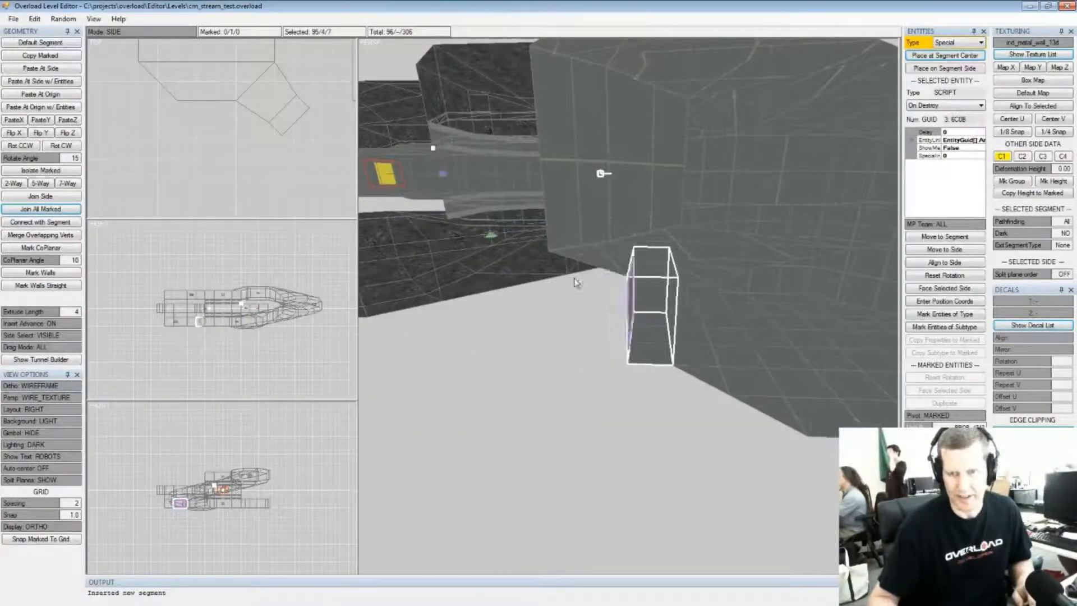
# Insert a segment on another side wall of the lower level and move its end side two snap steps back toward the room
pyautogui.moveTo(723, 277); pyautogui.dragTo(656, 277, button='middle')
pyautogui.click(751, 307)
pyautogui.scroll(4, 244, 96)
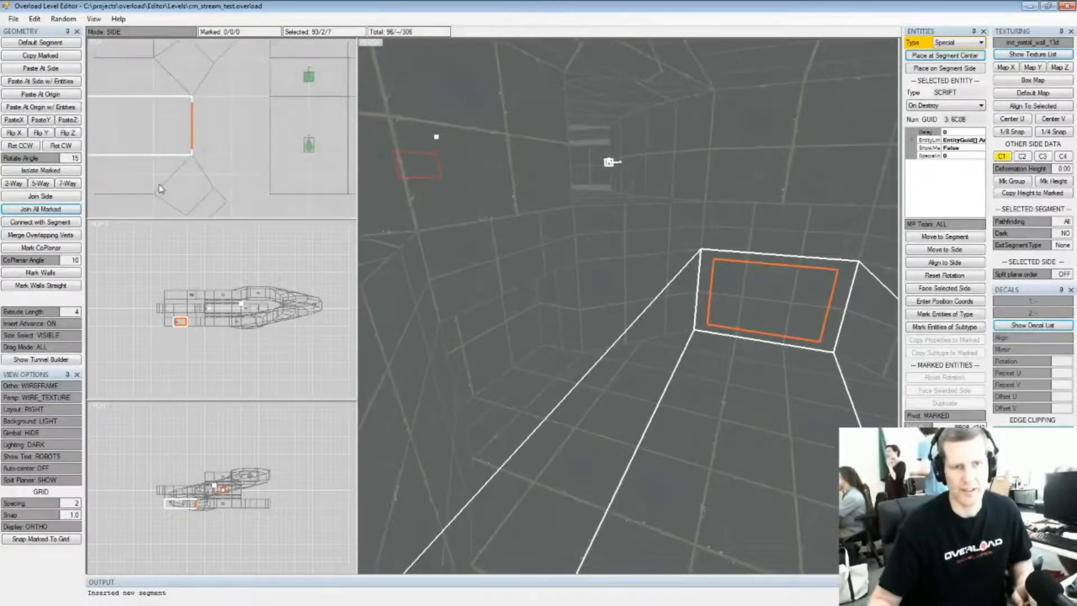
pyautogui.press('Insert')
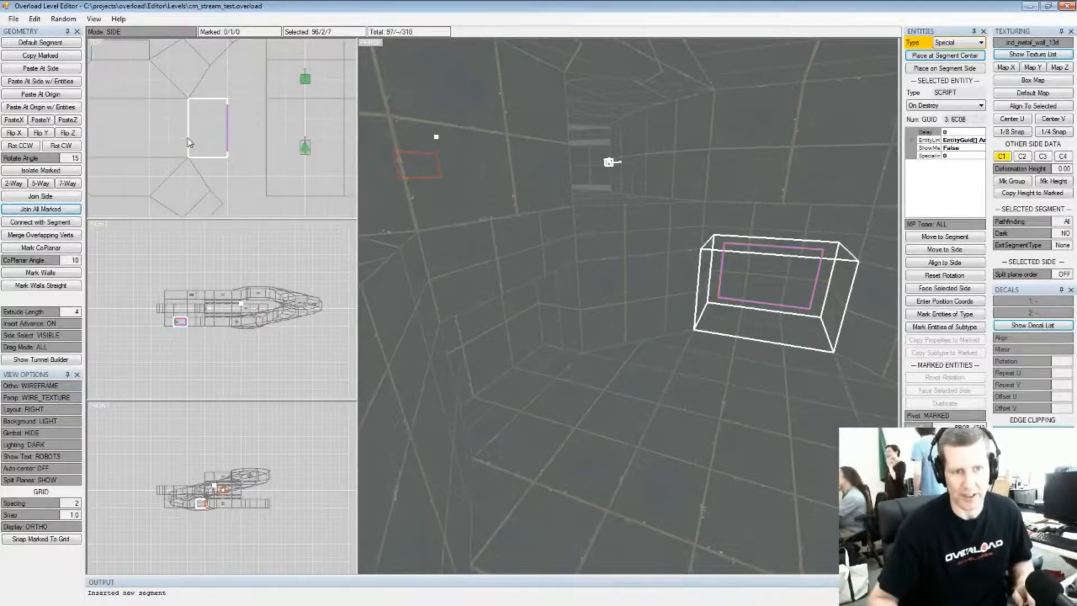
pyautogui.press('Left')
pyautogui.press('Left')
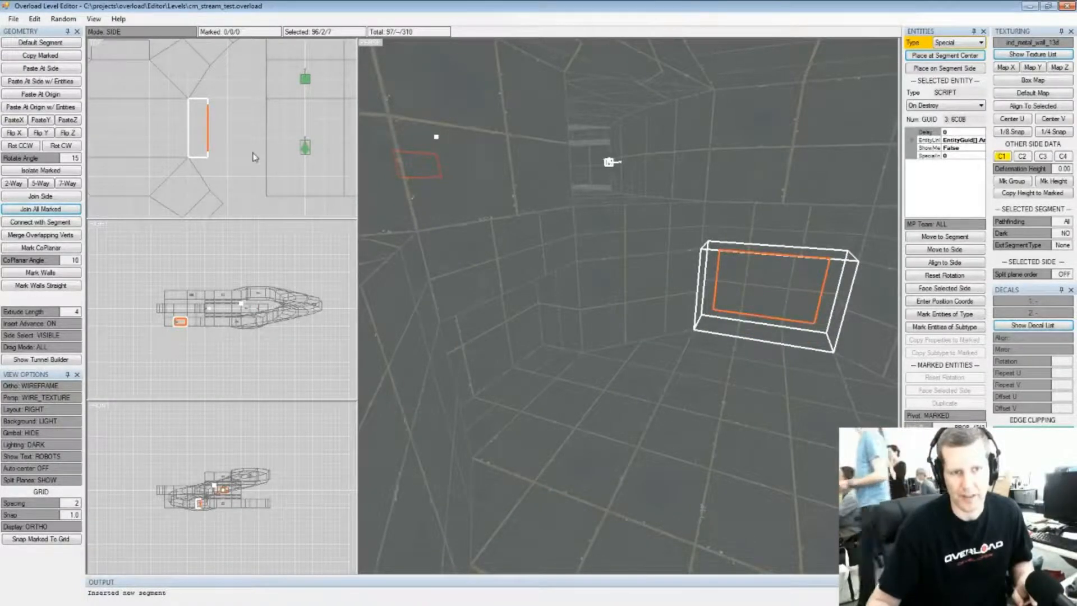
# Examine the new shallow wall segment and the lower level's shape in relation to the surrounding geometry
pyautogui.moveTo(702, 295); pyautogui.dragTo(625, 281, button='middle')
pyautogui.scroll(-1, 578, 240)
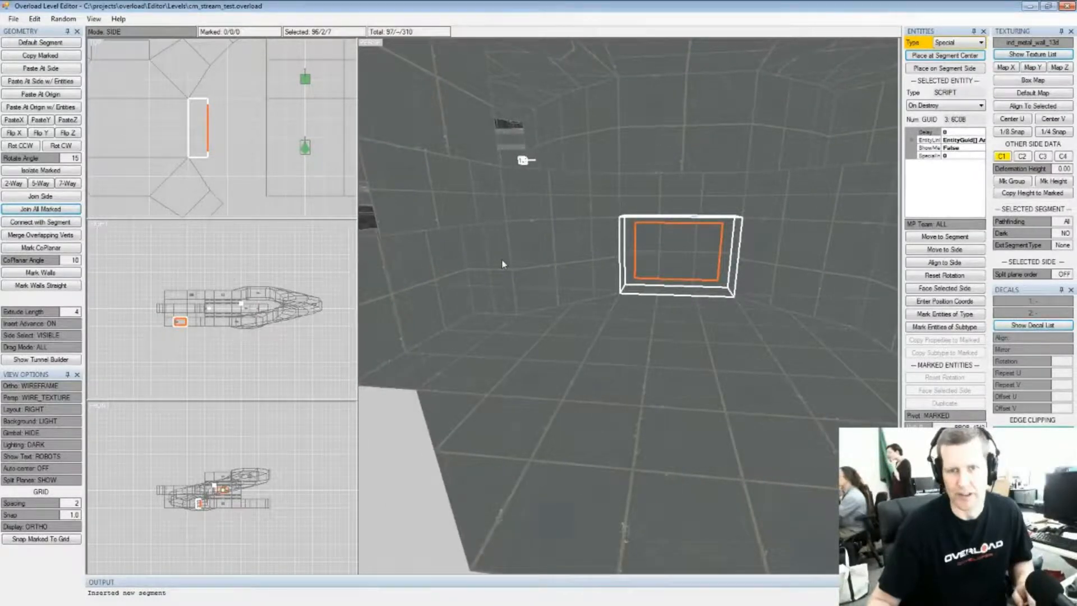
pyautogui.moveTo(559, 236); pyautogui.dragTo(620, 285, button='middle')
pyautogui.scroll(5, 181, 317)
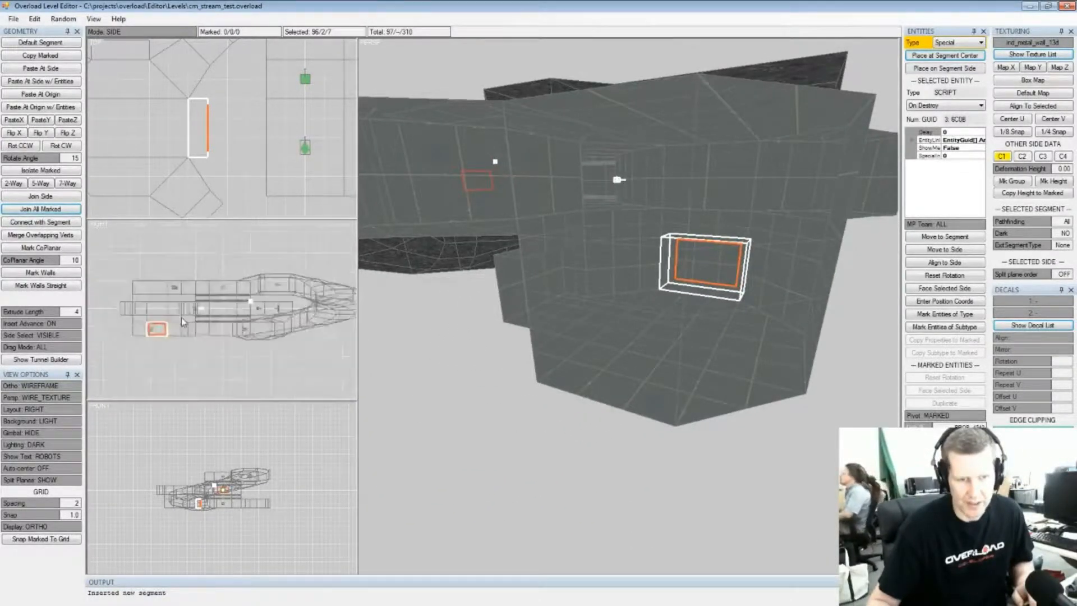
pyautogui.moveTo(768, 396); pyautogui.dragTo(331, 437, button='middle')
pyautogui.scroll(4, 225, 463)
pyautogui.moveTo(225, 463); pyautogui.dragTo(266, 494, button='middle')
pyautogui.scroll(-3, 244, 317)
pyautogui.scroll(-3, 171, 133)
pyautogui.scroll(-2, 211, 178)
# Mark all segments of the octagonal room, its passages and its lower level, and hide the unmarked segments
pyautogui.press('Tab')
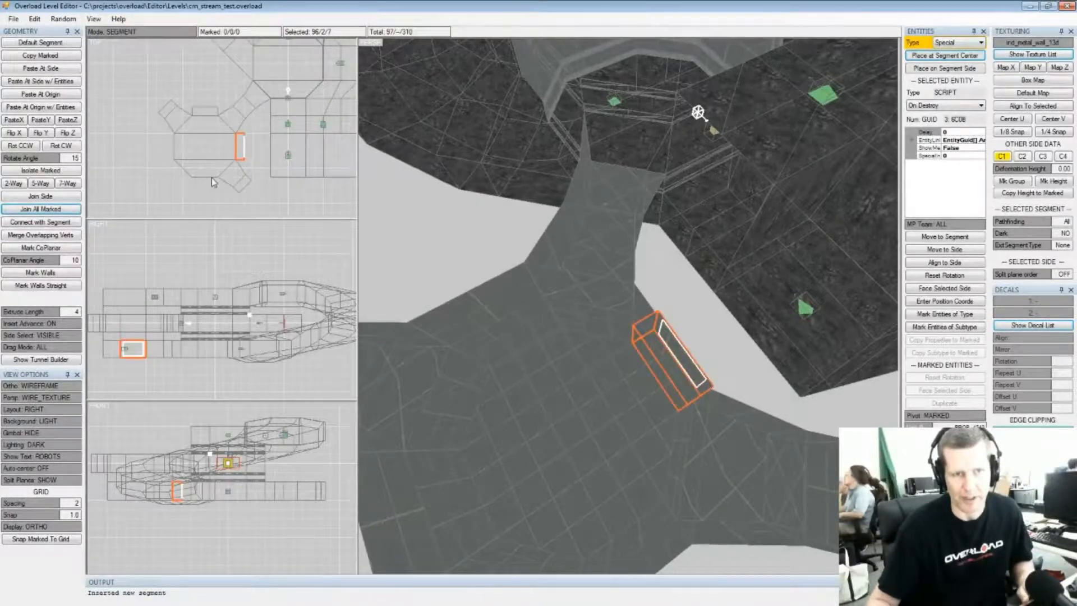
pyautogui.moveTo(128, 70); pyautogui.dragTo(271, 206)
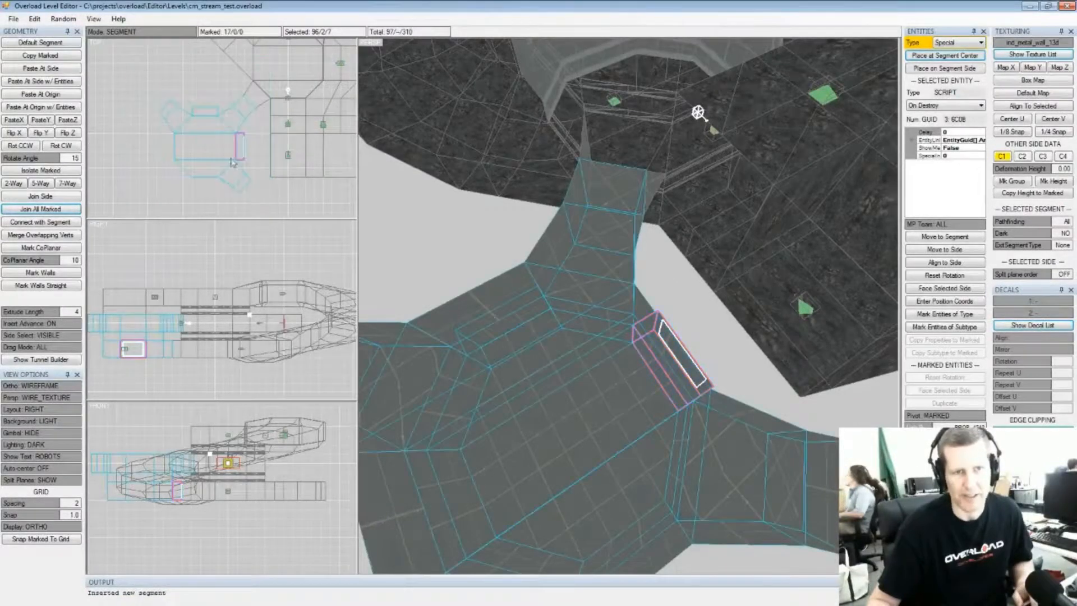
pyautogui.click(34, 19)
pyautogui.click(34, 19)
pyautogui.click(63, 18)
pyautogui.moveTo(36, 21)
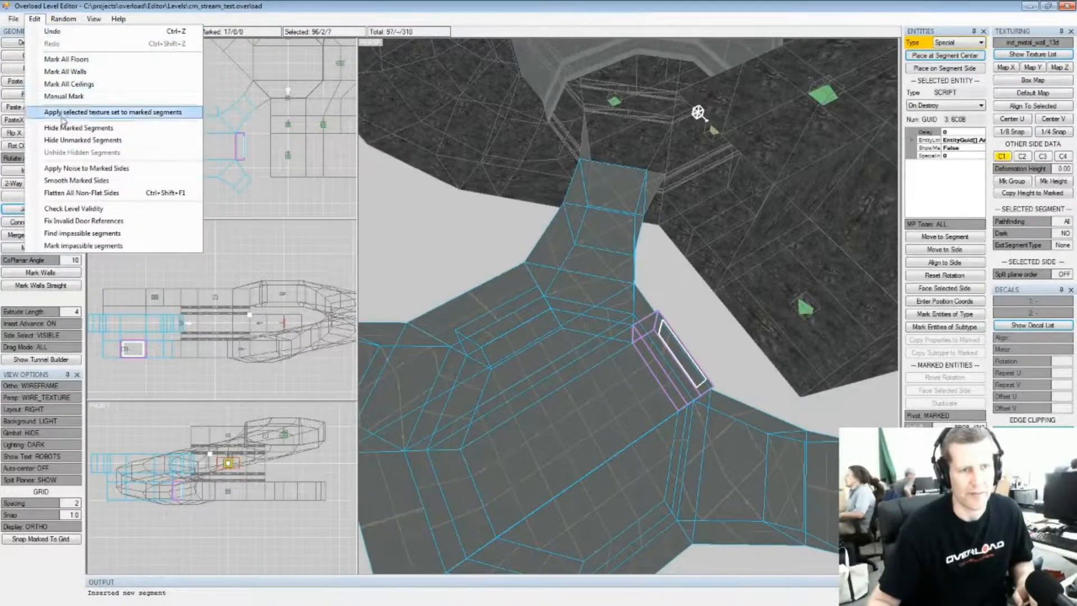
pyautogui.click(64, 140)
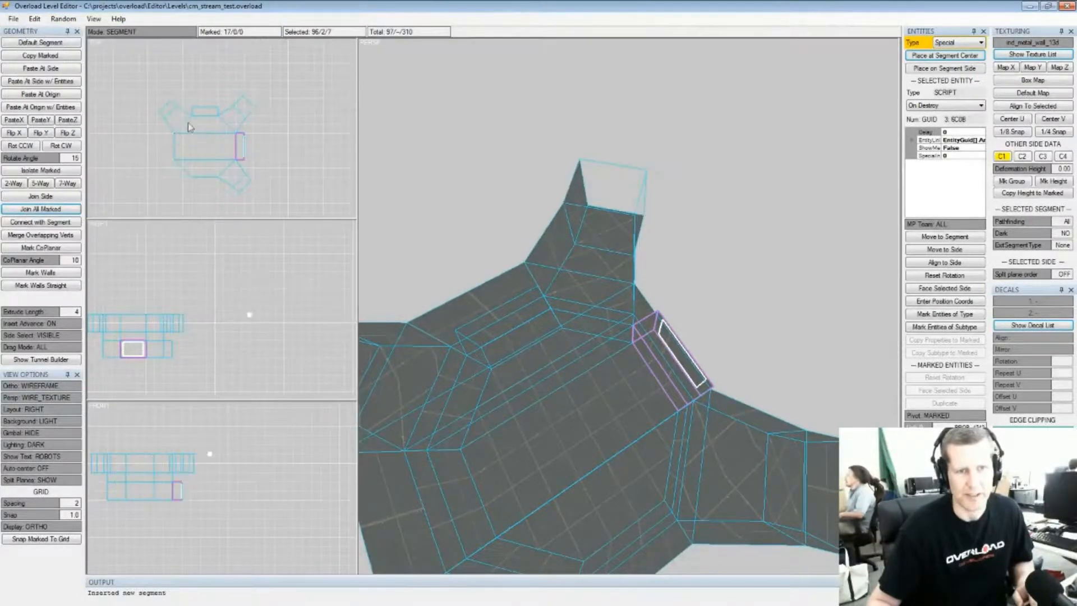
# Clear the marks and lengthen the lower level by moving the sides of its two end sections outward one snap step each
pyautogui.moveTo(402, 258); pyautogui.dragTo(648, 314, button='middle')
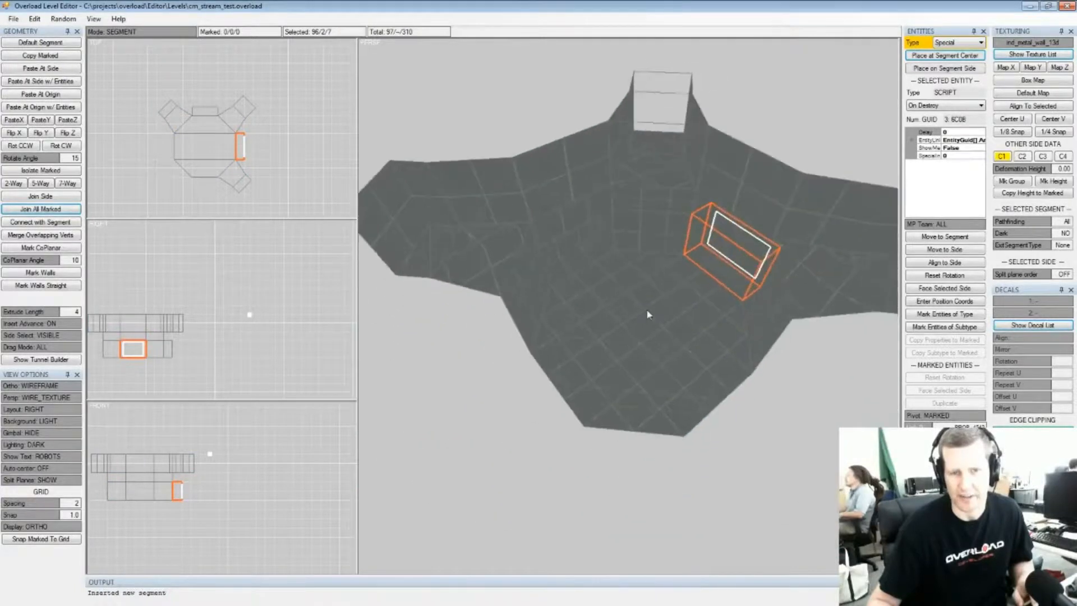
pyautogui.press('Tab')
pyautogui.scroll(3, 249, 311)
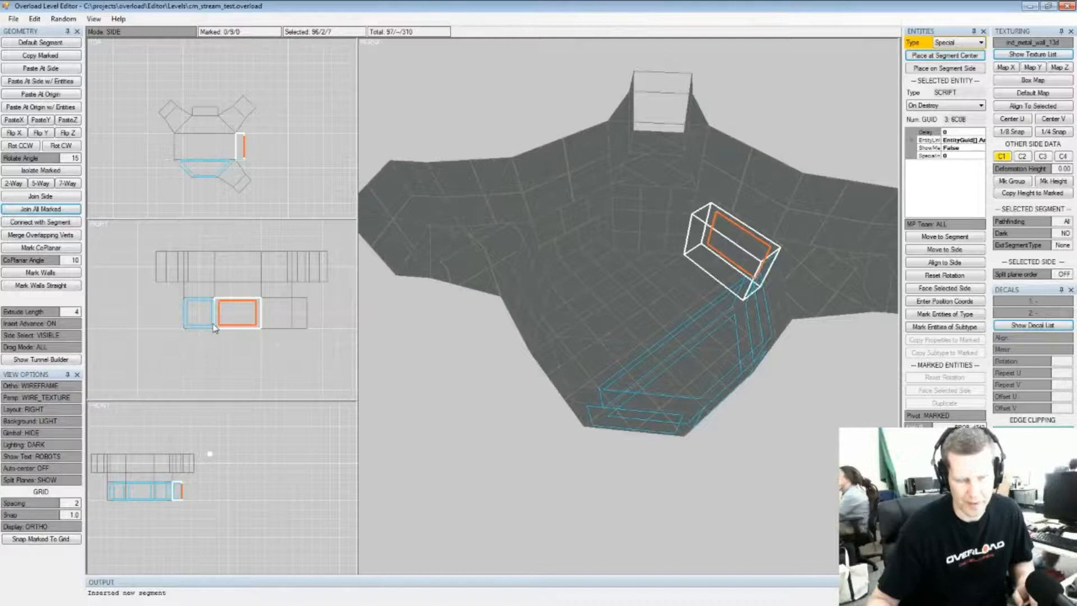
pyautogui.press('Left')
pyautogui.click(249, 308)
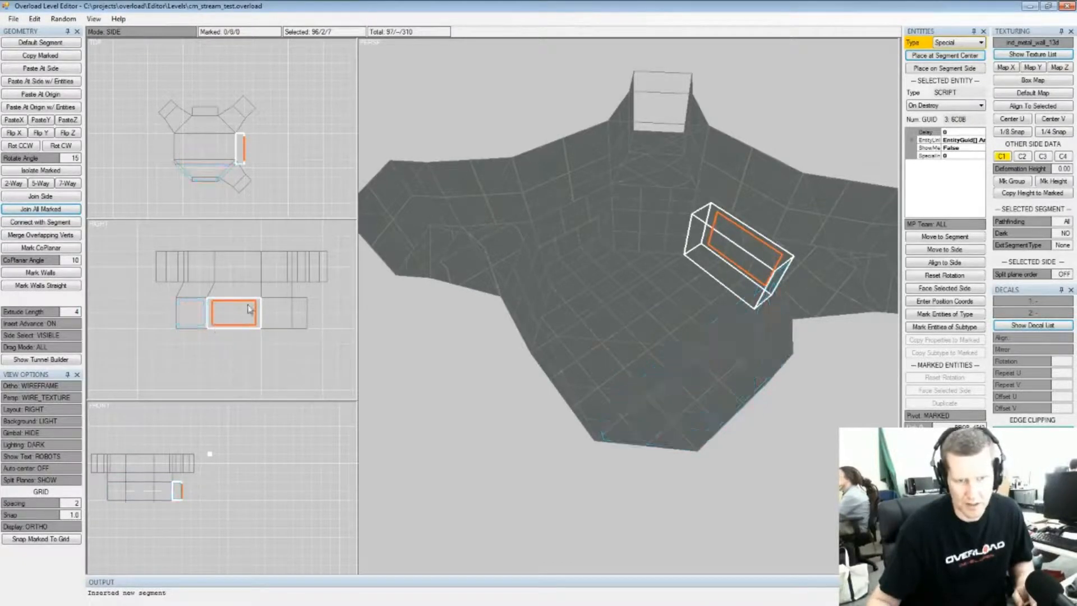
pyautogui.moveTo(281, 311); pyautogui.dragTo(308, 331)
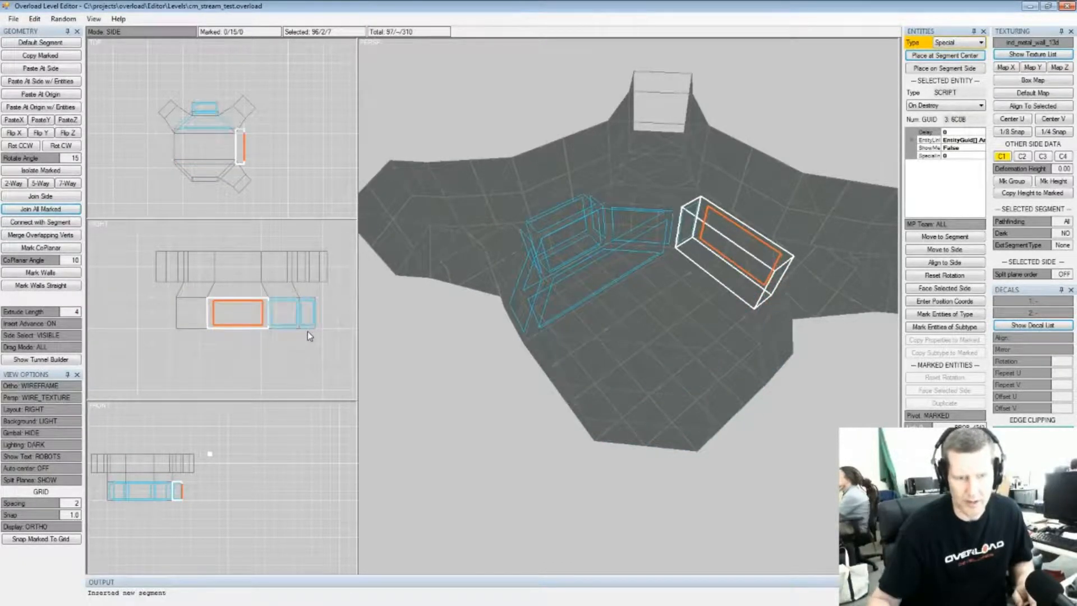
# Widen the lower level in the front view by moving its two opposite outer groups of sides outward one snap step each
pyautogui.moveTo(121, 491); pyautogui.dragTo(157, 439, button='middle')
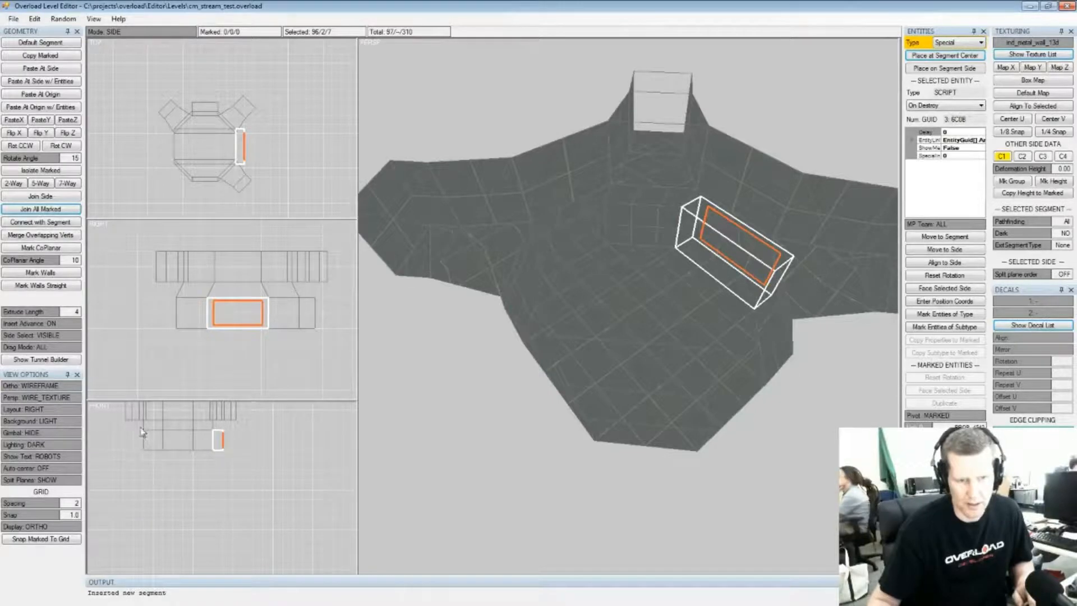
pyautogui.press('Left')
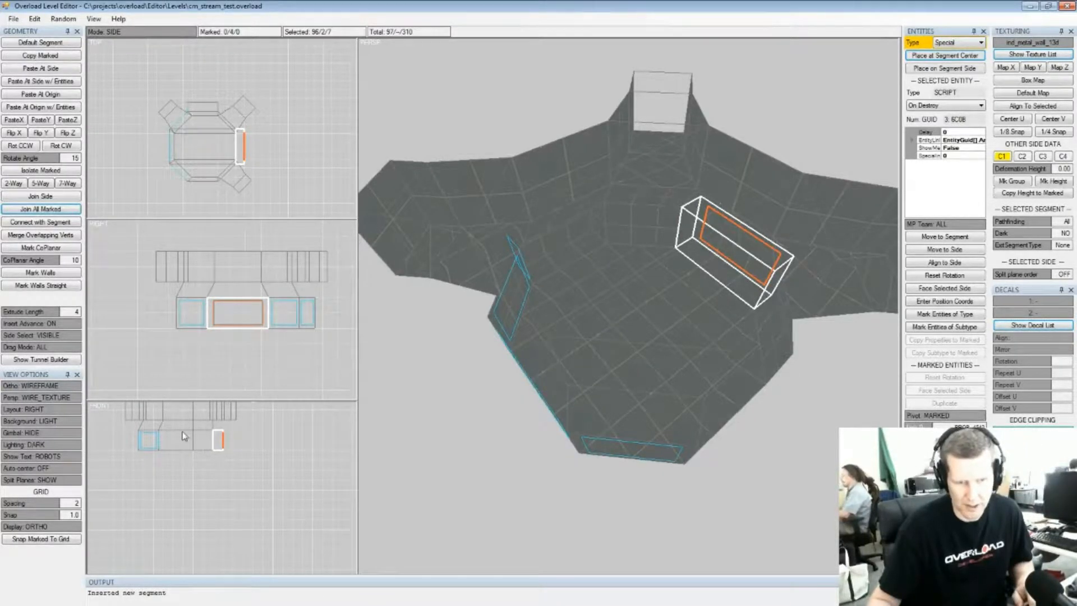
pyautogui.moveTo(235, 463); pyautogui.dragTo(232, 459)
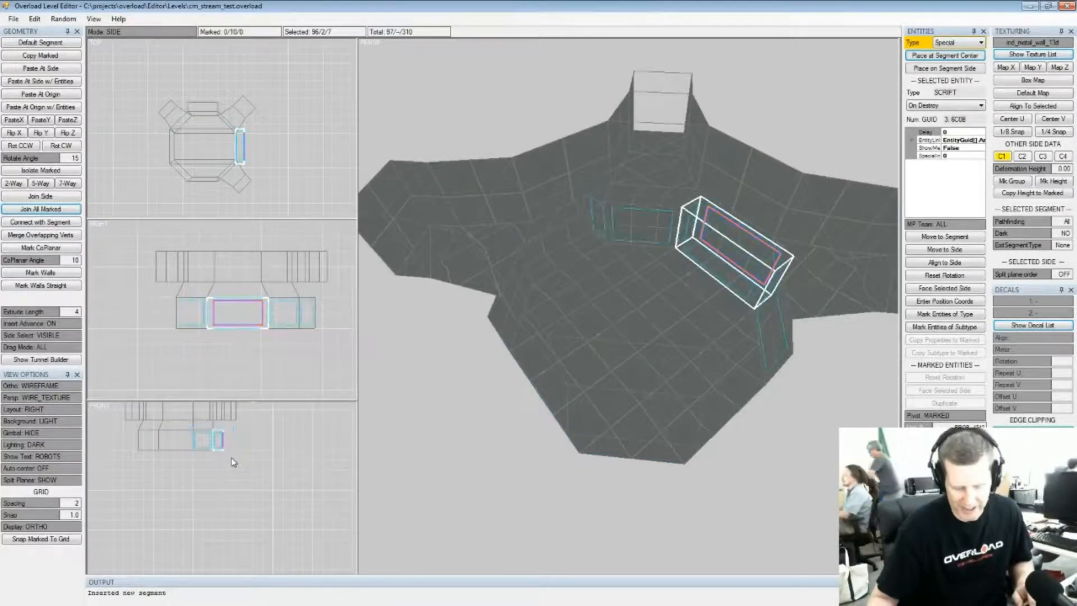
pyautogui.press('Right')
pyautogui.moveTo(554, 313); pyautogui.dragTo(709, 318, button='middle')
pyautogui.scroll(3, 582, 298)
pyautogui.scroll(-3, 659, 274)
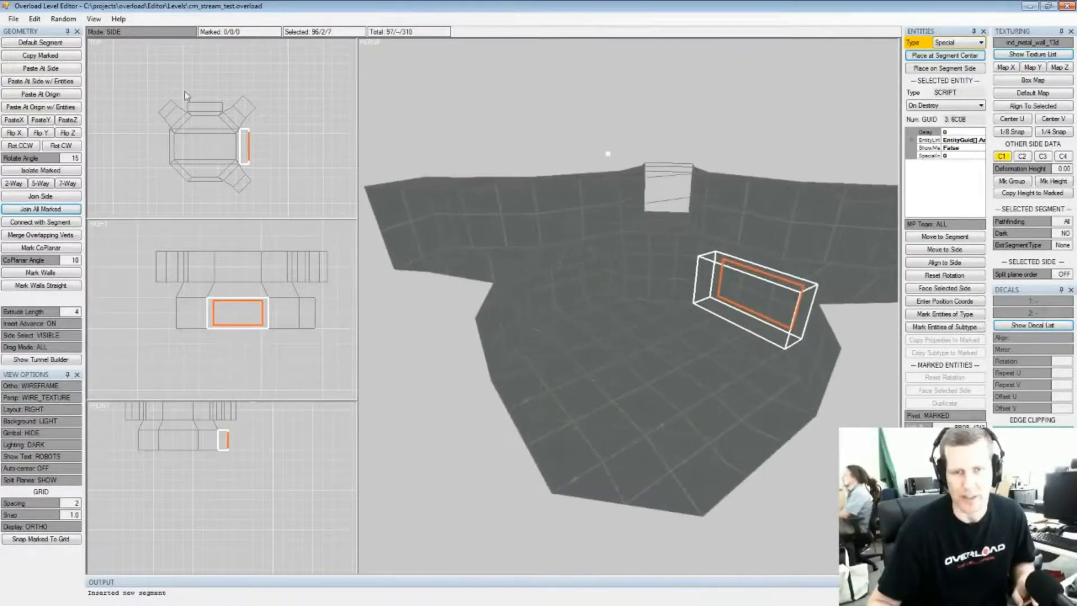
# Unhide the hidden segments and bring the new shallow wall segment into view
pyautogui.click(41, 21)
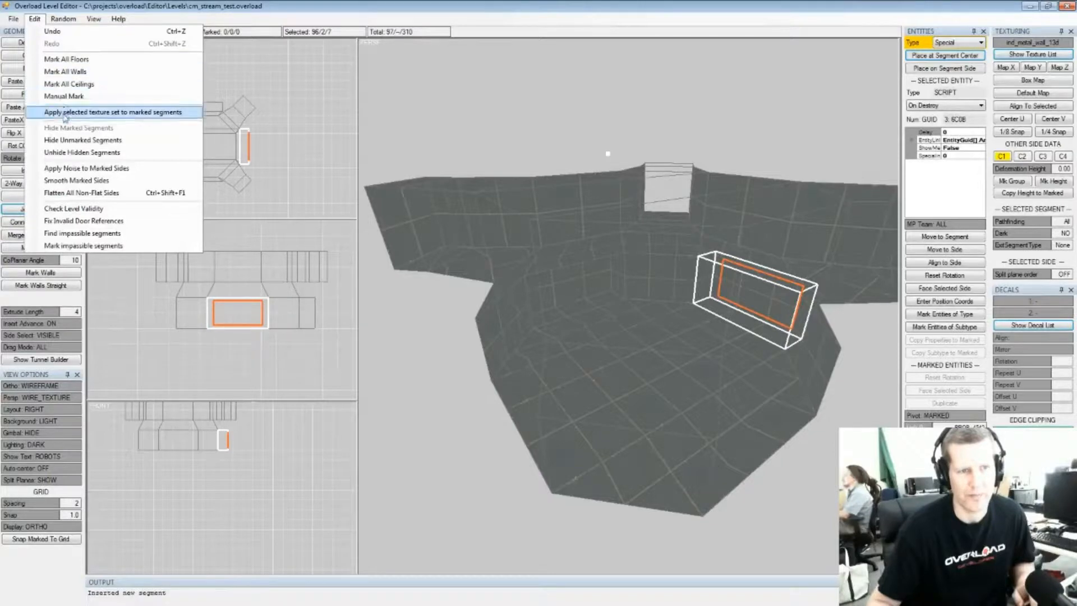
pyautogui.click(85, 155)
pyautogui.press('f')
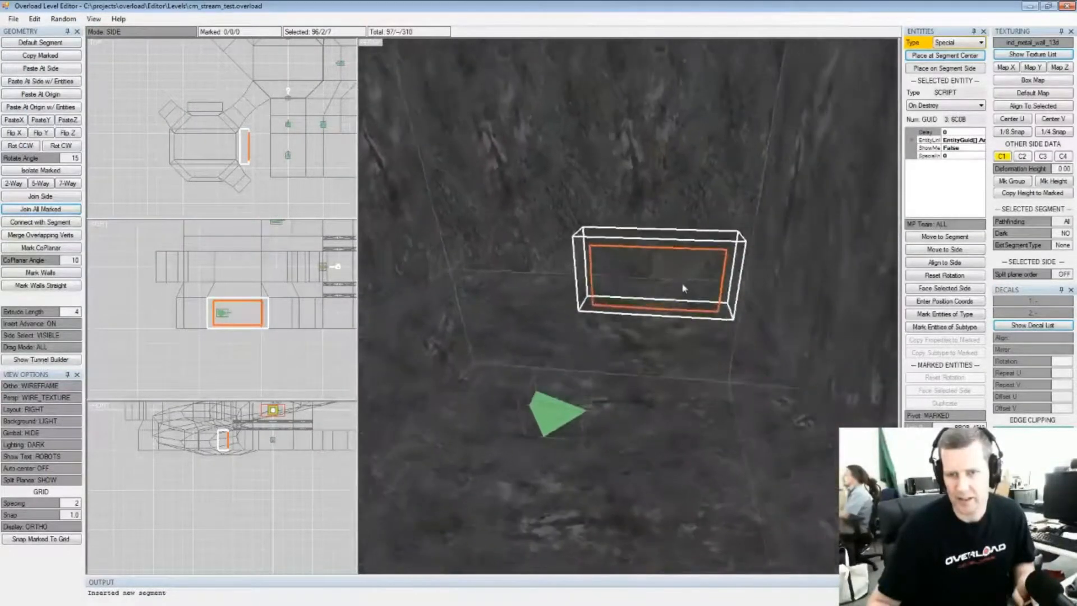
# Mark the facing side of the neighbouring rock cave and connect the shallow wall segment's end side to it with a segment
pyautogui.click(605, 314)
pyautogui.scroll(-5, 687, 317)
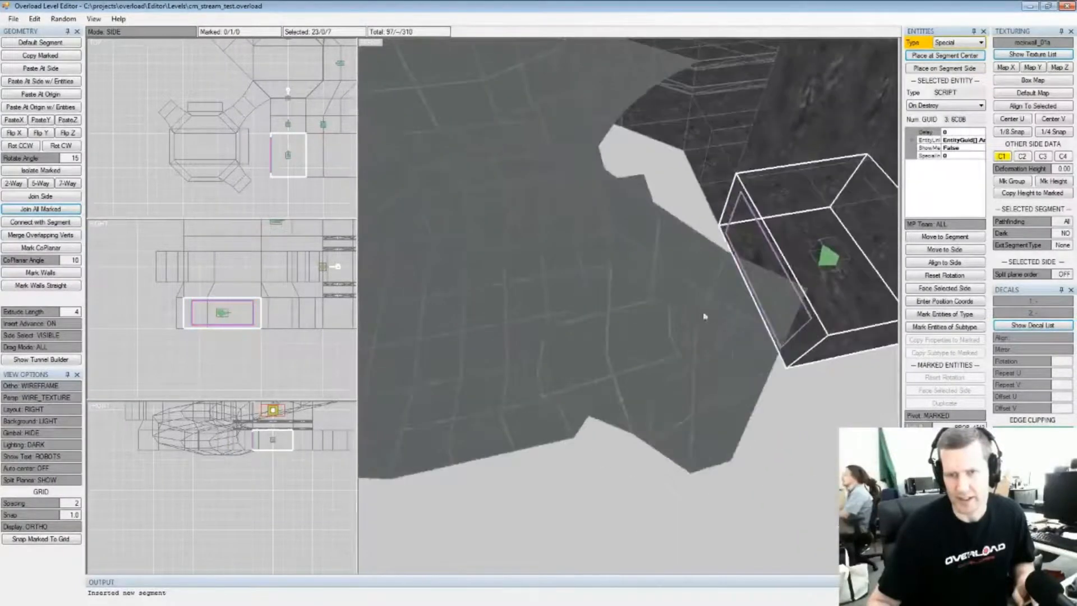
pyautogui.click(671, 289)
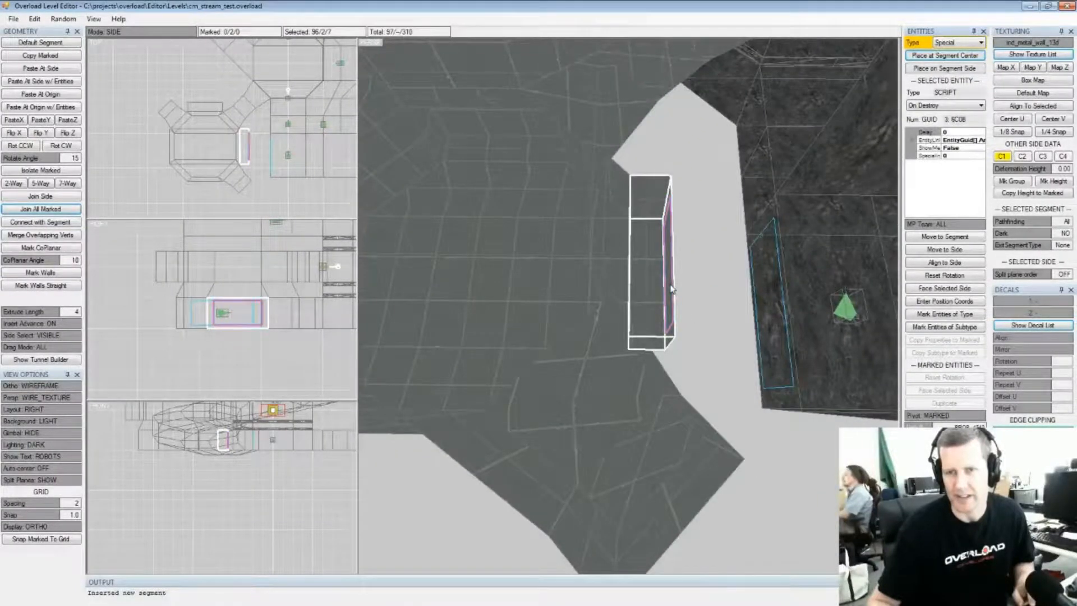
pyautogui.moveTo(672, 289); pyautogui.dragTo(683, 258, button='middle')
pyautogui.press('space')
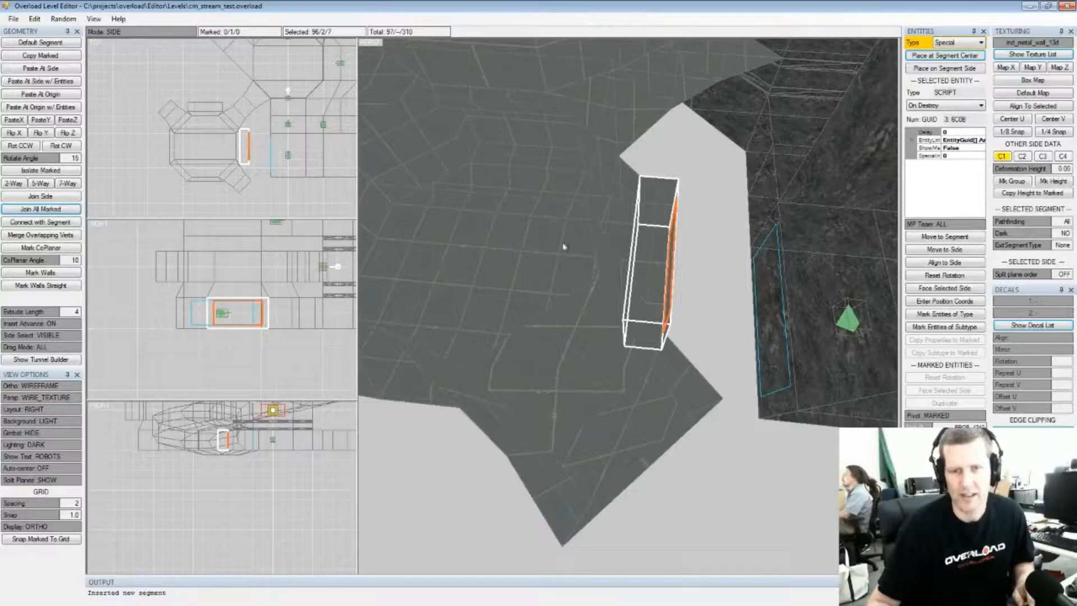
pyautogui.click(35, 223)
# Mark the connecting segment's four inner sides and apply the rockwall_01a texture to them
pyautogui.moveTo(699, 277); pyautogui.dragTo(601, 227, button='middle')
pyautogui.moveTo(689, 327); pyautogui.dragTo(572, 294, button='middle')
pyautogui.press('space')
pyautogui.click(586, 344)
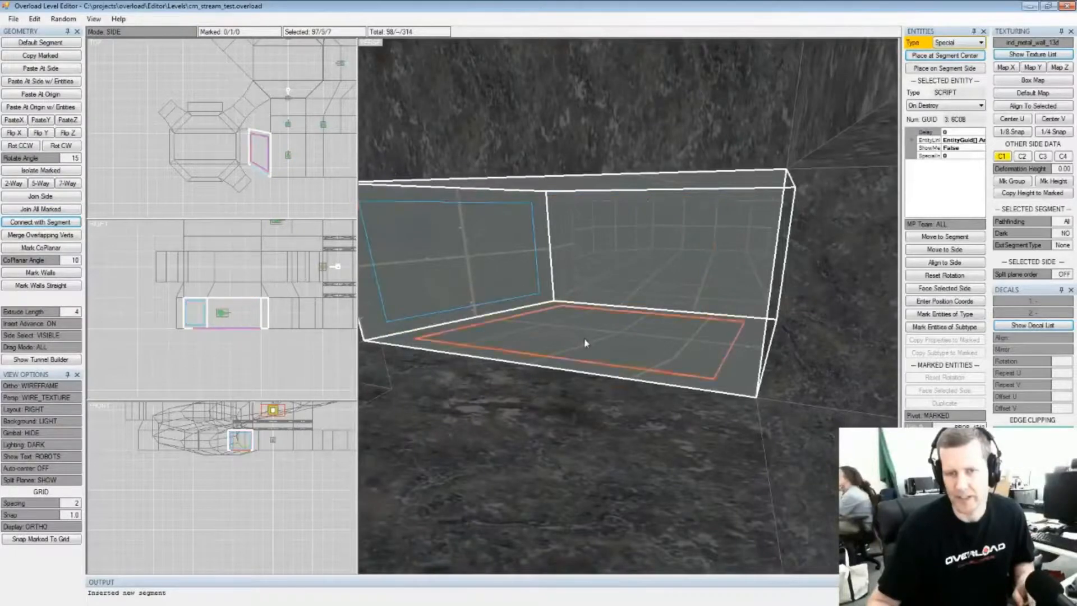
pyautogui.press('space')
pyautogui.moveTo(586, 343); pyautogui.dragTo(737, 278, button='middle')
pyautogui.click(737, 278)
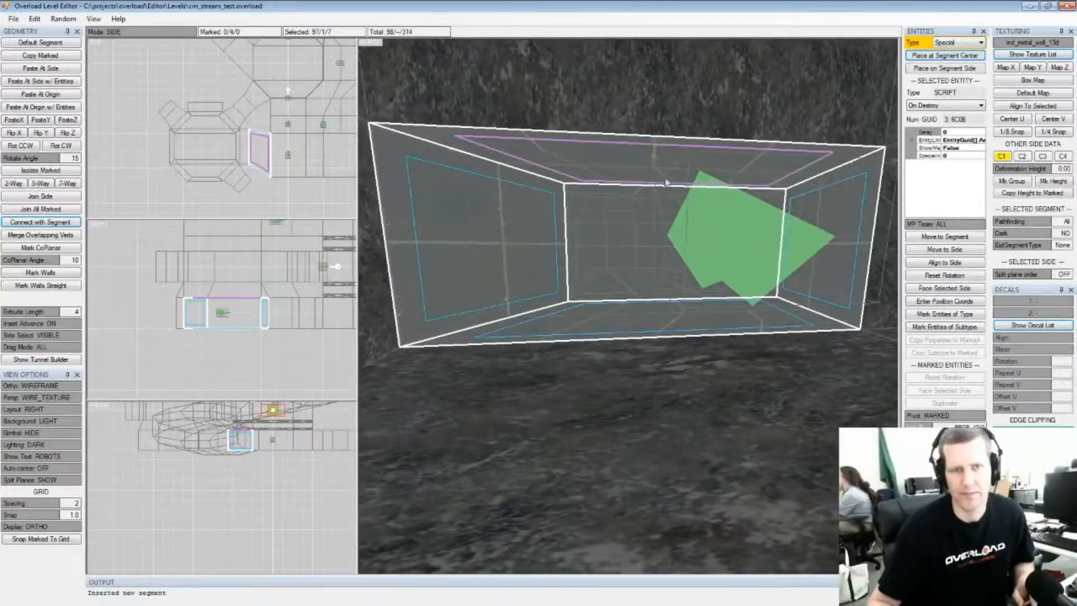
pyautogui.click(1042, 54)
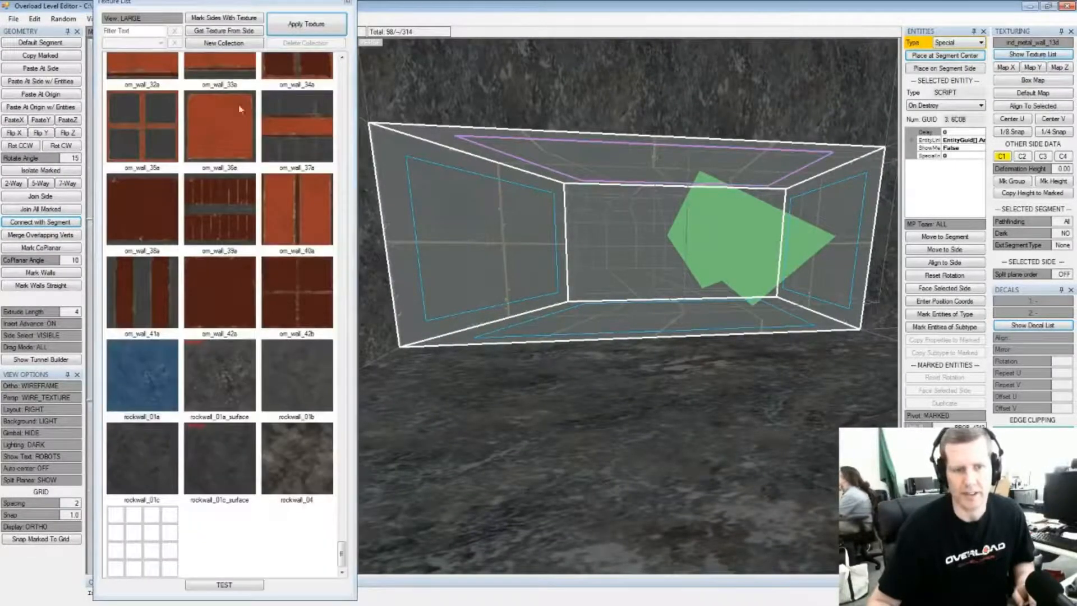
pyautogui.click(295, 34)
# Mark the end side of the lower level's other wall segment and connect the facing rock cave side to it with a segment
pyautogui.moveTo(616, 259); pyautogui.dragTo(612, 310, button='middle')
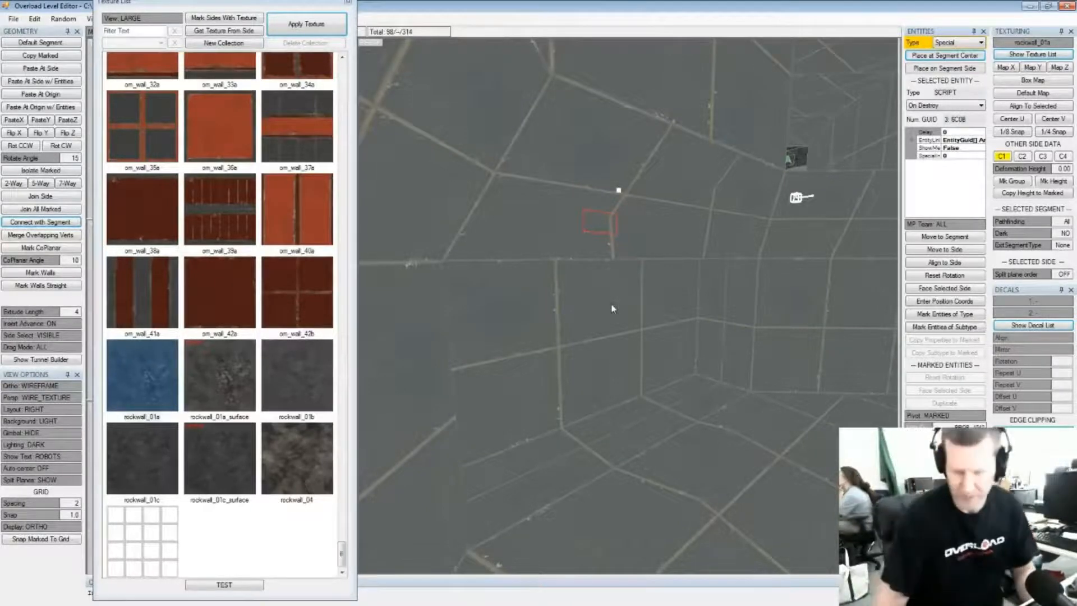
pyautogui.click(634, 312)
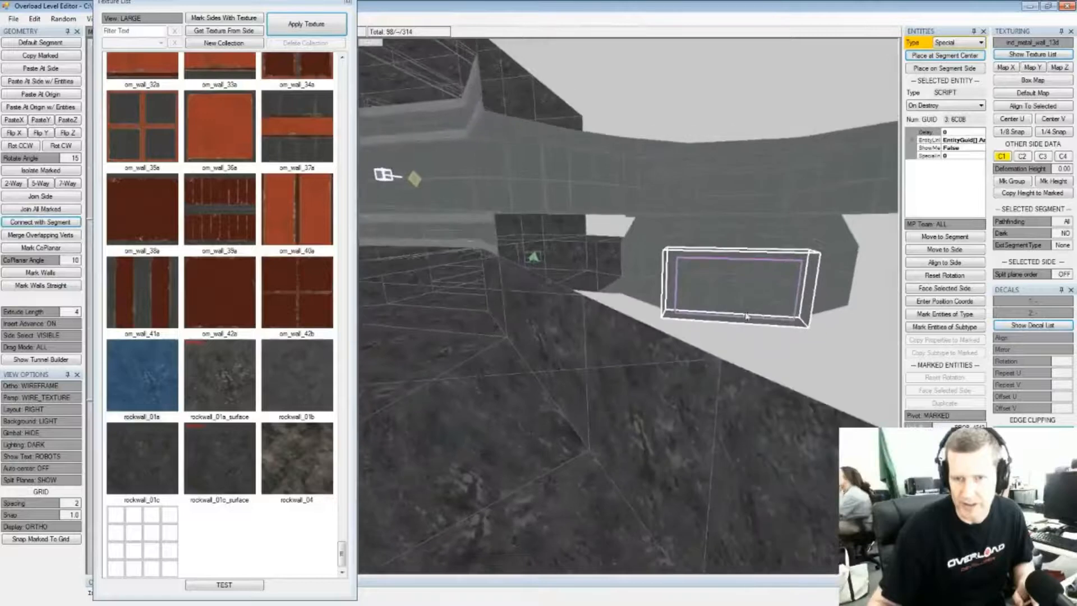
pyautogui.moveTo(746, 316); pyautogui.dragTo(712, 319, button='right')
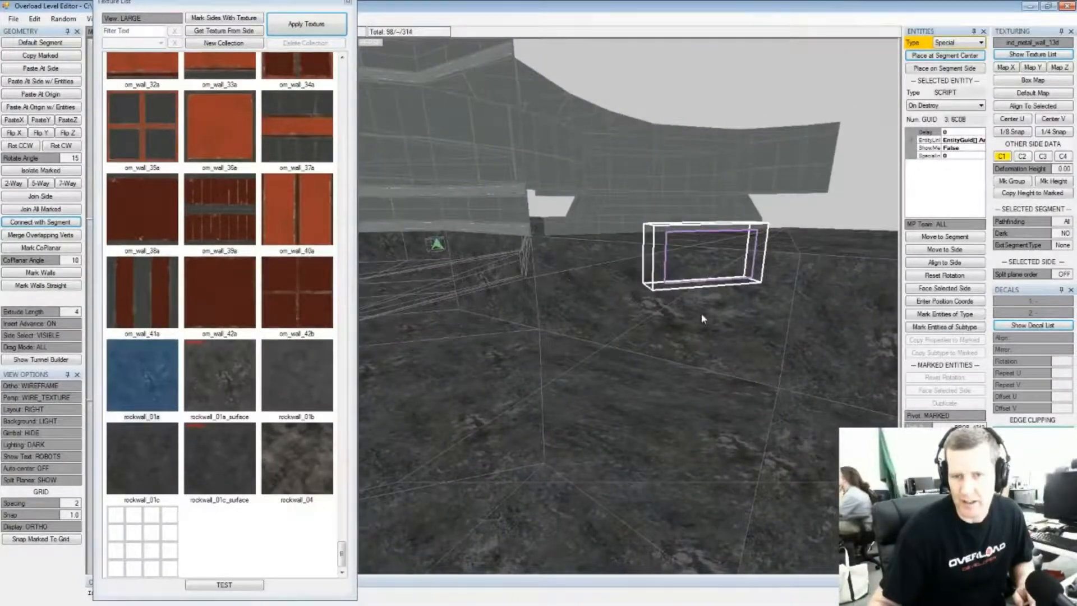
pyautogui.click(702, 317)
pyautogui.moveTo(702, 315)
pyautogui.mouseDown(button='right')
pyautogui.moveTo(712, 296)
pyautogui.moveTo(692, 327)
pyautogui.mouseUp(button='right')
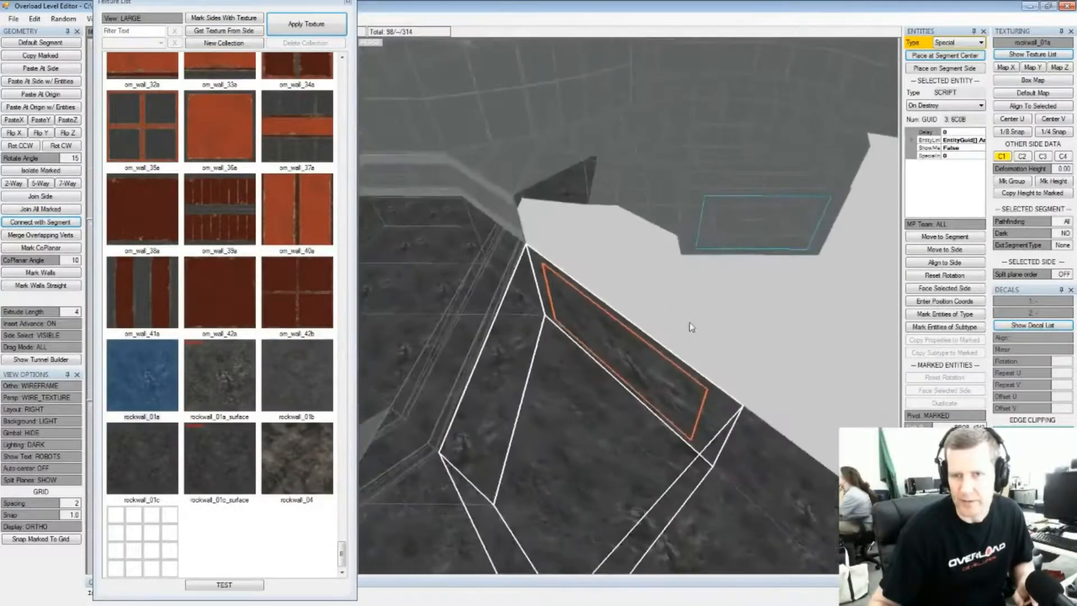
pyautogui.click(41, 223)
# Split the new rock connecting segment with a 2-way split
pyautogui.moveTo(636, 315); pyautogui.dragTo(599, 310, button='middle')
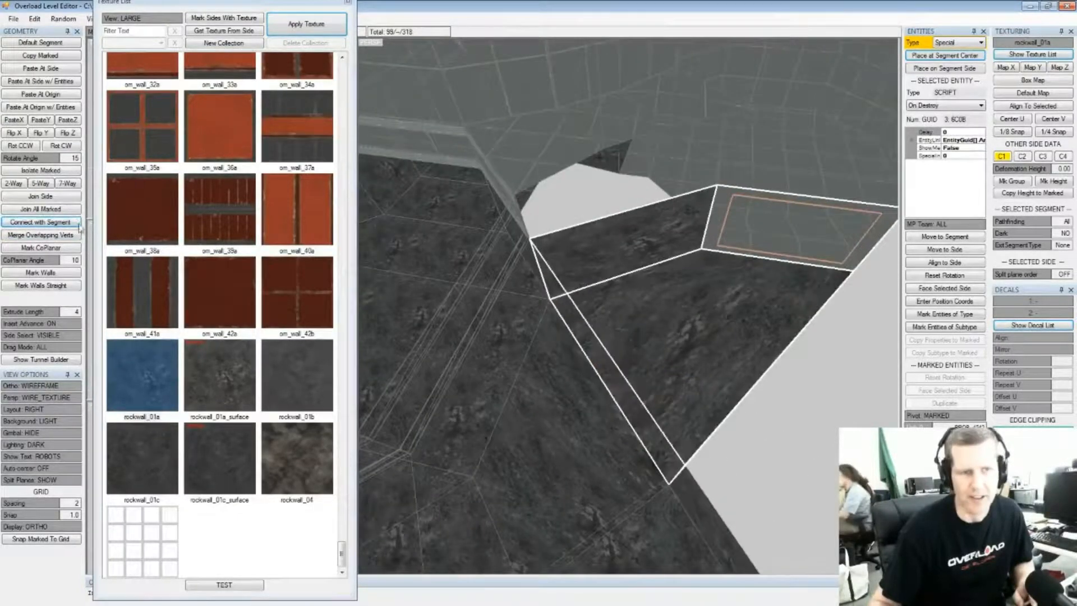
pyautogui.click(19, 185)
pyautogui.moveTo(687, 264); pyautogui.dragTo(565, 341, button='middle')
pyautogui.scroll(-2, 624, 315)
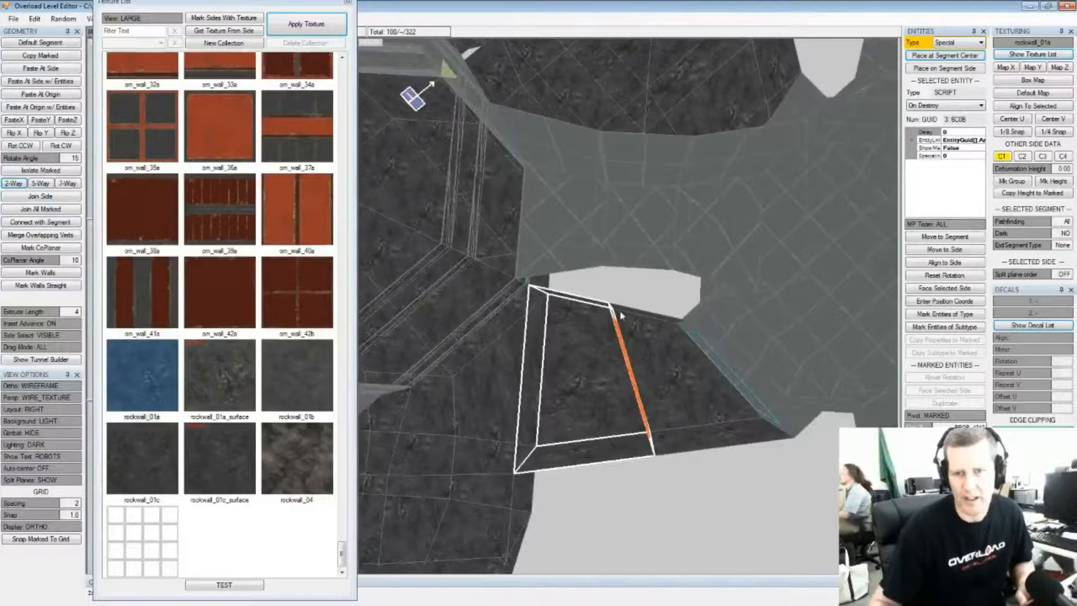
# Examine the split rock passage from several angles in the different selection modes, then select a rock side wall beside it
pyautogui.moveTo(626, 338); pyautogui.dragTo(597, 368)
pyautogui.moveTo(684, 497); pyautogui.dragTo(677, 453, button='middle')
pyautogui.moveTo(651, 409); pyautogui.dragTo(628, 436)
pyautogui.moveTo(628, 435); pyautogui.dragTo(620, 325, button='middle')
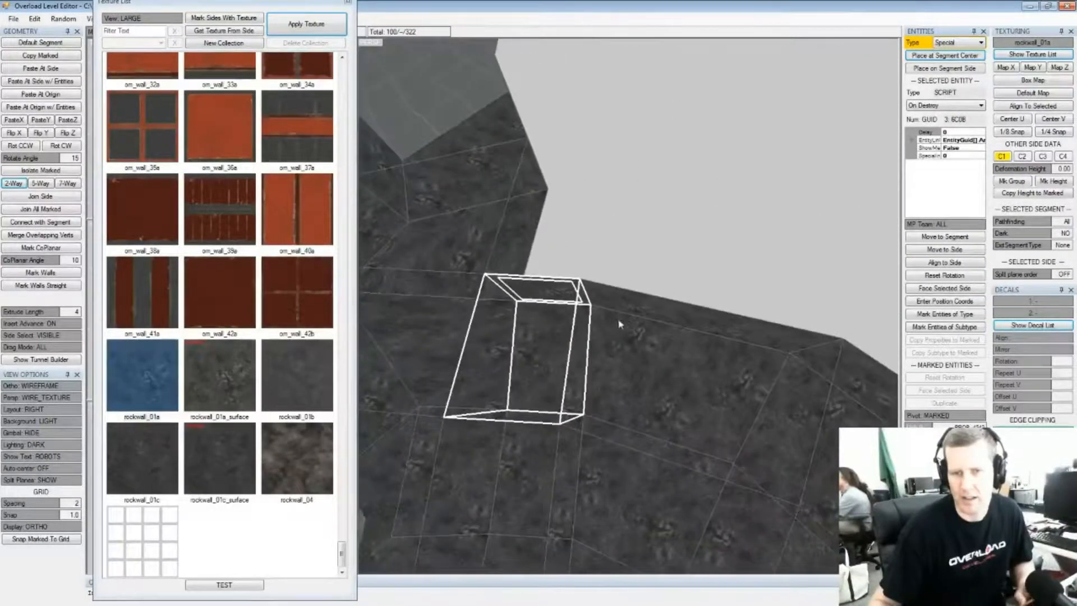
pyautogui.click(602, 319)
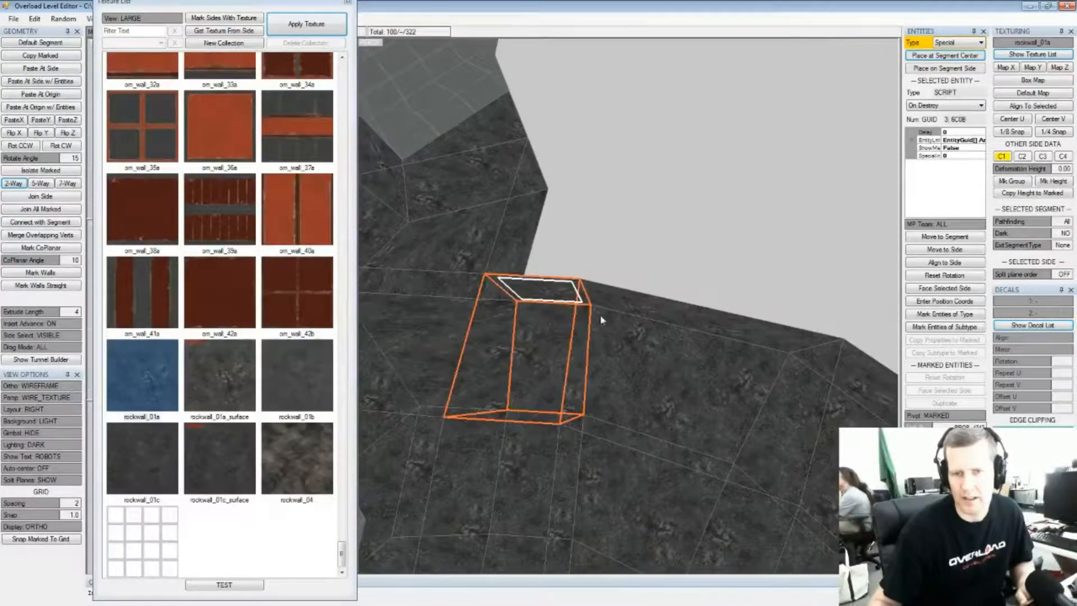
pyautogui.click(567, 275)
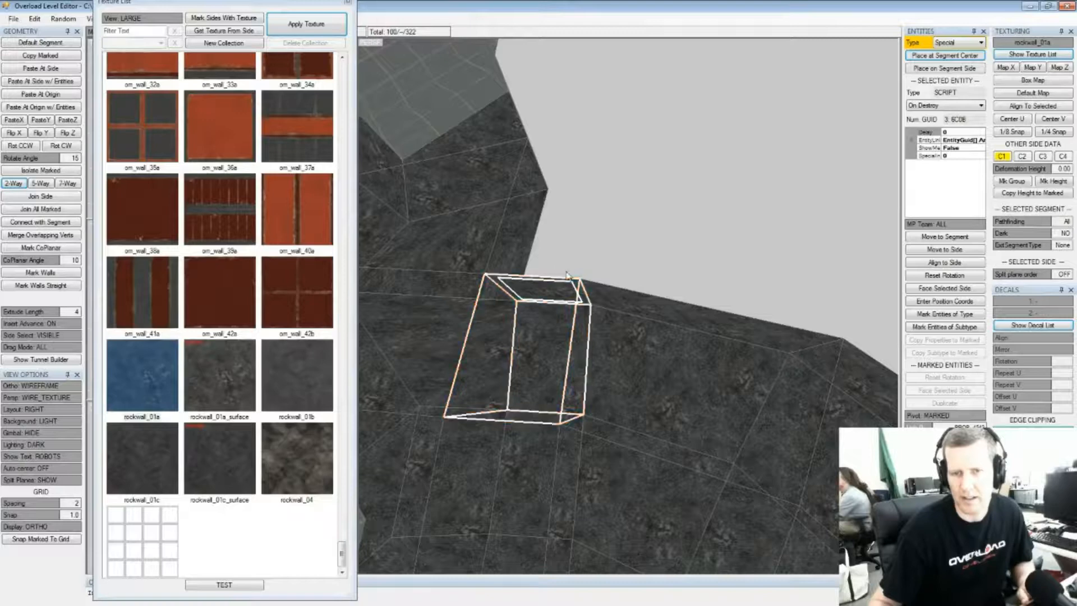
pyautogui.moveTo(608, 297); pyautogui.dragTo(585, 243, button='middle')
pyautogui.moveTo(664, 308); pyautogui.dragTo(659, 344, button='middle')
pyautogui.click(628, 322)
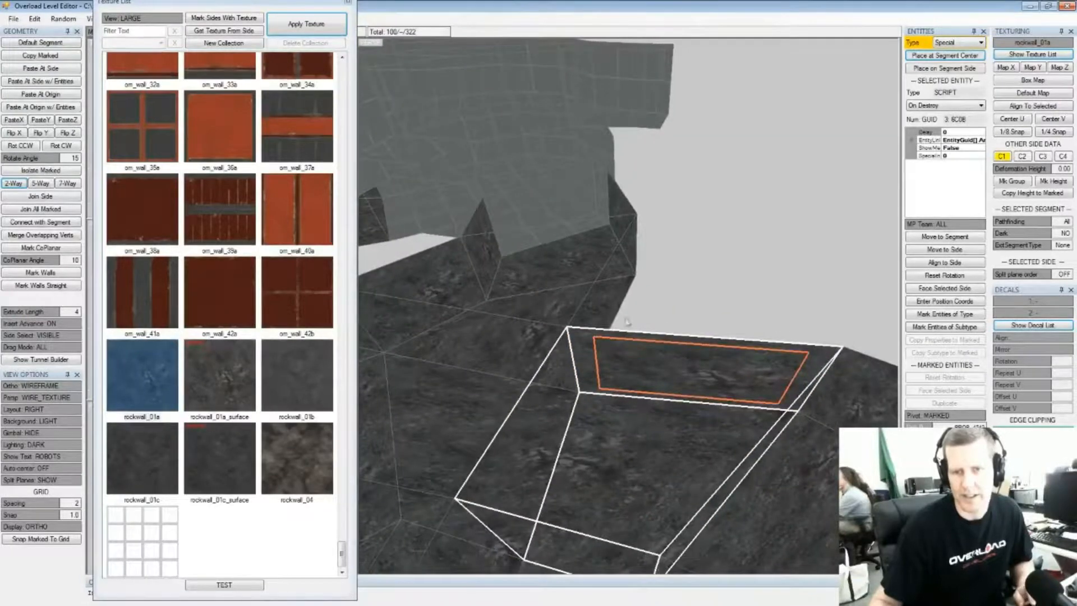
# Insert a segment on the selected rock side wall and move its outer end vertices to the neighbouring passage corner
pyautogui.moveTo(638, 295); pyautogui.dragTo(612, 379, button='middle')
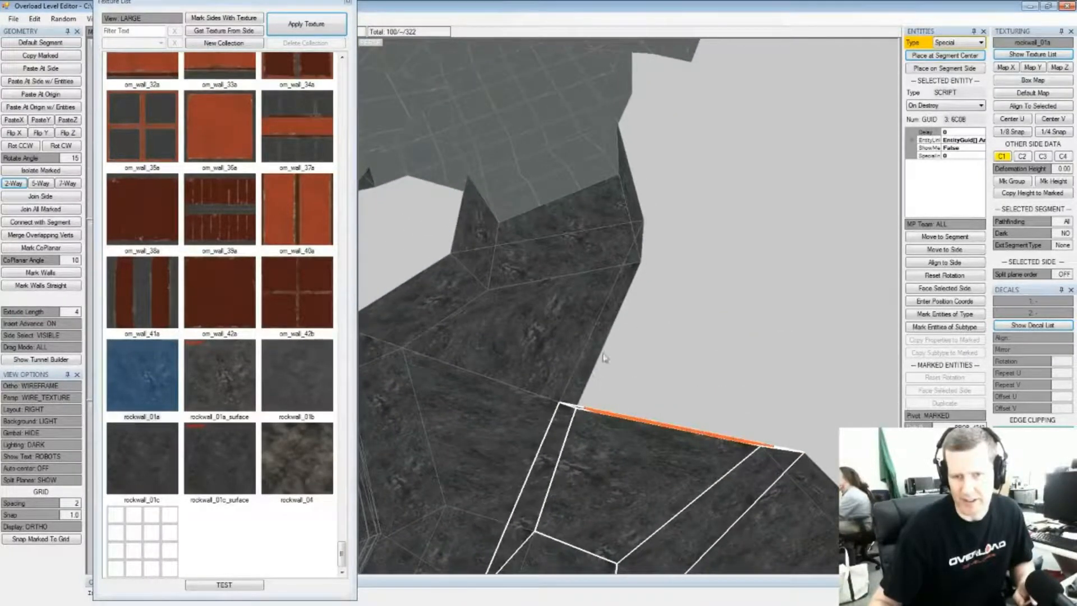
pyautogui.moveTo(608, 391)
pyautogui.mouseDown(button='middle')
pyautogui.moveTo(581, 410)
pyautogui.moveTo(611, 401)
pyautogui.mouseUp(button='middle')
pyautogui.press('Insert')
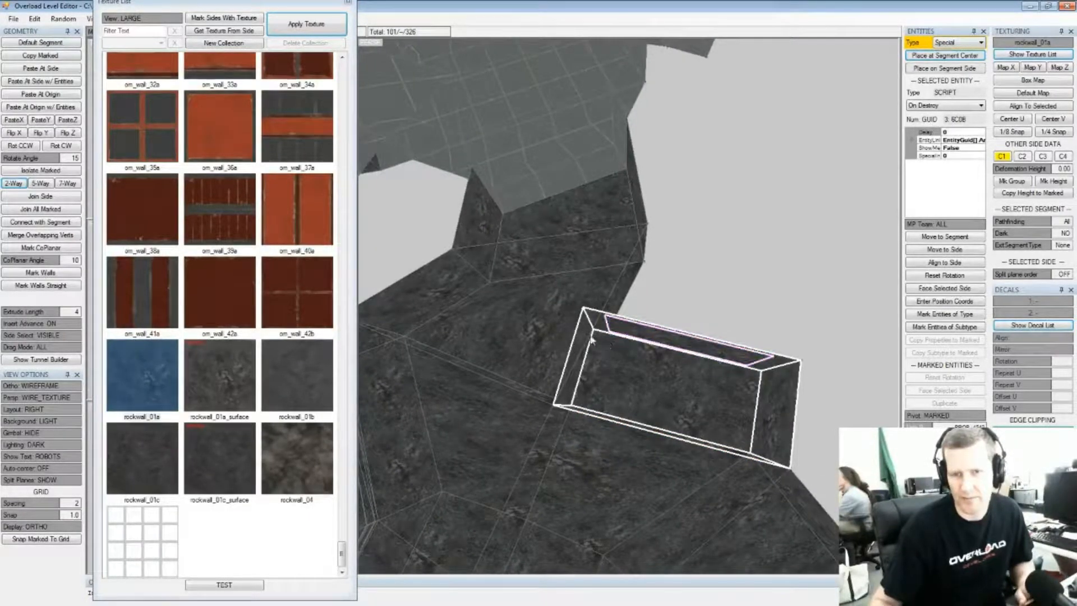
pyautogui.moveTo(610, 286); pyautogui.dragTo(621, 348, button='middle')
pyautogui.moveTo(620, 348); pyautogui.dragTo(669, 289)
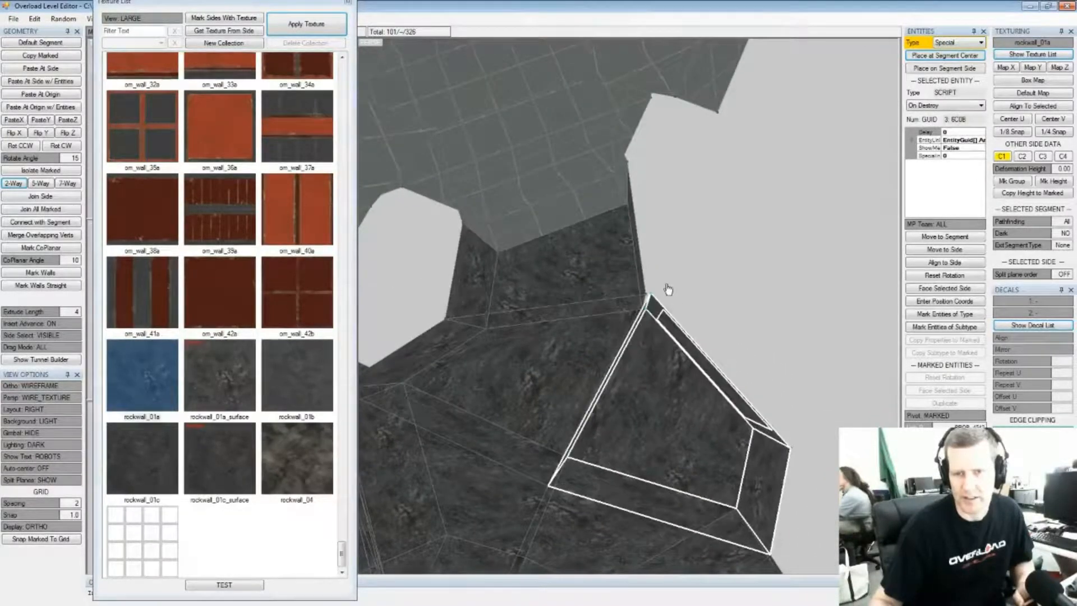
# Mark the passage wall adjoining the new rock segment and join the segment's facing side to it
pyautogui.moveTo(677, 413); pyautogui.dragTo(584, 313, button='middle')
pyautogui.click(584, 317)
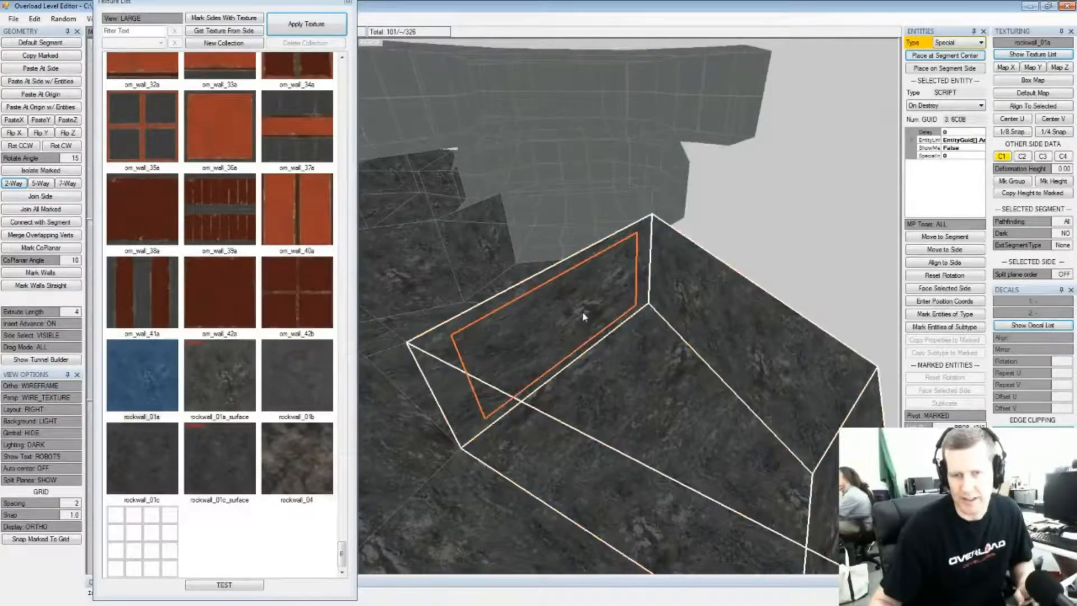
pyautogui.moveTo(578, 324); pyautogui.dragTo(593, 284, button='middle')
pyautogui.click(673, 282)
pyautogui.press('space')
pyautogui.click(591, 284)
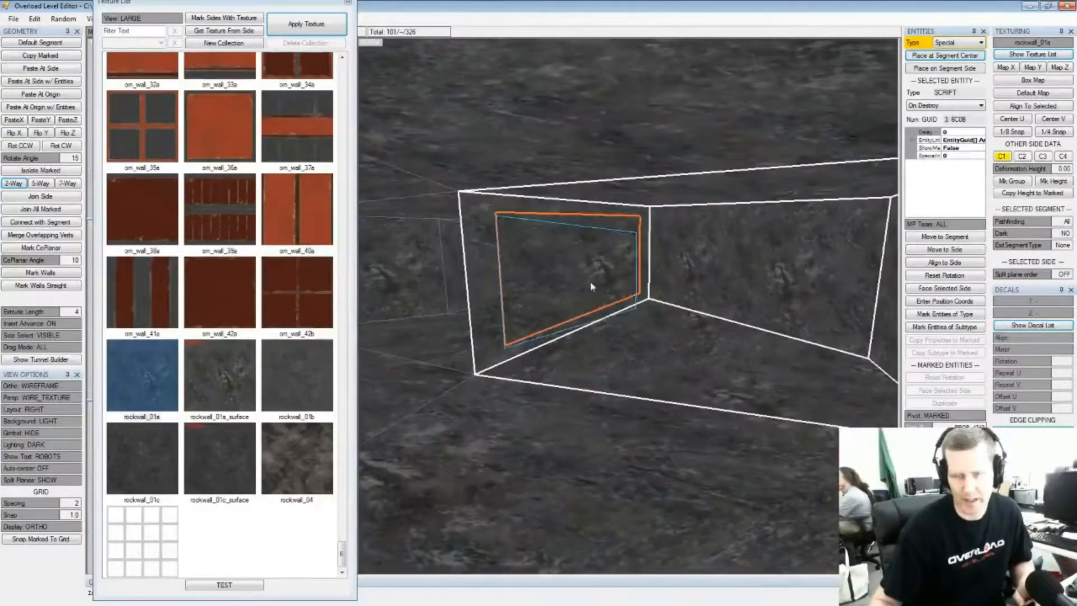
pyautogui.press('j')
# Move the joined rock segment's outer corner vertices outward to reshape the passage bend
pyautogui.moveTo(722, 308); pyautogui.dragTo(644, 396, button='middle')
pyautogui.moveTo(652, 306); pyautogui.dragTo(618, 322, button='middle')
pyautogui.scroll(2, 615, 353)
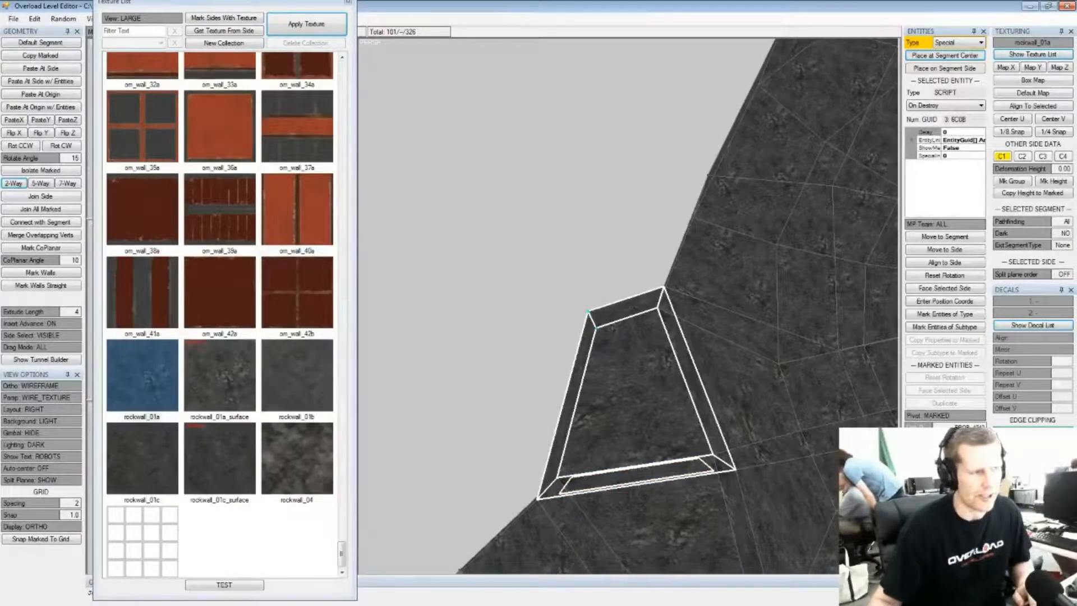
pyautogui.moveTo(608, 293); pyautogui.dragTo(587, 321)
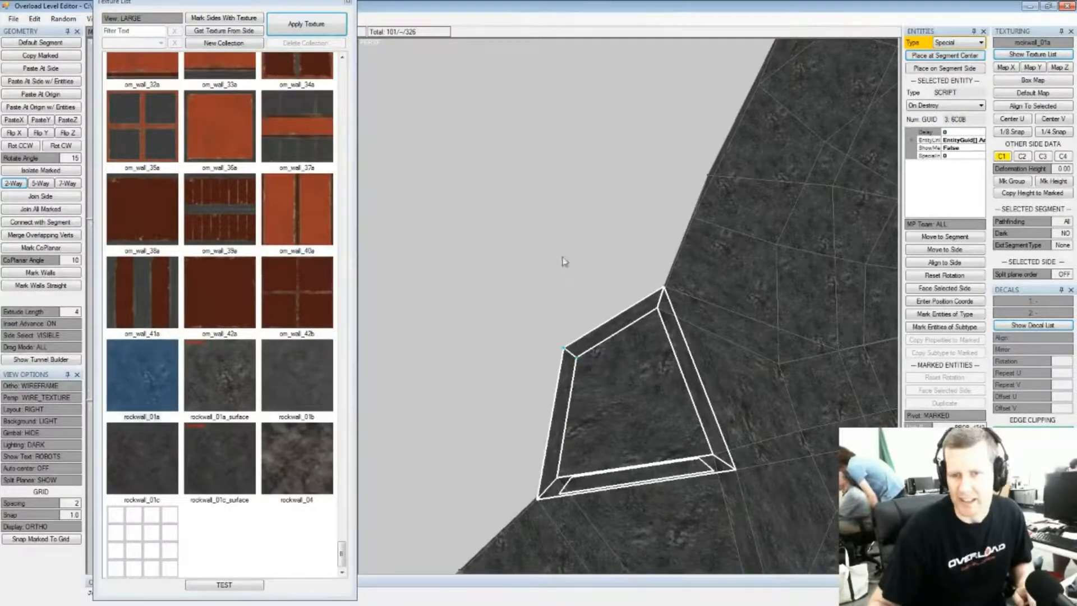
# Mark the door, switch and script entities around the metal room and delete them
pyautogui.scroll(-2, 664, 307)
pyautogui.moveTo(664, 307); pyautogui.dragTo(598, 298, button='middle')
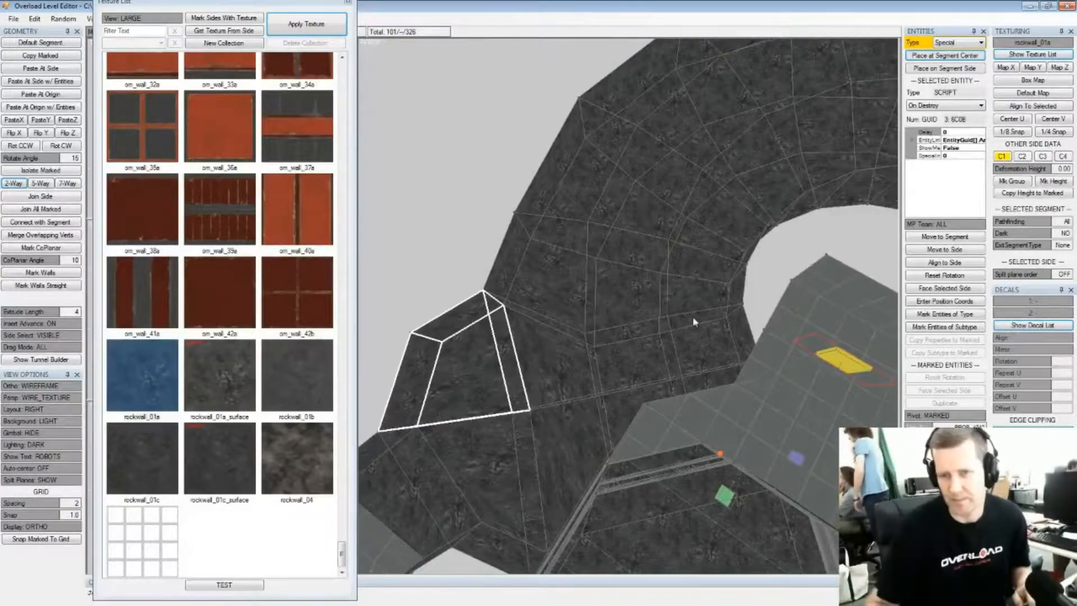
pyautogui.moveTo(702, 304)
pyautogui.mouseDown(button='middle')
pyautogui.moveTo(581, 324)
pyautogui.moveTo(617, 275)
pyautogui.moveTo(649, 273)
pyautogui.moveTo(616, 355)
pyautogui.moveTo(630, 336)
pyautogui.moveTo(784, 300)
pyautogui.moveTo(577, 260)
pyautogui.moveTo(538, 231)
pyautogui.moveTo(573, 221)
pyautogui.moveTo(659, 248)
pyautogui.moveTo(577, 238)
pyautogui.moveTo(746, 251)
pyautogui.moveTo(635, 300)
pyautogui.moveTo(614, 322)
pyautogui.moveTo(589, 302)
pyautogui.mouseUp(button='middle')
pyautogui.moveTo(735, 265); pyautogui.dragTo(606, 306, button='middle')
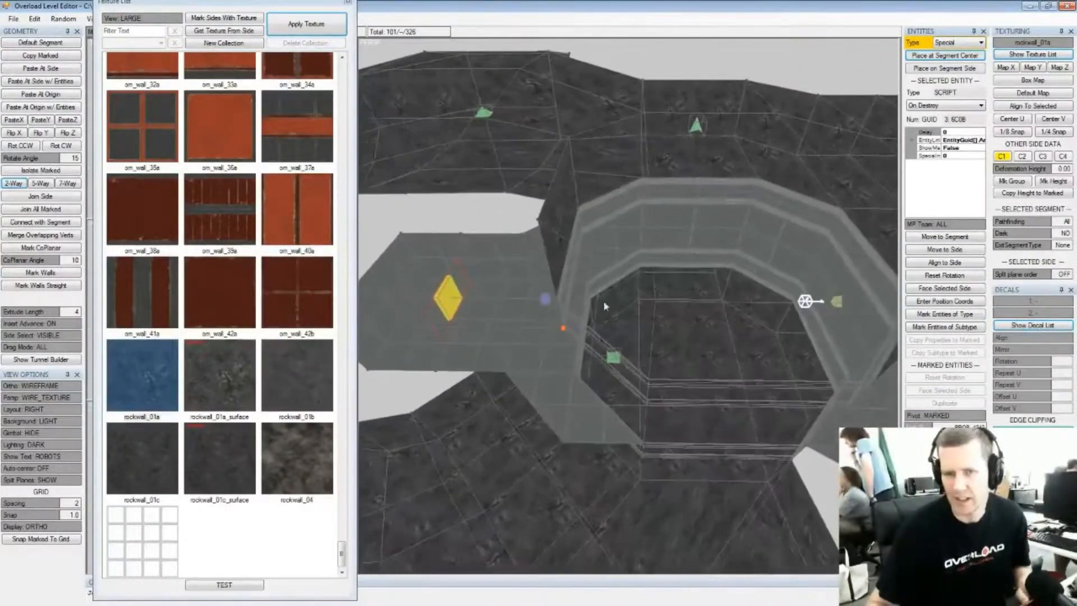
pyautogui.click(453, 307)
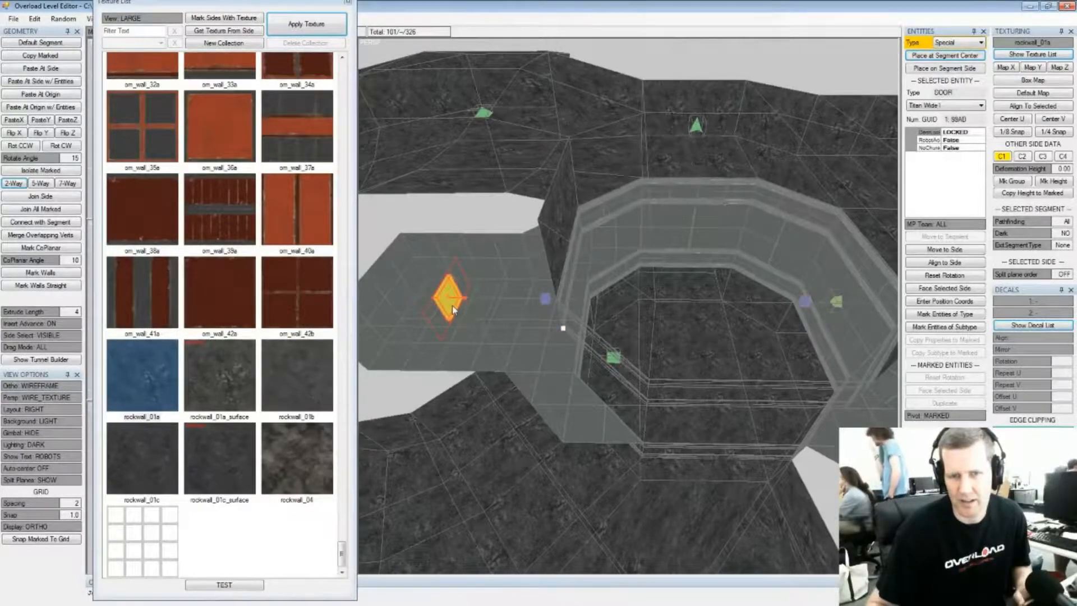
pyautogui.click(546, 302)
pyautogui.click(837, 303)
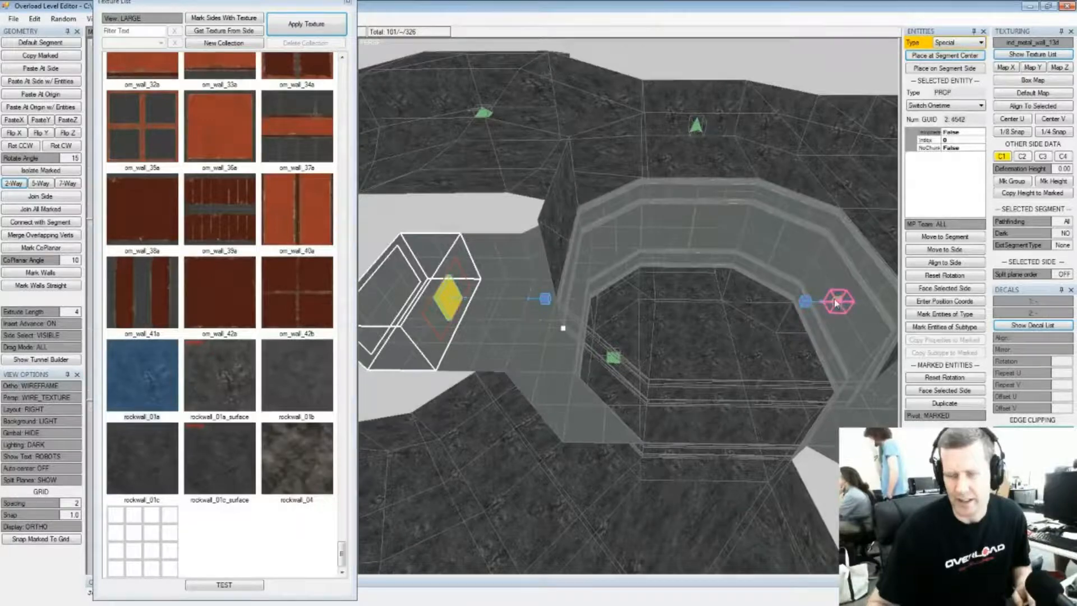
pyautogui.press('Delete')
# Lengthen the metal room's end segment by moving its outer end side and its doorway side apart
pyautogui.moveTo(564, 292); pyautogui.dragTo(645, 268, button='middle')
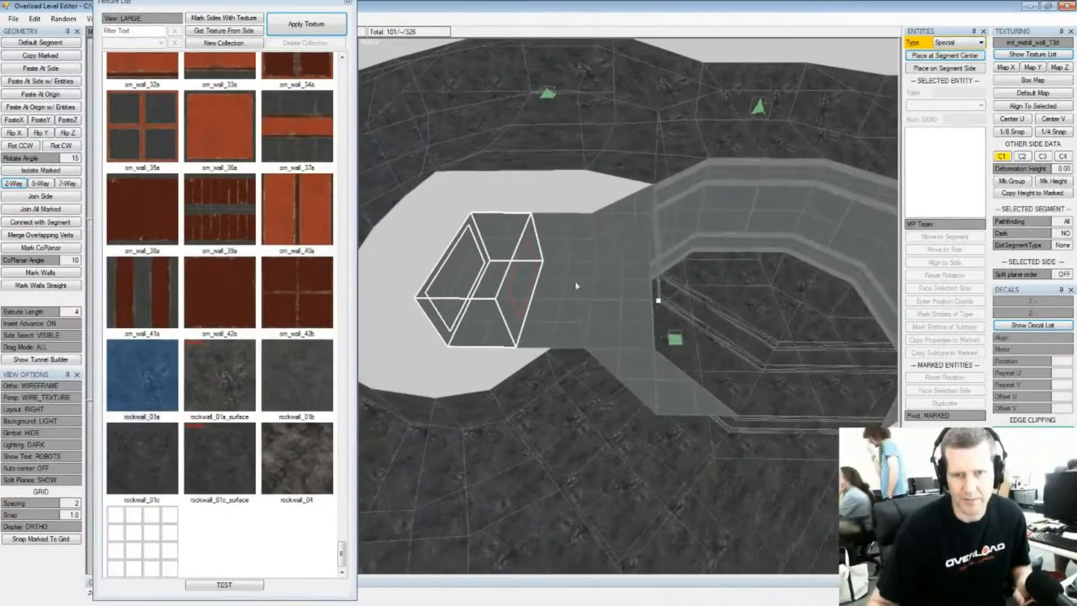
pyautogui.click(525, 286)
pyautogui.moveTo(503, 275); pyautogui.dragTo(622, 315, button='right')
pyautogui.scroll(5, 597, 302)
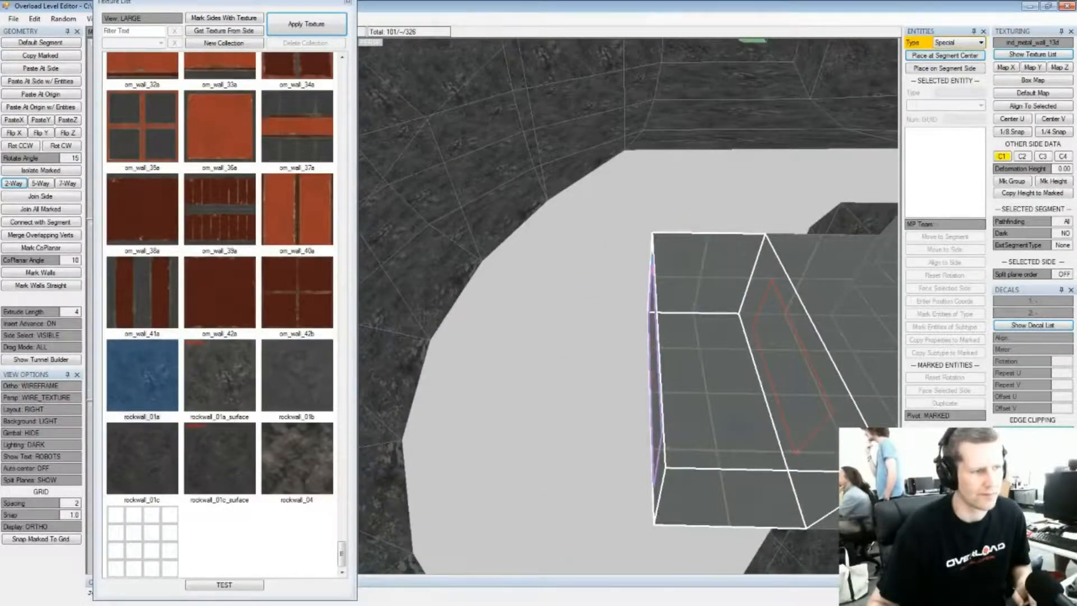
pyautogui.moveTo(420, 277); pyautogui.dragTo(580, 281, button='right')
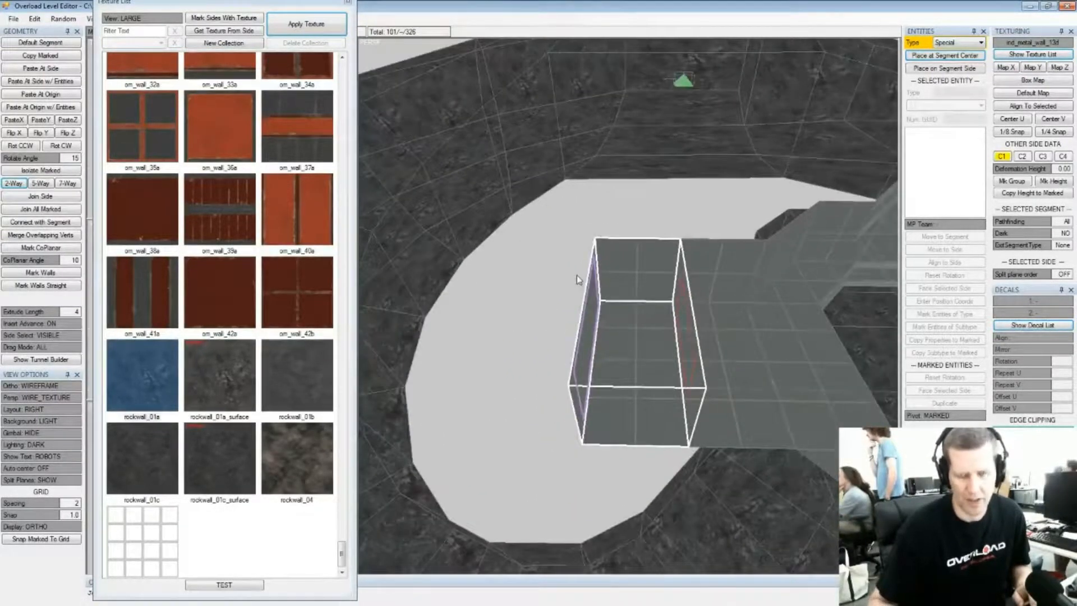
pyautogui.scroll(2, 595, 283)
pyautogui.moveTo(577, 275); pyautogui.dragTo(620, 260, button='right')
pyautogui.press('Right')
pyautogui.press('Right')
pyautogui.press('Right')
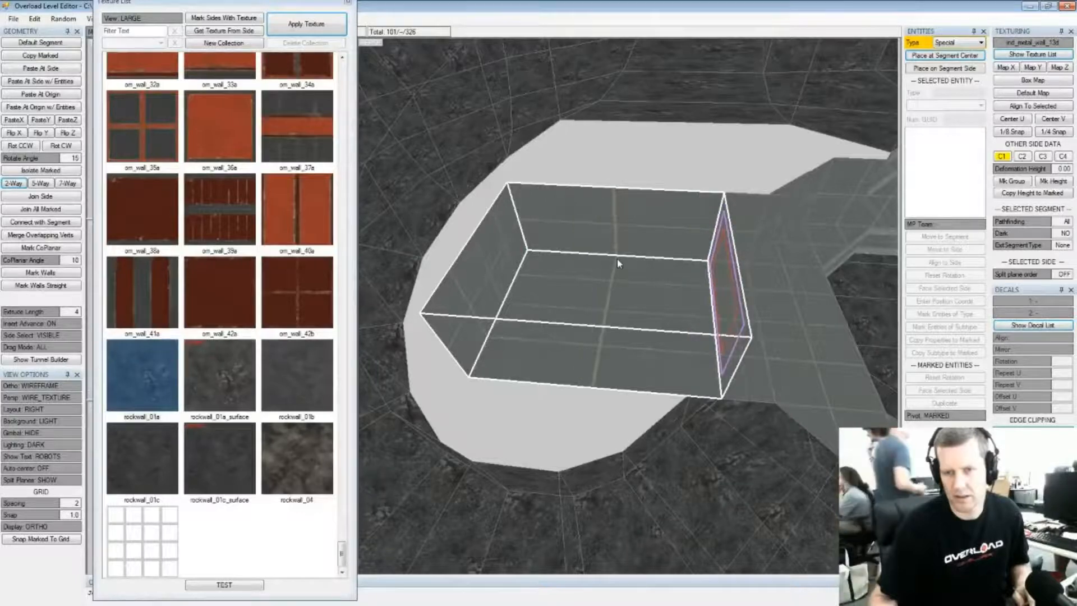
# Insert a segment on the end segment's side wall and shape it into a shallow recess with bevelled ends
pyautogui.click(611, 239)
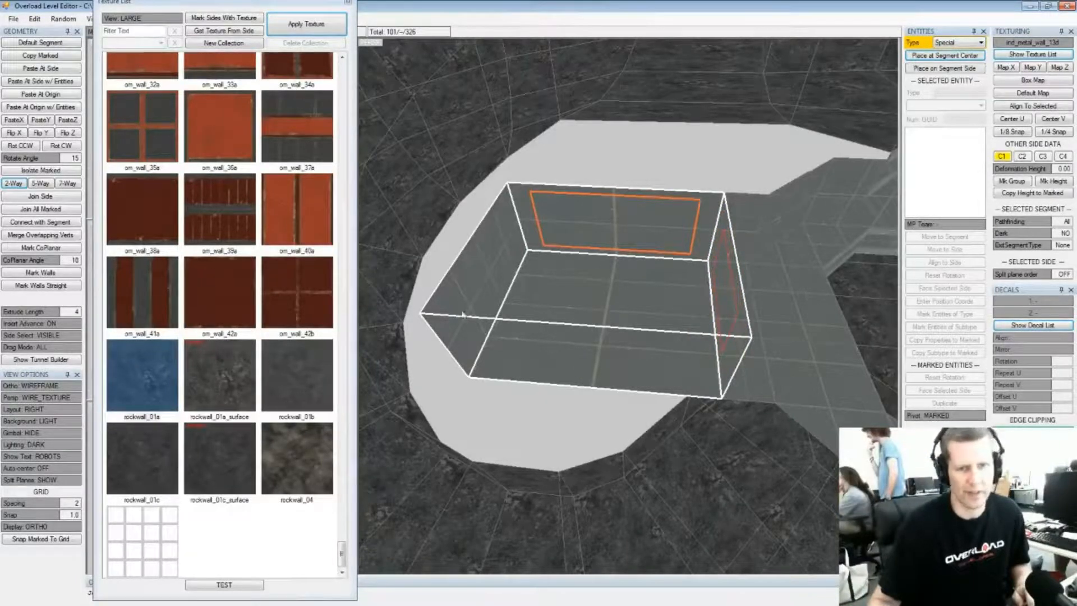
pyautogui.click(349, 3)
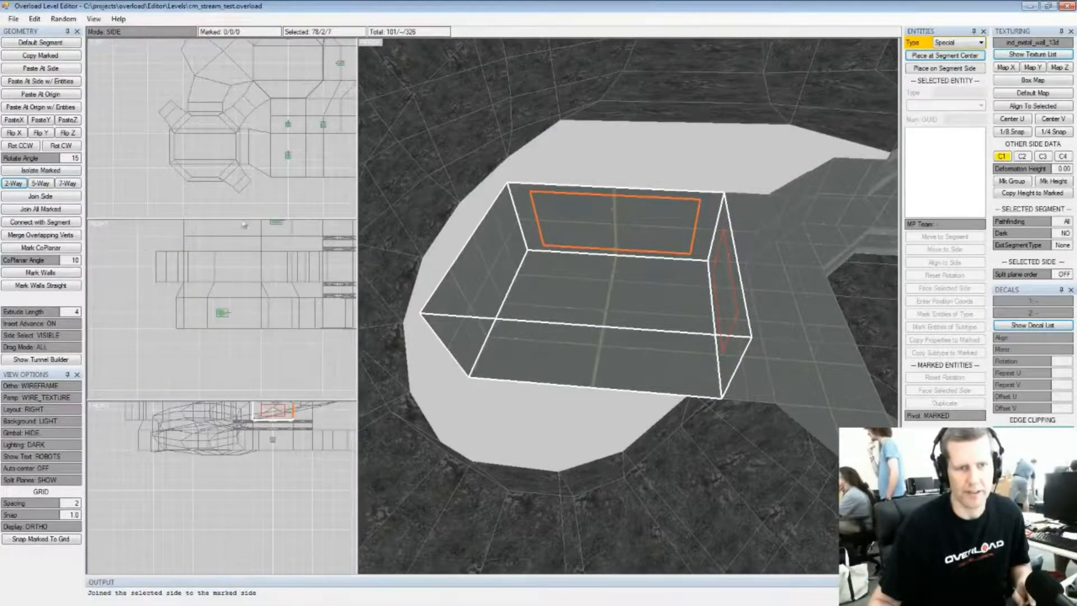
pyautogui.scroll(6, 170, 156)
pyautogui.scroll(-5, 231, 139)
pyautogui.press('Insert')
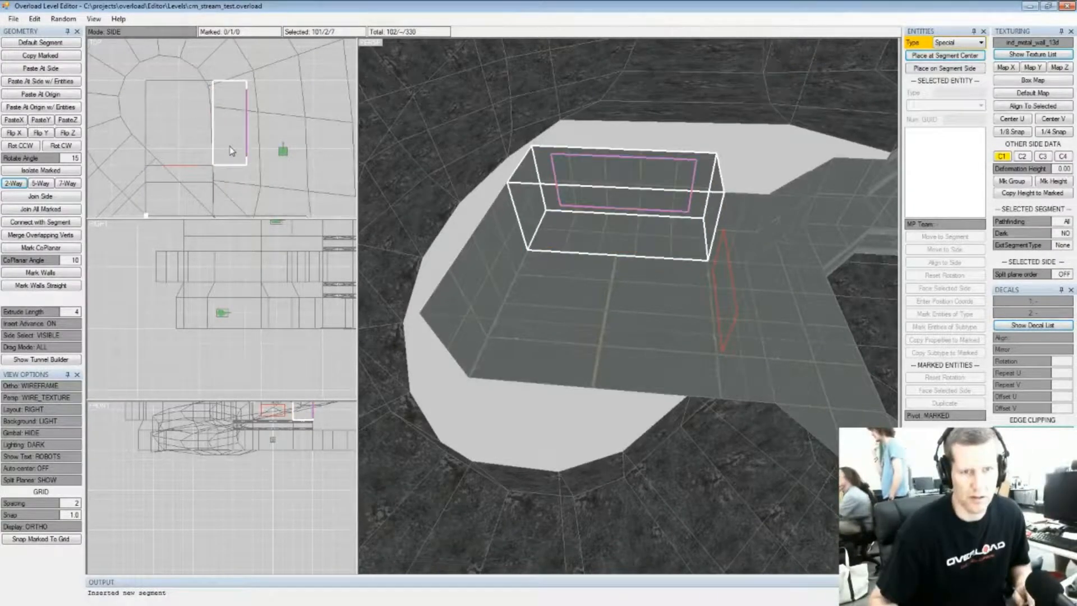
pyautogui.press('Left')
pyautogui.press('Left')
pyautogui.press('Up')
pyautogui.press('Left')
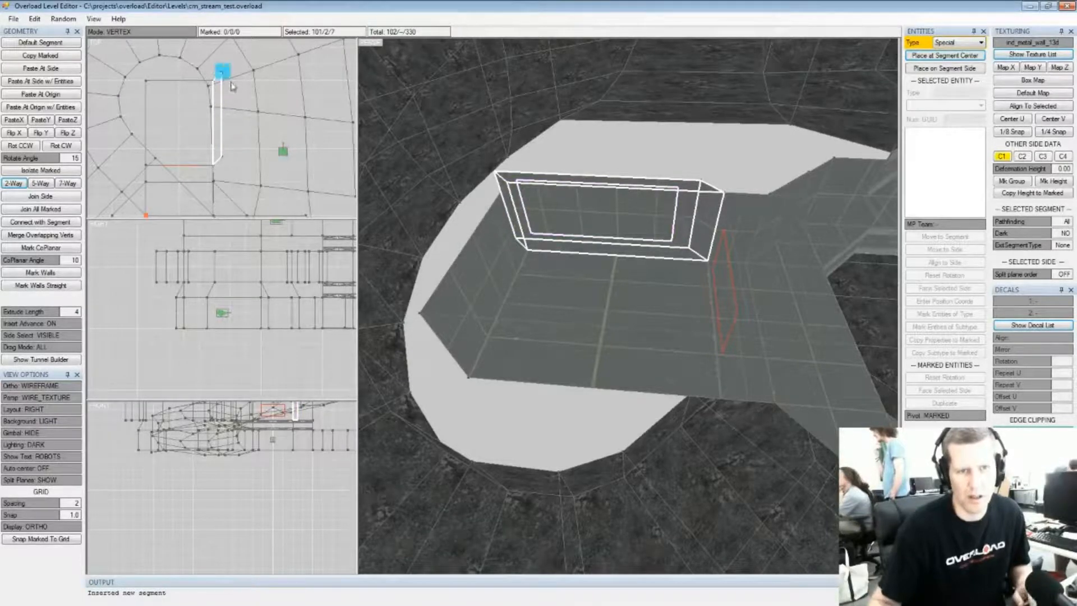
# Insert a segment on the opposite side wall and shape it into a shallow recess with bevelled ends
pyautogui.moveTo(447, 218); pyautogui.dragTo(584, 318, button='right')
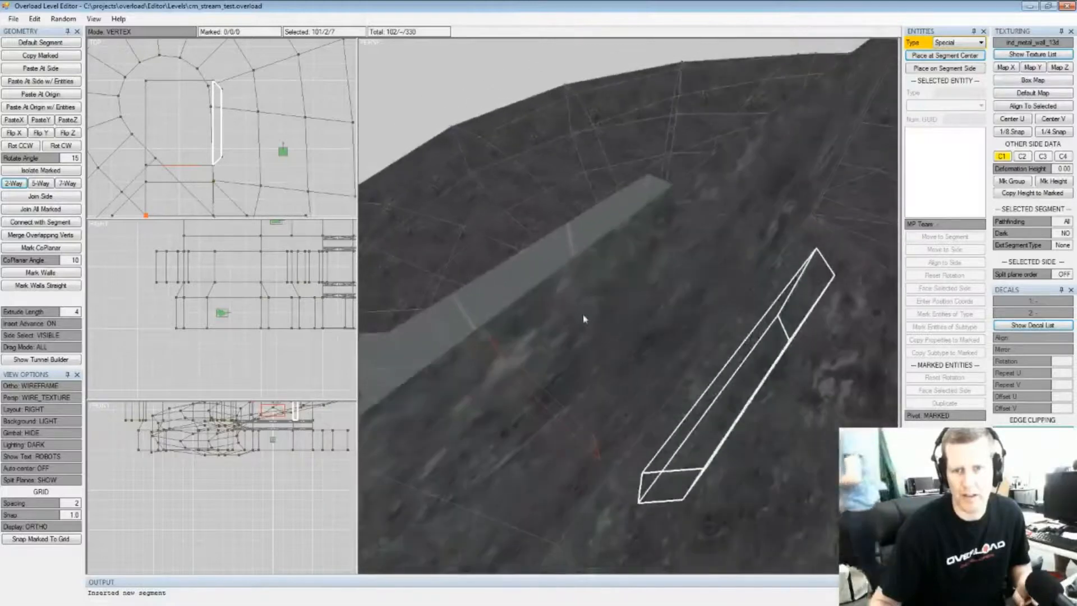
pyautogui.hotkey('ctrl', 'z')
pyautogui.hotkey('ctrl', 'z')
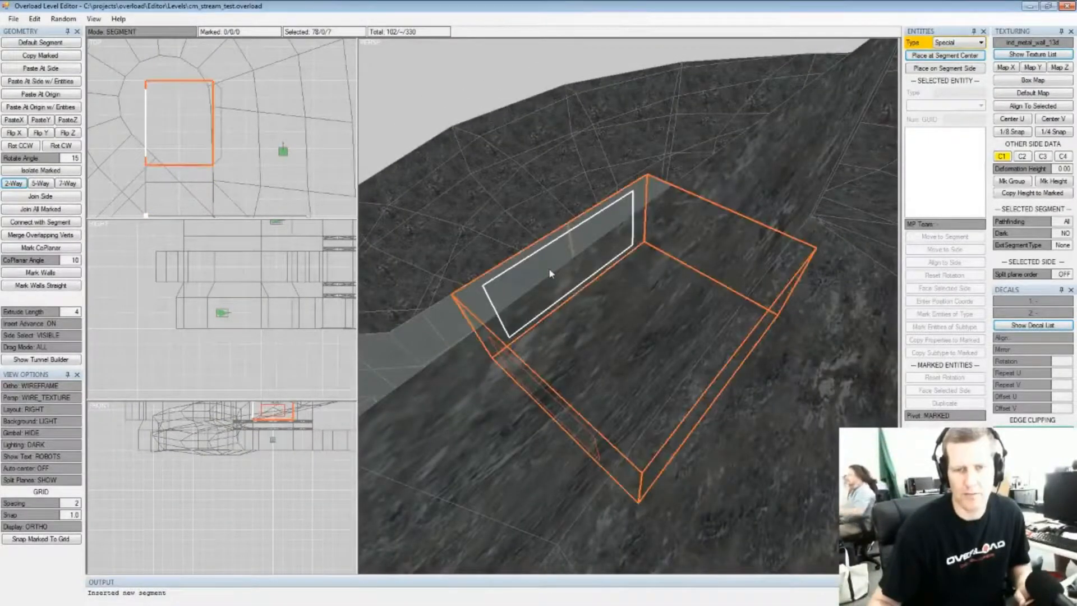
pyautogui.hotkey('ctrl', 'y')
pyautogui.hotkey('ctrl', 'y')
pyautogui.hotkey('ctrl', 'y')
pyautogui.hotkey('ctrl', 'y')
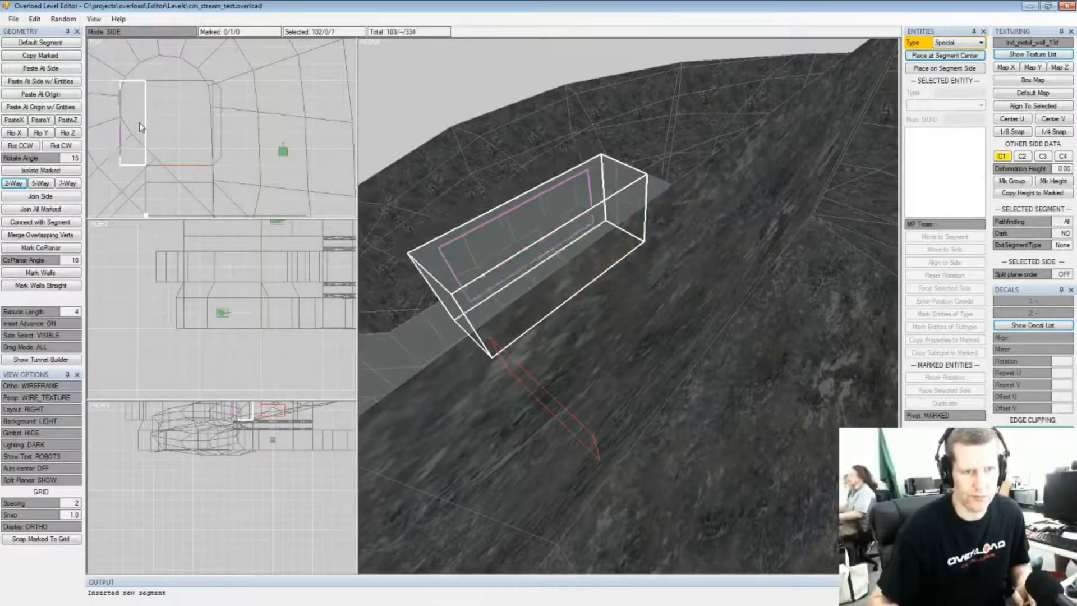
pyautogui.hotkey('ctrl', 'y')
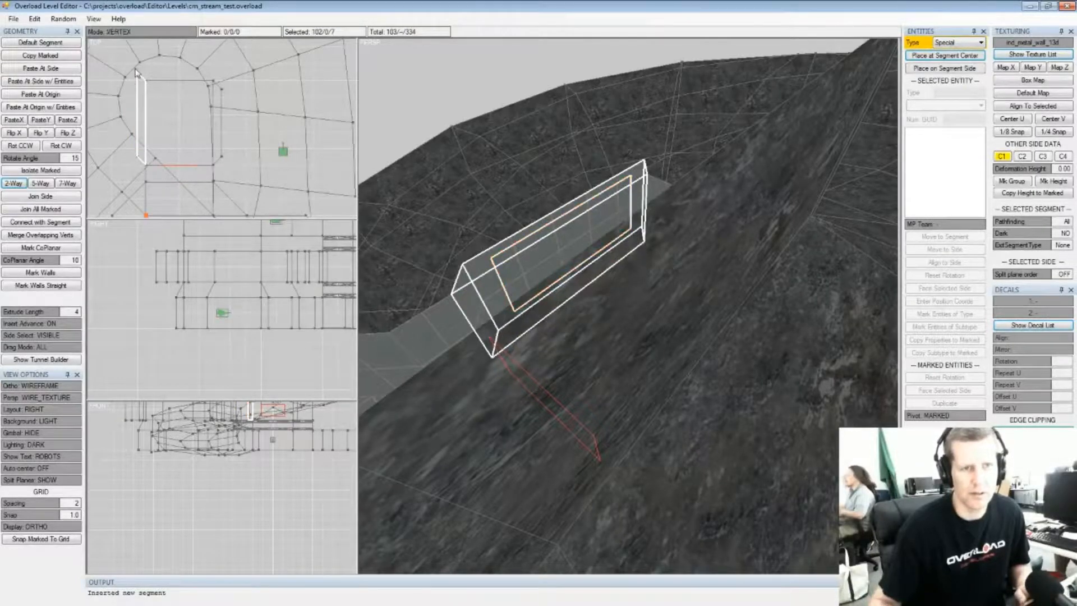
# Select the ceiling side of the metal end segment and split the segment with a 5-way split
pyautogui.moveTo(428, 225); pyautogui.dragTo(677, 248, button='right')
pyautogui.scroll(-3, 669, 266)
pyautogui.scroll(3, 557, 230)
pyautogui.scroll(-3, 677, 216)
pyautogui.press('Tab')
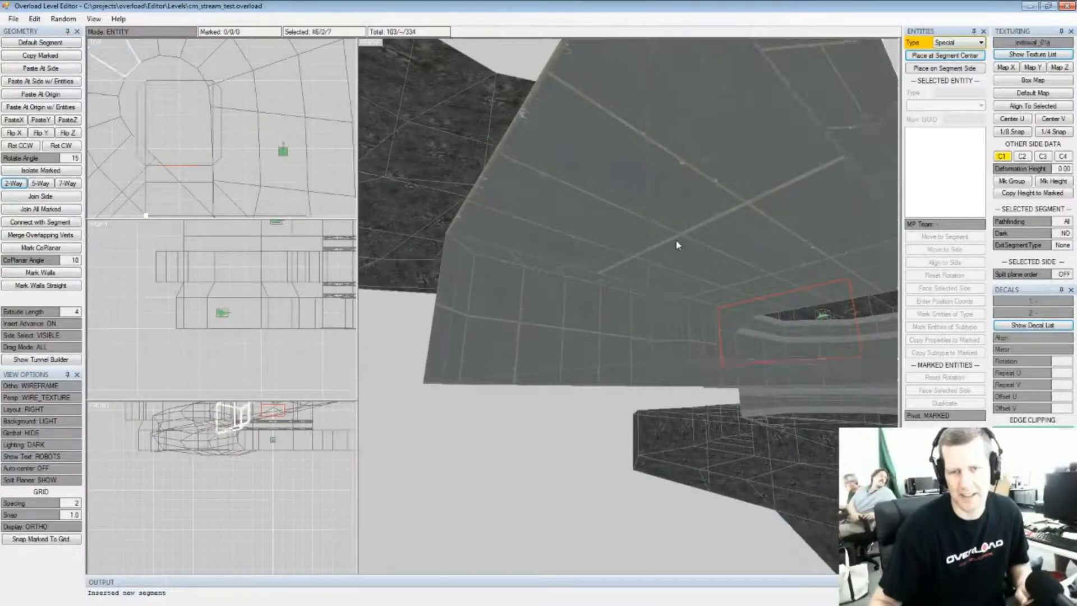
pyautogui.click(676, 240)
pyautogui.press('Tab')
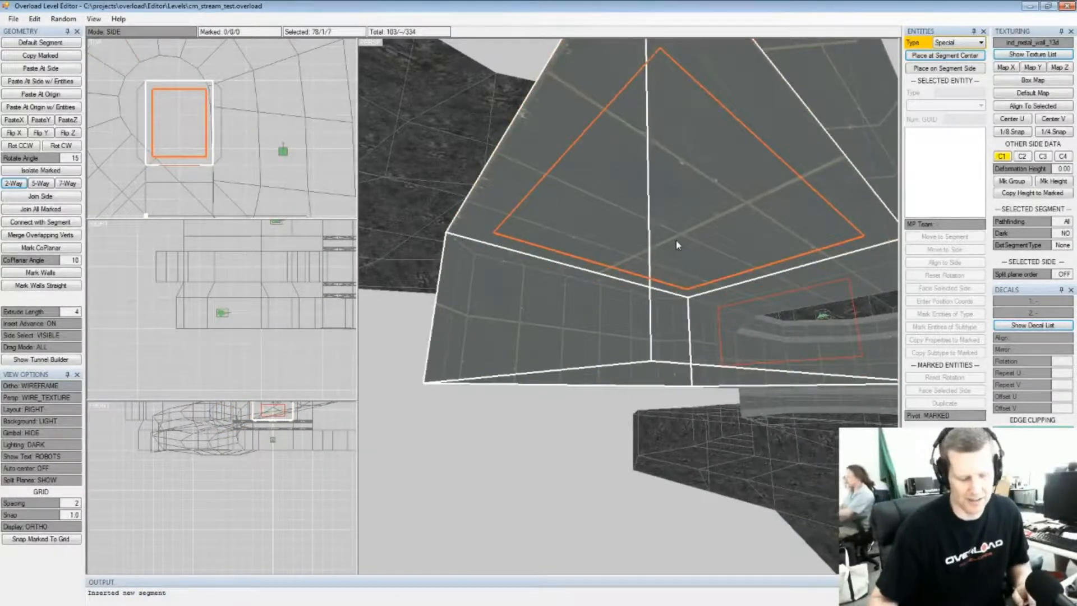
pyautogui.moveTo(677, 244); pyautogui.dragTo(732, 284, button='right')
pyautogui.moveTo(606, 146); pyautogui.dragTo(616, 376, button='right')
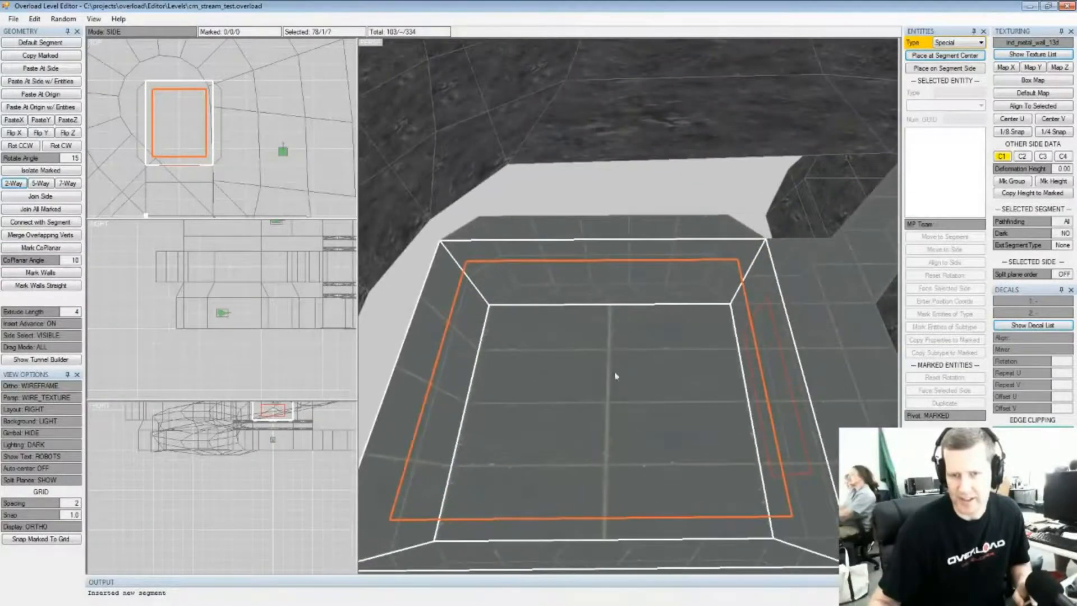
pyautogui.scroll(-5, 616, 376)
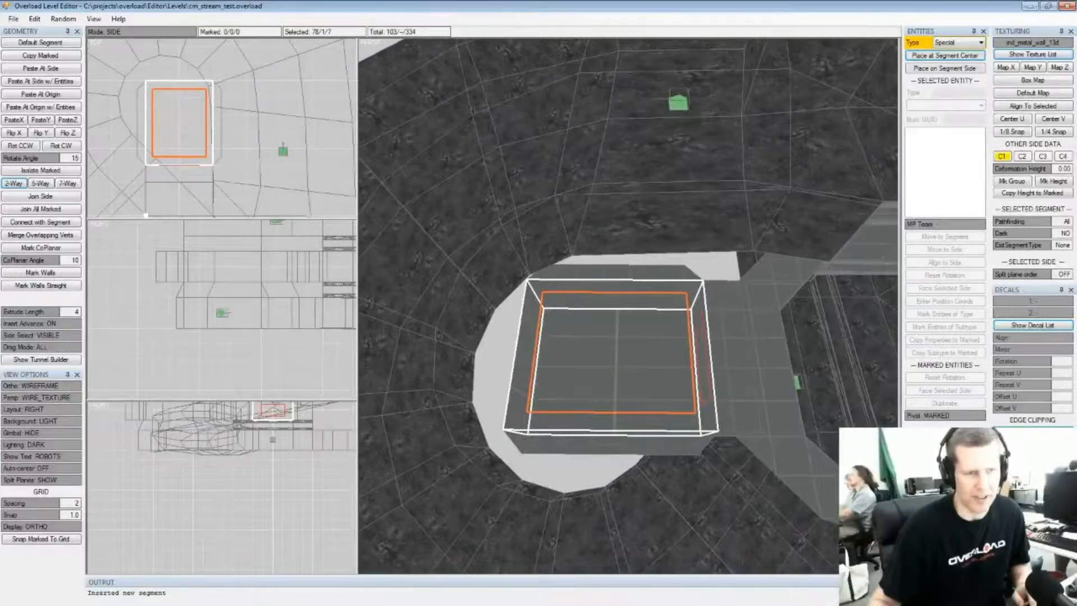
pyautogui.click(35, 184)
# Enlarge the split's centre segment by moving its edge vertices outward in the top view
pyautogui.scroll(5, 620, 347)
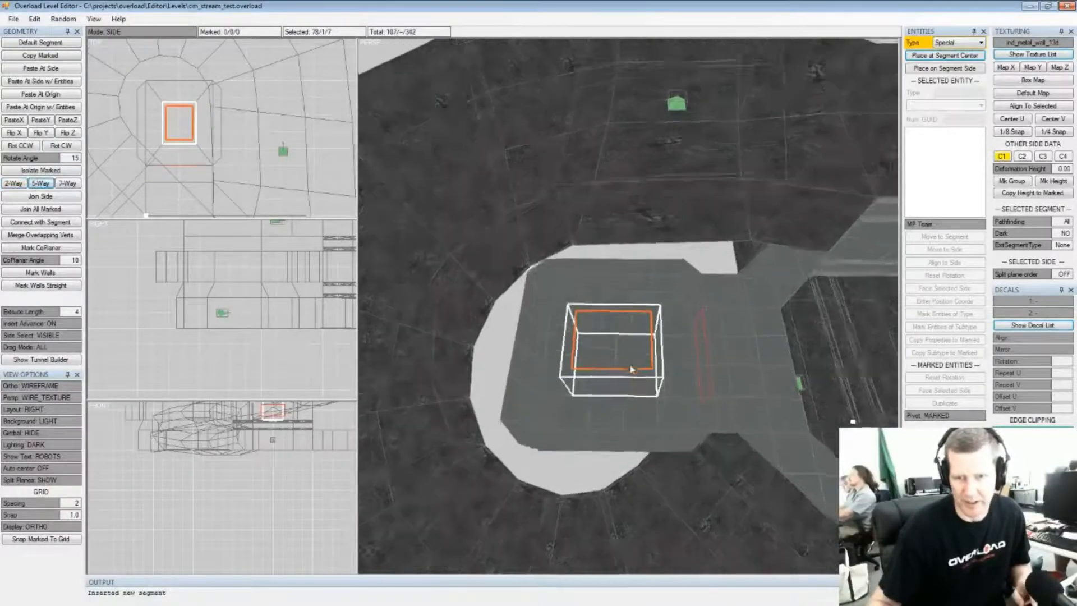
pyautogui.moveTo(620, 347); pyautogui.dragTo(464, 303, button='right')
pyautogui.scroll(2, 218, 134)
pyautogui.moveTo(219, 135); pyautogui.dragTo(243, 148, button='right')
pyautogui.press('v')
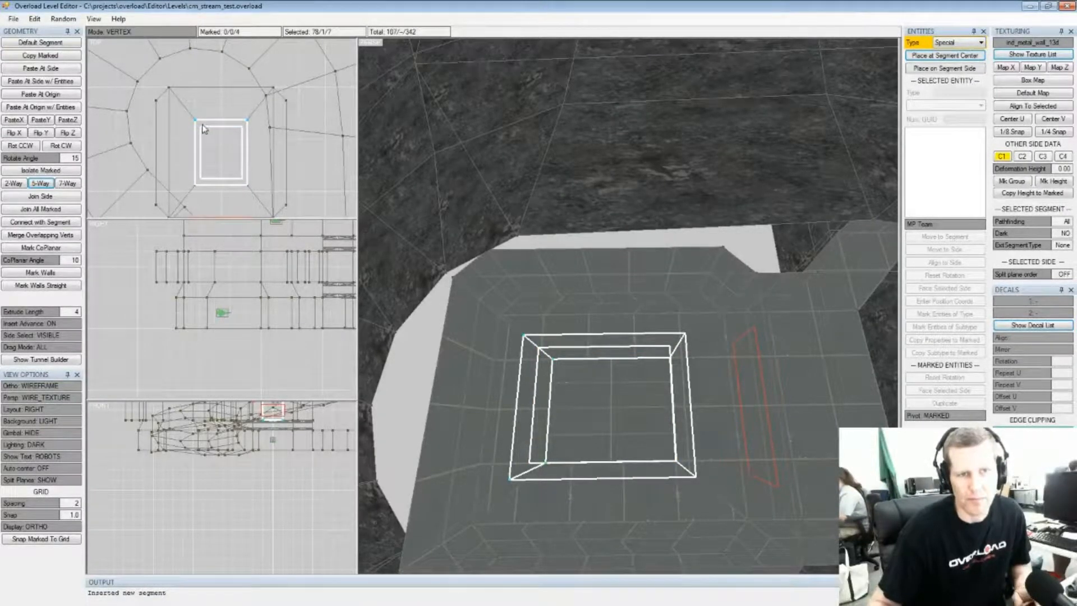
pyautogui.press('Up')
pyautogui.moveTo(260, 199); pyautogui.dragTo(245, 206)
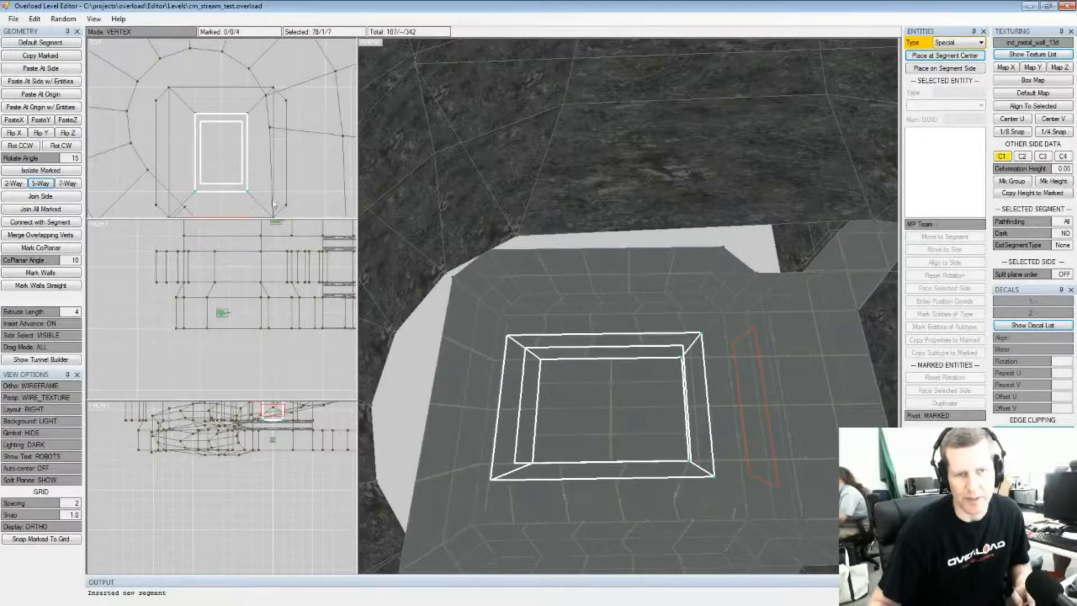
# Insert two stacked segments upward from the centre segment's ceiling side to form a vertical shaft
pyautogui.moveTo(549, 388); pyautogui.dragTo(557, 259, button='right')
pyautogui.press('Tab')
pyautogui.press('Tab')
pyautogui.press('Tab')
pyautogui.press('space')
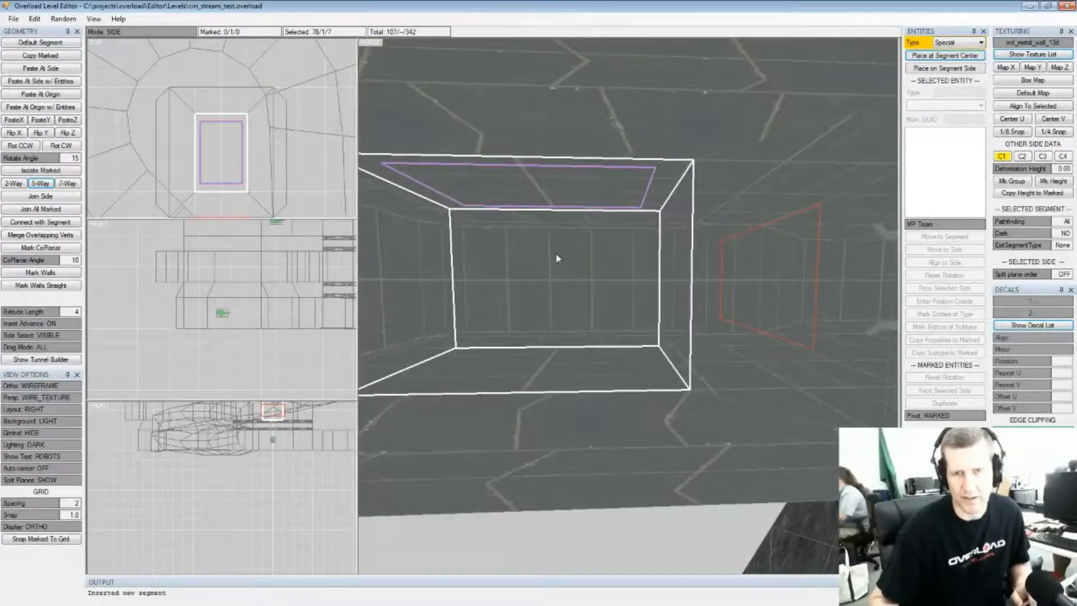
pyautogui.press('Insert')
pyautogui.press('space')
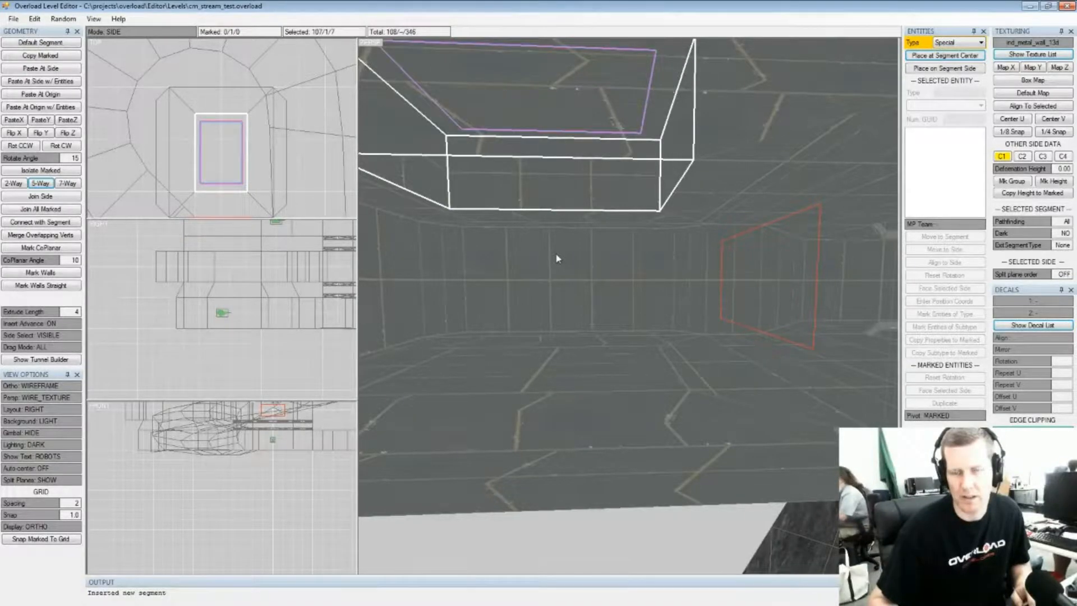
pyautogui.moveTo(490, 244); pyautogui.dragTo(621, 384, button='right')
pyautogui.moveTo(632, 333); pyautogui.dragTo(608, 335, button='right')
pyautogui.press('Insert')
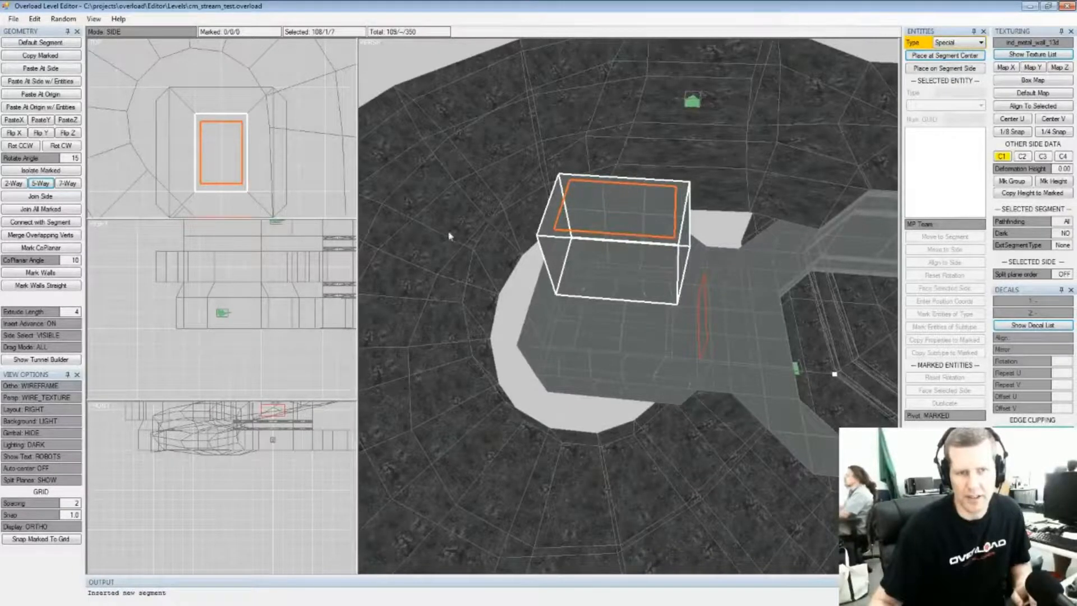
# Mark the cave-facing side of the upper shaft segment and connect it to the facing wall side of the neighbouring rock cave segment
pyautogui.moveTo(312, 138); pyautogui.dragTo(239, 110, button='right')
pyautogui.moveTo(647, 231); pyautogui.dragTo(584, 322, button='middle')
pyautogui.moveTo(709, 263); pyautogui.dragTo(694, 302, button='middle')
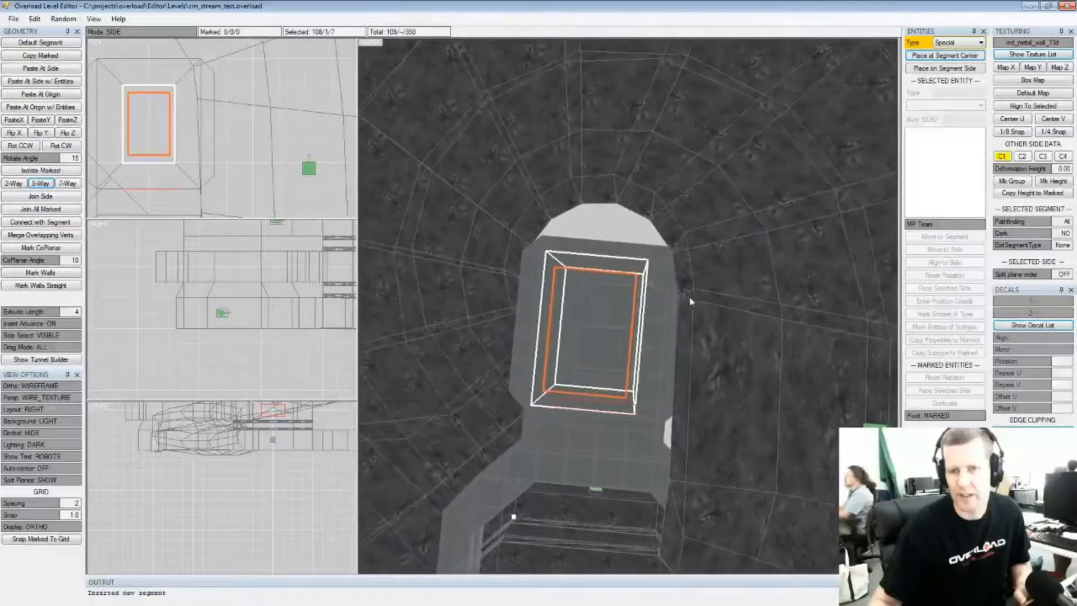
pyautogui.moveTo(706, 356); pyautogui.dragTo(655, 275, button='middle')
pyautogui.press('s')
pyautogui.press('space')
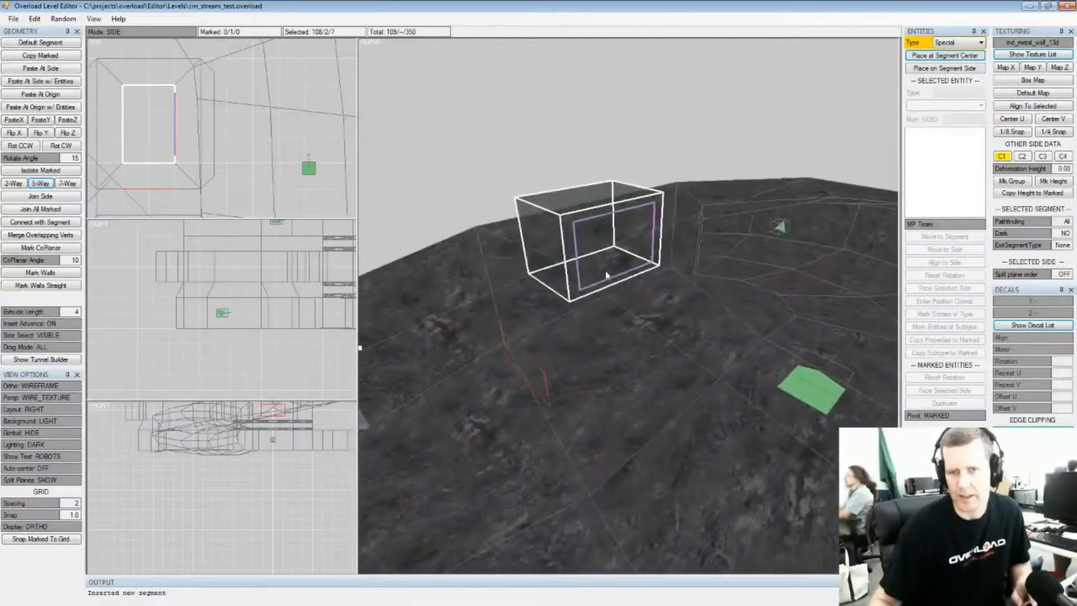
pyautogui.press('Insert')
pyautogui.click(40, 222)
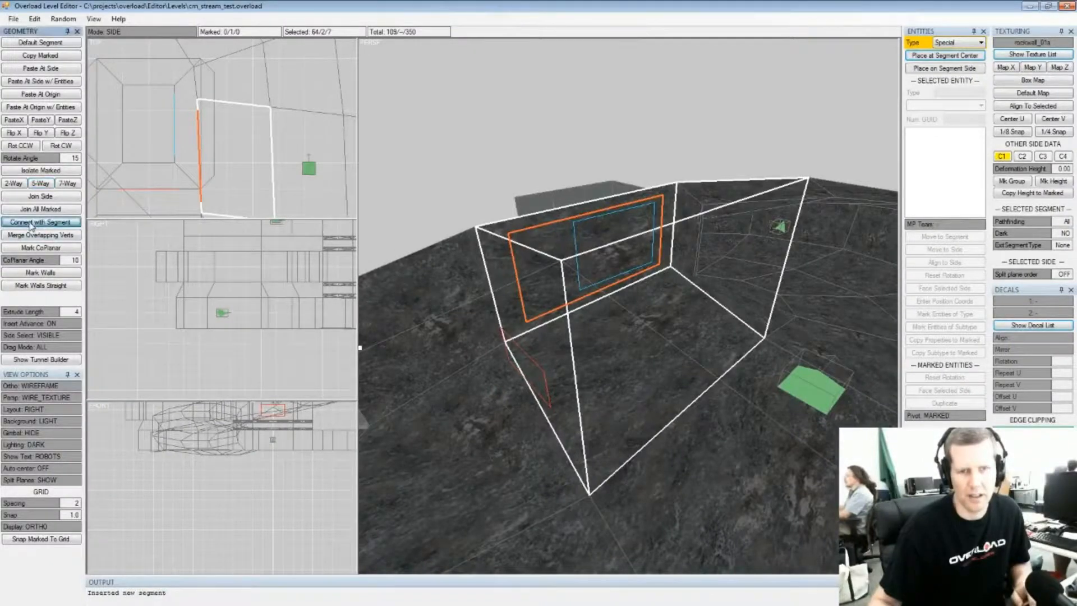
# Mark the walls and ceiling of the upper shaft segment and apply the rockwall_01a texture to them
pyautogui.moveTo(621, 249); pyautogui.dragTo(695, 303, button='middle')
pyautogui.click(672, 259)
pyautogui.press('space')
pyautogui.click(607, 254)
pyautogui.press('space')
pyautogui.moveTo(616, 252); pyautogui.dragTo(572, 255, button='middle')
pyautogui.click(625, 254)
pyautogui.press('space')
pyautogui.click(633, 208)
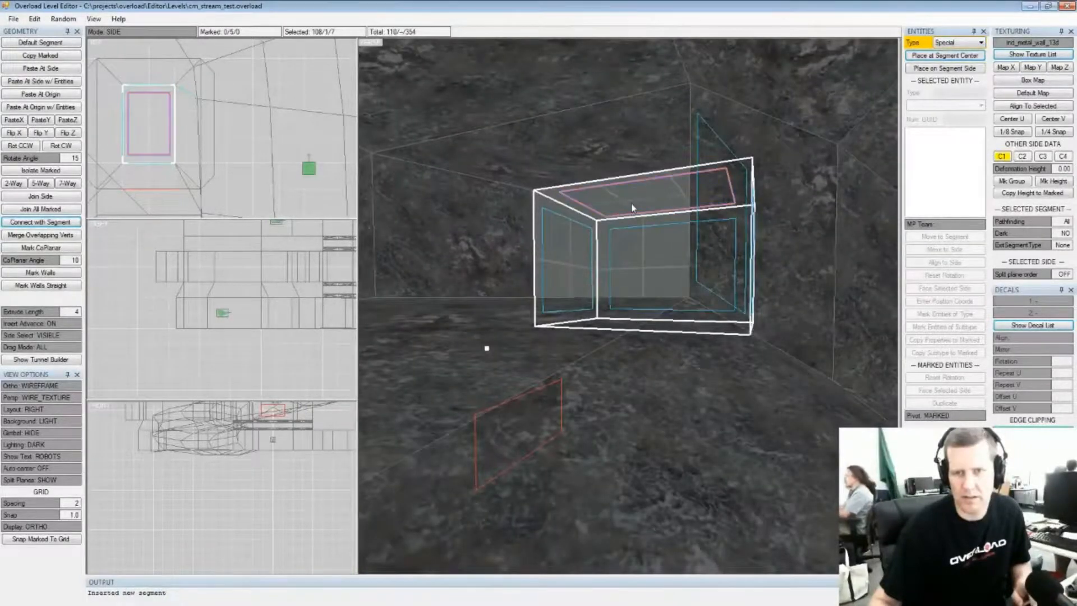
pyautogui.click(1029, 54)
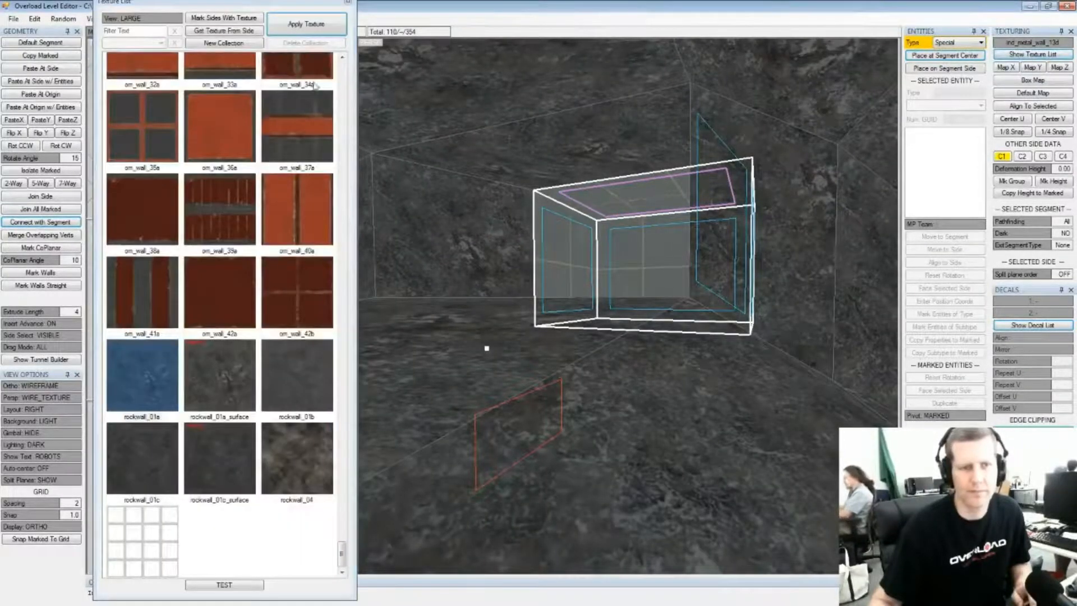
pyautogui.click(317, 22)
# Mark all sides textured with rockwall_01a and set the deformation height of the selected cave floor side to 0.80
pyautogui.moveTo(633, 267); pyautogui.dragTo(611, 381, button='middle')
pyautogui.moveTo(653, 432); pyautogui.dragTo(634, 278, button='middle')
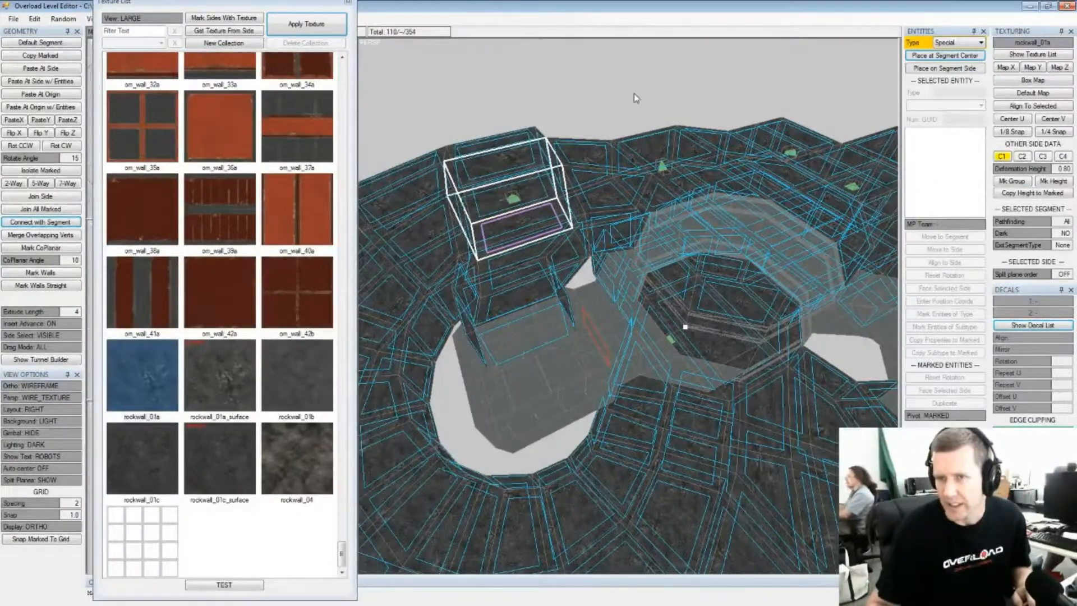
pyautogui.moveTo(634, 99); pyautogui.dragTo(631, 173, button='middle')
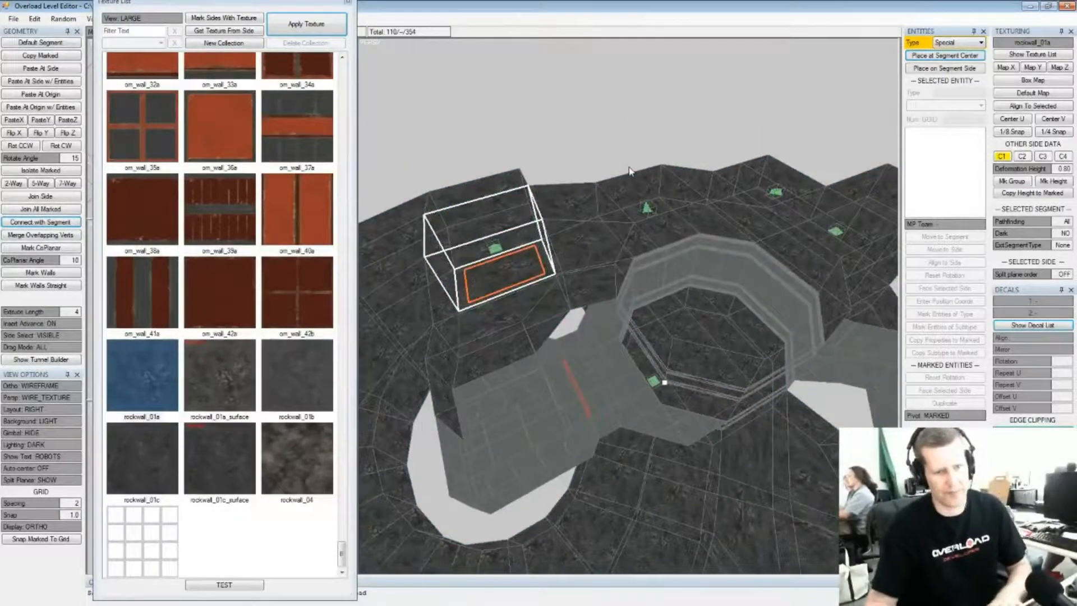
# Close the texture list, save the level and export it for Challenge Mode, replacing the existing cm_stream_test.cm
pyautogui.click(347, 2)
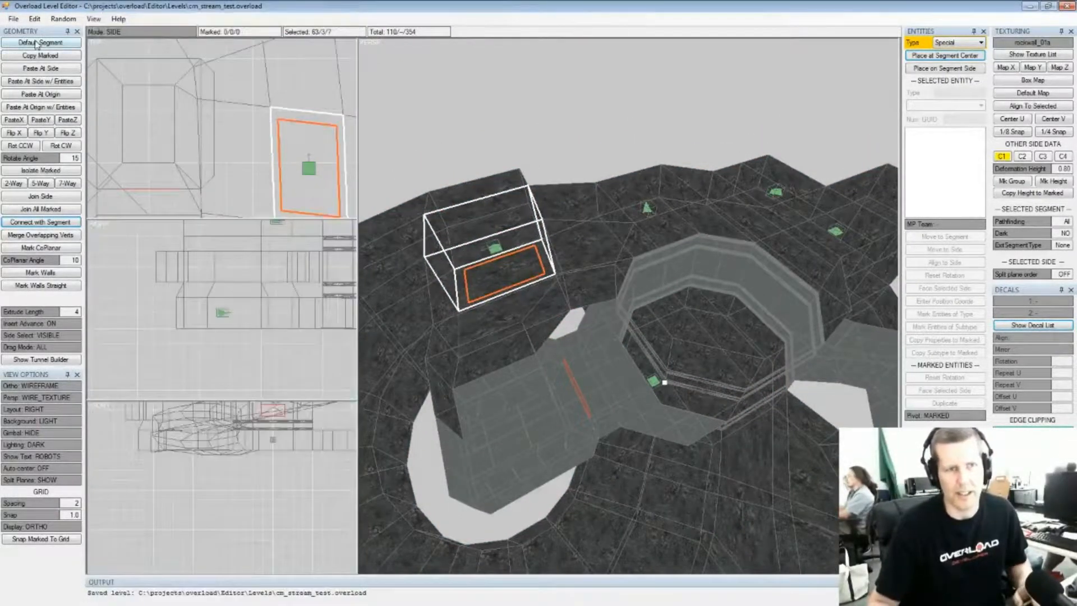
pyautogui.click(13, 18)
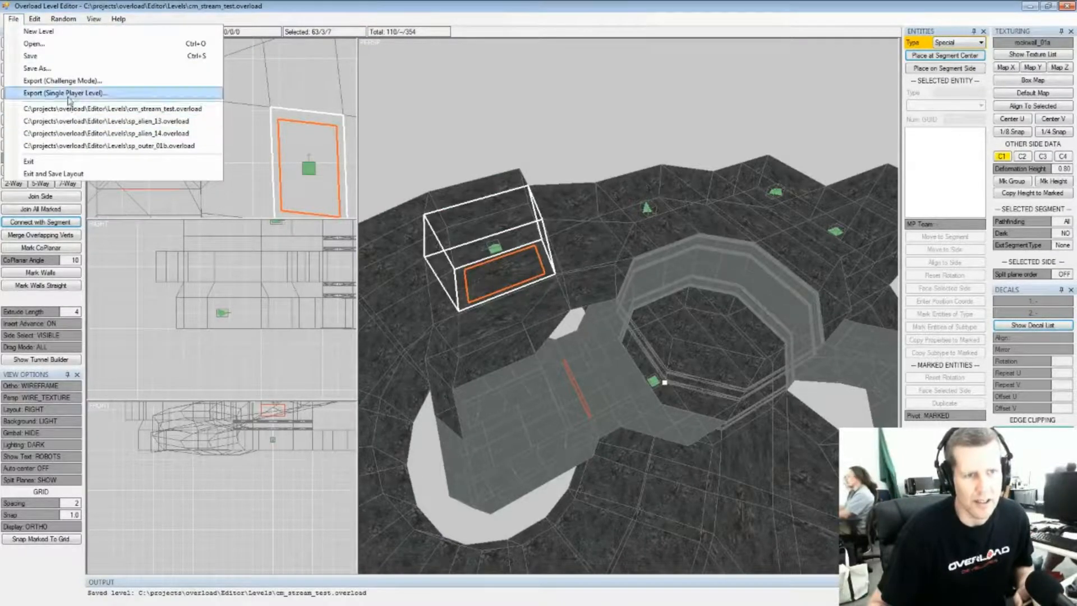
pyautogui.click(62, 80)
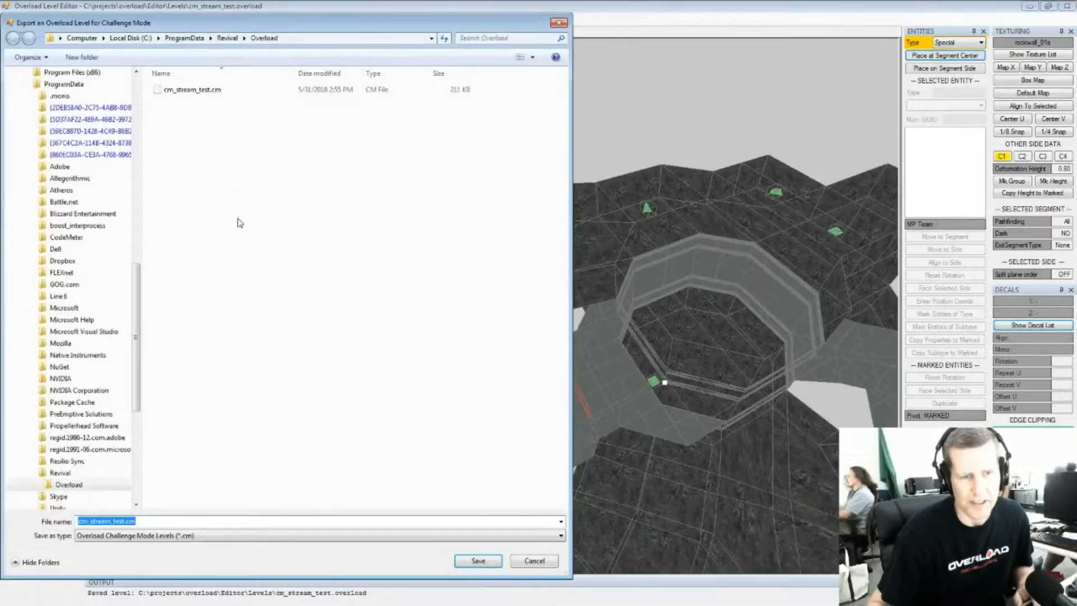
pyautogui.click(200, 89)
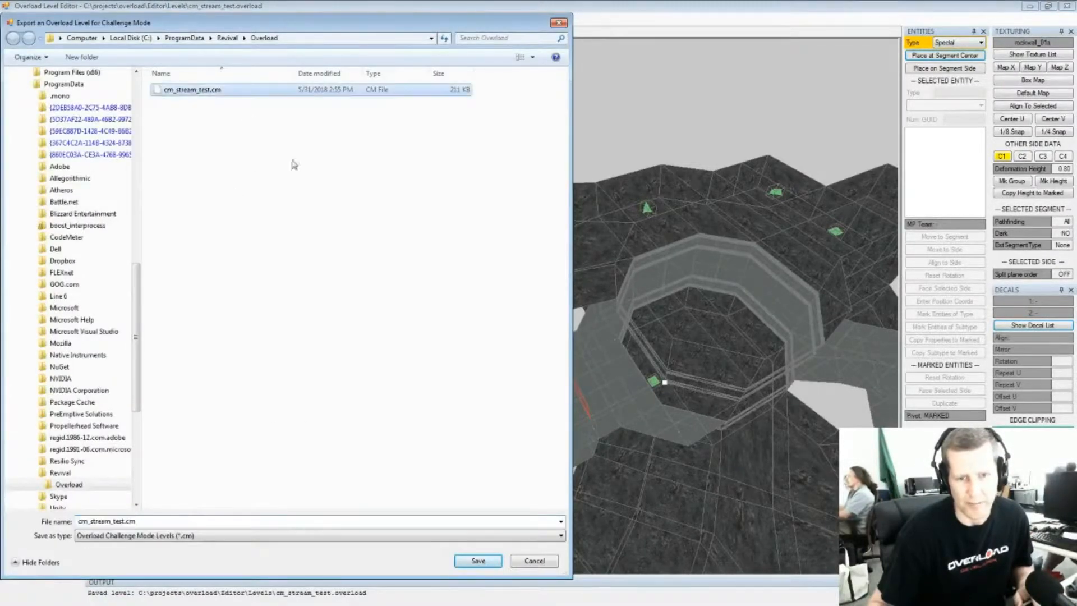
pyautogui.click(501, 558)
pyautogui.click(566, 312)
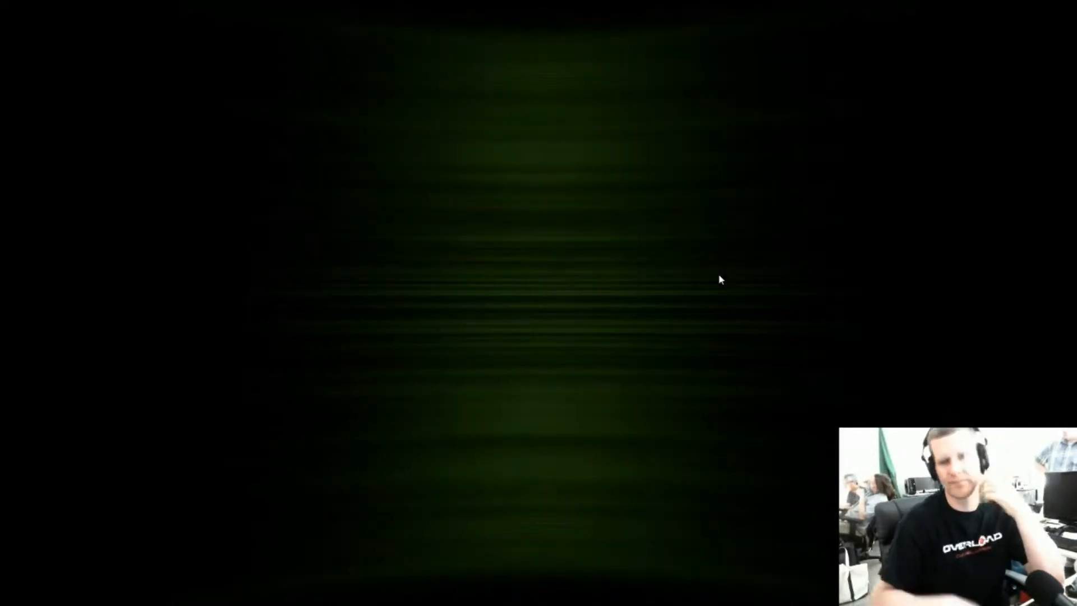
# Start the CM Stream Test challenge level in the Overload game on Trainee difficulty and fly through it to check the geometry
pyautogui.click(360, 280)
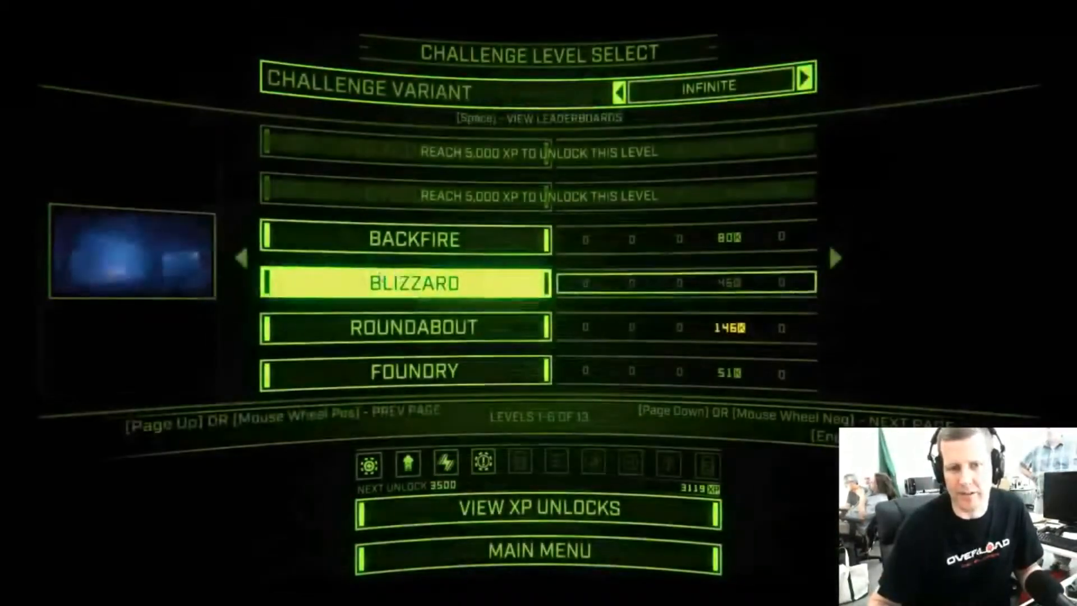
pyautogui.scroll(-2, 490, 148)
pyautogui.click(489, 148)
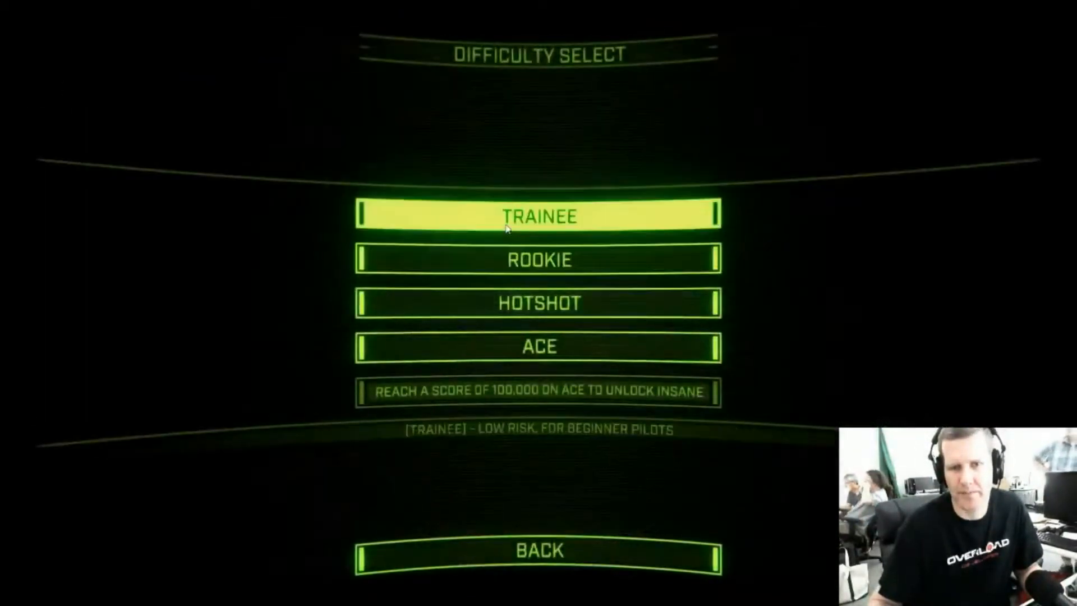
pyautogui.click(505, 228)
pyautogui.click(673, 508)
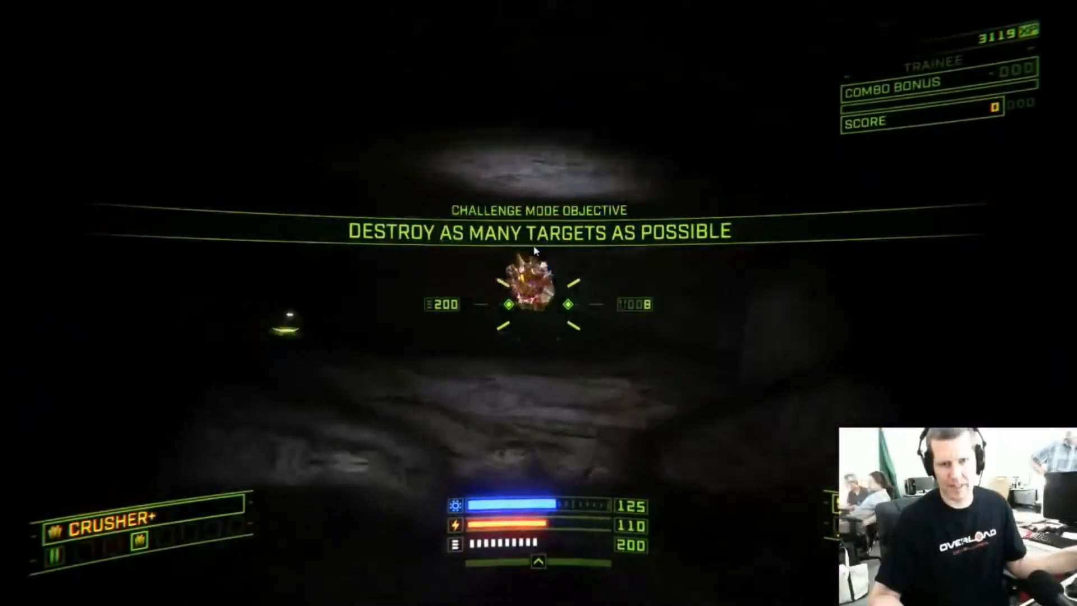
pyautogui.click(535, 251)
pyautogui.click(534, 251)
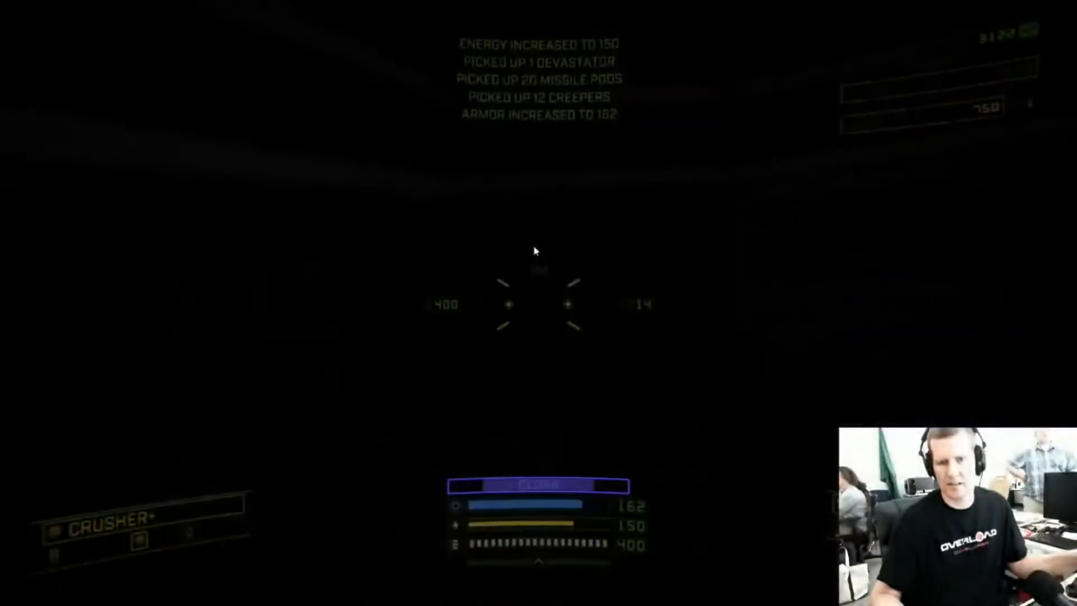
pyautogui.click(535, 251)
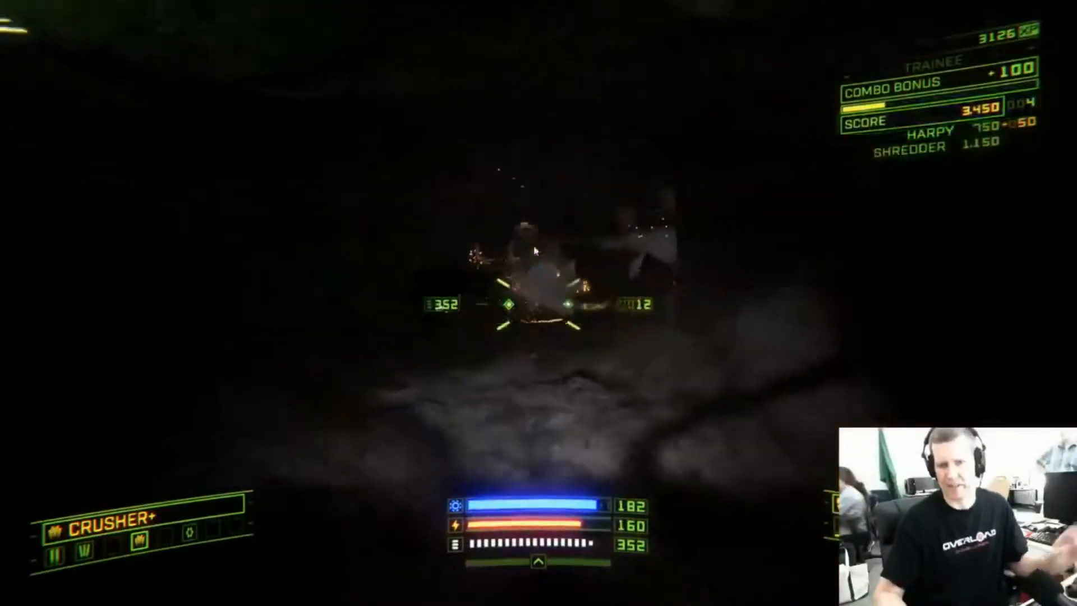
# Pause the test game and quit to the main menu
pyautogui.press('Escape')
pyautogui.press('Down')
pyautogui.press('Down')
pyautogui.press('Down')
pyautogui.press('Down')
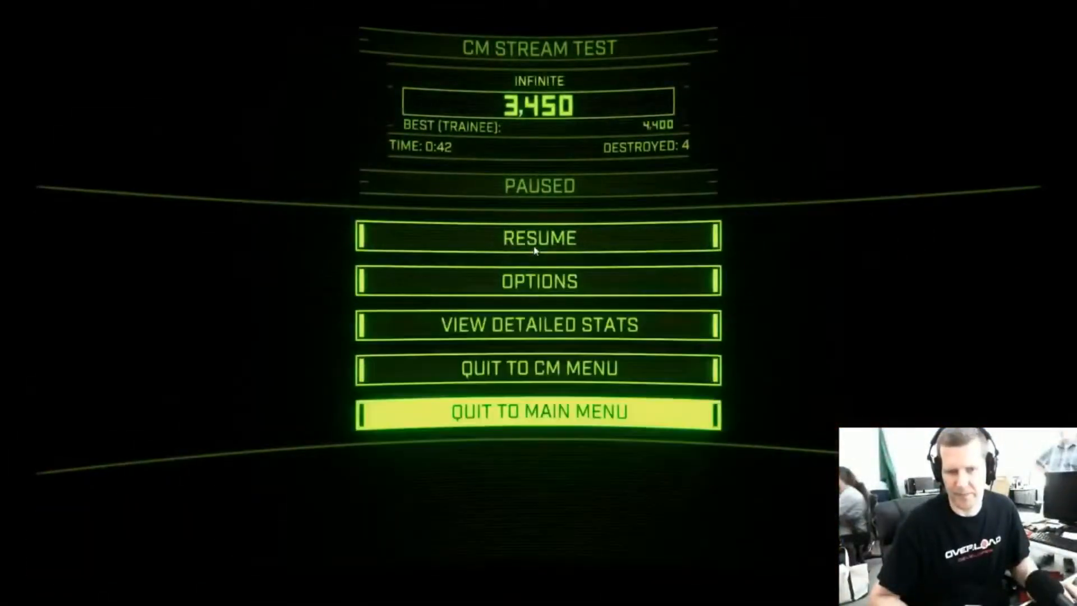
pyautogui.press('Return')
pyautogui.press('Up')
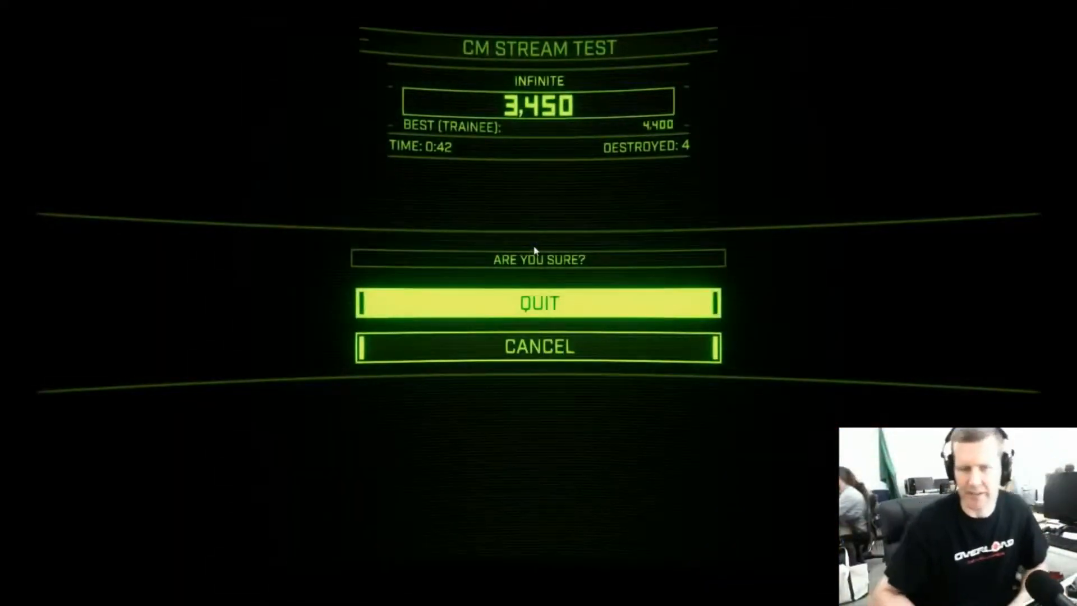
pyautogui.press('Return')
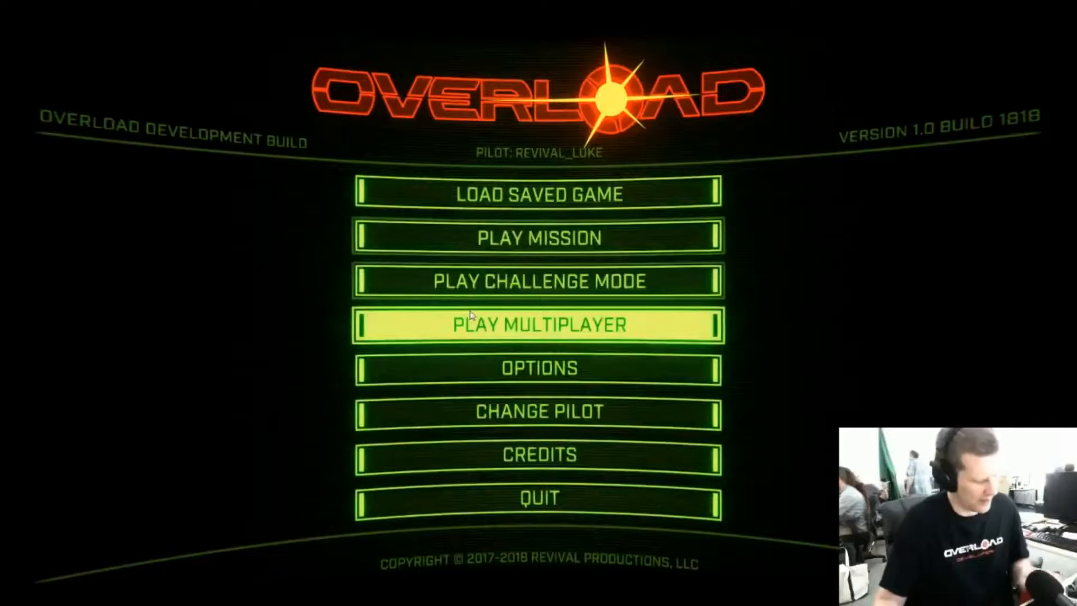
# Switch back to the level editor, mark the rock sides from the selected cave floor side, copy its deformation height to them and clear the marks
pyautogui.hotkey('alt', 'Tab')
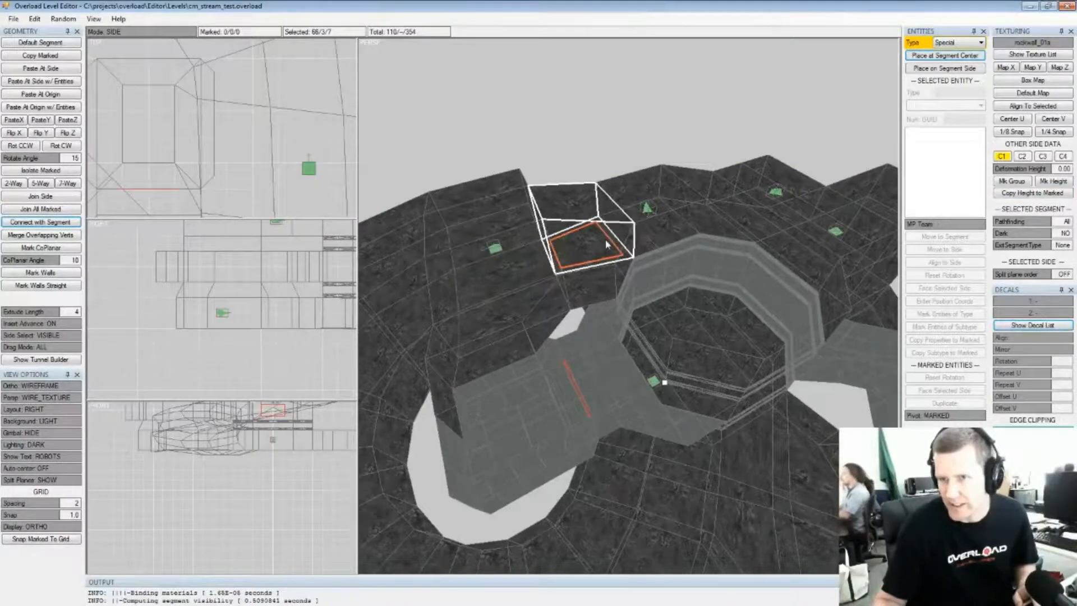
pyautogui.click(511, 270)
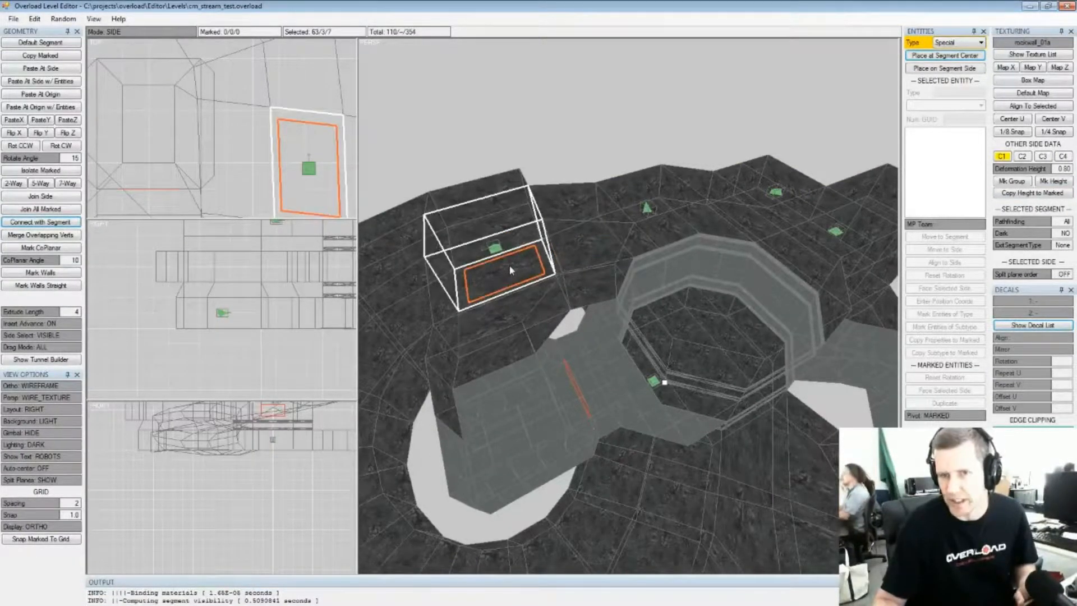
pyautogui.hotkey('shift', 'c')
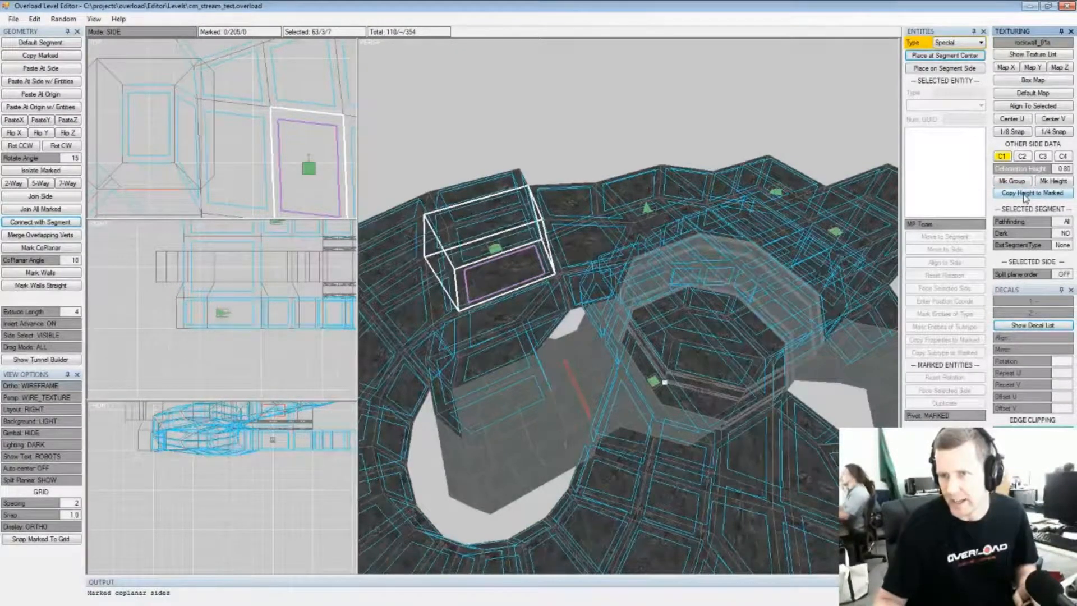
pyautogui.press('Escape')
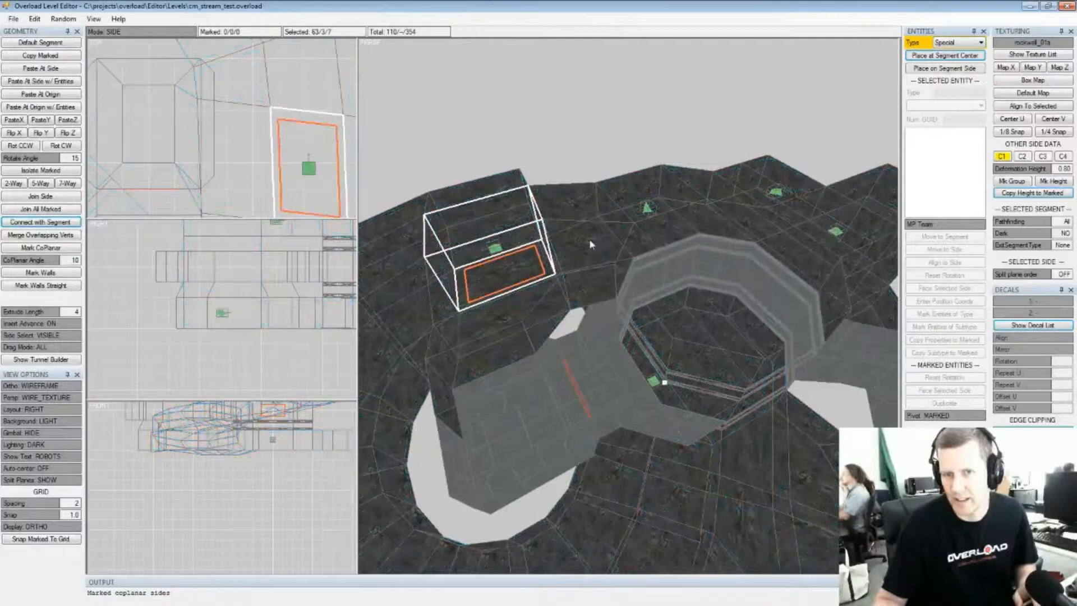
pyautogui.click(590, 244)
# Save the level and export it again for Challenge Mode, overwriting cm_stream_test.cm
pyautogui.hotkey('ctrl', 's')
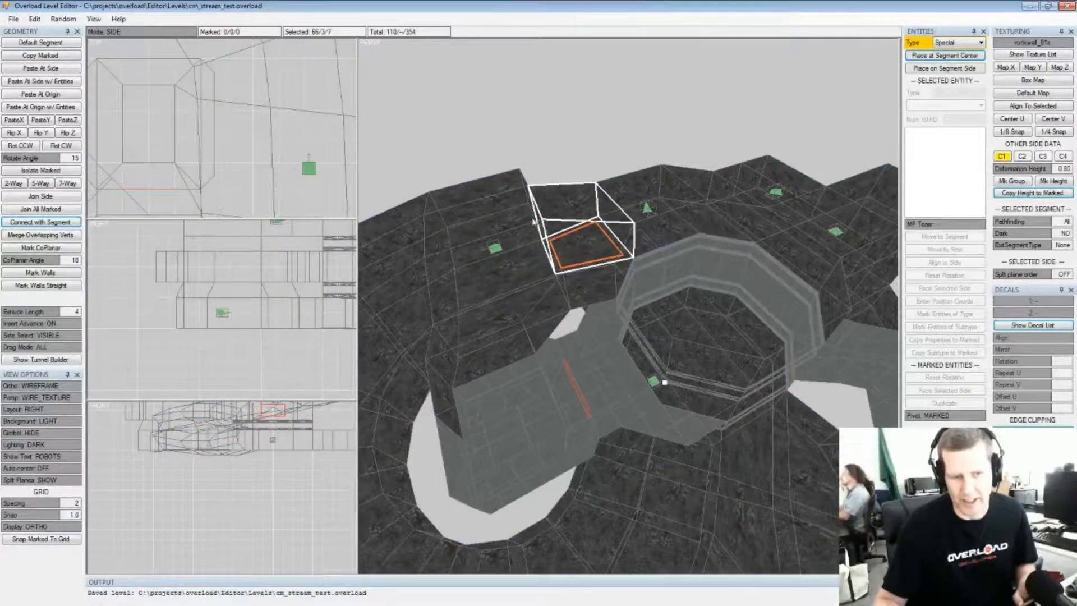
pyautogui.click(16, 19)
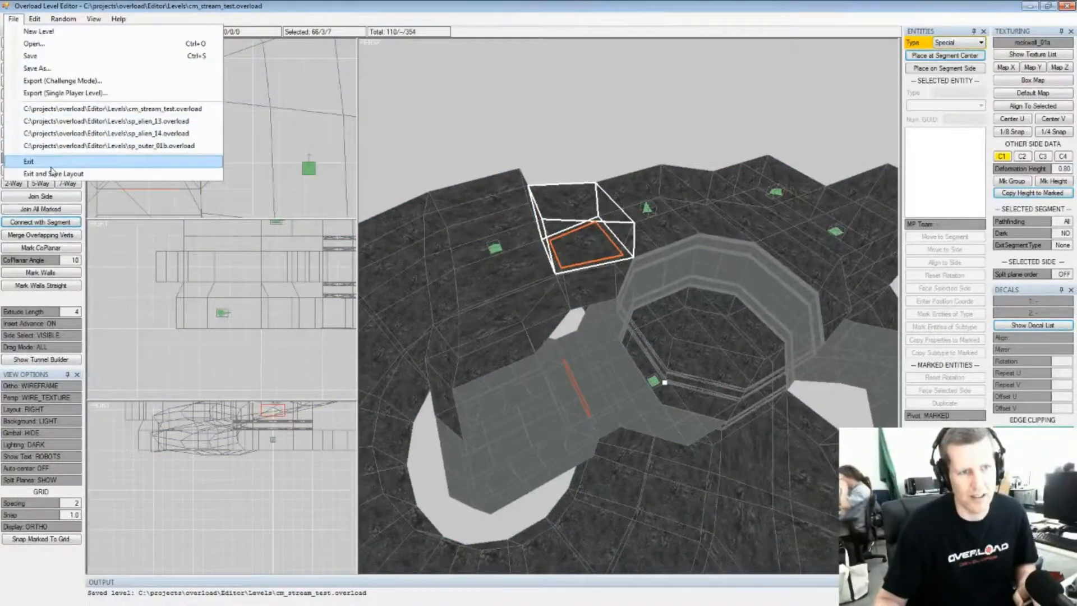
pyautogui.click(53, 80)
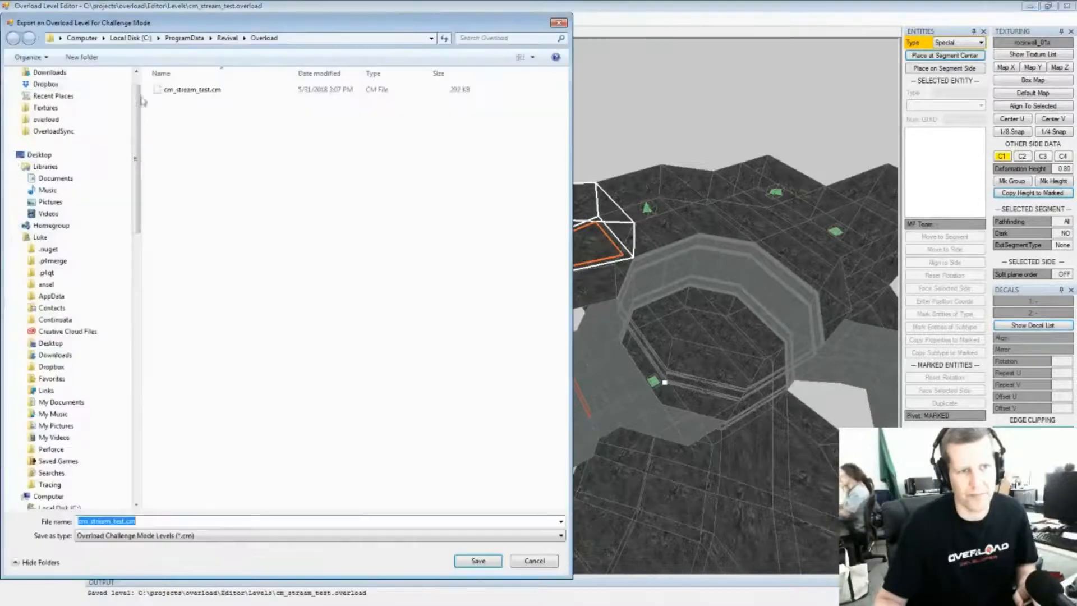
pyautogui.click(478, 561)
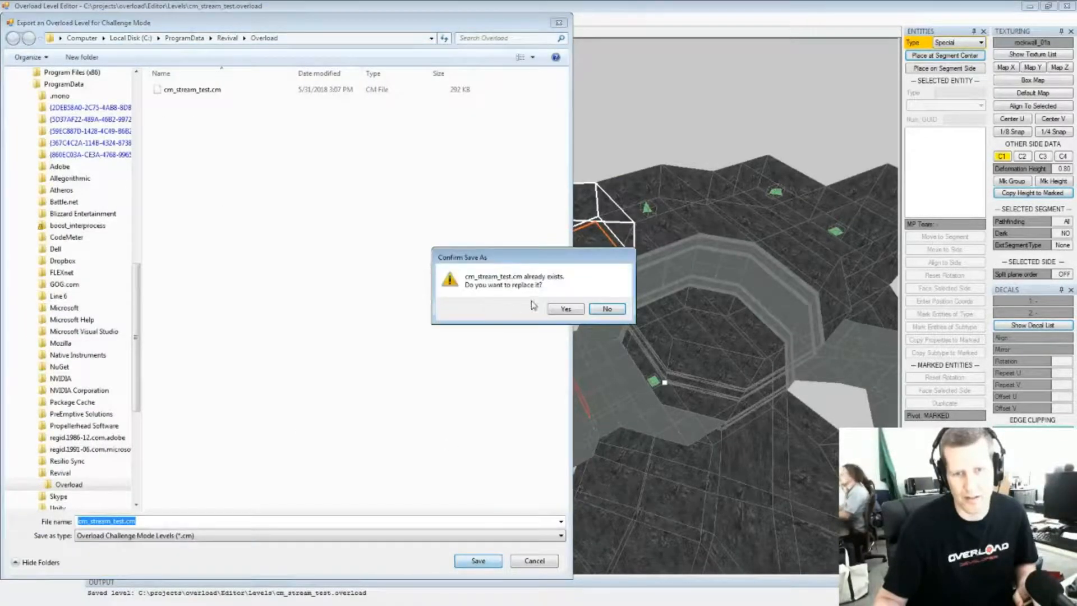
pyautogui.click(528, 306)
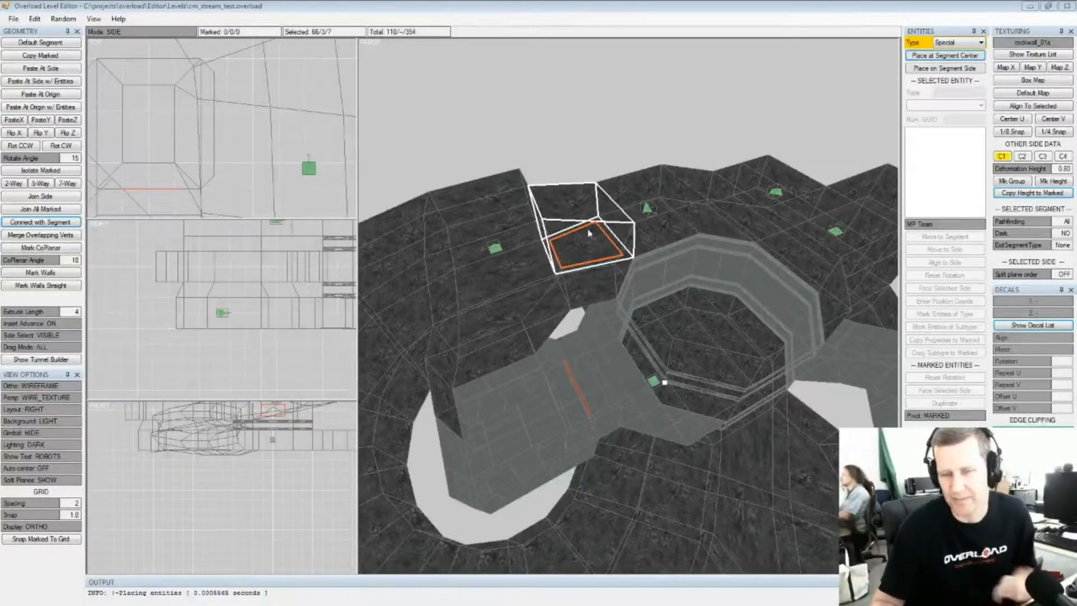
pyautogui.moveTo(589, 234); pyautogui.dragTo(625, 217, button='middle')
pyautogui.moveTo(607, 253); pyautogui.dragTo(637, 223, button='middle')
pyautogui.scroll(-2, 573, 244)
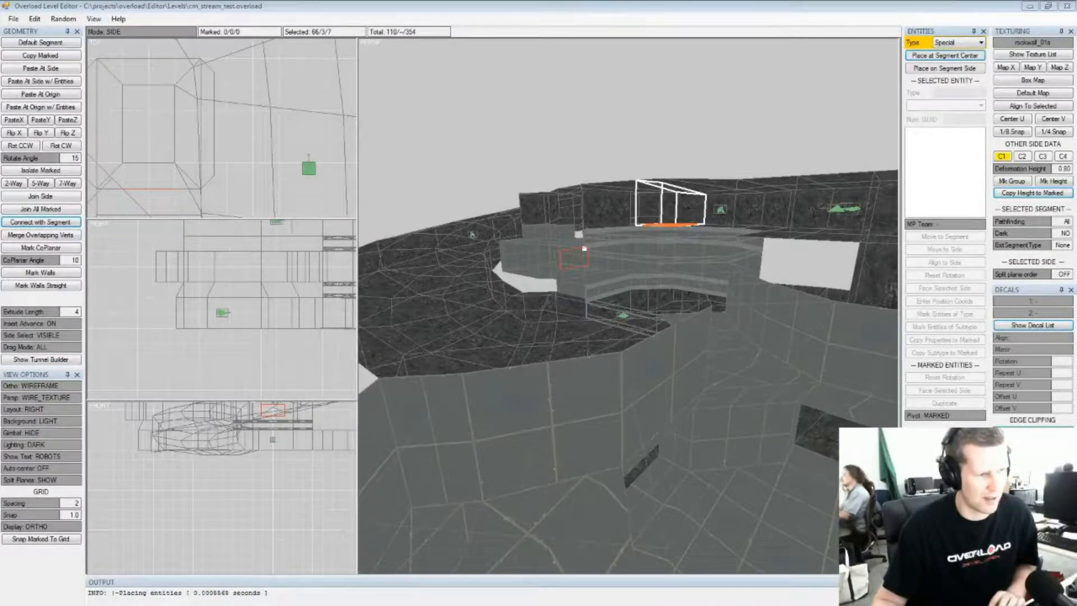
# Switch to the Overload game, play-test the re-exported CM Stream Test challenge level on Trainee difficulty, and pause it
pyautogui.hotkey('alt', 'Tab')
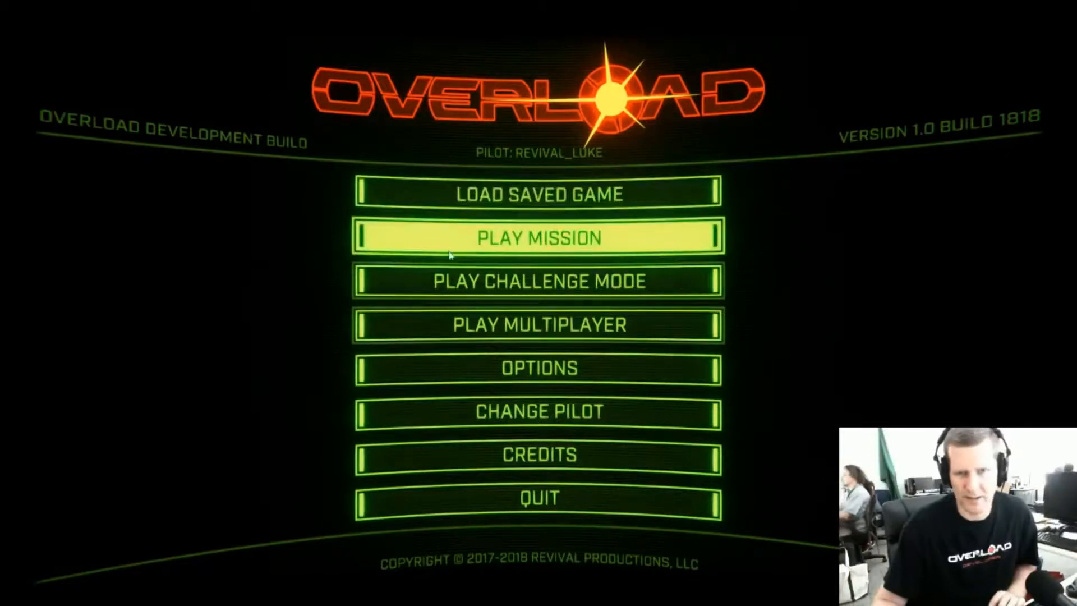
pyautogui.click(454, 290)
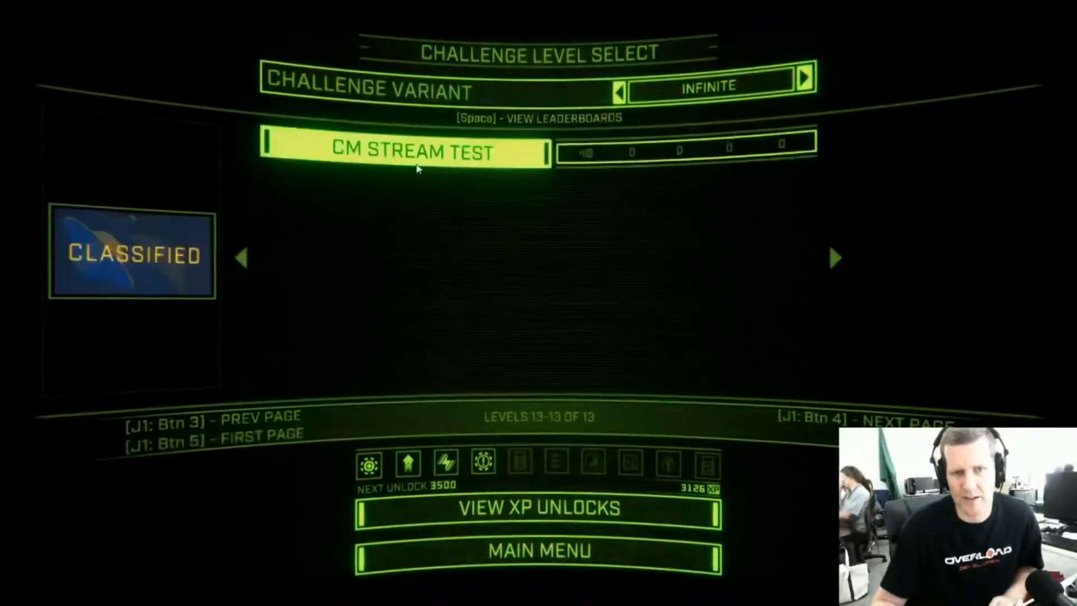
pyautogui.click(417, 168)
pyautogui.click(457, 221)
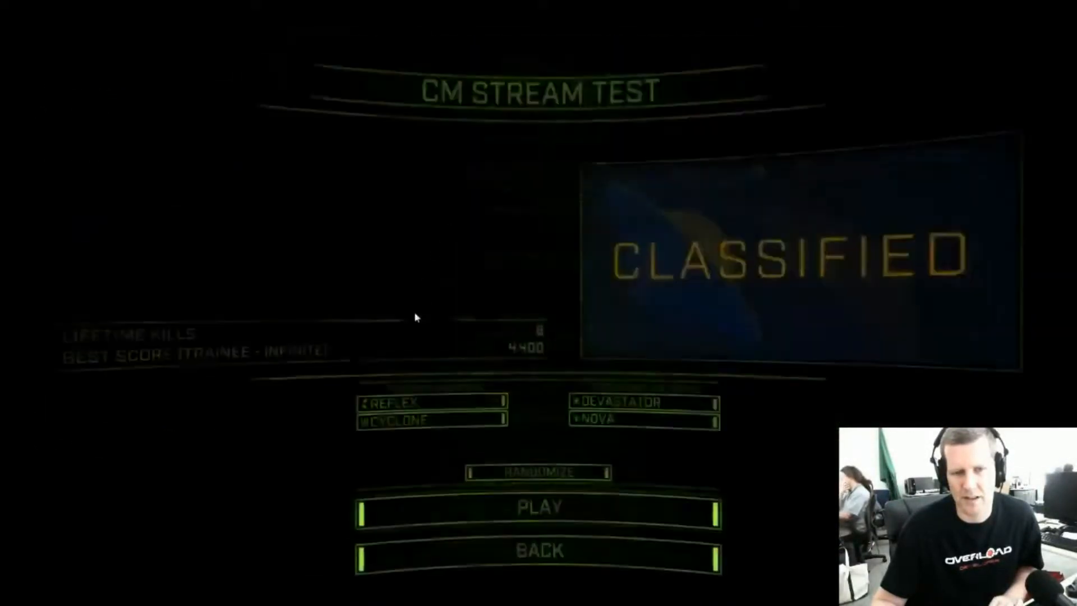
pyautogui.click(472, 506)
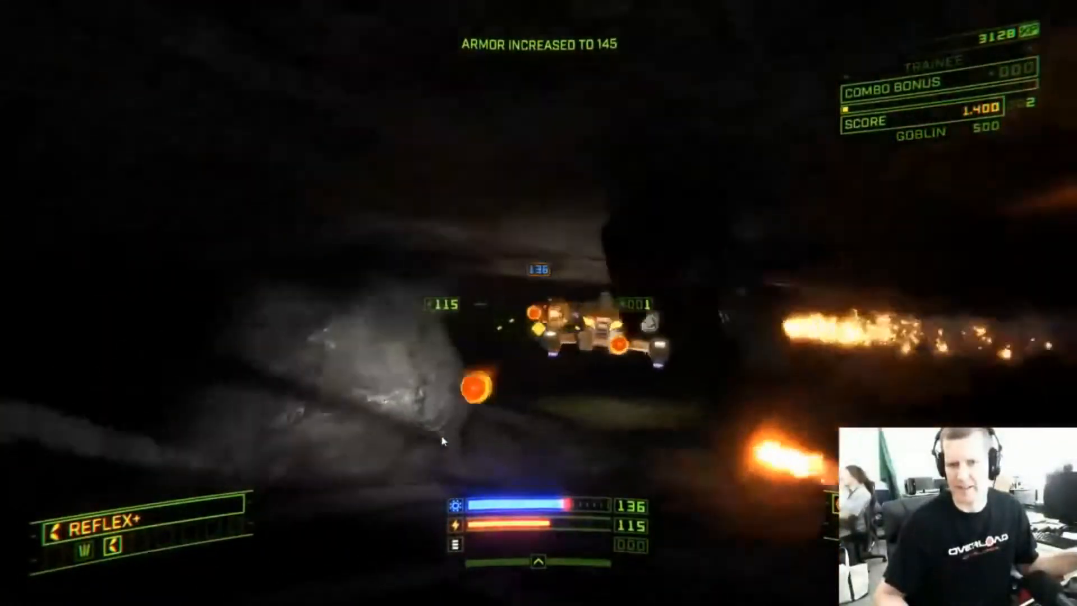
pyautogui.press('Escape')
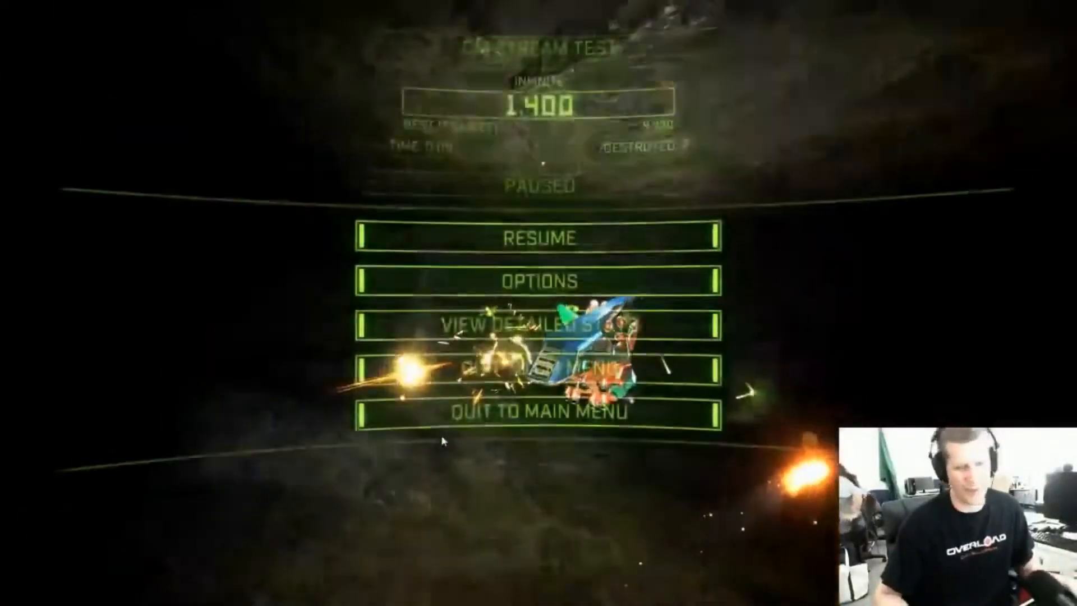
# Set the sound FX volume to 39 and the music volume to 24, and resume play-testing the challenge level
pyautogui.press('Down')
pyautogui.press('Return')
pyautogui.press('Down')
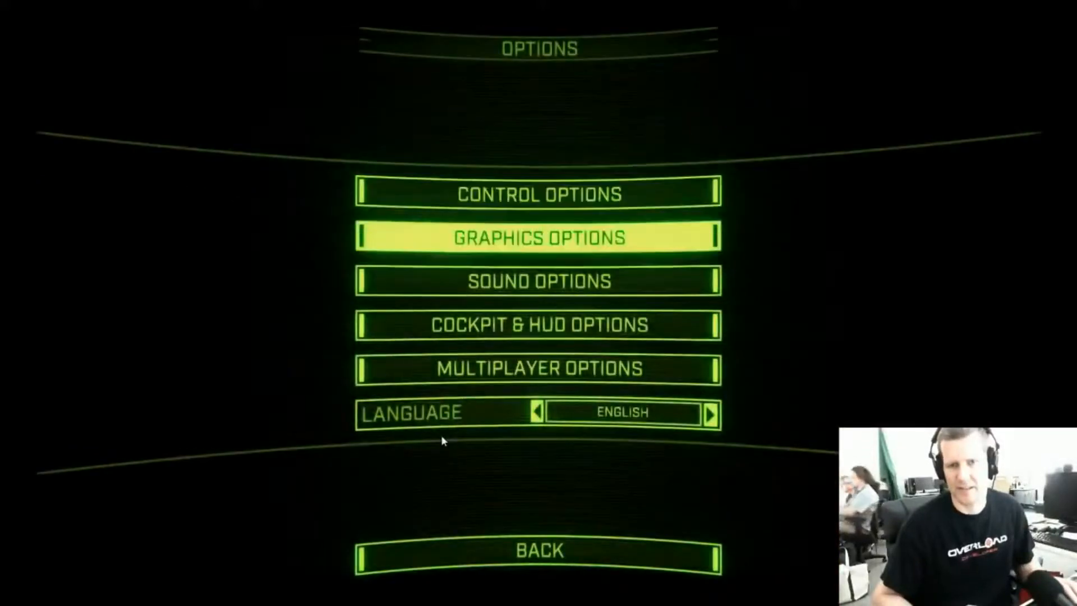
pyautogui.press('Down')
pyautogui.press('Return')
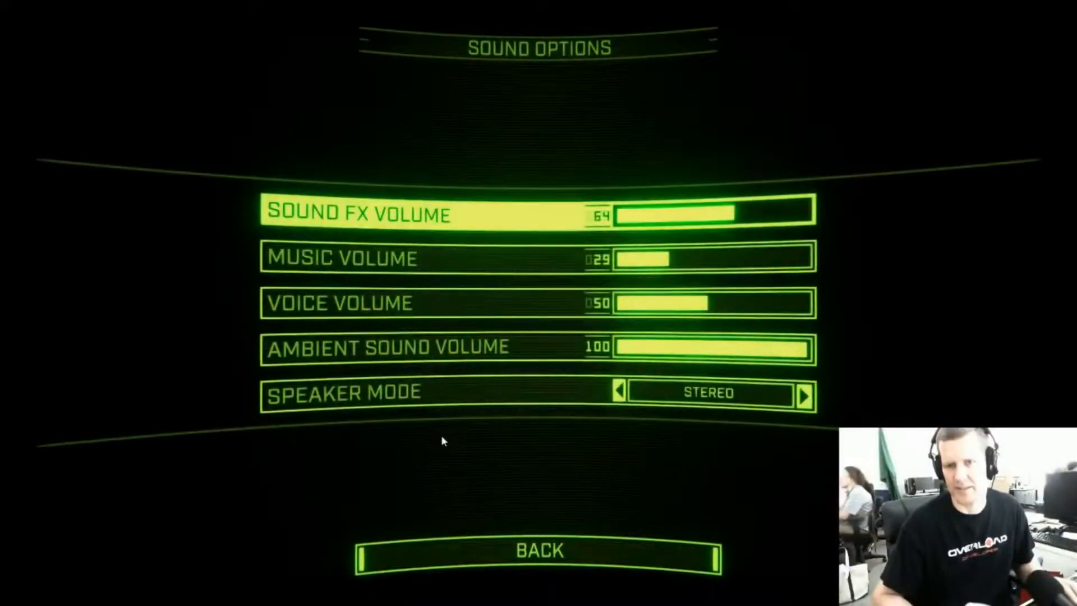
pyautogui.press('Down')
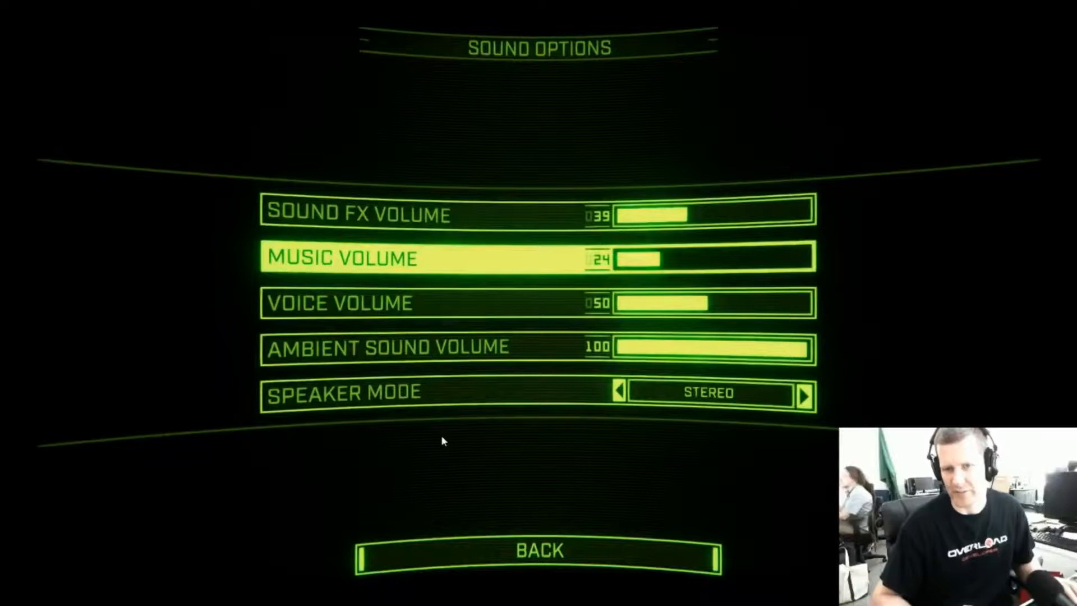
pyautogui.press('Escape')
pyautogui.press('Escape')
pyautogui.press('Escape')
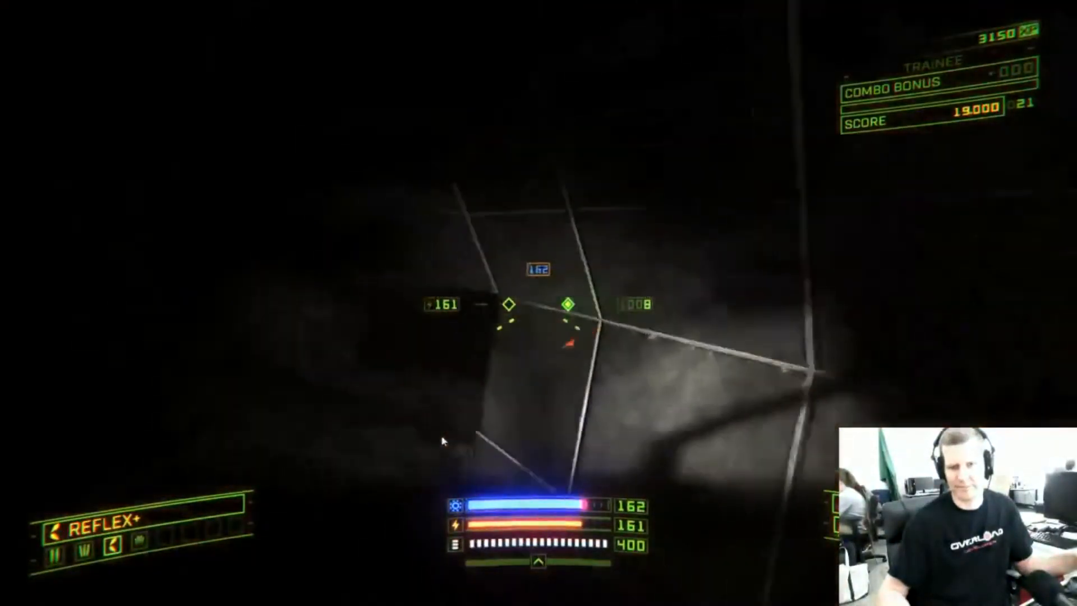
# Pause the play-test and quit to the main menu
pyautogui.press('Escape')
pyautogui.press('Down')
pyautogui.press('Down')
pyautogui.press('Down')
pyautogui.press('Down')
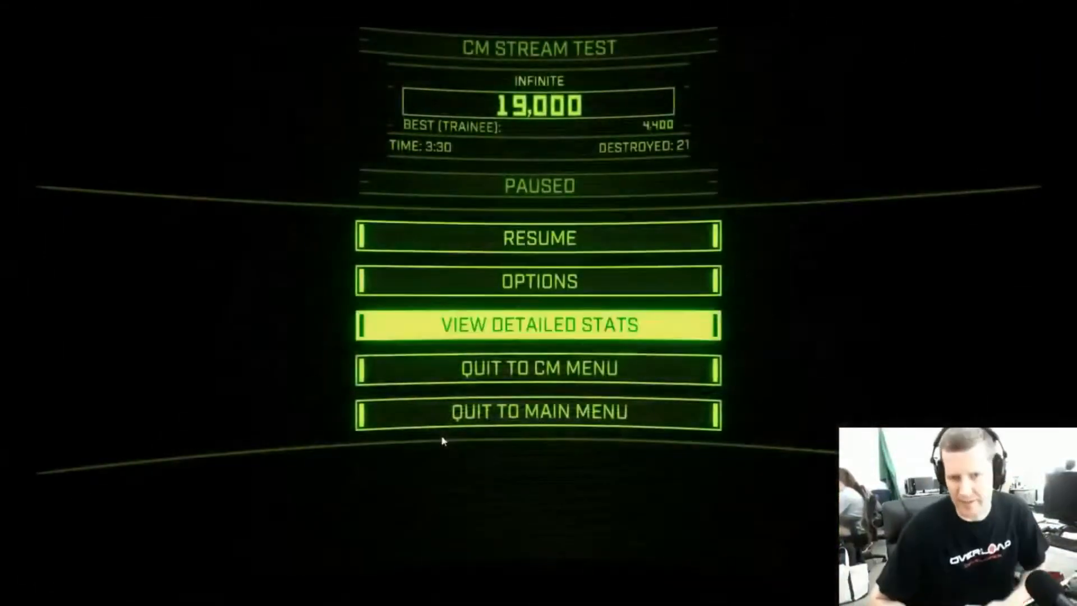
pyautogui.press('Return')
pyautogui.press('Up')
pyautogui.press('Return')
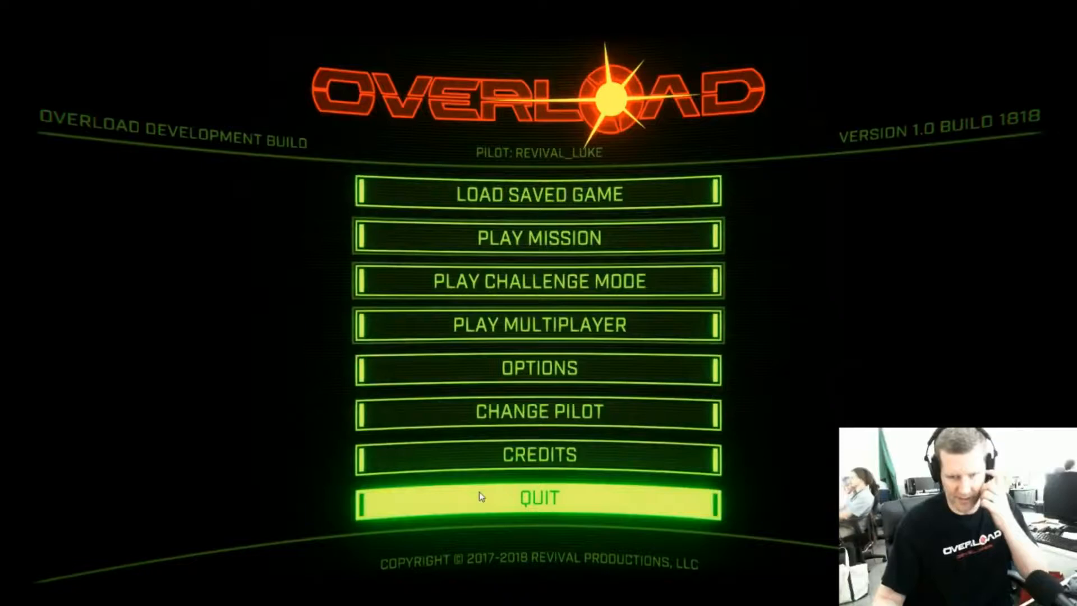
# Switch back to the level editor and delete the two-segment metal alcoves protruding from both sides of the octagonal room
pyautogui.hotkey('alt', 'Tab')
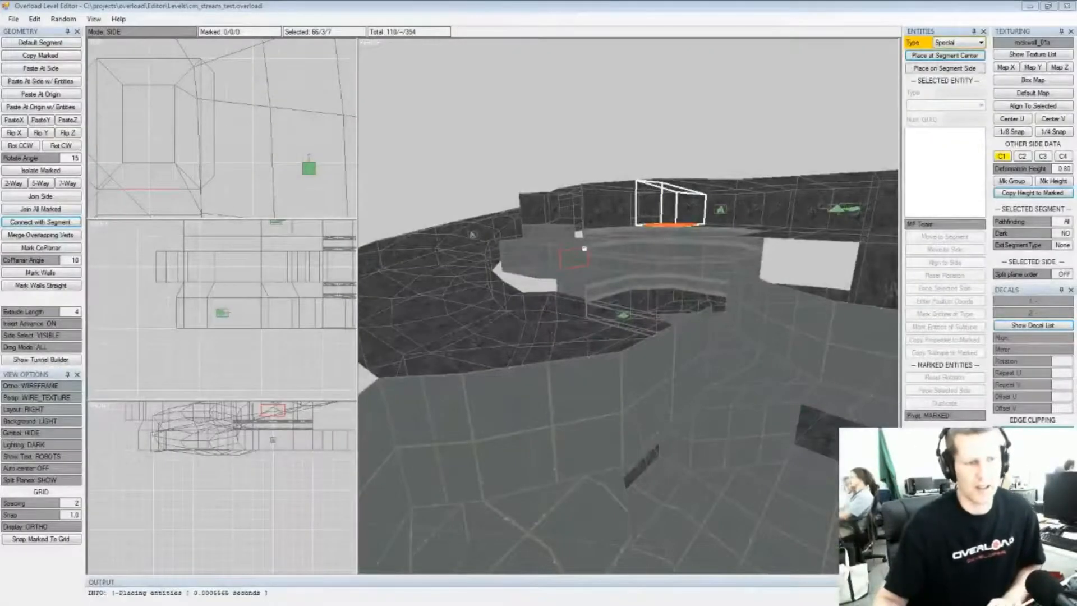
pyautogui.moveTo(700, 320); pyautogui.dragTo(671, 360, button='middle')
pyautogui.scroll(5, 672, 365)
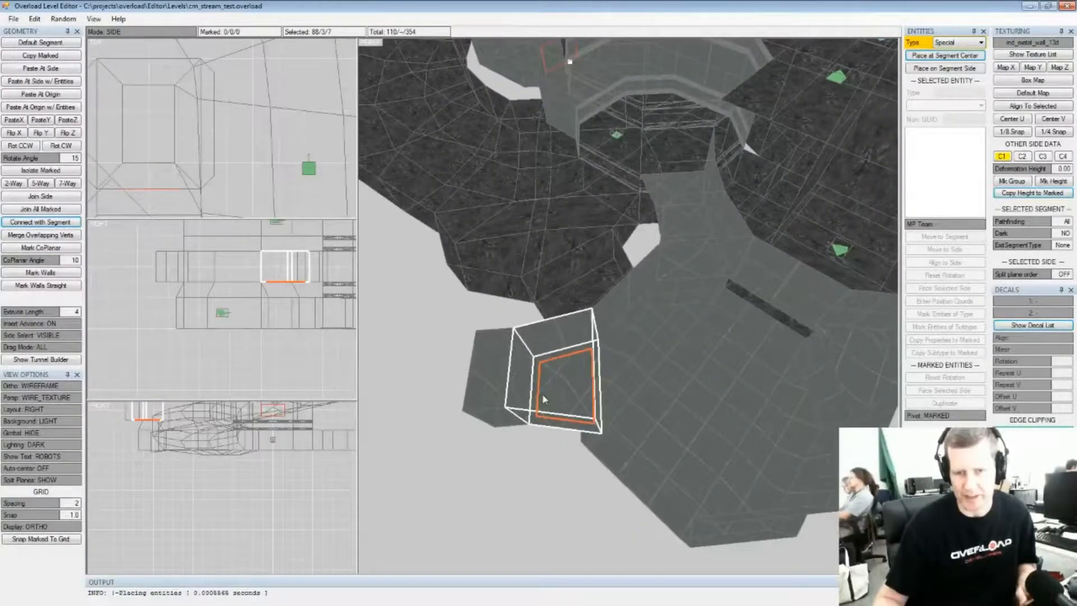
pyautogui.press('space')
pyautogui.moveTo(652, 372); pyautogui.dragTo(627, 370, button='middle')
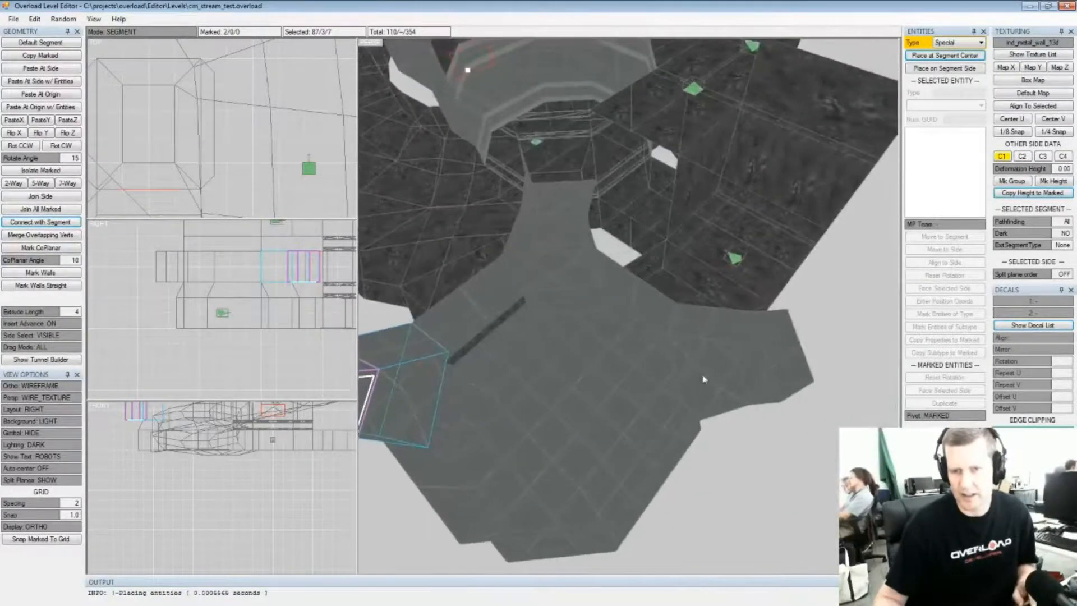
pyautogui.press('Delete')
# Insert two consecutive rock segments from the cave side near the octagonal room and stretch the outer one farther outward
pyautogui.moveTo(776, 376); pyautogui.dragTo(668, 264, button='middle')
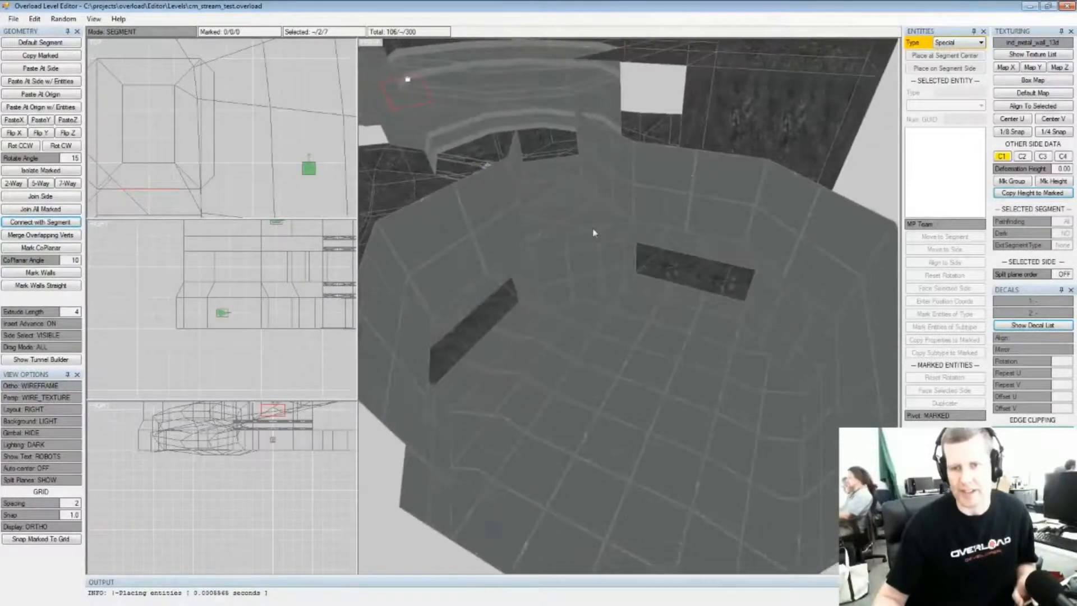
pyautogui.moveTo(589, 231); pyautogui.dragTo(685, 280, button='middle')
pyautogui.click(724, 284)
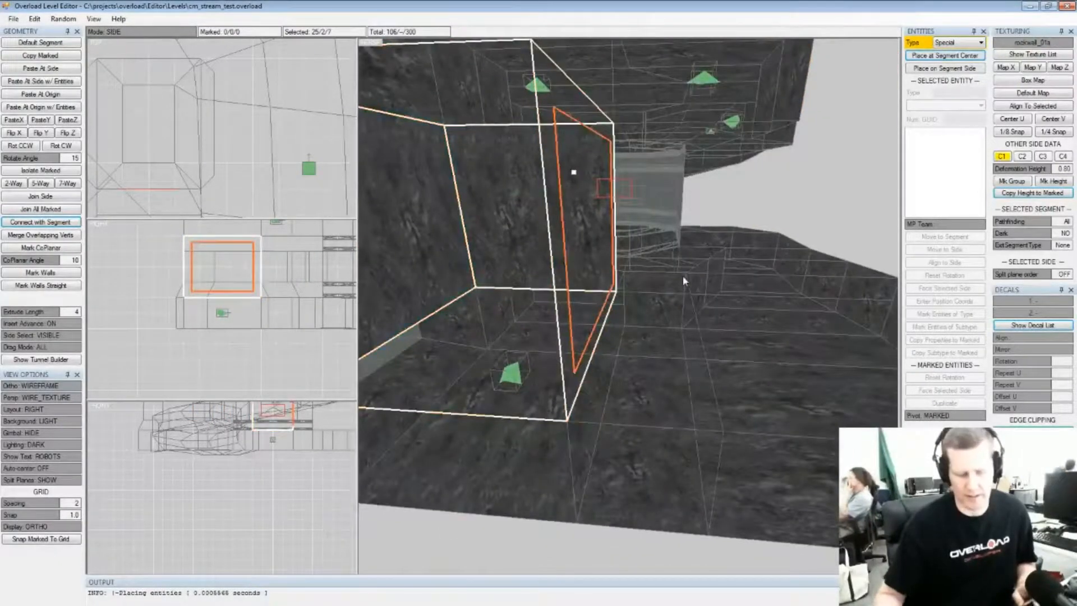
pyautogui.press('Insert')
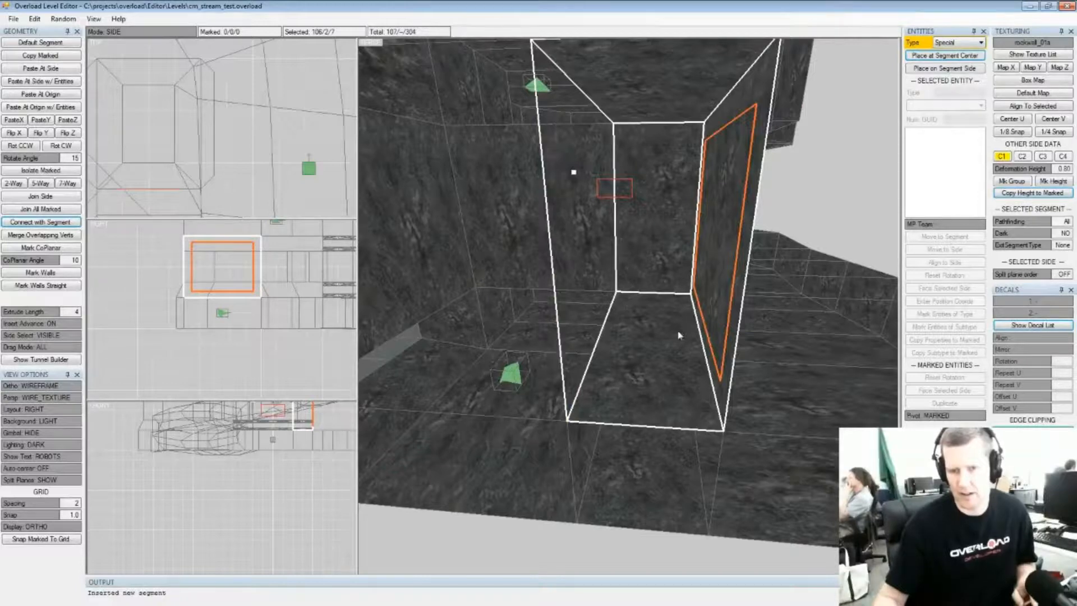
pyautogui.moveTo(659, 345); pyautogui.dragTo(660, 313, button='middle')
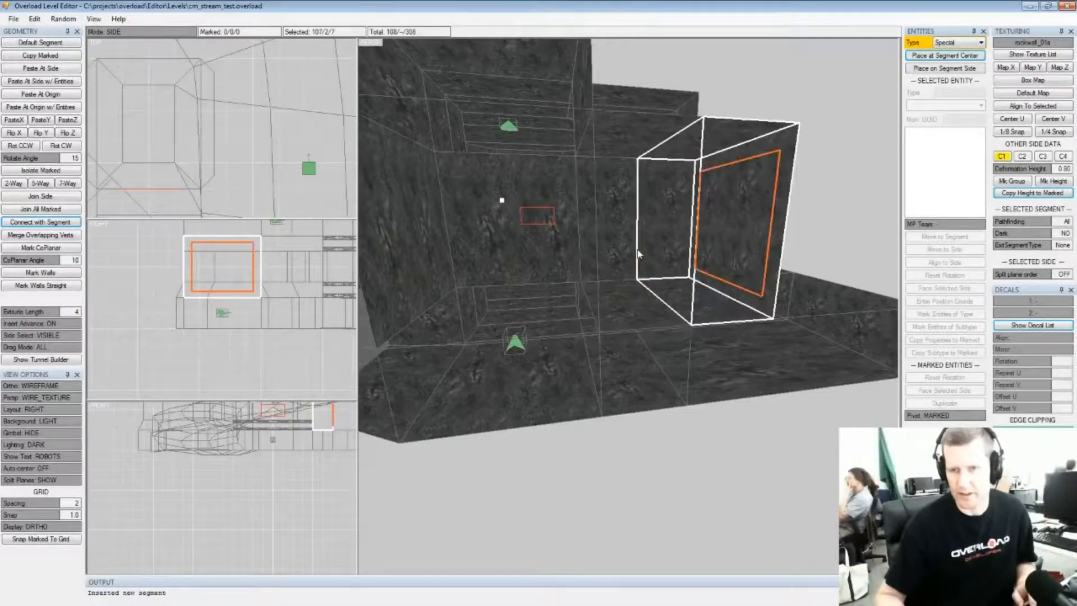
pyautogui.press('Up')
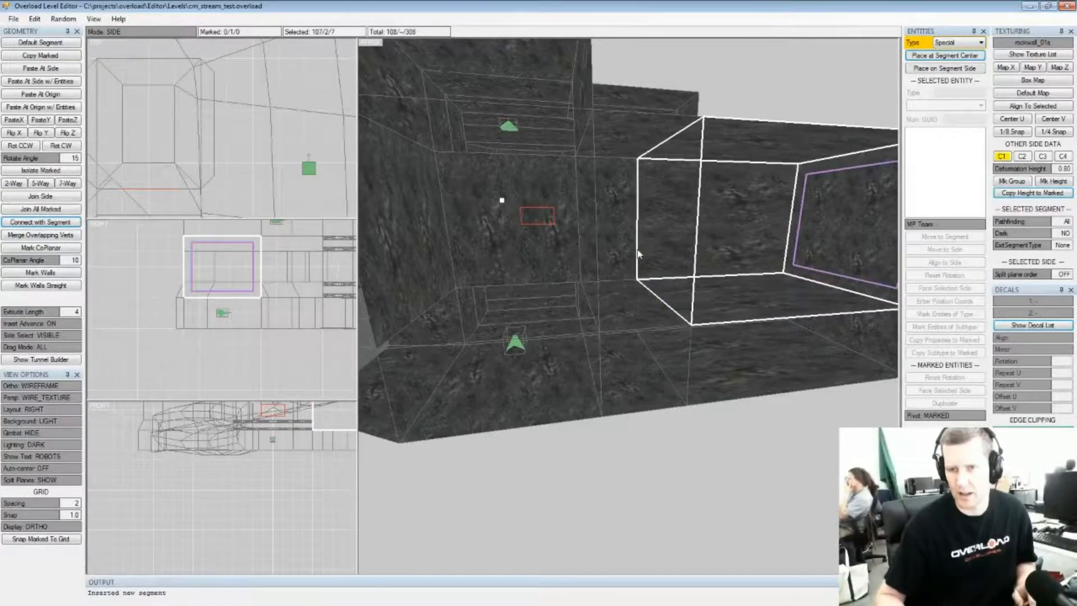
pyautogui.moveTo(711, 266); pyautogui.dragTo(668, 299, button='middle')
pyautogui.press('space')
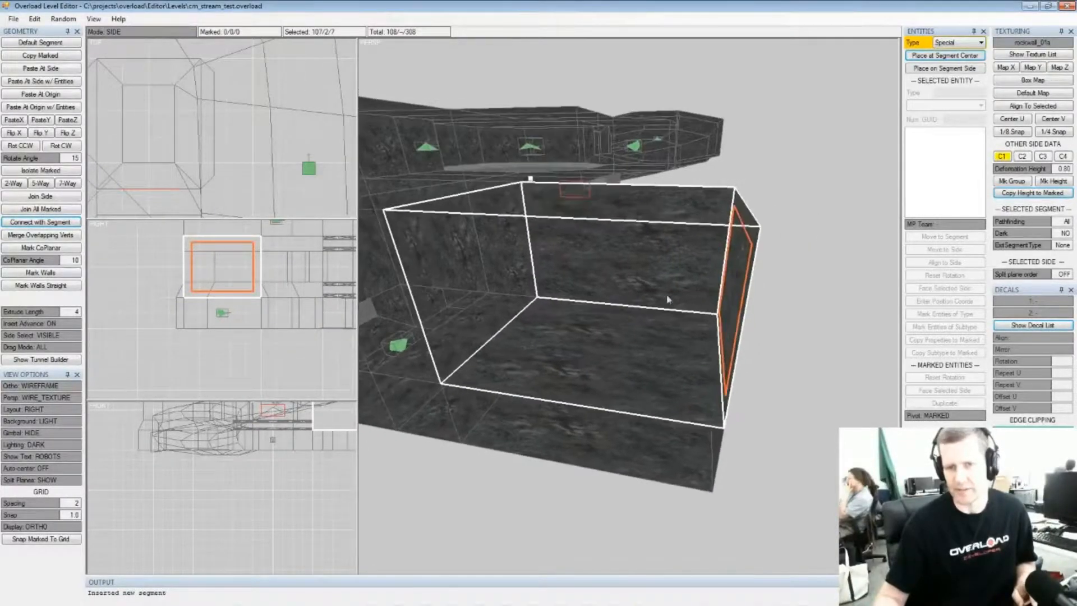
# Join the bottom side of the stretched rock segment to the nearby side and clear the marks
pyautogui.moveTo(570, 349); pyautogui.dragTo(604, 309, button='middle')
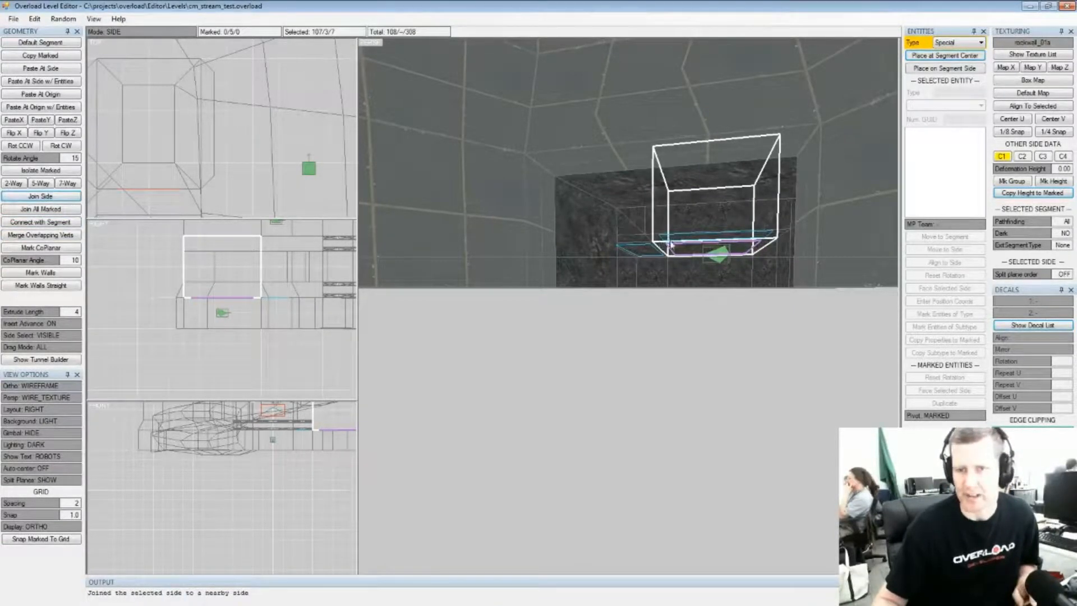
pyautogui.press('space')
pyautogui.moveTo(611, 289); pyautogui.dragTo(593, 211, button='middle')
# Mark three adjoining top sides of the rock cave and insert two successive layers of segments on them
pyautogui.moveTo(644, 261)
pyautogui.mouseDown(button='middle')
pyautogui.moveTo(649, 392)
pyautogui.moveTo(705, 305)
pyautogui.moveTo(541, 303)
pyautogui.moveTo(606, 308)
pyautogui.moveTo(573, 287)
pyautogui.moveTo(639, 300)
pyautogui.moveTo(608, 278)
pyautogui.moveTo(681, 332)
pyautogui.moveTo(647, 351)
pyautogui.moveTo(644, 254)
pyautogui.mouseUp(button='middle')
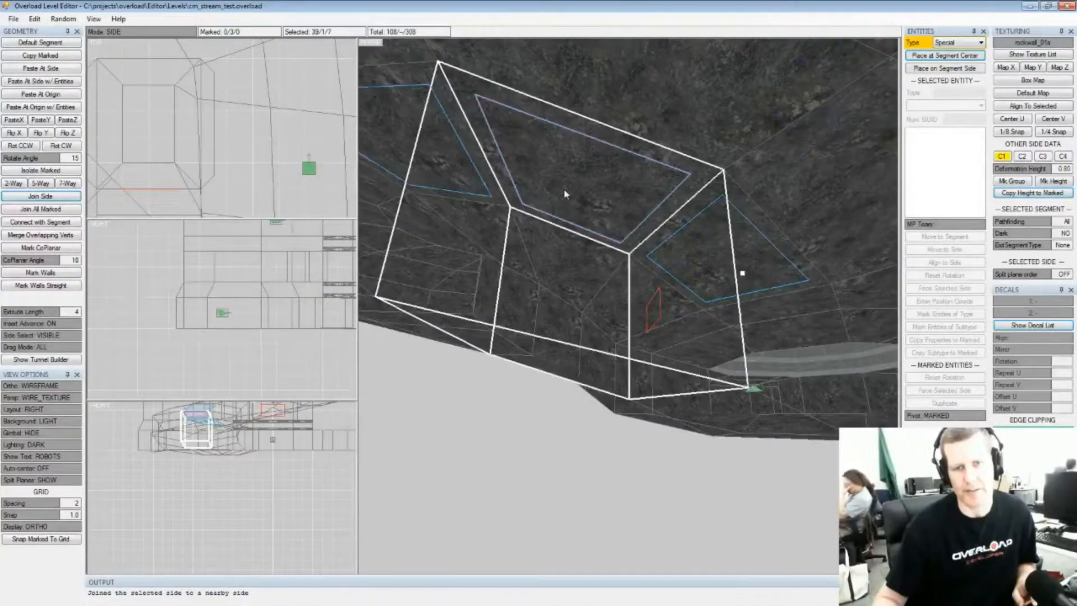
pyautogui.moveTo(565, 195); pyautogui.dragTo(568, 227, button='middle')
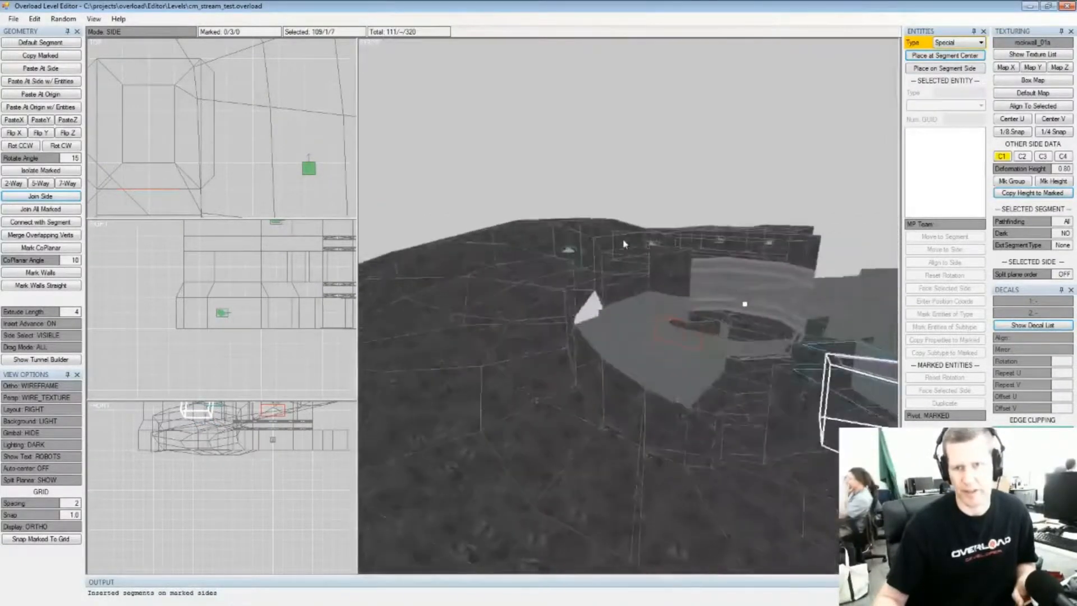
pyautogui.moveTo(632, 240); pyautogui.dragTo(602, 241, button='middle')
pyautogui.moveTo(619, 303)
pyautogui.mouseDown(button='middle')
pyautogui.moveTo(563, 315)
pyautogui.moveTo(606, 308)
pyautogui.mouseUp(button='middle')
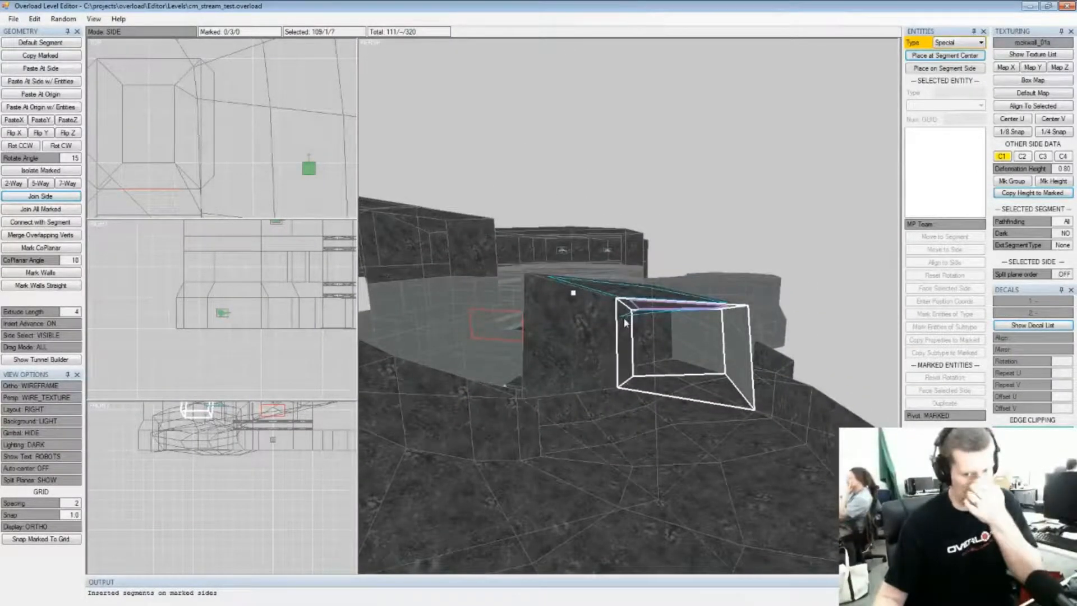
pyautogui.moveTo(662, 340); pyautogui.dragTo(562, 388, button='middle')
pyautogui.scroll(4, 610, 305)
pyautogui.press('shift+Insert')
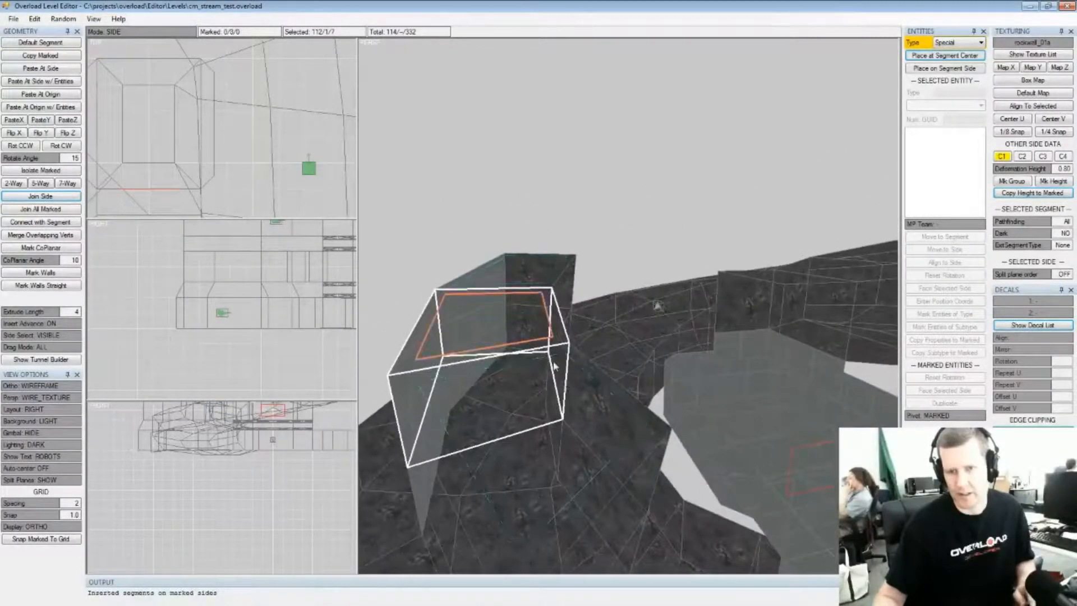
# Connect the marked side of the new rock segments to the central cave segment with a new segment, and split it two ways
pyautogui.moveTo(728, 350); pyautogui.dragTo(681, 351, button='middle')
pyautogui.click(668, 356)
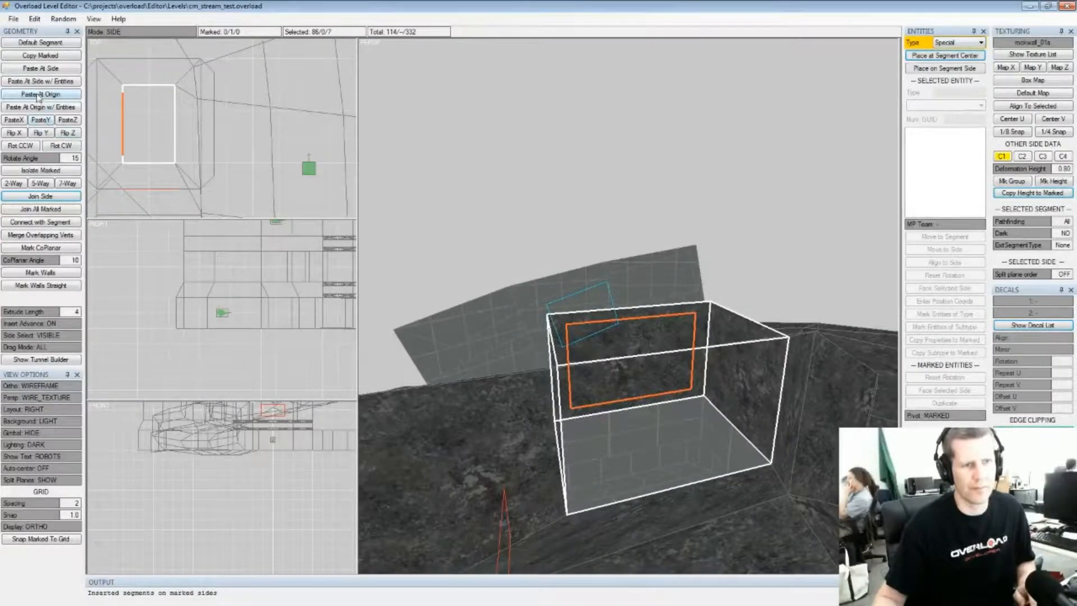
pyautogui.click(31, 221)
pyautogui.moveTo(634, 359)
pyautogui.mouseDown(button='middle')
pyautogui.moveTo(724, 342)
pyautogui.moveTo(645, 369)
pyautogui.mouseUp(button='middle')
pyautogui.click(20, 184)
# Narrow the middle of the split connecting tunnel by moving its two vertex pairs toward each other in the top view
pyautogui.moveTo(740, 392); pyautogui.dragTo(620, 432, button='middle')
pyautogui.click(562, 376)
pyautogui.moveTo(562, 366); pyautogui.dragTo(584, 374, button='middle')
pyautogui.press('Tab')
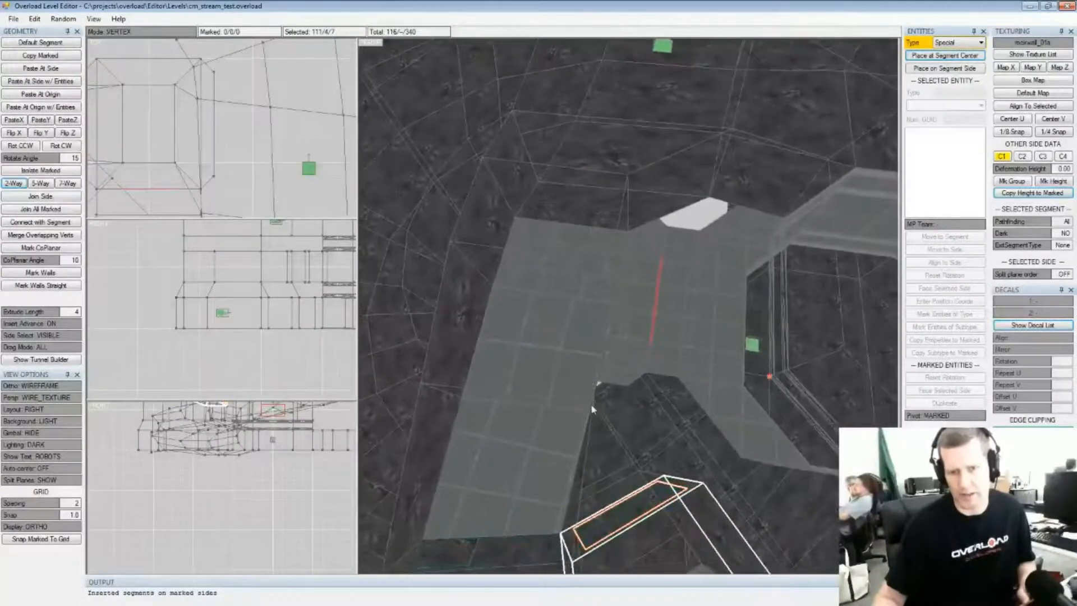
pyautogui.click(594, 401)
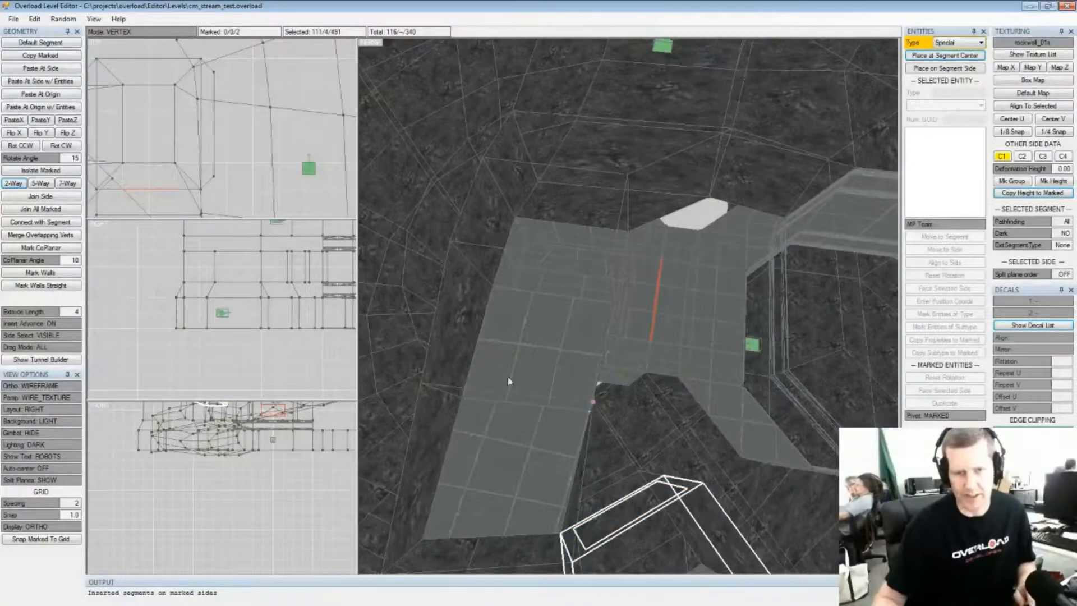
pyautogui.scroll(-2, 226, 162)
pyautogui.scroll(3, 226, 162)
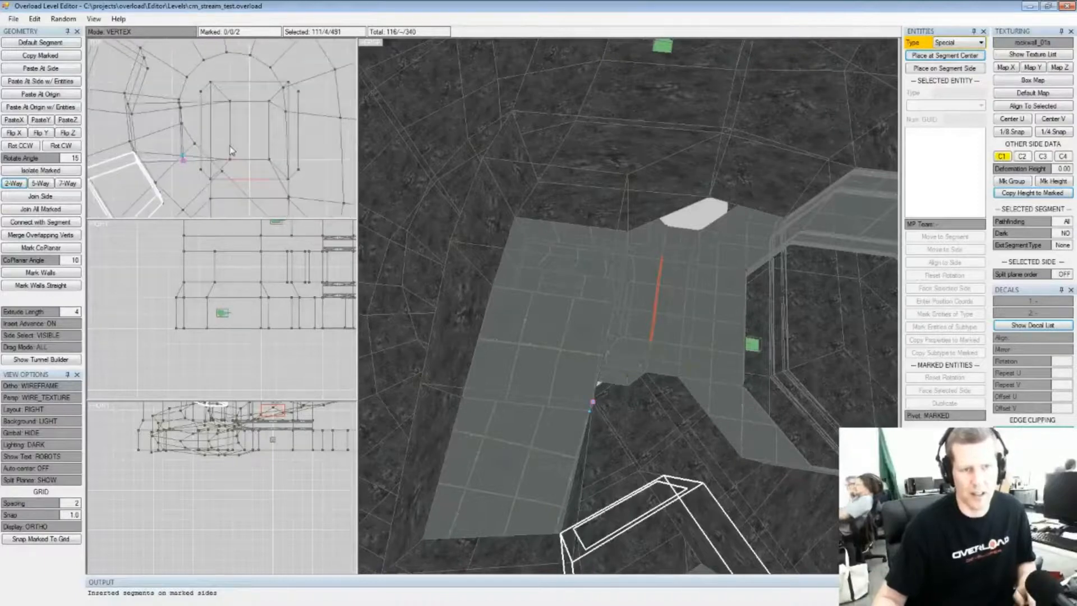
pyautogui.moveTo(206, 147); pyautogui.dragTo(202, 138)
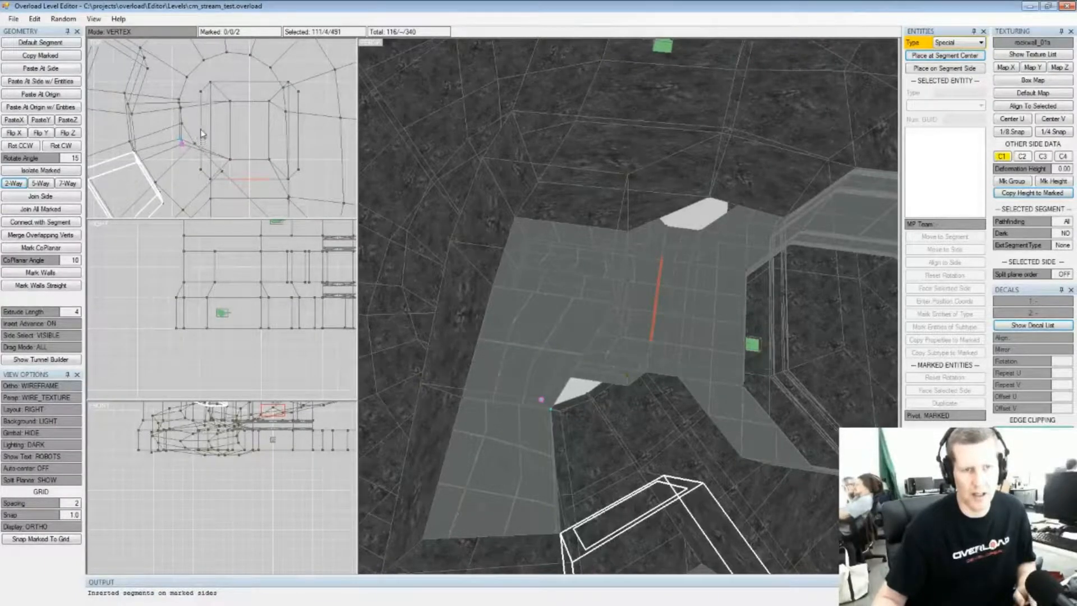
pyautogui.moveTo(561, 336); pyautogui.dragTo(535, 385, button='middle')
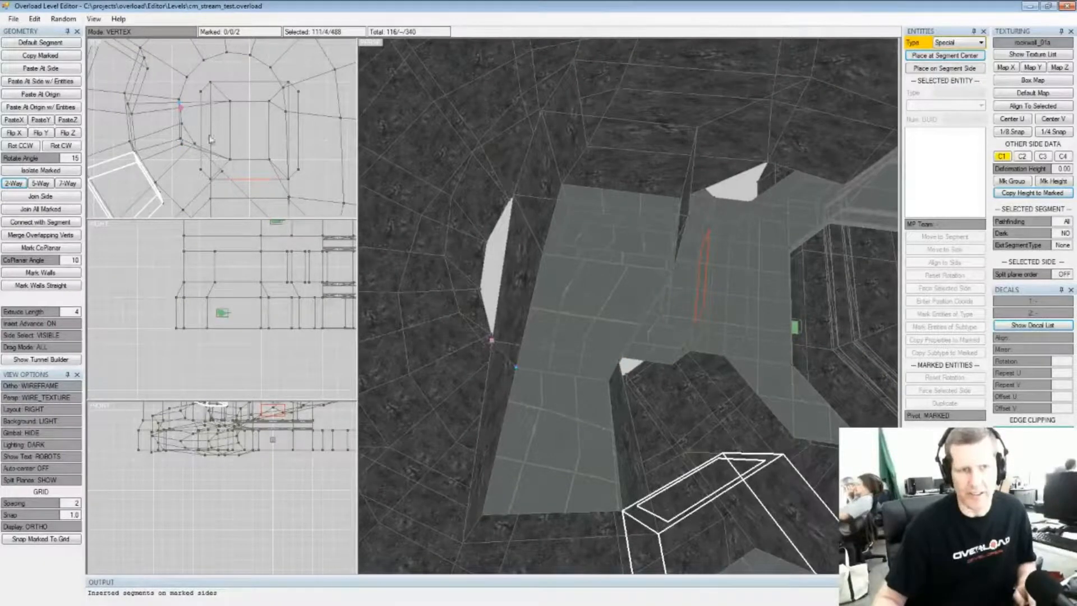
pyautogui.moveTo(202, 117); pyautogui.dragTo(201, 132)
pyautogui.moveTo(615, 327); pyautogui.dragTo(620, 351, button='middle')
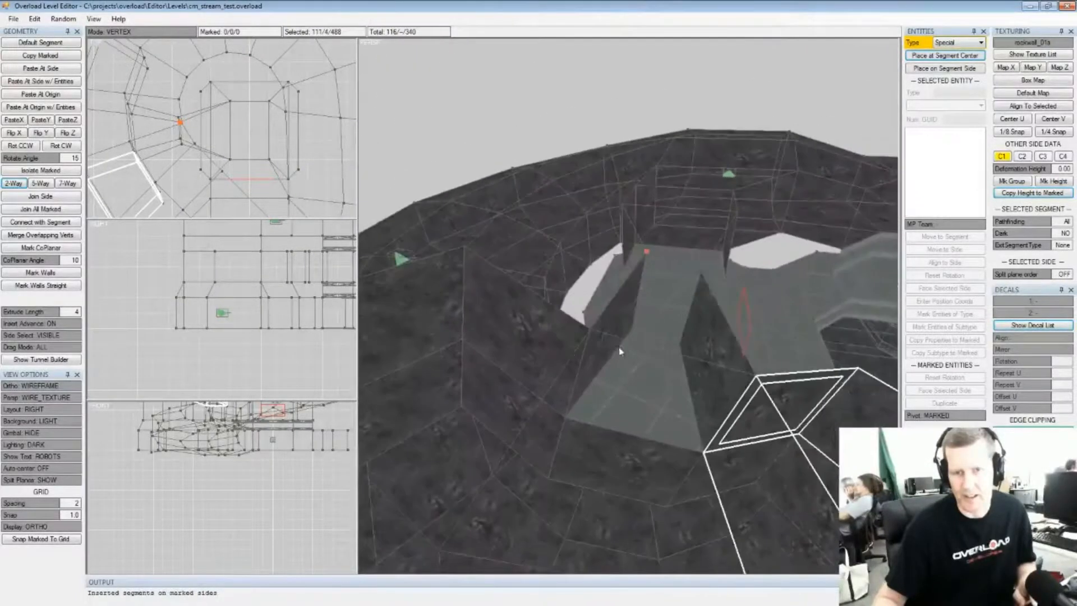
# Try connecting the rock wall side beside the tunnel to the tunnel's inner half with a segment, and undo the connection
pyautogui.click(506, 349)
pyautogui.press('Tab')
pyautogui.press('Tab')
pyautogui.press('space')
pyautogui.moveTo(510, 346); pyautogui.dragTo(637, 298, button='middle')
pyautogui.click(639, 294)
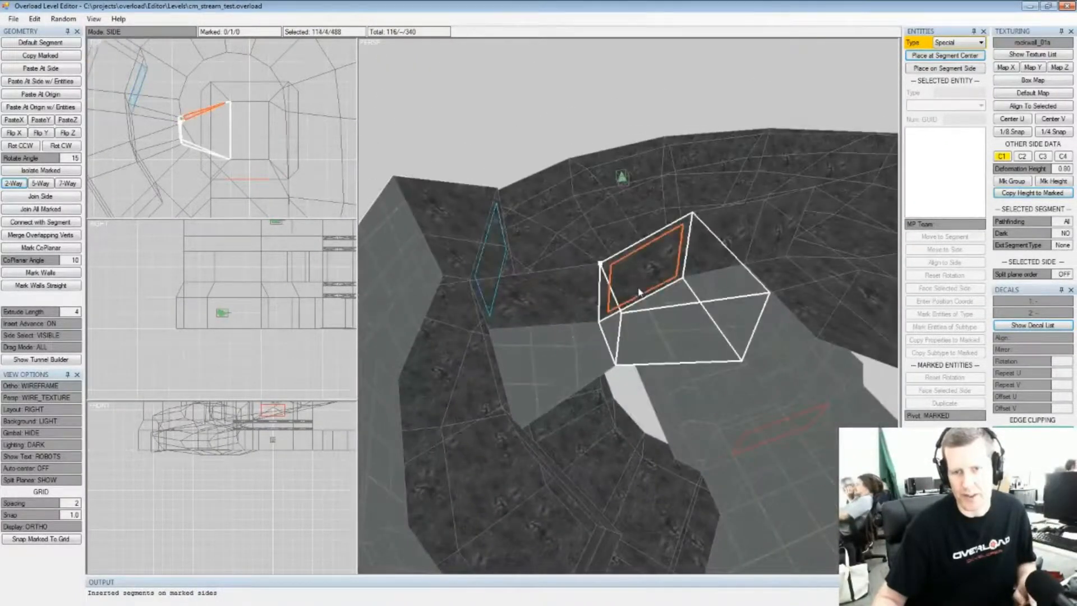
pyautogui.click(51, 224)
pyautogui.moveTo(567, 281); pyautogui.dragTo(536, 379, button='middle')
pyautogui.hotkey('ctrl', 'z')
# Insert a segment on the rock wall side beside the connecting tunnel and pull its free corner toward the central cave
pyautogui.click(535, 381)
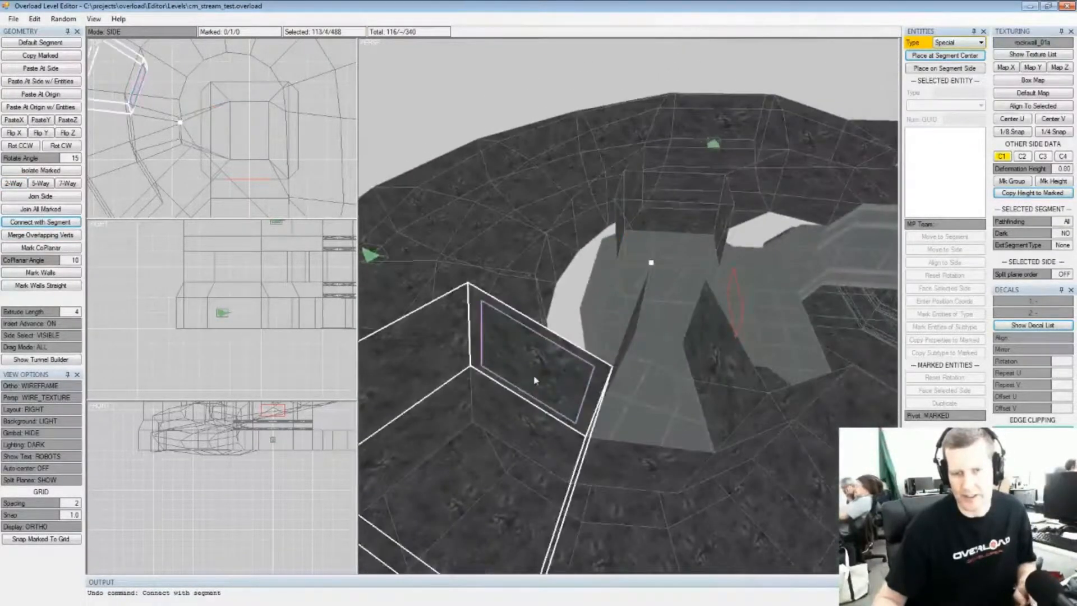
pyautogui.press('Insert')
pyautogui.moveTo(535, 381); pyautogui.dragTo(606, 424, button='middle')
pyautogui.moveTo(610, 403); pyautogui.dragTo(602, 385)
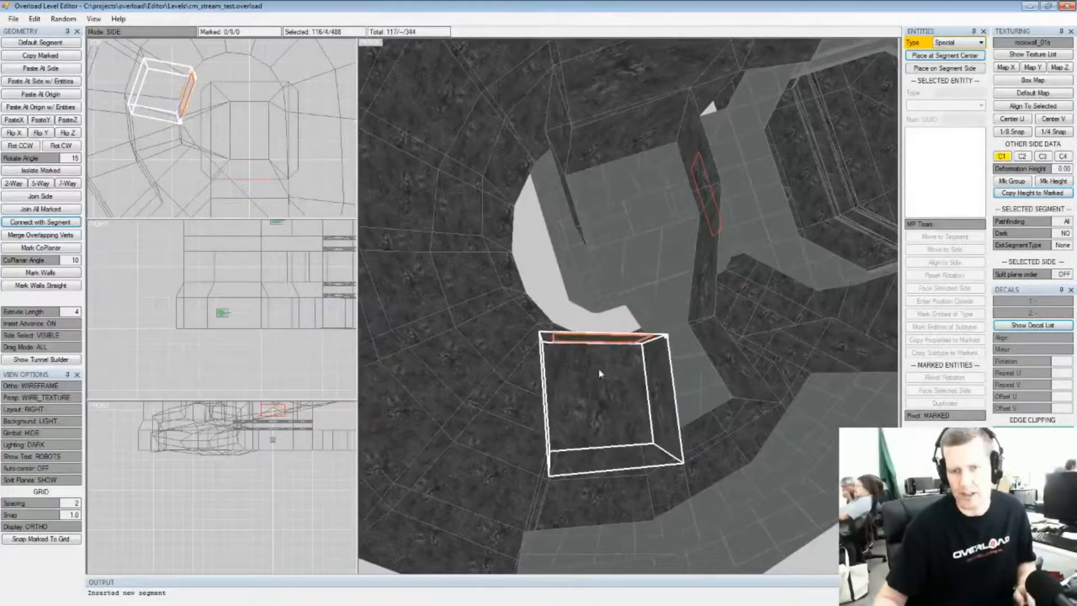
pyautogui.moveTo(541, 336); pyautogui.dragTo(562, 279)
pyautogui.moveTo(562, 279); pyautogui.dragTo(470, 230, button='middle')
pyautogui.moveTo(600, 283); pyautogui.dragTo(568, 285, button='middle')
# Adjust the inserted segment's corner vertices and join its end to the marked side of the tunnel's inner half
pyautogui.press('Tab')
pyautogui.click(668, 308)
pyautogui.press('Tab')
pyautogui.press('Tab')
pyautogui.press('space')
pyautogui.click(605, 286)
pyautogui.press('j')
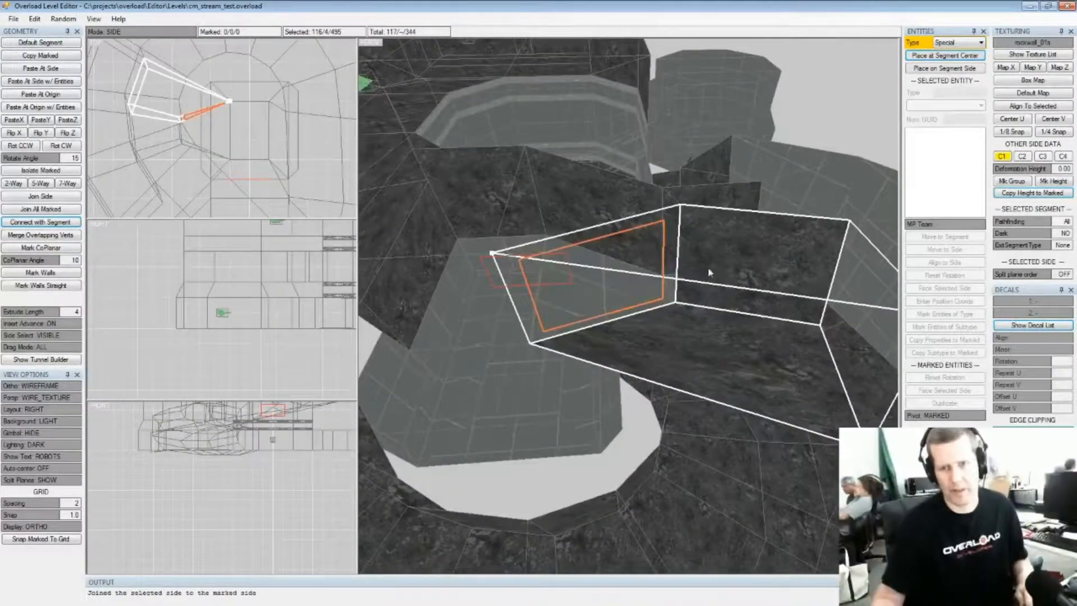
# Join the same segment's adjoining side to the side of the tunnel's outer half
pyautogui.moveTo(709, 275); pyautogui.dragTo(621, 325, button='middle')
pyautogui.click(584, 354)
pyautogui.press('space')
pyautogui.click(718, 371)
pyautogui.press('j')
# Insert a rock segment on the opposite side of the connecting tunnel and move its free corner vertices to the central cave's corner
pyautogui.click(640, 344)
pyautogui.press('Insert')
pyautogui.moveTo(639, 333); pyautogui.dragTo(532, 317, button='middle')
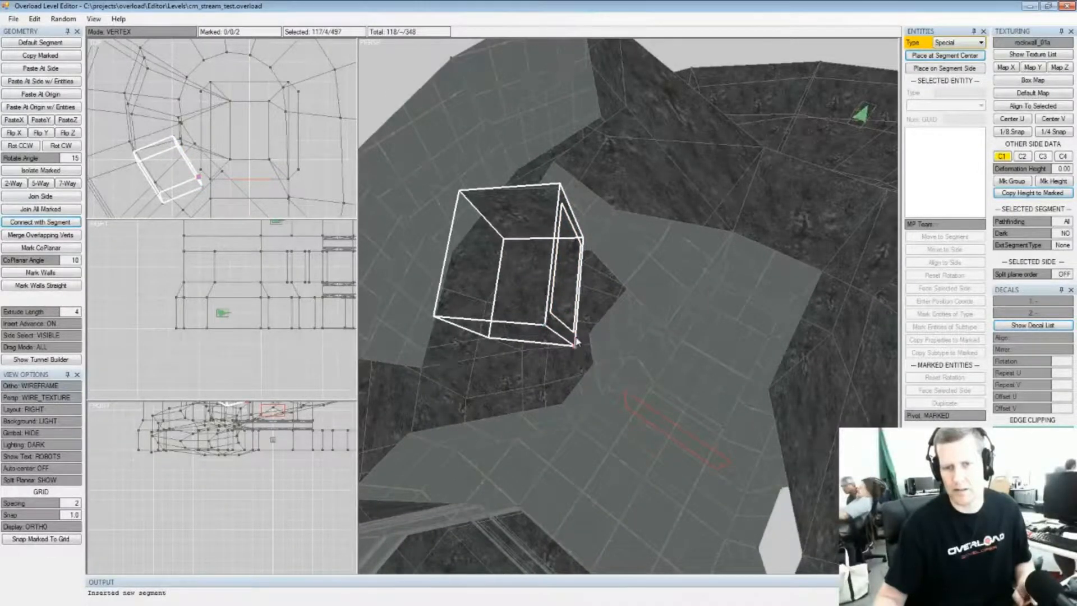
pyautogui.moveTo(576, 347); pyautogui.dragTo(567, 316, button='middle')
pyautogui.moveTo(567, 315); pyautogui.dragTo(639, 267)
pyautogui.moveTo(639, 267)
pyautogui.mouseDown(button='middle')
pyautogui.moveTo(592, 306)
pyautogui.moveTo(645, 288)
pyautogui.mouseUp(button='middle')
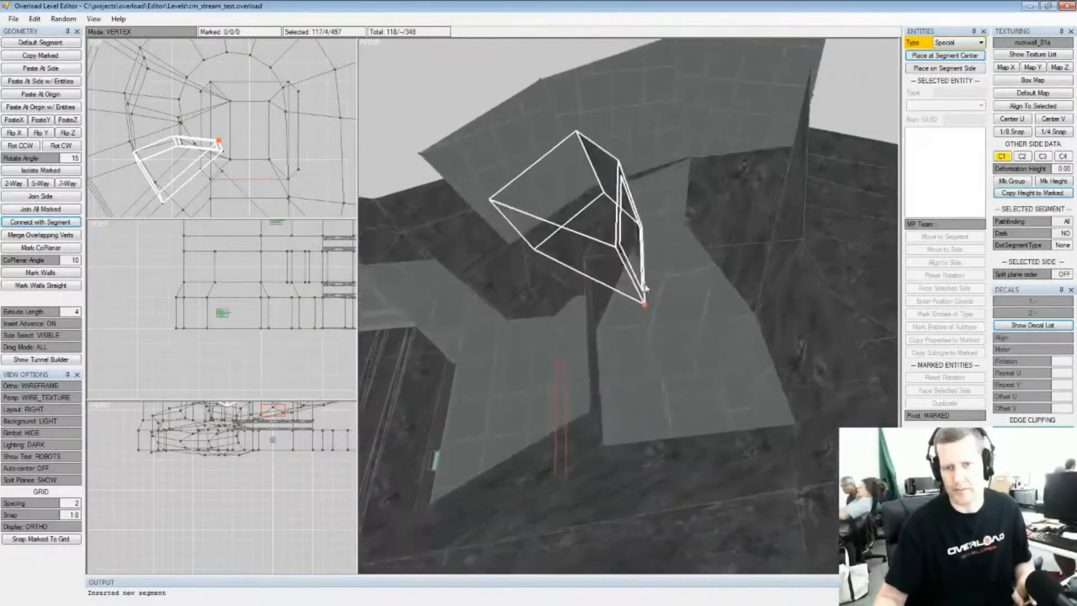
pyautogui.moveTo(617, 252); pyautogui.dragTo(629, 253, button='middle')
pyautogui.moveTo(630, 253); pyautogui.dragTo(616, 254)
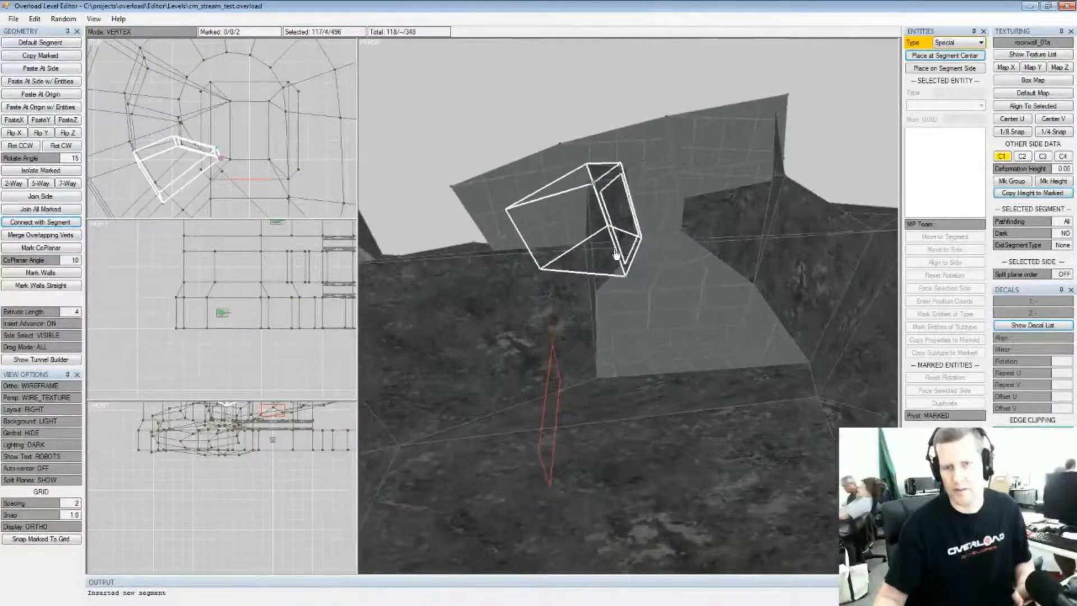
pyautogui.moveTo(613, 256); pyautogui.dragTo(519, 246, button='middle')
pyautogui.moveTo(594, 243); pyautogui.dragTo(568, 234)
pyautogui.press('Escape')
# Mark the facing tunnel side and join the second filler segment's side to it
pyautogui.moveTo(633, 247); pyautogui.dragTo(615, 271, button='middle')
pyautogui.click(665, 235)
pyautogui.moveTo(665, 235); pyautogui.dragTo(574, 228, button='middle')
pyautogui.click(665, 235)
pyautogui.press('j')
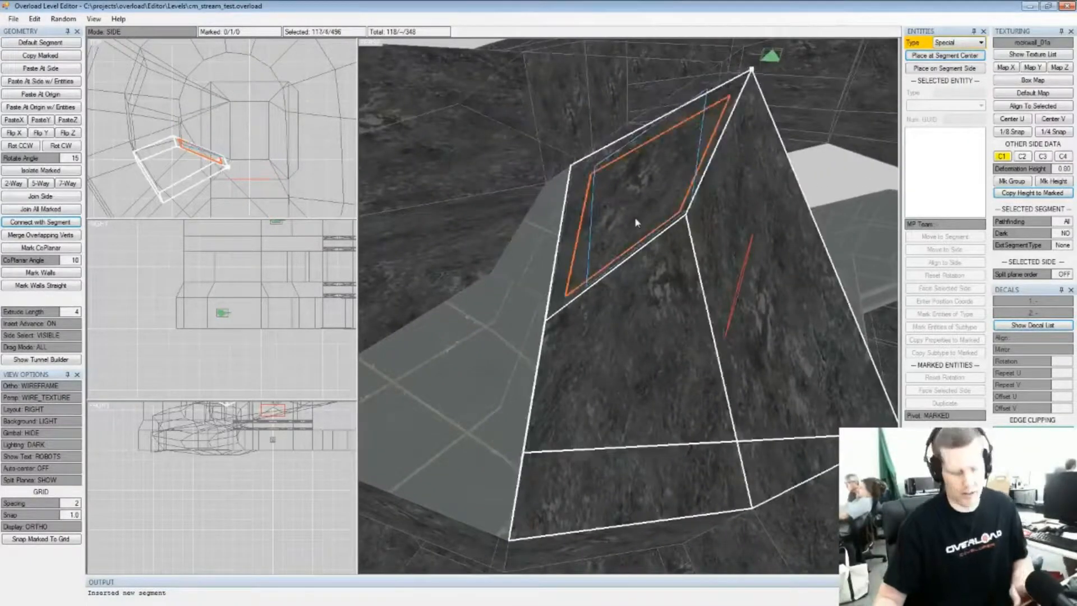
# Try to join the second filler segment's remaining side to the marked tunnel side, and undo the join
pyautogui.moveTo(601, 325); pyautogui.dragTo(494, 327, button='middle')
pyautogui.click(494, 327)
pyautogui.moveTo(572, 333); pyautogui.dragTo(701, 313, button='middle')
pyautogui.click(705, 312)
pyautogui.hotkey('ctrl', 'z')
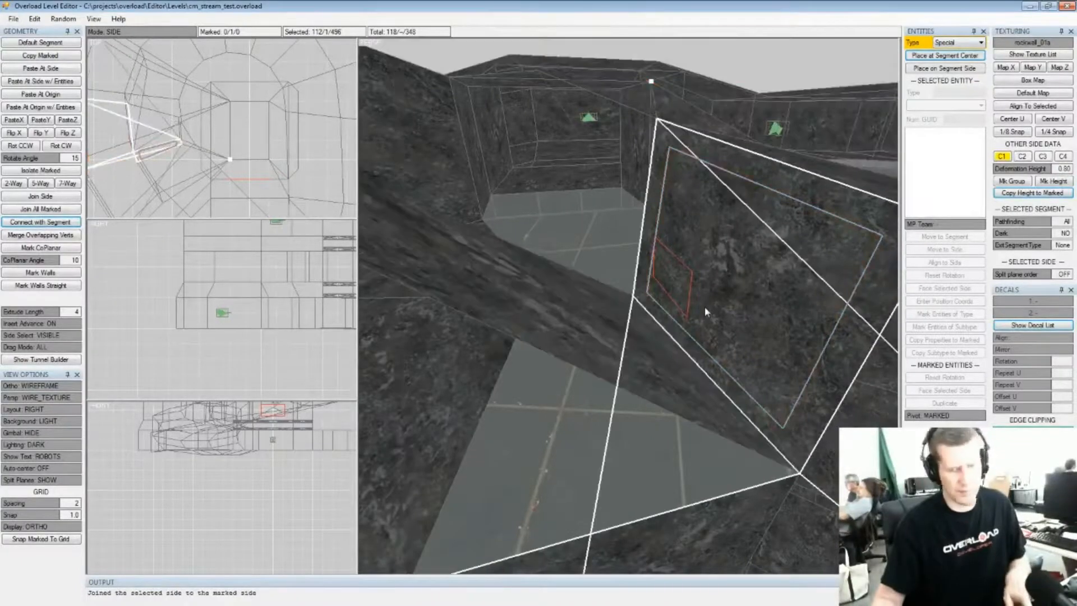
pyautogui.hotkey('ctrl', 'y')
# Mark the filler segment's side again and join the outer tunnel segment's facing side to it
pyautogui.click(701, 305)
pyautogui.click(702, 306)
pyautogui.moveTo(695, 308); pyautogui.dragTo(539, 319, button='middle')
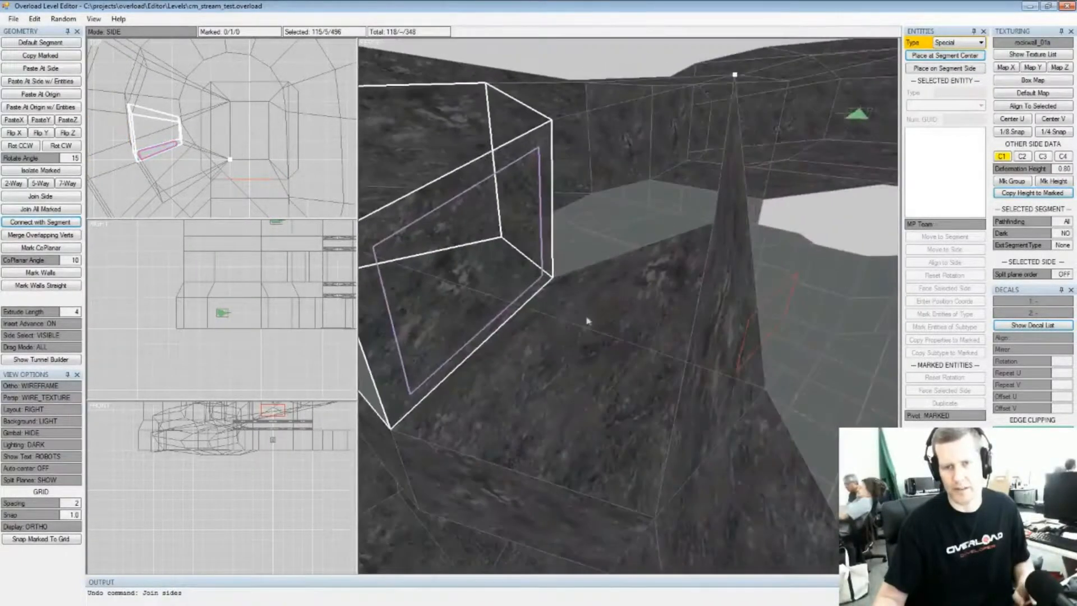
pyautogui.click(502, 302)
pyautogui.press('j')
# Mark the coplanar metal-textured sides around the connecting tunnel and apply the rockwall_01a texture to them
pyautogui.moveTo(522, 306); pyautogui.dragTo(629, 287, button='middle')
pyautogui.click(606, 276)
pyautogui.click(606, 276)
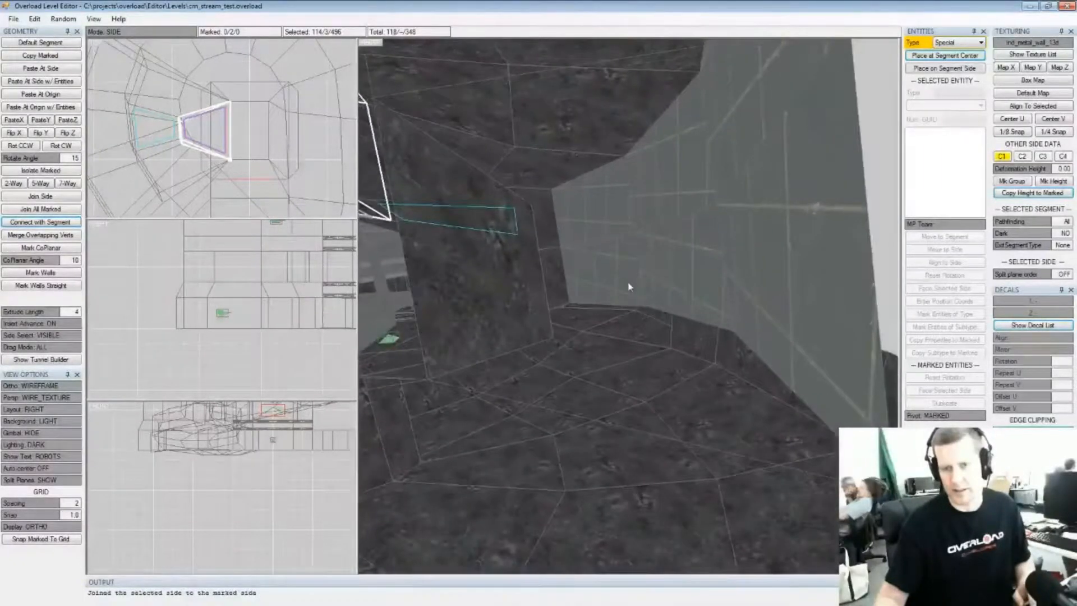
pyautogui.click(629, 286)
pyautogui.click(667, 249)
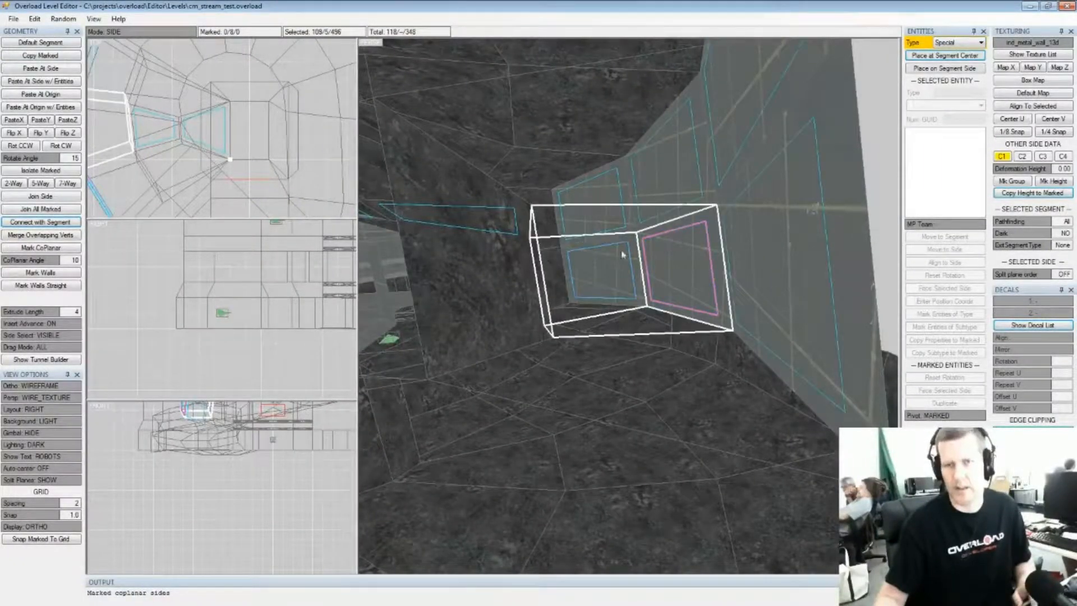
pyautogui.click(1022, 54)
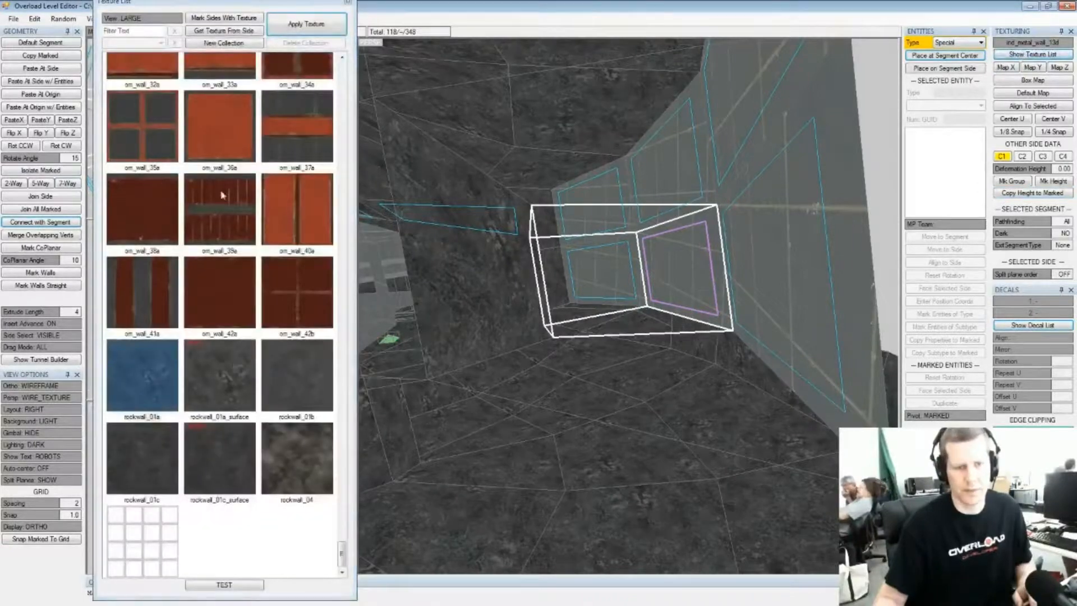
pyautogui.click(304, 27)
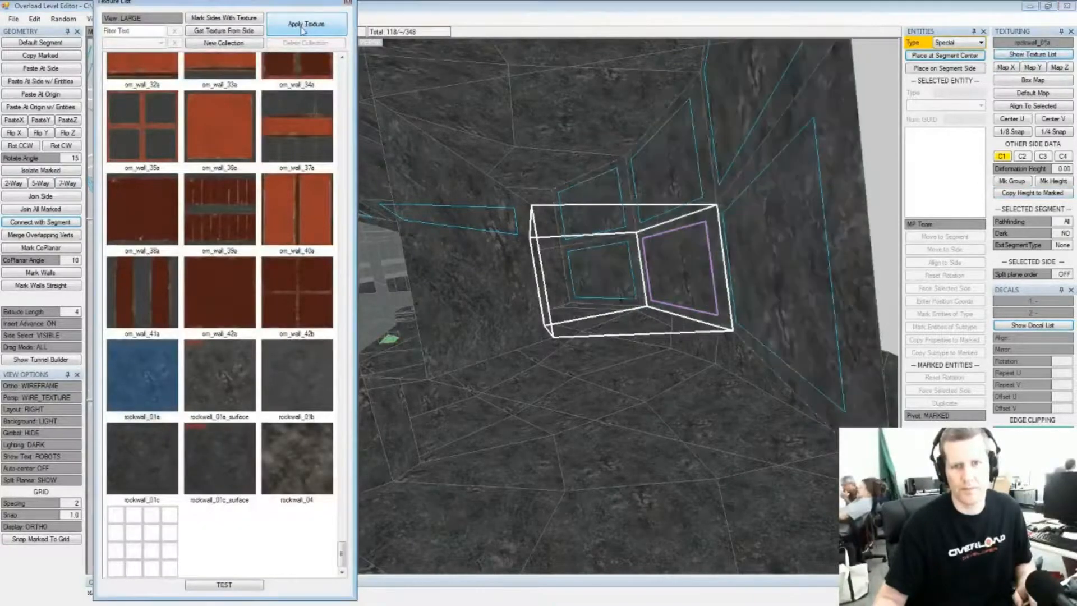
pyautogui.click(347, 2)
# Mark the metal segment directly beneath the central rock segment and isolate it from its neighbours
pyautogui.moveTo(597, 221); pyautogui.dragTo(638, 271, button='right')
pyautogui.click(616, 336)
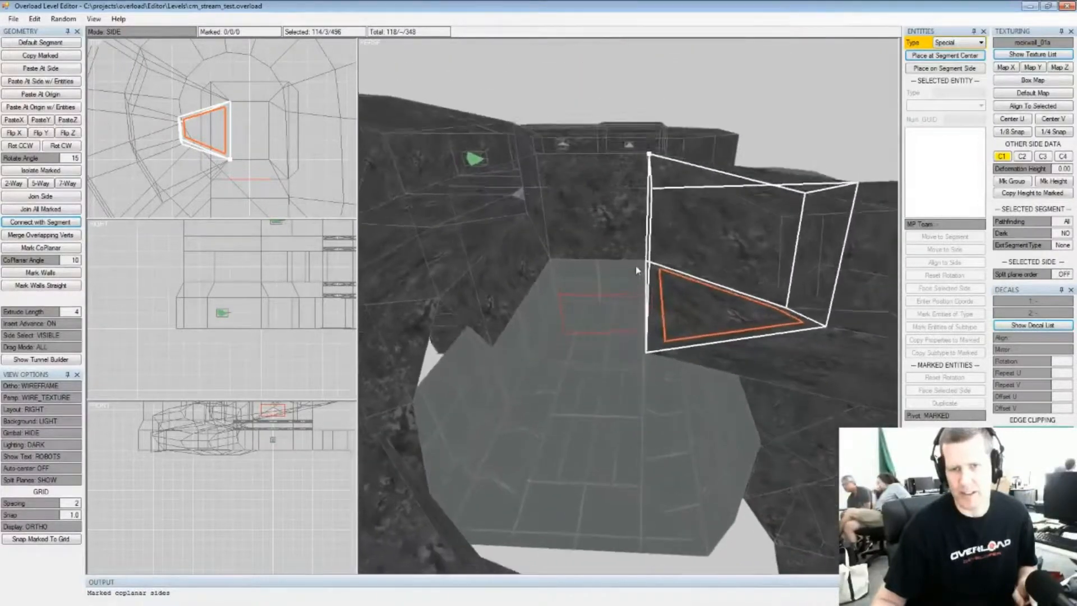
pyautogui.click(617, 243)
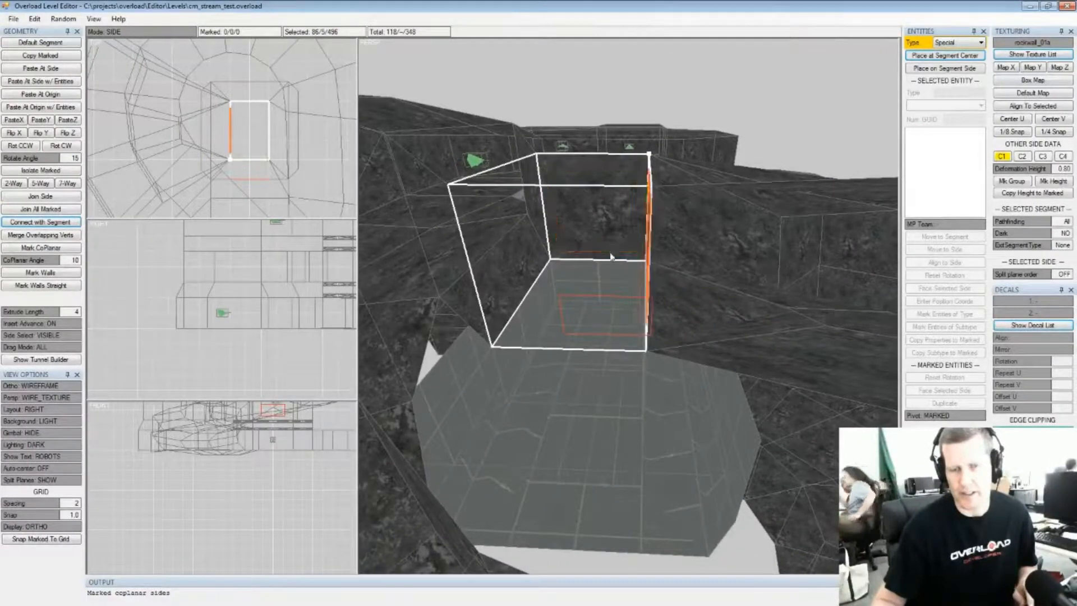
pyautogui.click(597, 278)
pyautogui.press('1')
pyautogui.press('space')
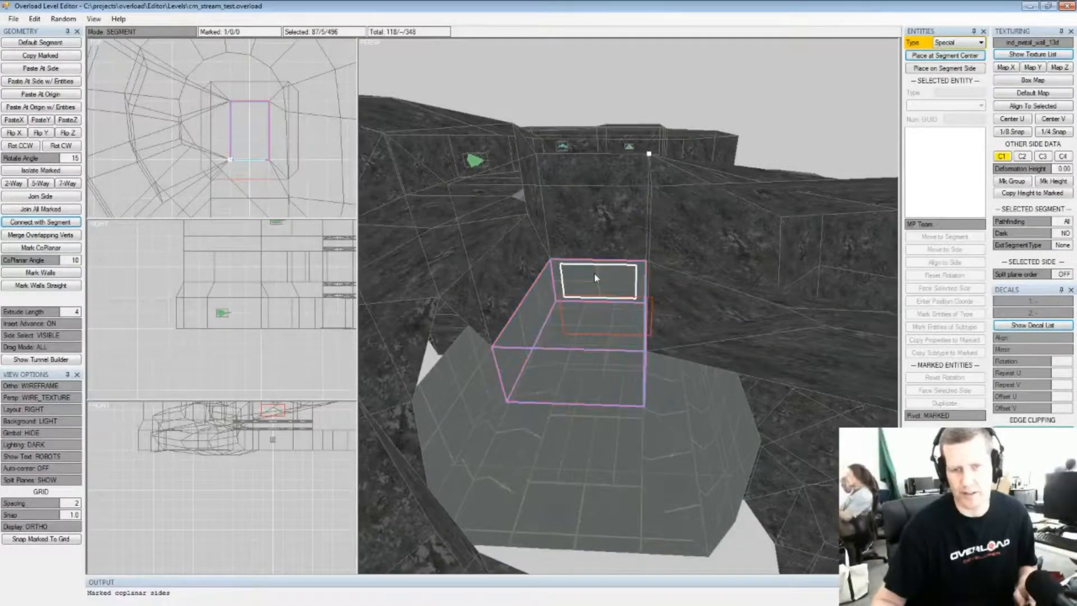
pyautogui.click(40, 171)
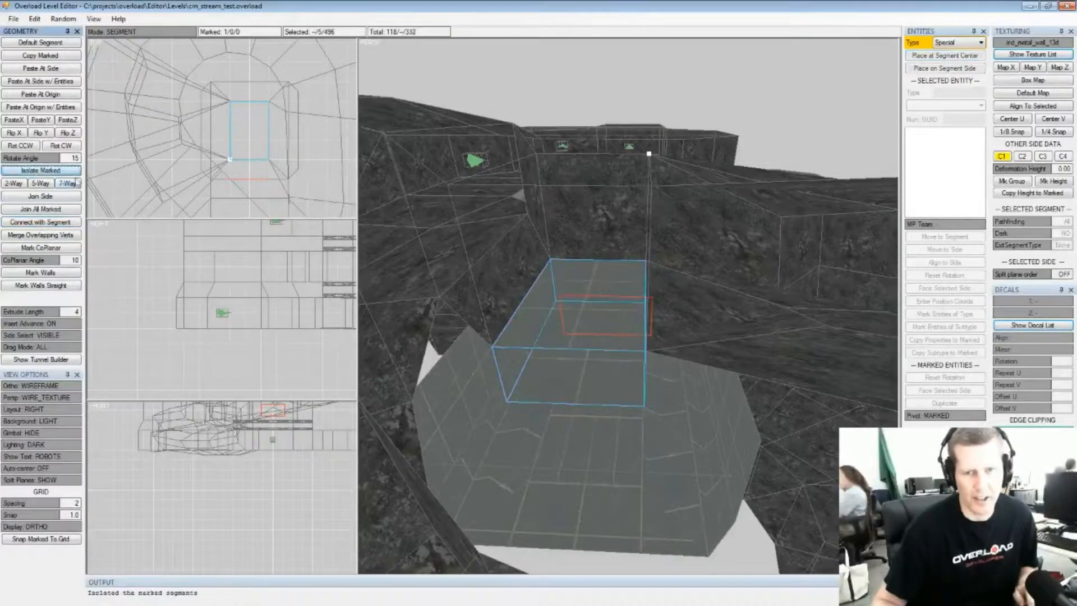
# Split the central rock segment with the 2-Way split and shift the half nearest the connecting tunnel outward
pyautogui.click(606, 248)
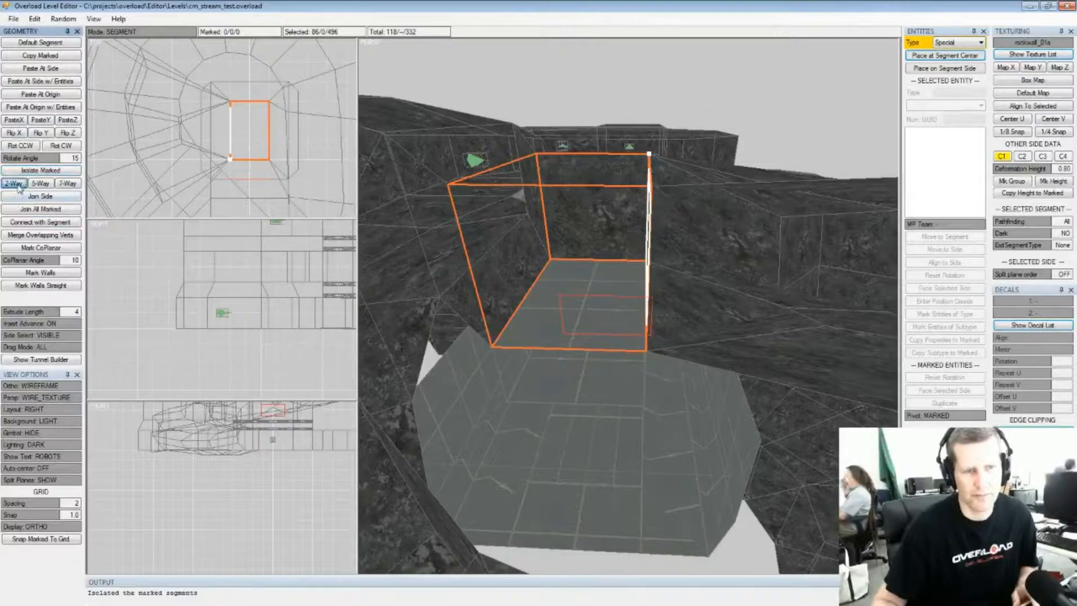
pyautogui.click(14, 183)
pyautogui.click(602, 237)
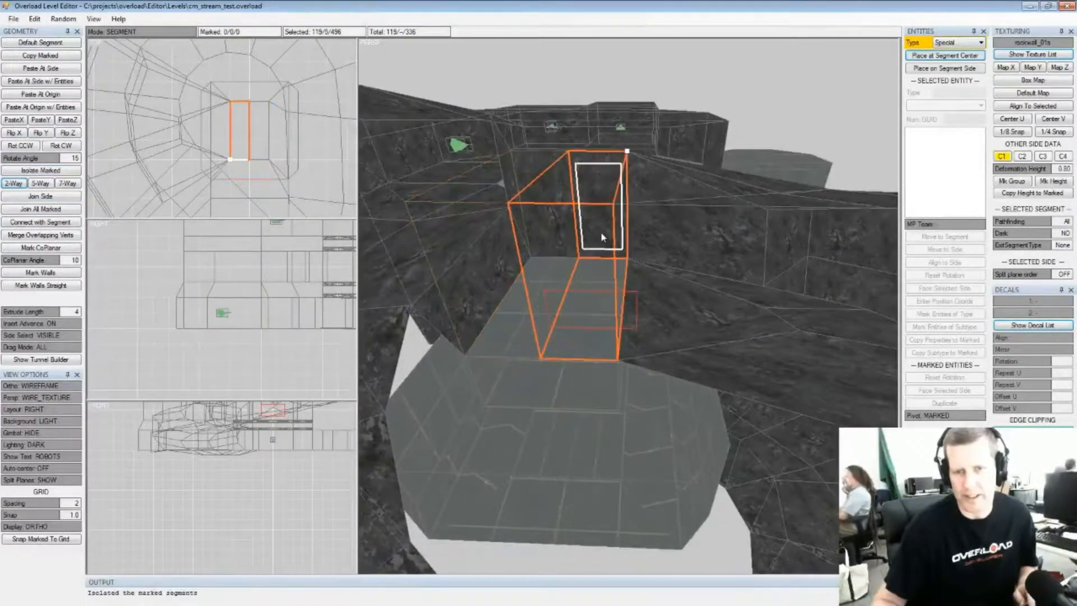
pyautogui.press('Left')
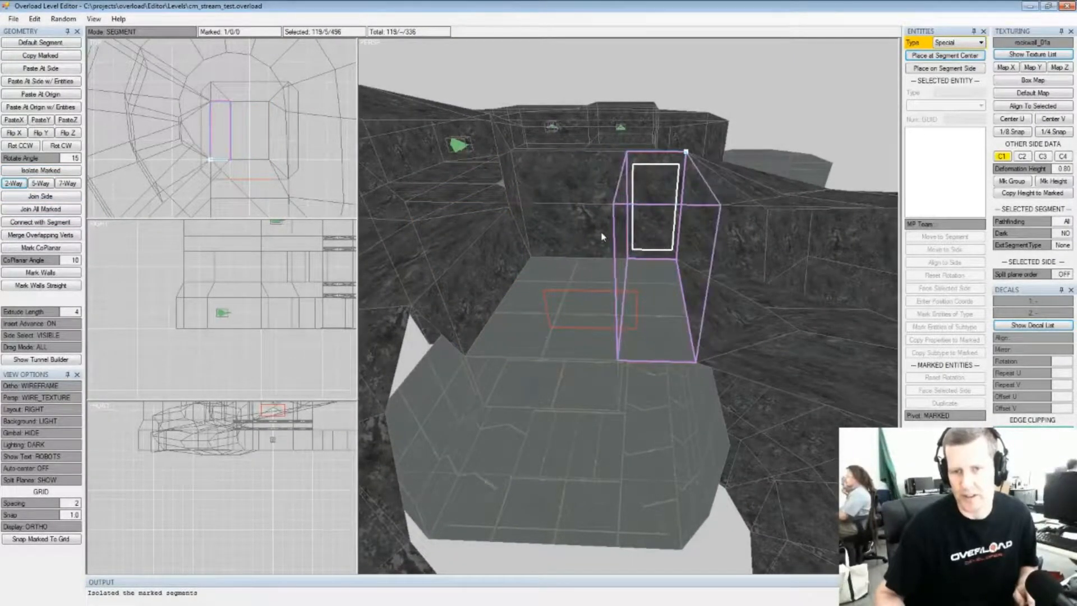
# Mark the four narrow-end vertices of the wedge-shaped tunnel segment and move them outward, away from the central room
pyautogui.moveTo(638, 242); pyautogui.dragTo(589, 296, button='right')
pyautogui.press('Tab')
pyautogui.click(615, 308)
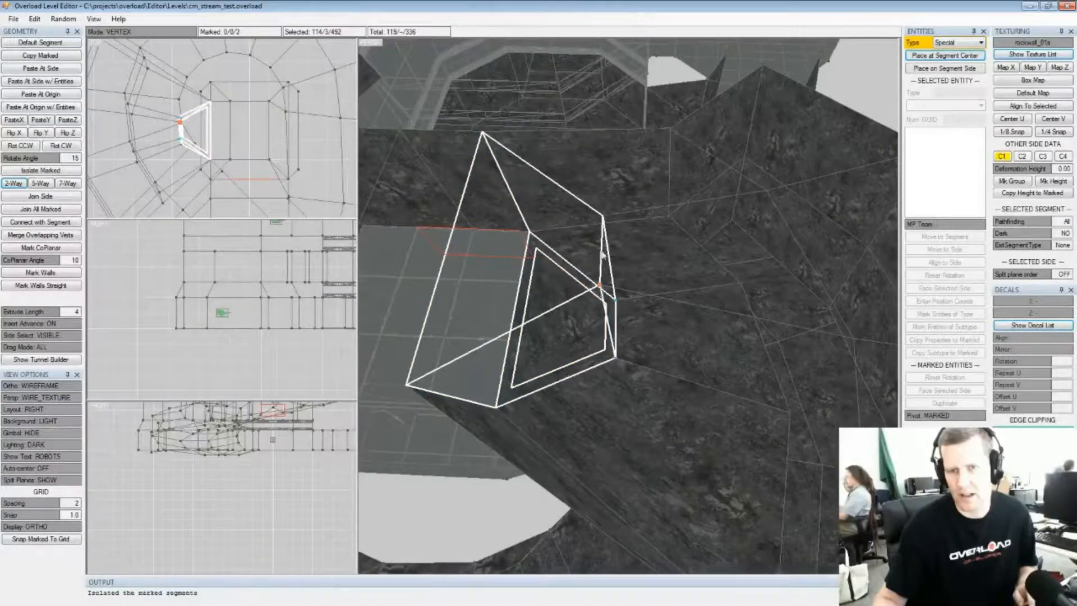
pyautogui.scroll(3, 204, 144)
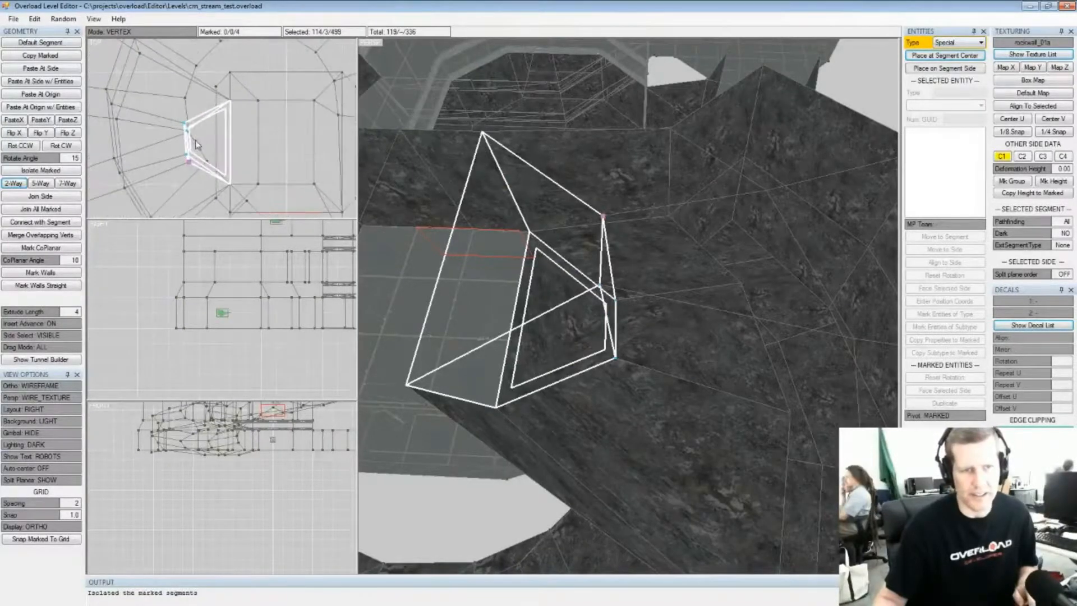
pyautogui.moveTo(195, 145); pyautogui.dragTo(178, 143)
# Join the floor side of the central segment's inner half to the isolated metal segment below
pyautogui.moveTo(667, 318); pyautogui.dragTo(661, 267, button='right')
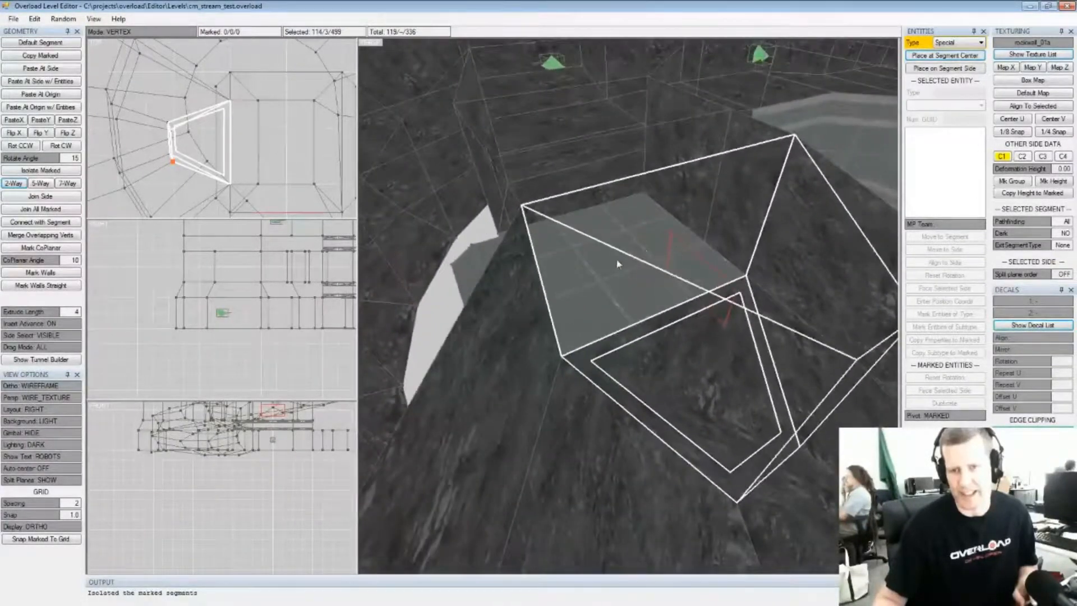
pyautogui.moveTo(588, 257); pyautogui.dragTo(679, 280, button='right')
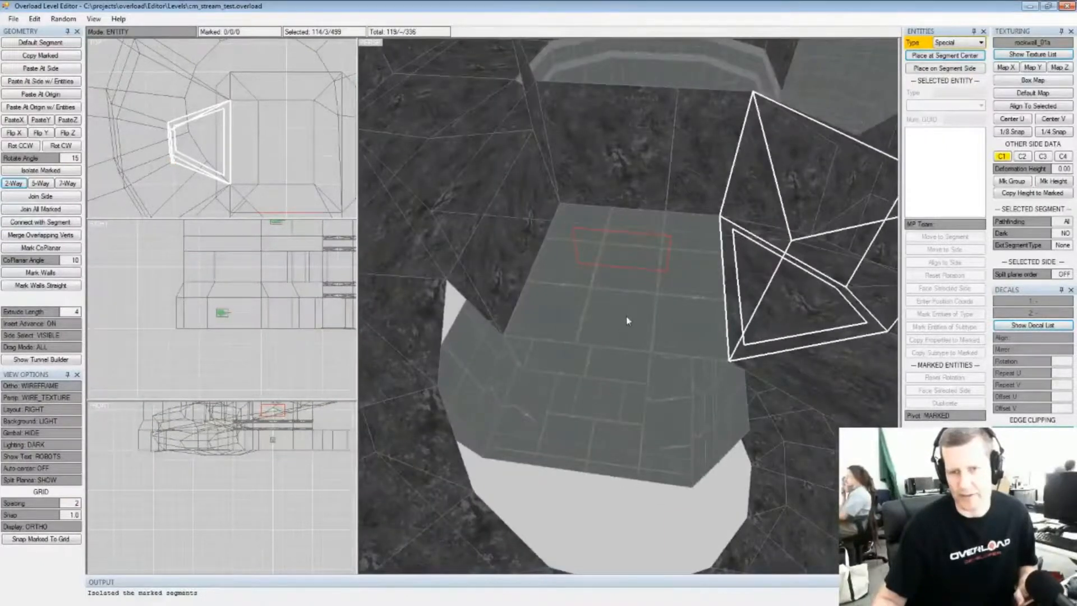
pyautogui.moveTo(628, 321); pyautogui.dragTo(624, 264, button='right')
pyautogui.click(580, 279)
pyautogui.scroll(3, 581, 284)
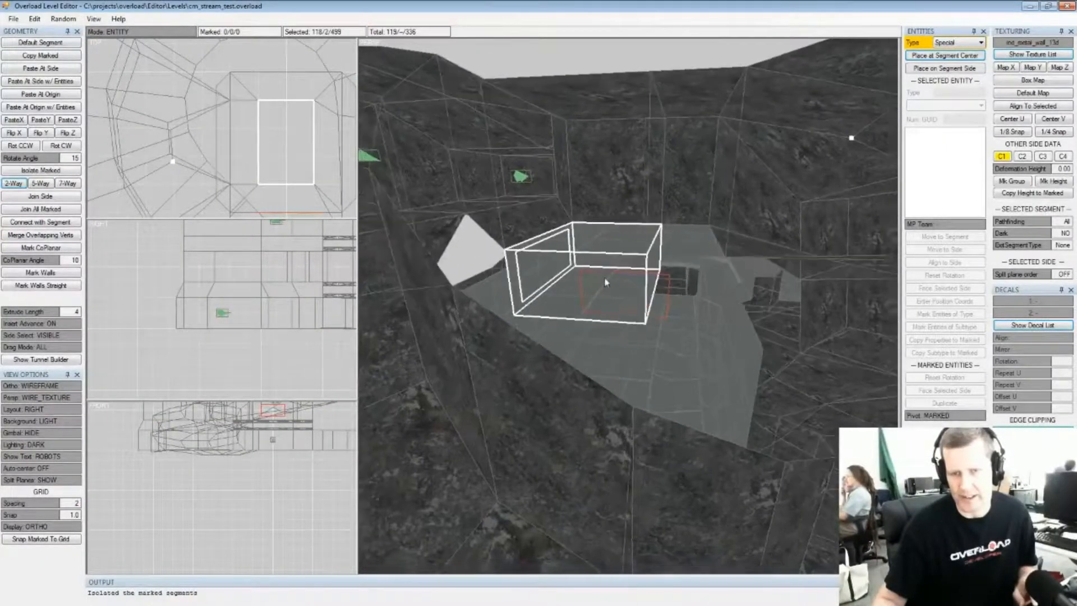
pyautogui.press('Tab')
pyautogui.click(574, 291)
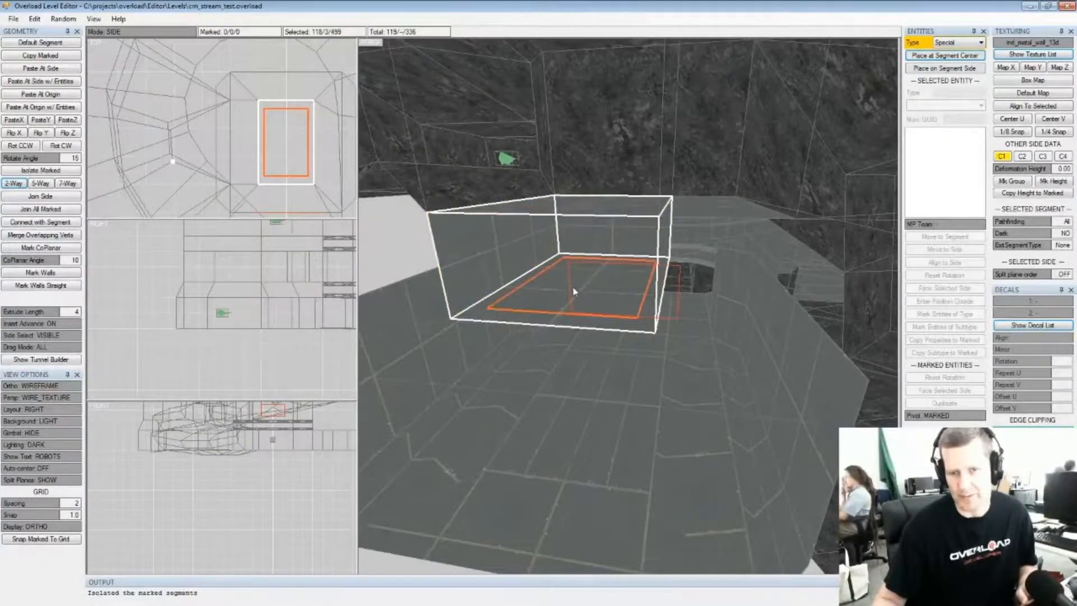
pyautogui.press('j')
# Apply the rockwall_01a texture to the metal floor side of the shifted half segment
pyautogui.moveTo(580, 243)
pyautogui.mouseDown(button='right')
pyautogui.moveTo(645, 255)
pyautogui.moveTo(585, 243)
pyautogui.mouseUp(button='right')
pyautogui.moveTo(655, 231); pyautogui.dragTo(635, 264, button='right')
pyautogui.click(634, 268)
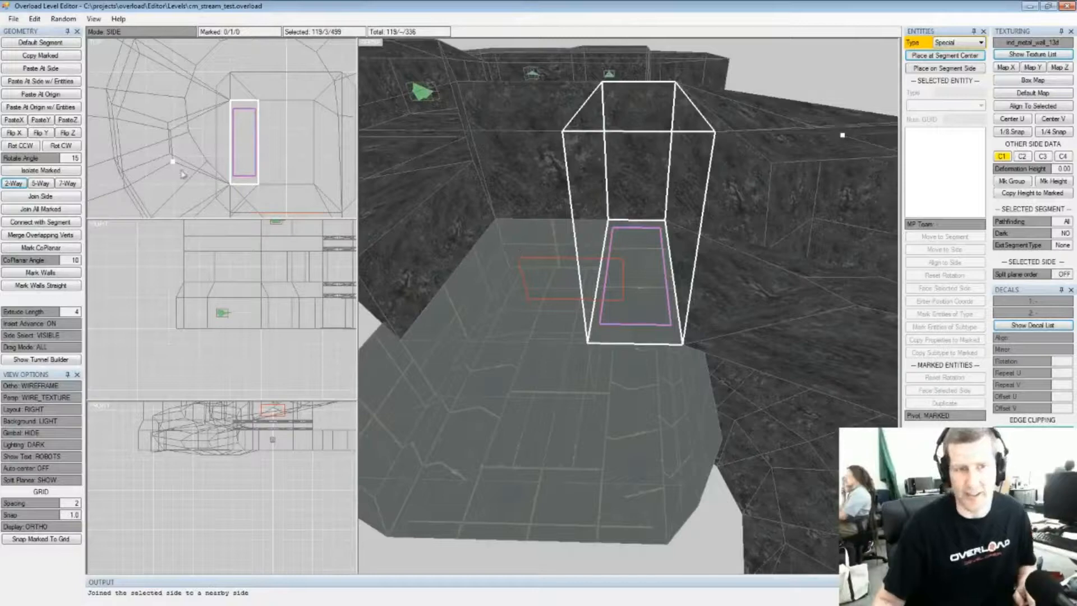
pyautogui.click(1054, 56)
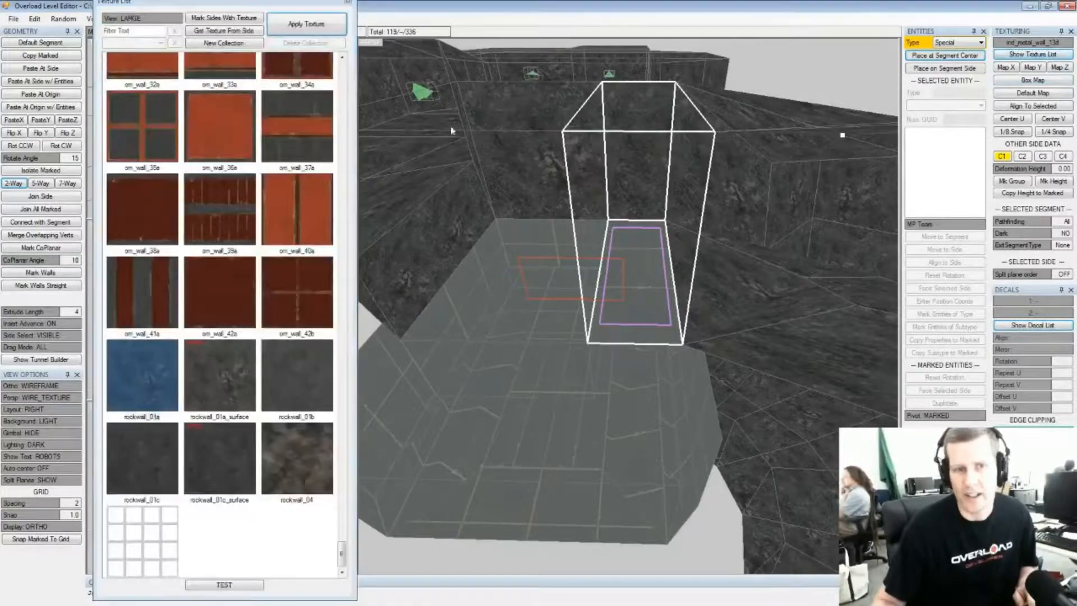
pyautogui.click(296, 32)
# Delete three rock segments where the surrounding cave meets the central metal room
pyautogui.moveTo(672, 219); pyautogui.dragTo(624, 288, button='right')
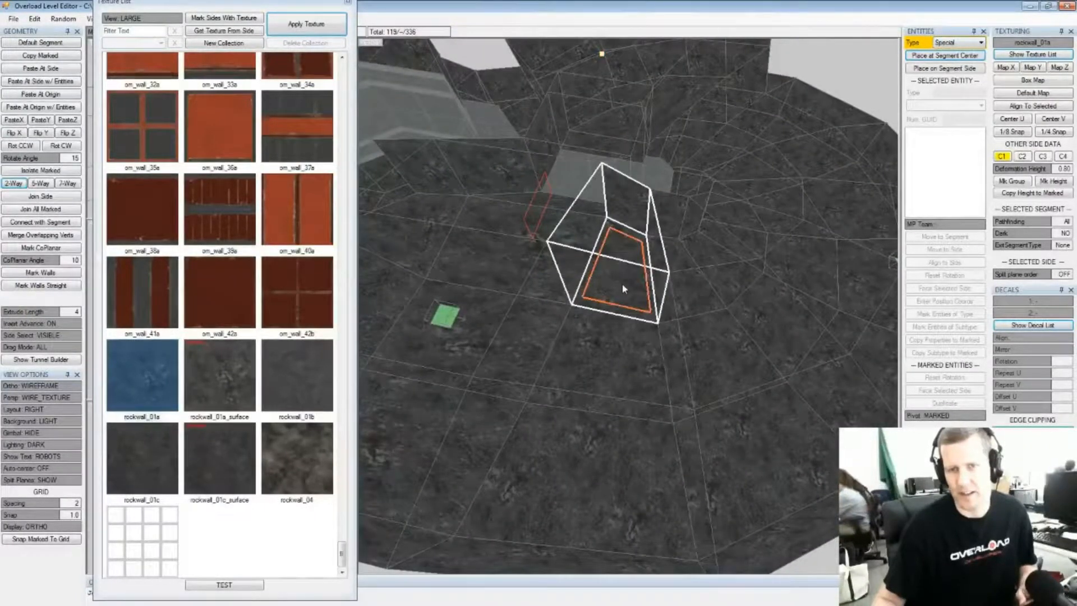
pyautogui.click(623, 289)
pyautogui.press('Delete')
pyautogui.moveTo(623, 286); pyautogui.dragTo(661, 300, button='right')
pyautogui.moveTo(702, 299); pyautogui.dragTo(651, 287, button='middle')
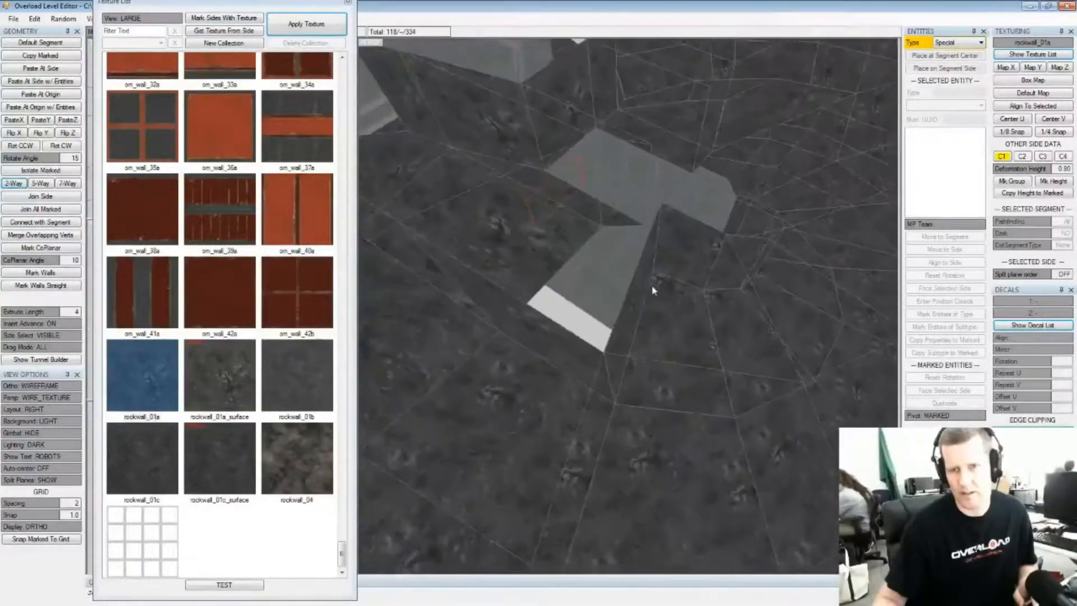
pyautogui.click(663, 287)
pyautogui.click(726, 309)
pyautogui.moveTo(726, 310); pyautogui.dragTo(637, 415, button='middle')
pyautogui.press('Delete')
# Move the floor and ceiling corner vertices of the cave wall beside the selected rock segment
pyautogui.click(692, 291)
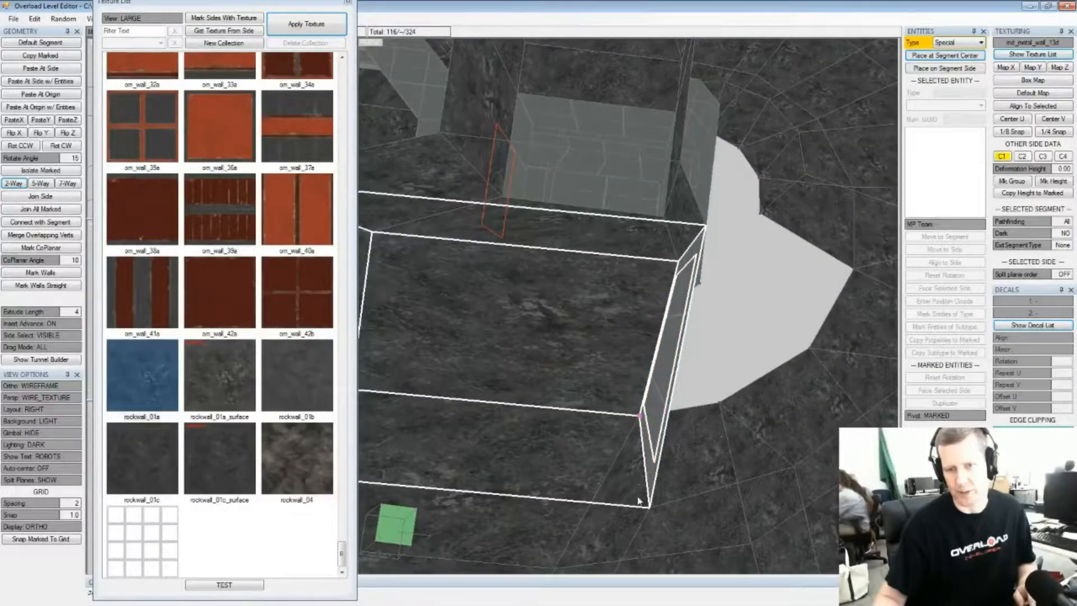
pyautogui.moveTo(651, 498); pyautogui.dragTo(644, 446, button='middle')
pyautogui.scroll(-3, 629, 421)
pyautogui.moveTo(615, 392); pyautogui.dragTo(635, 282, button='middle')
pyautogui.scroll(3, 635, 283)
pyautogui.moveTo(653, 239); pyautogui.dragTo(616, 358, button='middle')
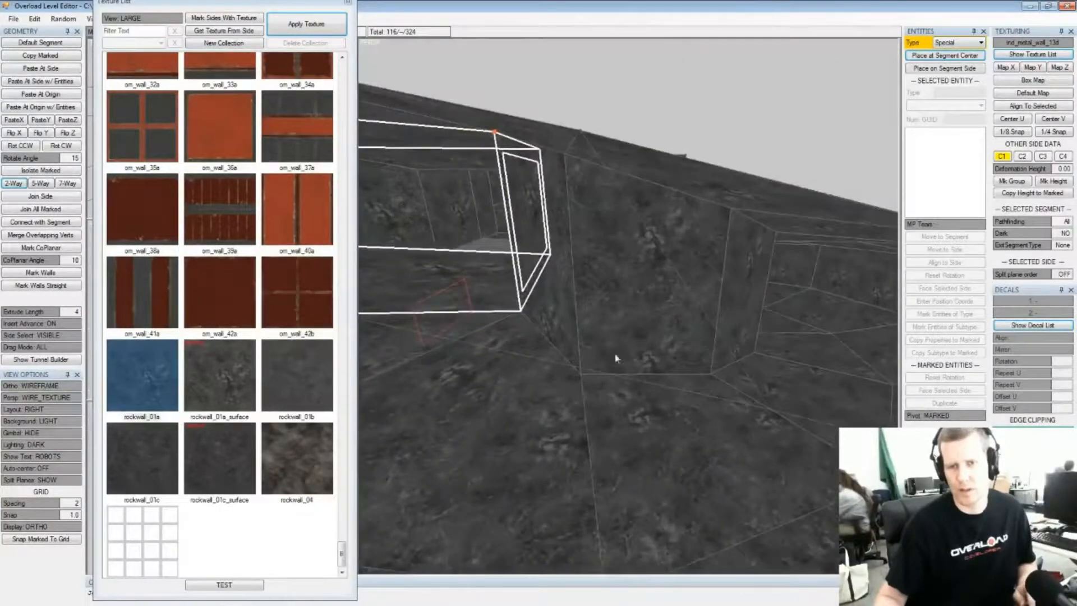
pyautogui.moveTo(602, 365); pyautogui.dragTo(609, 351)
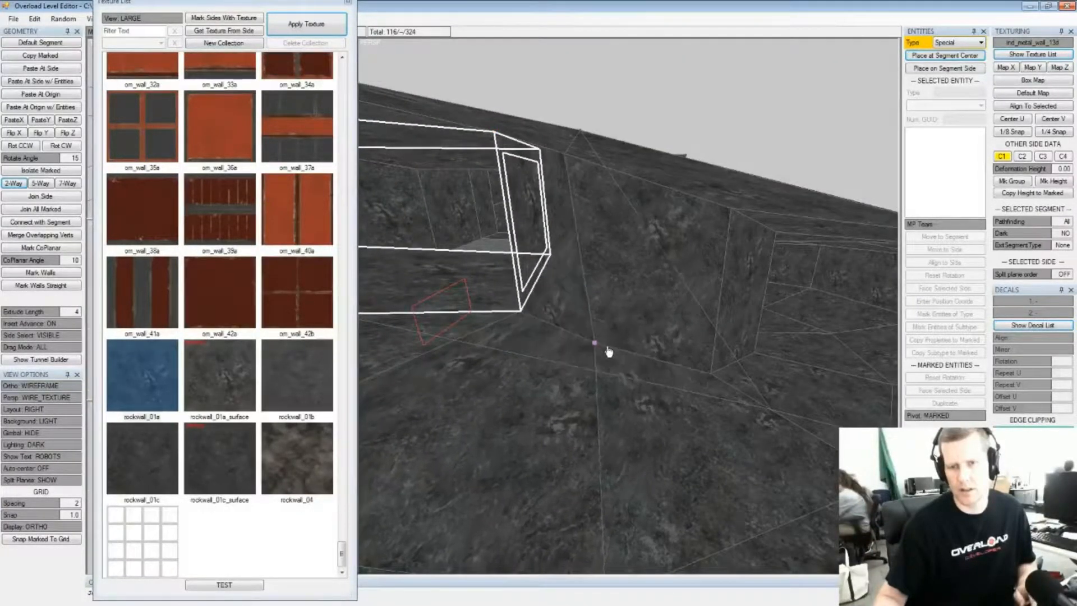
pyautogui.moveTo(588, 179); pyautogui.dragTo(616, 191, button='middle')
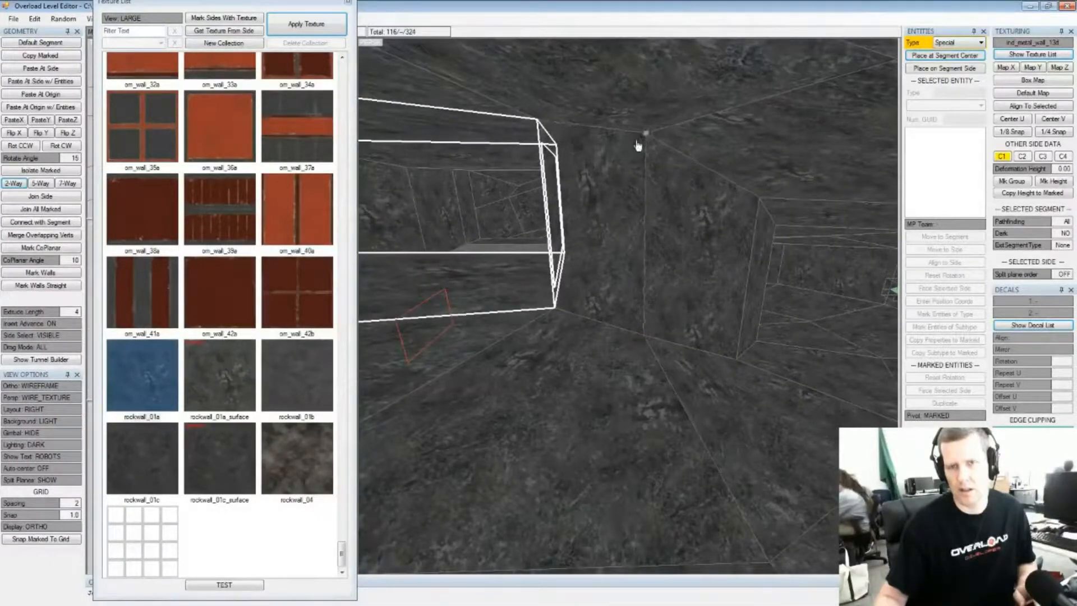
# Apply the rockwall_01a texture to the metal-textured end side of the selected cave segment
pyautogui.moveTo(641, 144); pyautogui.dragTo(705, 223, button='middle')
pyautogui.click(705, 223)
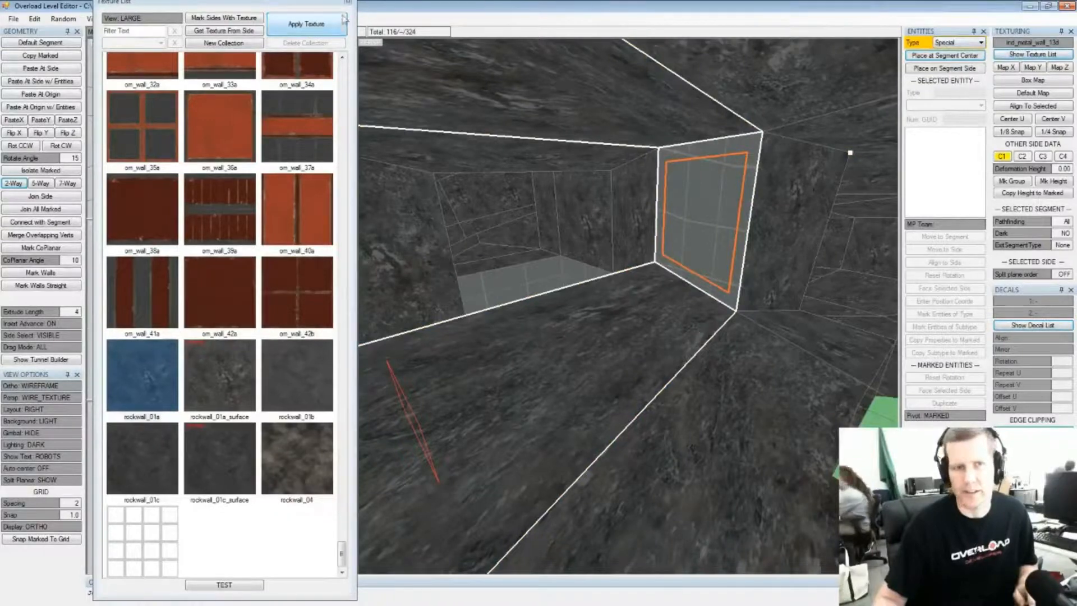
pyautogui.click(306, 24)
# Close the texture list and reposition the marked vertices on the cave's inner edge in the top view
pyautogui.moveTo(515, 140); pyautogui.dragTo(617, 320, button='middle')
pyautogui.moveTo(647, 400); pyautogui.dragTo(608, 337, button='middle')
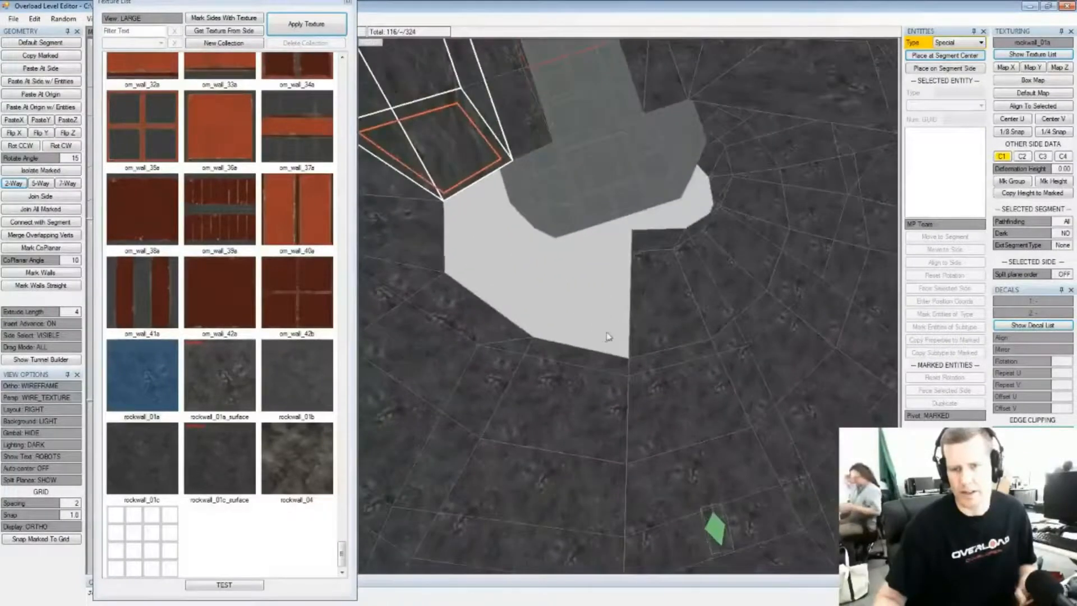
pyautogui.moveTo(659, 404); pyautogui.dragTo(645, 379, button='middle')
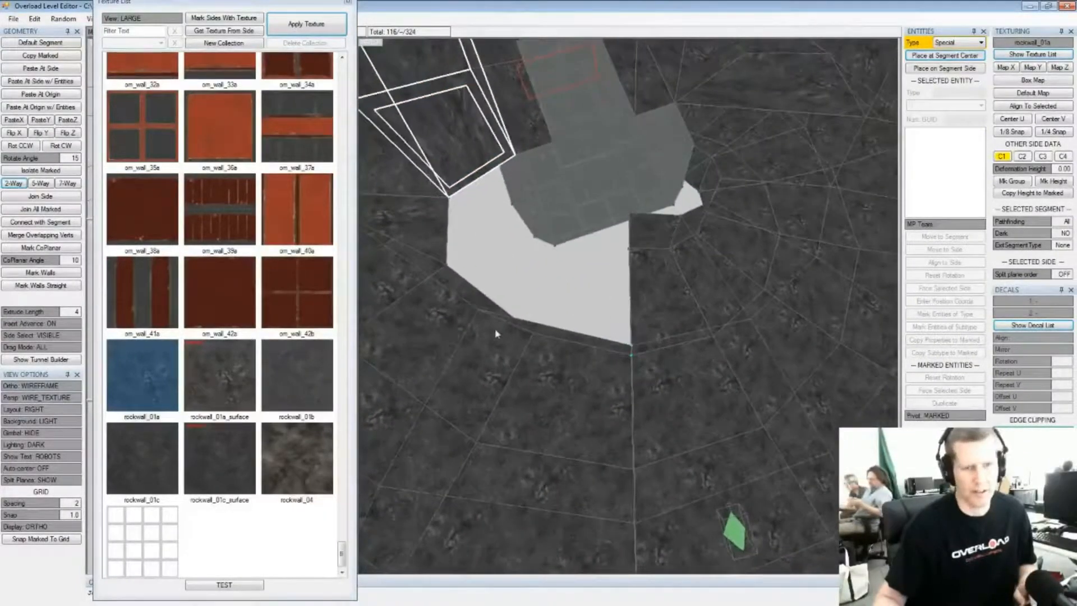
pyautogui.click(347, 4)
pyautogui.scroll(-1, 223, 145)
pyautogui.moveTo(224, 144); pyautogui.dragTo(144, 185, button='middle')
pyautogui.scroll(-1, 220, 95)
pyautogui.moveTo(220, 96); pyautogui.dragTo(226, 118)
pyautogui.moveTo(236, 115); pyautogui.dragTo(229, 120, button='middle')
# Mark the next vertex pair along the cave's inner edge and move it in the top view
pyautogui.moveTo(651, 346); pyautogui.dragTo(659, 250, button='middle')
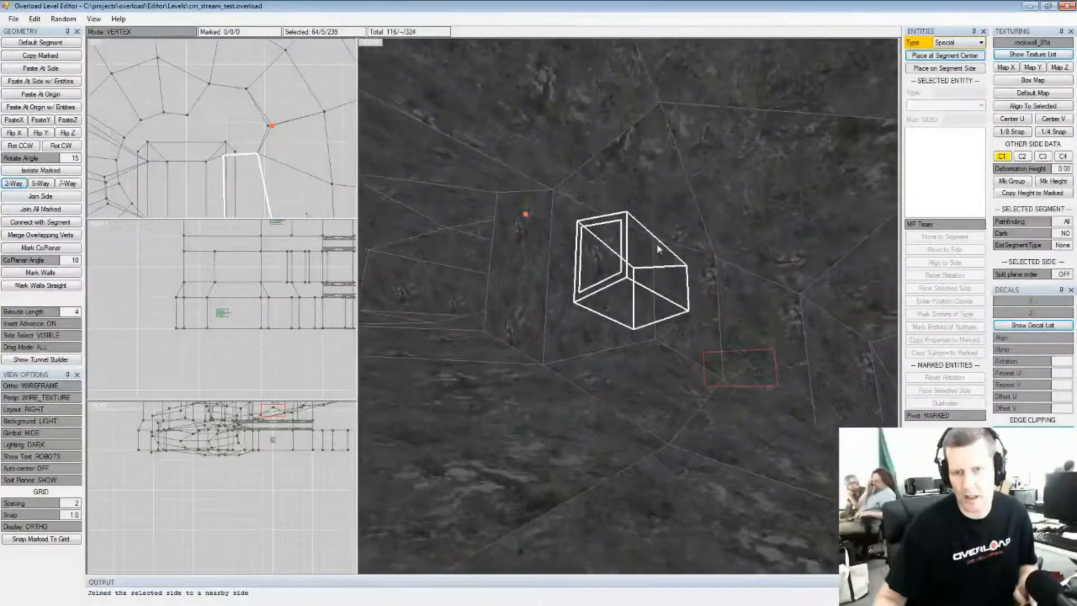
pyautogui.moveTo(657, 248); pyautogui.dragTo(654, 273)
pyautogui.moveTo(666, 252); pyautogui.dragTo(654, 351, button='middle')
pyautogui.moveTo(628, 276); pyautogui.dragTo(678, 327)
pyautogui.moveTo(204, 130)
pyautogui.mouseDown()
pyautogui.moveTo(202, 110)
pyautogui.moveTo(196, 117)
pyautogui.mouseUp()
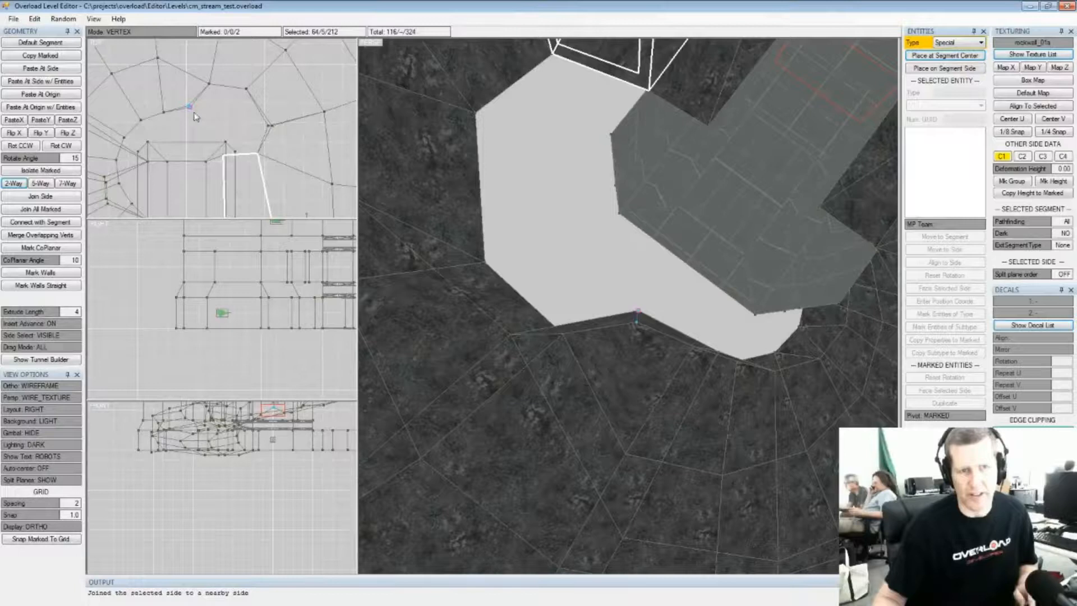
pyautogui.moveTo(189, 105); pyautogui.dragTo(195, 136, button='middle')
pyautogui.moveTo(180, 108); pyautogui.dragTo(181, 108)
# Mark four vertices along the side tunnel's inner wall and shift them slightly toward the central room
pyautogui.moveTo(171, 142); pyautogui.dragTo(234, 146, button='middle')
pyautogui.scroll(-3, 234, 147)
pyautogui.moveTo(559, 296); pyautogui.dragTo(651, 366, button='middle')
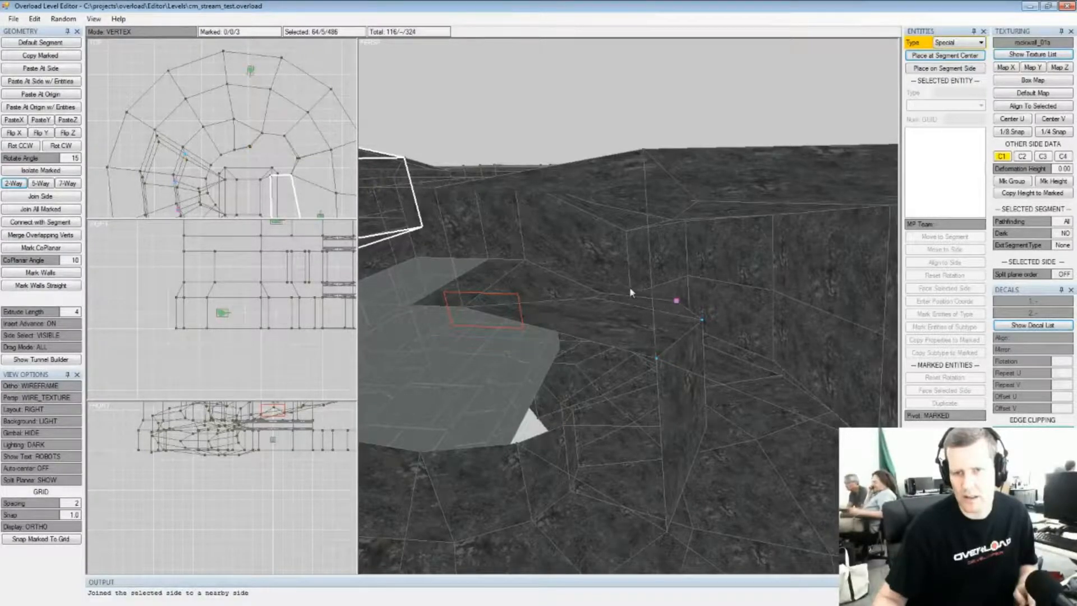
pyautogui.moveTo(655, 305); pyautogui.dragTo(724, 243, button='middle')
pyautogui.press('space')
pyautogui.moveTo(692, 303); pyautogui.dragTo(660, 319)
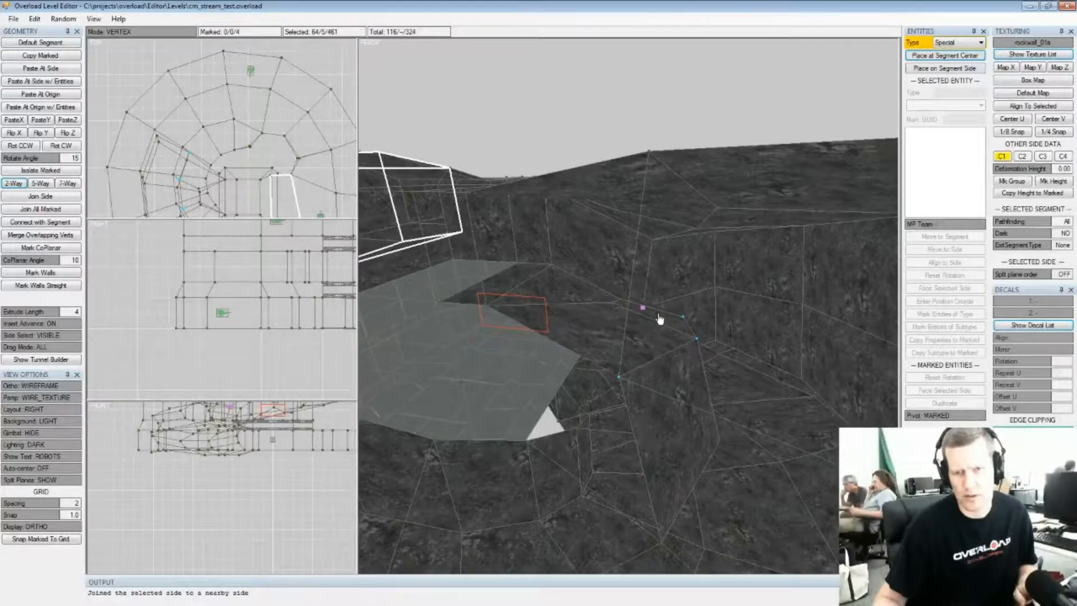
pyautogui.moveTo(680, 315); pyautogui.dragTo(716, 254, button='middle')
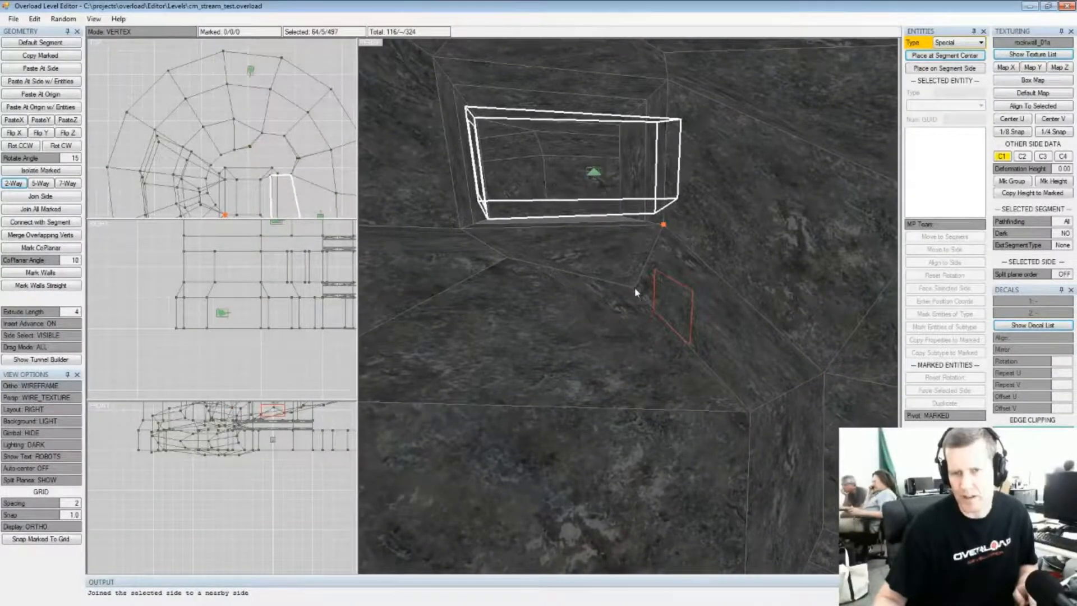
# Adjust the vertex below the tunnel opening, and raise two neighbouring vertices on the cave's upper edge to make the rock uneven
pyautogui.moveTo(636, 291); pyautogui.dragTo(640, 273)
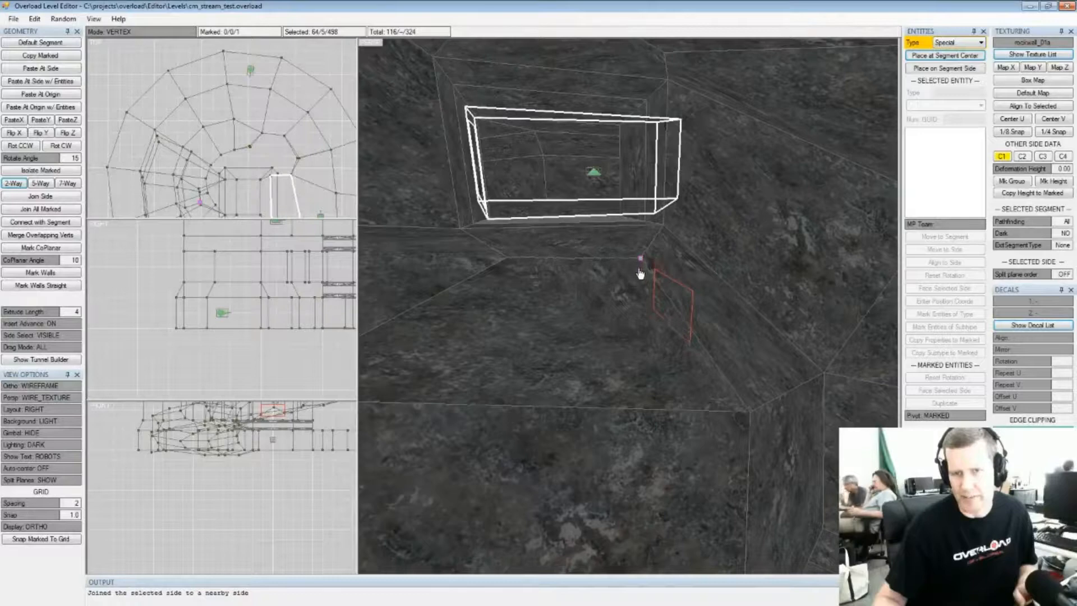
pyautogui.moveTo(645, 259); pyautogui.dragTo(653, 284, button='middle')
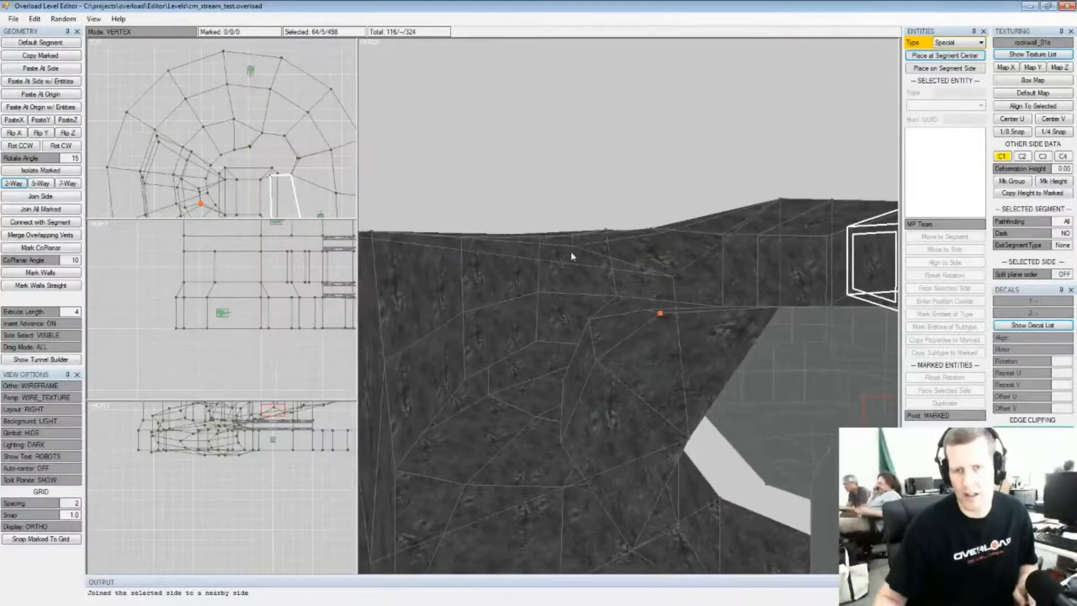
pyautogui.moveTo(573, 238); pyautogui.dragTo(575, 219)
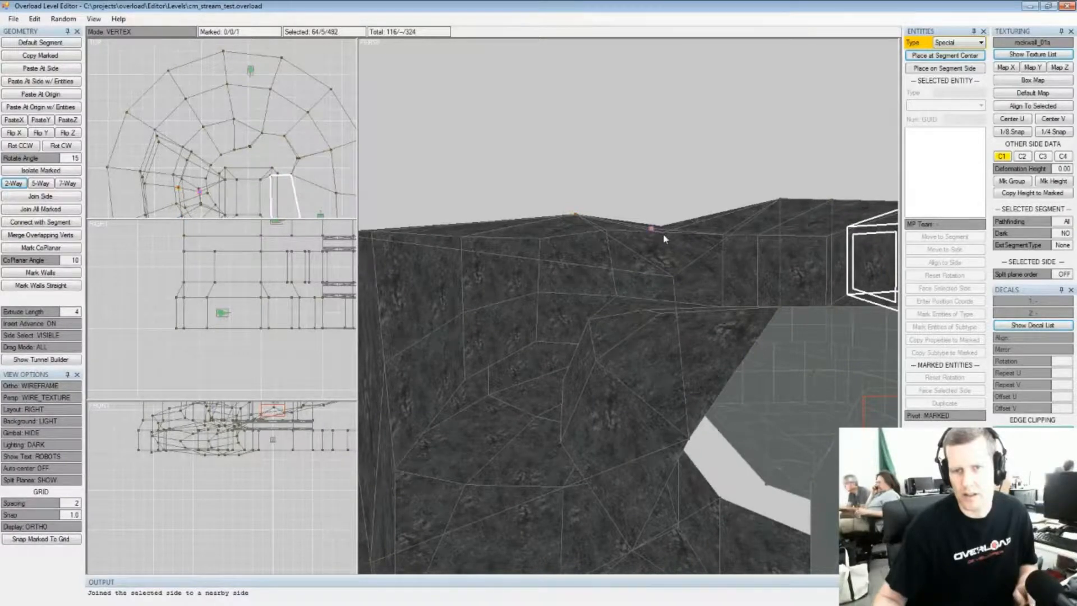
pyautogui.moveTo(662, 236); pyautogui.dragTo(661, 225)
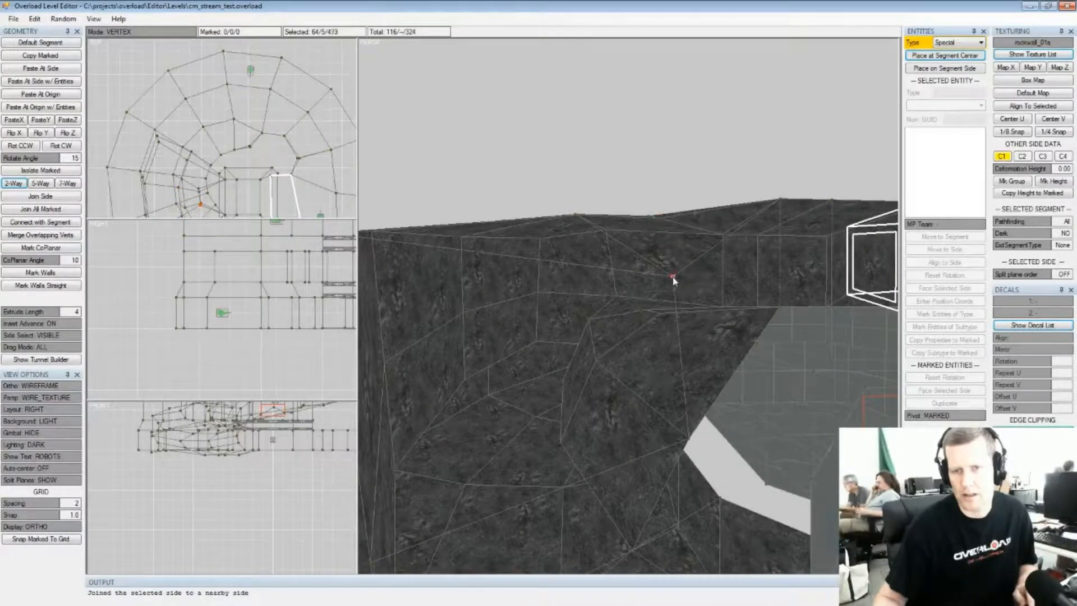
pyautogui.moveTo(666, 223); pyautogui.dragTo(641, 227, button='middle')
# Mark vertices along the cave's inner wall and reposition them together with a vertex on the outer edge
pyautogui.moveTo(513, 204); pyautogui.dragTo(639, 264)
pyautogui.moveTo(642, 264); pyautogui.dragTo(616, 247, button='middle')
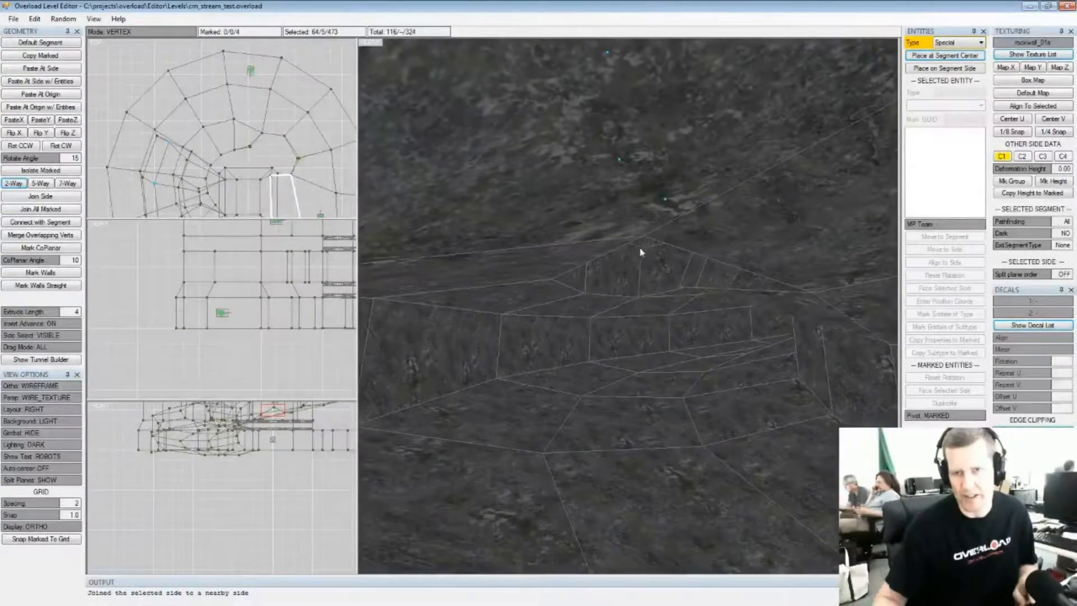
pyautogui.scroll(2, 643, 246)
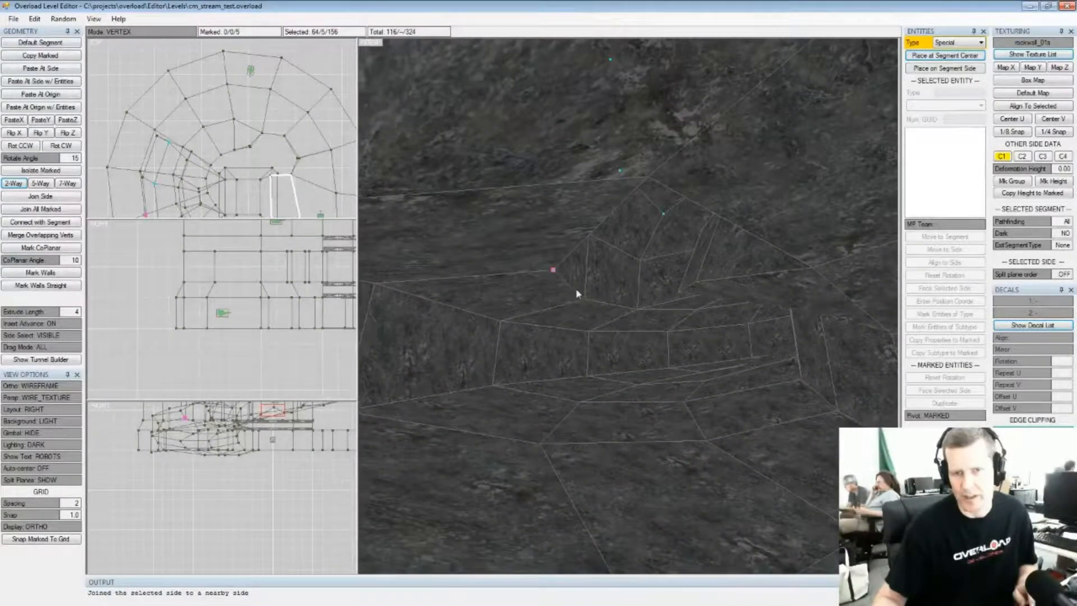
pyautogui.moveTo(637, 315); pyautogui.dragTo(596, 279, button='middle')
pyautogui.moveTo(592, 285); pyautogui.dragTo(584, 270)
pyautogui.moveTo(580, 263); pyautogui.dragTo(601, 274, button='middle')
# Move individual vertices near the side tunnel's junction to roughen the cave wall
pyautogui.moveTo(705, 310)
pyautogui.mouseDown(button='middle')
pyautogui.moveTo(702, 272)
pyautogui.moveTo(752, 272)
pyautogui.moveTo(702, 298)
pyautogui.moveTo(684, 333)
pyautogui.moveTo(698, 257)
pyautogui.moveTo(681, 269)
pyautogui.moveTo(722, 276)
pyautogui.moveTo(662, 249)
pyautogui.moveTo(656, 265)
pyautogui.moveTo(724, 272)
pyautogui.moveTo(736, 305)
pyautogui.moveTo(638, 265)
pyautogui.moveTo(617, 298)
pyautogui.mouseUp(button='middle')
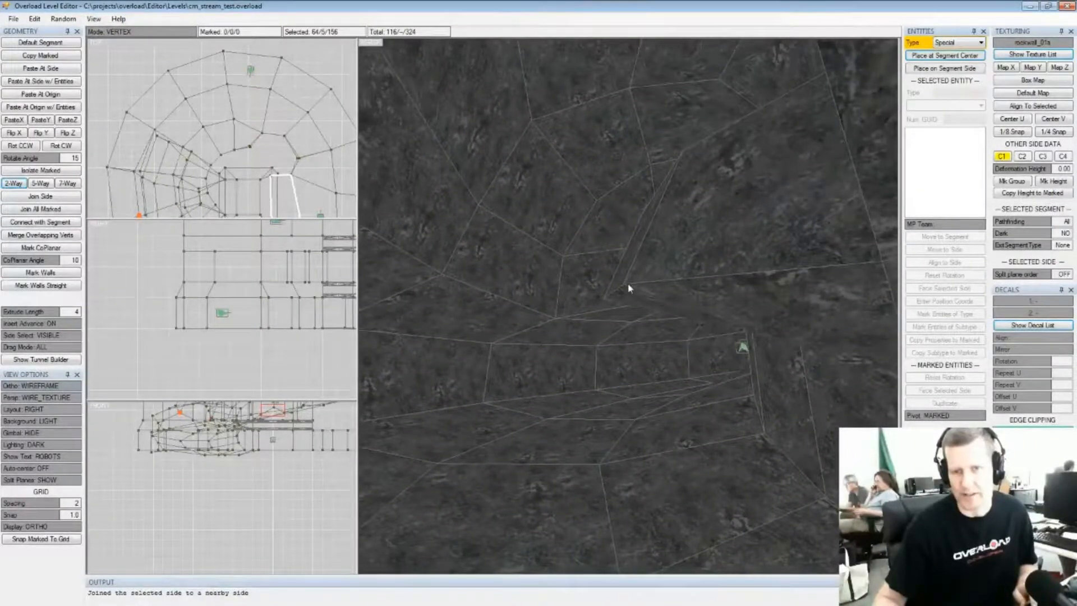
pyautogui.moveTo(605, 301); pyautogui.dragTo(638, 267)
pyautogui.moveTo(638, 268); pyautogui.dragTo(606, 283, button='middle')
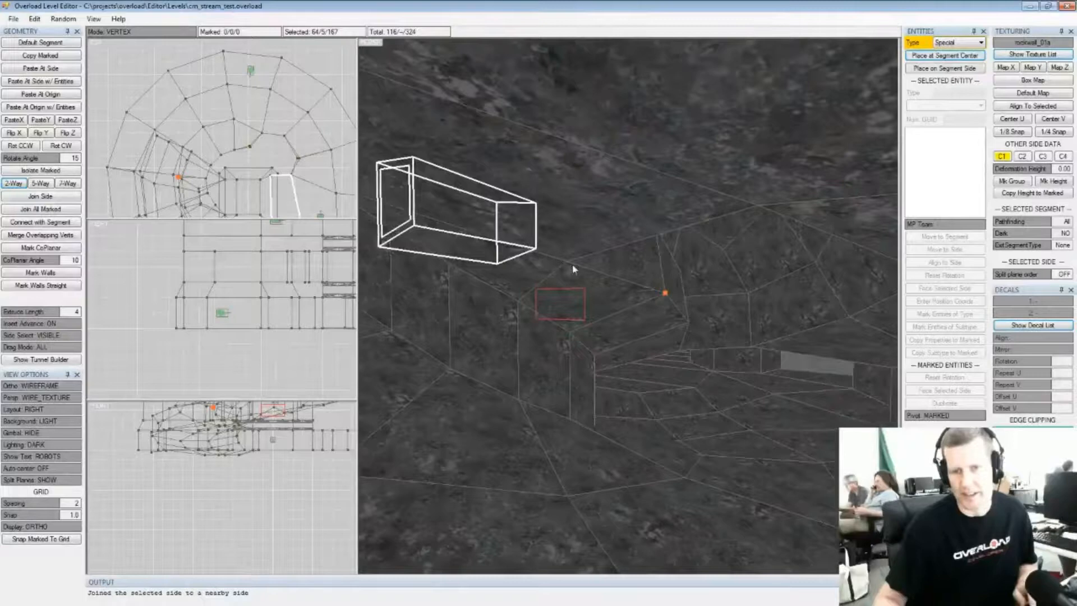
pyautogui.moveTo(566, 264); pyautogui.dragTo(683, 331, button='middle')
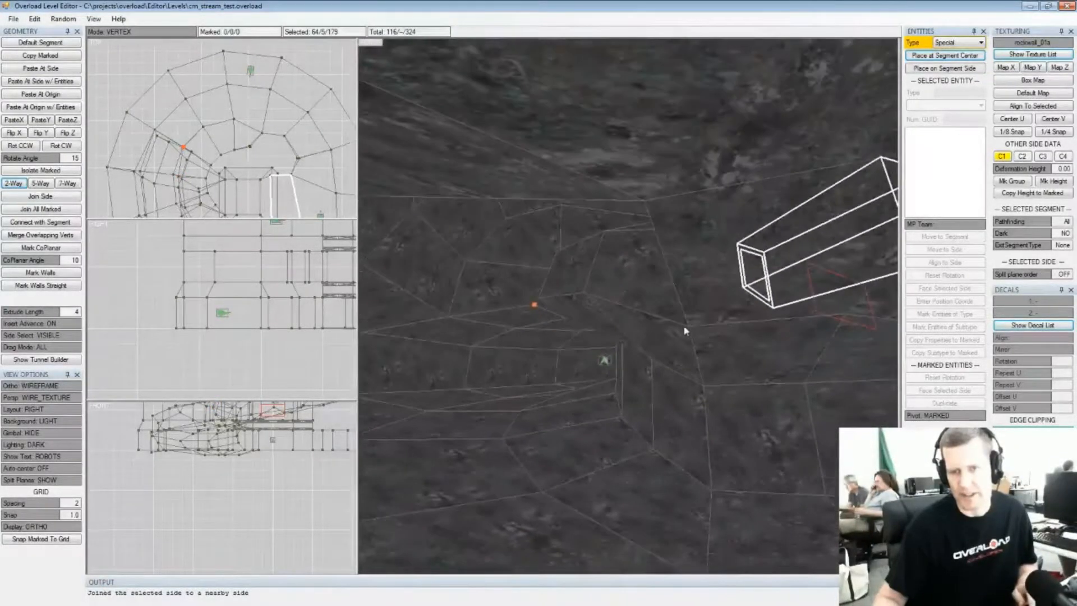
pyautogui.moveTo(689, 332); pyautogui.dragTo(692, 326)
pyautogui.moveTo(677, 292); pyautogui.dragTo(680, 319, button='middle')
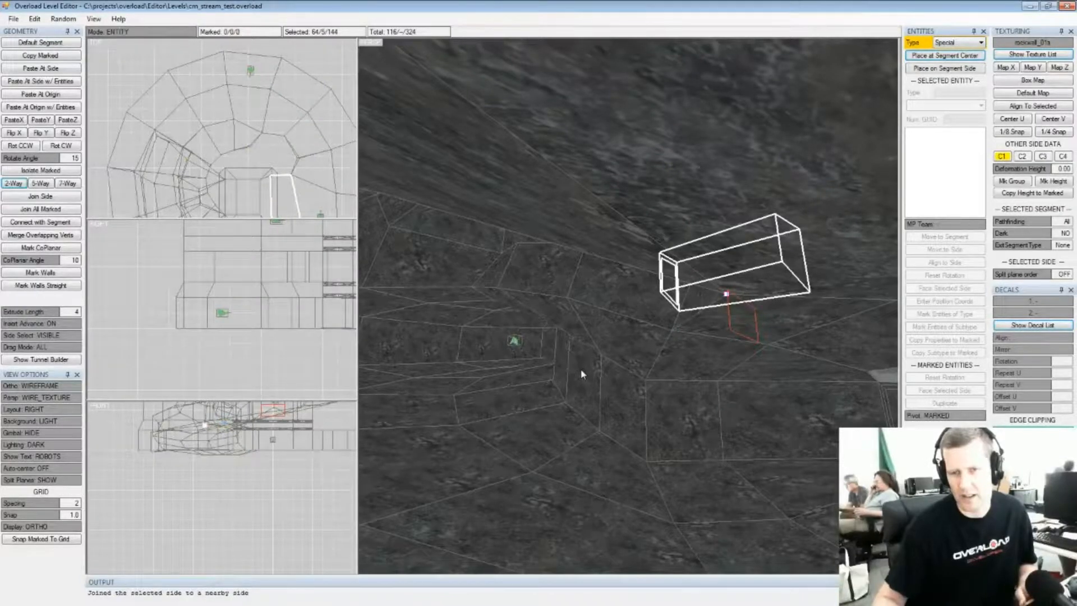
# Select the cave segment at the far end of the ring, and in vertex mode pick the vertex on its outer wall
pyautogui.press('Tab')
pyautogui.click(517, 344)
pyautogui.moveTo(757, 377); pyautogui.dragTo(711, 373, button='middle')
pyautogui.press('Tab')
pyautogui.press('Tab')
pyautogui.moveTo(690, 336); pyautogui.dragTo(618, 327, button='middle')
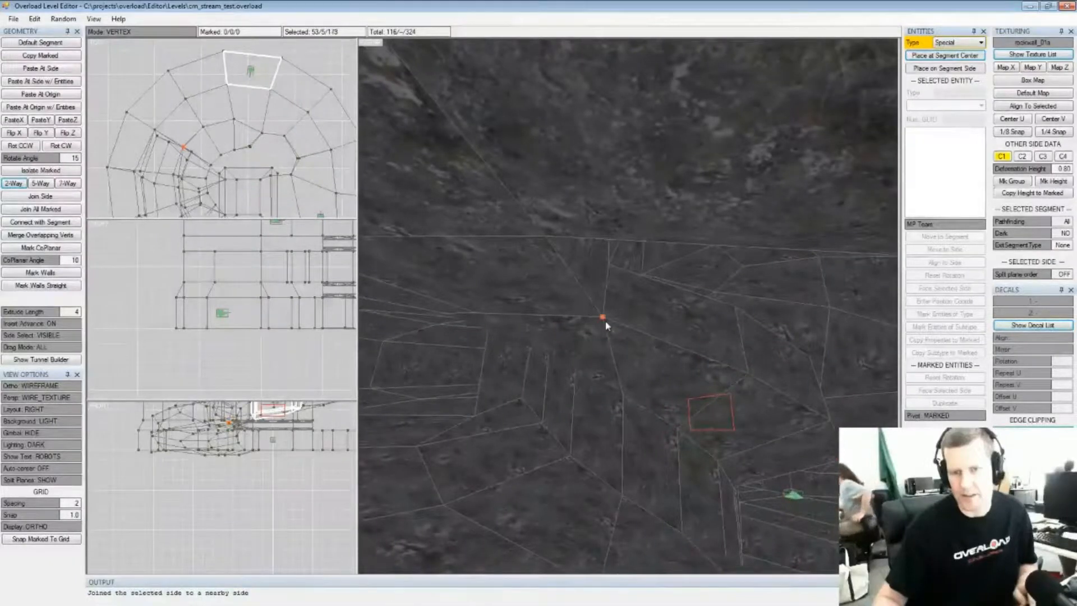
pyautogui.click(533, 242)
pyautogui.moveTo(533, 242); pyautogui.dragTo(680, 365, button='middle')
# Mark four cave segments along the ring's outer edge in segment mode and delete them
pyautogui.press('Tab')
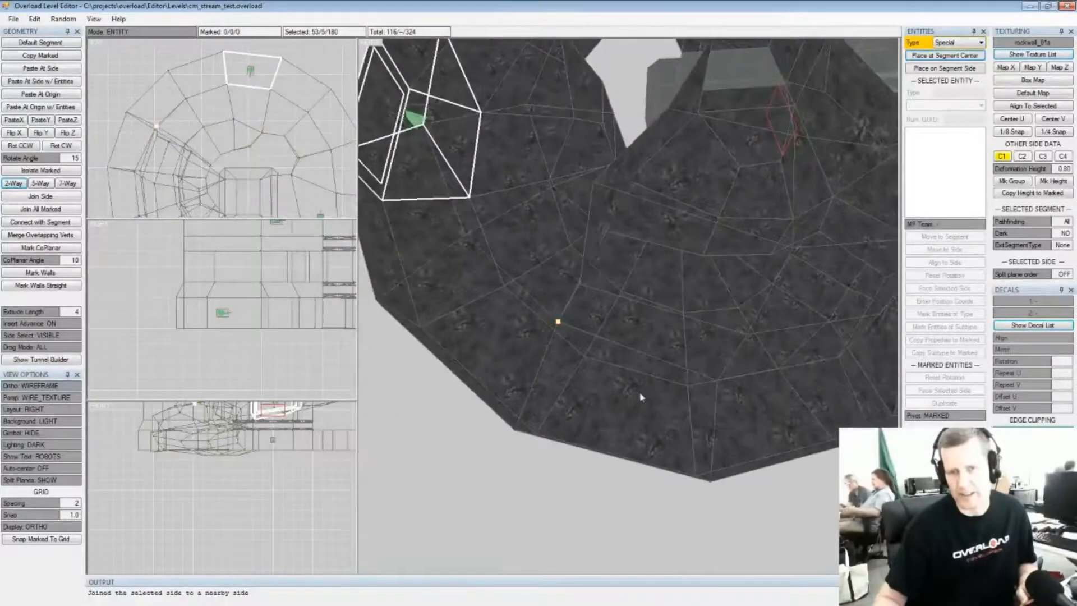
pyautogui.click(641, 397)
pyautogui.press('Tab')
pyautogui.moveTo(691, 371); pyautogui.dragTo(587, 472, button='middle')
pyautogui.keyDown('ctrl'); pyautogui.click(548, 409); pyautogui.keyUp('ctrl')
pyautogui.keyDown('ctrl'); pyautogui.click(457, 373); pyautogui.keyUp('ctrl')
pyautogui.moveTo(458, 373); pyautogui.dragTo(610, 404, button='middle')
pyautogui.keyDown('ctrl'); pyautogui.click(539, 393); pyautogui.keyUp('ctrl')
pyautogui.moveTo(711, 420); pyautogui.dragTo(702, 391, button='middle')
pyautogui.press('Delete')
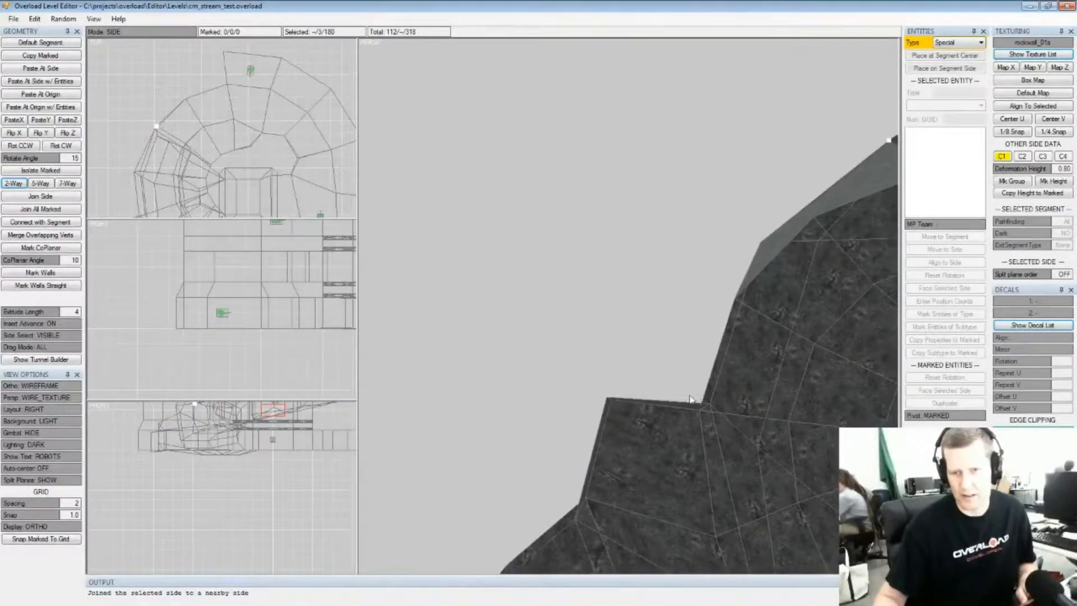
# Move the protruding outer vertex pairs beside the deleted segments inward in the top view to smooth the cave's outline
pyautogui.scroll(5, 287, 210)
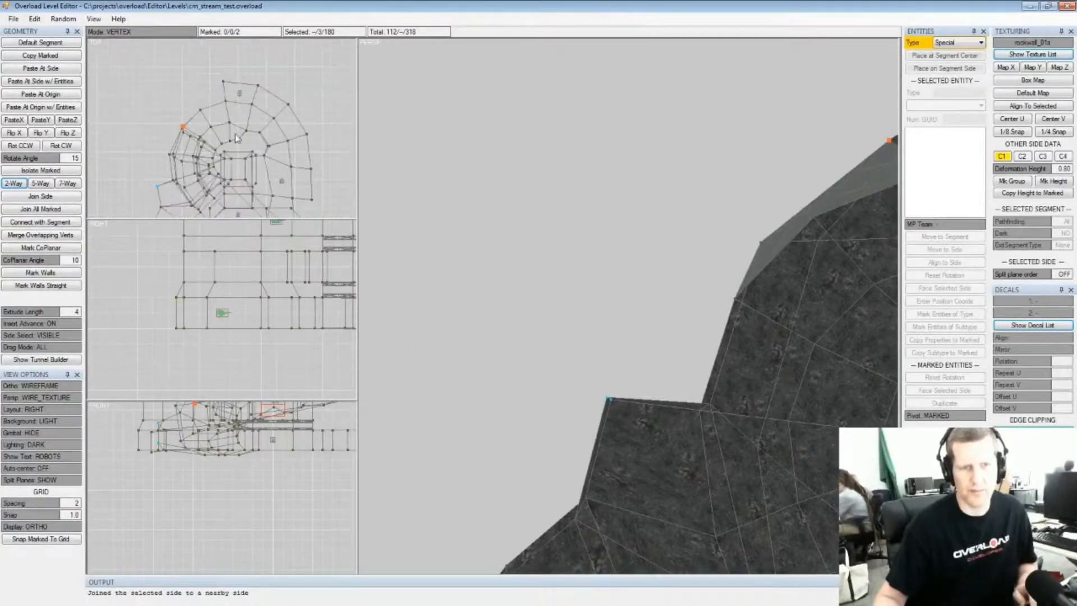
pyautogui.moveTo(192, 139)
pyautogui.mouseDown()
pyautogui.moveTo(176, 145)
pyautogui.moveTo(190, 149)
pyautogui.mouseUp()
pyautogui.scroll(5, 226, 83)
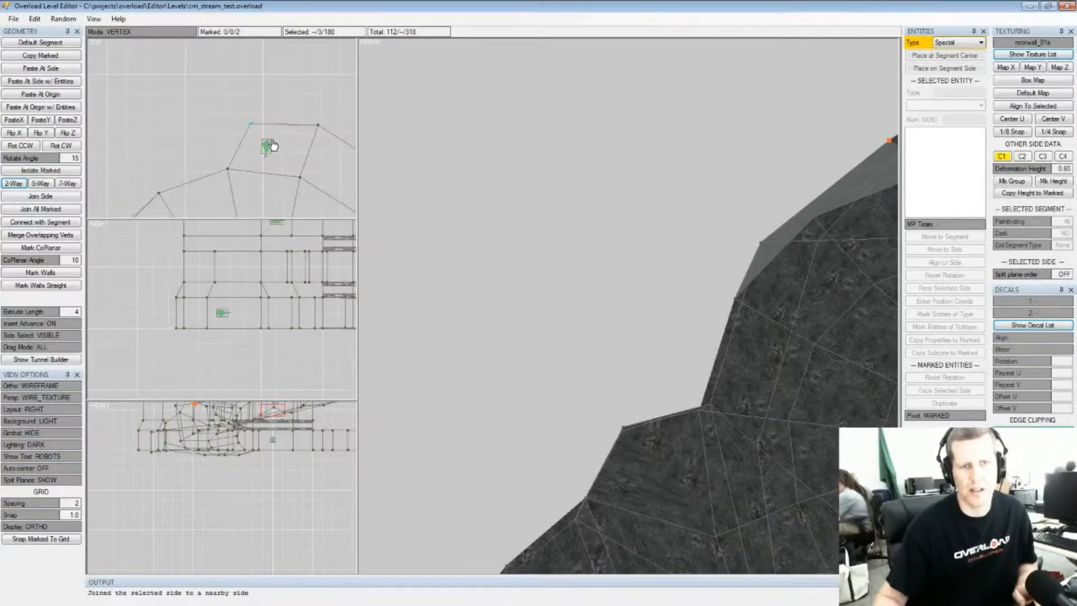
pyautogui.moveTo(239, 180); pyautogui.dragTo(237, 178)
pyautogui.scroll(-4, 236, 171)
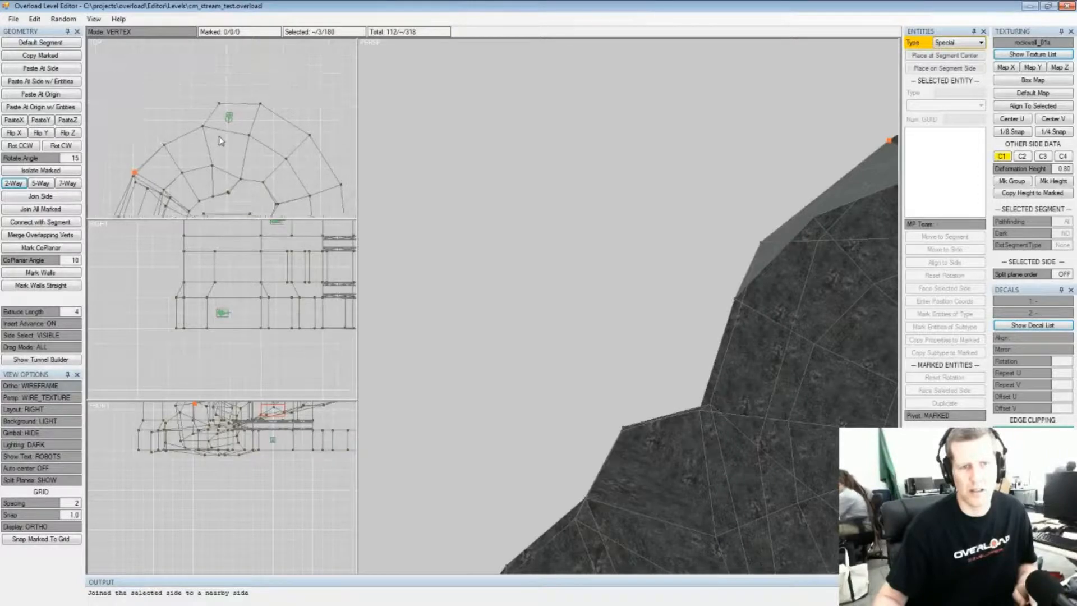
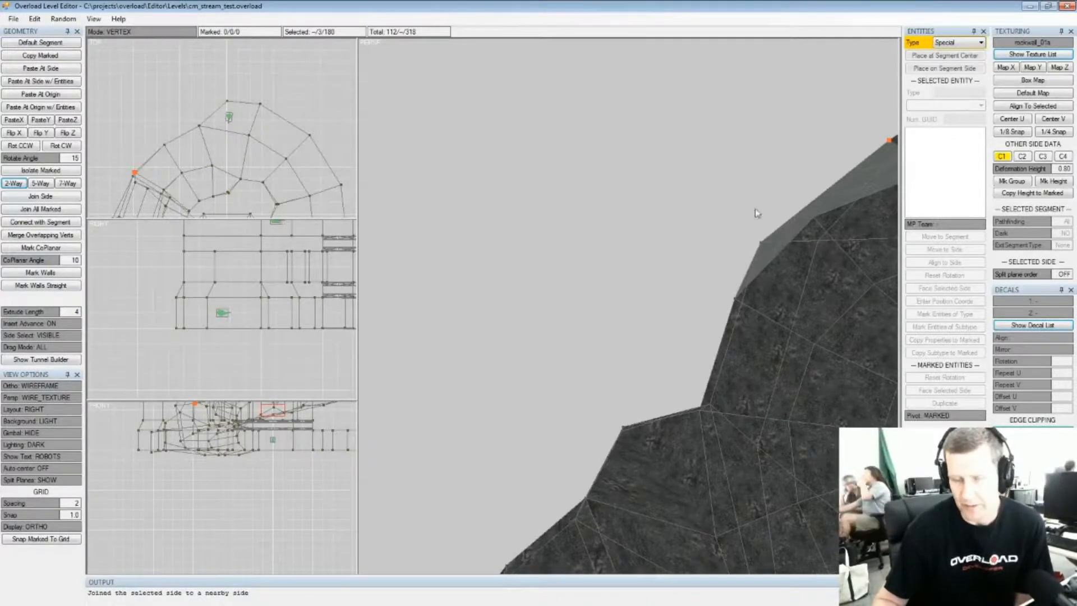
# Cycle the viewport layout through the top, bottom and four-way arrangements, and restore the right layout
pyautogui.click(31, 411)
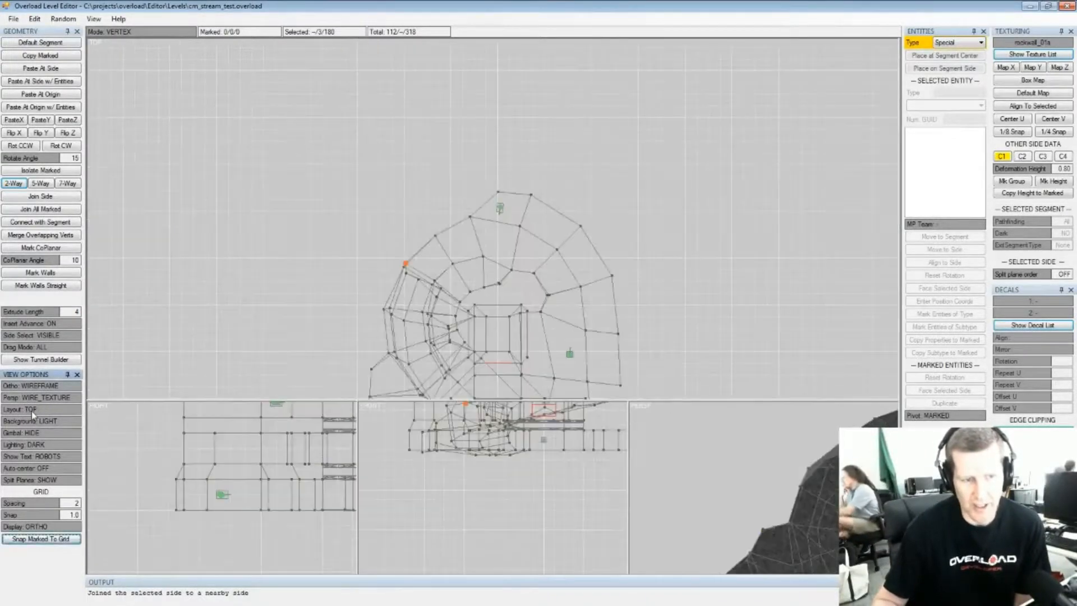
pyautogui.click(32, 411)
pyautogui.click(31, 411)
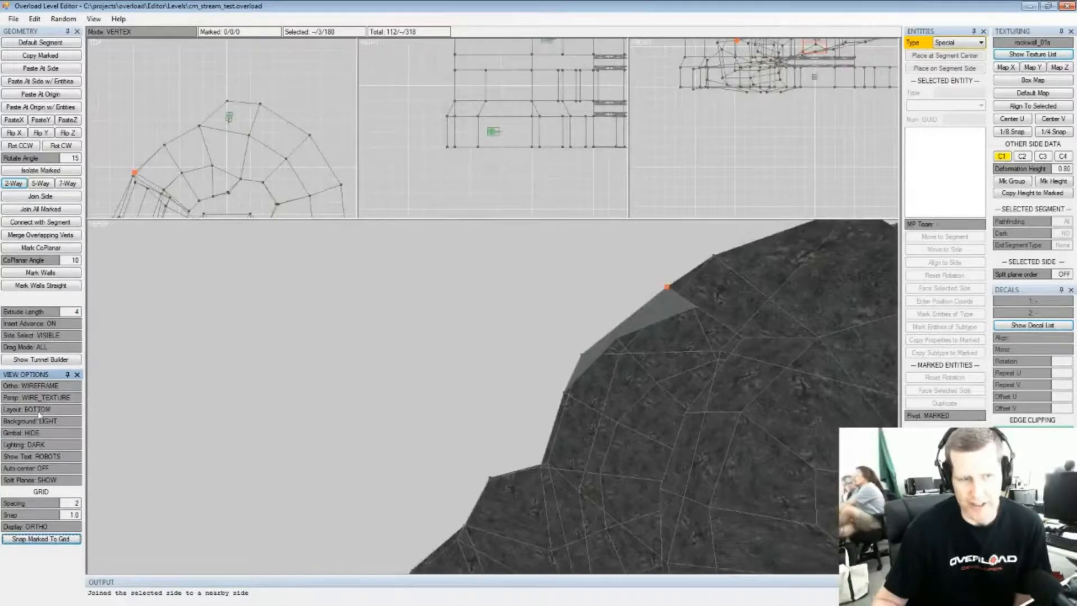
pyautogui.moveTo(637, 385); pyautogui.dragTo(477, 368, button='middle')
pyautogui.click(45, 410)
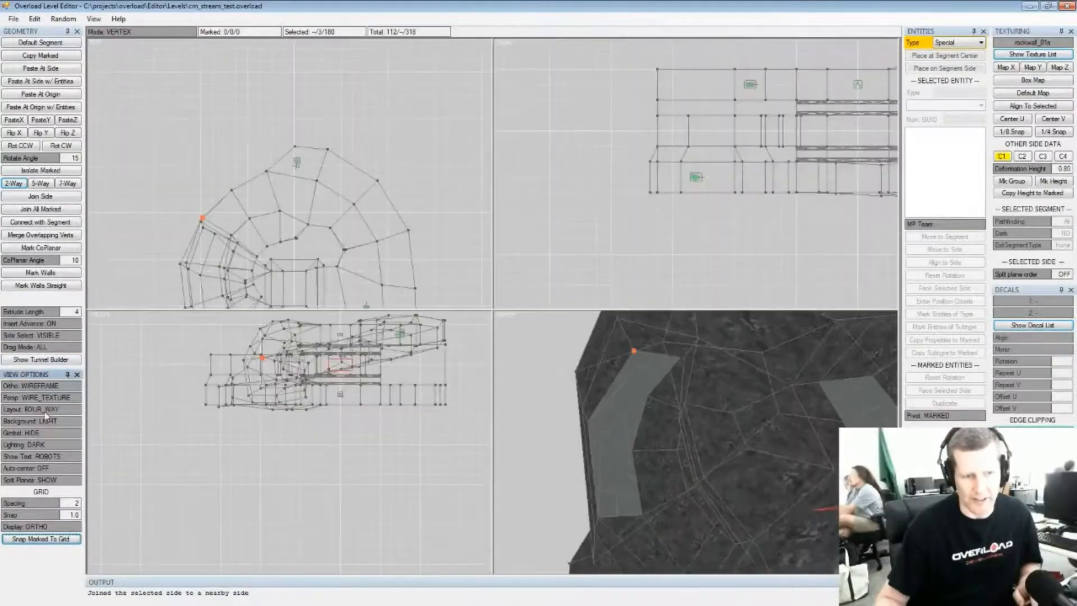
pyautogui.click(45, 410)
# Mark the four metal-textured sides exposed where the outer cave segments were deleted
pyautogui.moveTo(539, 370); pyautogui.dragTo(563, 321, button='middle')
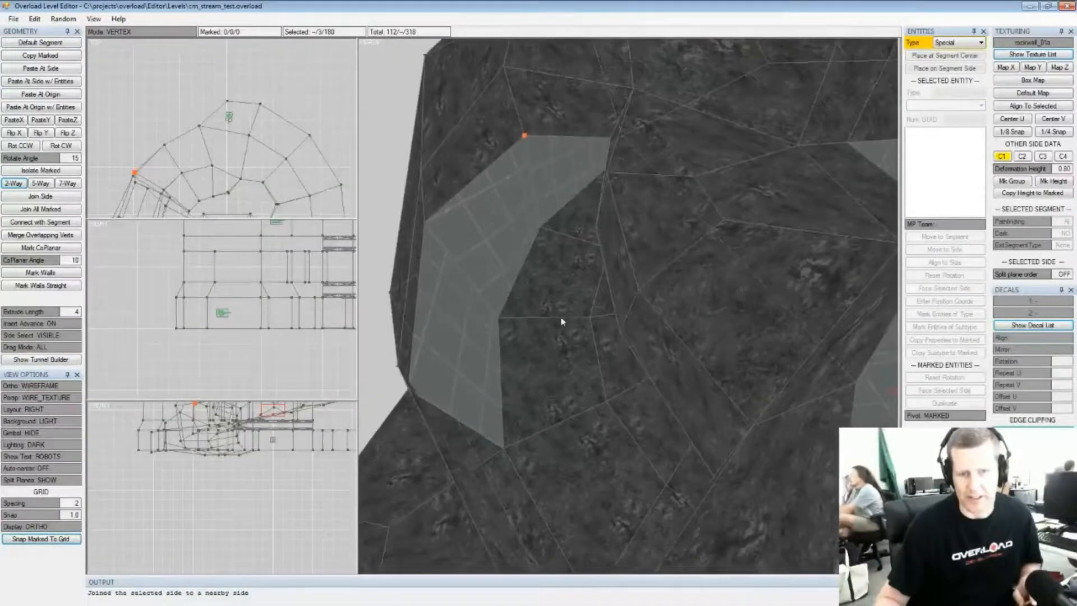
pyautogui.scroll(2, 216, 304)
pyautogui.moveTo(625, 344); pyautogui.dragTo(627, 315, button='middle')
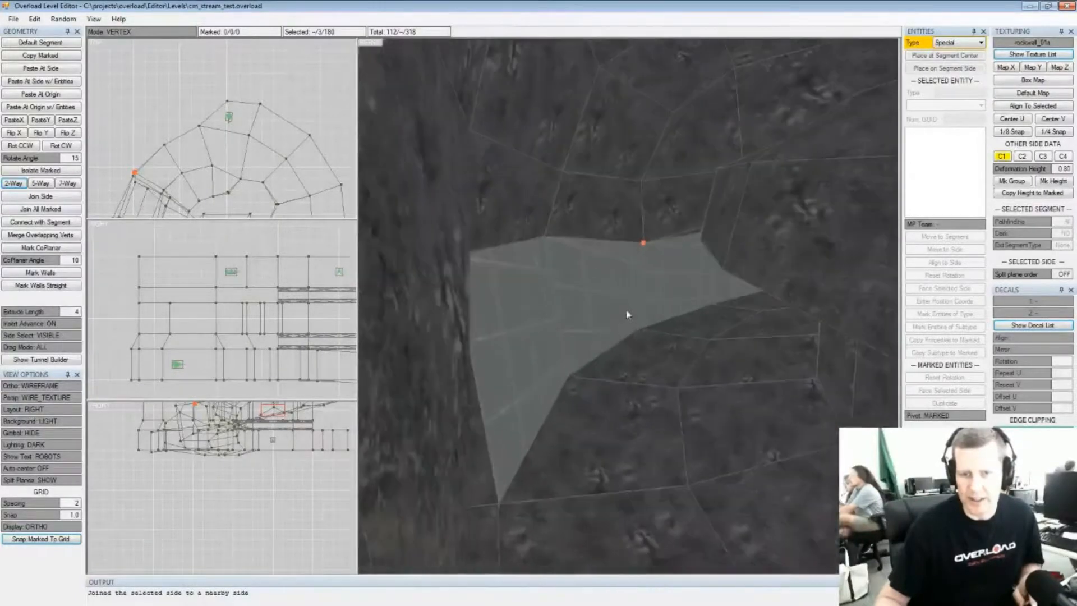
pyautogui.click(546, 365)
pyautogui.press('Tab')
pyautogui.press('Tab')
pyautogui.press('space')
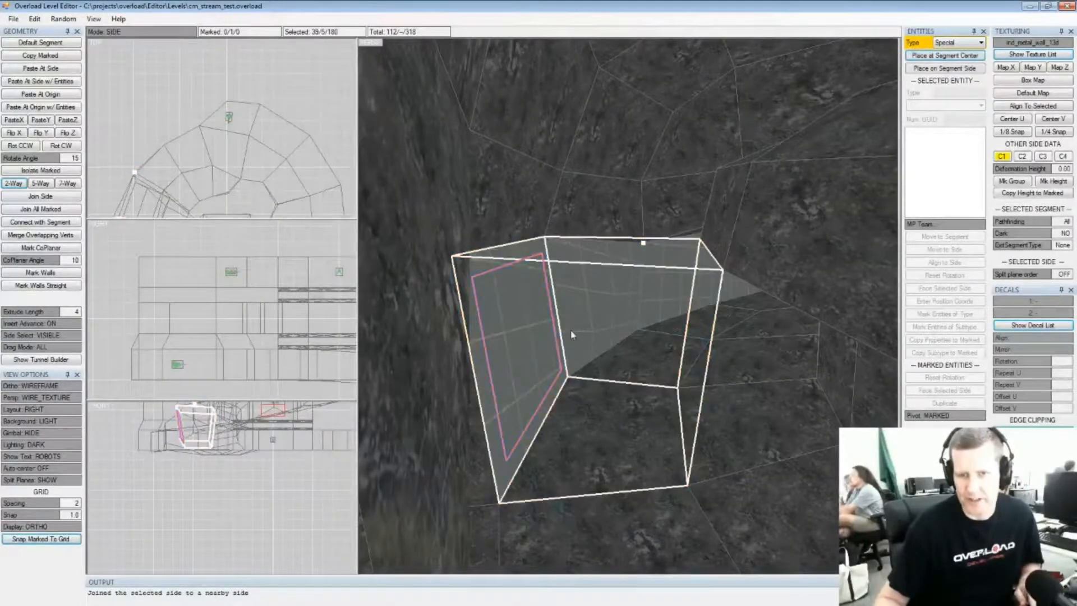
pyautogui.click(592, 318)
pyautogui.press('space')
pyautogui.click(657, 294)
pyautogui.moveTo(721, 296); pyautogui.dragTo(553, 346, button='middle')
pyautogui.moveTo(648, 330); pyautogui.dragTo(728, 341, button='middle')
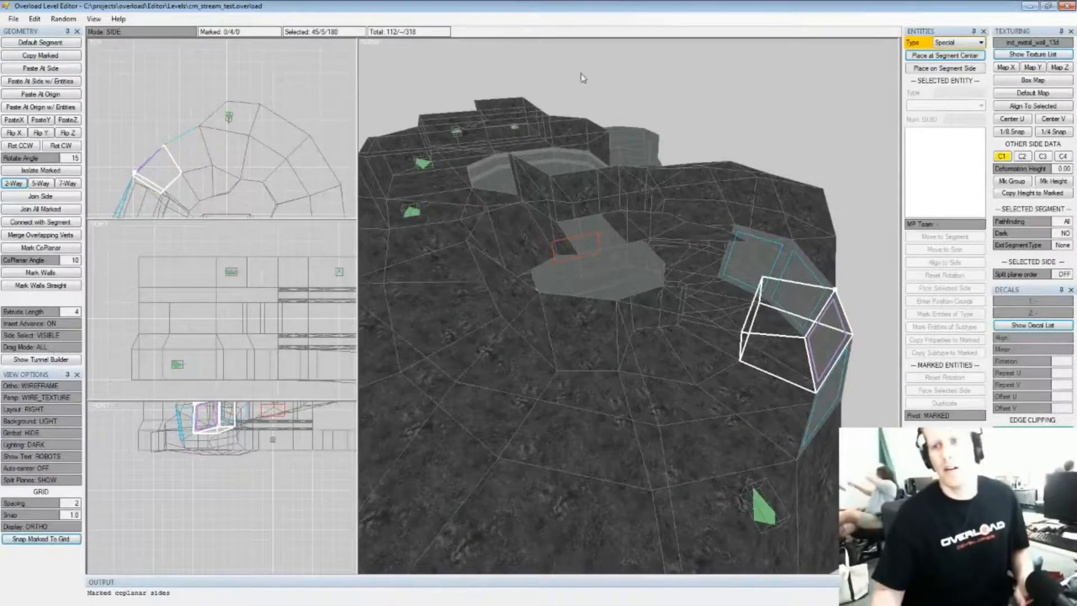
# Apply the rockwall_01a texture to the marked sides and close the texture list
pyautogui.click(1033, 55)
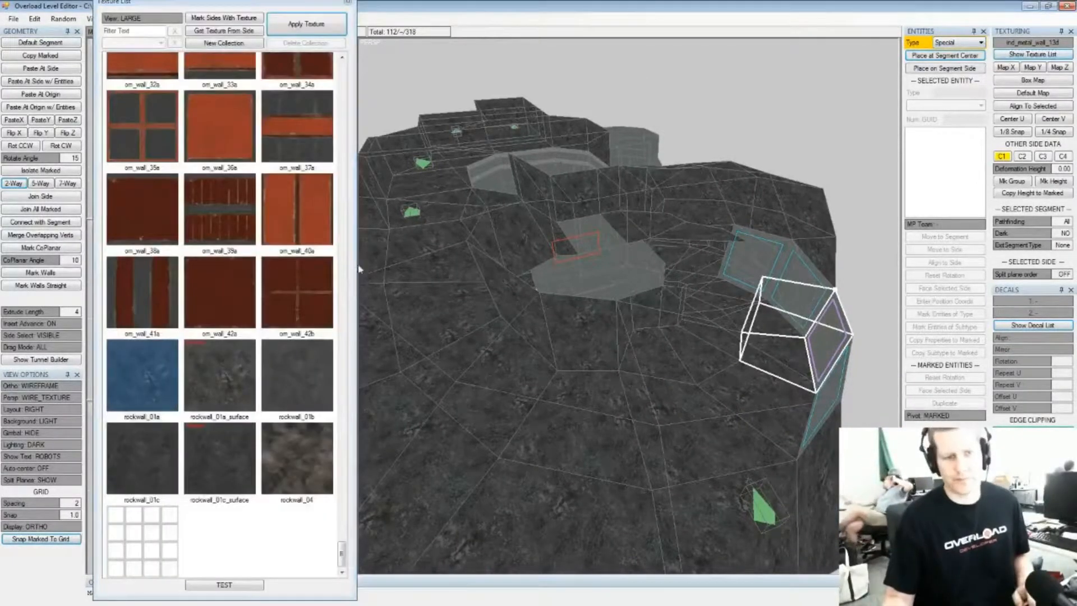
pyautogui.click(272, 31)
pyautogui.press('Escape')
pyautogui.moveTo(654, 308); pyautogui.dragTo(636, 257, button='middle')
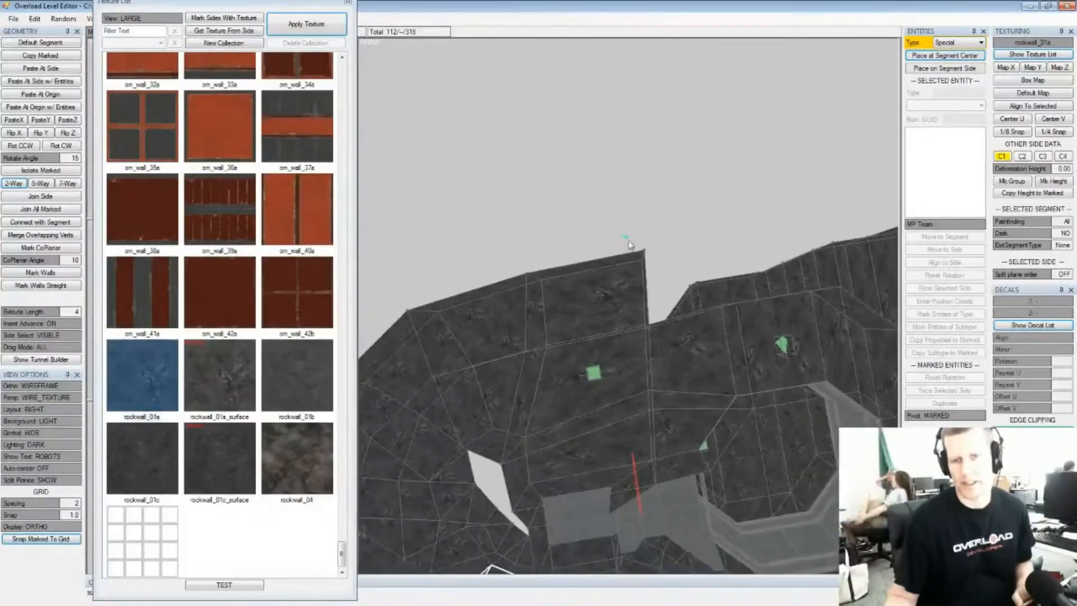
pyautogui.click(348, 3)
# Mark the vertex pairs at the jutting corner of the cave's outer edge and reposition them in the top view
pyautogui.moveTo(637, 303); pyautogui.dragTo(582, 321, button='middle')
pyautogui.scroll(3, 574, 317)
pyautogui.moveTo(201, 131); pyautogui.dragTo(246, 40, button='middle')
pyautogui.moveTo(350, 120); pyautogui.dragTo(238, 125, button='middle')
pyautogui.moveTo(242, 154); pyautogui.dragTo(236, 135, button='right')
pyautogui.moveTo(624, 342); pyautogui.dragTo(391, 257, button='middle')
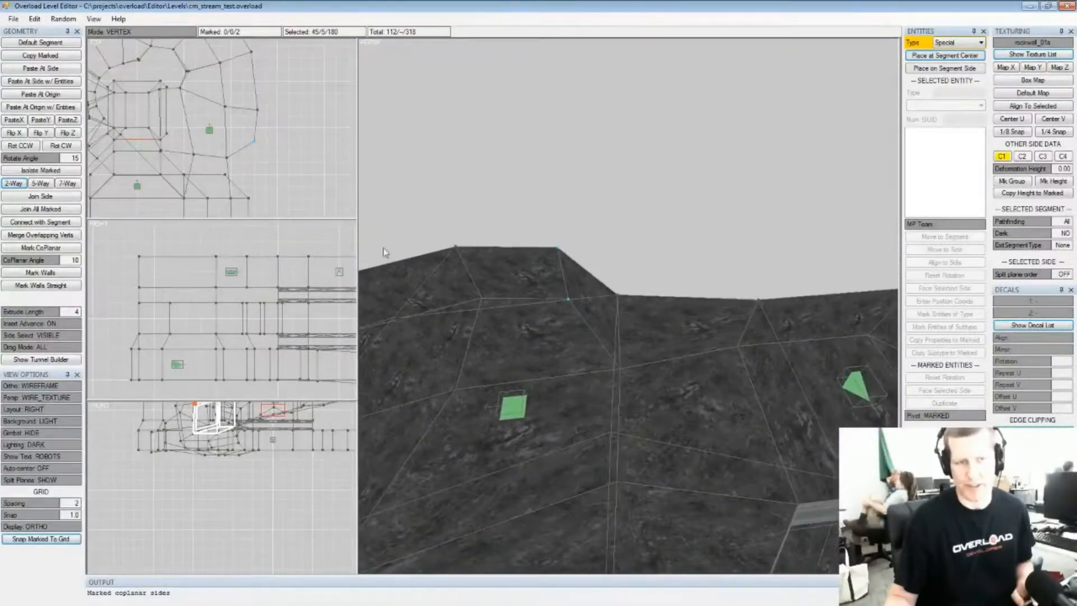
pyautogui.moveTo(231, 164); pyautogui.dragTo(247, 175, button='right')
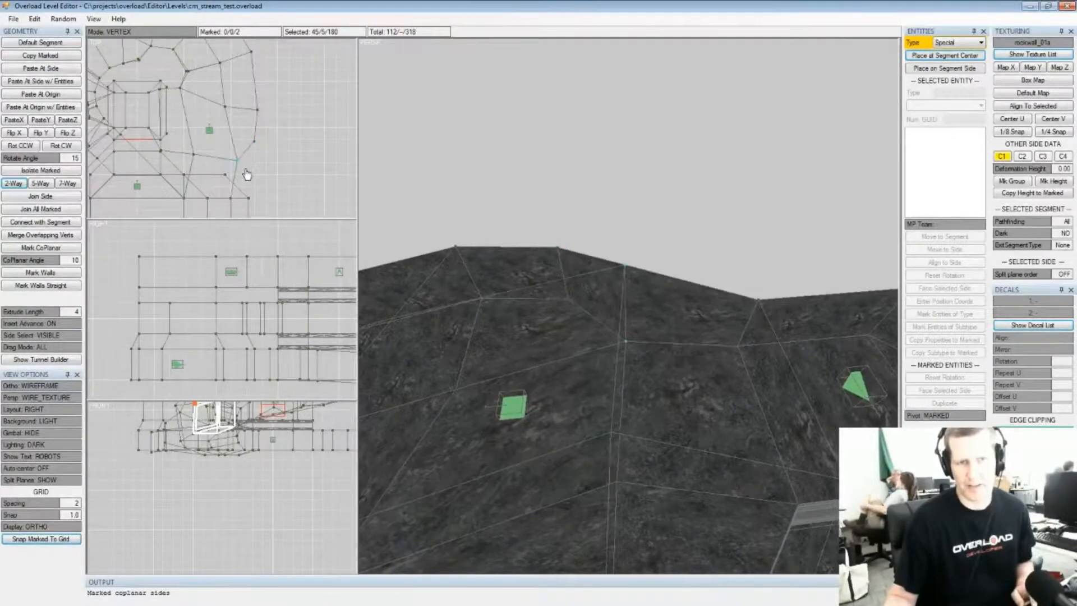
pyautogui.moveTo(722, 282); pyautogui.dragTo(575, 257, button='middle')
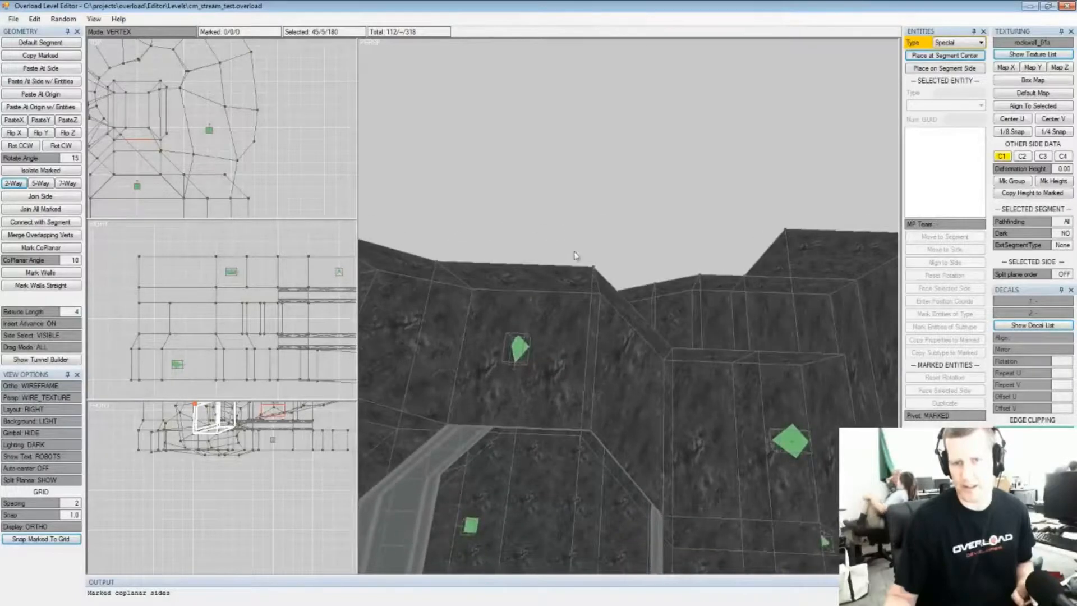
# Reposition the marked vertices beside the octagonal room in the top view to angle the cave wall
pyautogui.moveTo(656, 355); pyautogui.dragTo(660, 368, button='middle')
pyautogui.moveTo(215, 148); pyautogui.dragTo(230, 81, button='middle')
pyautogui.moveTo(254, 173); pyautogui.dragTo(236, 140, button='middle')
pyautogui.moveTo(250, 152); pyautogui.dragTo(232, 179)
# Select the small cave segment containing a robot near the octagonal room and delete it
pyautogui.moveTo(852, 371); pyautogui.dragTo(555, 265, button='middle')
pyautogui.moveTo(639, 278); pyautogui.dragTo(679, 239, button='middle')
pyautogui.click(649, 188)
pyautogui.press('Tab')
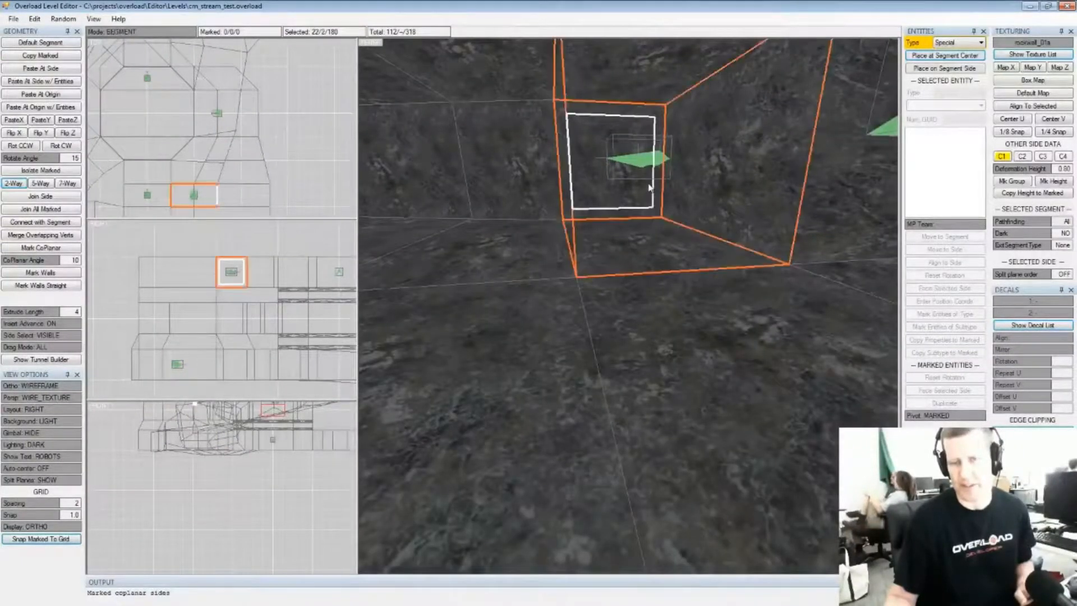
pyautogui.press('Delete')
pyautogui.moveTo(549, 209); pyautogui.dragTo(589, 289, button='middle')
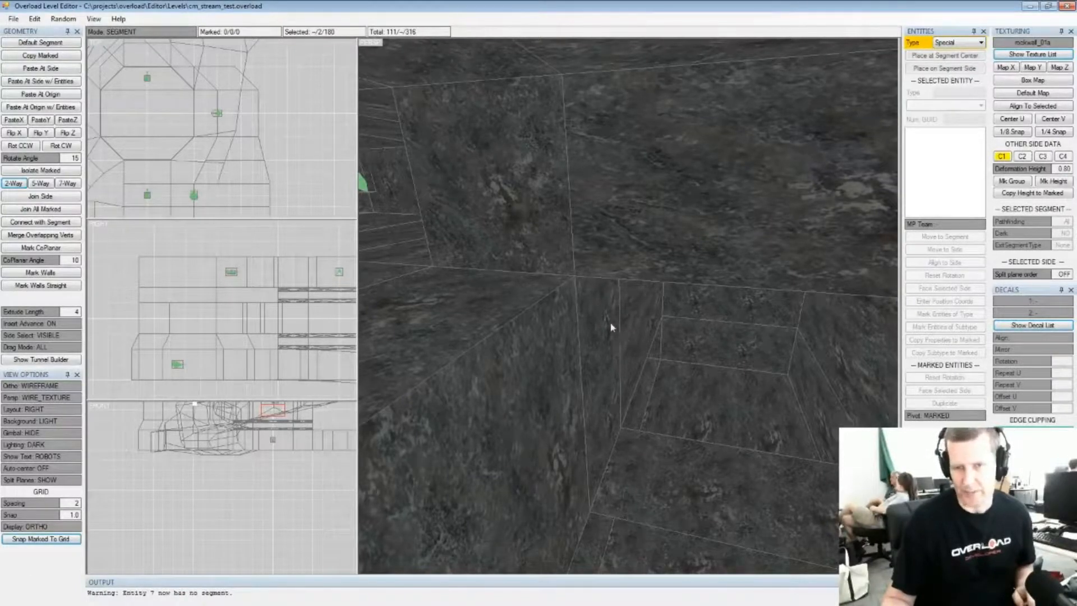
# Mark two vertices along the upper edge of the cave below the deleted segment and move them to slope the ceiling
pyautogui.scroll(-10, 702, 380)
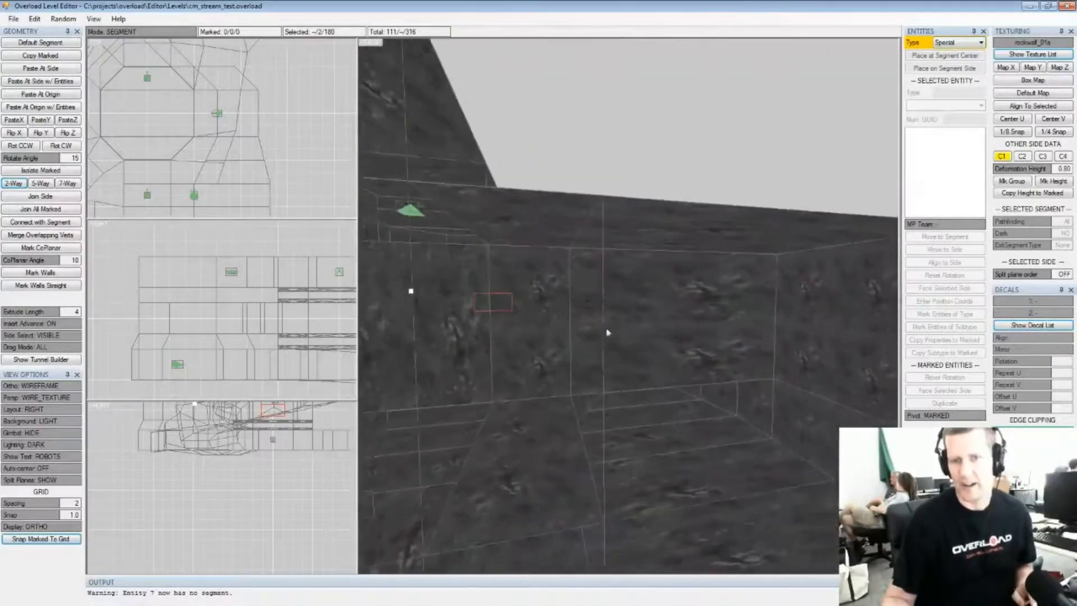
pyautogui.moveTo(687, 302); pyautogui.dragTo(608, 270, button='middle')
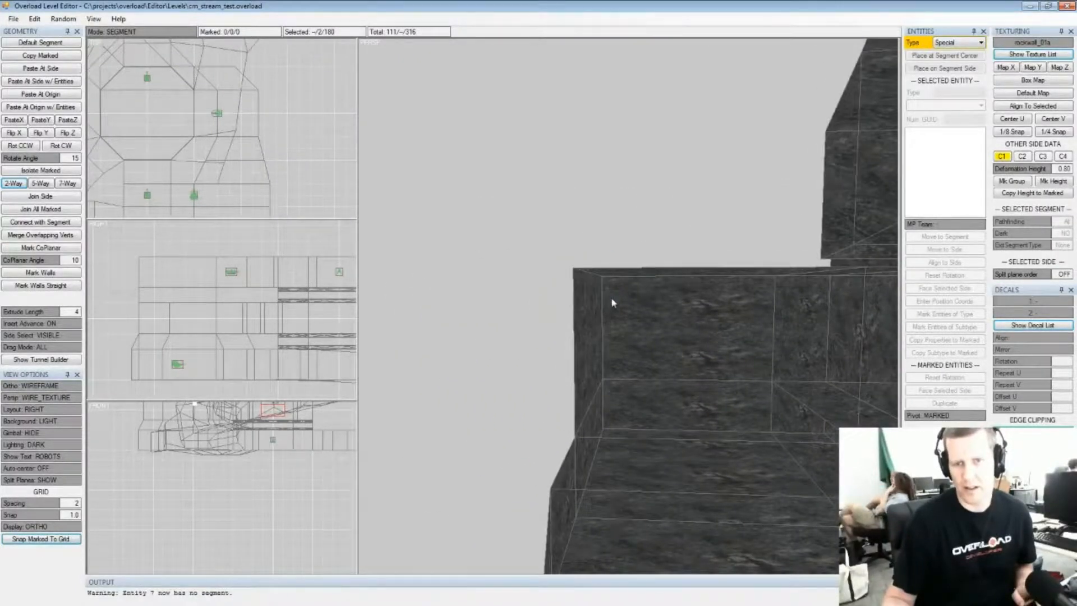
pyautogui.moveTo(623, 303); pyautogui.dragTo(665, 346)
pyautogui.moveTo(665, 347); pyautogui.dragTo(685, 313, button='middle')
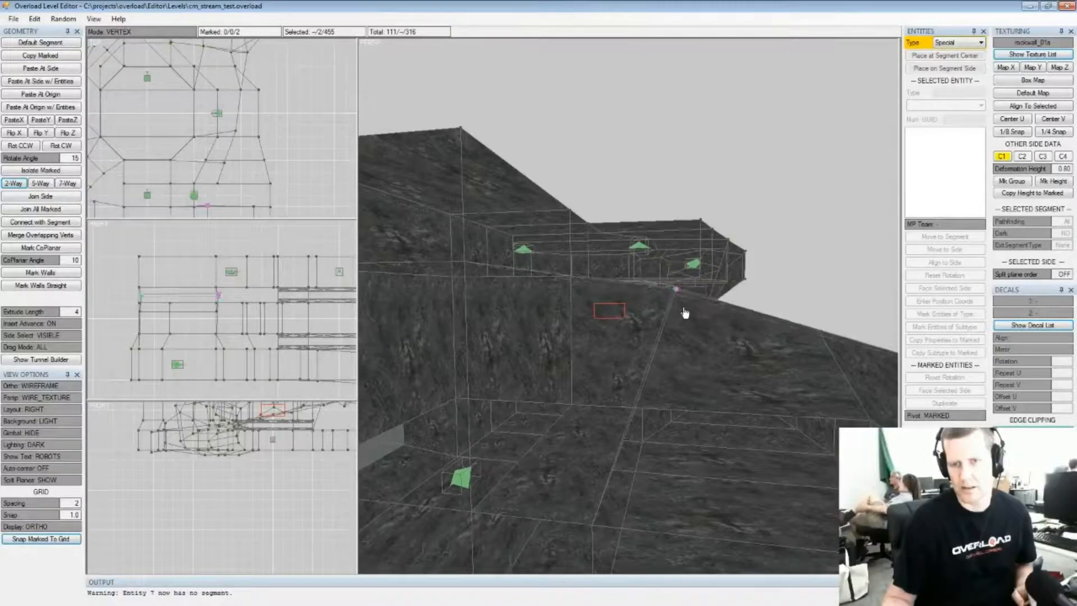
pyautogui.moveTo(755, 354); pyautogui.dragTo(688, 326, button='middle')
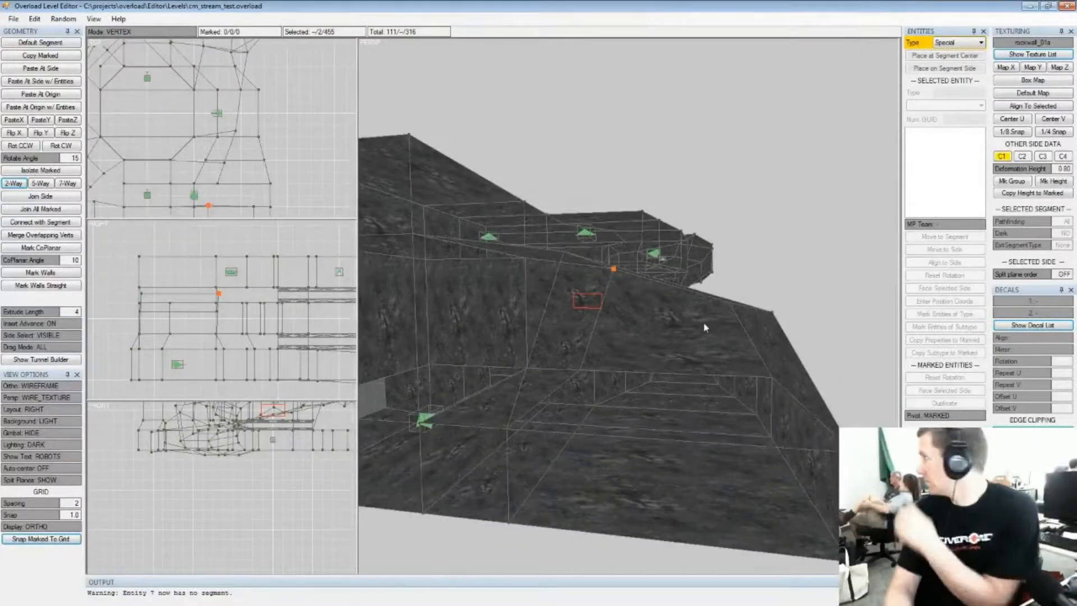
# Mark the vertices at the lower outer edge of the cave and reposition them slightly in the top view
pyautogui.moveTo(720, 337); pyautogui.dragTo(663, 331, button='middle')
pyautogui.moveTo(597, 393); pyautogui.dragTo(659, 469)
pyautogui.scroll(-6, 244, 167)
pyautogui.scroll(5, 203, 150)
pyautogui.moveTo(226, 162); pyautogui.dragTo(221, 133, button='middle')
pyautogui.moveTo(220, 149); pyautogui.dragTo(213, 135)
pyautogui.moveTo(695, 323); pyautogui.dragTo(701, 354, button='middle')
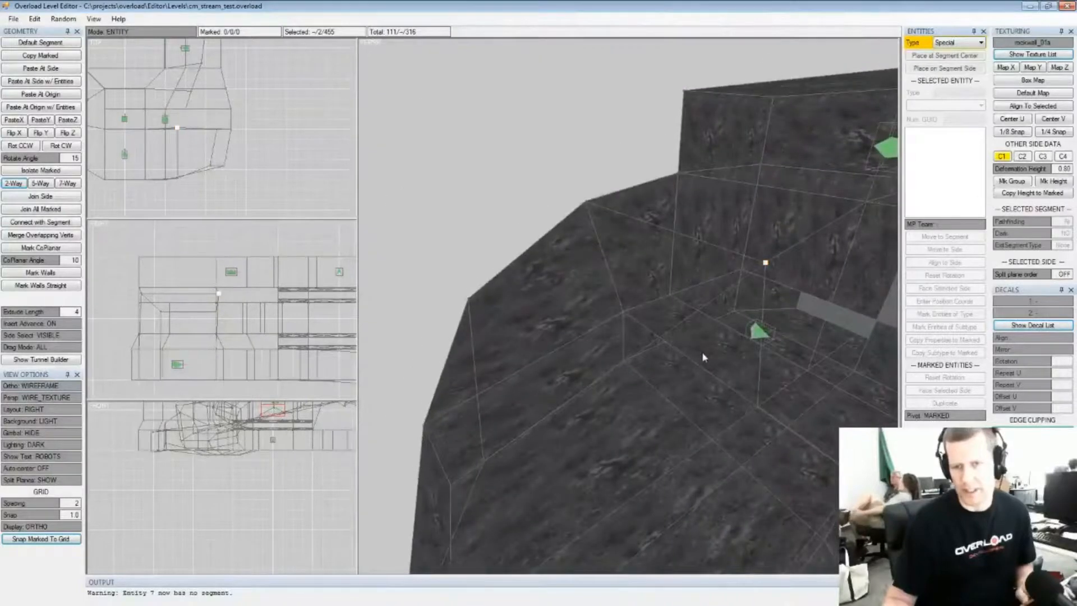
# Mark the facing sides of the stacked upper and lower cave segments and join them
pyautogui.click(700, 351)
pyautogui.press('space')
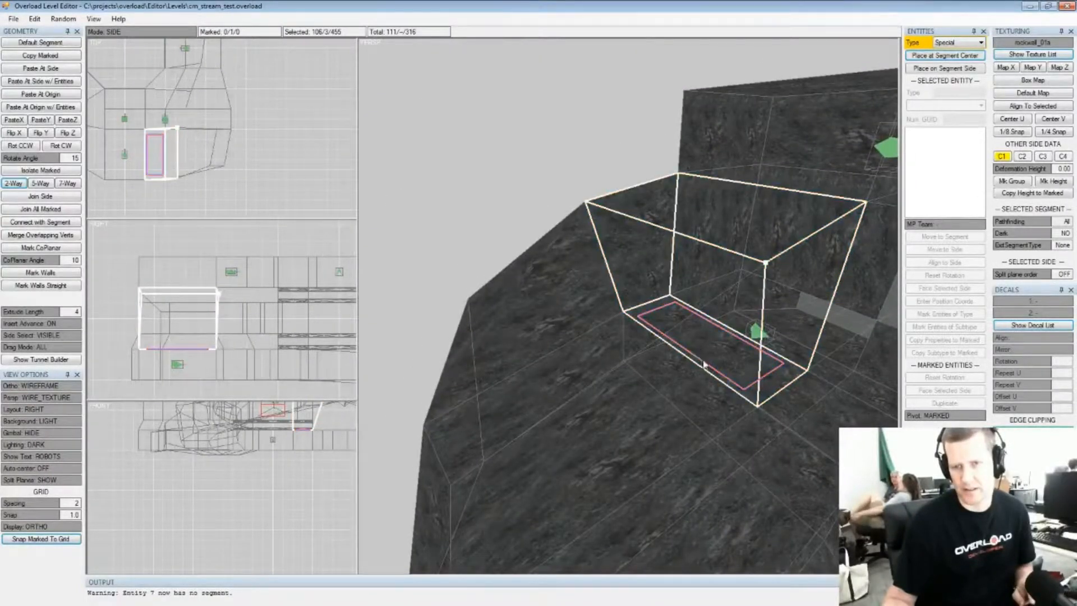
pyautogui.moveTo(699, 346); pyautogui.dragTo(692, 286, button='middle')
pyautogui.click(692, 293)
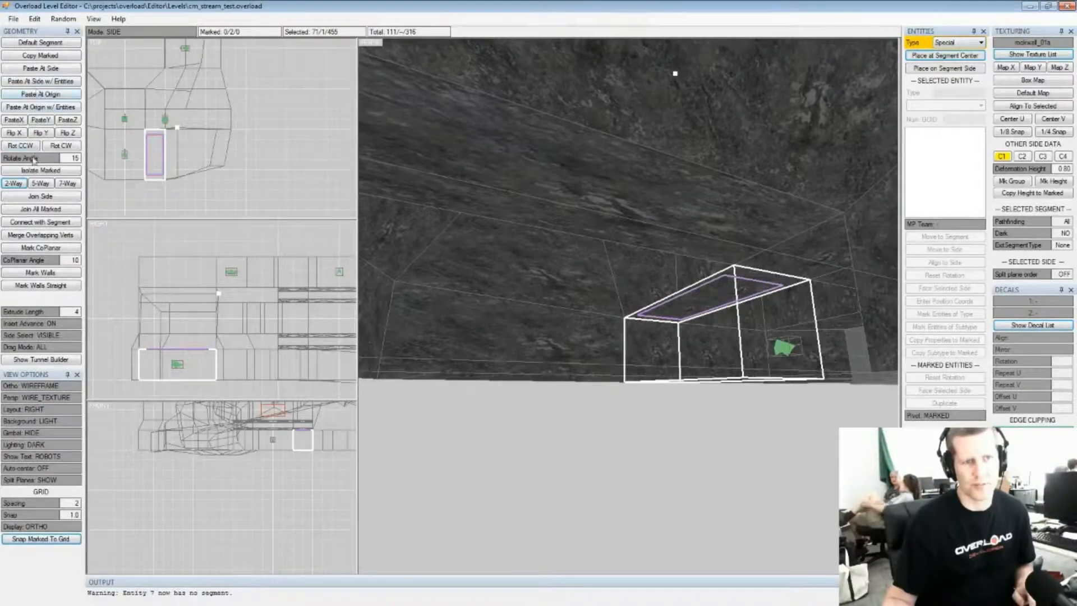
pyautogui.click(41, 211)
pyautogui.hotkey('ctrl', 'space')
# Save the level, accepting the level error warning
pyautogui.moveTo(540, 280); pyautogui.dragTo(649, 239, button='middle')
pyautogui.moveTo(679, 335)
pyautogui.mouseDown(button='middle')
pyautogui.moveTo(784, 342)
pyautogui.moveTo(548, 356)
pyautogui.moveTo(673, 368)
pyautogui.moveTo(528, 368)
pyautogui.moveTo(603, 322)
pyautogui.moveTo(668, 308)
pyautogui.moveTo(572, 327)
pyautogui.moveTo(648, 321)
pyautogui.moveTo(520, 315)
pyautogui.moveTo(705, 344)
pyautogui.moveTo(689, 322)
pyautogui.mouseUp(button='middle')
pyautogui.hotkey('ctrl', 's')
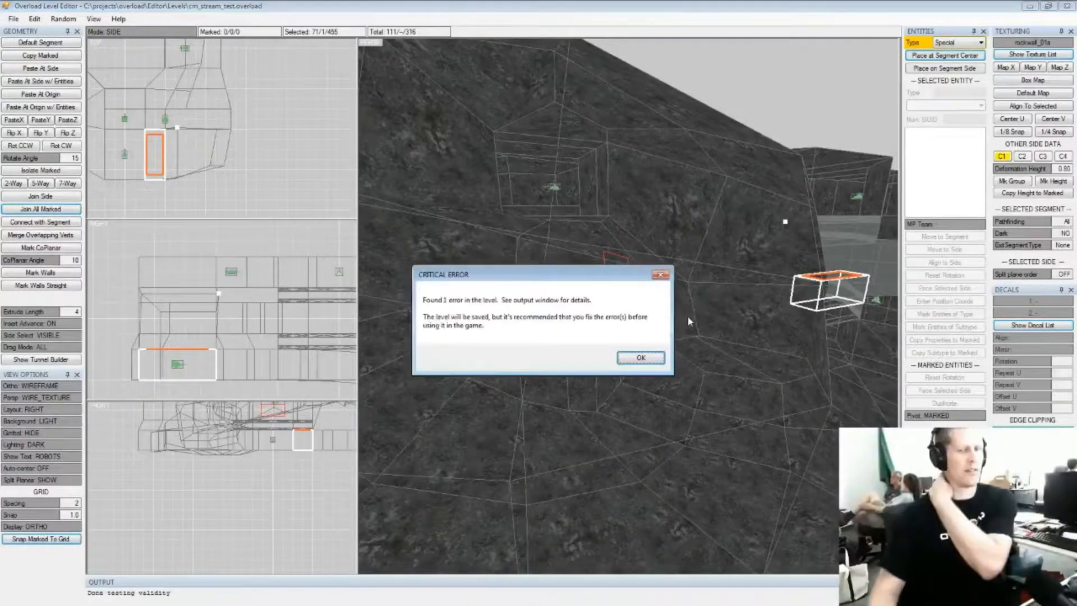
pyautogui.press('Return')
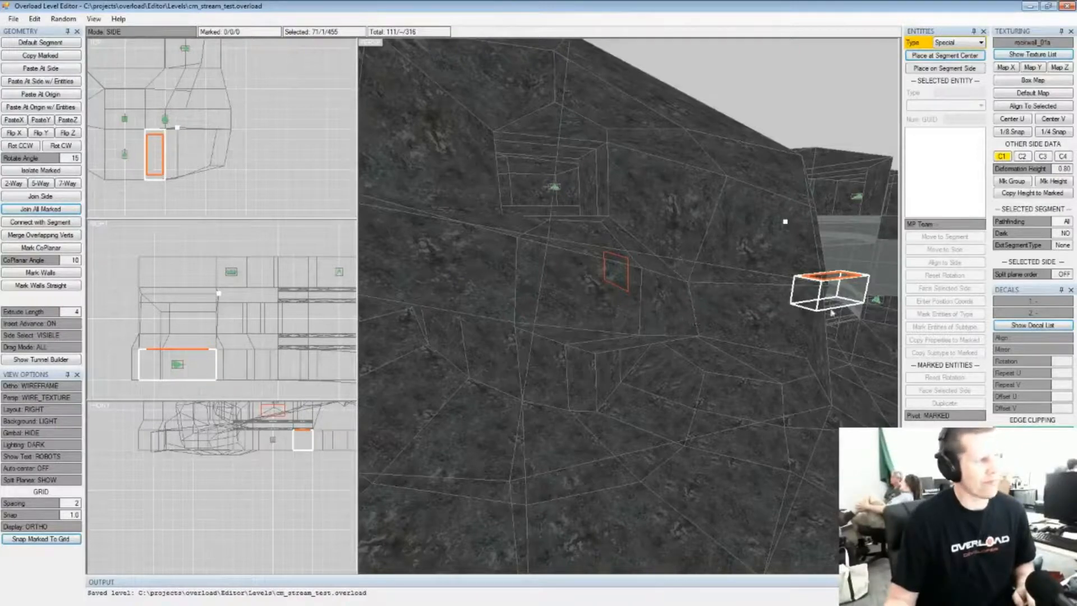
# Examine how the metal room's upper band meets the surrounding rock cave from several angles
pyautogui.moveTo(619, 293); pyautogui.dragTo(584, 325, button='right')
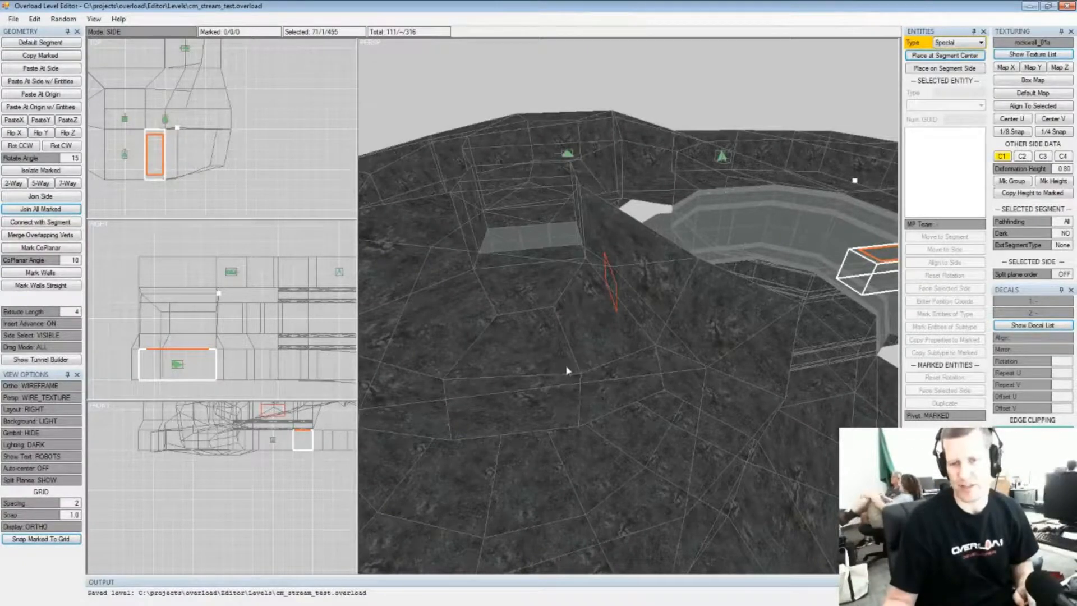
pyautogui.moveTo(683, 338); pyautogui.dragTo(647, 323, button='right')
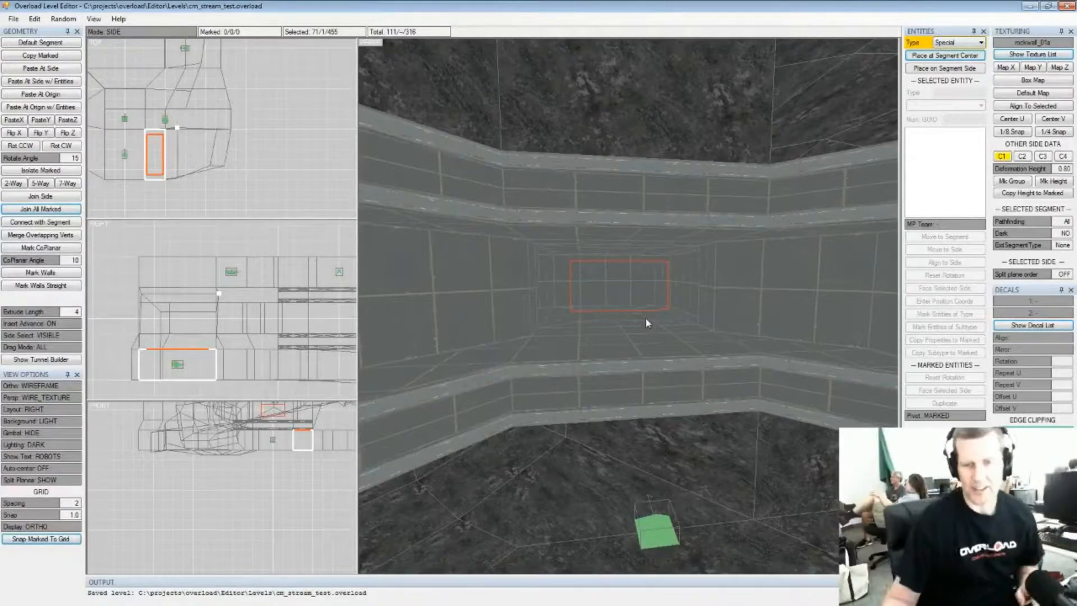
pyautogui.moveTo(621, 309); pyautogui.dragTo(599, 291, button='right')
pyautogui.moveTo(613, 284); pyautogui.dragTo(563, 264, button='middle')
pyautogui.scroll(3, 578, 317)
pyautogui.click(546, 253)
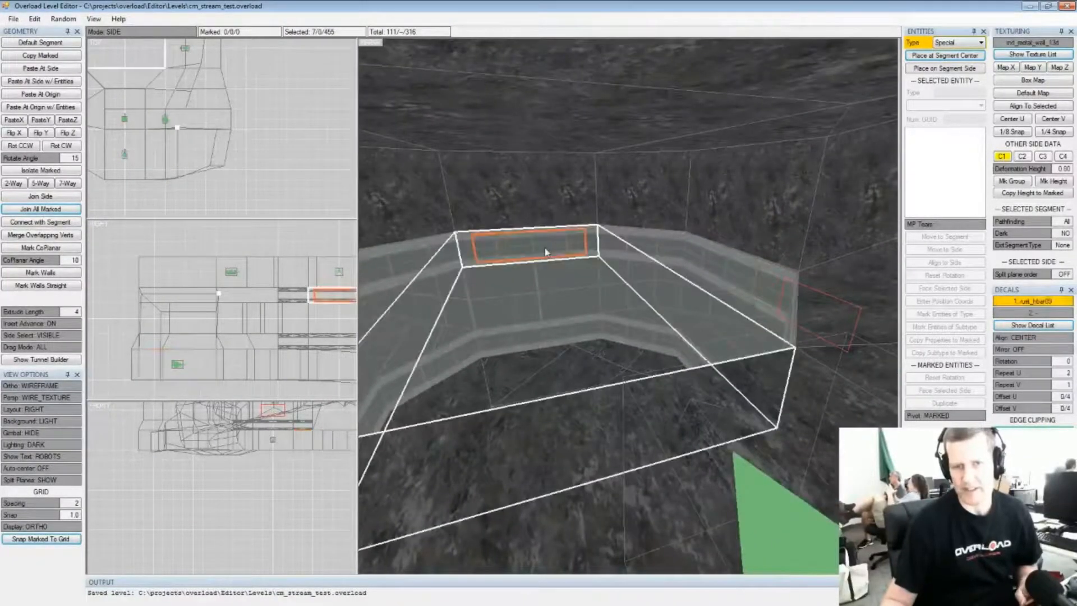
pyautogui.moveTo(813, 265); pyautogui.dragTo(776, 271, button='middle')
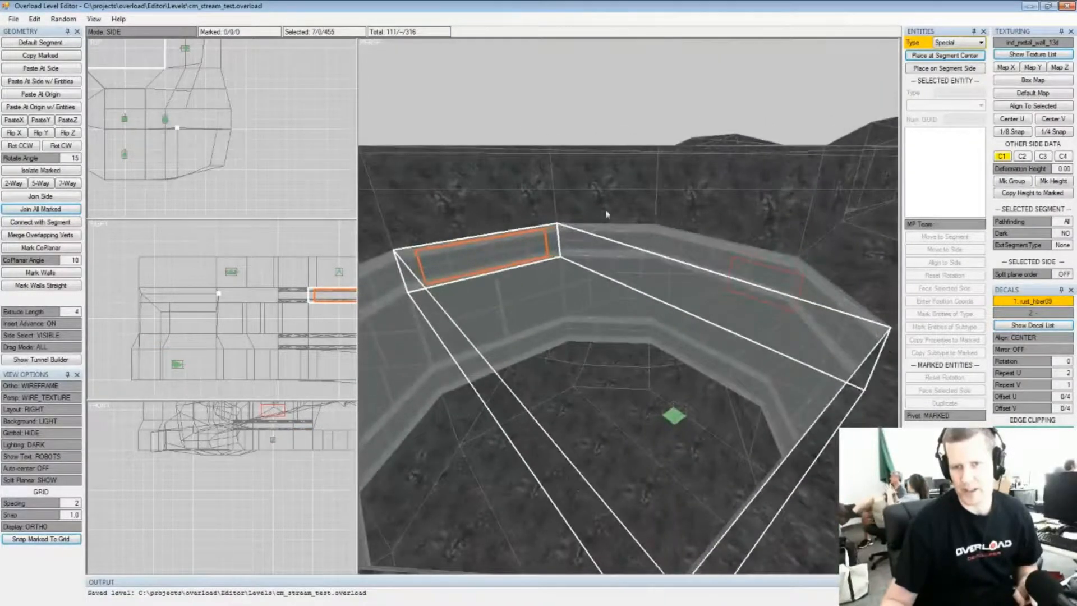
pyautogui.moveTo(708, 235); pyautogui.dragTo(717, 202, button='middle')
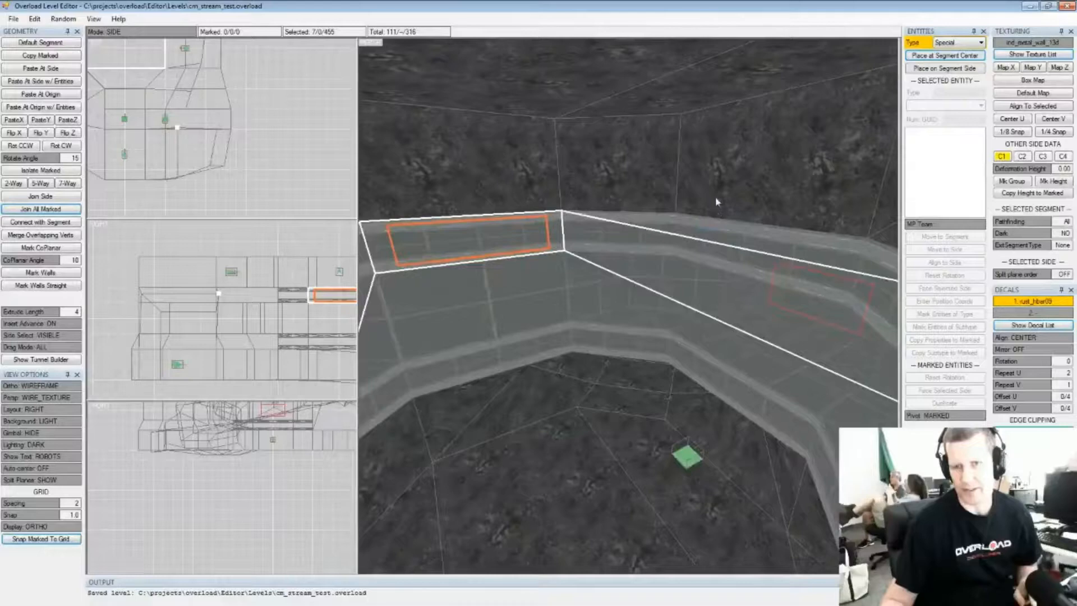
pyautogui.click(725, 251)
pyautogui.moveTo(724, 251); pyautogui.dragTo(667, 257, button='middle')
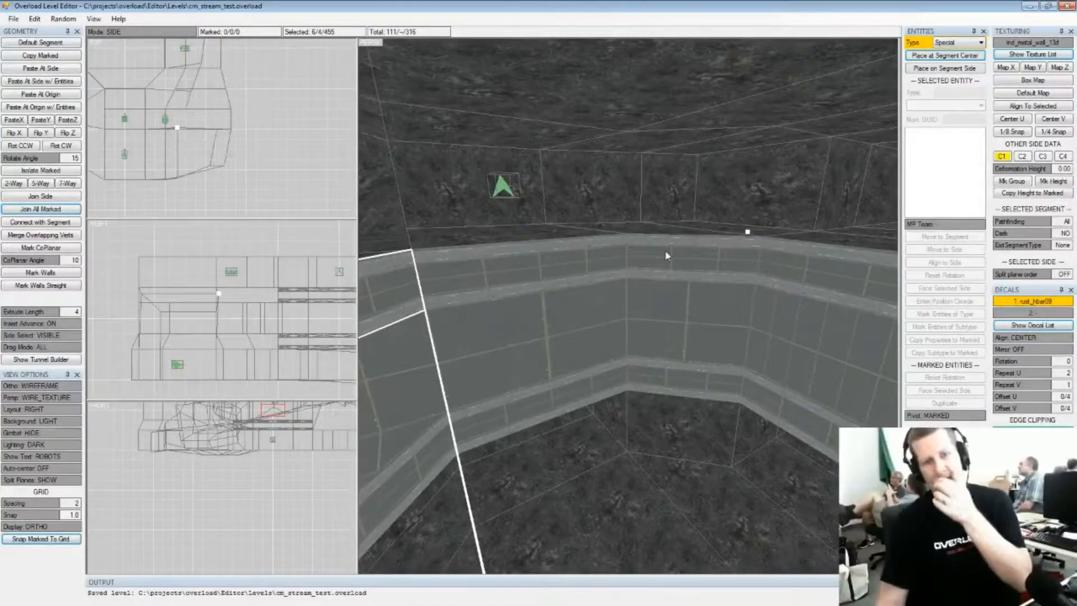
pyautogui.moveTo(608, 259); pyautogui.dragTo(666, 278, button='middle')
pyautogui.moveTo(741, 292); pyautogui.dragTo(691, 306, button='middle')
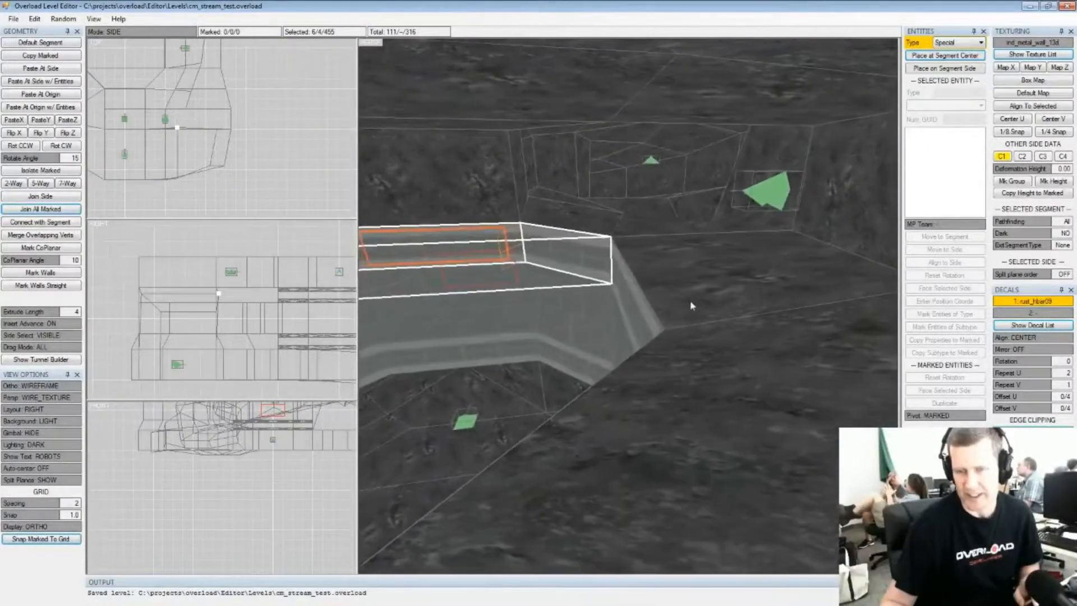
pyautogui.moveTo(669, 303); pyautogui.dragTo(680, 283, button='middle')
# Save the level and split the first upper rim segment of the metal room into two thinner layers through its ceiling side
pyautogui.press('s')
pyautogui.press('s')
pyautogui.press('s')
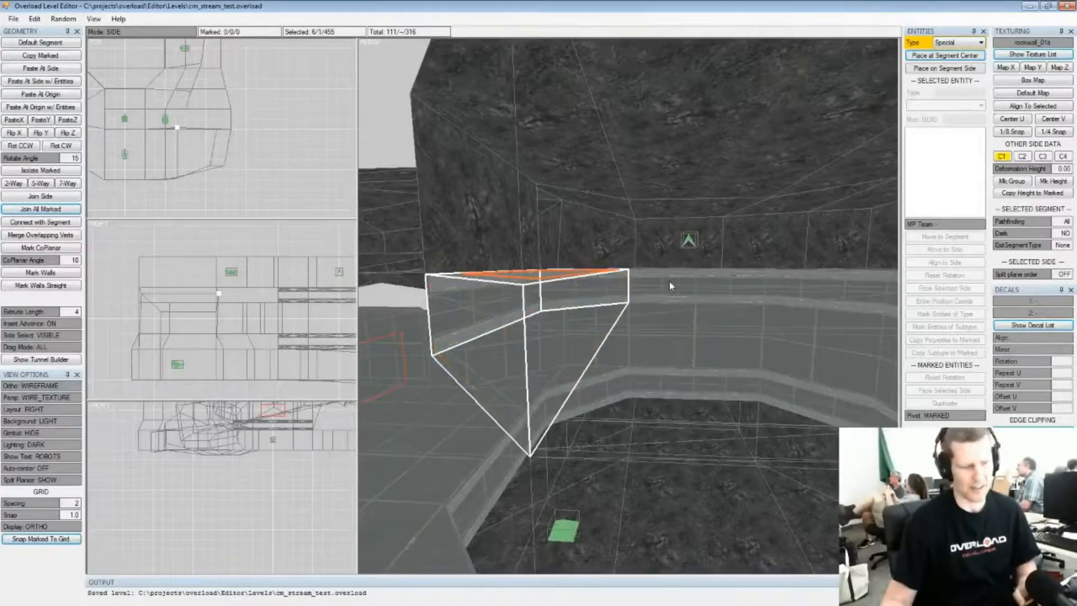
pyautogui.hotkey('ctrl', 's')
pyautogui.press('Return')
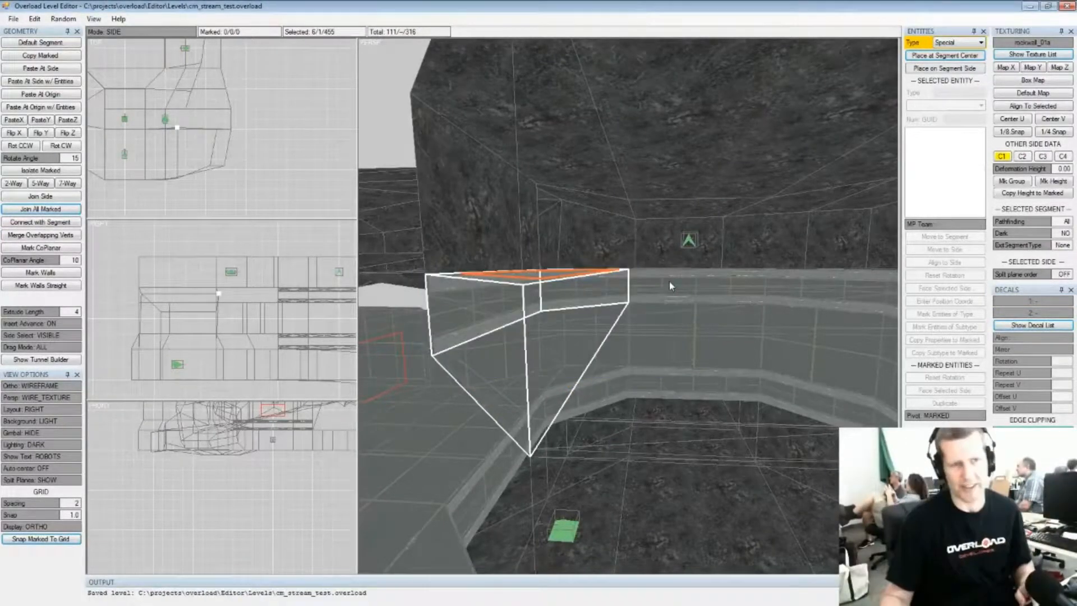
pyautogui.click(15, 185)
# Split the large middle segment of the upper rim into two thinner layers through its horizontal side
pyautogui.moveTo(640, 284)
pyautogui.mouseDown(button='middle')
pyautogui.moveTo(661, 272)
pyautogui.moveTo(631, 273)
pyautogui.mouseUp(button='middle')
pyautogui.click(678, 289)
pyautogui.press('s')
pyautogui.press('s')
pyautogui.press('s')
pyautogui.press('s')
pyautogui.press('s')
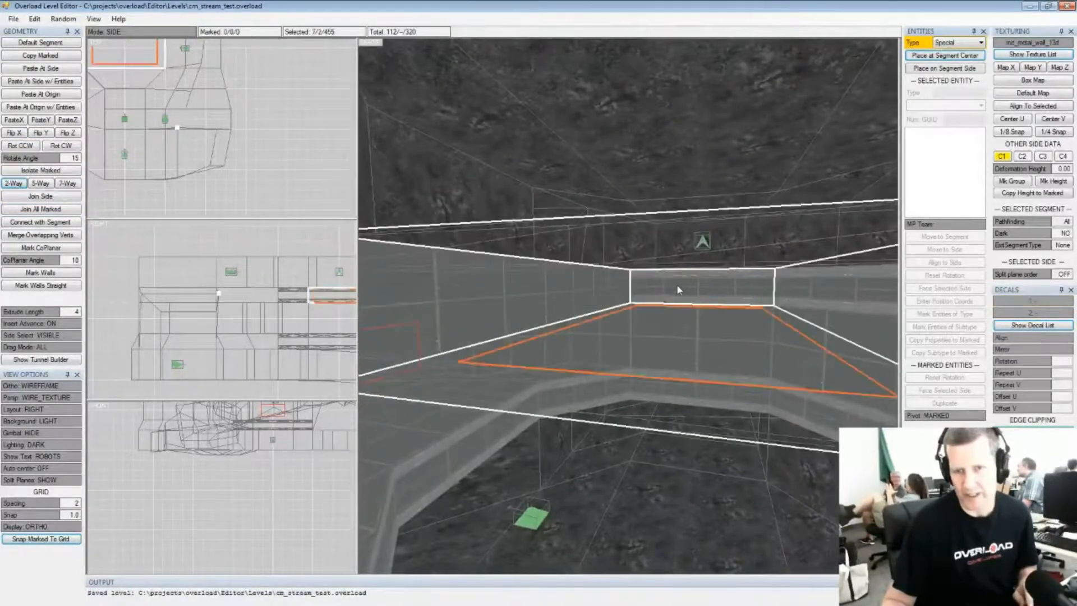
pyautogui.click(16, 185)
# Split the remaining end segment of the upper rim into two thinner layers through its ceiling side
pyautogui.moveTo(630, 254); pyautogui.dragTo(574, 271, button='middle')
pyautogui.click(693, 296)
pyautogui.press('s')
pyautogui.press('s')
pyautogui.press('s')
pyautogui.press('s')
pyautogui.press('s')
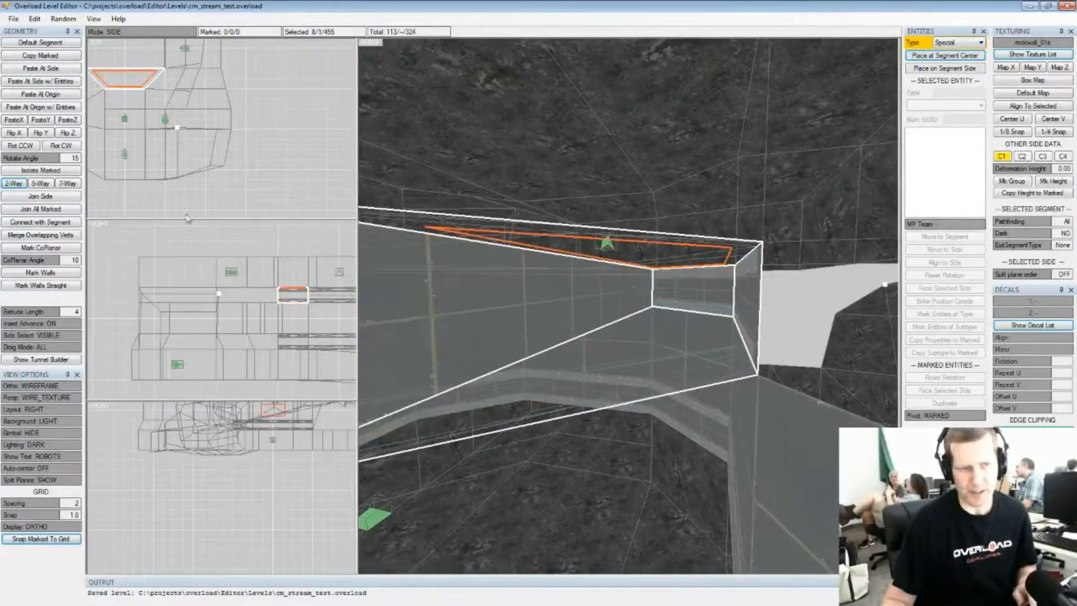
pyautogui.click(13, 183)
# Mark all sides around the split upper rim and join the matching pairs
pyautogui.moveTo(640, 275)
pyautogui.mouseDown(button='middle')
pyautogui.moveTo(736, 283)
pyautogui.moveTo(698, 308)
pyautogui.moveTo(646, 292)
pyautogui.mouseUp(button='middle')
pyautogui.moveTo(517, 231); pyautogui.dragTo(840, 337)
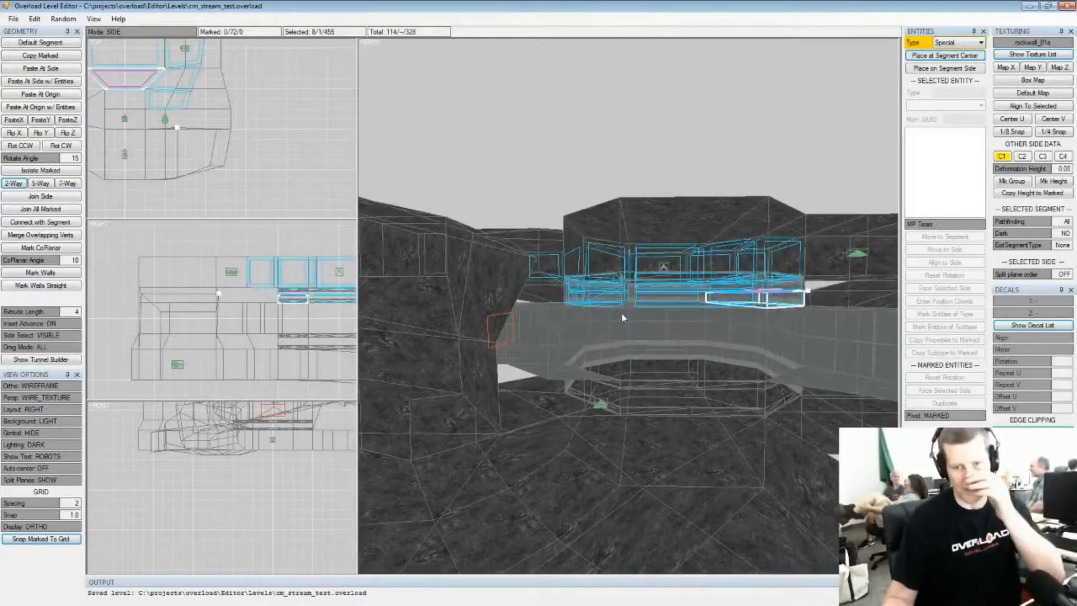
pyautogui.click(32, 210)
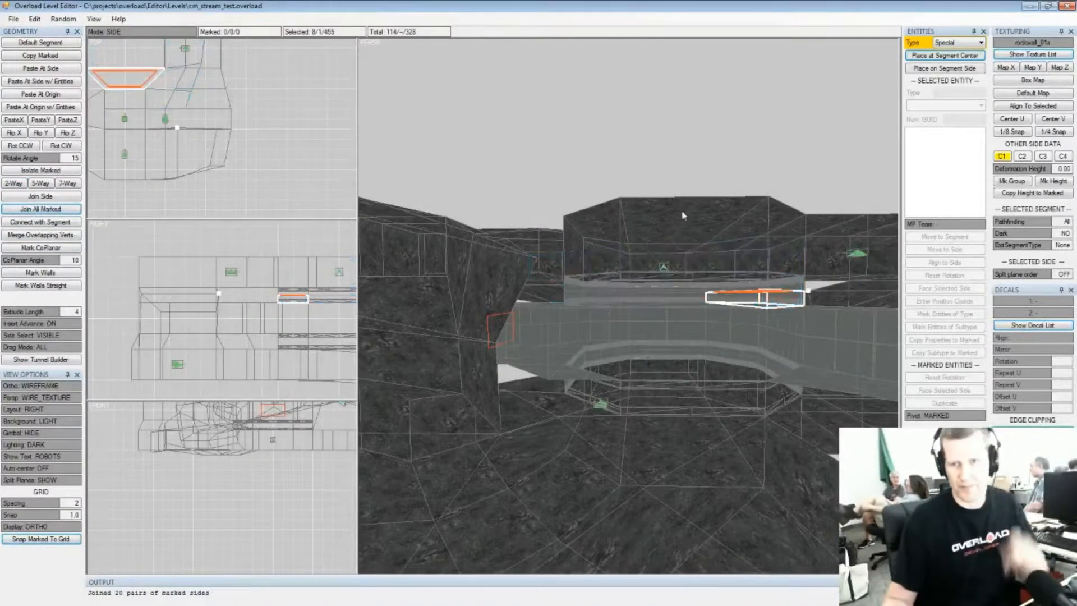
# Inspect the individual sides of the newly layered upper rim from inside the metal room
pyautogui.scroll(3, 735, 277)
pyautogui.moveTo(735, 267); pyautogui.dragTo(672, 252, button='middle')
pyautogui.scroll(2, 698, 288)
pyautogui.click(739, 252)
pyautogui.click(750, 230)
pyautogui.click(748, 250)
pyautogui.click(745, 233)
pyautogui.click(656, 236)
pyautogui.click(649, 254)
pyautogui.moveTo(626, 327); pyautogui.dragTo(644, 285, button='middle')
pyautogui.scroll(-2, 644, 284)
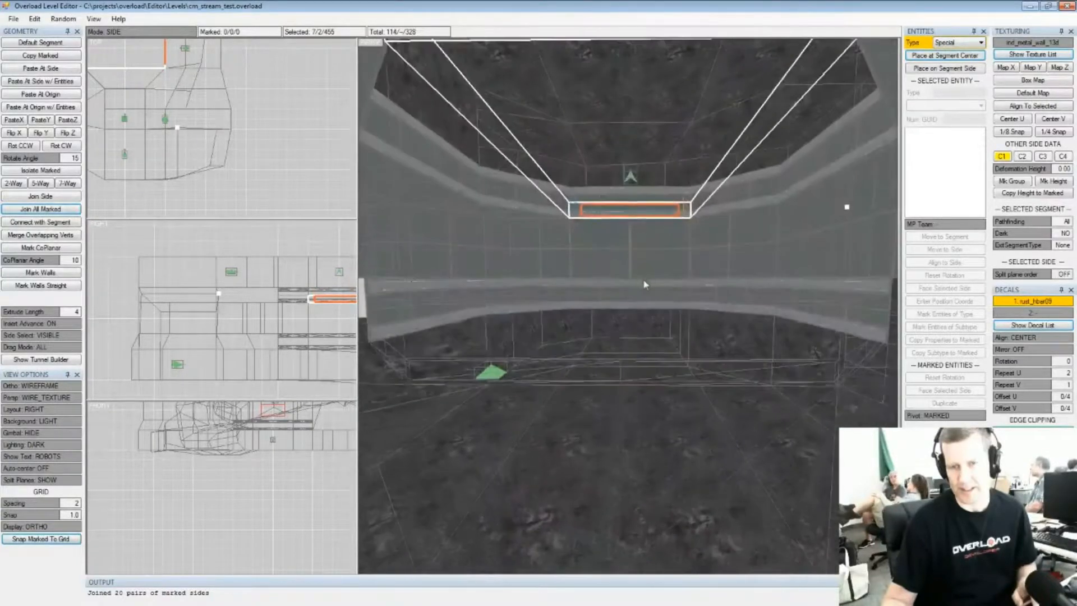
# Split the large middle segment of the metal room's lower rim into two thinner layers through its floor side
pyautogui.scroll(1, 645, 284)
pyautogui.click(630, 308)
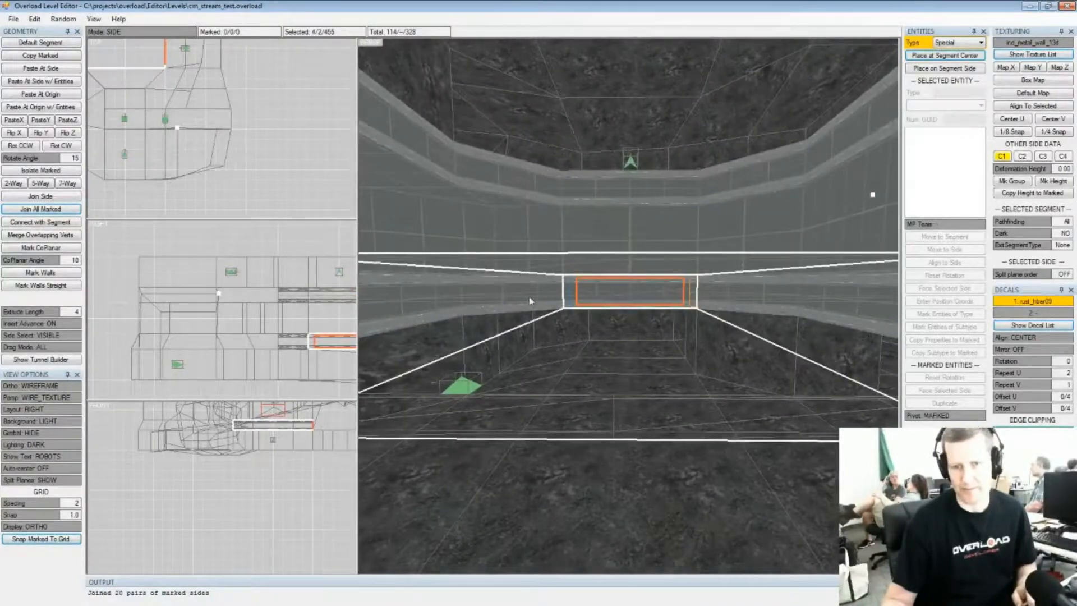
pyautogui.press('space')
pyautogui.press('s')
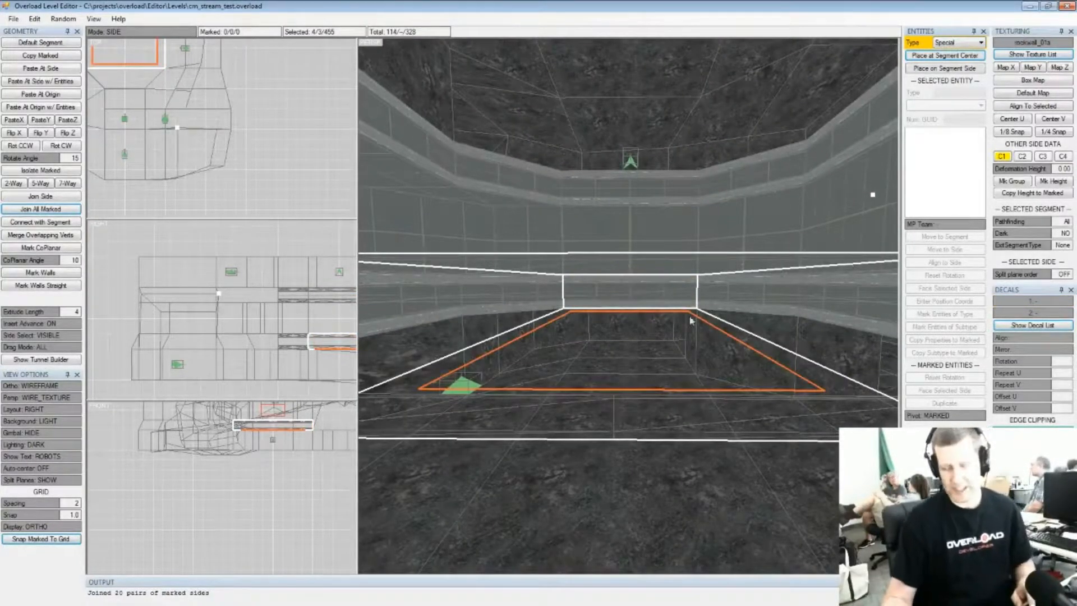
pyautogui.click(16, 185)
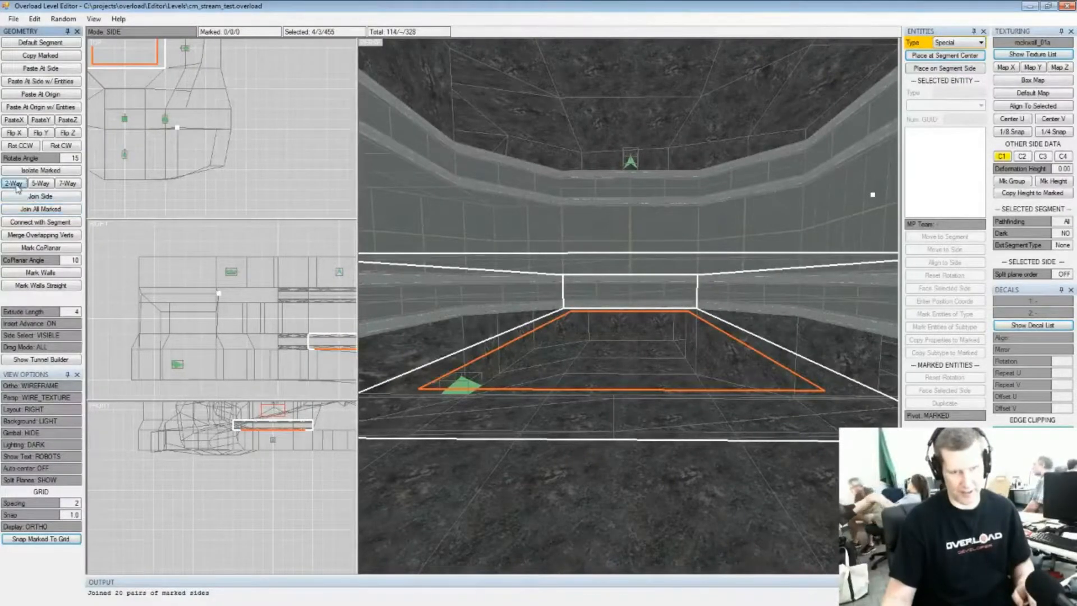
# Split the adjacent end segment of the lower rim into two thinner layers through its floor side
pyautogui.moveTo(463, 301); pyautogui.dragTo(503, 311, button='middle')
pyautogui.click(502, 311)
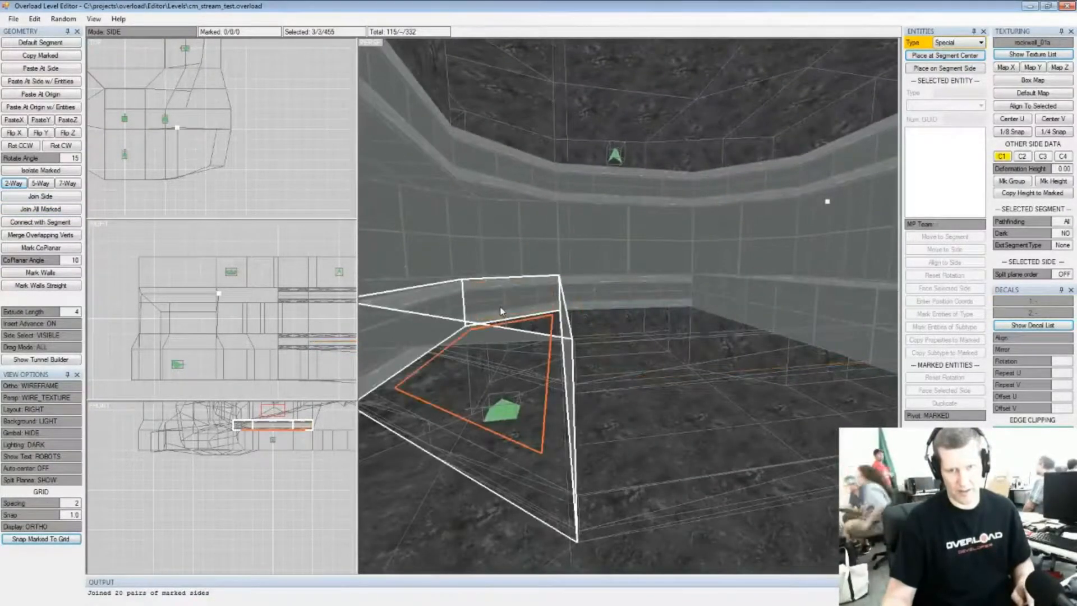
pyautogui.press('s')
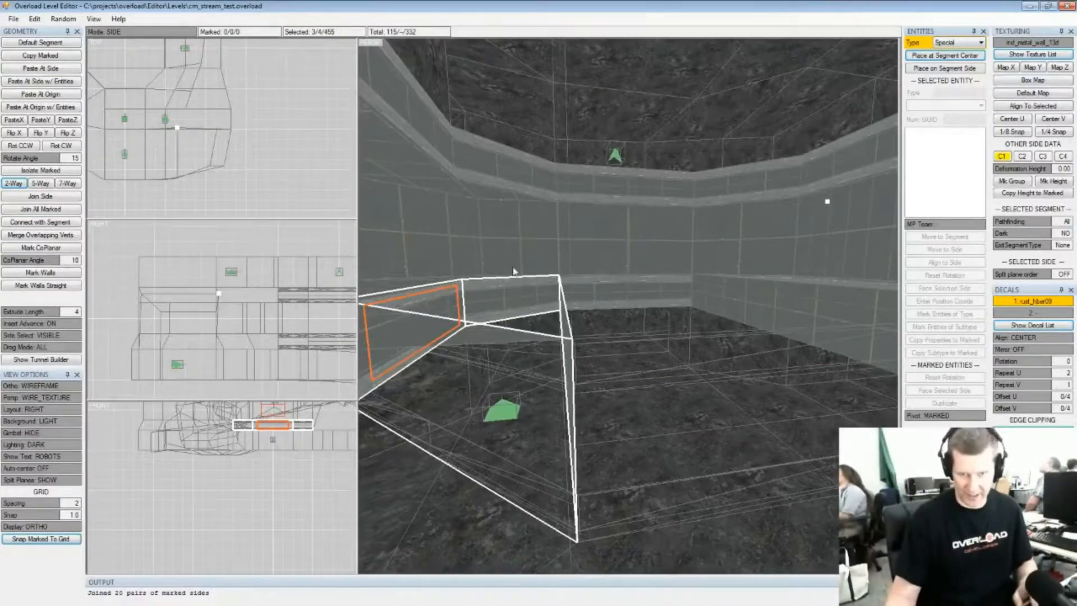
pyautogui.press('s')
pyautogui.press('s')
pyautogui.press('s')
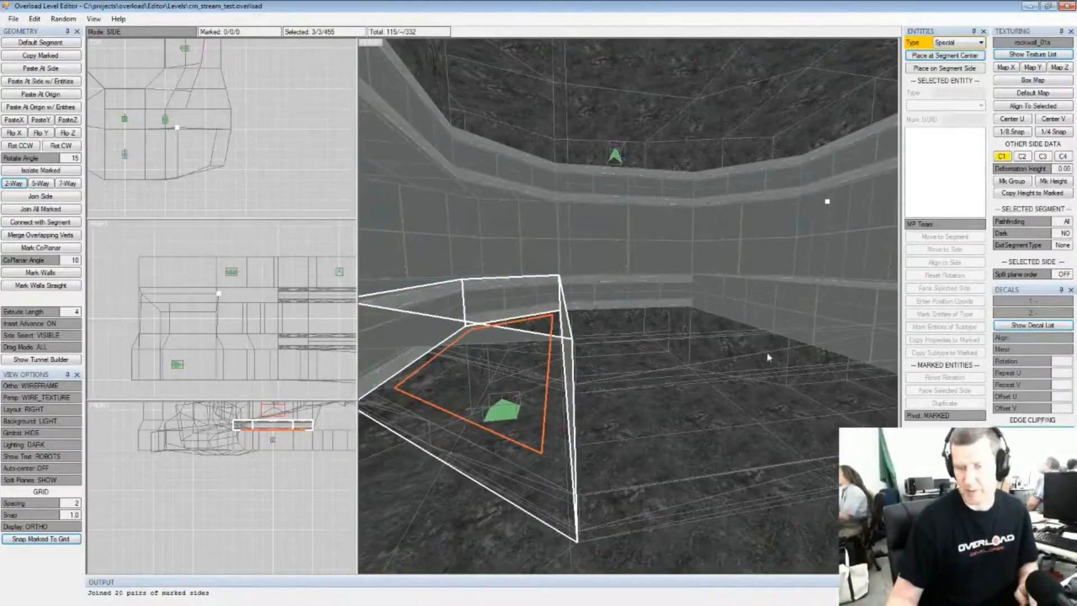
pyautogui.click(13, 183)
# Split the opposite end segment of the lower rim into two thinner layers through its floor side
pyautogui.moveTo(592, 240); pyautogui.dragTo(725, 270, button='right')
pyautogui.click(705, 292)
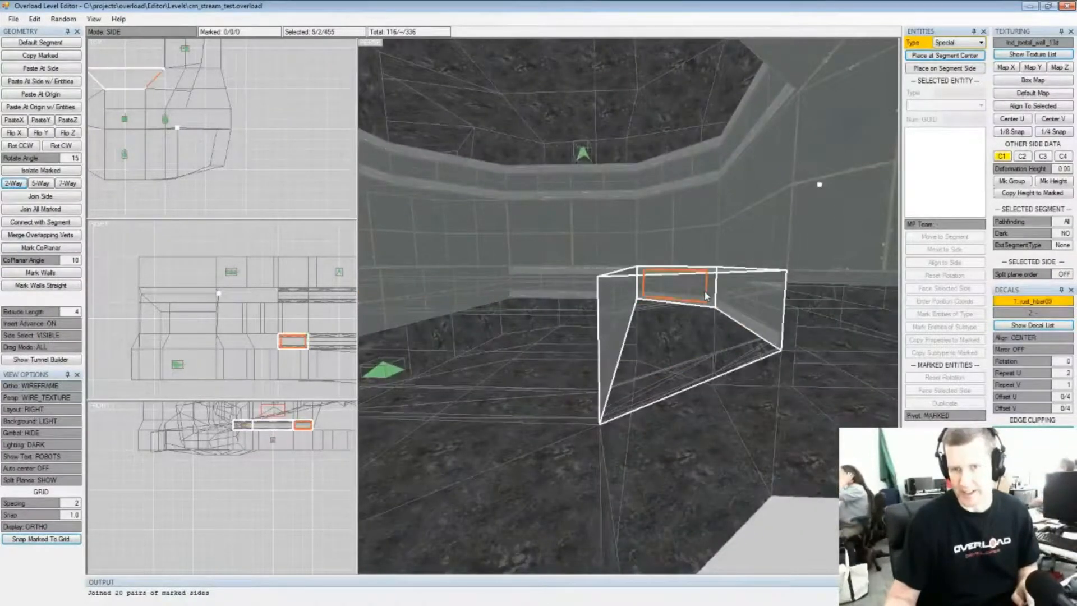
pyautogui.click(13, 183)
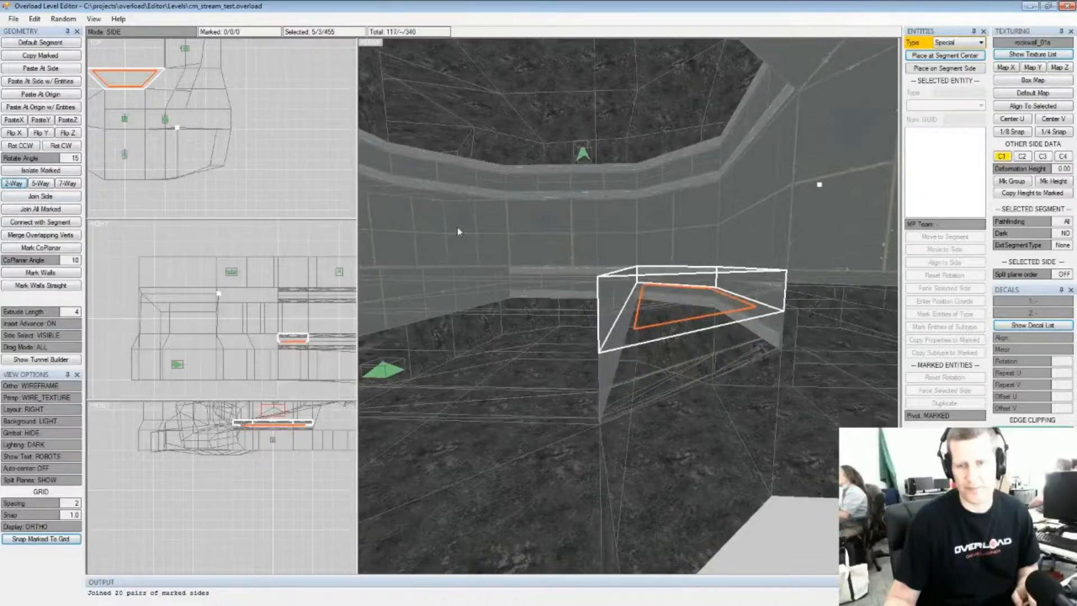
# Mark all sides around the split lower rim and join the matching pairs
pyautogui.moveTo(646, 257); pyautogui.dragTo(625, 266, button='right')
pyautogui.moveTo(447, 237); pyautogui.dragTo(830, 334)
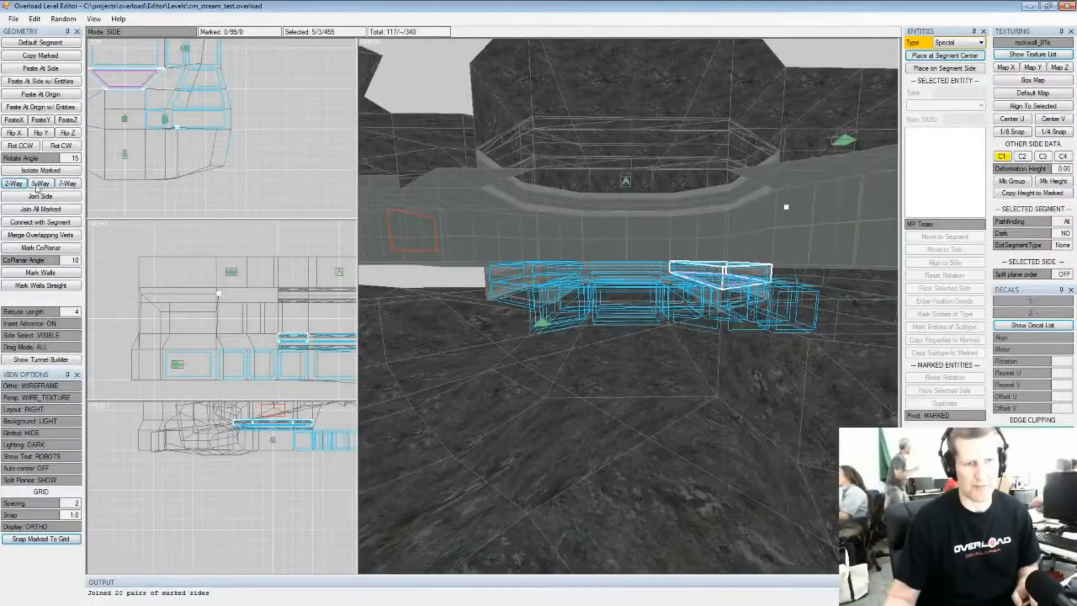
pyautogui.click(33, 206)
# Mark the outermost wall strips of both rims, apply the rockwall_01a texture and hide their rust_hbar09 decals
pyautogui.moveTo(657, 305); pyautogui.dragTo(623, 273, button='right')
pyautogui.click(637, 277)
pyautogui.click(637, 276)
pyautogui.hotkey('shift', 'c')
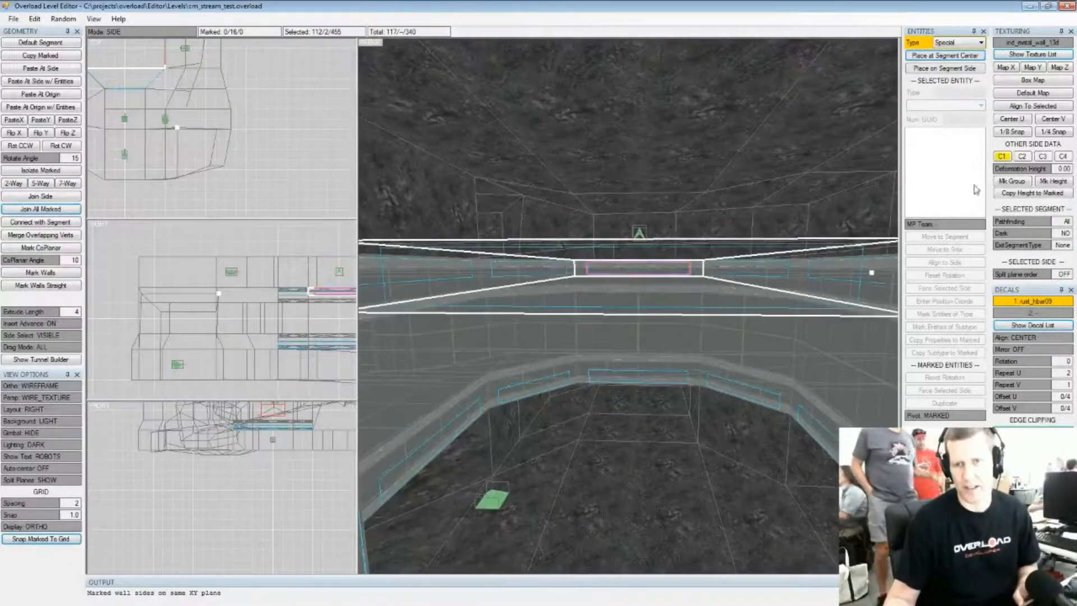
pyautogui.press('t')
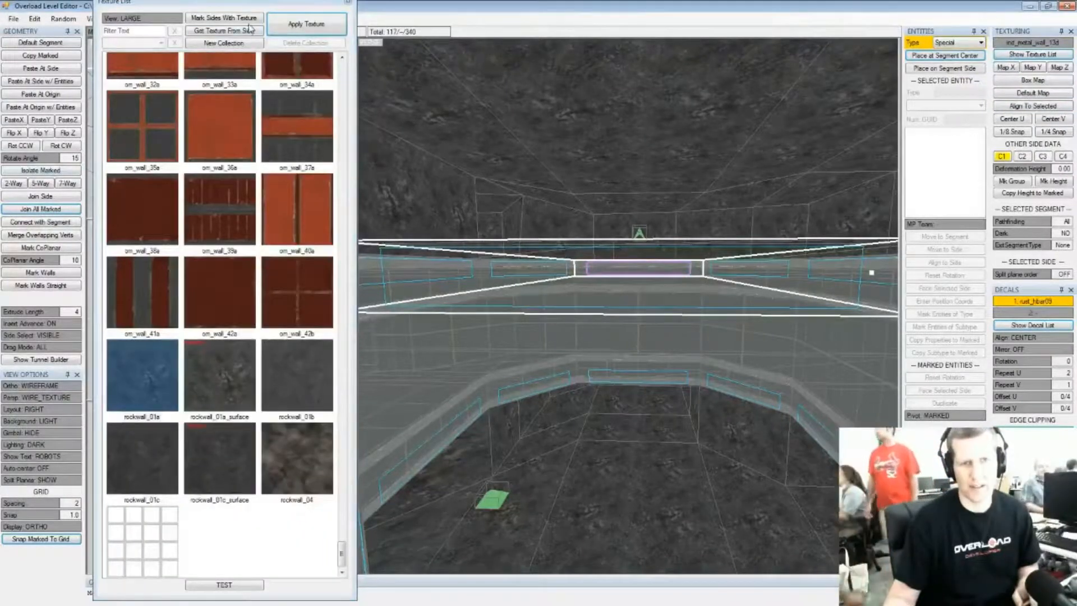
pyautogui.click(327, 15)
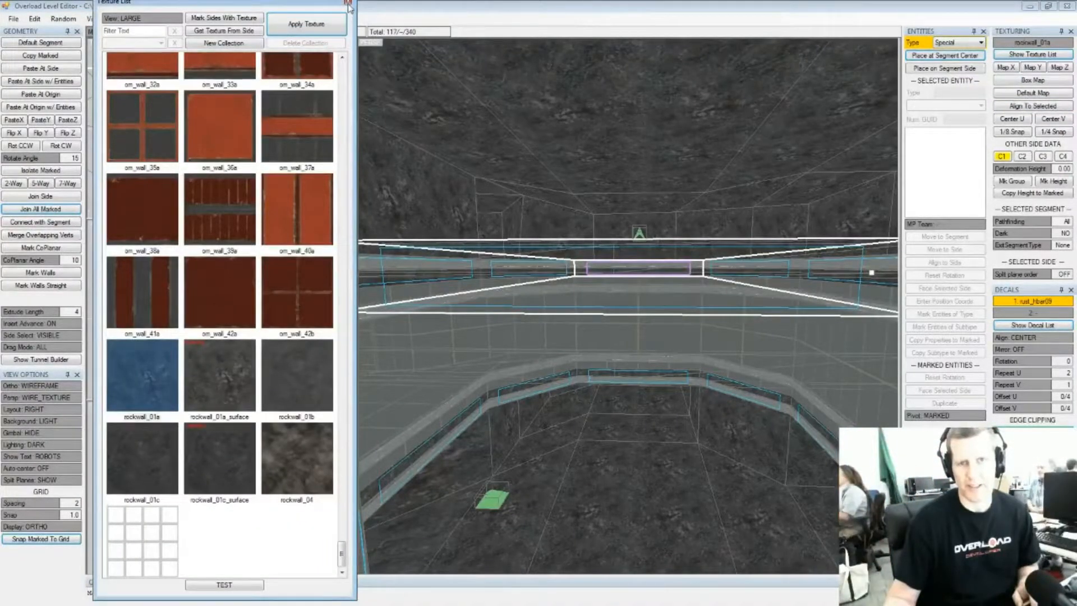
pyautogui.click(348, 3)
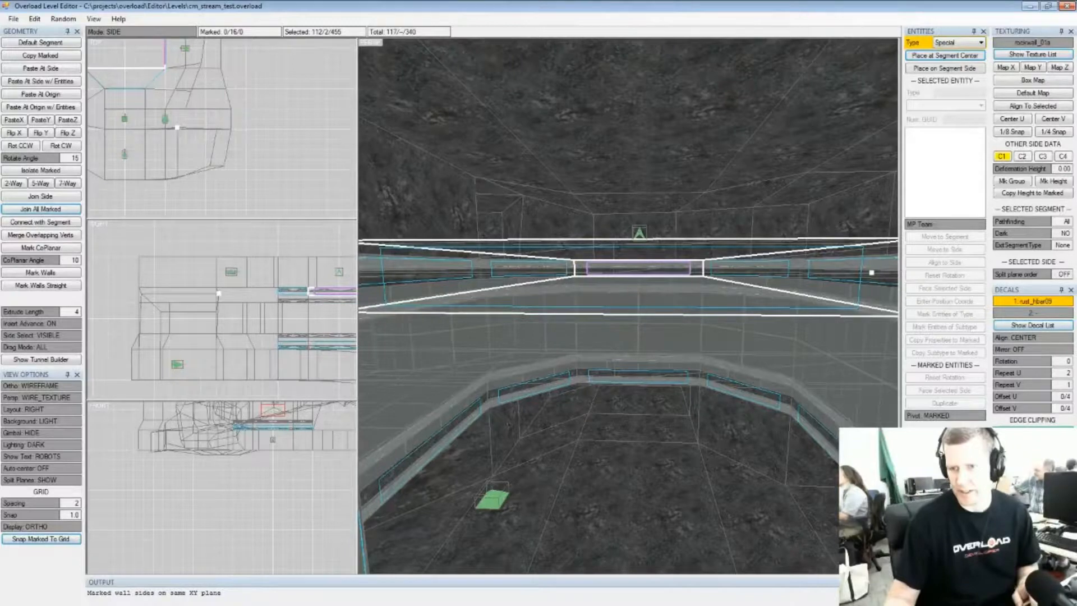
pyautogui.press('h')
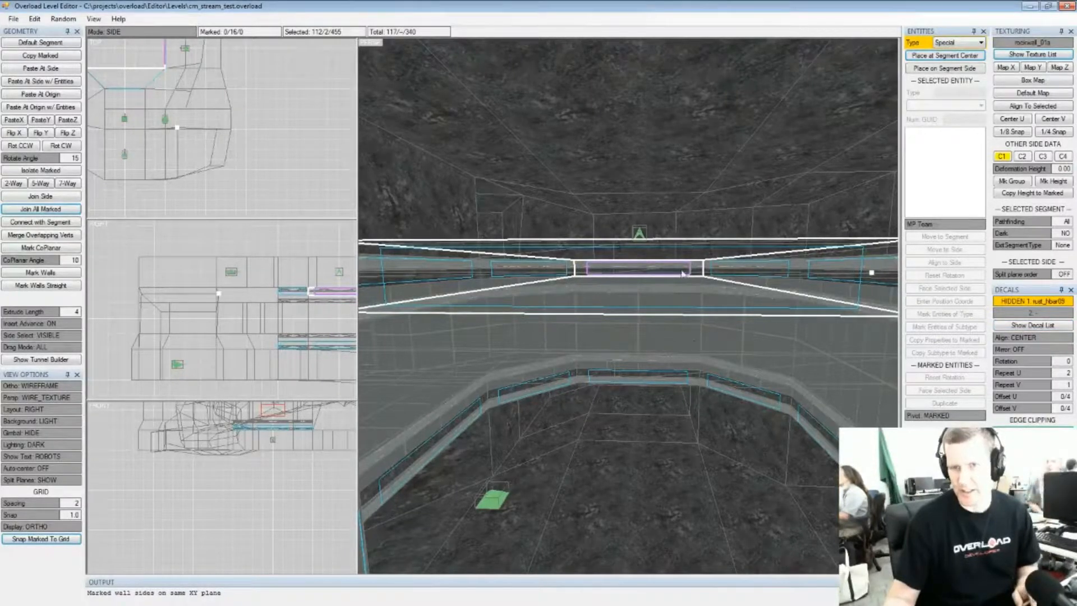
# Mark the ind_metal_wall_13d wall strips all around the inner layer of the upper rim
pyautogui.click(648, 290)
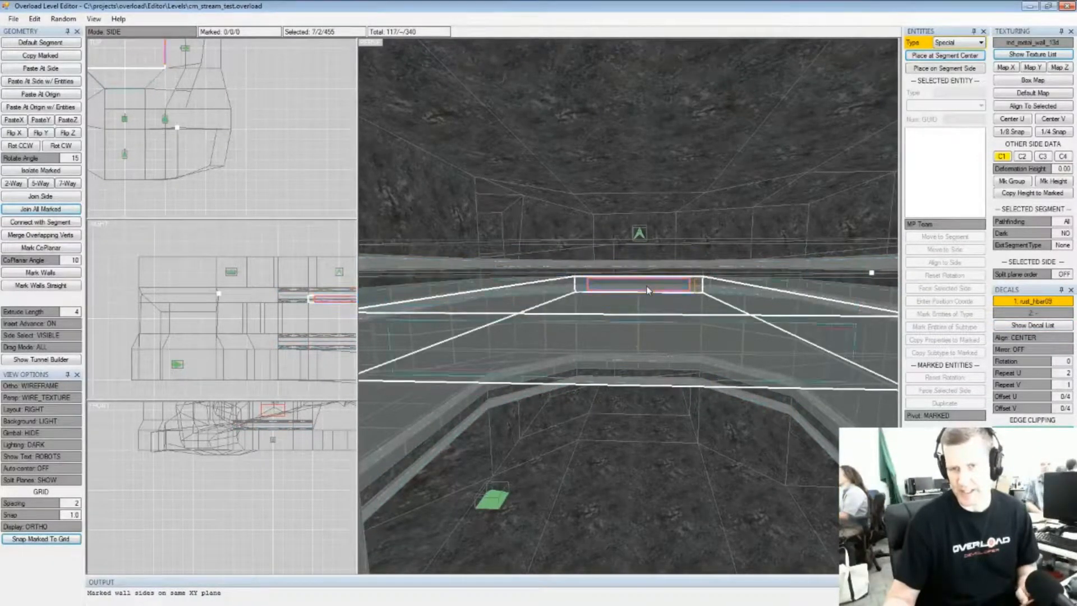
pyautogui.click(633, 371)
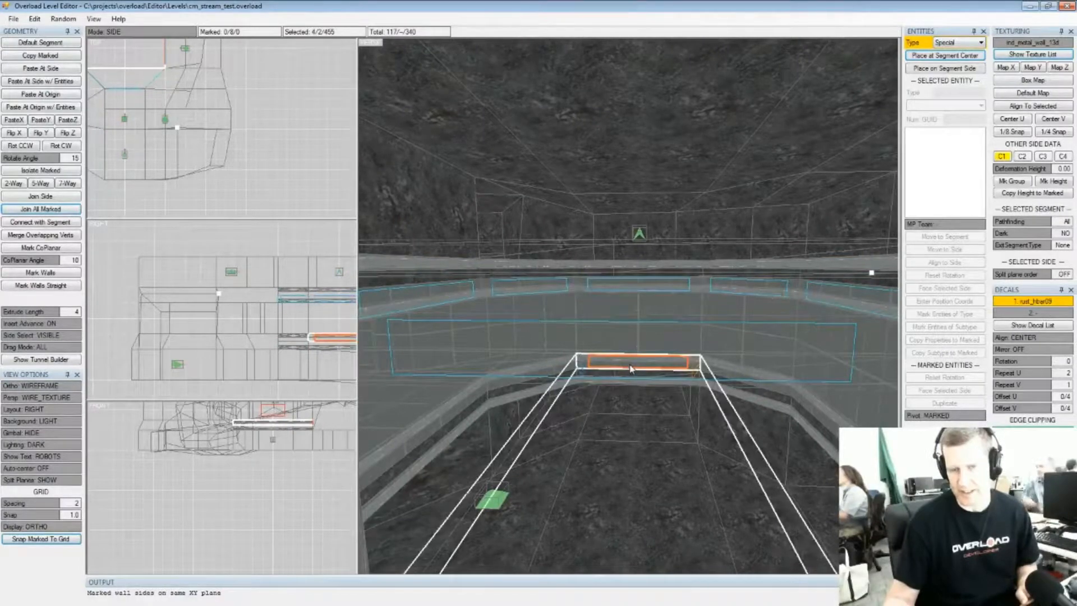
pyautogui.hotkey('shift', 'w')
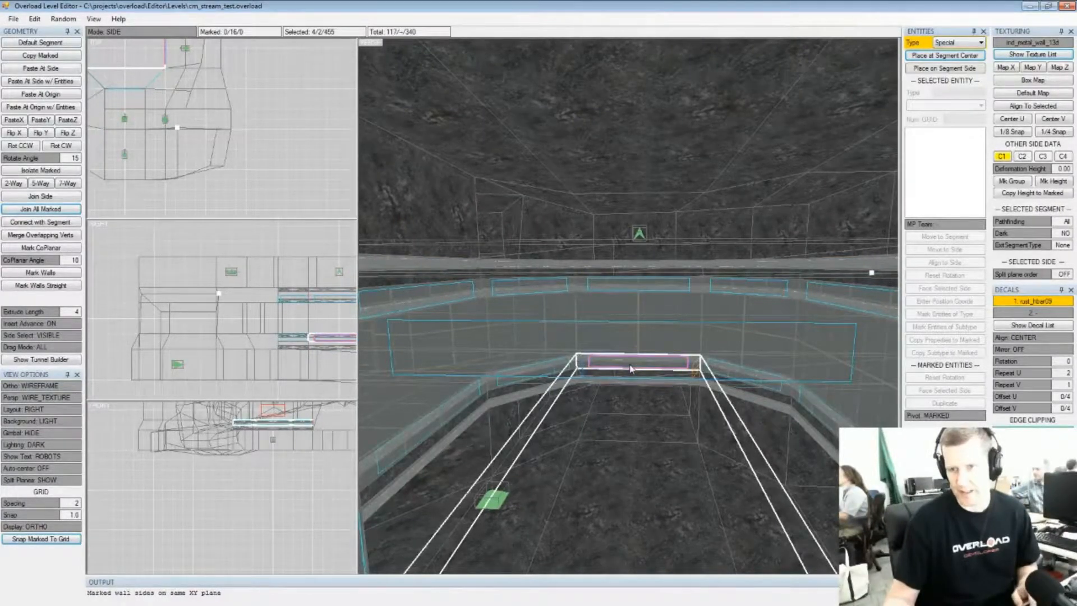
pyautogui.click(636, 386)
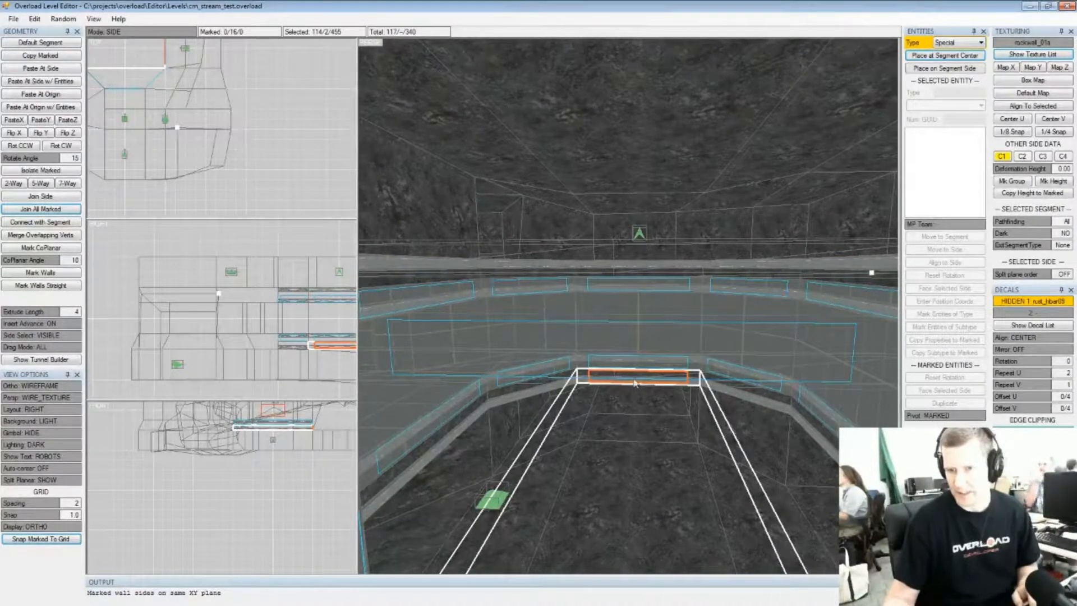
pyautogui.click(631, 368)
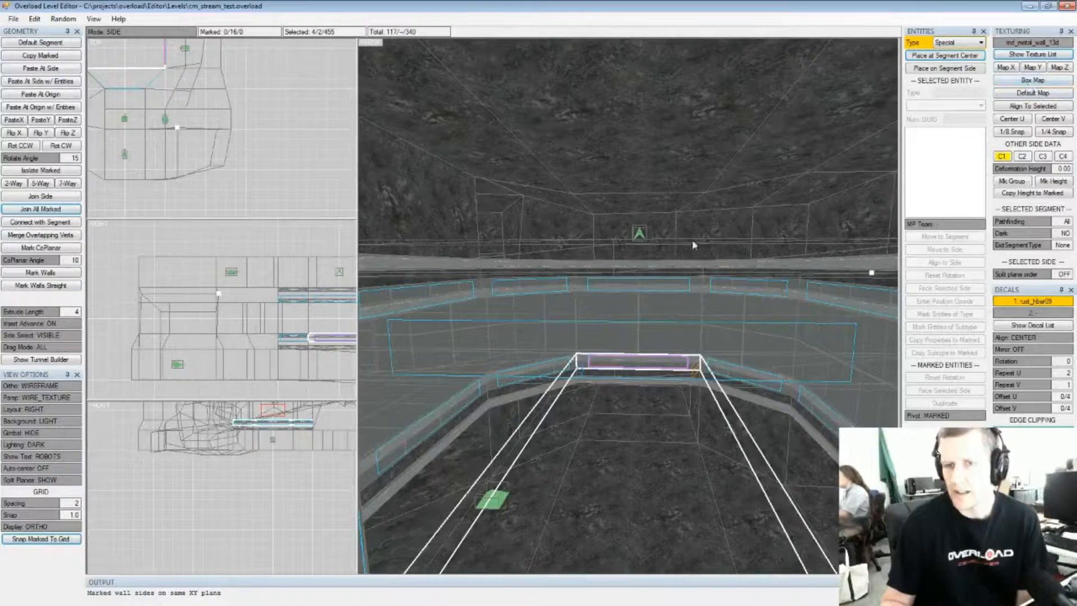
pyautogui.click(634, 285)
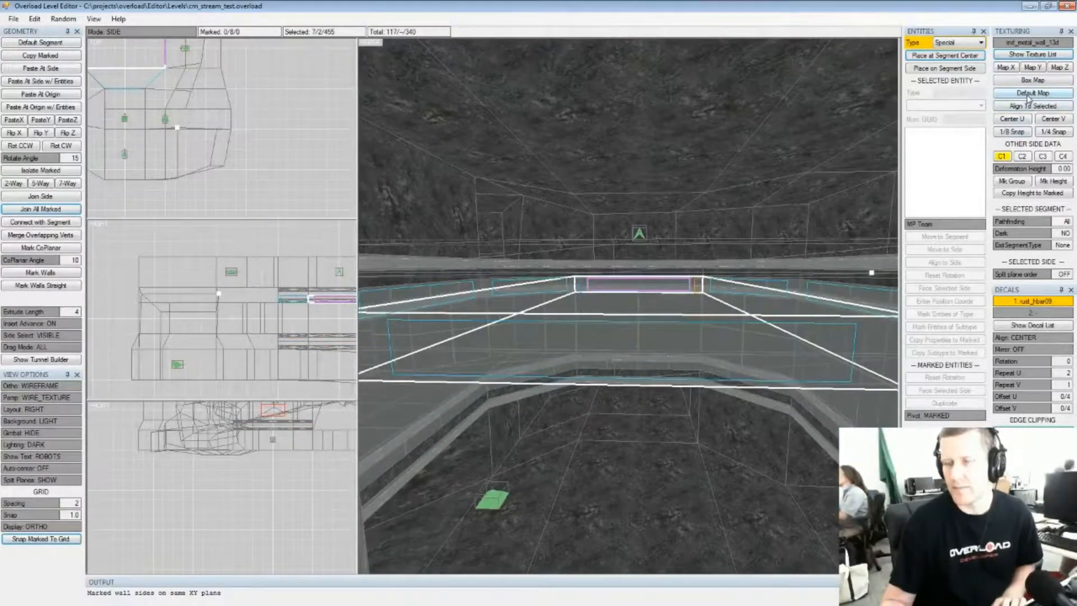
# Find the rust_edge10a decal in the geometry decal list and apply it as decal 1 to the marked upper rim strips
pyautogui.click(1018, 326)
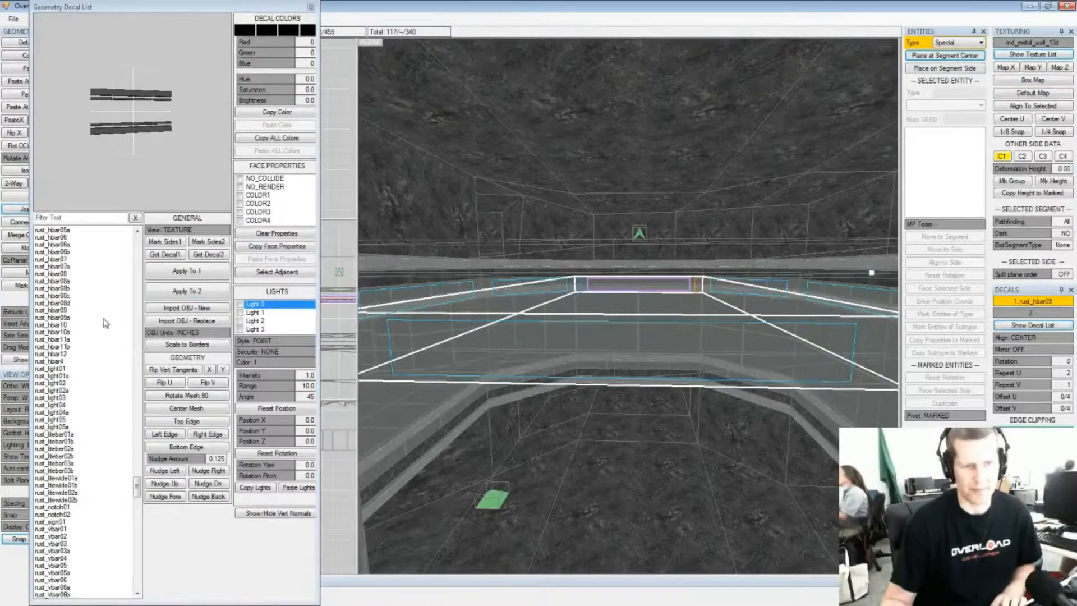
pyautogui.moveTo(138, 486); pyautogui.dragTo(137, 456)
pyautogui.click(79, 362)
pyautogui.press('Up')
pyautogui.press('Up')
pyautogui.press('Up')
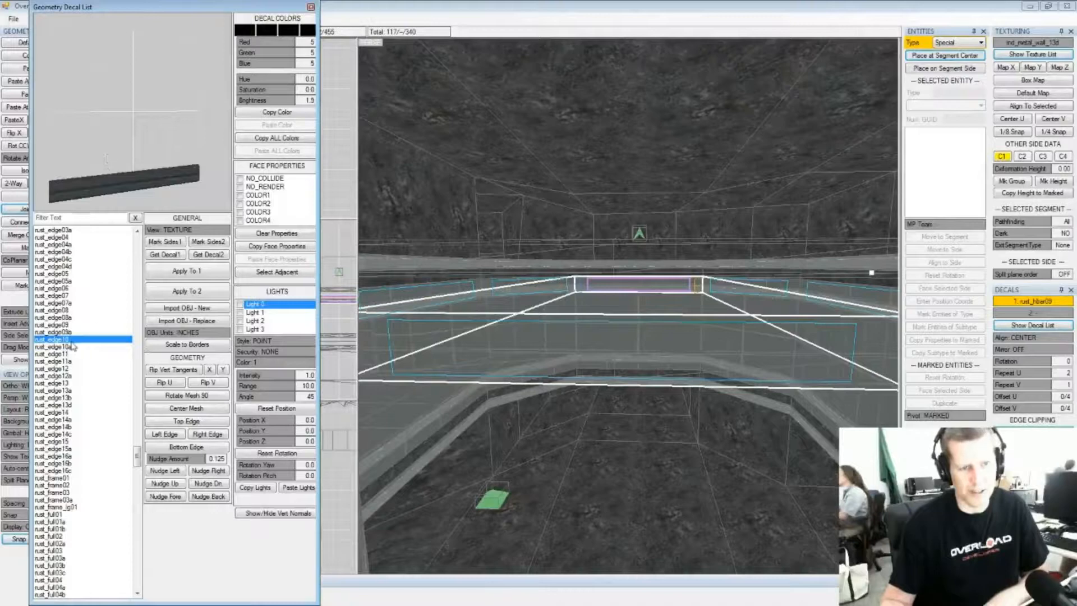
pyautogui.press('Down')
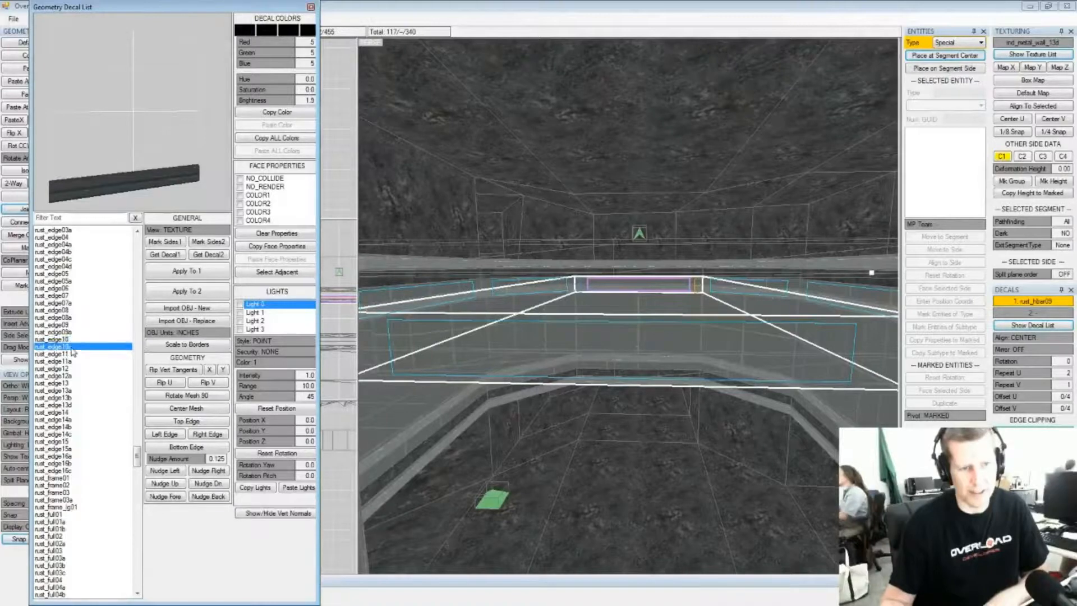
pyautogui.click(187, 271)
# Set the alignment of decal 1 on the marked upper rim strips to EDGE_UP
pyautogui.scroll(3, 645, 309)
pyautogui.moveTo(644, 308); pyautogui.dragTo(590, 296, button='right')
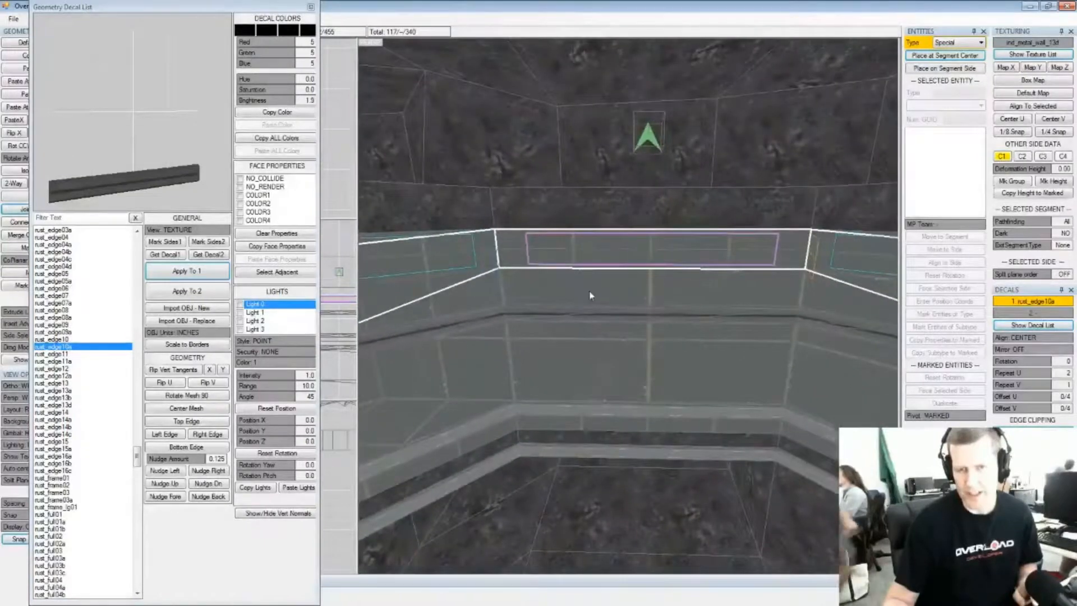
pyautogui.click(638, 308)
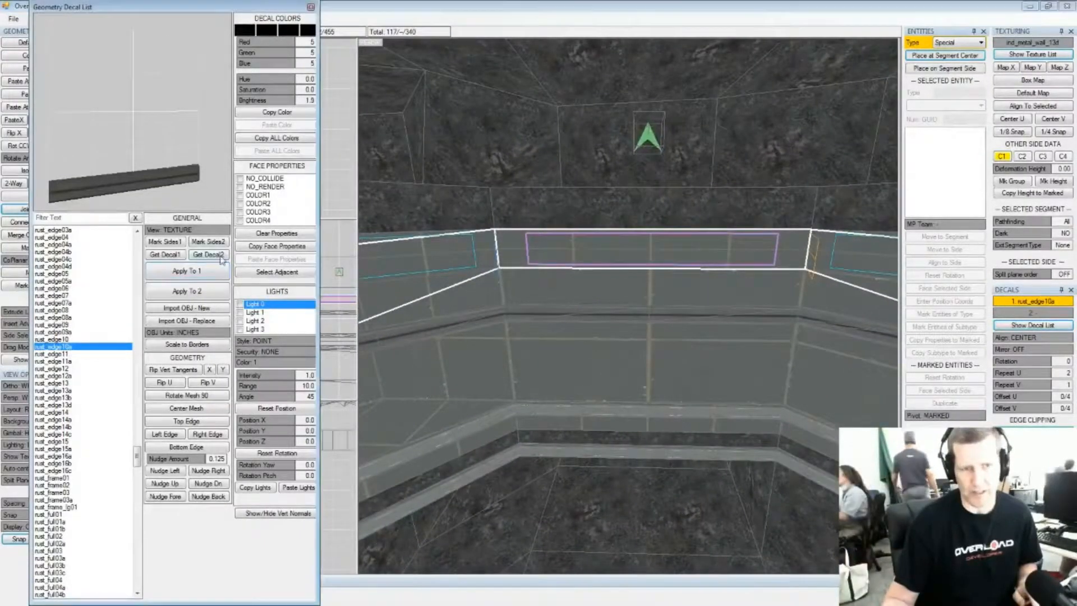
pyautogui.click(1041, 340)
pyautogui.click(1042, 340)
pyautogui.click(1041, 340)
pyautogui.click(1041, 340)
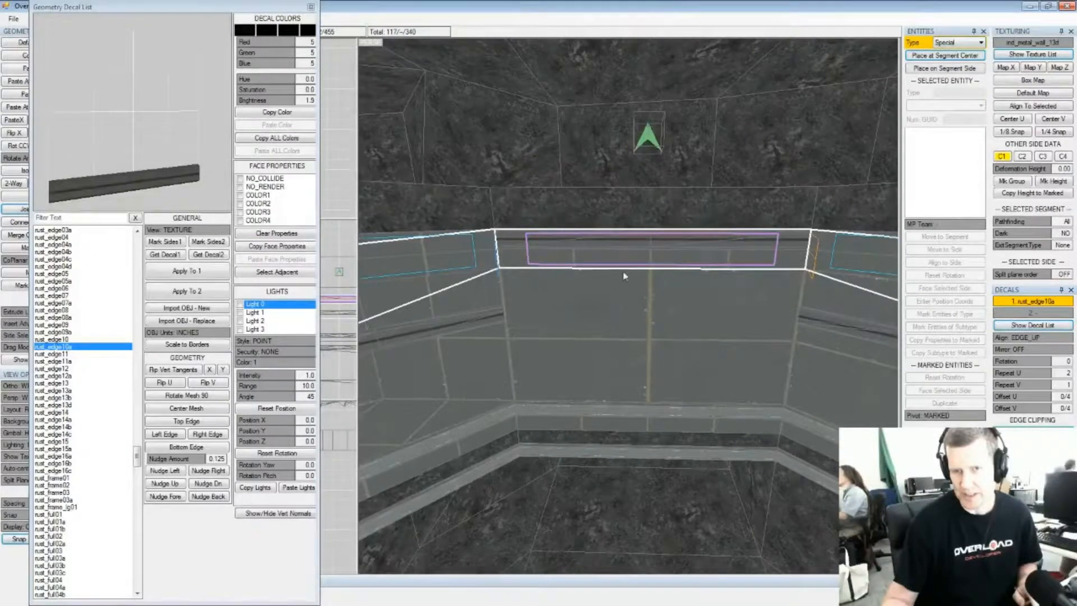
# Mark the lower rim's metal wall strips, apply rust_edge10a as their decal 1 and align it to EDGE_DOWN
pyautogui.moveTo(625, 275); pyautogui.dragTo(688, 254, button='right')
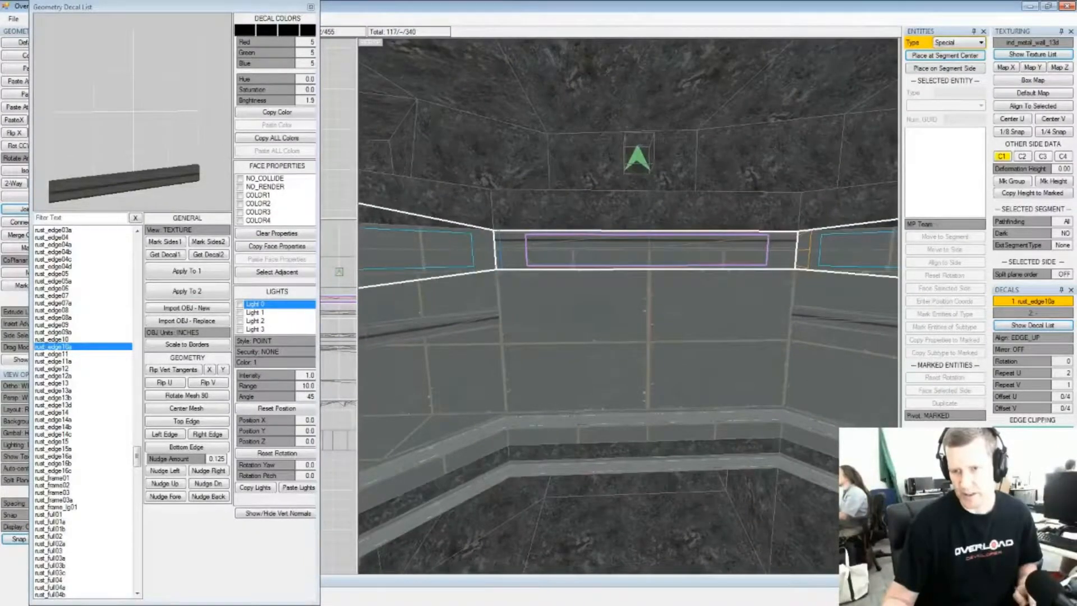
pyautogui.moveTo(652, 291); pyautogui.dragTo(625, 288, button='right')
pyautogui.moveTo(615, 356); pyautogui.dragTo(607, 346, button='right')
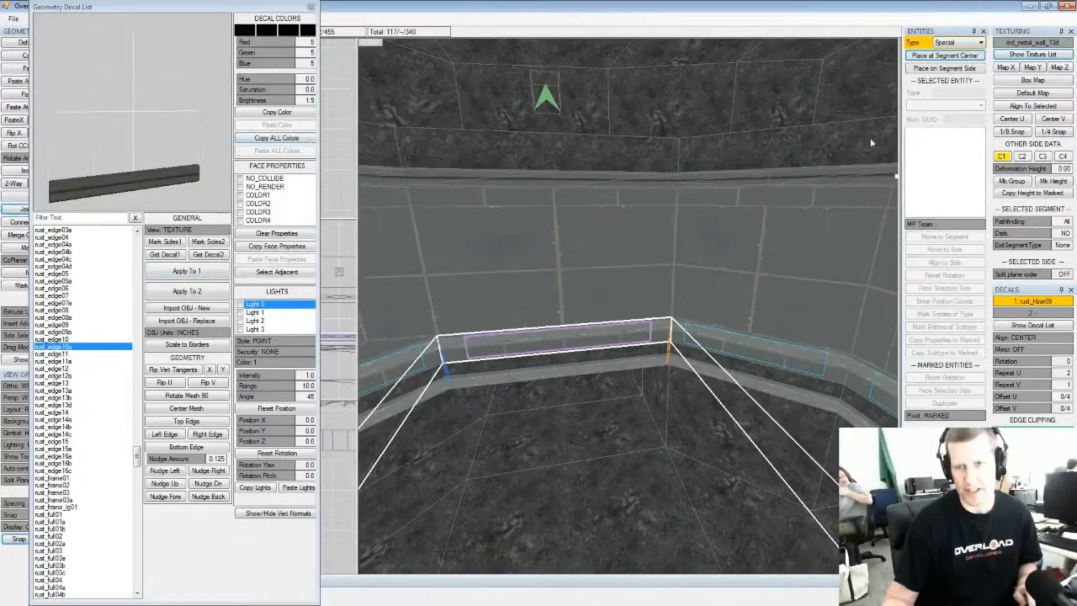
pyautogui.click(187, 271)
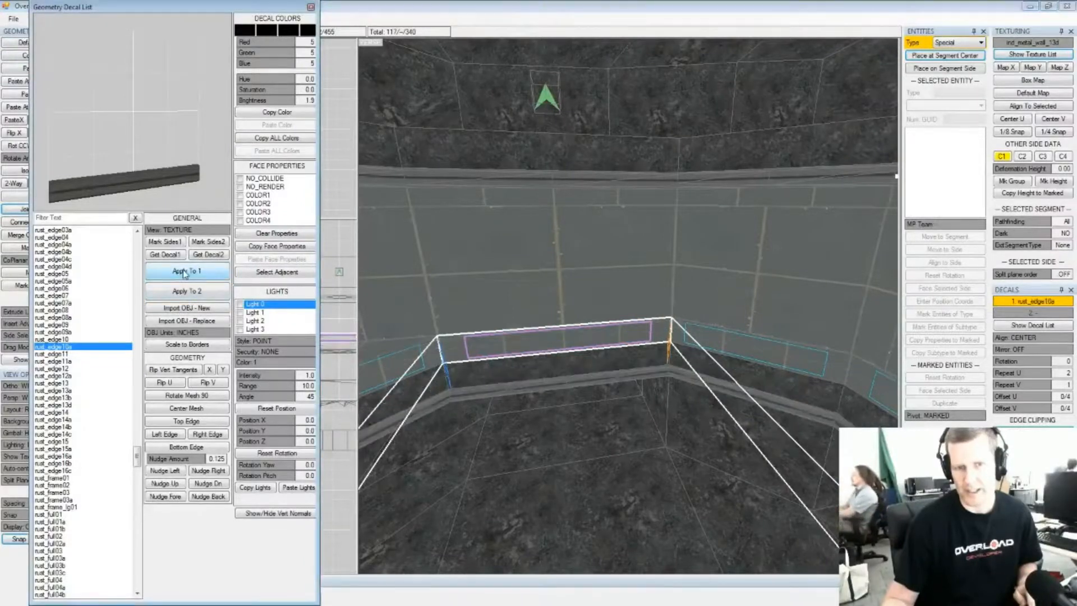
pyautogui.click(1038, 338)
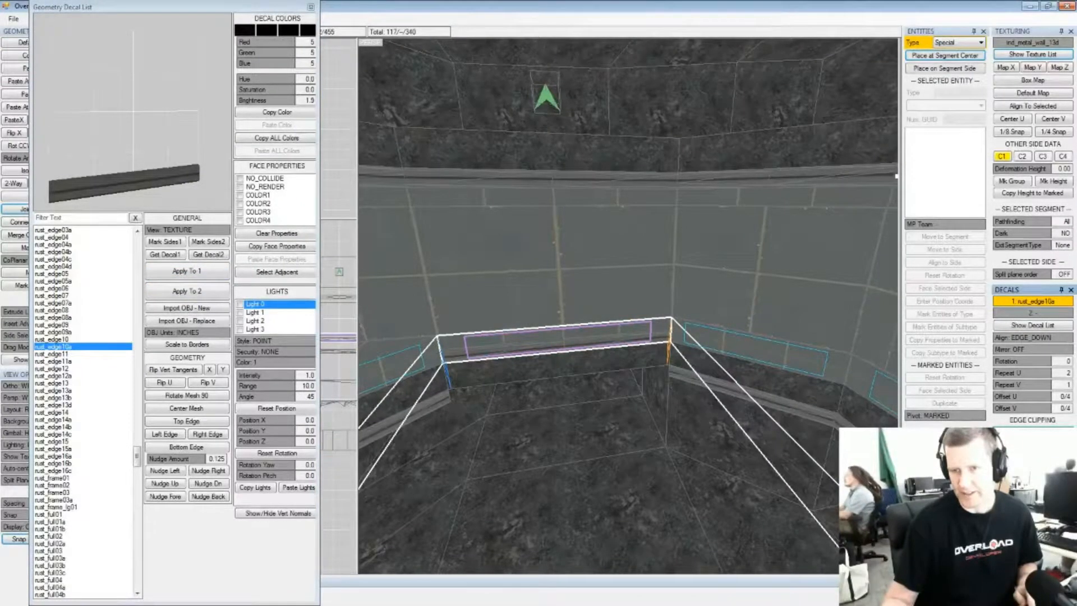
# Mark the metal wall strips of both the lower and the upper rim all around the room
pyautogui.click(694, 375)
pyautogui.scroll(3, 690, 351)
pyautogui.moveTo(723, 332); pyautogui.dragTo(630, 312, button='right')
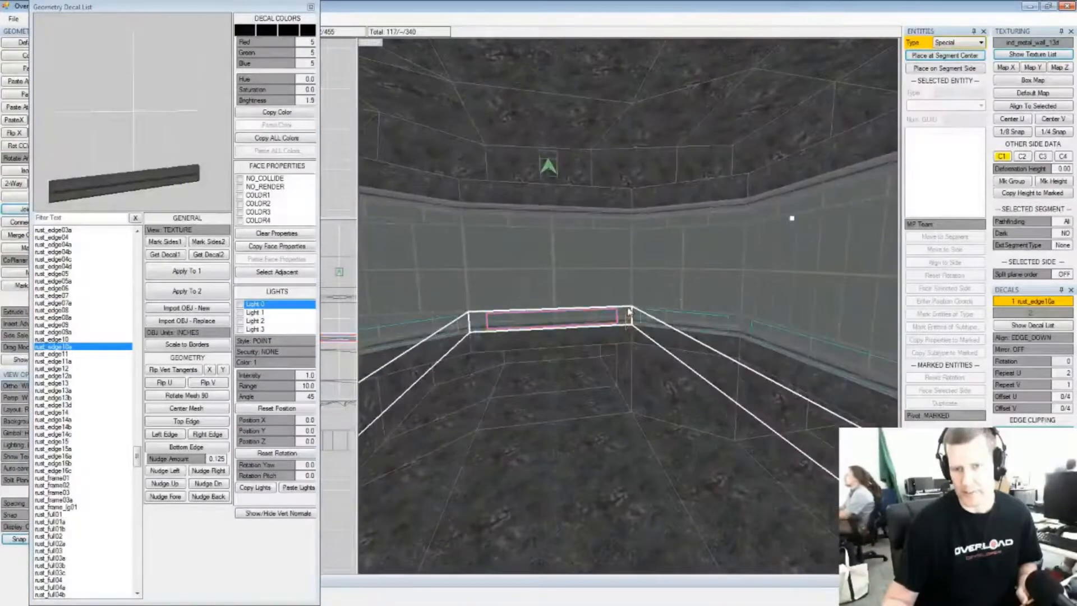
pyautogui.click(583, 234)
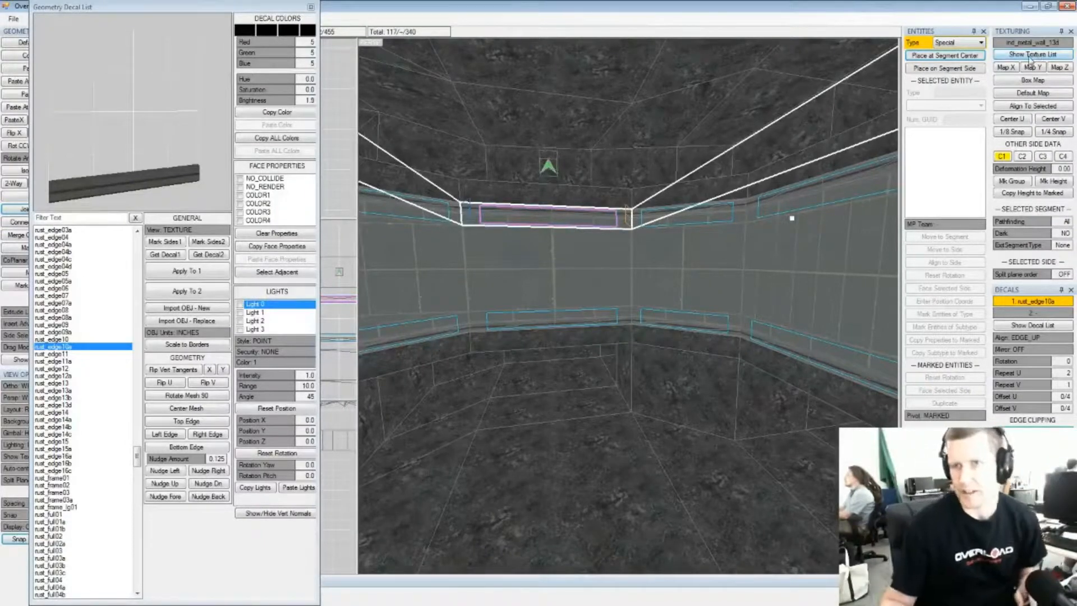
# Apply the ind_metal_ceiling_10a texture to the marked trim strips around the room and reset them to default mapping
pyautogui.press('t')
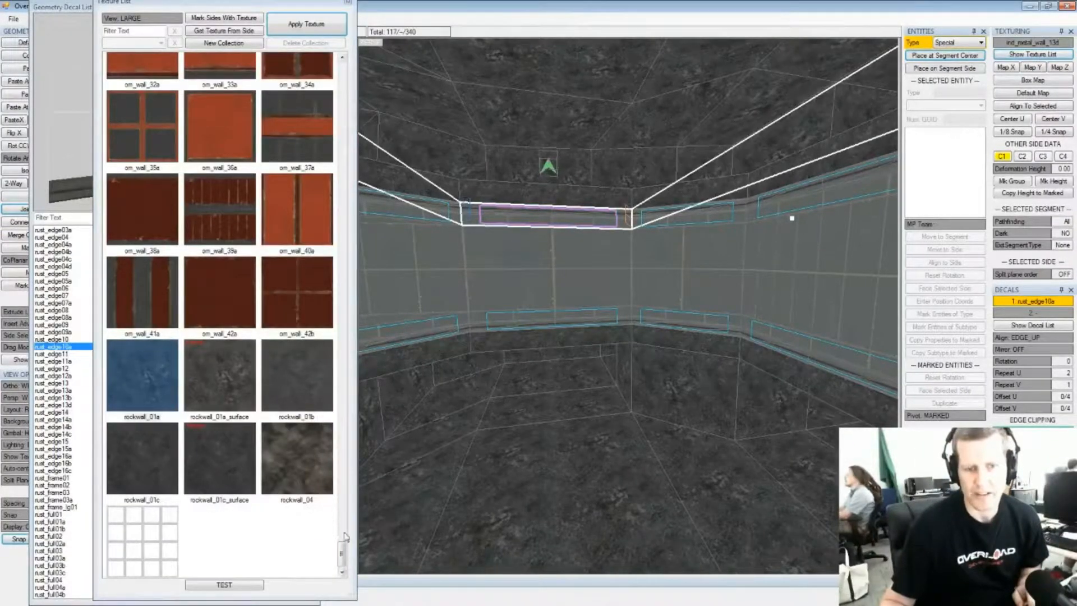
pyautogui.moveTo(341, 554); pyautogui.dragTo(344, 291)
pyautogui.click(203, 484)
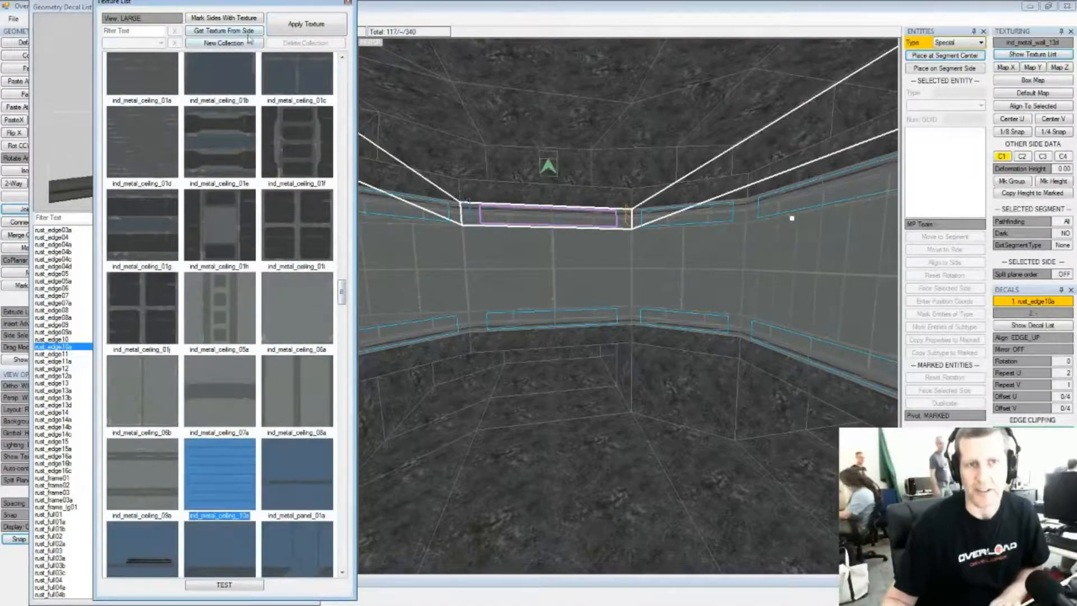
pyautogui.click(307, 25)
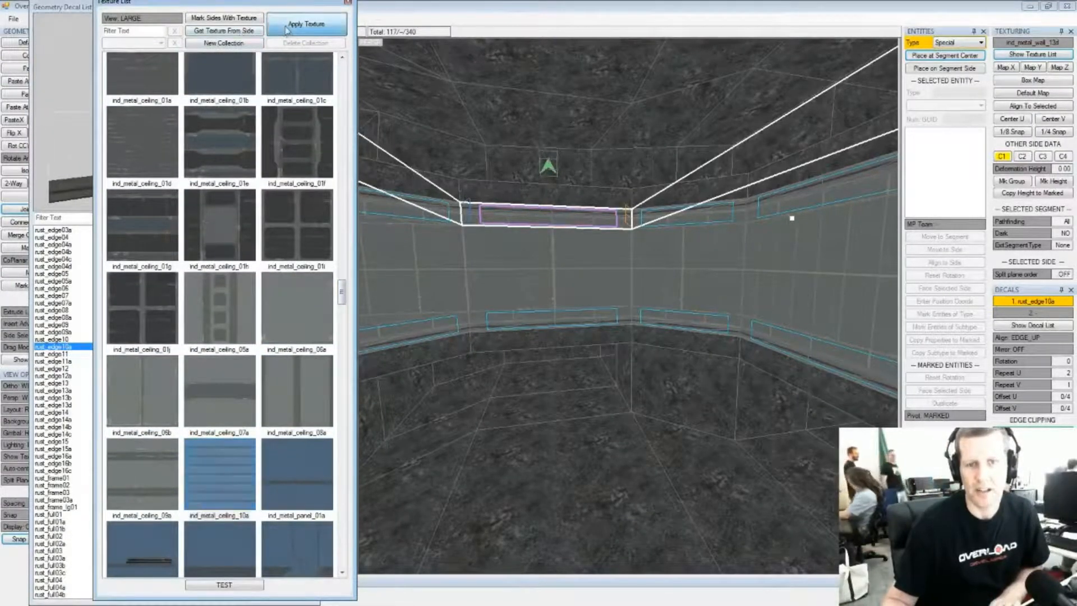
pyautogui.click(1041, 94)
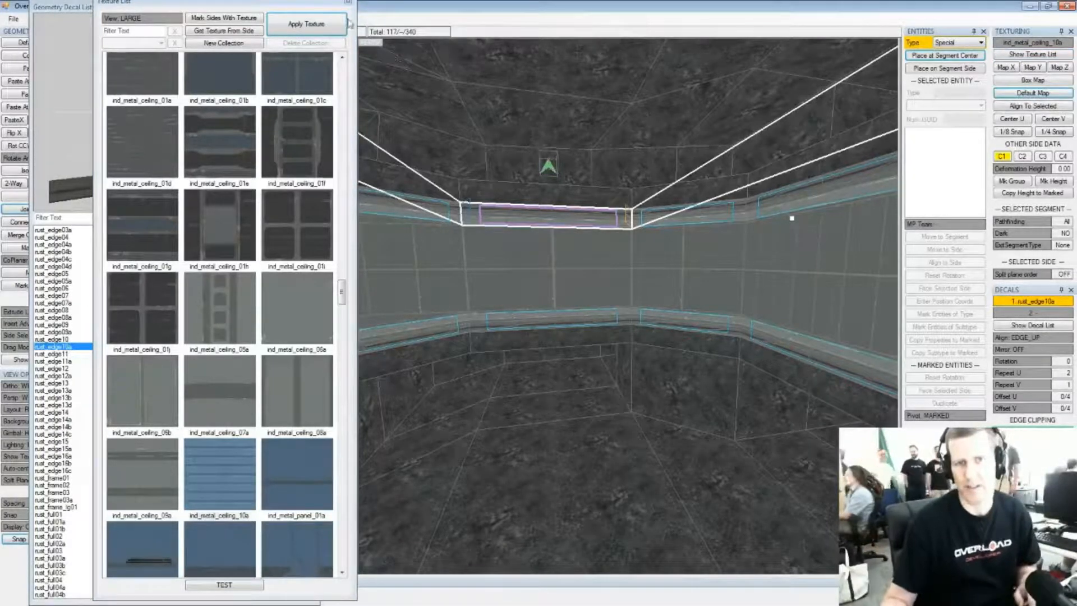
pyautogui.click(348, 2)
# Mark the three floor sides of the raised walkway beside the rock opening
pyautogui.moveTo(701, 234); pyautogui.dragTo(590, 189, button='right')
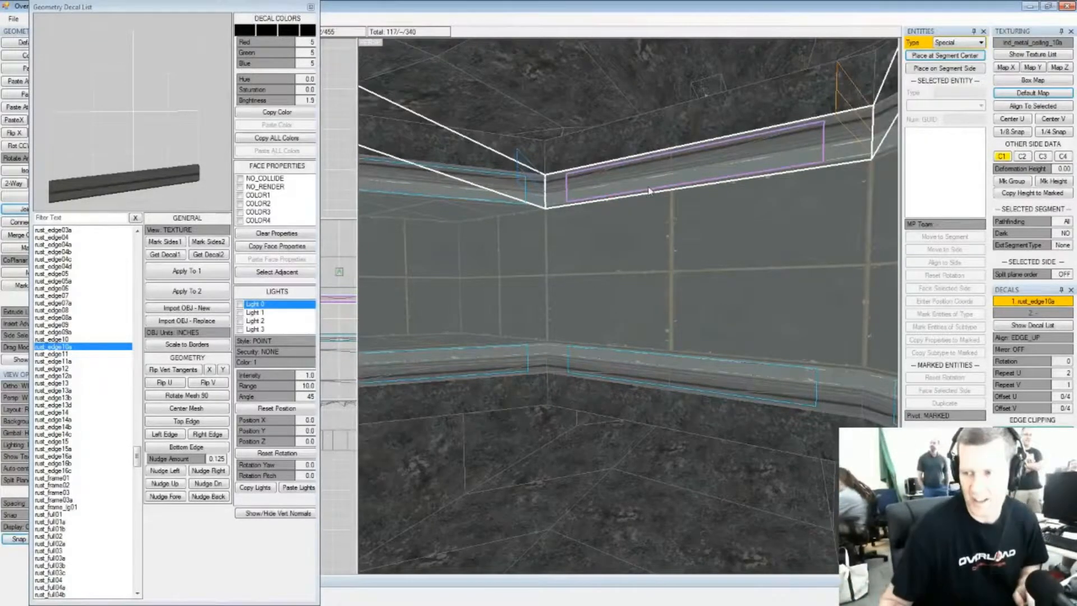
pyautogui.moveTo(671, 278)
pyautogui.mouseDown(button='middle')
pyautogui.moveTo(707, 291)
pyautogui.moveTo(557, 245)
pyautogui.mouseUp(button='middle')
pyautogui.moveTo(694, 232)
pyautogui.mouseDown(button='middle')
pyautogui.moveTo(568, 238)
pyautogui.moveTo(659, 246)
pyautogui.moveTo(640, 298)
pyautogui.moveTo(534, 292)
pyautogui.moveTo(675, 288)
pyautogui.moveTo(575, 272)
pyautogui.moveTo(704, 281)
pyautogui.moveTo(526, 223)
pyautogui.moveTo(668, 254)
pyautogui.mouseUp(button='middle')
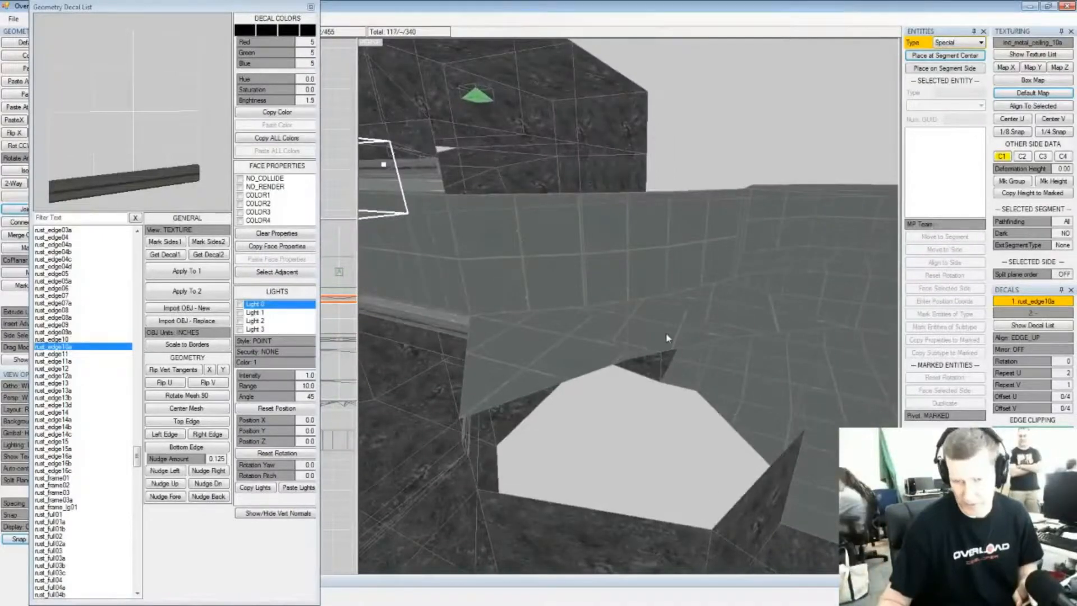
pyautogui.moveTo(659, 294)
pyautogui.mouseDown(button='middle')
pyautogui.moveTo(746, 275)
pyautogui.moveTo(678, 269)
pyautogui.moveTo(647, 202)
pyautogui.moveTo(608, 216)
pyautogui.moveTo(704, 241)
pyautogui.moveTo(688, 236)
pyautogui.moveTo(692, 272)
pyautogui.moveTo(608, 265)
pyautogui.moveTo(608, 248)
pyautogui.moveTo(500, 223)
pyautogui.moveTo(736, 247)
pyautogui.moveTo(775, 228)
pyautogui.moveTo(786, 228)
pyautogui.moveTo(760, 247)
pyautogui.moveTo(793, 233)
pyautogui.moveTo(738, 258)
pyautogui.moveTo(681, 243)
pyautogui.moveTo(710, 337)
pyautogui.mouseUp(button='middle')
pyautogui.click(710, 337)
pyautogui.moveTo(777, 324); pyautogui.dragTo(664, 315, button='middle')
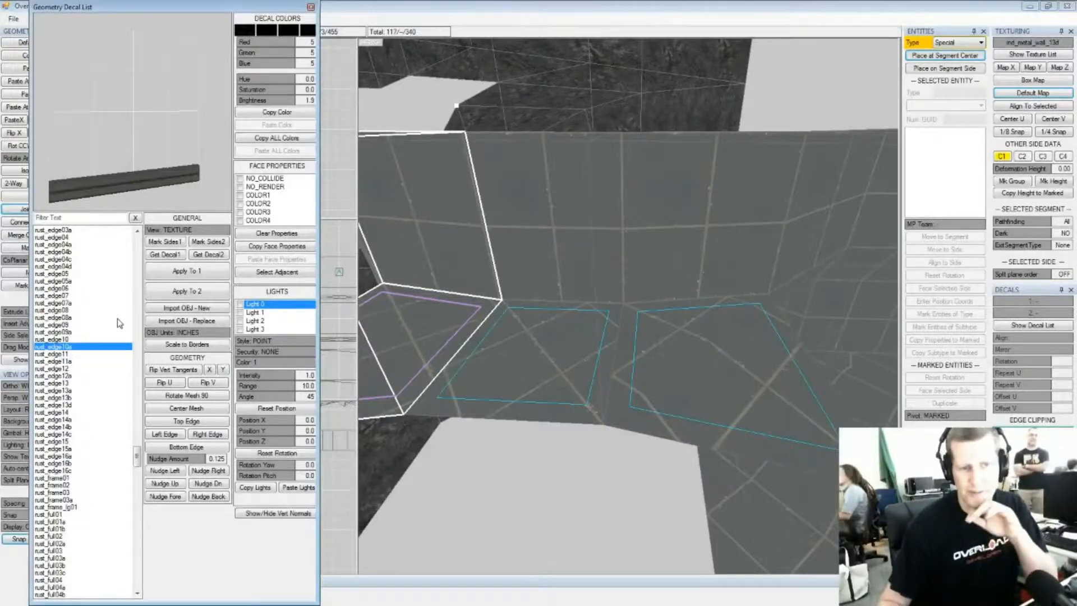
# Mark the remaining floor sides of the adjoining metal room, including the side strips and the large centre floor
pyautogui.moveTo(649, 452); pyautogui.dragTo(605, 384, button='middle')
pyautogui.scroll(-4, 598, 370)
pyautogui.click(613, 380)
pyautogui.click(589, 409)
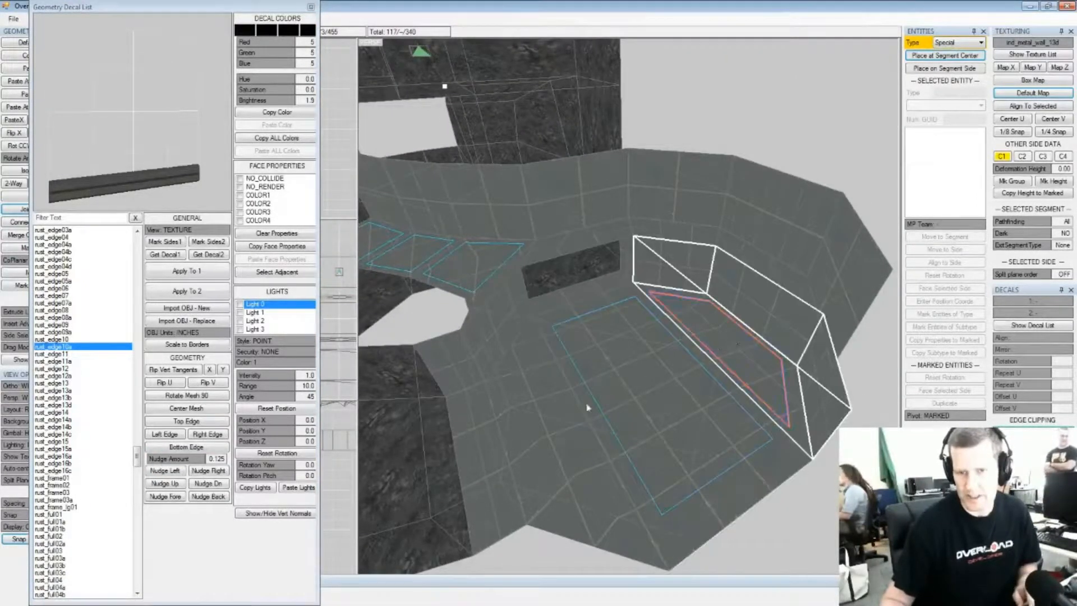
pyautogui.click(520, 430)
pyautogui.click(489, 445)
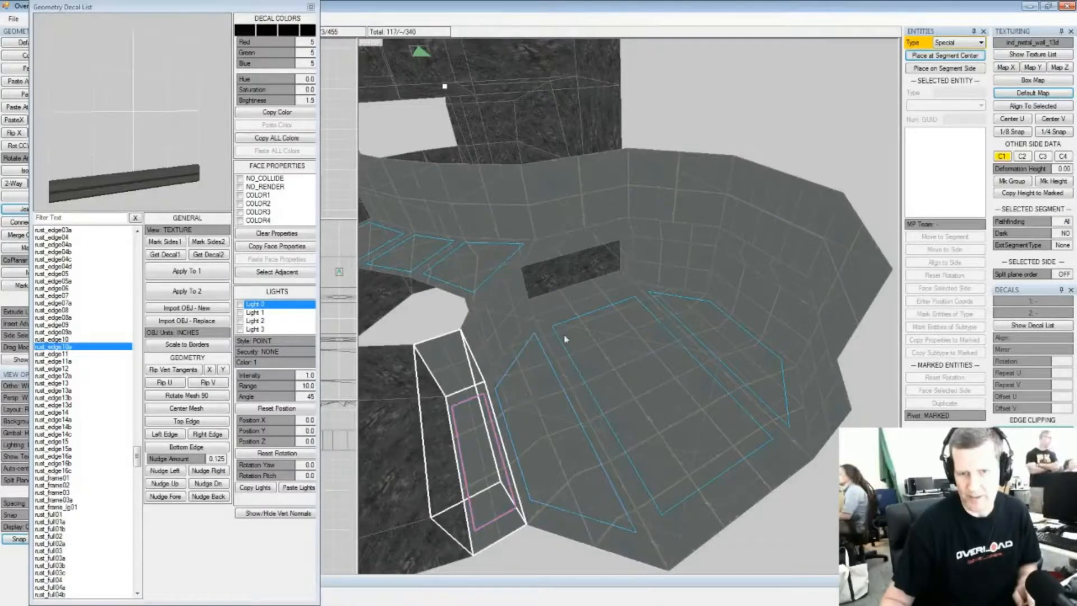
pyautogui.click(565, 305)
pyautogui.click(470, 487)
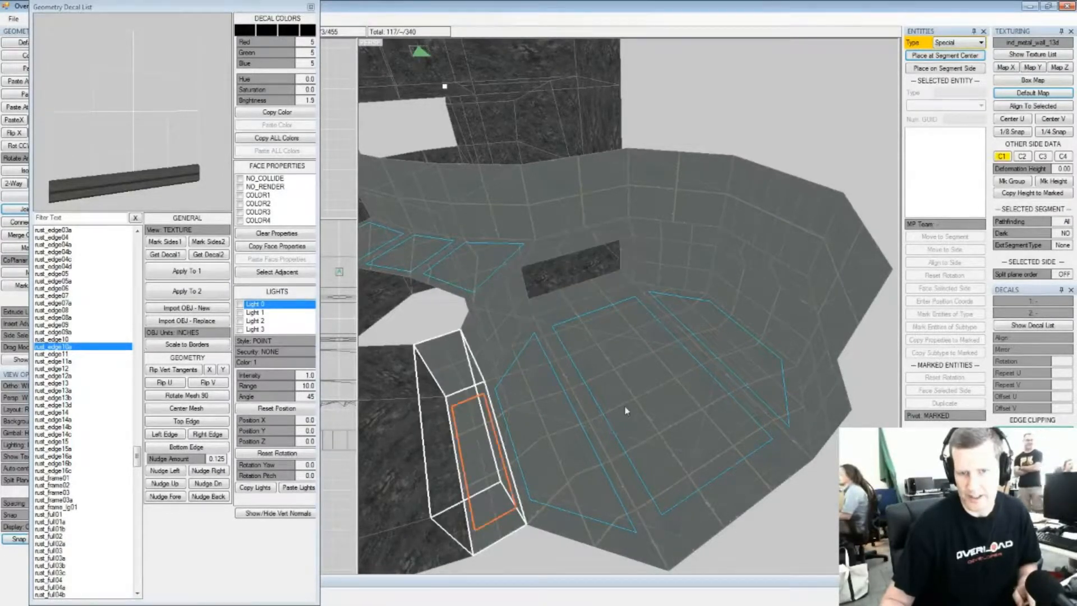
pyautogui.moveTo(593, 421); pyautogui.dragTo(629, 414, button='middle')
pyautogui.scroll(2, 610, 420)
pyautogui.click(610, 420)
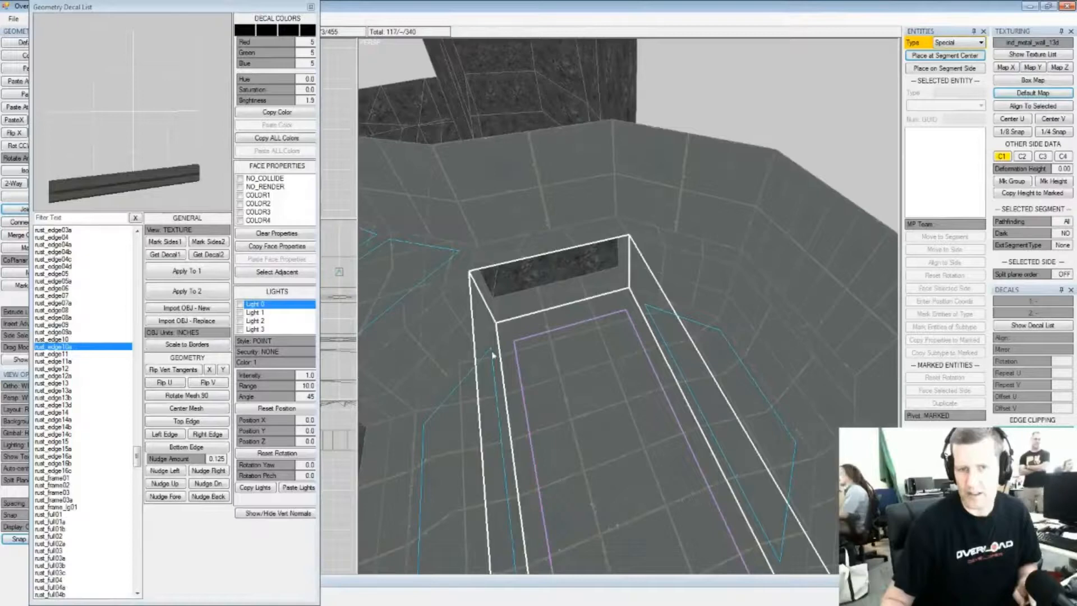
# Apply the ind_stone_floor_01a texture to all marked floor sides and reset them to default mapping
pyautogui.moveTo(490, 357); pyautogui.dragTo(524, 354, button='middle')
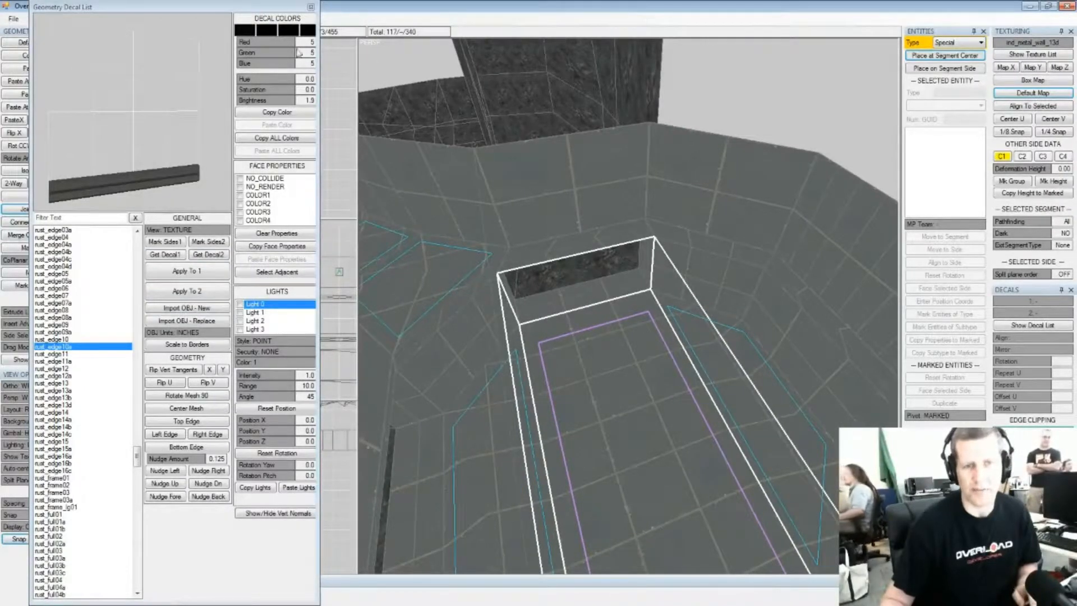
pyautogui.click(1010, 55)
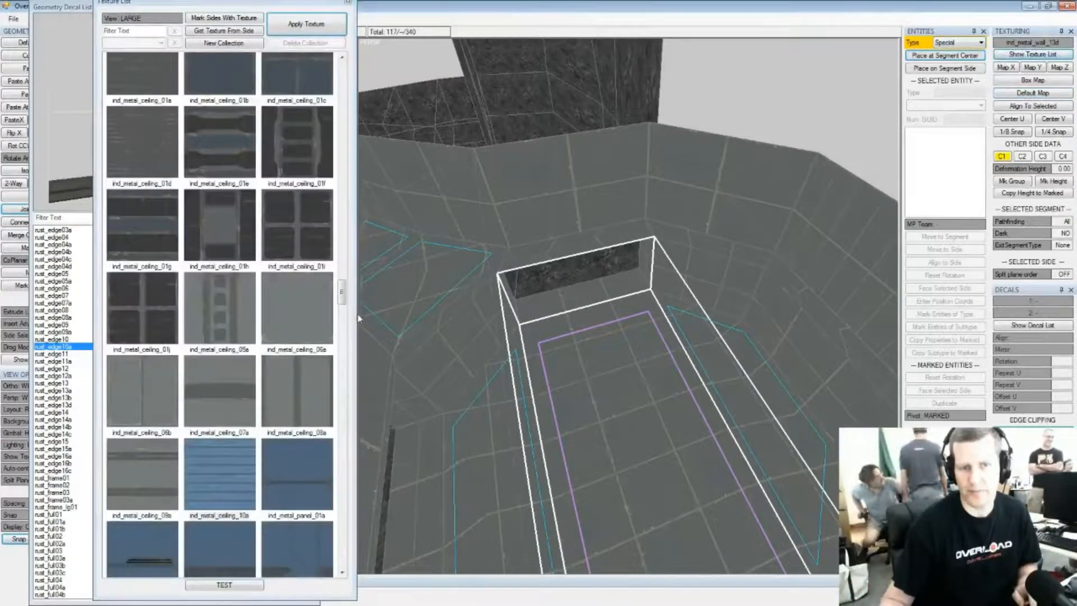
pyautogui.moveTo(347, 303); pyautogui.dragTo(348, 399)
pyautogui.click(229, 345)
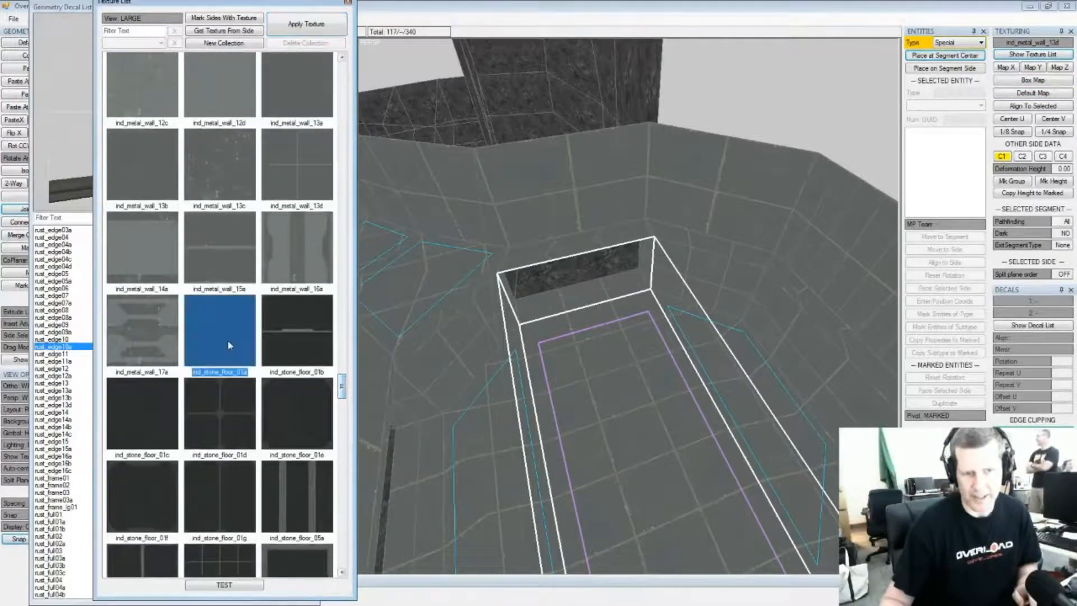
pyautogui.click(302, 27)
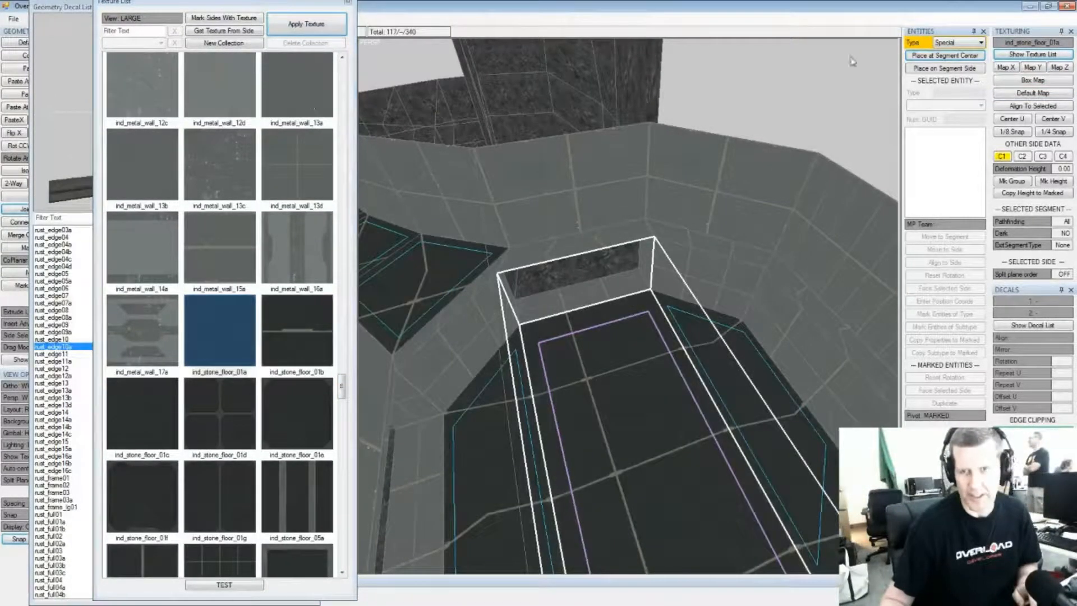
pyautogui.click(1051, 95)
pyautogui.moveTo(686, 318); pyautogui.dragTo(663, 304, button='middle')
pyautogui.moveTo(706, 248)
pyautogui.mouseDown(button='middle')
pyautogui.moveTo(734, 197)
pyautogui.moveTo(718, 248)
pyautogui.mouseUp(button='middle')
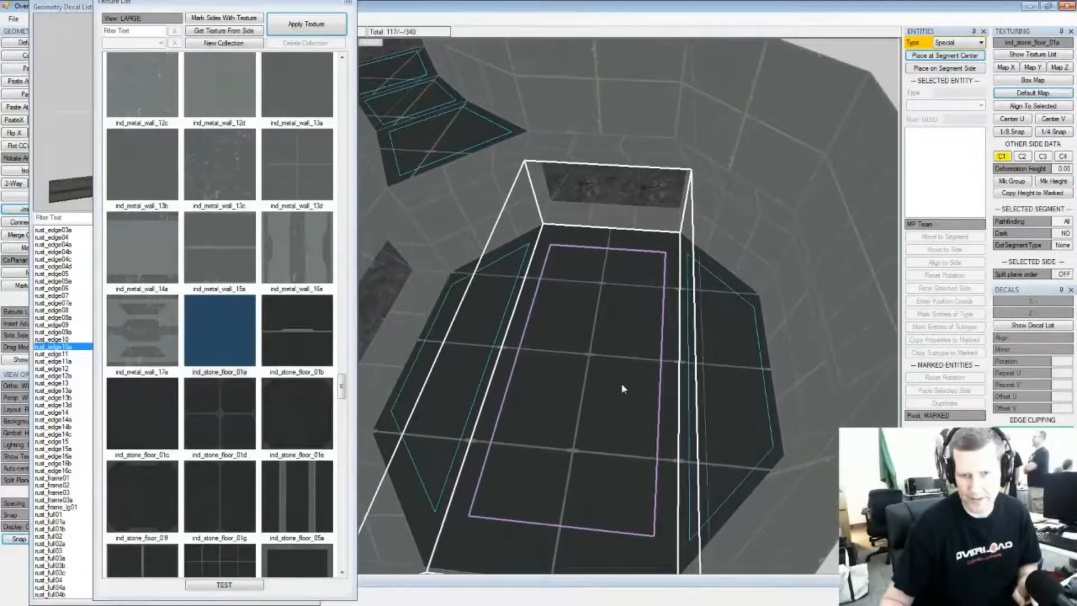
# Mark the three walkway floor sides, retexture them with ind_stone_floor_01c, and clear the marks
pyautogui.moveTo(501, 244); pyautogui.dragTo(634, 336, button='middle')
pyautogui.click(635, 335)
pyautogui.click(575, 358)
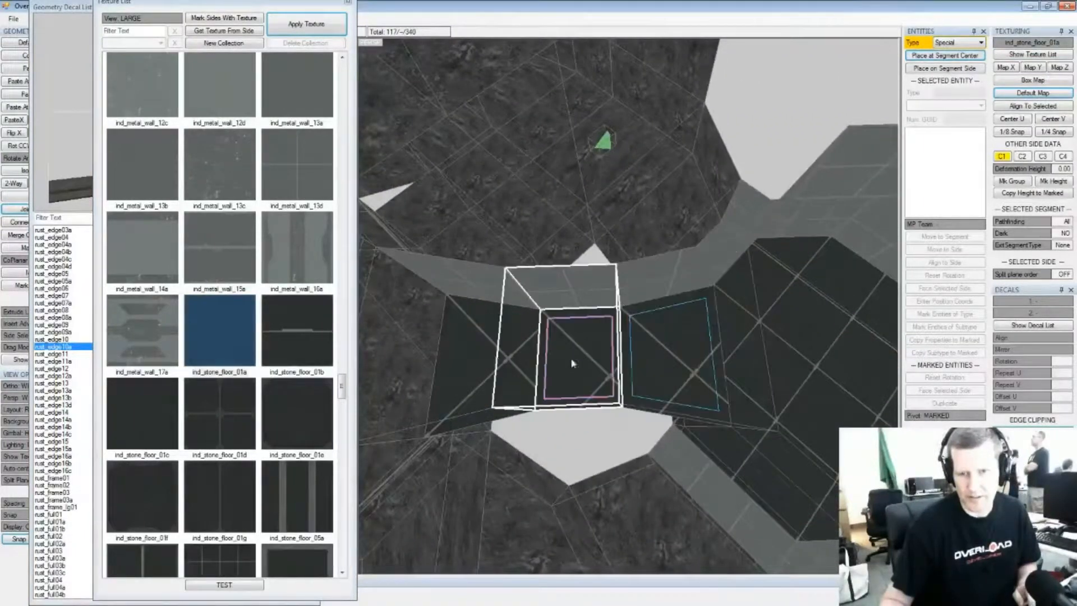
pyautogui.click(493, 358)
pyautogui.click(149, 415)
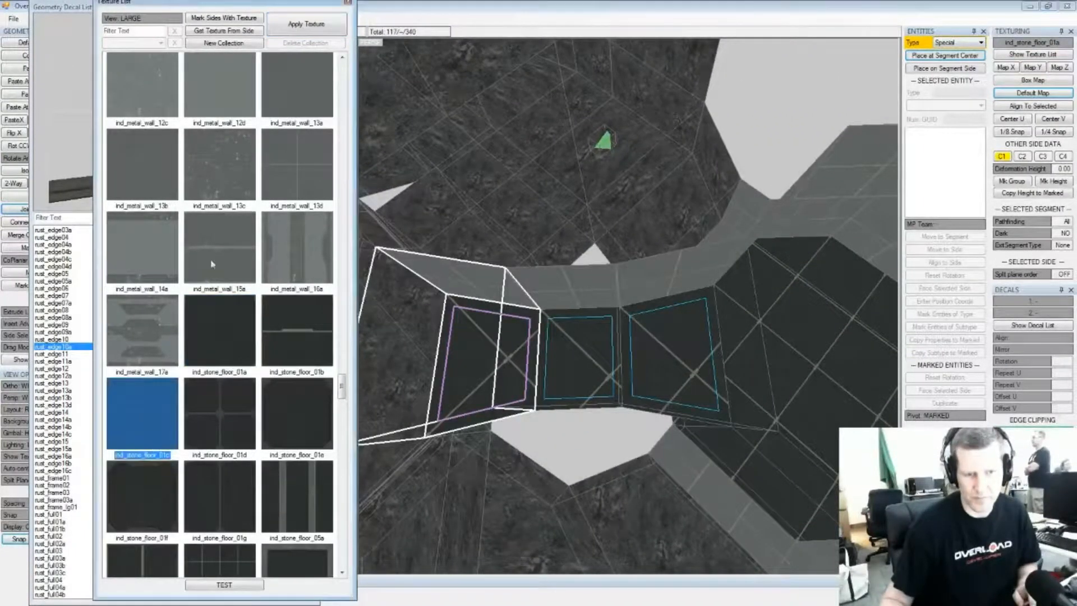
pyautogui.click(289, 24)
pyautogui.click(563, 349)
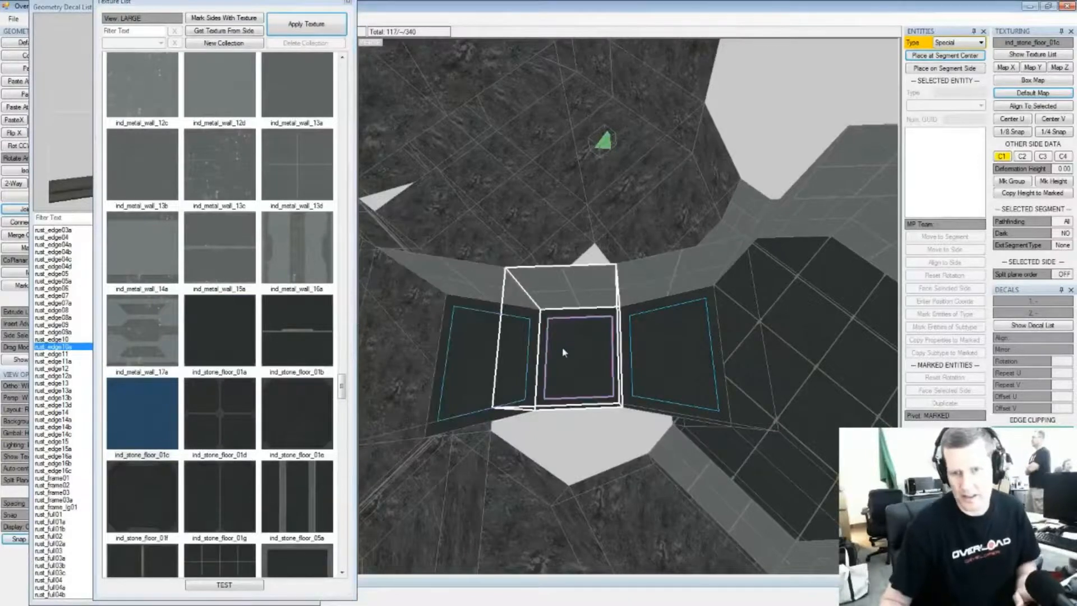
pyautogui.press('a')
# Apply the rust_edge03 hazard-stripe geometry decal to the walkway's end floor side as decal 1
pyautogui.moveTo(601, 356); pyautogui.dragTo(618, 270, button='middle')
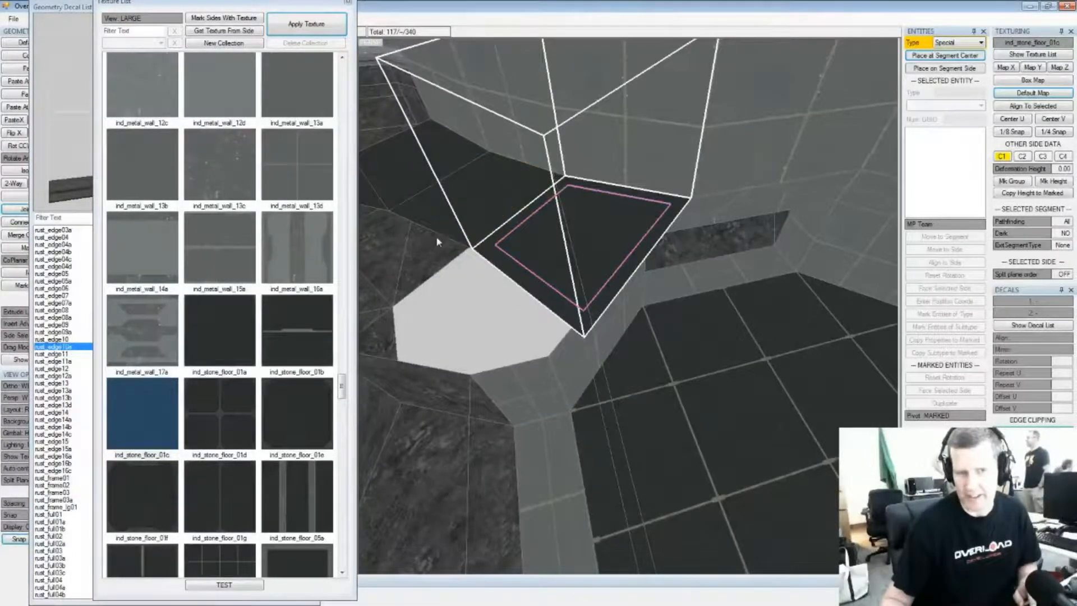
pyautogui.click(79, 153)
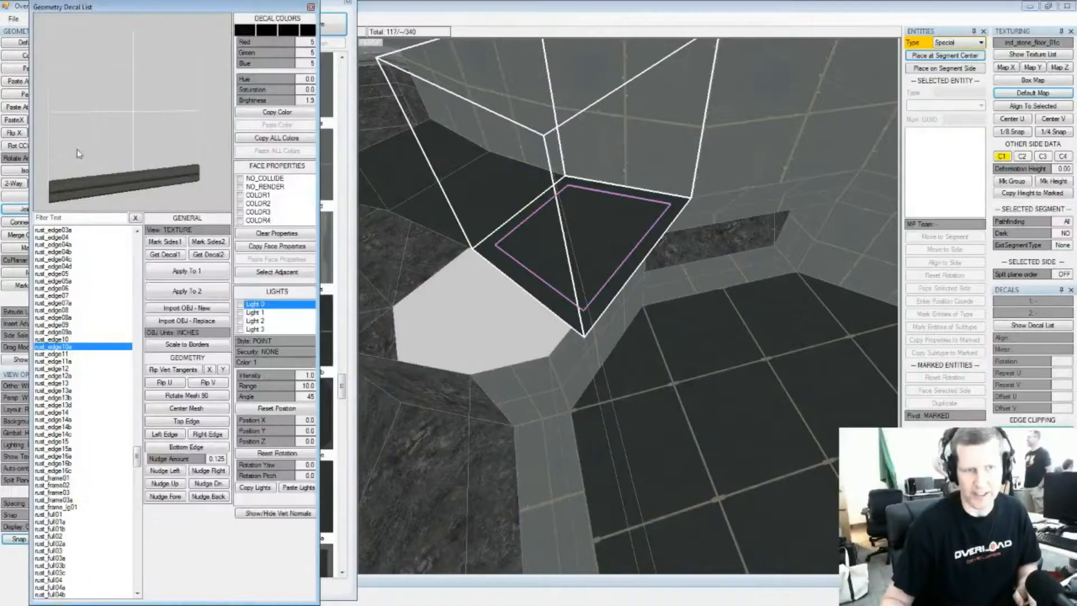
pyautogui.click(74, 341)
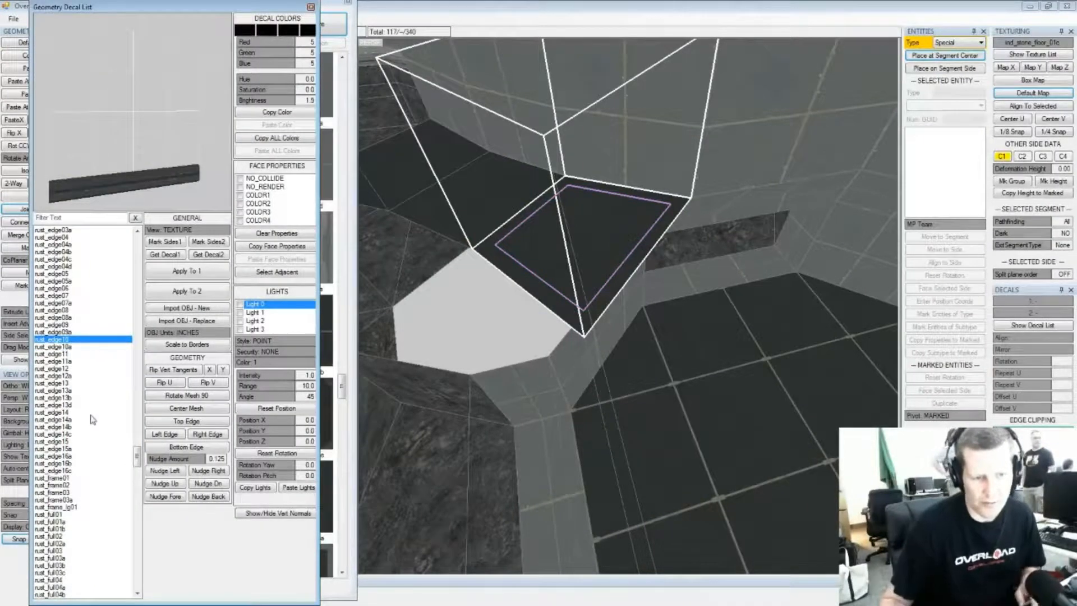
pyautogui.moveTo(138, 457); pyautogui.dragTo(140, 445)
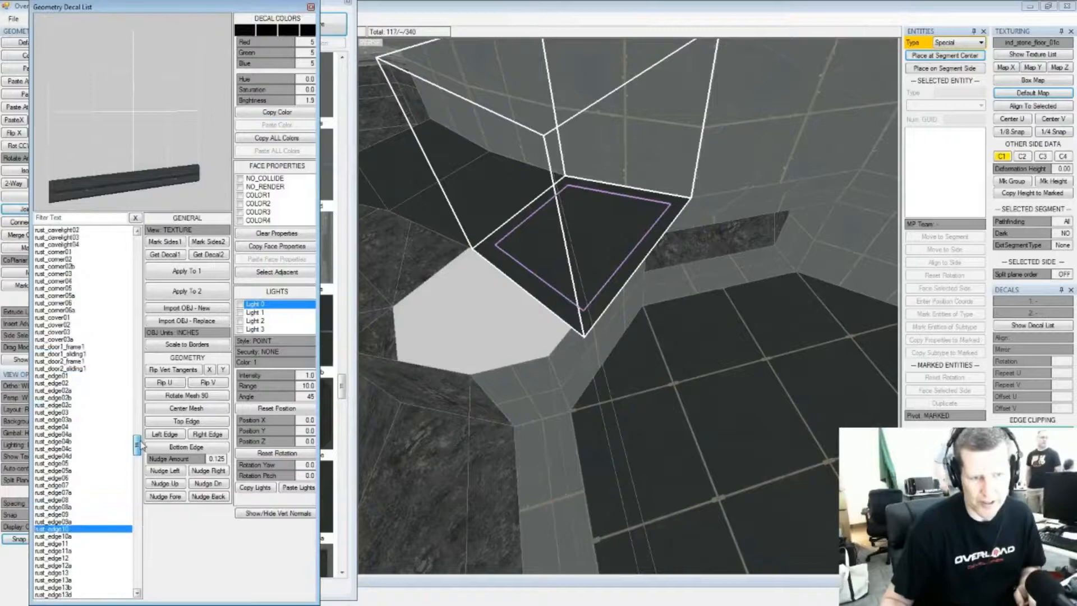
pyautogui.click(82, 413)
pyautogui.click(178, 277)
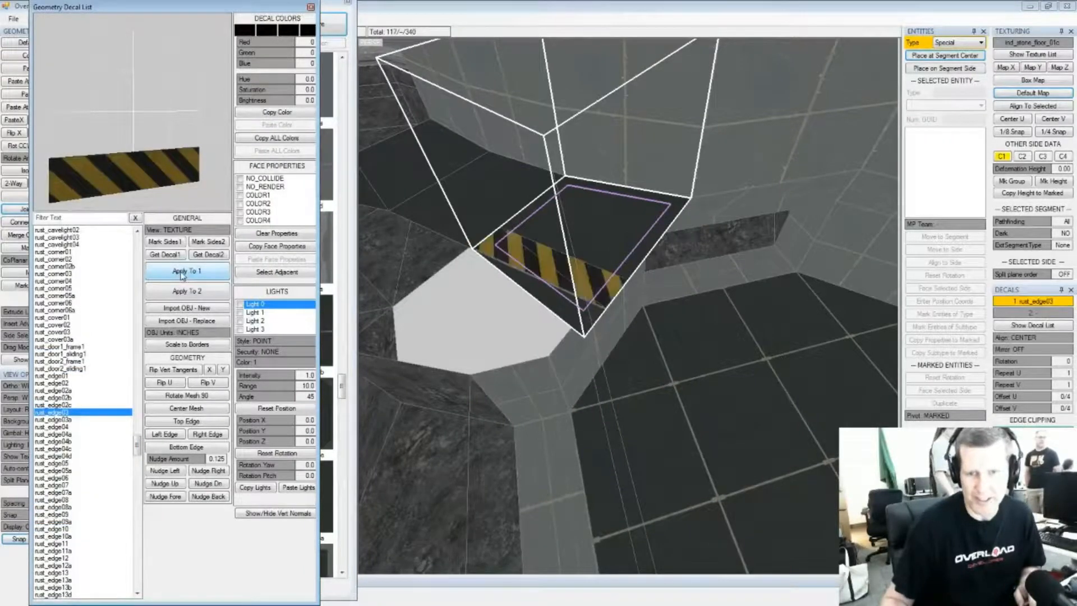
# Align the hazard-stripe decal to EDGE_RIGHT, set its U repeat to 2, and inspect its fit against the walls
pyautogui.click(1031, 338)
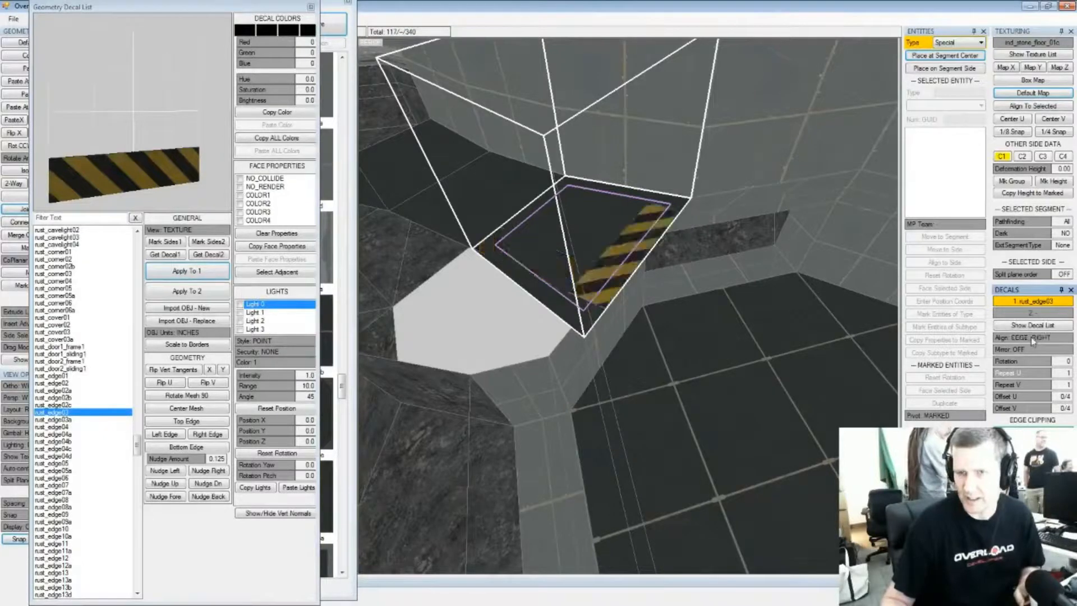
pyautogui.click(1024, 373)
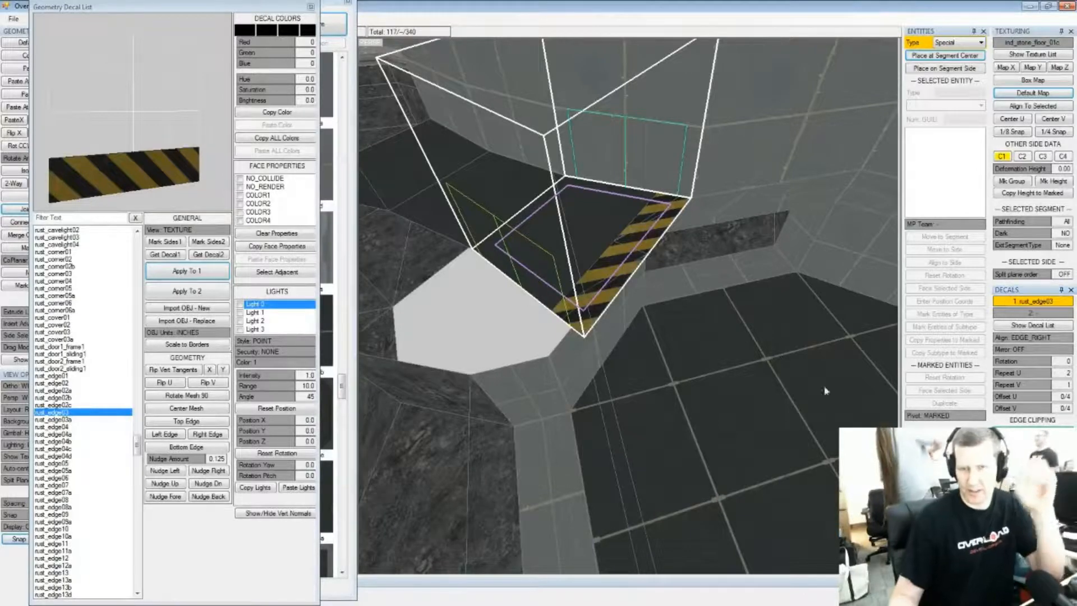
pyautogui.press('space')
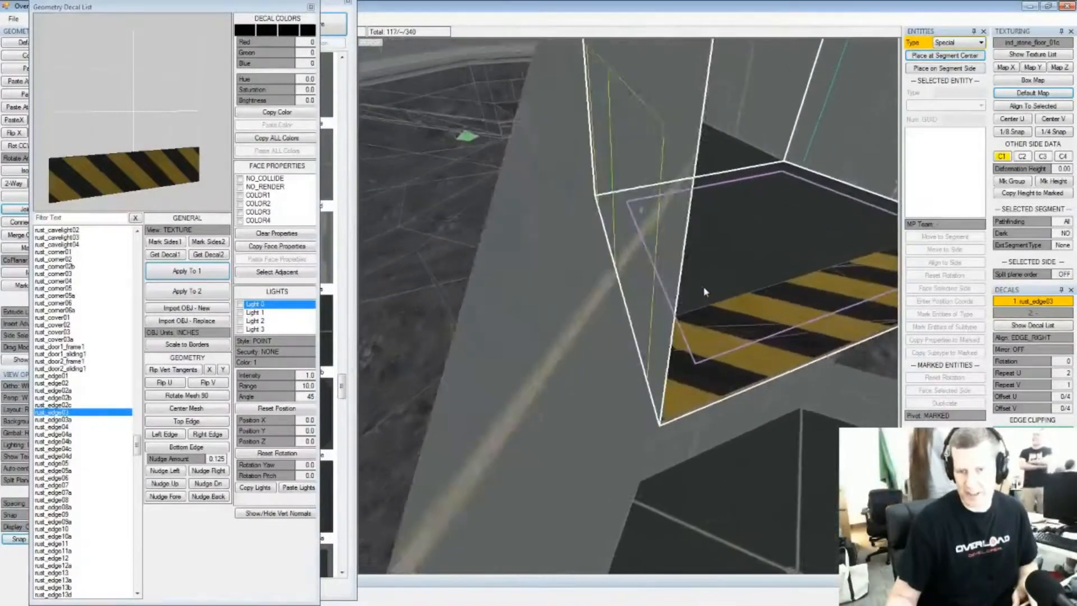
pyautogui.scroll(-5, 698, 286)
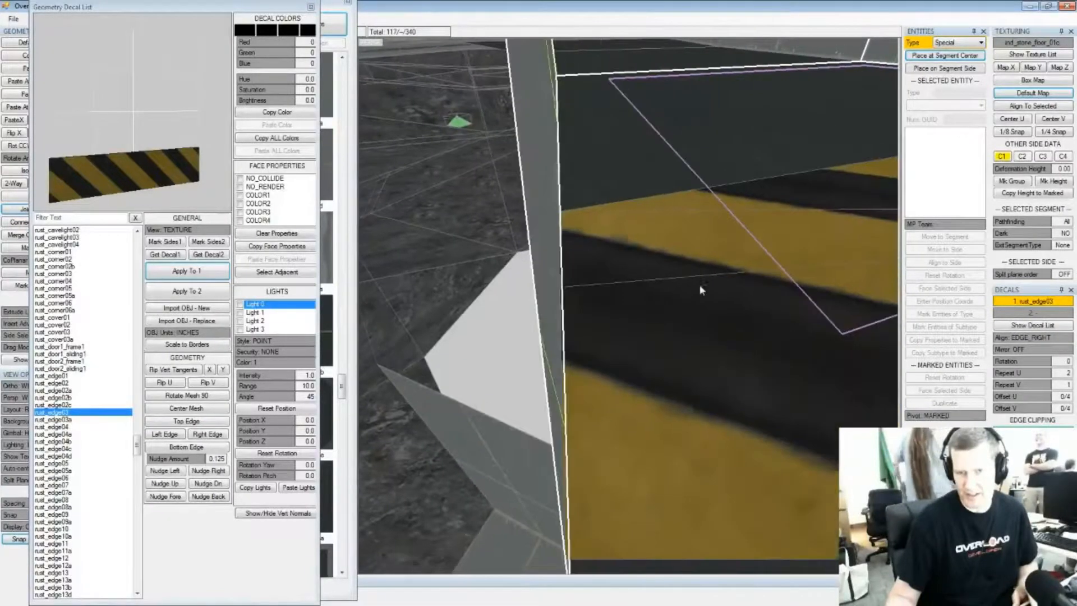
pyautogui.press('space')
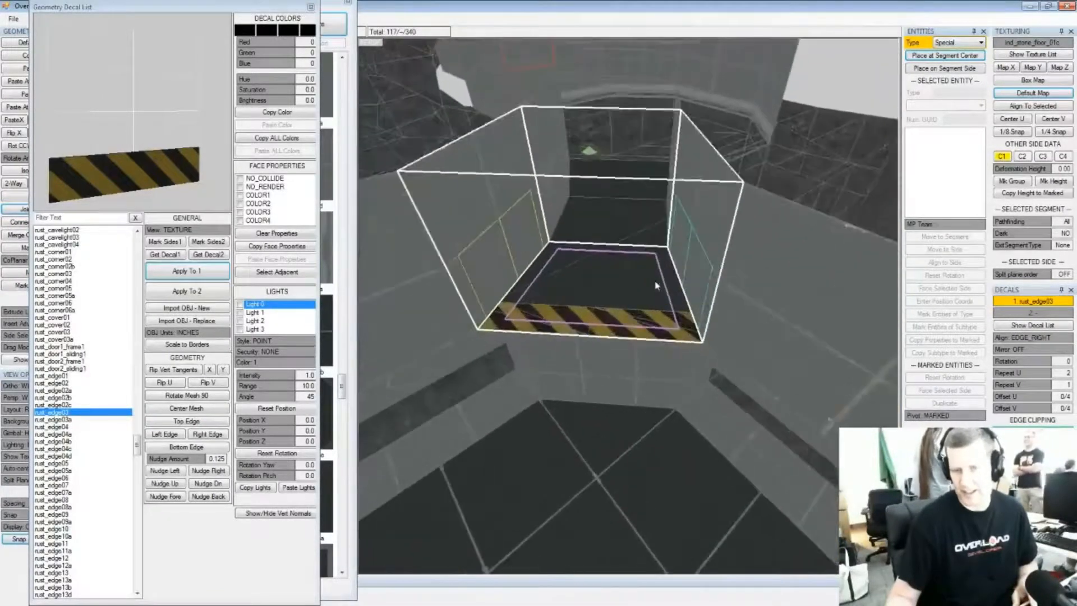
pyautogui.moveTo(656, 286); pyautogui.dragTo(687, 313, button='right')
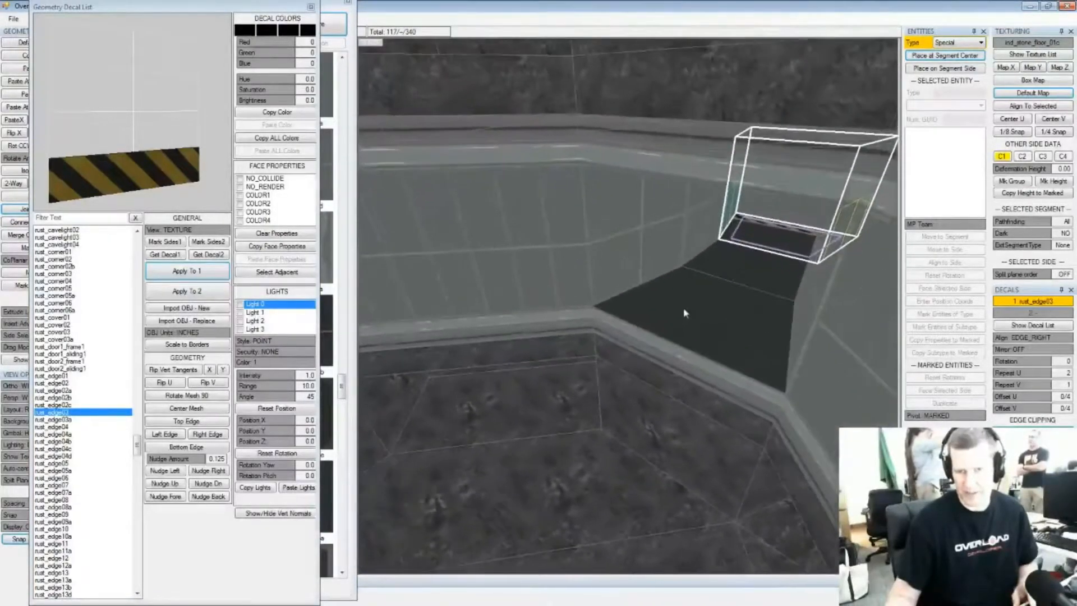
# Copy the hazard-stripe decal to the floor at the walkway's opposite end and realign it along the outer edge
pyautogui.click(687, 334)
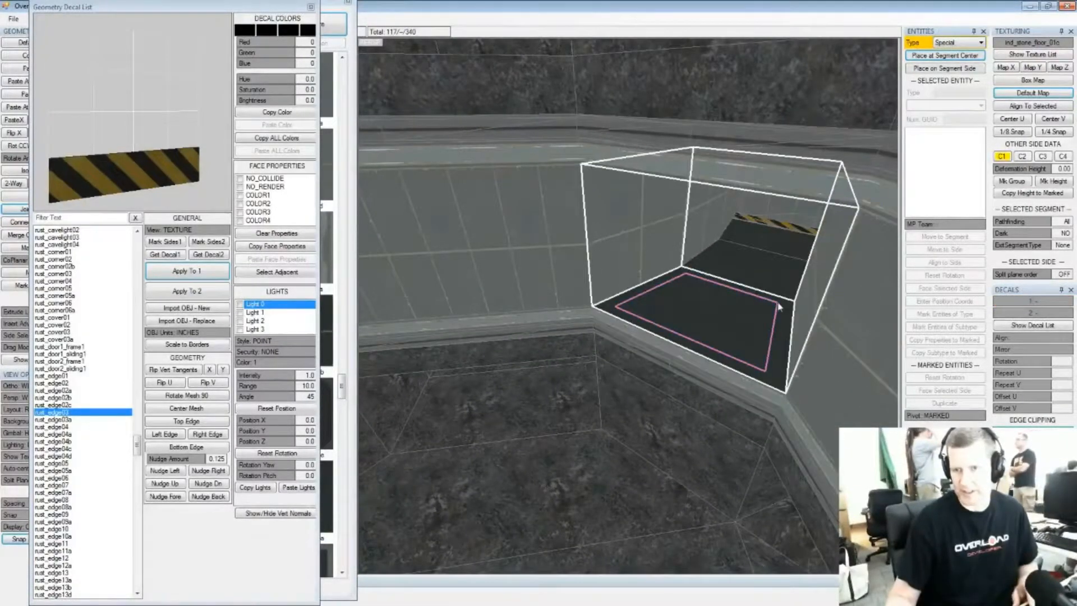
pyautogui.moveTo(778, 306); pyautogui.dragTo(660, 314, button='right')
pyautogui.click(673, 326)
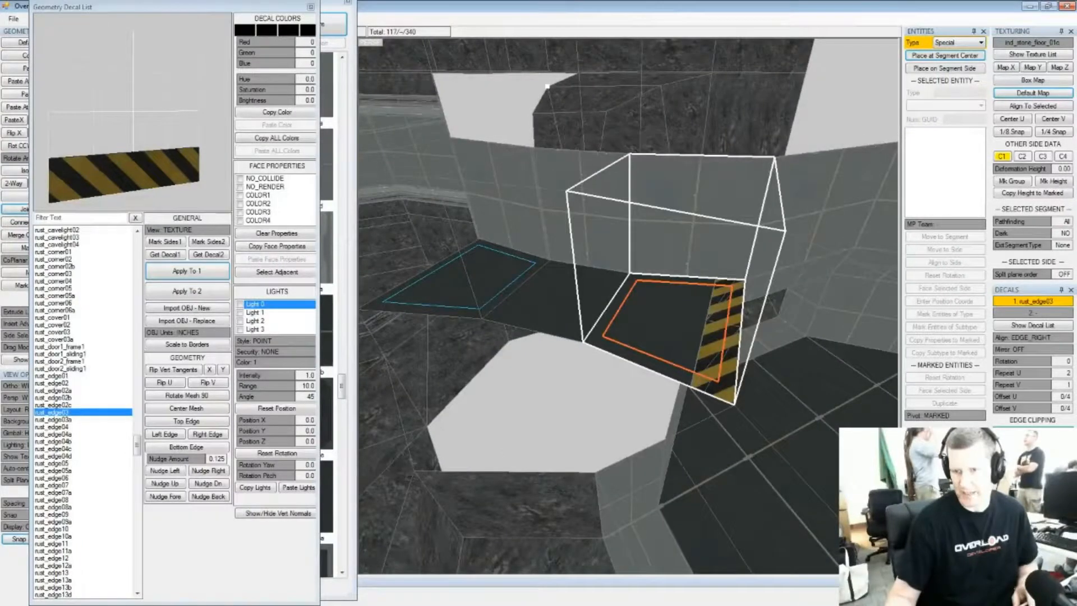
pyautogui.moveTo(628, 331); pyautogui.dragTo(622, 352, button='right')
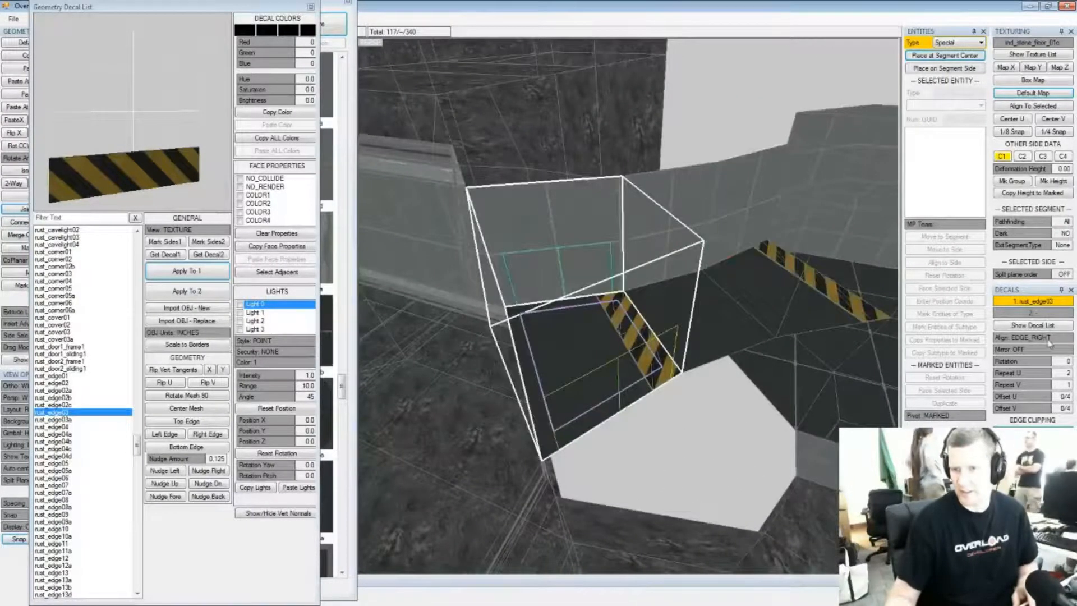
pyautogui.click(1035, 337)
pyautogui.click(1035, 337)
# Retexture the wall side at the middle of the walkway with ind_metal_wall_09a
pyautogui.moveTo(584, 351); pyautogui.dragTo(641, 306, button='right')
pyautogui.click(640, 306)
pyautogui.press('Down')
pyautogui.press('Down')
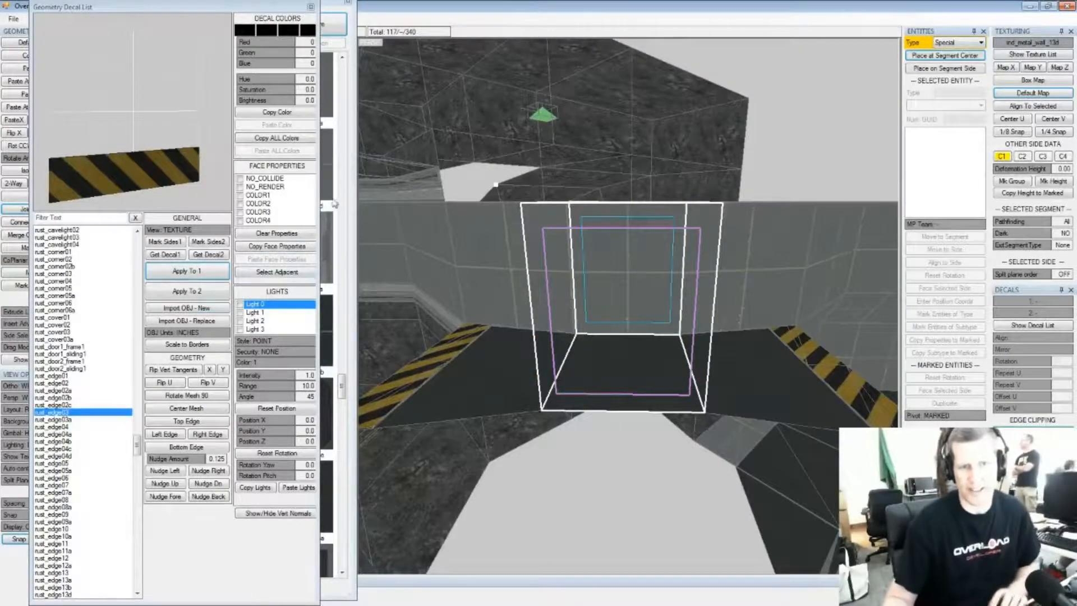
pyautogui.click(344, 391)
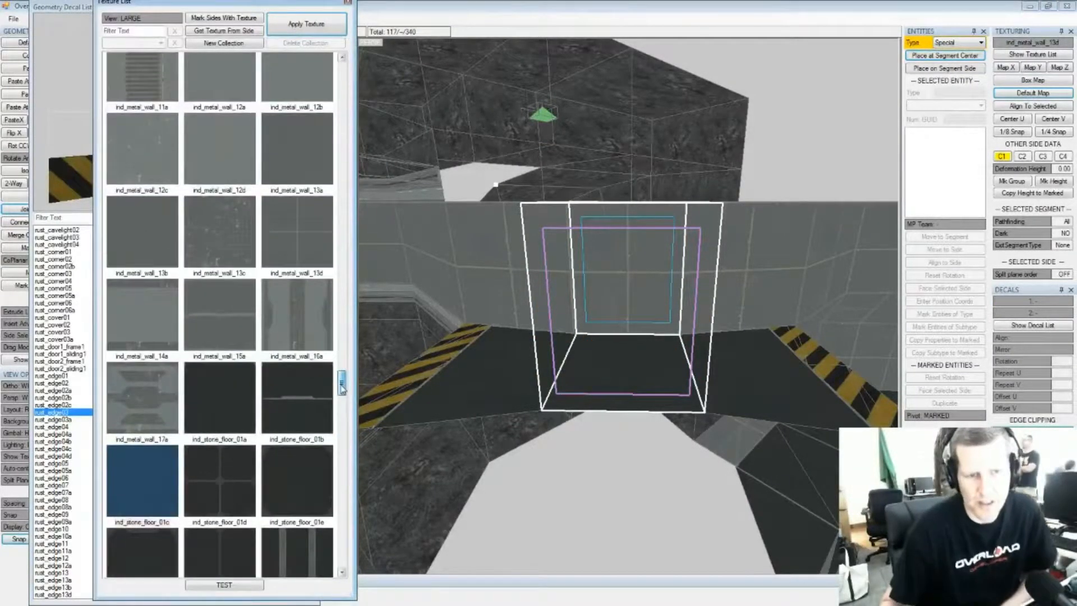
pyautogui.moveTo(343, 391); pyautogui.dragTo(341, 376)
pyautogui.click(236, 238)
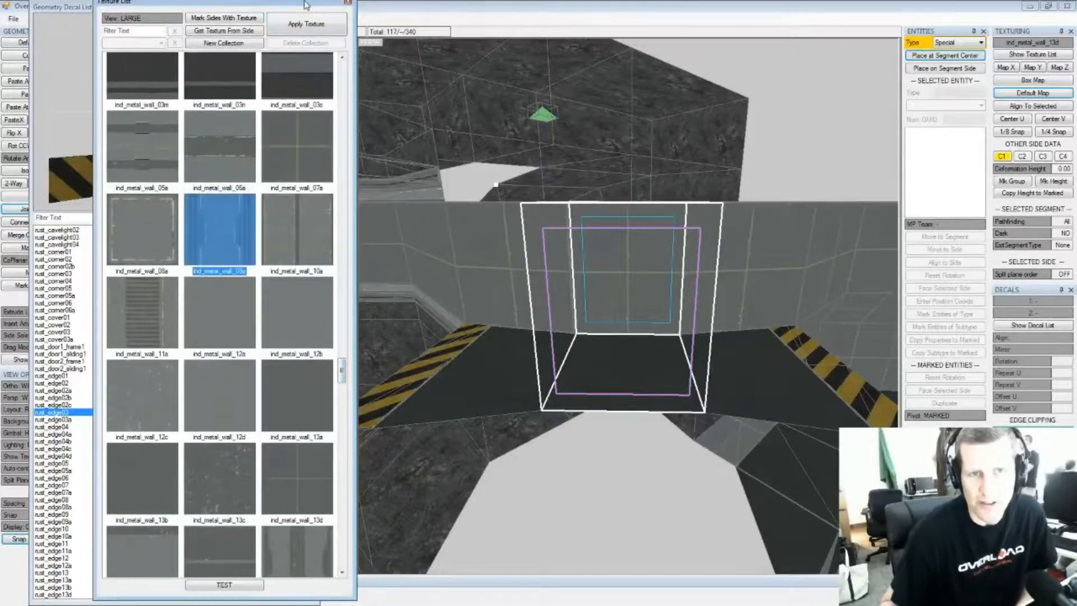
pyautogui.click(302, 33)
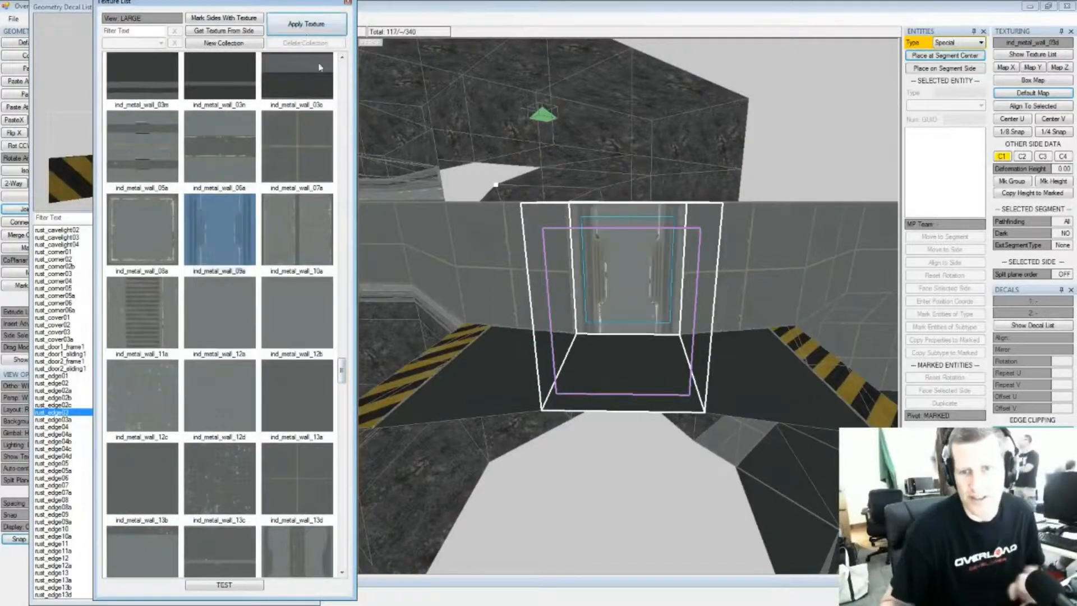
# Center the ind_metal_wall_09a texture along U on the walkway's middle wall
pyautogui.click(1030, 106)
pyautogui.click(1017, 123)
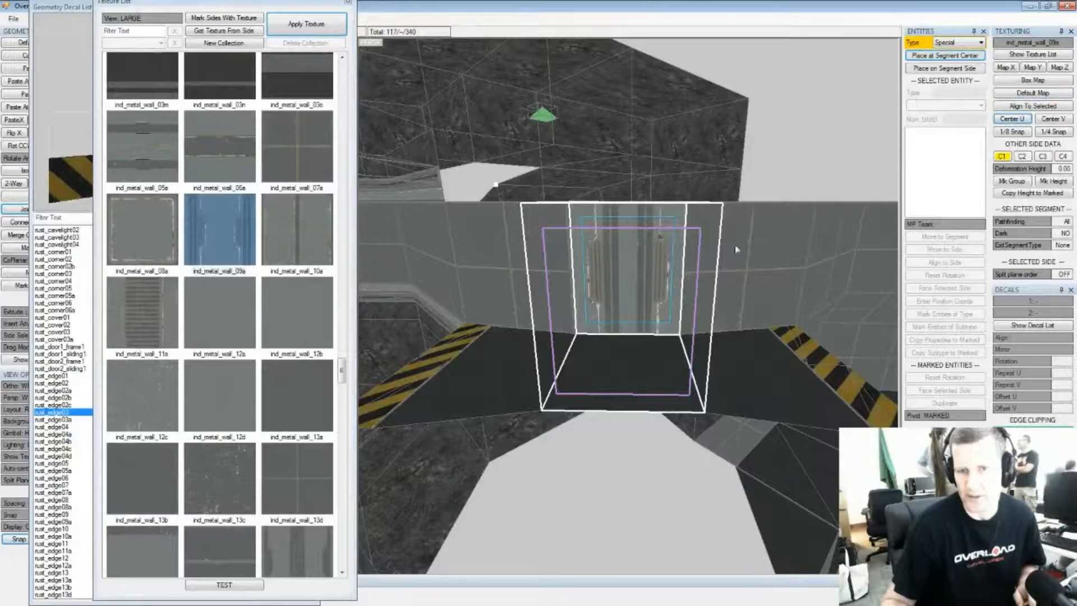
pyautogui.scroll(5, 617, 258)
pyautogui.scroll(-5, 642, 260)
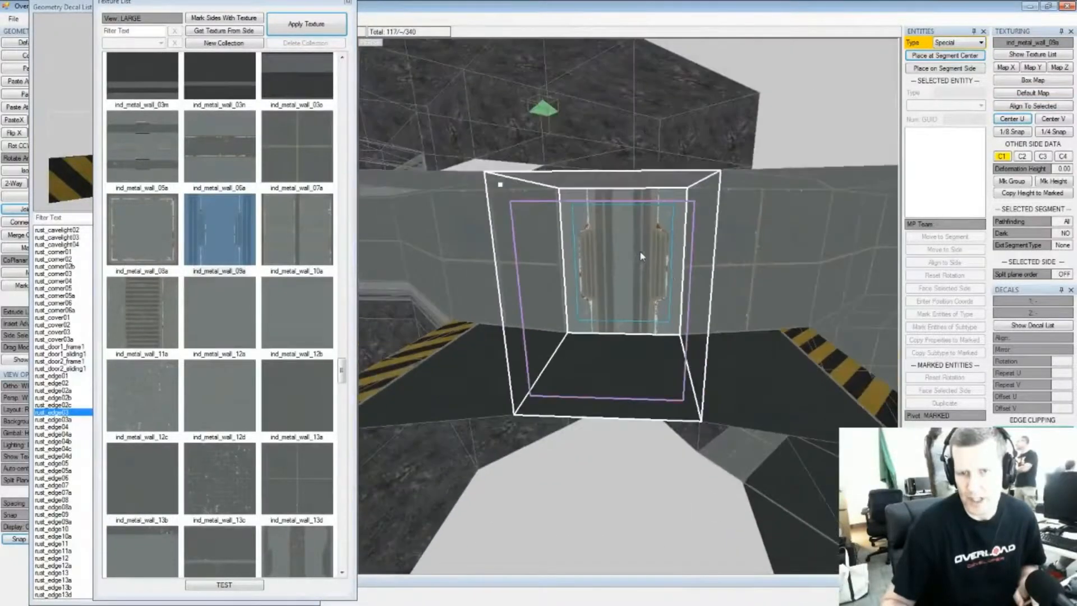
# Mark the plain metal wall sides of the two walkway segments flanking the panelled middle wall
pyautogui.click(736, 274)
pyautogui.click(551, 266)
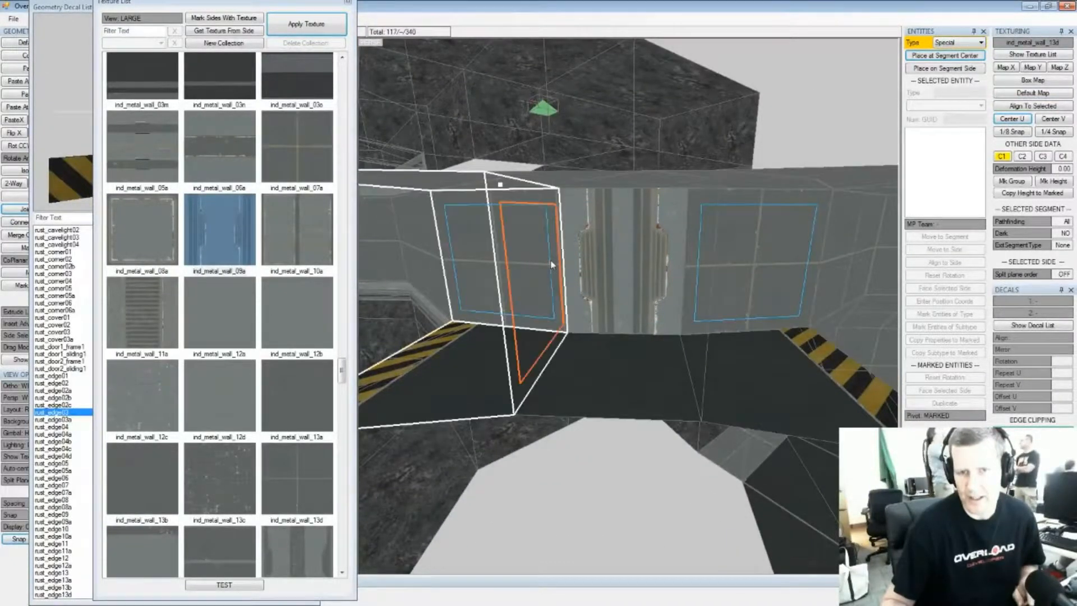
pyautogui.press('Tab')
pyautogui.press('Tab')
pyautogui.press('Tab')
pyautogui.press('Tab')
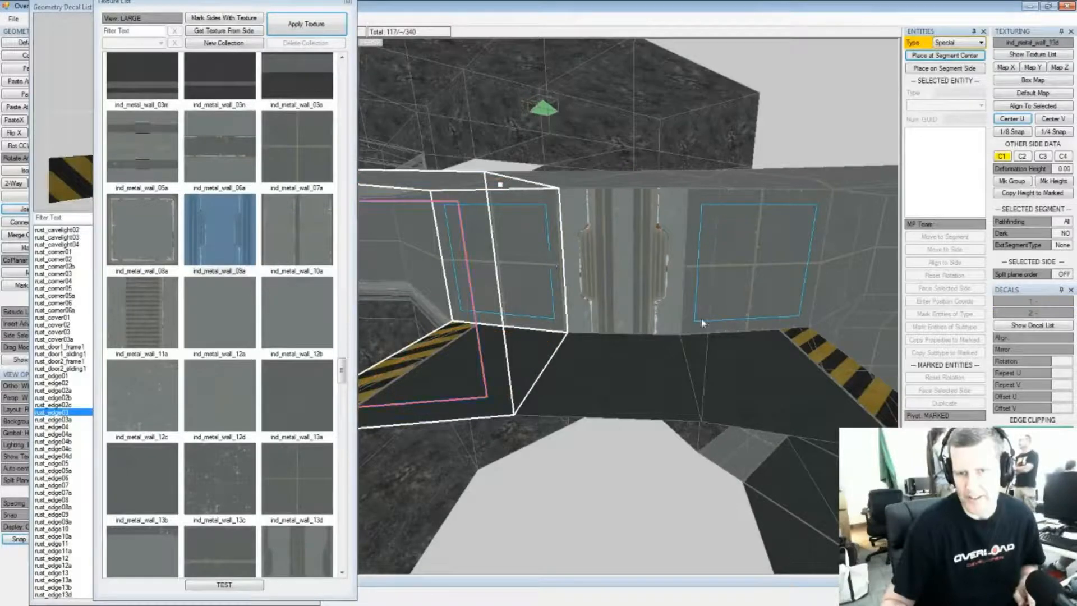
pyautogui.click(702, 324)
pyautogui.press('Tab')
pyautogui.press('Tab')
pyautogui.press('Tab')
pyautogui.press('Tab')
pyautogui.moveTo(787, 247); pyautogui.dragTo(765, 248, button='right')
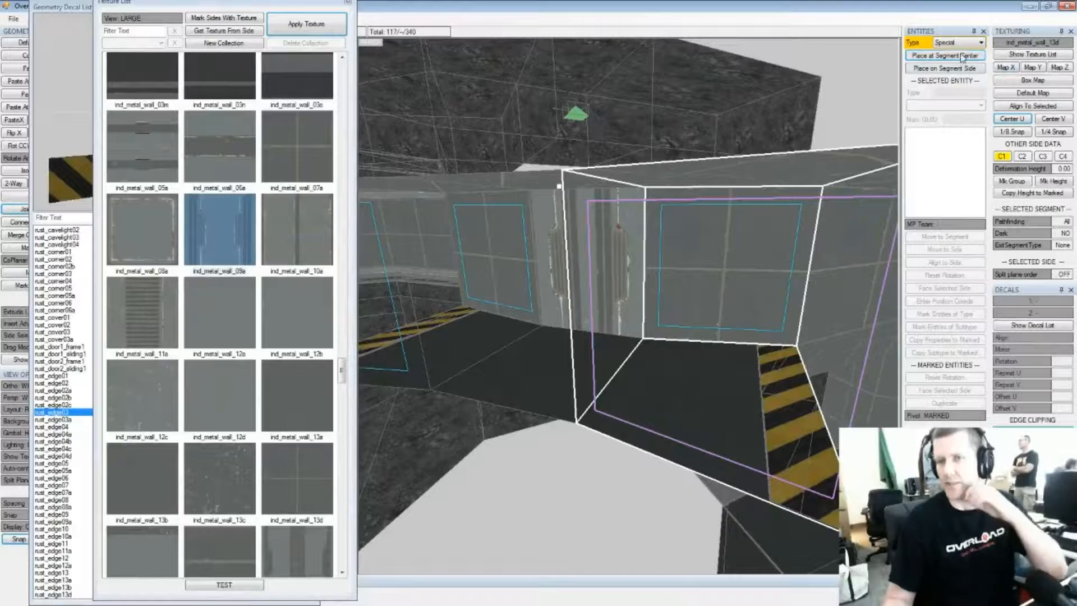
# Apply the rust_edge01 geometry decal to the marked walkway walls as decal 1
pyautogui.click(67, 24)
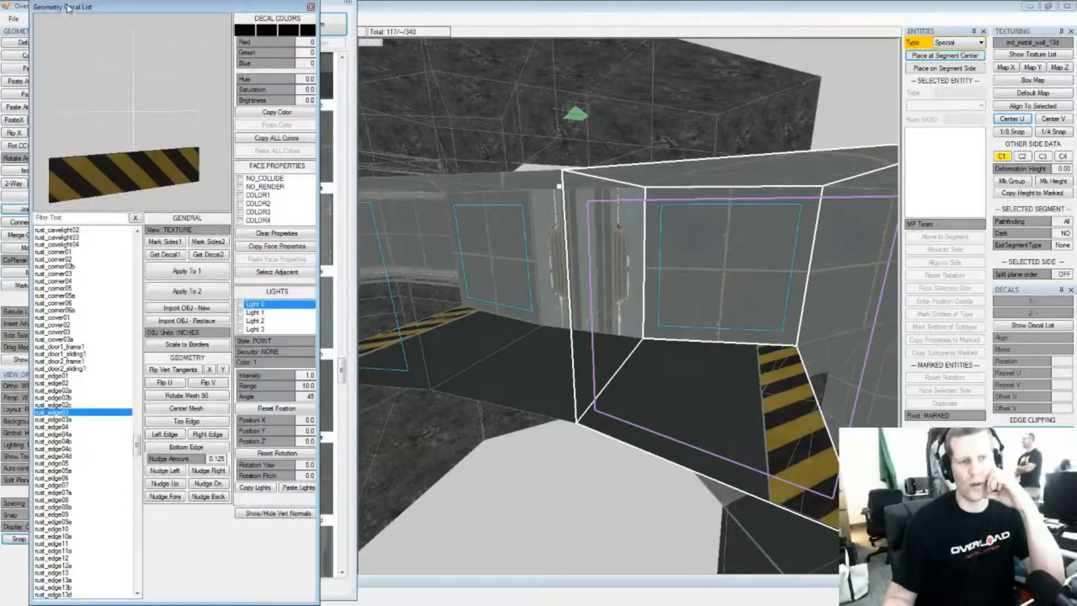
pyautogui.click(64, 377)
pyautogui.click(65, 383)
pyautogui.click(64, 376)
pyautogui.moveTo(101, 180); pyautogui.dragTo(182, 162)
pyautogui.click(180, 272)
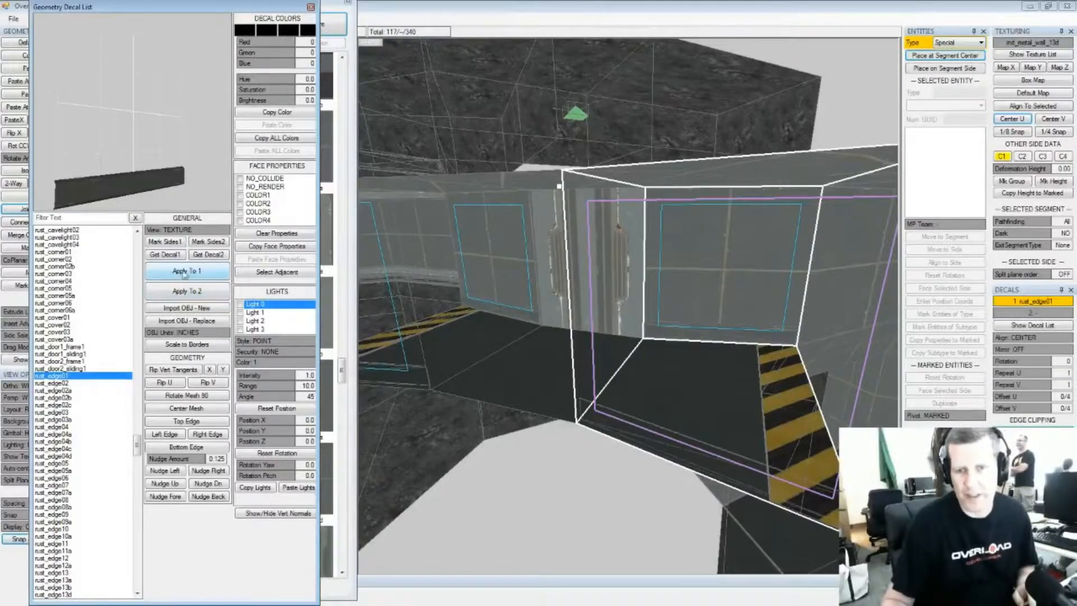
# Try EDGE_RIGHT for the rust_edge01 decal, check its position on the walkway walls, and set its alignment to EDGE_LEFT
pyautogui.click(1025, 340)
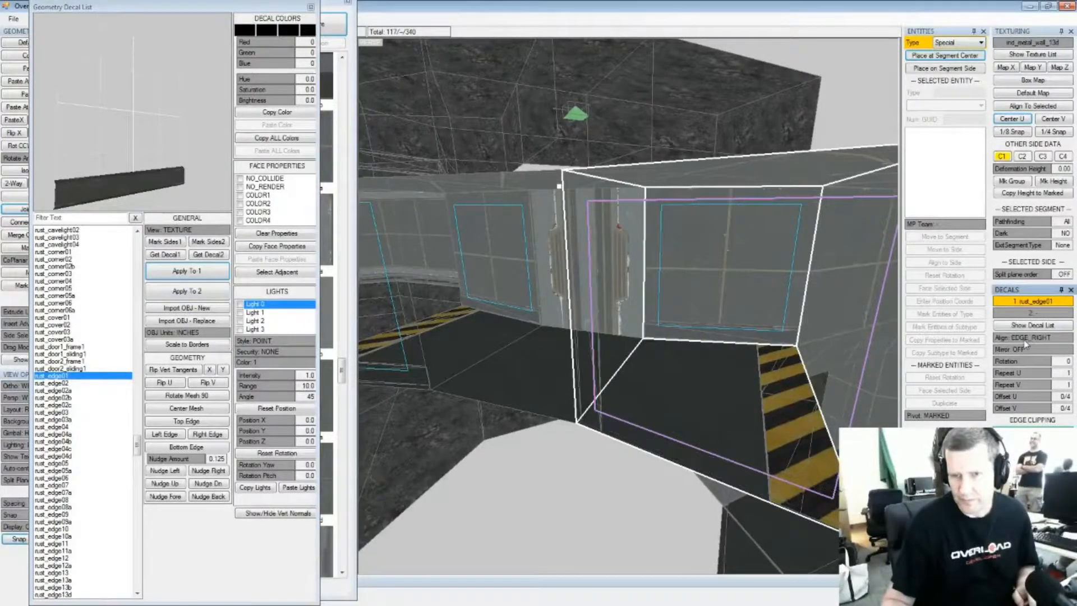
pyautogui.moveTo(516, 306); pyautogui.dragTo(705, 344, button='right')
pyautogui.click(760, 329)
pyautogui.moveTo(737, 264); pyautogui.dragTo(749, 223, button='right')
pyautogui.scroll(3, 750, 223)
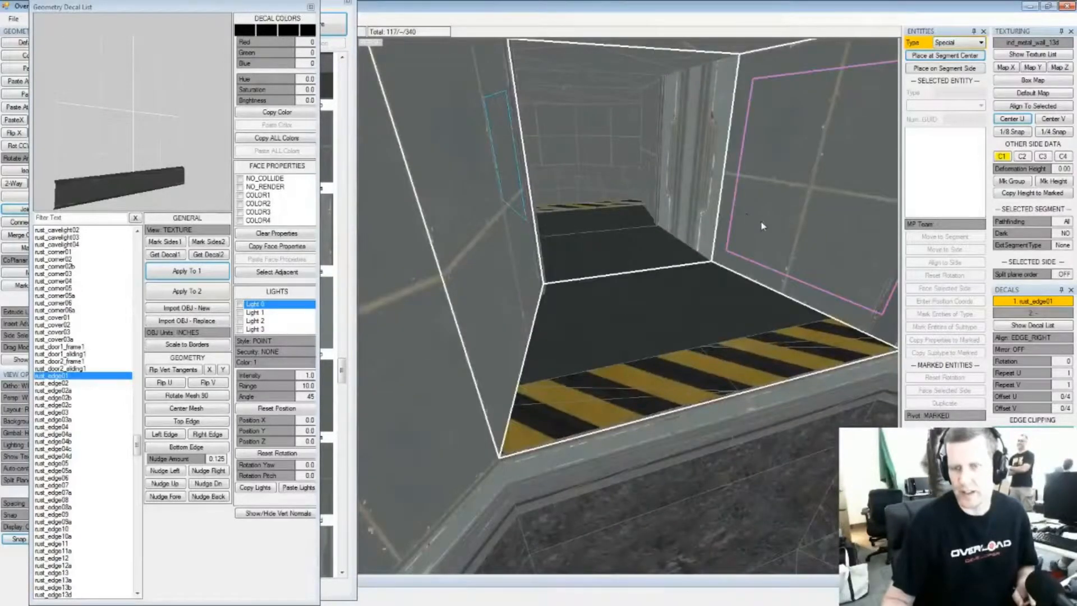
pyautogui.click(1024, 341)
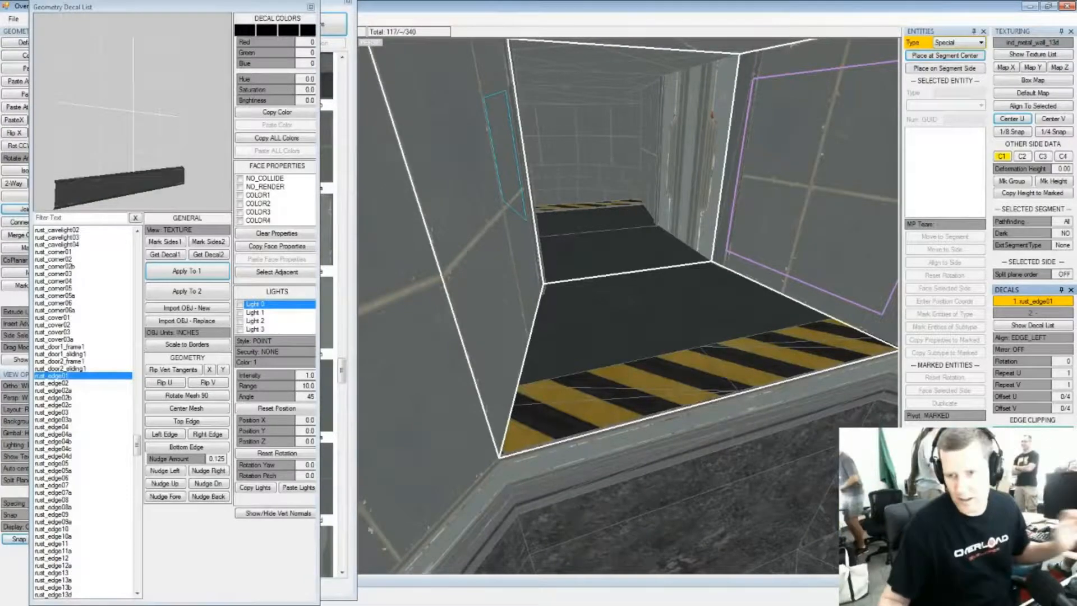
# Mark the connected plain metal wall sides running around the room, leaving out the panelled walkway wall
pyautogui.moveTo(728, 256)
pyautogui.mouseDown(button='right')
pyautogui.moveTo(678, 305)
pyautogui.moveTo(690, 298)
pyautogui.moveTo(715, 318)
pyautogui.moveTo(744, 315)
pyautogui.moveTo(621, 290)
pyautogui.moveTo(423, 301)
pyautogui.moveTo(527, 332)
pyautogui.moveTo(498, 329)
pyautogui.moveTo(729, 275)
pyautogui.mouseUp(button='right')
pyautogui.moveTo(809, 286); pyautogui.dragTo(633, 279, button='right')
pyautogui.moveTo(646, 321); pyautogui.dragTo(627, 298, button='right')
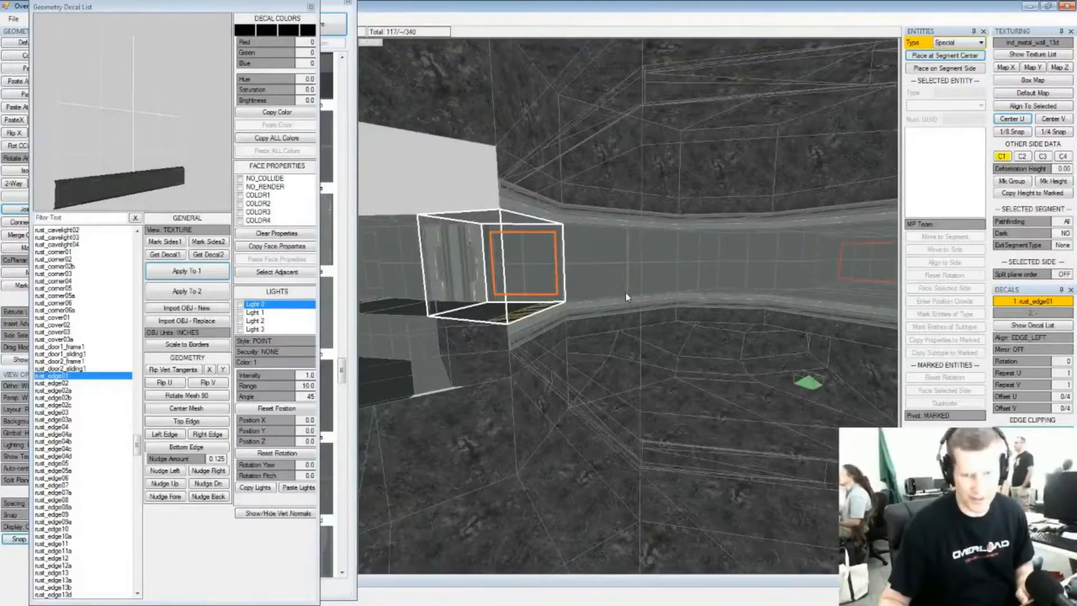
pyautogui.moveTo(626, 296); pyautogui.dragTo(543, 292, button='right')
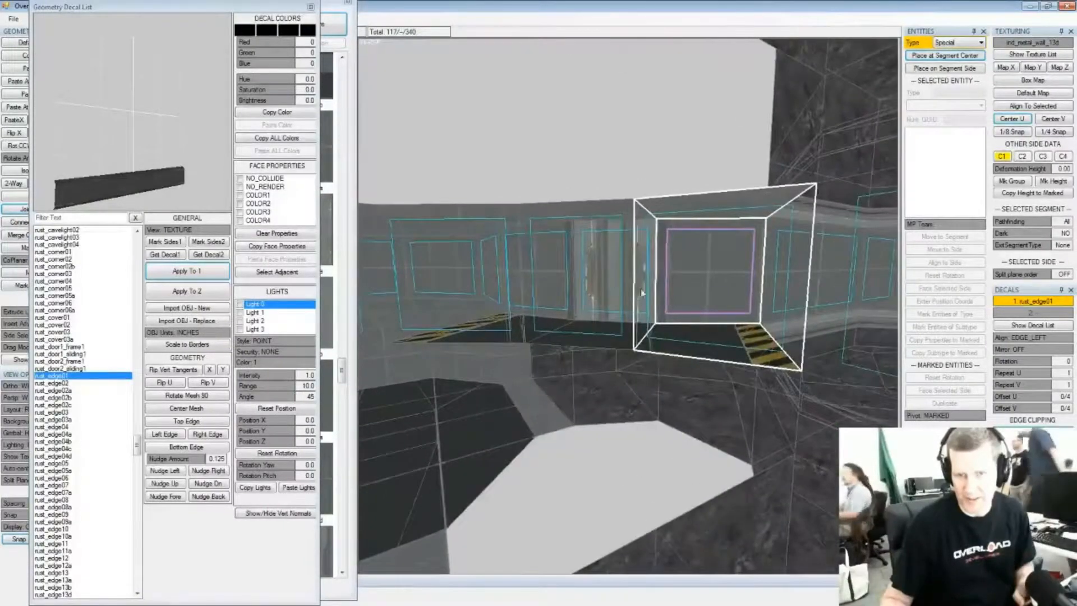
pyautogui.click(610, 283)
pyautogui.click(610, 283)
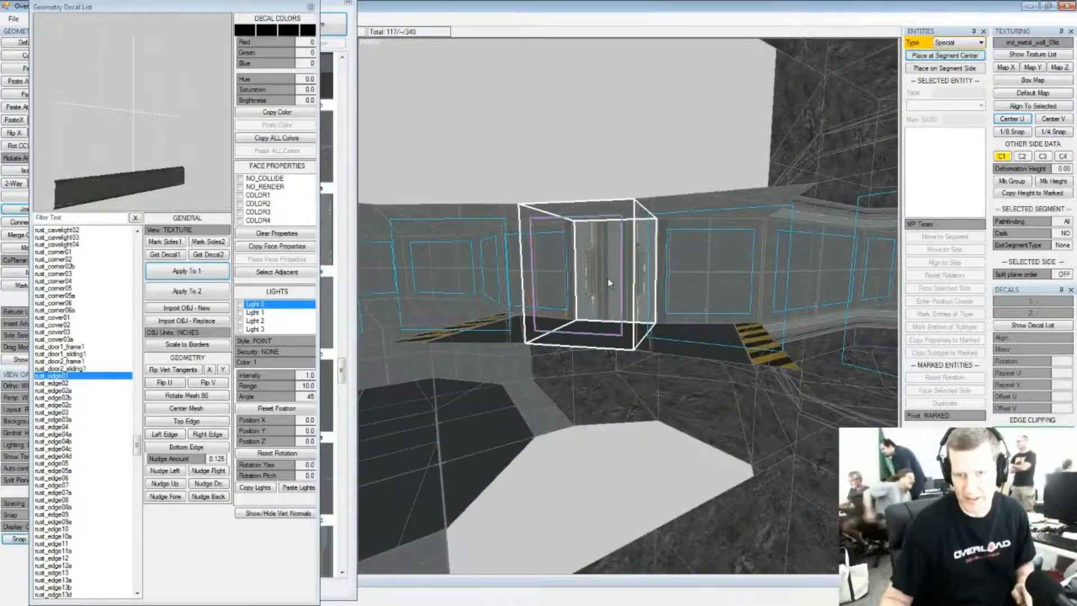
pyautogui.moveTo(697, 285); pyautogui.dragTo(622, 302, button='middle')
pyautogui.press('Escape')
pyautogui.hotkey('ctrl', 'z')
pyautogui.click(464, 291)
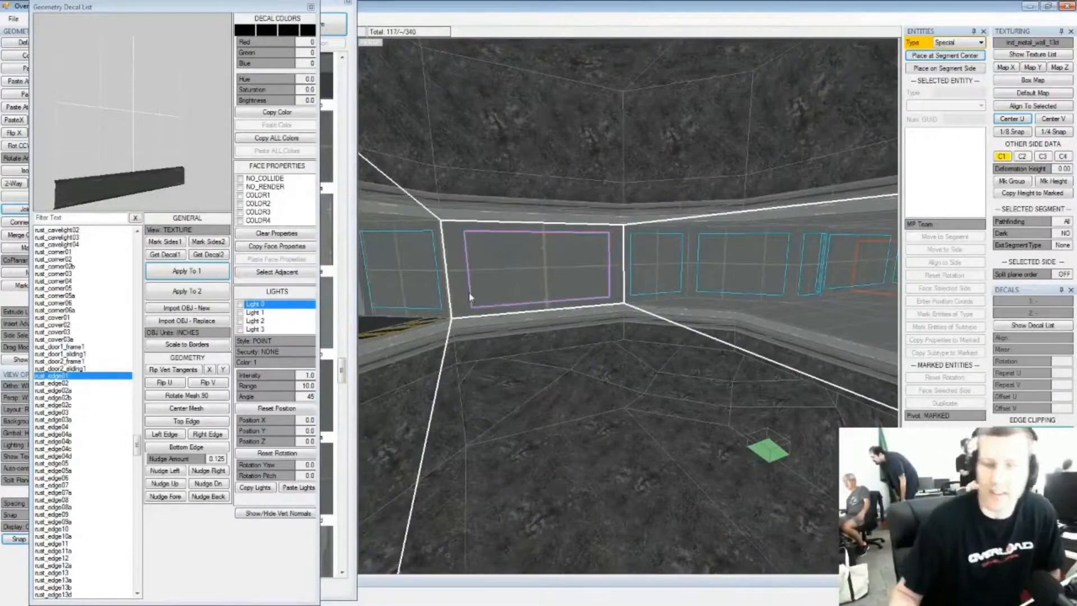
# Apply ind_metal_wall_06a to the marked room walls and align the texture so its band runs continuously between sides
pyautogui.moveTo(344, 375); pyautogui.dragTo(343, 372)
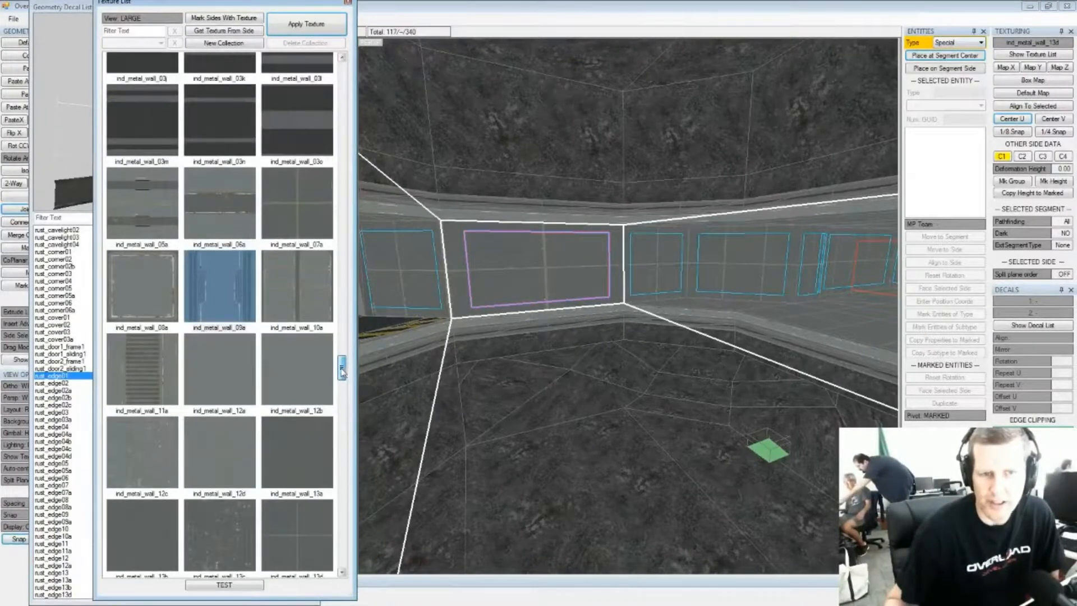
pyautogui.click(228, 215)
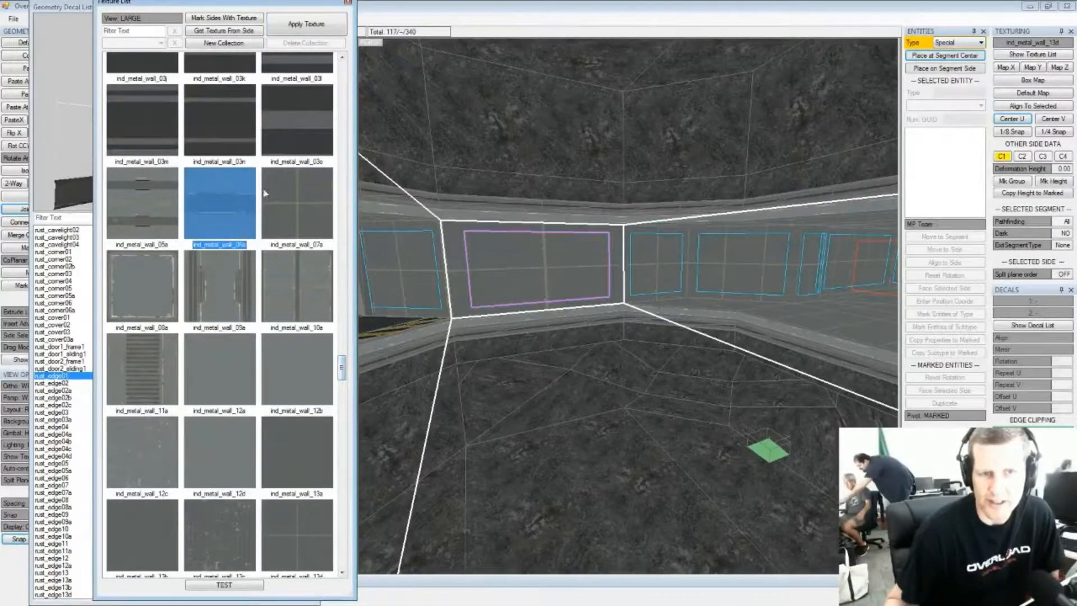
pyautogui.click(310, 33)
pyautogui.moveTo(607, 268)
pyautogui.mouseDown(button='middle')
pyautogui.moveTo(673, 262)
pyautogui.moveTo(592, 269)
pyautogui.moveTo(626, 268)
pyautogui.mouseUp(button='middle')
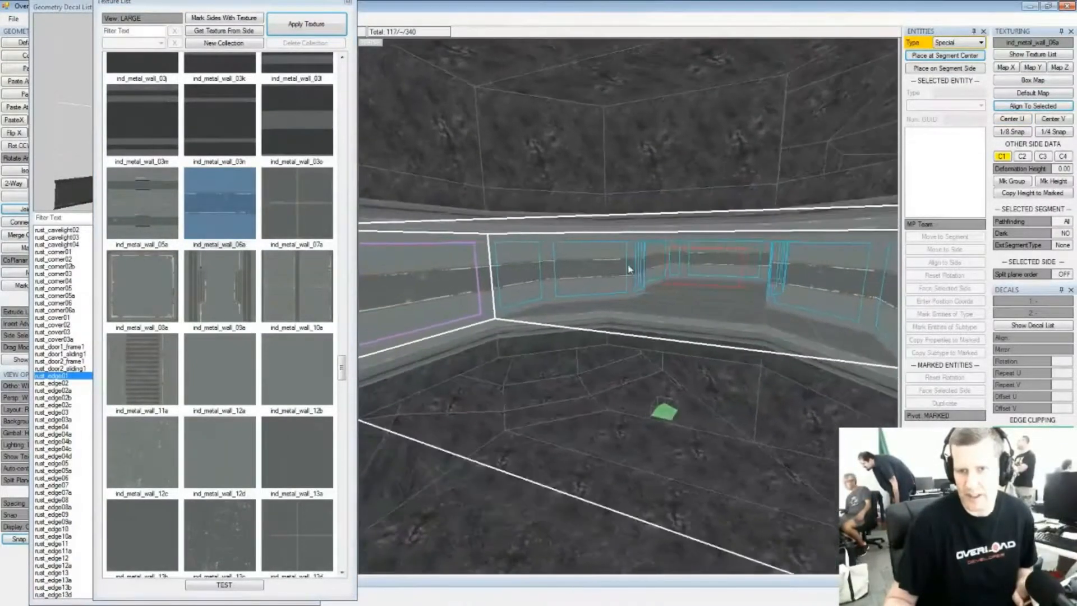
pyautogui.click(710, 261)
pyautogui.moveTo(710, 261); pyautogui.dragTo(707, 266, button='middle')
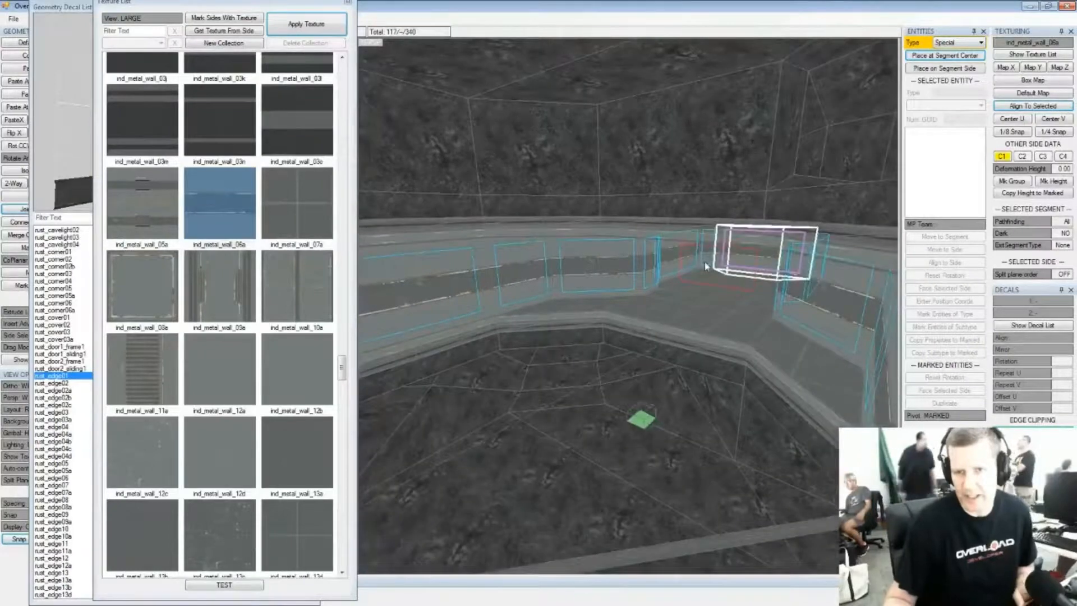
pyautogui.press('a')
# Mark the room's ledge floor sides and retexture them with ind_stone_floor_01a taken from the existing stone floor
pyautogui.moveTo(604, 331); pyautogui.dragTo(755, 361, button='middle')
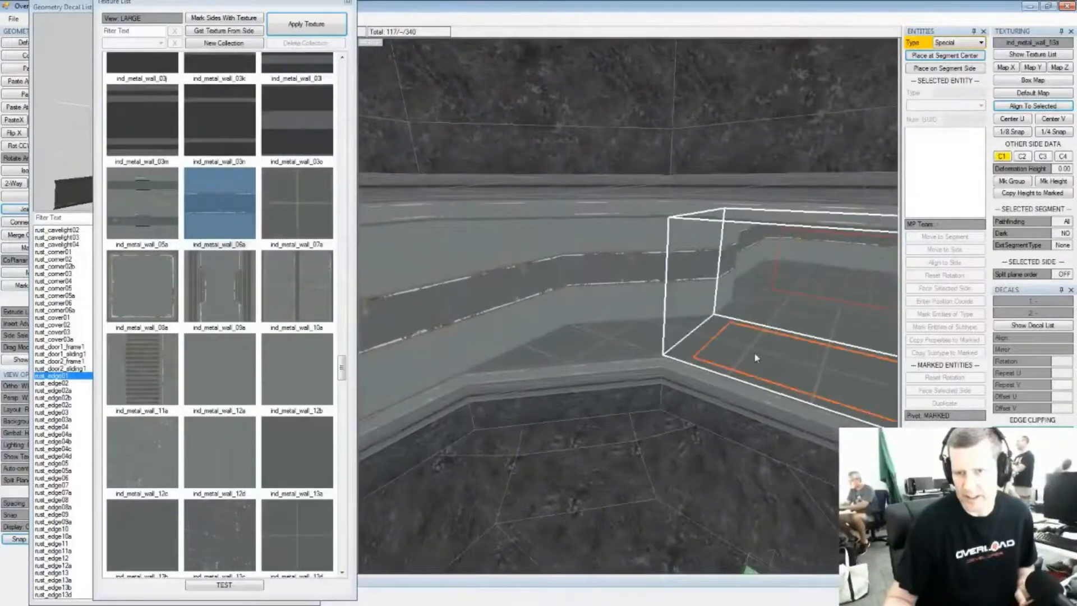
pyautogui.moveTo(757, 356); pyautogui.dragTo(702, 317, button='middle')
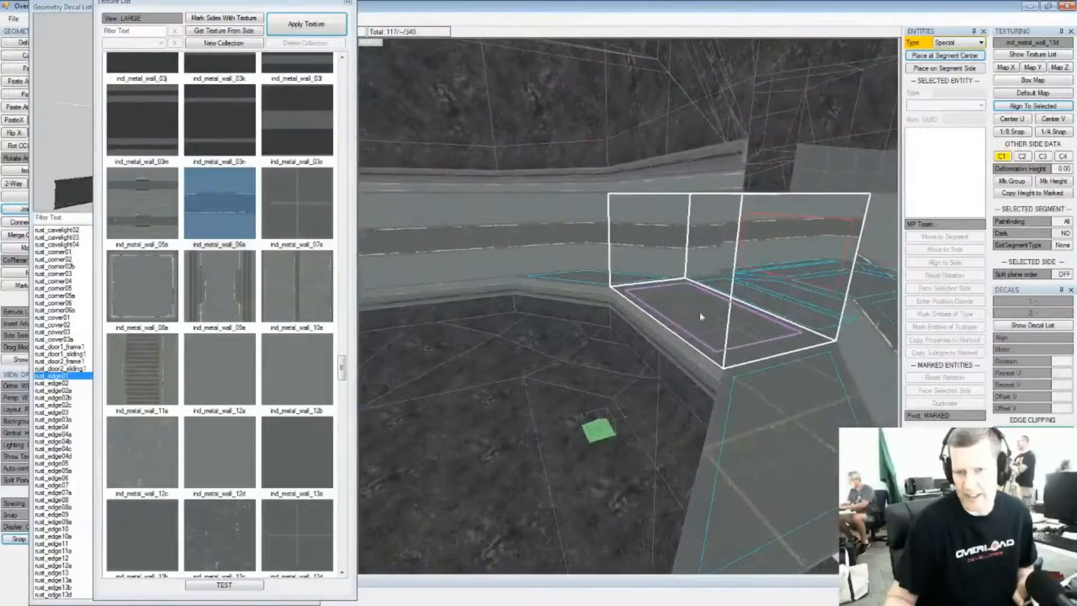
pyautogui.moveTo(666, 364); pyautogui.dragTo(694, 298, button='middle')
pyautogui.click(572, 392)
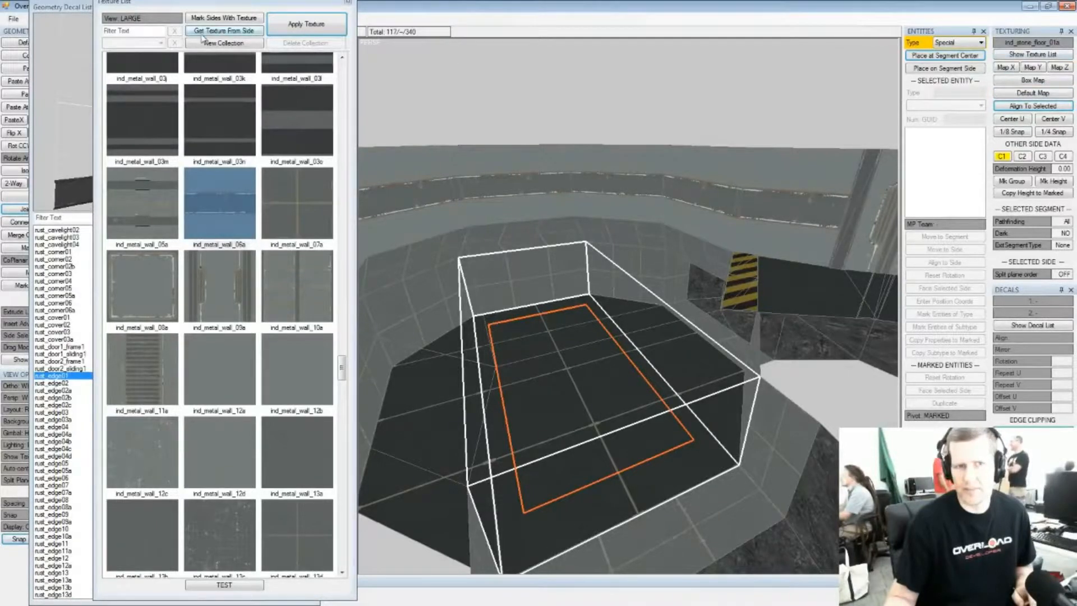
pyautogui.click(228, 30)
pyautogui.click(291, 30)
pyautogui.moveTo(685, 257)
pyautogui.mouseDown(button='middle')
pyautogui.moveTo(738, 267)
pyautogui.moveTo(690, 284)
pyautogui.moveTo(651, 253)
pyautogui.moveTo(620, 262)
pyautogui.moveTo(693, 255)
pyautogui.mouseUp(button='middle')
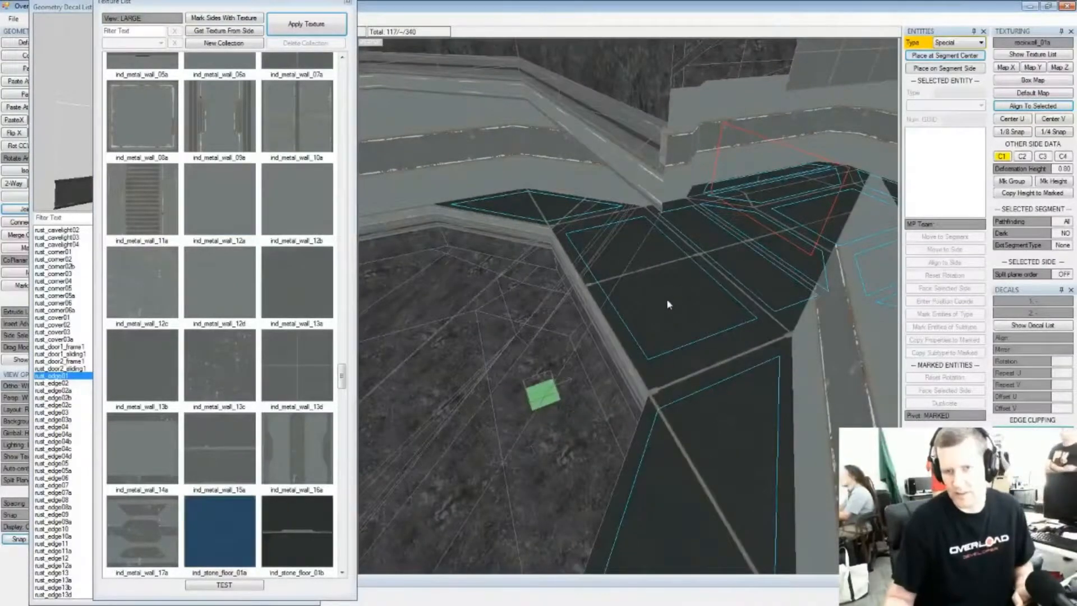
pyautogui.click(668, 303)
pyautogui.moveTo(714, 301); pyautogui.dragTo(690, 271, button='middle')
# Mark the two narrow floor sides along the opposite walls and retexture them with ind_stone_floor_01c
pyautogui.click(710, 270)
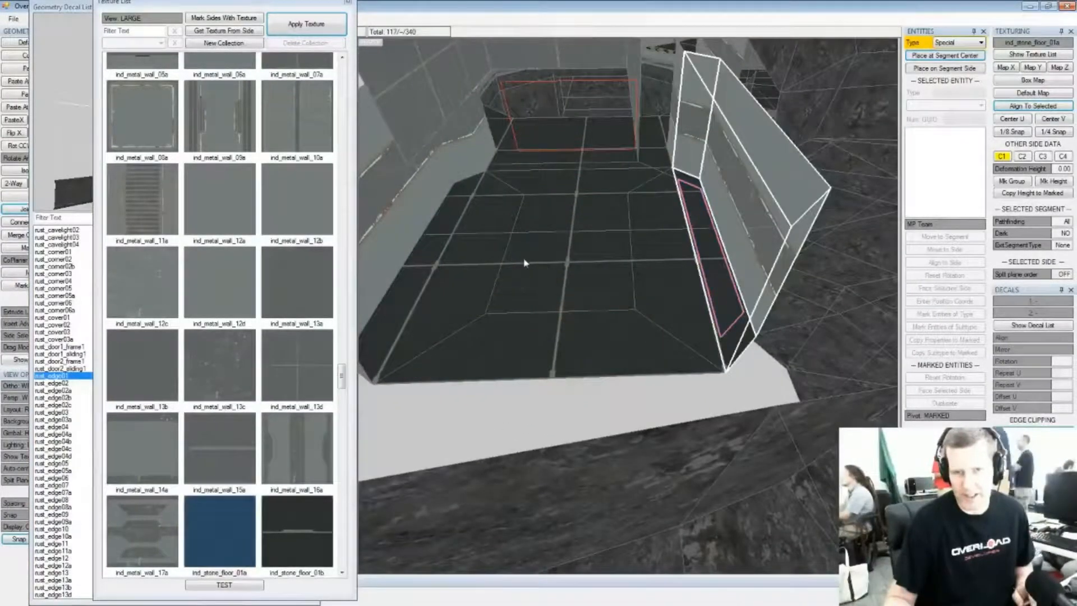
pyautogui.click(444, 246)
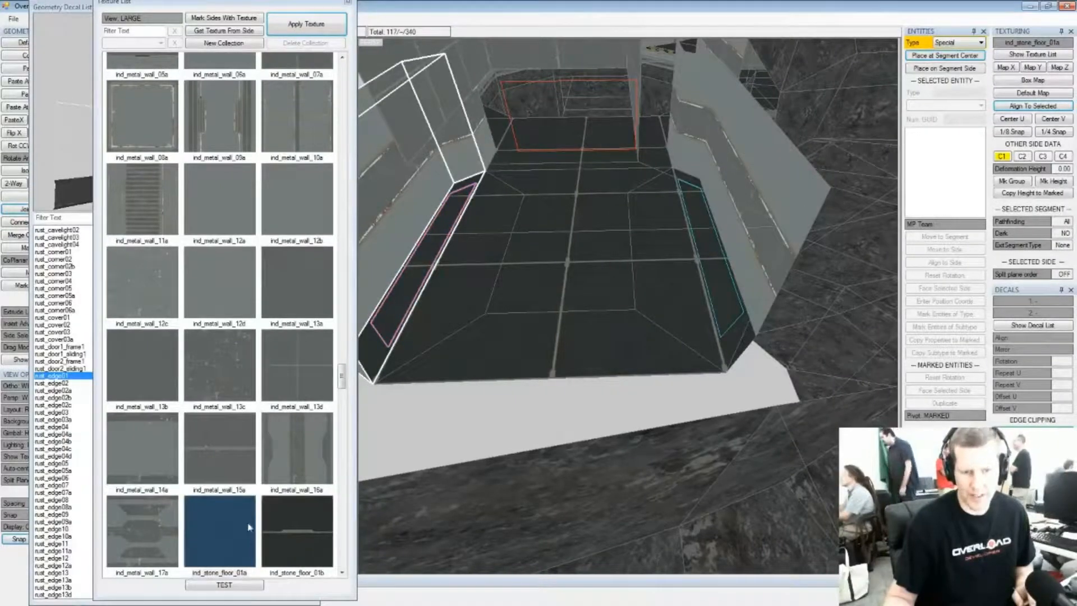
pyautogui.click(249, 528)
pyautogui.scroll(-3, 243, 486)
pyautogui.click(155, 494)
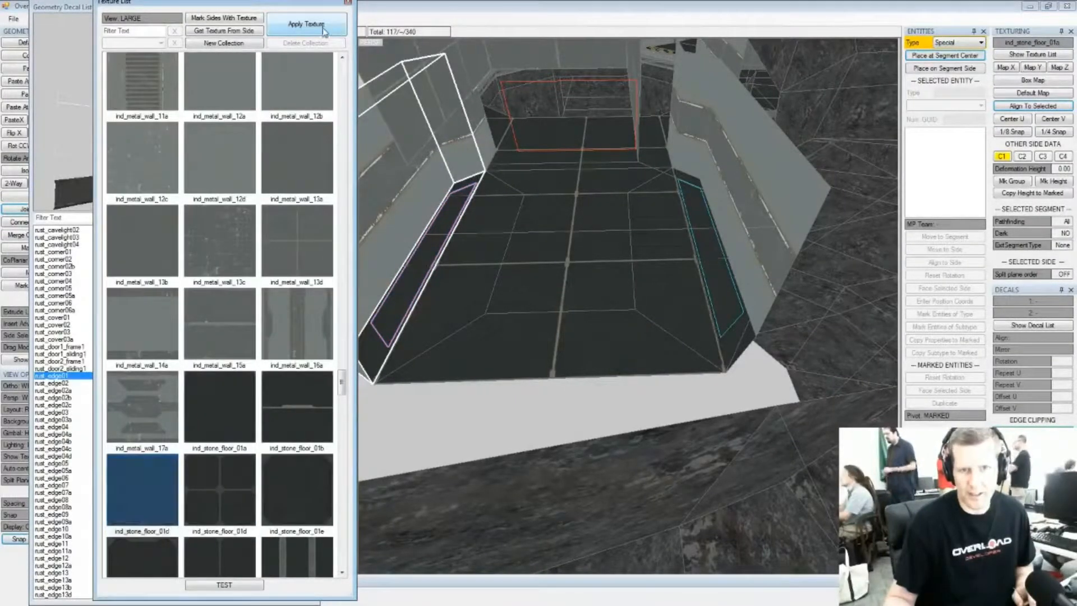
# Mark the two facing wall sides of the narrow room segment and apply the rust_vbar08a hazard-stripe decal as decal 1
pyautogui.moveTo(632, 221); pyautogui.dragTo(654, 228, button='middle')
pyautogui.click(621, 193)
pyautogui.moveTo(621, 197); pyautogui.dragTo(761, 243, button='middle')
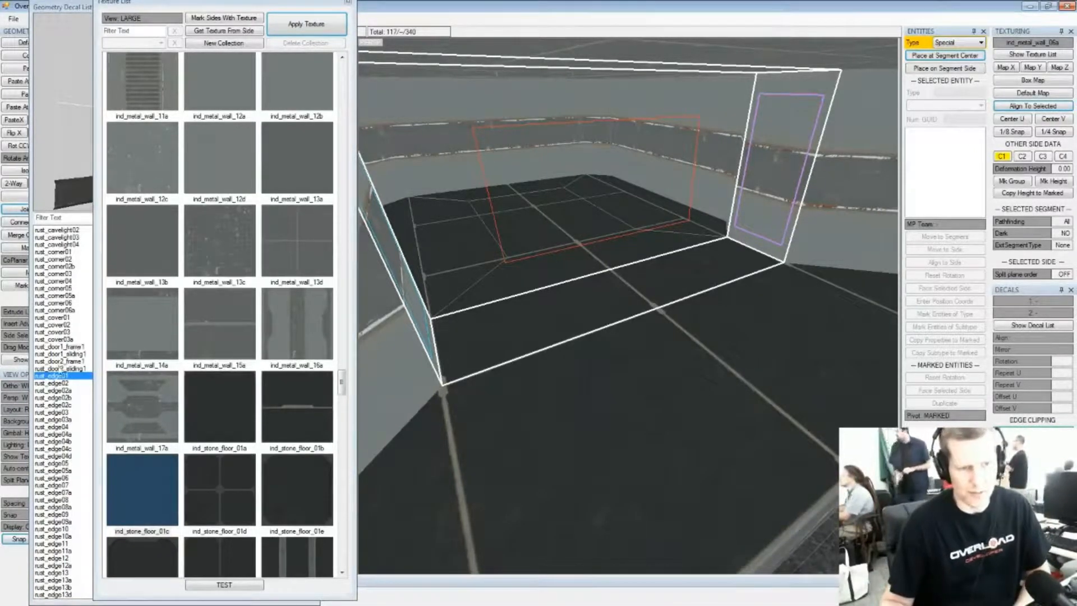
pyautogui.click(56, 380)
pyautogui.moveTo(137, 444); pyautogui.dragTo(139, 492)
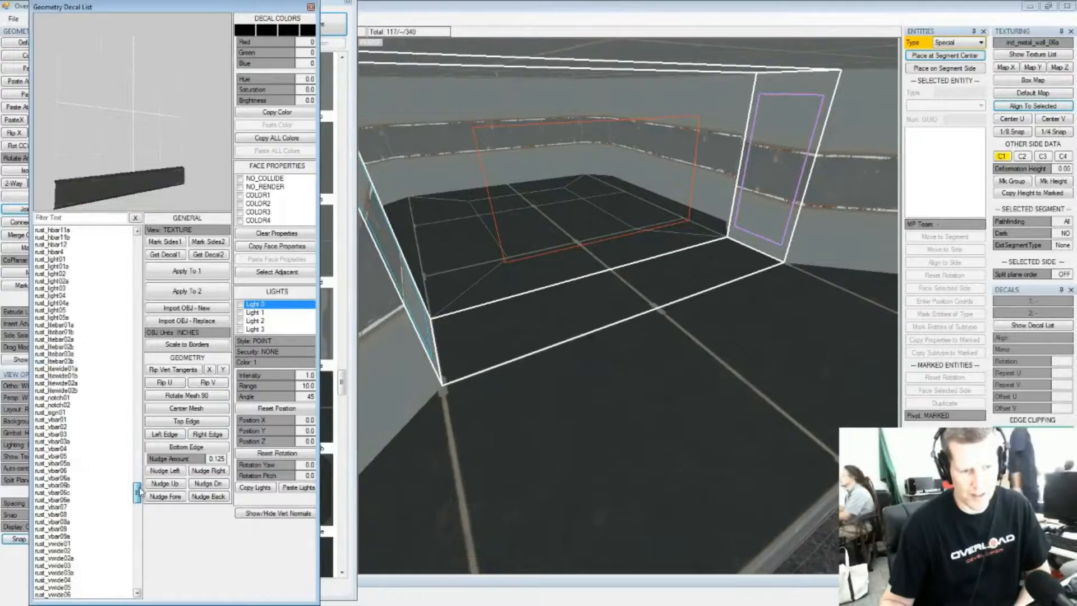
pyautogui.click(78, 530)
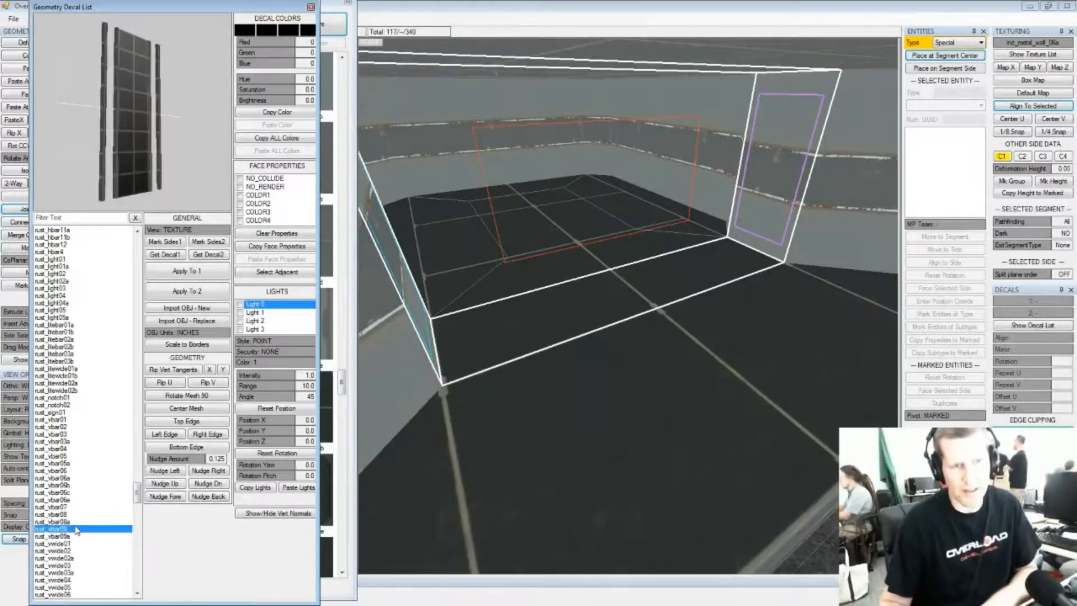
pyautogui.press('Up')
pyautogui.click(189, 271)
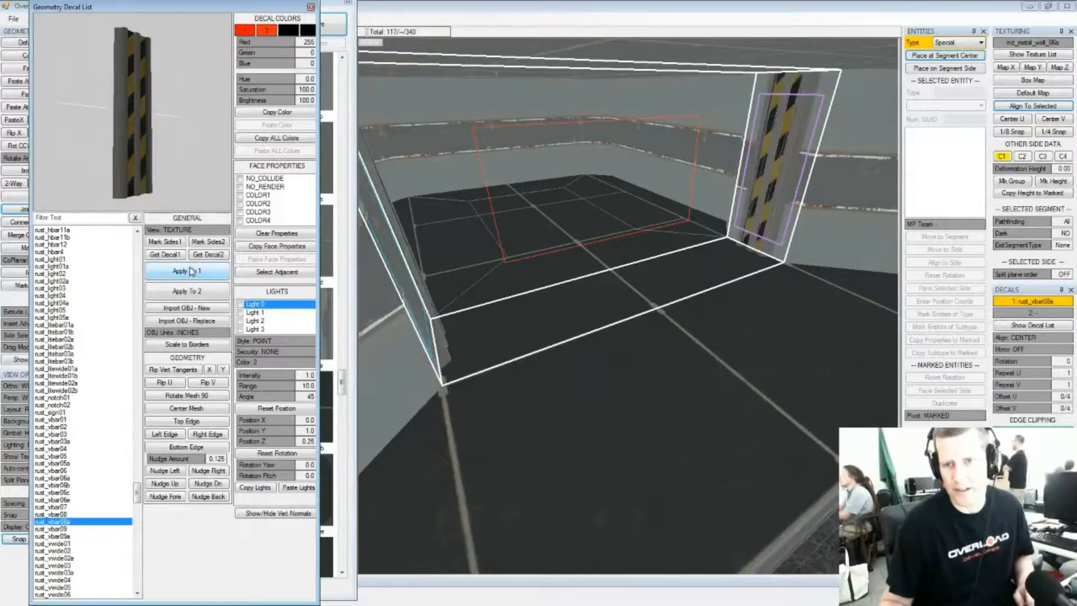
# Mark the two narrow corner wall sides at the far end of the metal room
pyautogui.moveTo(644, 254); pyautogui.dragTo(623, 191, button='middle')
pyautogui.scroll(2, 609, 272)
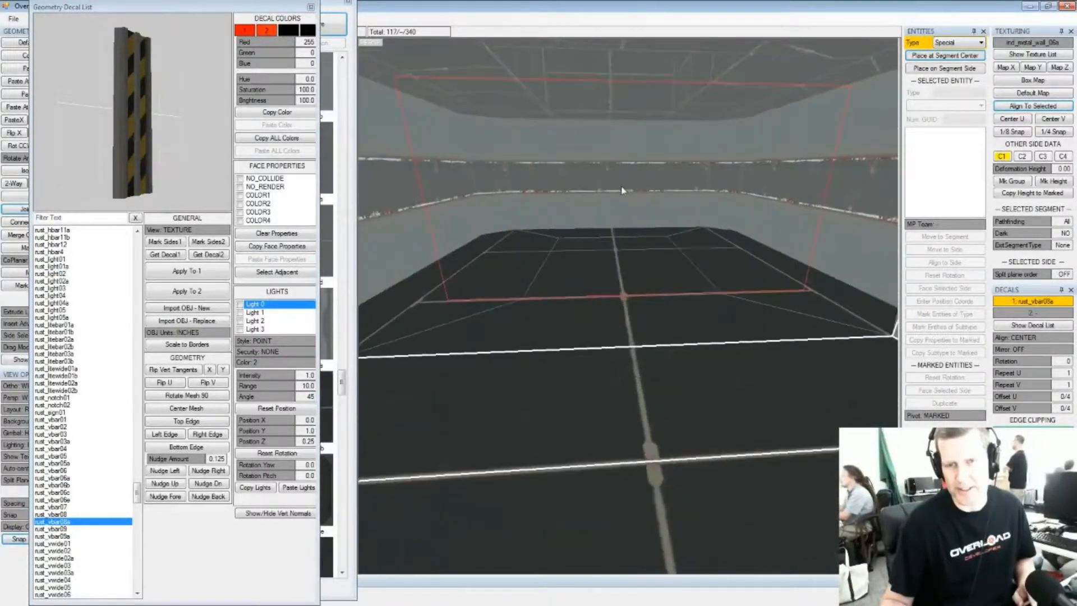
pyautogui.click(721, 177)
pyautogui.moveTo(536, 177); pyautogui.dragTo(574, 226, button='middle')
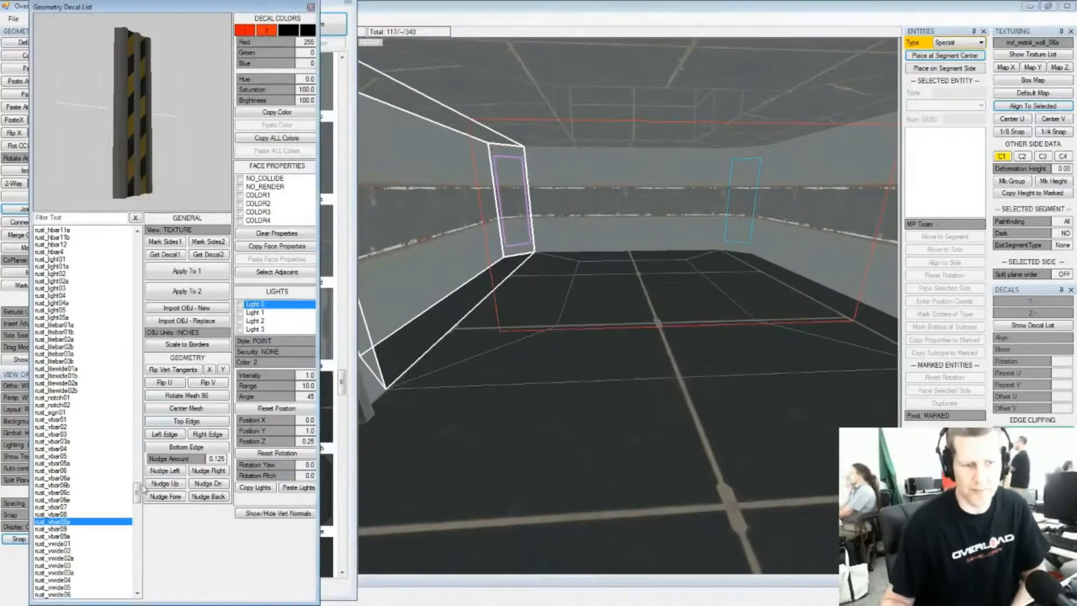
# Preview the tn_light decals and apply tn_light_06f as decal 1 to the two marked corner walls
pyautogui.moveTo(141, 498); pyautogui.dragTo(140, 539)
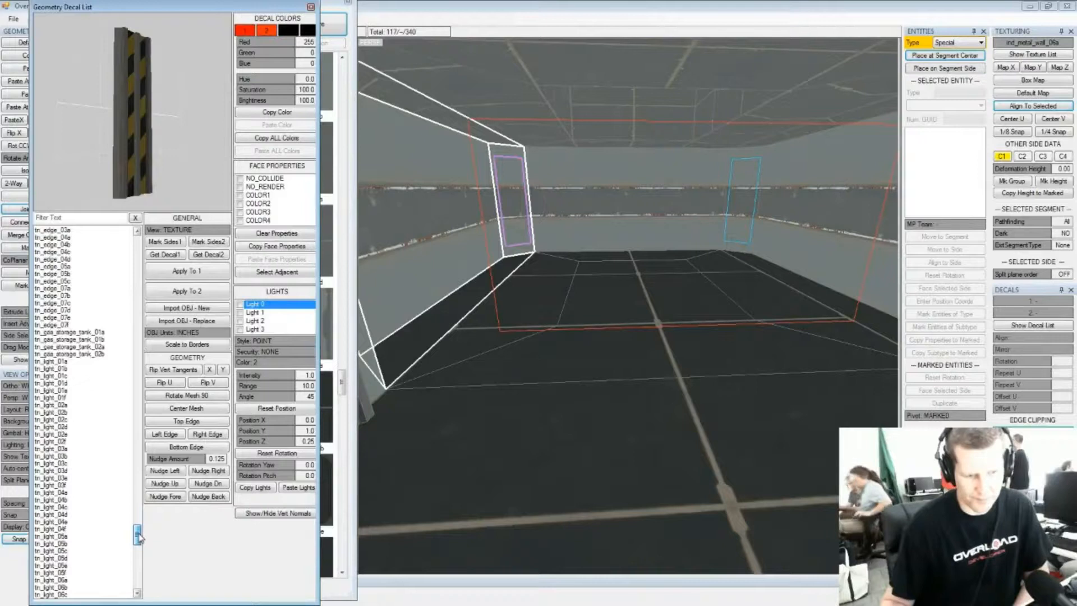
pyautogui.click(50, 465)
pyautogui.press('Down')
pyautogui.press('Down')
pyautogui.press('Down')
pyautogui.press('Down')
pyautogui.press('Down')
pyautogui.press('Down')
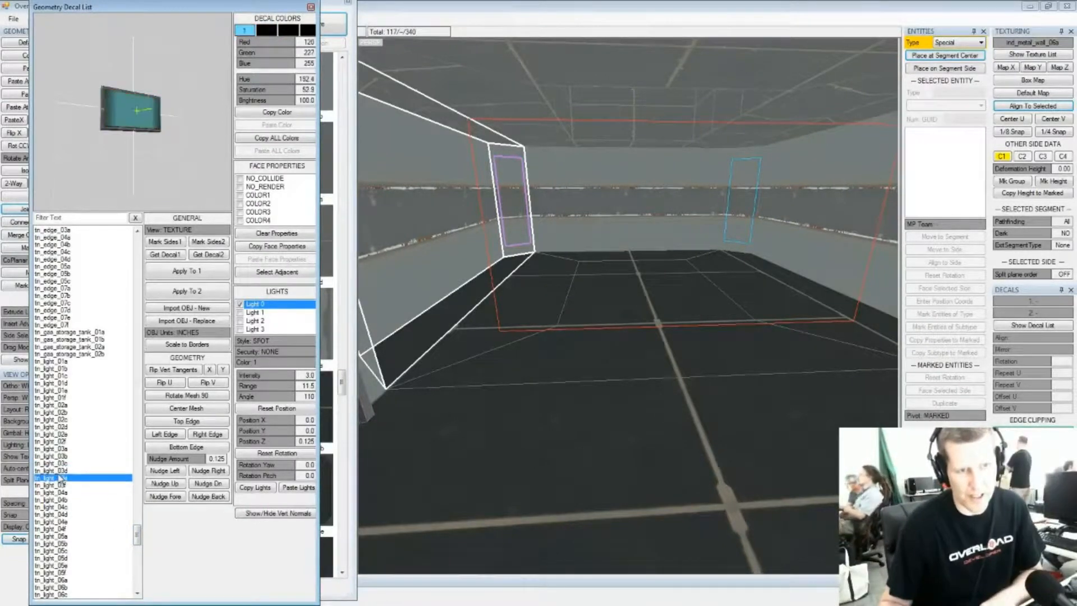
pyautogui.scroll(-2, 67, 507)
pyautogui.click(66, 508)
pyautogui.press('Down')
pyautogui.press('Down')
pyautogui.press('Down')
pyautogui.press('Down')
pyautogui.press('Down')
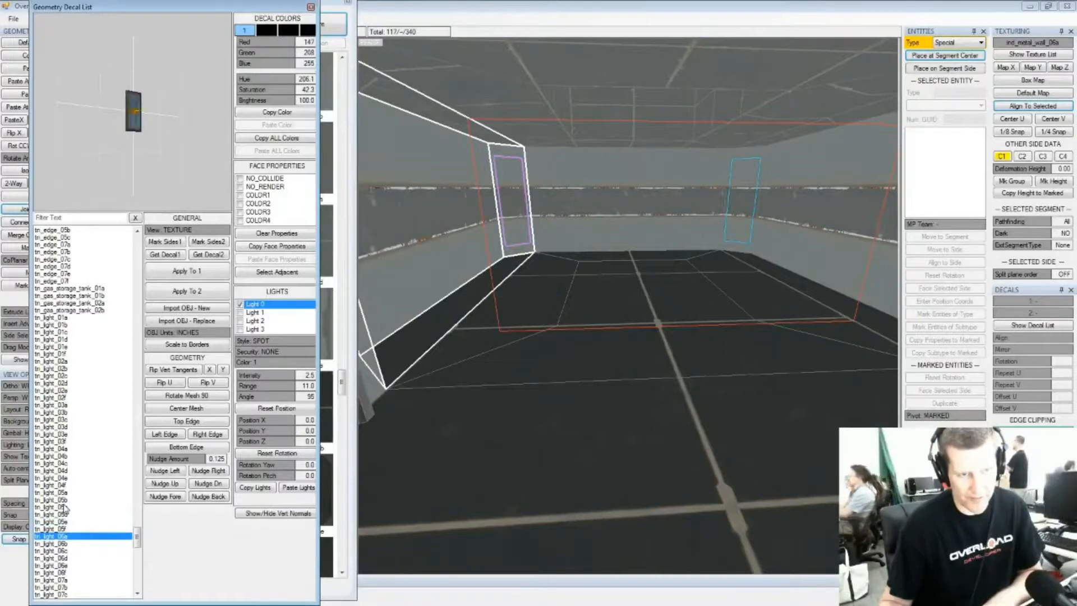
pyautogui.press('Down')
pyautogui.press('Down')
pyautogui.press('Down')
pyautogui.press('Down')
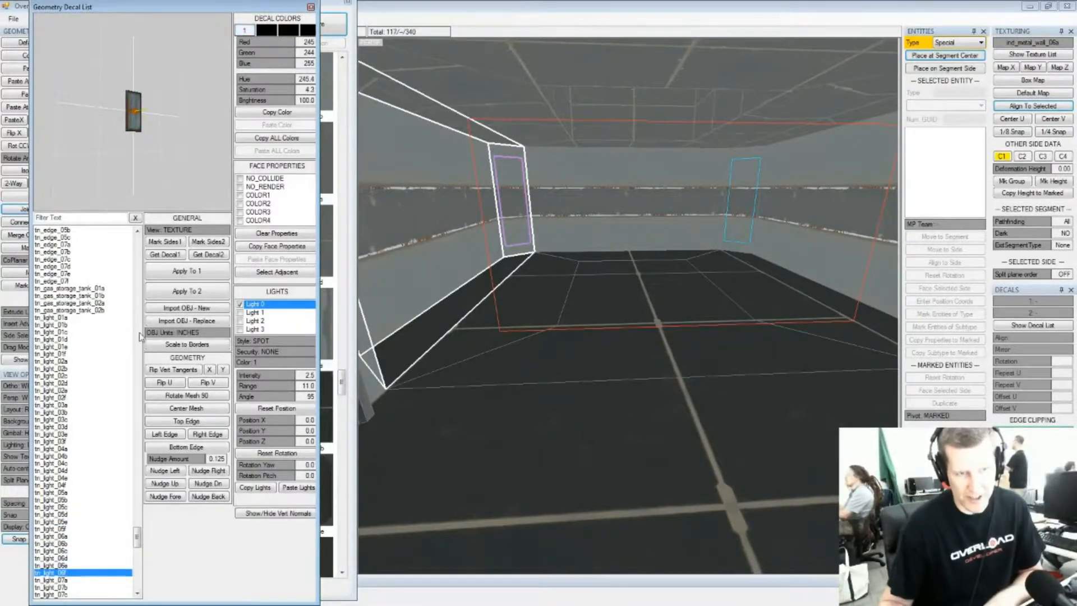
pyautogui.click(195, 272)
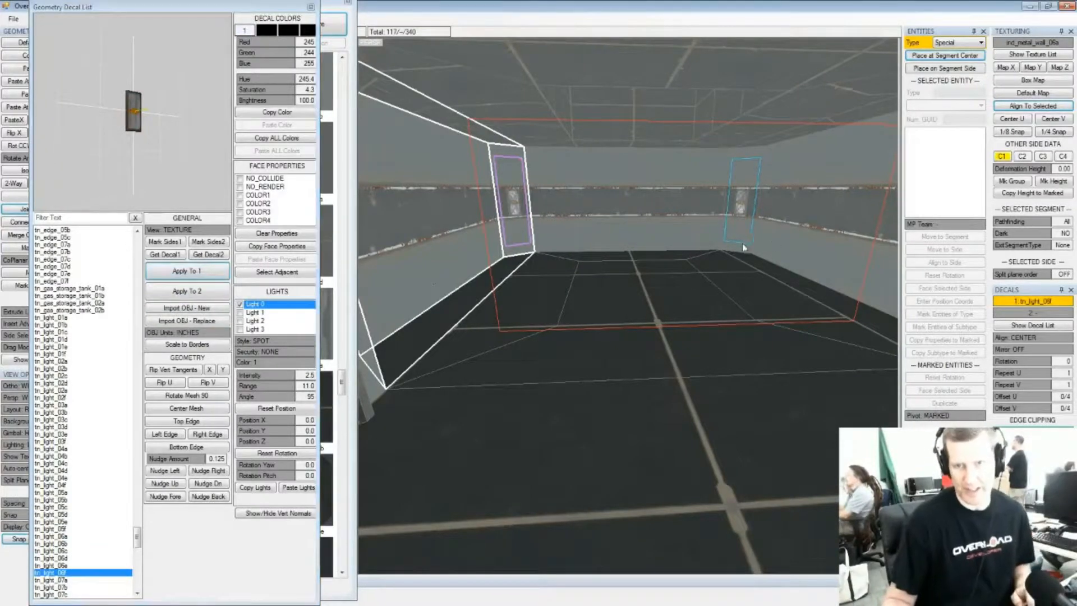
# Select the segment of the room's ceiling opening and mark its inner vertical sides
pyautogui.moveTo(732, 248); pyautogui.dragTo(629, 266, button='right')
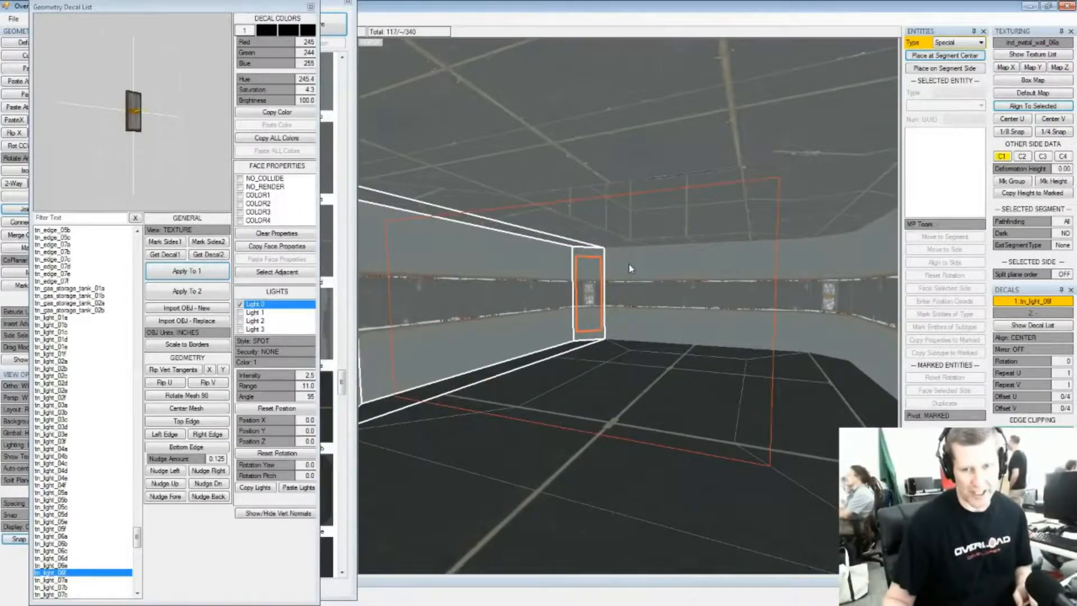
pyautogui.moveTo(629, 266); pyautogui.dragTo(589, 231, button='right')
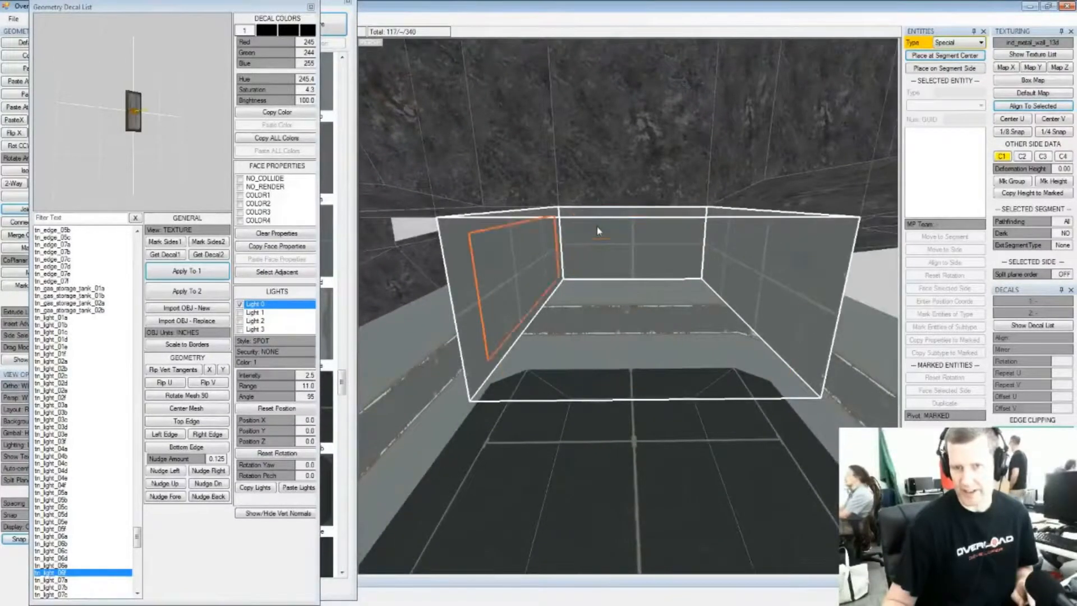
pyautogui.press('Down')
pyautogui.press('space')
pyautogui.moveTo(604, 233); pyautogui.dragTo(674, 248, button='right')
pyautogui.moveTo(620, 302); pyautogui.dragTo(719, 217, button='right')
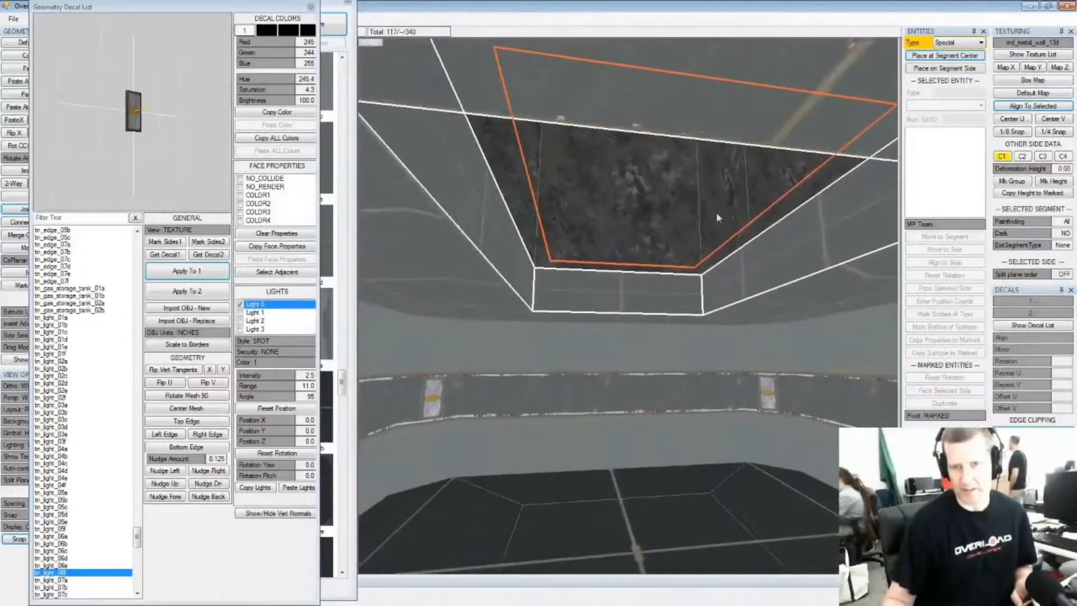
pyautogui.click(715, 287)
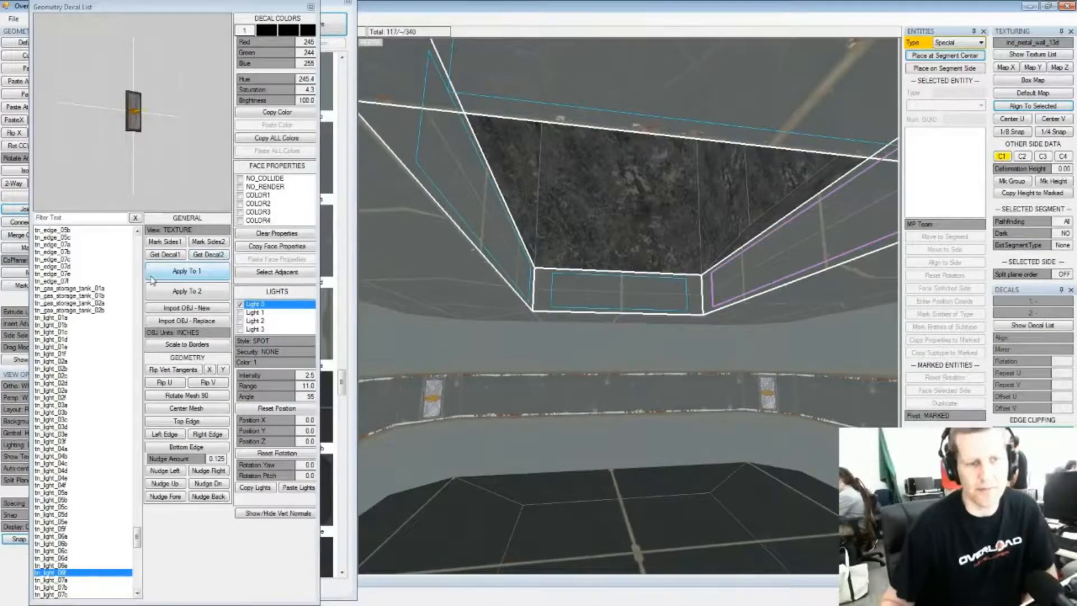
# Apply the ind_metal_ceiling_10a texture to the marked ceiling opening sides and reset them to default mapping
pyautogui.click(336, 32)
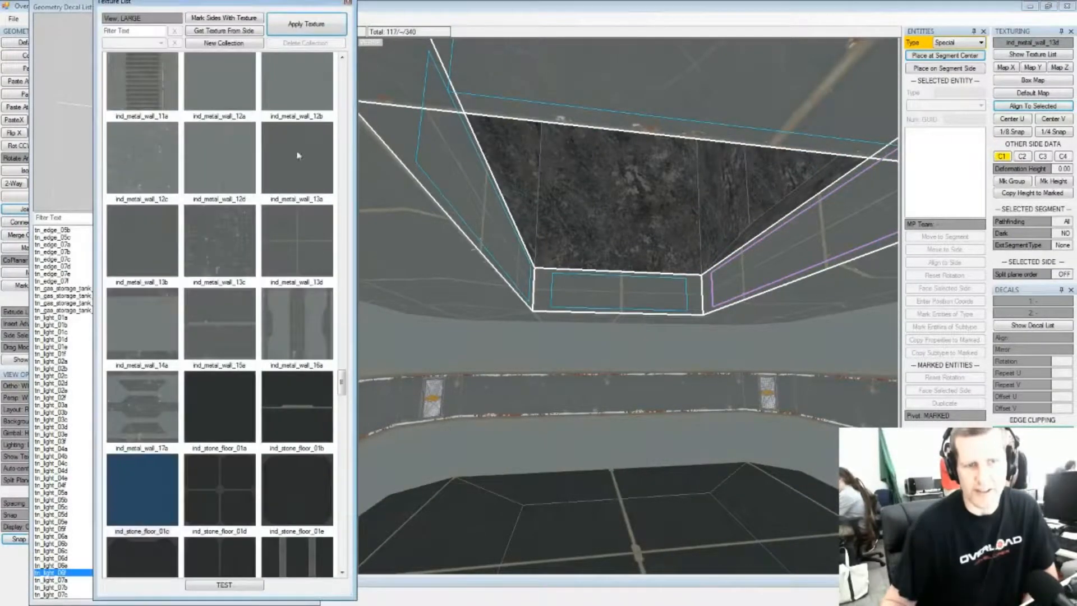
pyautogui.scroll(6, 196, 253)
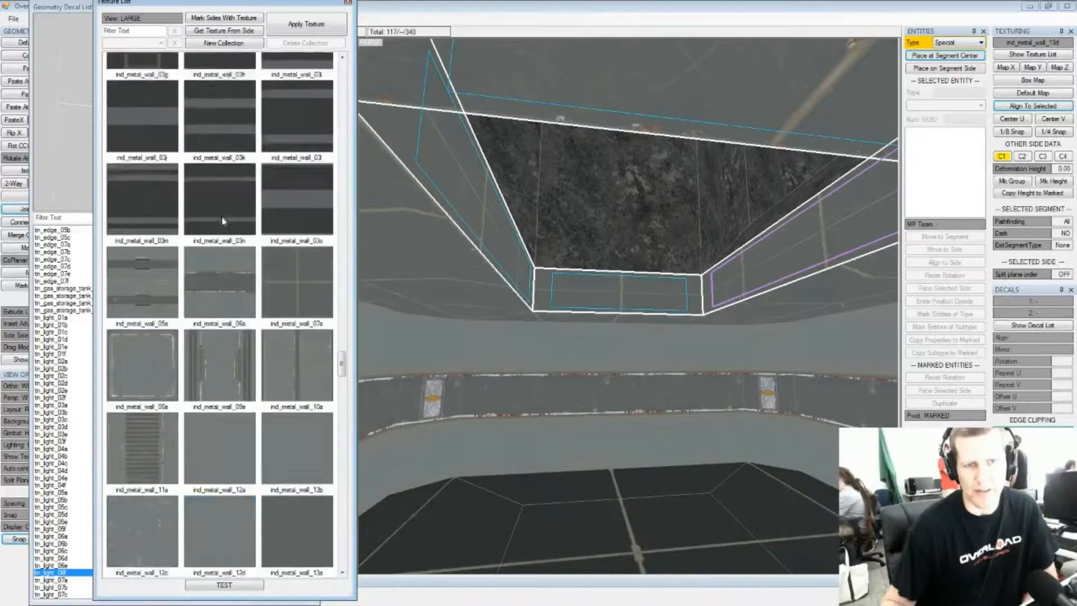
pyautogui.scroll(5, 221, 217)
pyautogui.click(217, 273)
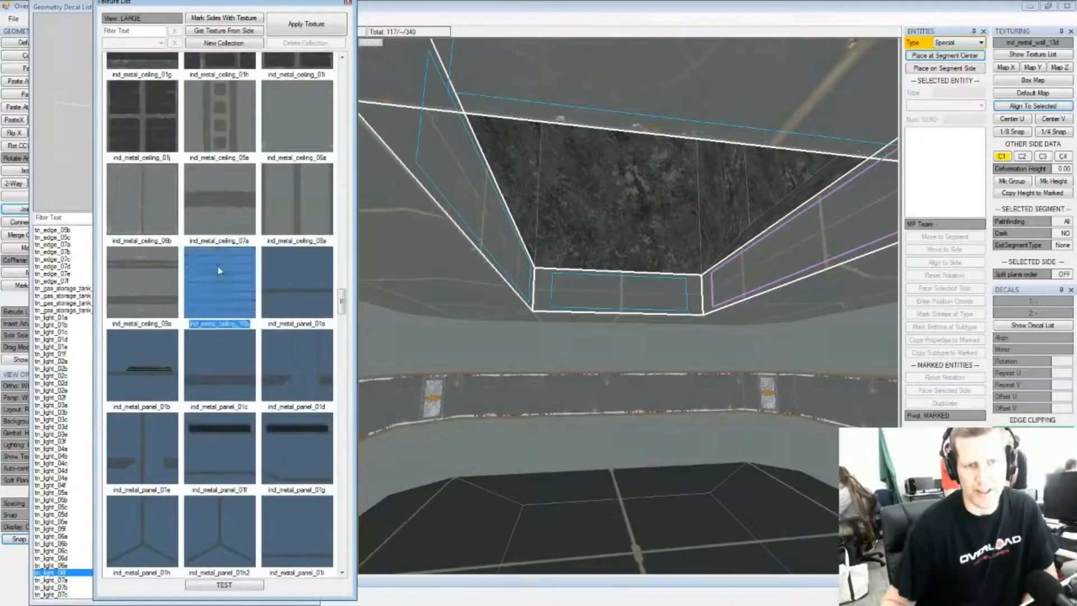
pyautogui.click(293, 27)
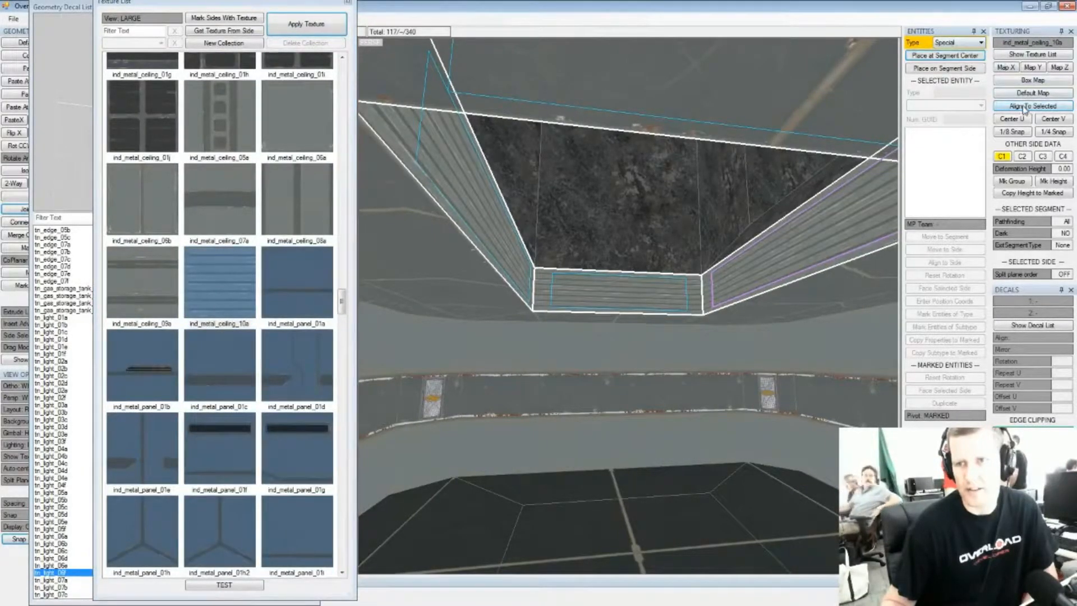
pyautogui.click(1033, 92)
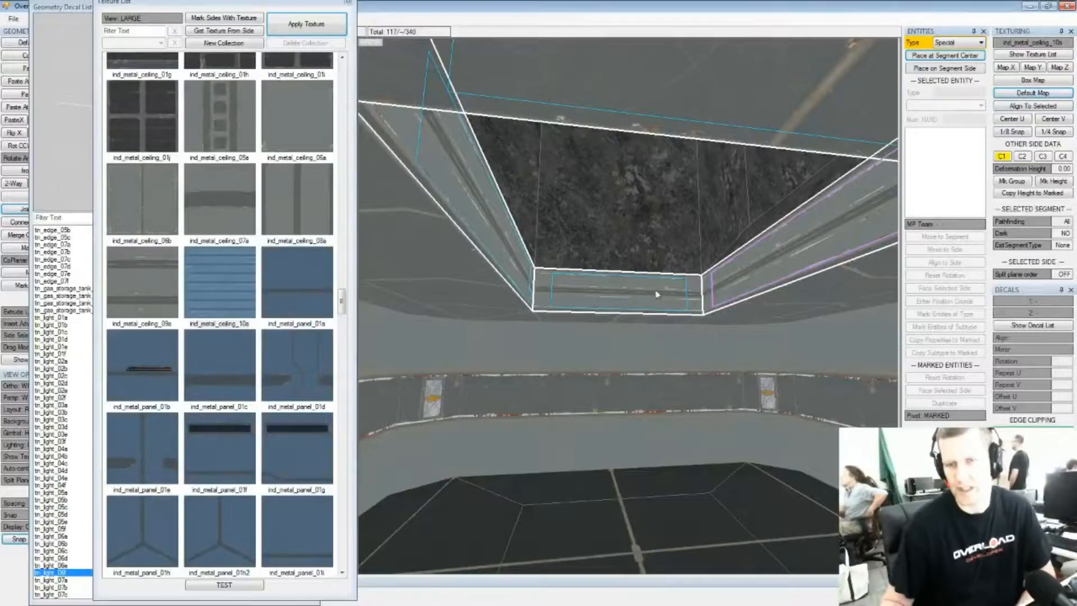
# Copy the rust_edge16a edge decal from the upper walkway trim side onto the marked sides of the ceiling opening
pyautogui.scroll(-10, 674, 282)
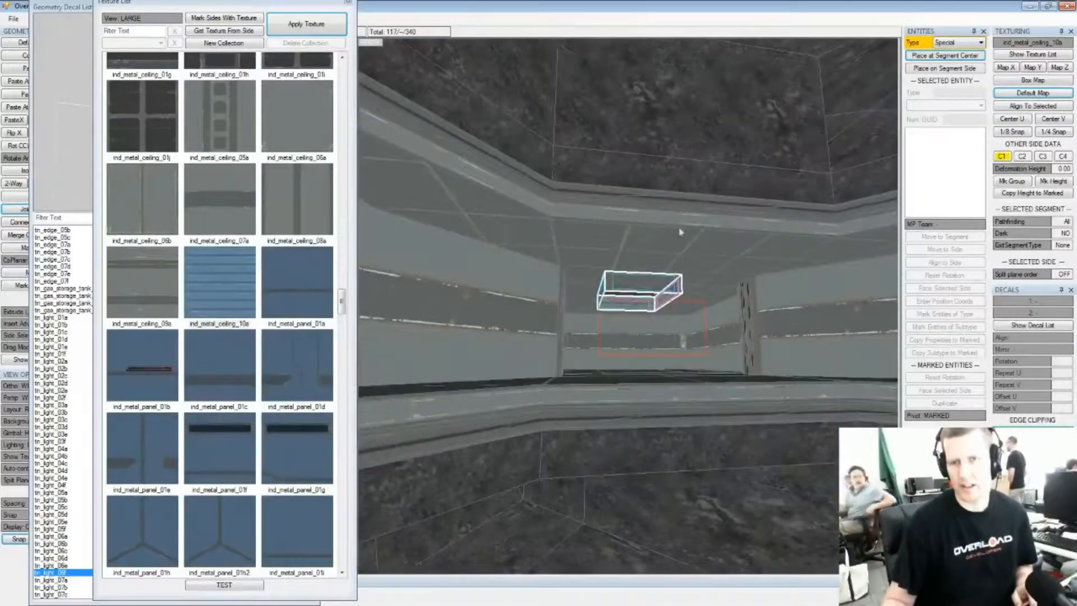
pyautogui.click(680, 209)
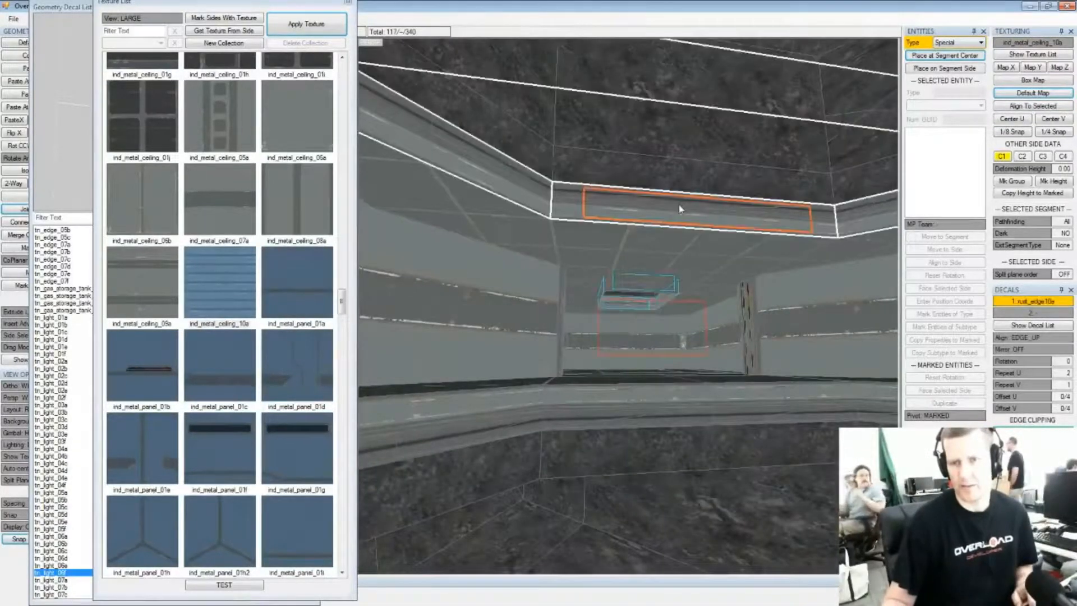
pyautogui.scroll(10, 625, 280)
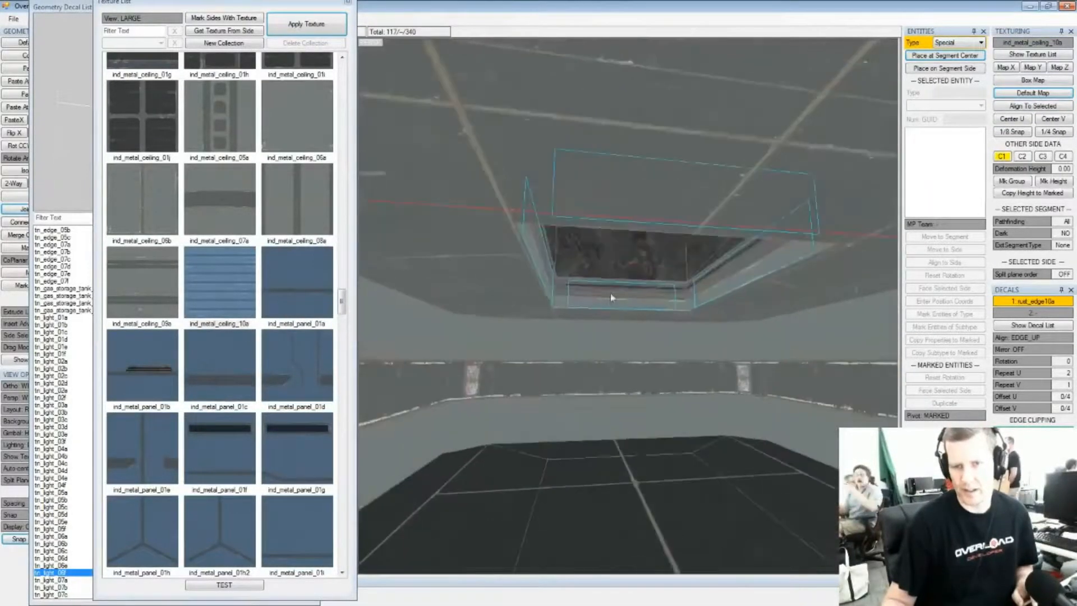
pyautogui.click(625, 280)
pyautogui.moveTo(625, 279); pyautogui.dragTo(476, 310, button='right')
pyautogui.click(480, 310)
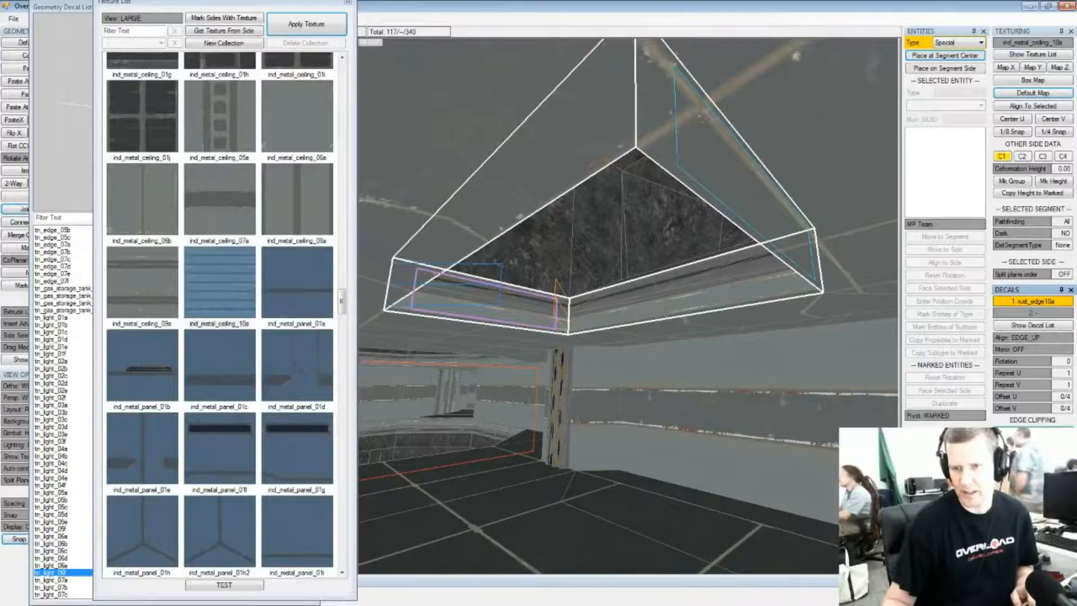
pyautogui.moveTo(480, 309); pyautogui.dragTo(704, 241, button='right')
pyautogui.click(706, 259)
pyautogui.keyDown('shift'); pyautogui.click(706, 259); pyautogui.keyUp('shift')
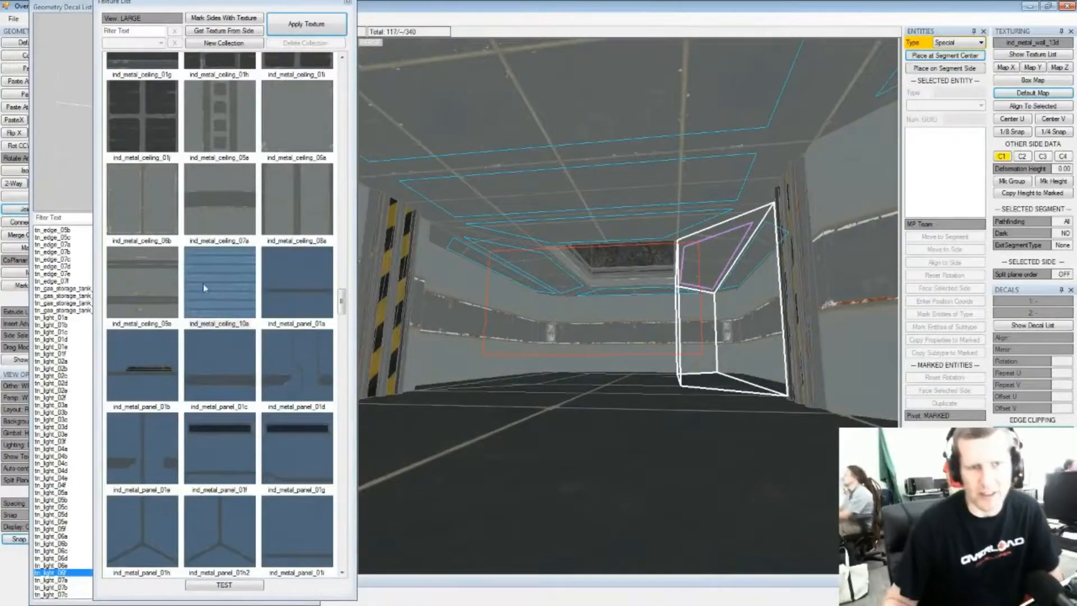
pyautogui.scroll(5, 216, 269)
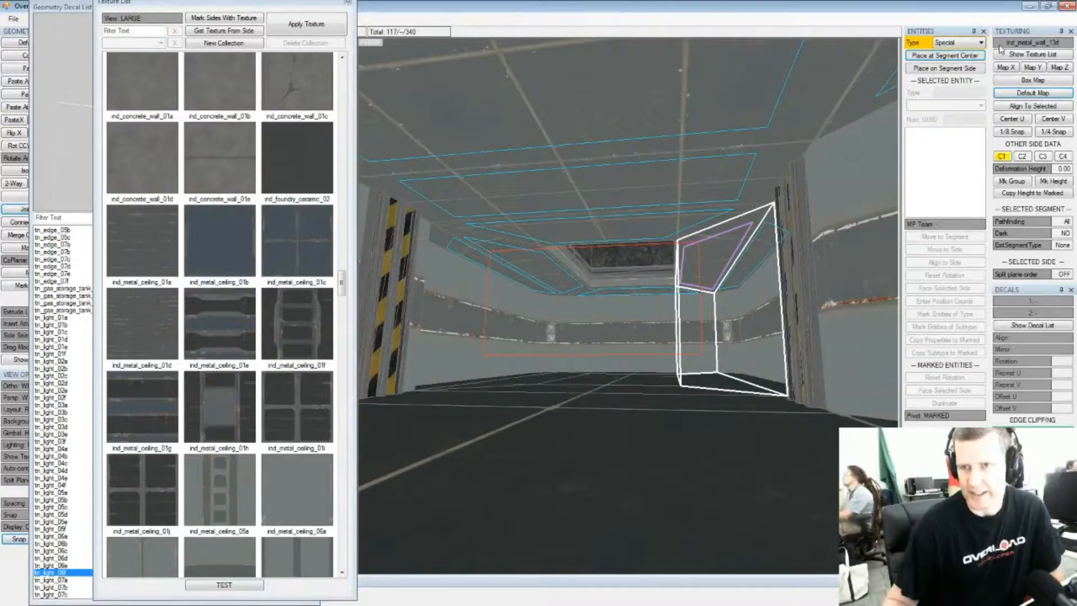
pyautogui.click(624, 208)
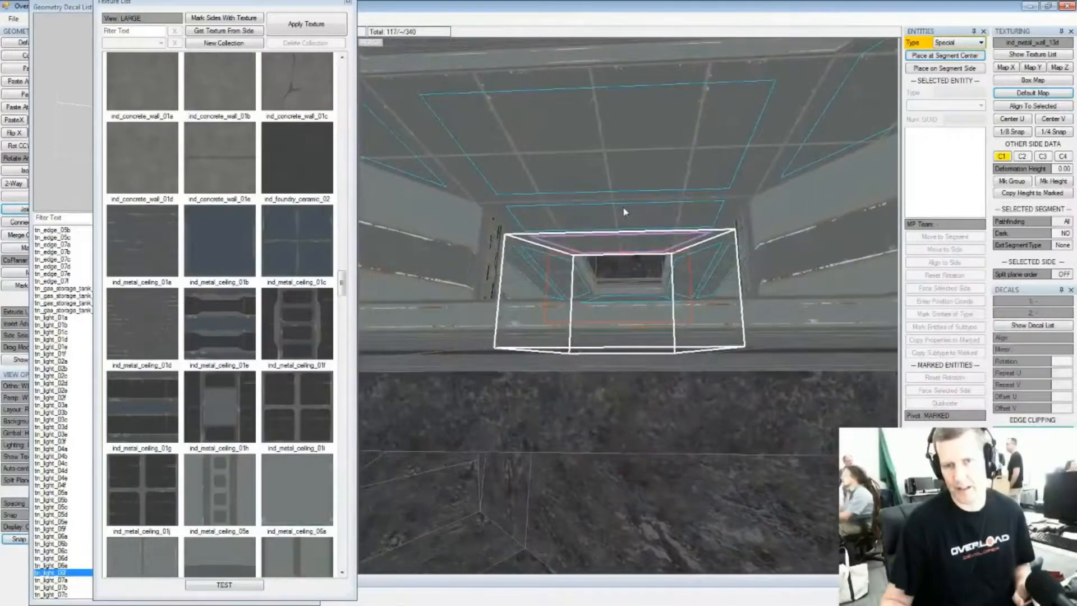
pyautogui.click(614, 214)
pyautogui.click(614, 214)
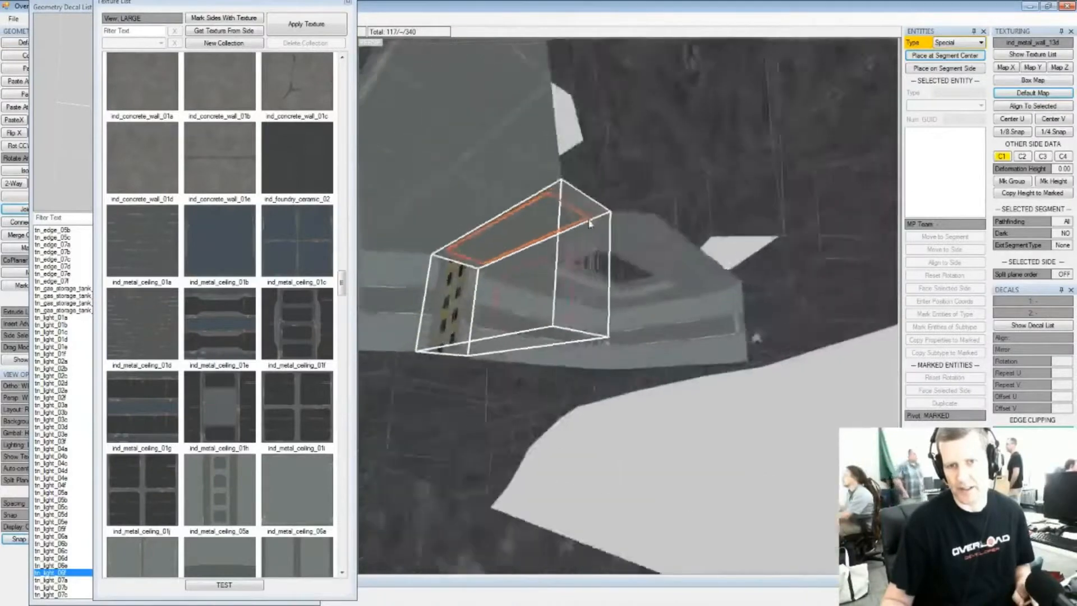
# Mark the narrow ceiling sides along the room's outer walls and retexture them with ind_metal_wall_13a
pyautogui.click(712, 171)
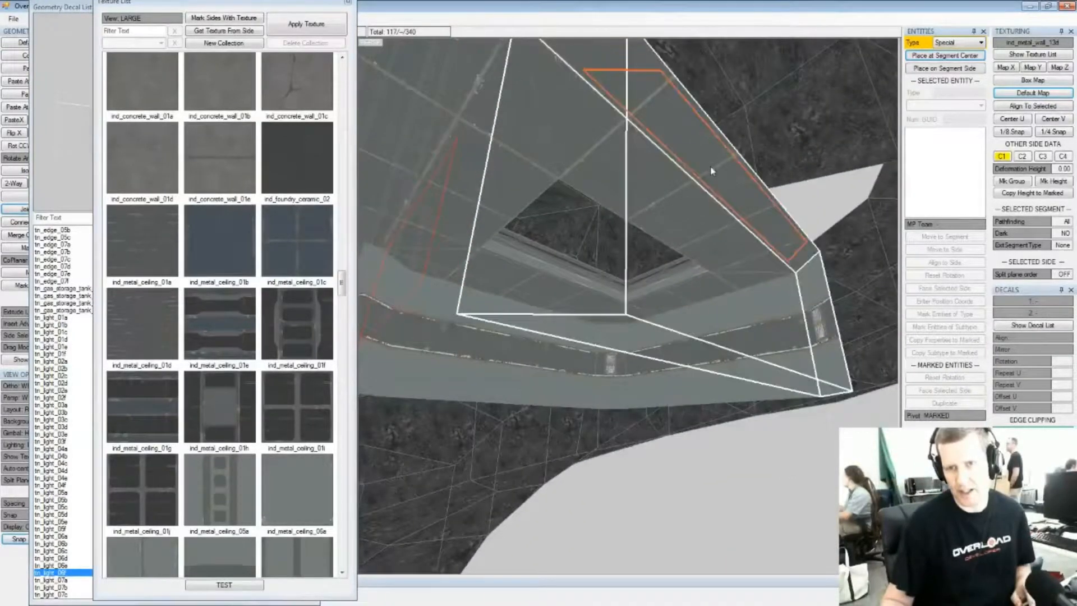
pyautogui.click(513, 303)
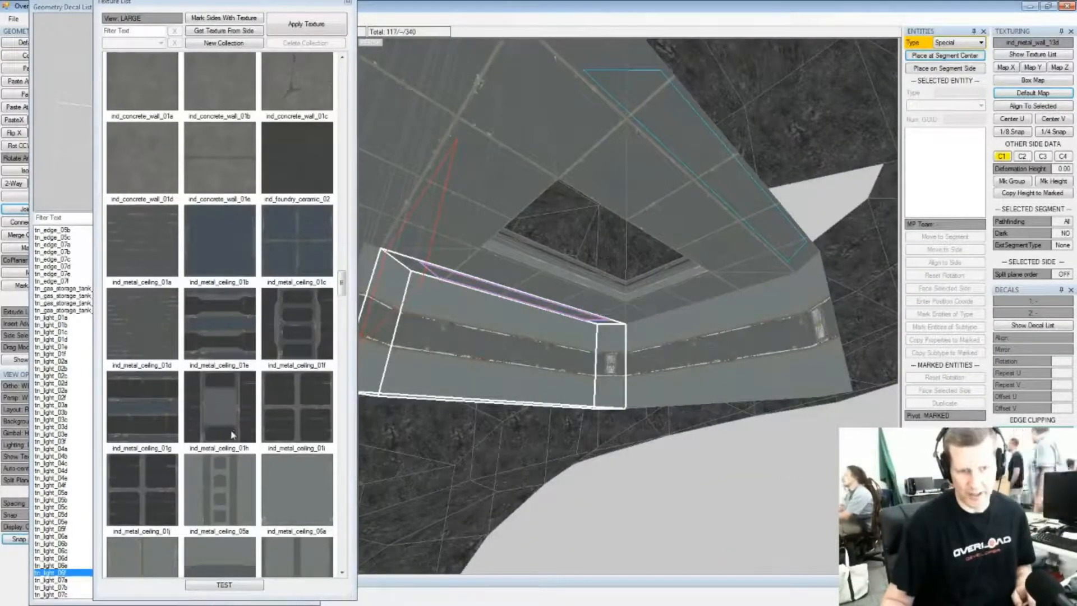
pyautogui.click(246, 31)
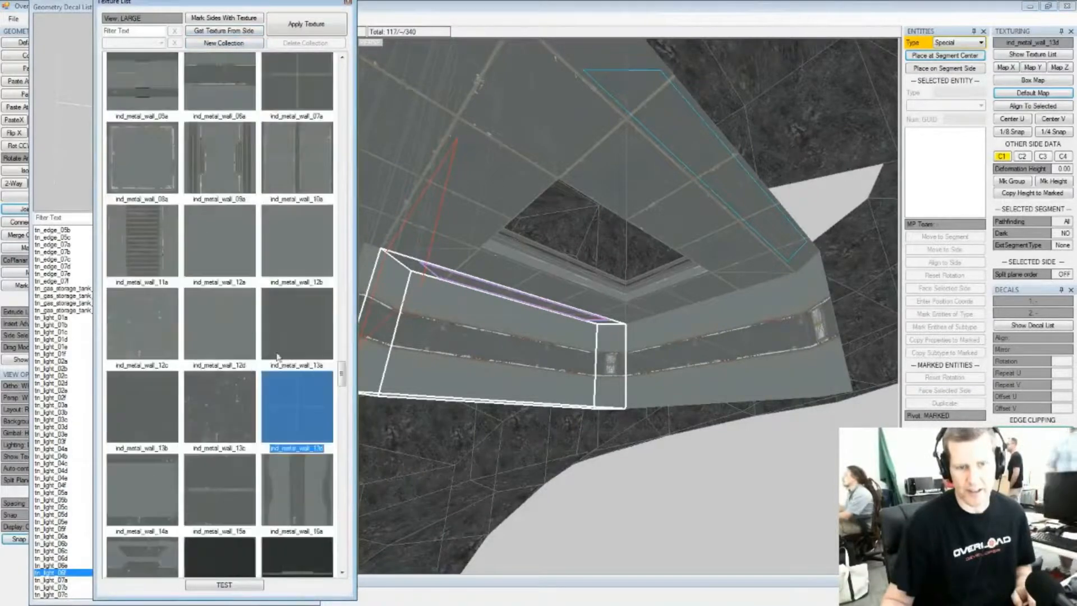
pyautogui.click(306, 28)
pyautogui.moveTo(562, 234); pyautogui.dragTo(682, 251, button='right')
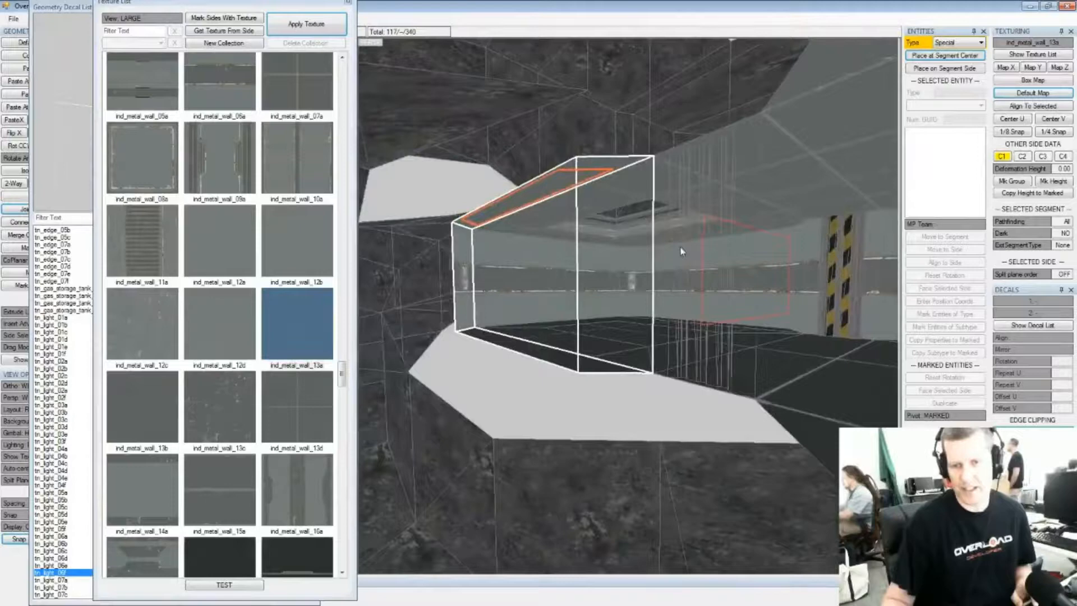
# Mark the two ind_metal_wall_06a wall sides on the walkway flanking the room's entrance
pyautogui.moveTo(717, 242)
pyautogui.mouseDown(button='right')
pyautogui.moveTo(572, 222)
pyautogui.moveTo(719, 232)
pyautogui.mouseUp(button='right')
pyautogui.moveTo(644, 280); pyautogui.dragTo(611, 276, button='right')
pyautogui.moveTo(629, 257); pyautogui.dragTo(513, 261, button='middle')
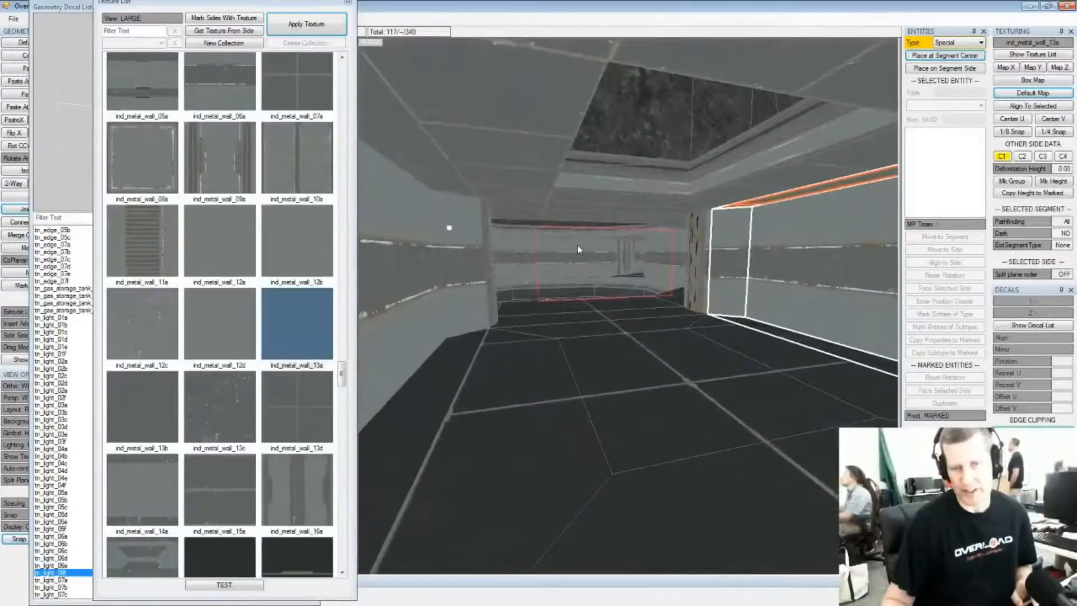
pyautogui.moveTo(579, 250); pyautogui.dragTo(633, 261, button='middle')
pyautogui.scroll(2, 582, 233)
pyautogui.click(747, 214)
pyautogui.click(682, 233)
# Compare the rust_frame decals and apply rust_frame01 as decal 1 to the two marked walkway walls
pyautogui.click(82, 10)
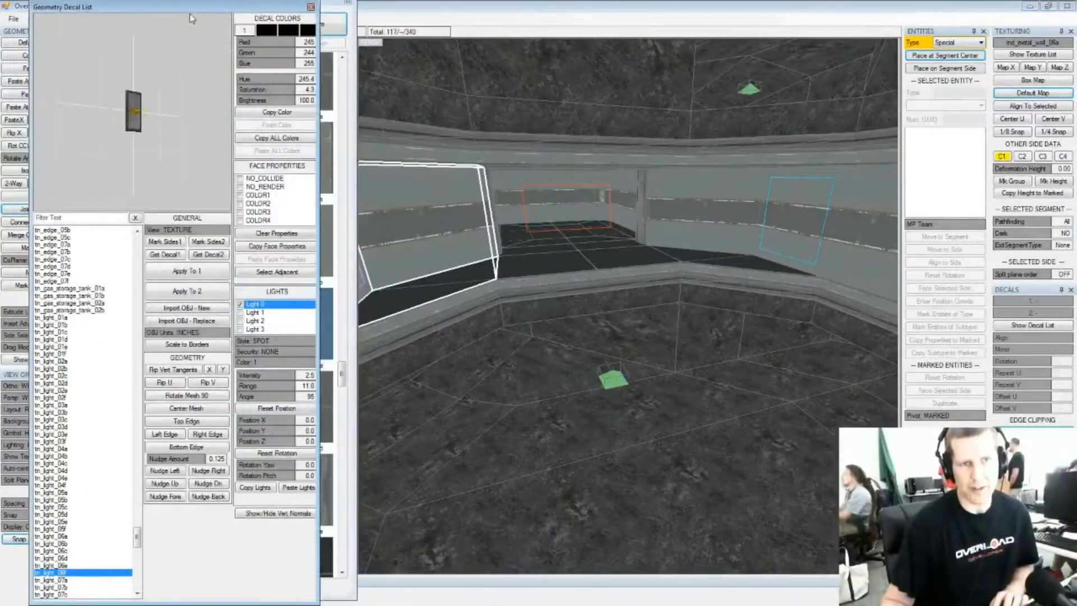
pyautogui.moveTo(142, 540); pyautogui.dragTo(133, 466)
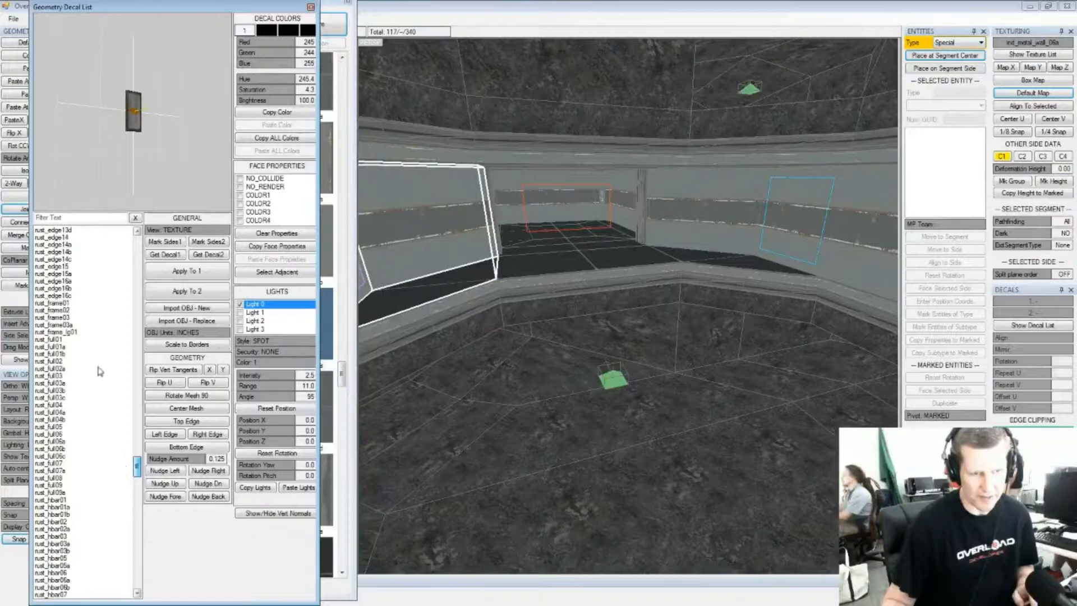
pyautogui.click(69, 332)
pyautogui.click(66, 318)
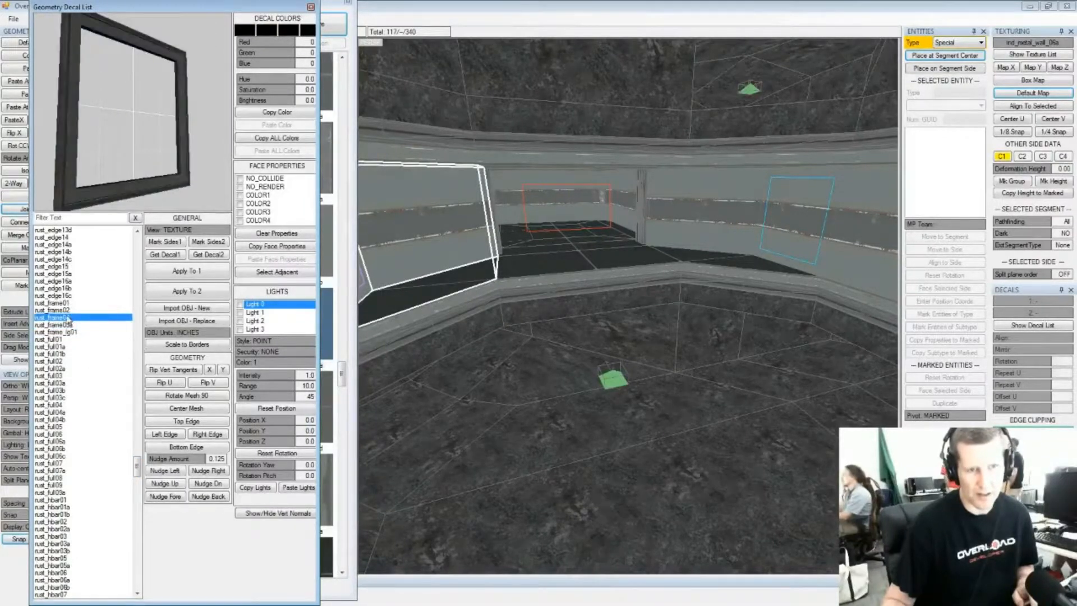
pyautogui.click(67, 313)
pyautogui.press('Up')
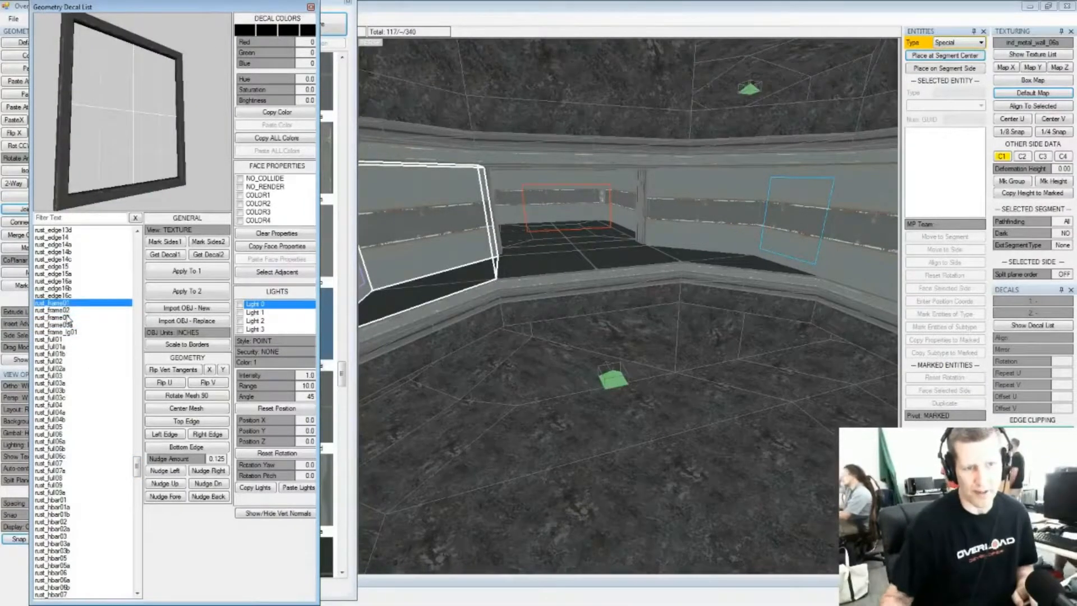
pyautogui.click(168, 271)
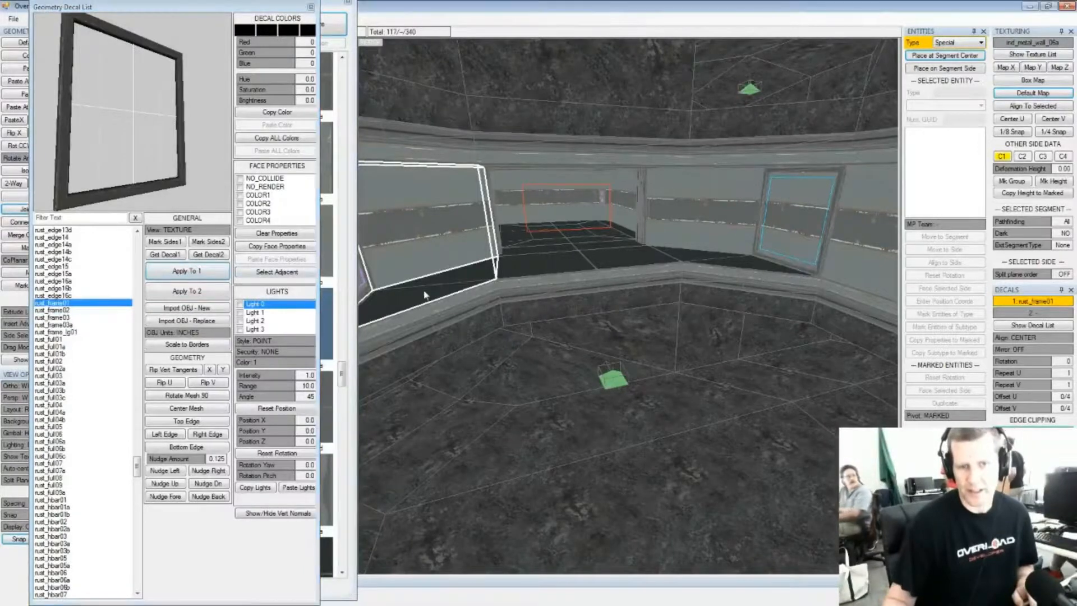
pyautogui.moveTo(339, 382); pyautogui.dragTo(342, 418)
pyautogui.click(81, 13)
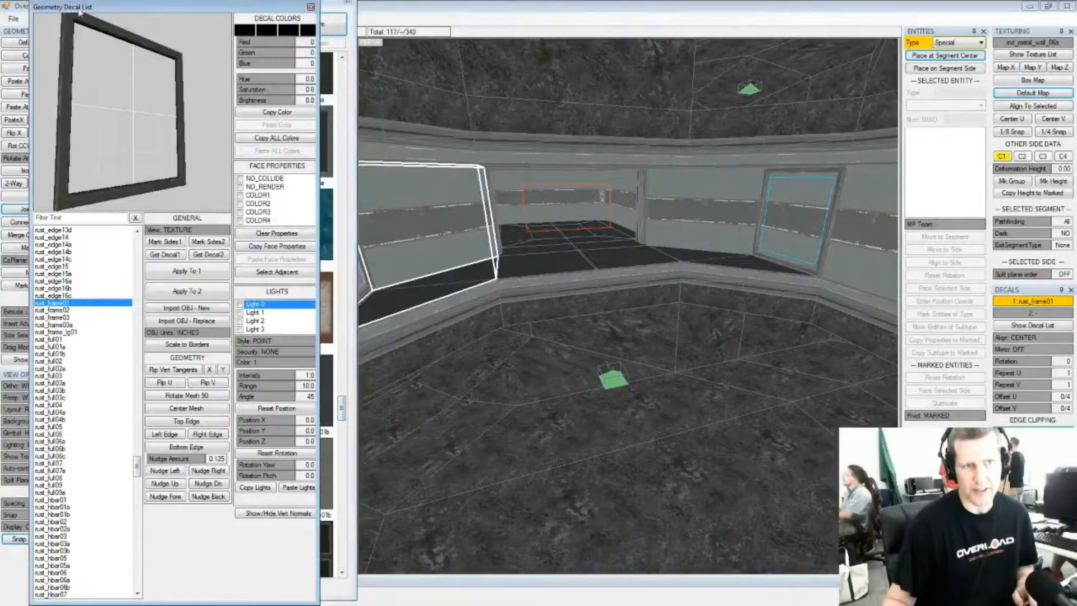
# Apply the tn_light_07f light decal as decal 2 to the marked framed walkway walls
pyautogui.moveTo(136, 496); pyautogui.dragTo(154, 563)
pyautogui.scroll(2, 100, 433)
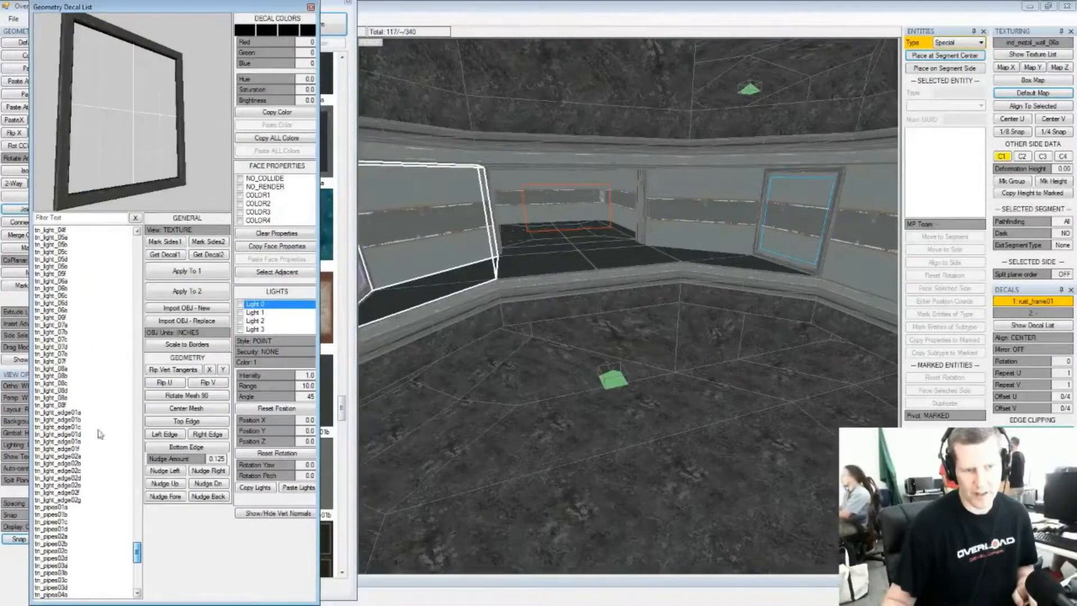
pyautogui.click(72, 362)
pyautogui.click(170, 291)
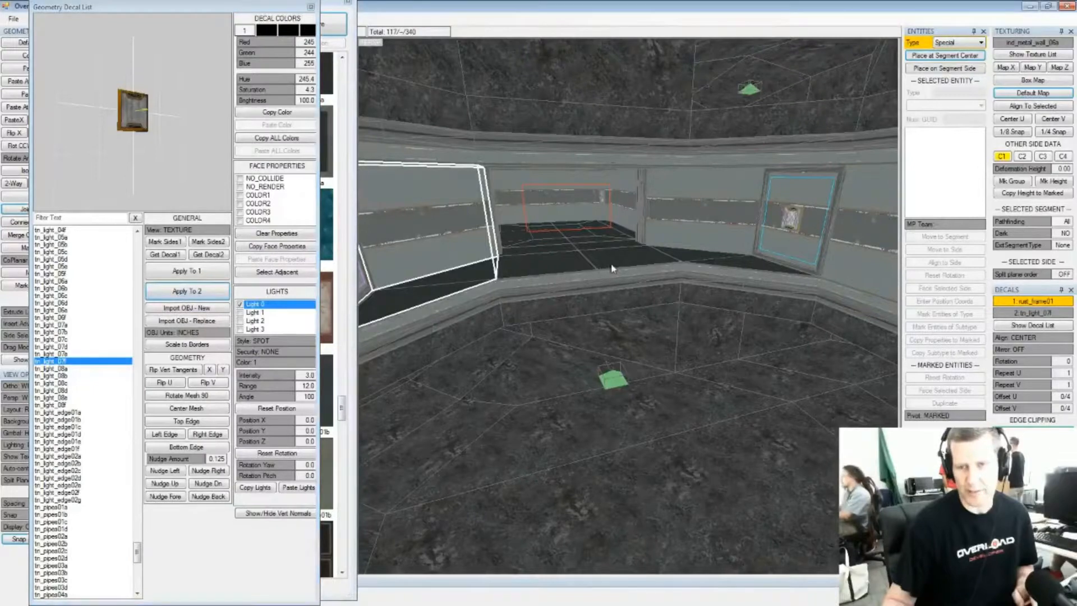
pyautogui.moveTo(645, 255); pyautogui.dragTo(643, 279, button='middle')
pyautogui.scroll(2, 555, 287)
pyautogui.moveTo(732, 256); pyautogui.dragTo(712, 261, button='middle')
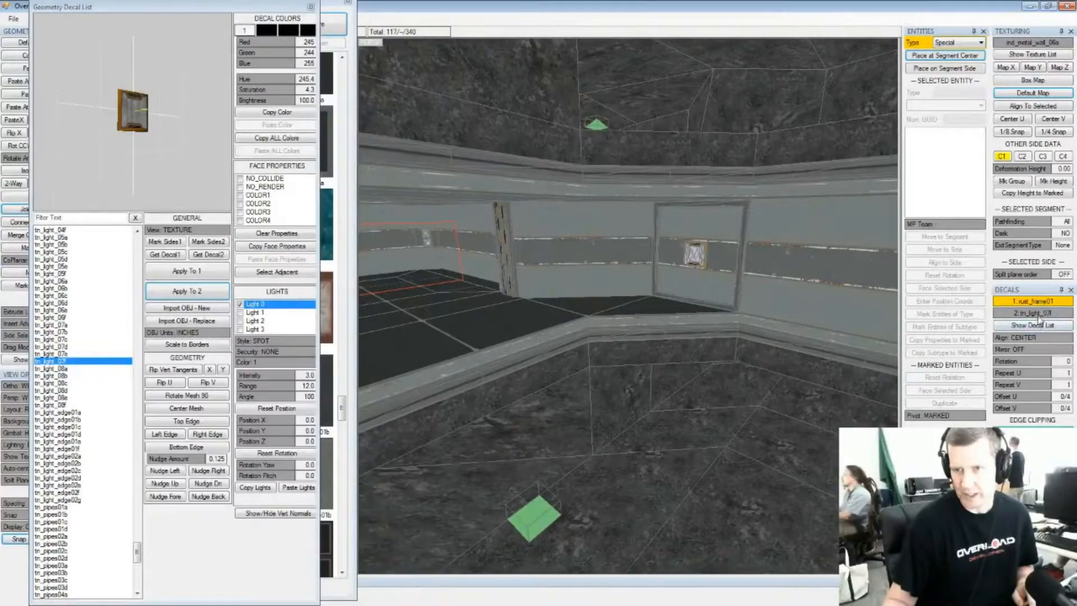
# Select a bare ind_metal_wall_06a side farther along the walkway and apply the tn_sign_decals_02a caution sign as decal 1
pyautogui.moveTo(736, 313); pyautogui.dragTo(649, 283, button='middle')
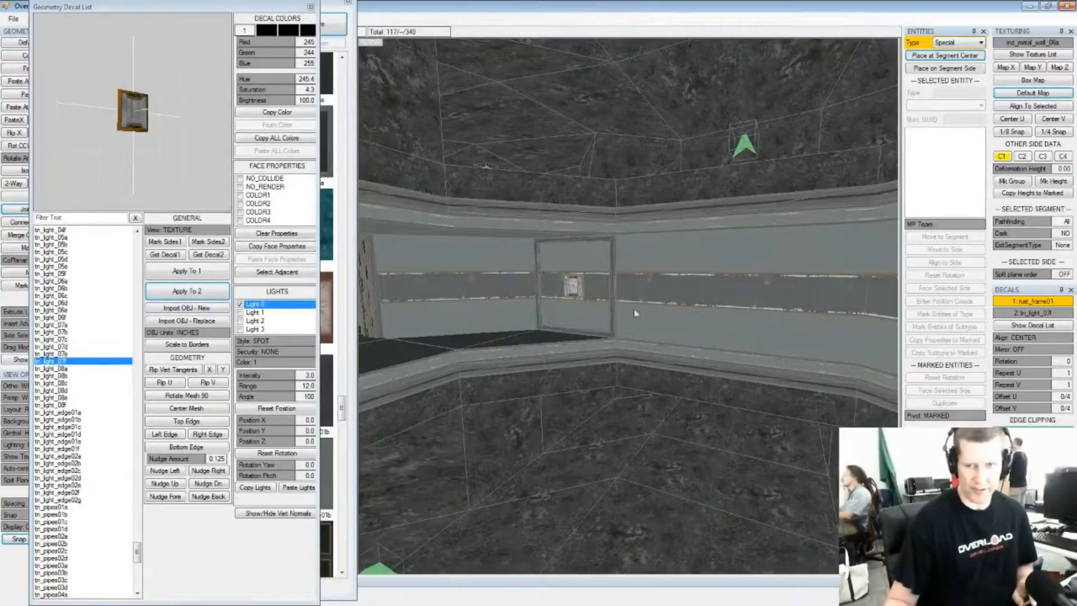
pyautogui.moveTo(729, 278); pyautogui.dragTo(631, 277, button='middle')
pyautogui.click(631, 277)
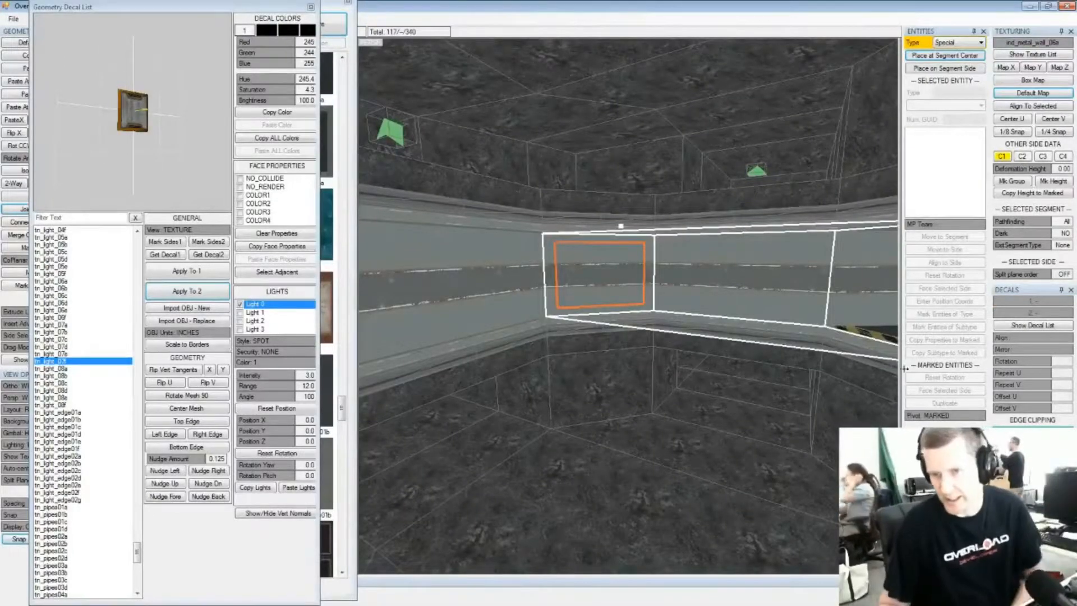
pyautogui.moveTo(135, 555); pyautogui.dragTo(139, 573)
pyautogui.click(63, 507)
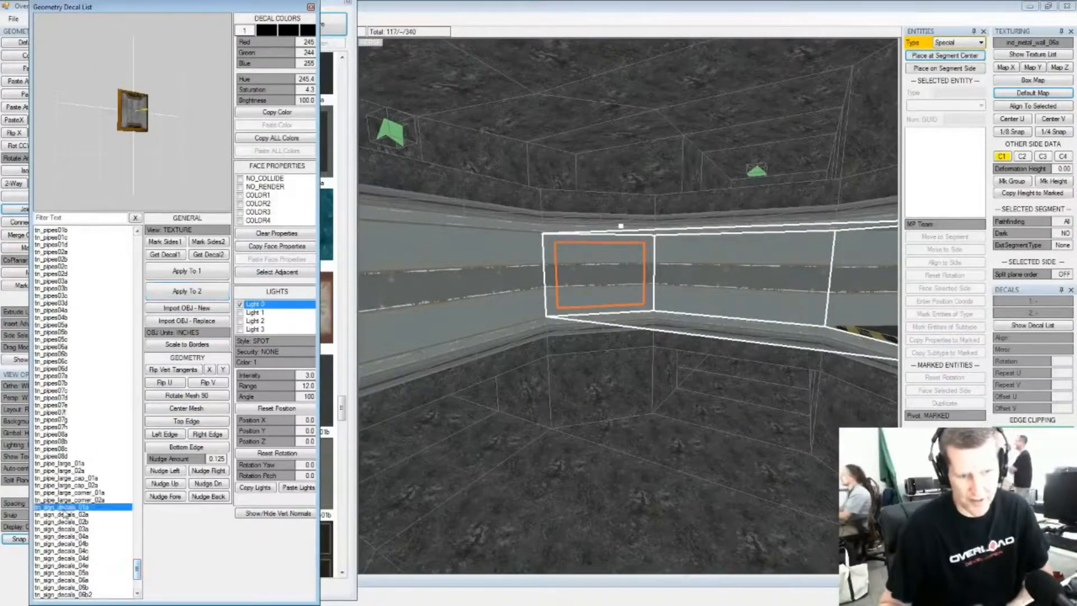
pyautogui.click(64, 514)
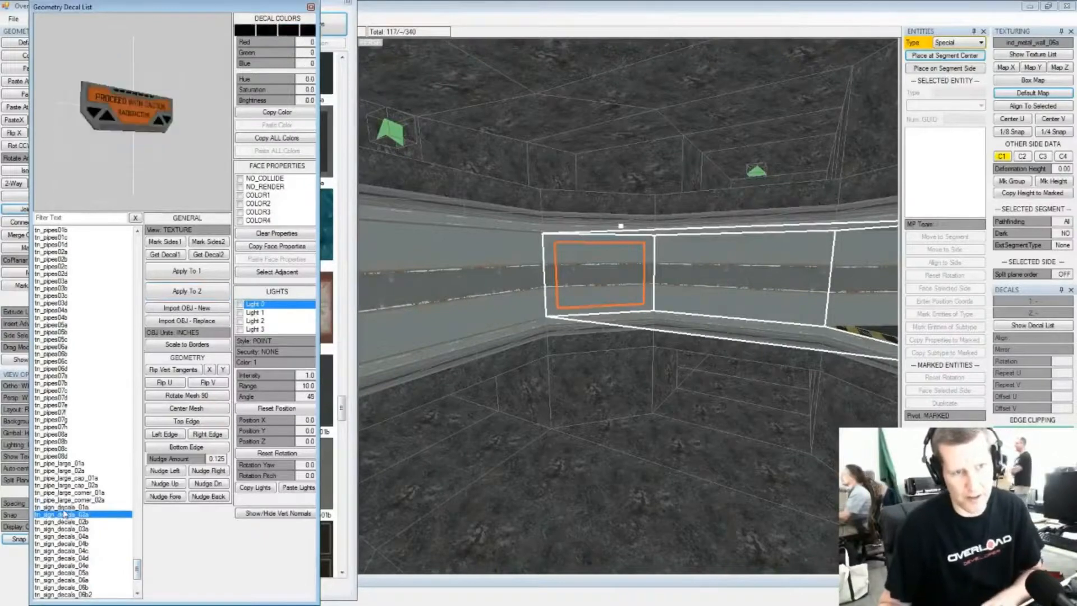
pyautogui.click(169, 273)
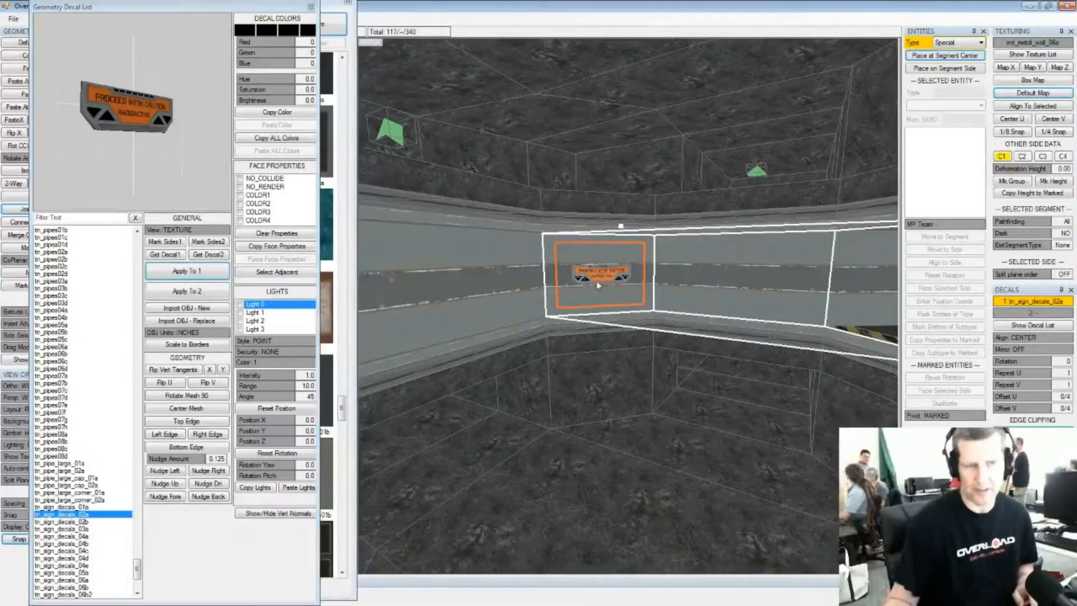
# Mark the two facing wall sides just inside the room's hazard-striped entrance
pyautogui.moveTo(730, 302); pyautogui.dragTo(673, 274, button='middle')
pyautogui.click(747, 332)
pyautogui.scroll(-3, 674, 274)
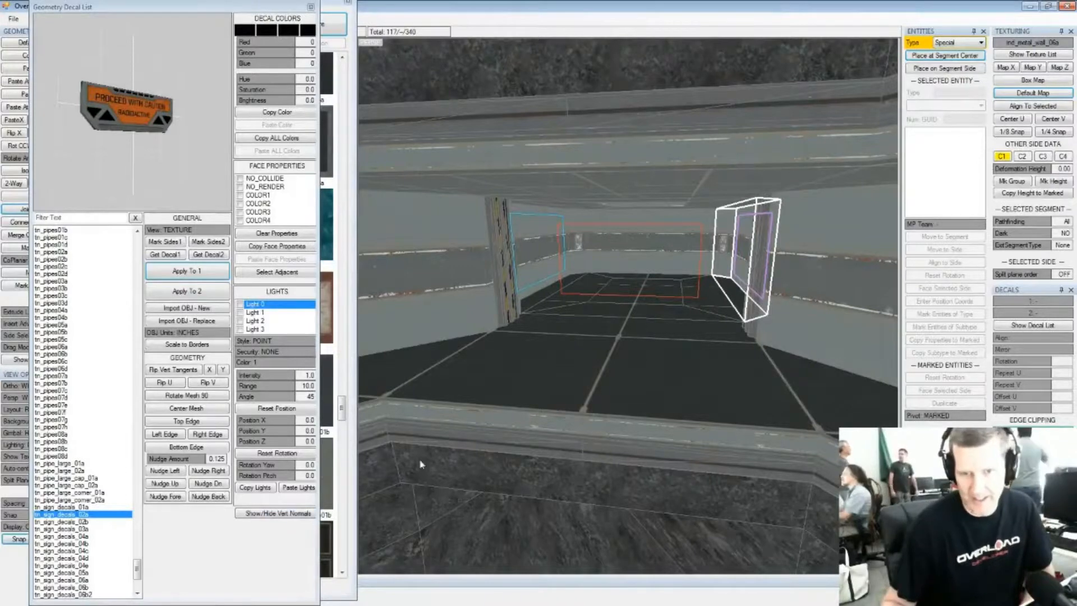
# Compare the tn_pipes decals in the preview to find a pipe design for the two marked entrance walls
pyautogui.moveTo(136, 574); pyautogui.dragTo(139, 584)
pyautogui.moveTo(623, 227); pyautogui.dragTo(548, 241, button='middle')
pyautogui.scroll(3, 548, 240)
pyautogui.moveTo(778, 220); pyautogui.dragTo(801, 277, button='middle')
pyautogui.moveTo(608, 281); pyautogui.dragTo(590, 261, button='middle')
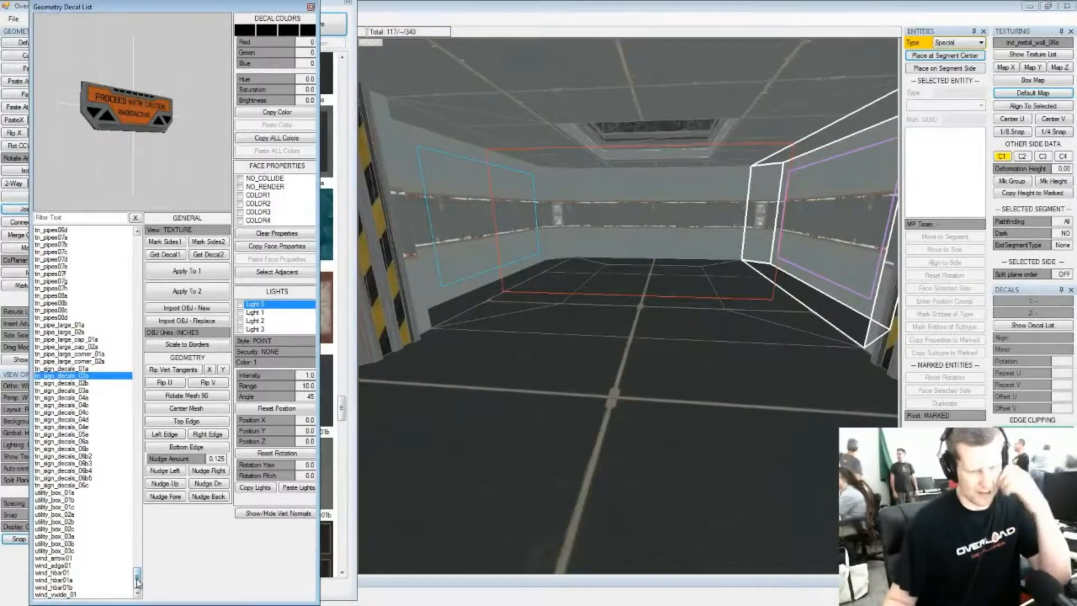
pyautogui.moveTo(137, 582); pyautogui.dragTo(136, 568)
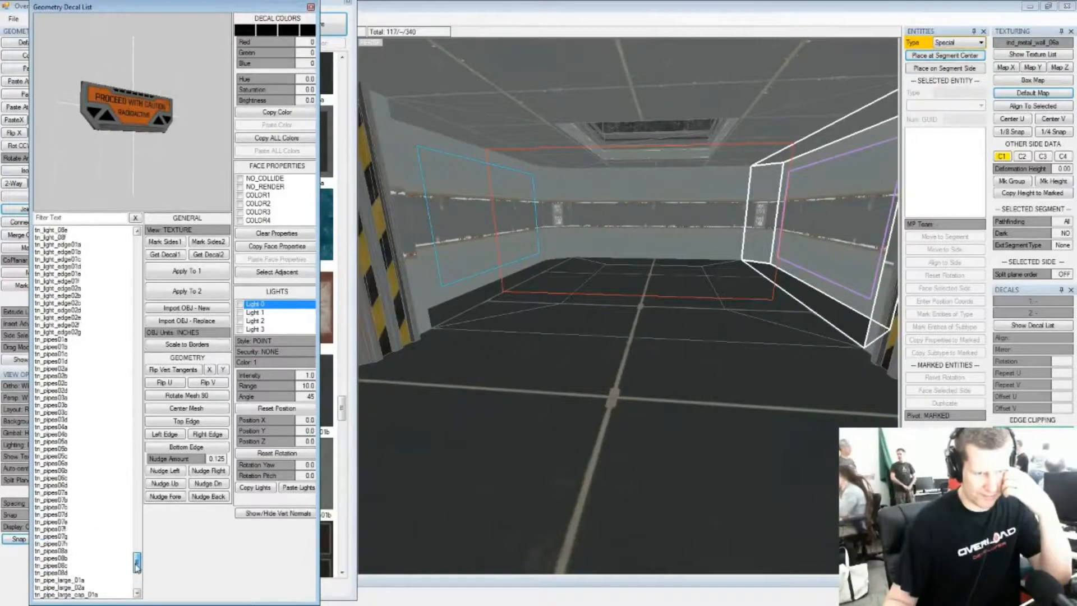
pyautogui.press('Down')
pyautogui.press('Down')
pyautogui.press('Down')
pyautogui.press('Down')
pyautogui.press('Down')
pyautogui.press('Down')
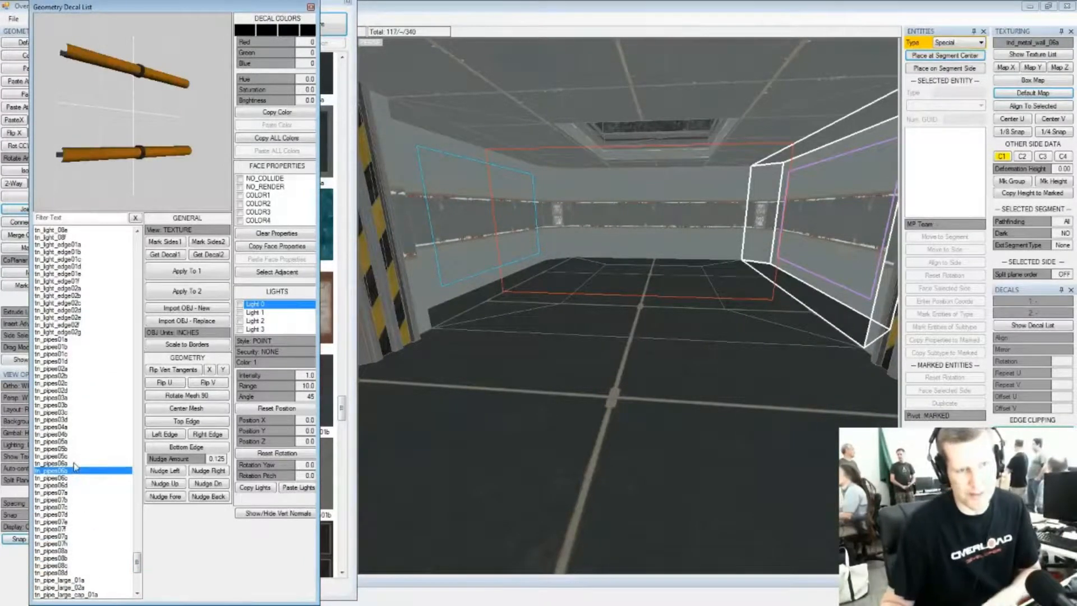
pyautogui.press('Down')
pyautogui.press('Down')
pyautogui.press('Down')
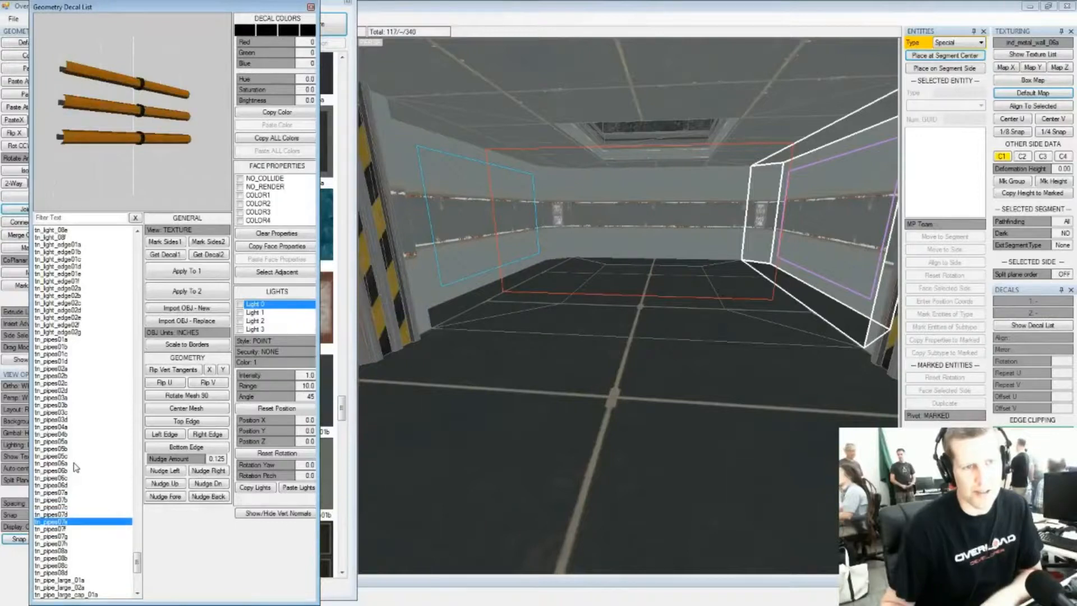
pyautogui.press('Up')
pyautogui.press('Up')
pyautogui.press('Up')
pyautogui.press('Up')
pyautogui.press('Up')
pyautogui.press('Up')
pyautogui.press('Up')
pyautogui.press('Up')
pyautogui.press('Up')
pyautogui.press('Up')
pyautogui.press('Up')
pyautogui.press('Up')
pyautogui.press('Up')
pyautogui.press('Up')
pyautogui.press('Up')
pyautogui.press('Up')
pyautogui.press('Up')
pyautogui.press('Up')
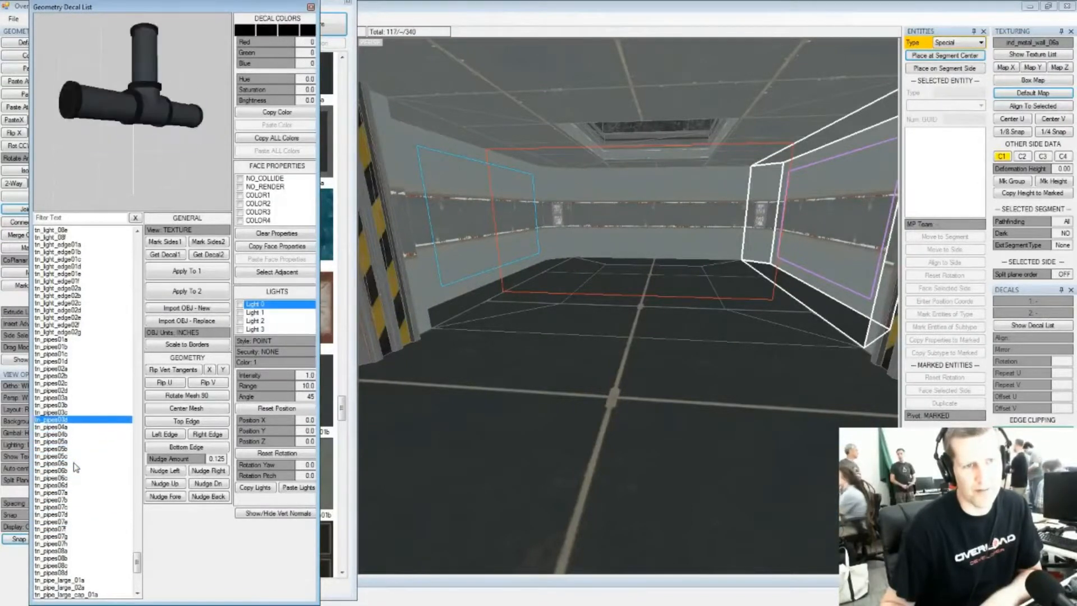
pyautogui.press('Down')
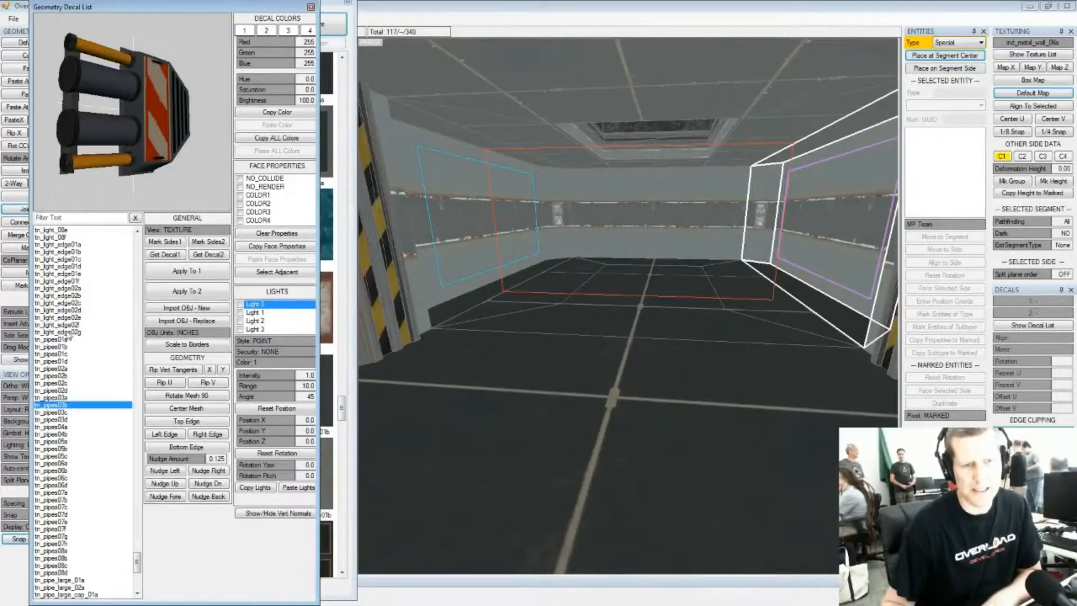
pyautogui.press('Up')
pyautogui.press('Up')
pyautogui.press('Up')
pyautogui.press('Up')
pyautogui.press('Up')
pyautogui.press('Up')
pyautogui.press('Up')
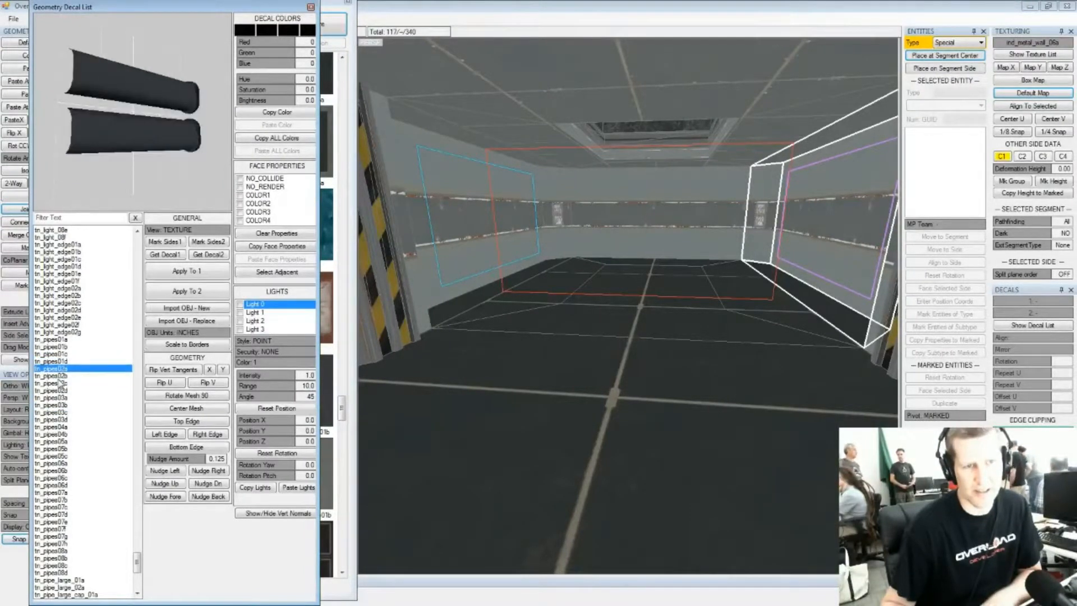
# Apply the tn_pipes06b pipe decal as decal 1 to the two marked entrance walls
pyautogui.click(61, 441)
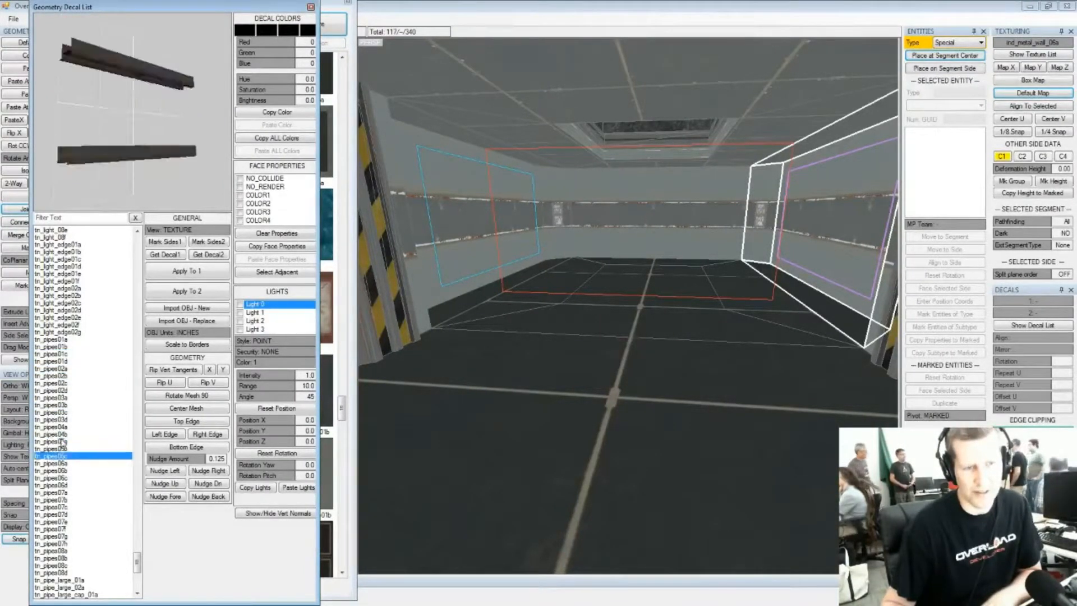
pyautogui.press('Down')
pyautogui.press('Down')
pyautogui.press('Down')
pyautogui.press('Down')
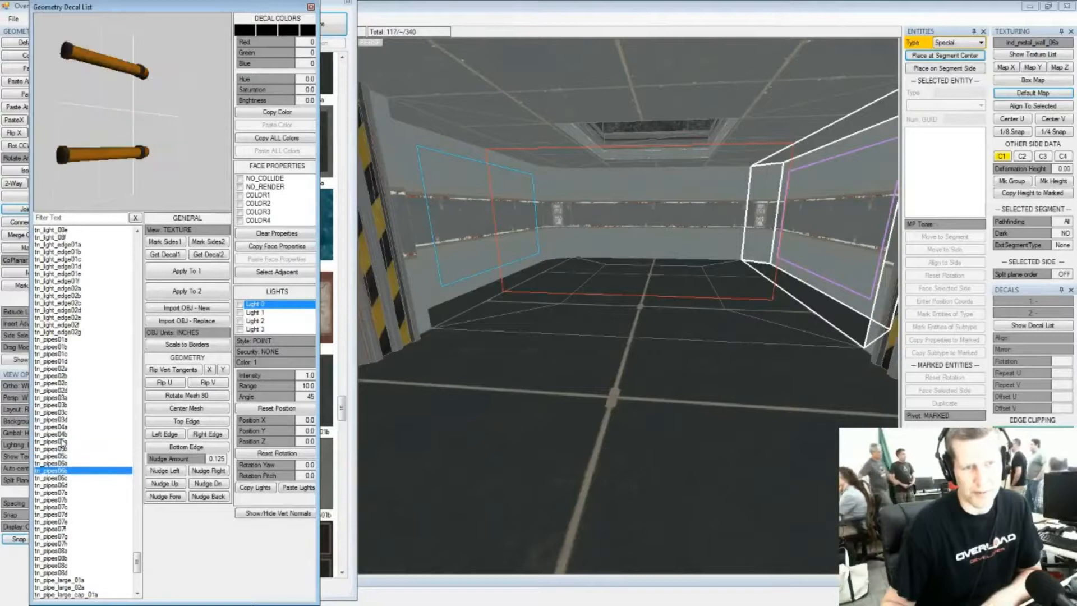
pyautogui.click(188, 273)
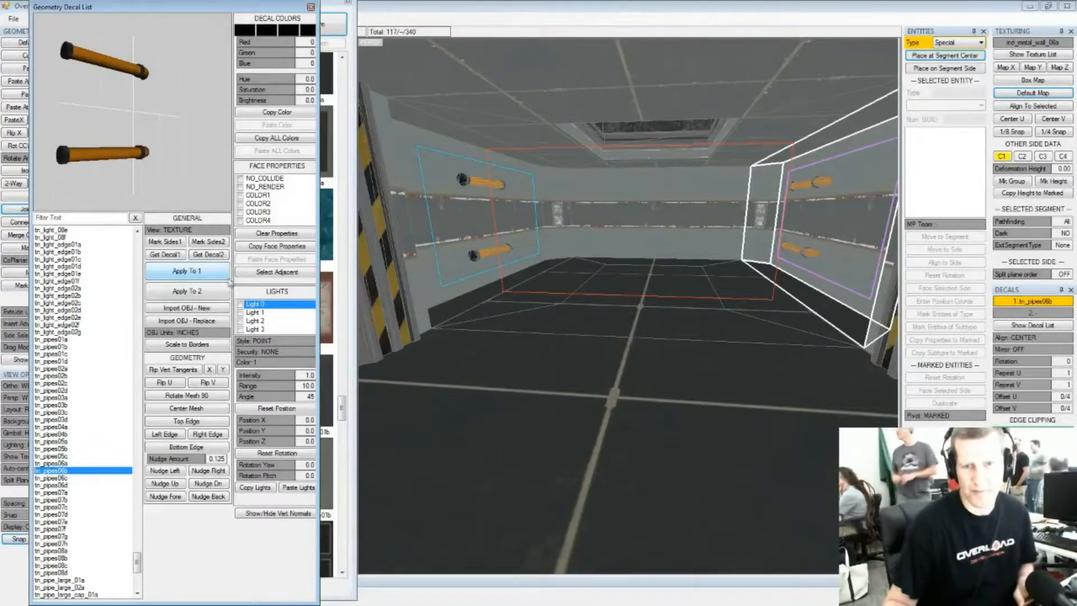
# Set the pipe decals on both entrance walls to a rotation of 270 and a V repeat of 2
pyautogui.click(1025, 362)
pyautogui.click(1025, 362)
pyautogui.click(1025, 362)
pyautogui.click(1024, 362)
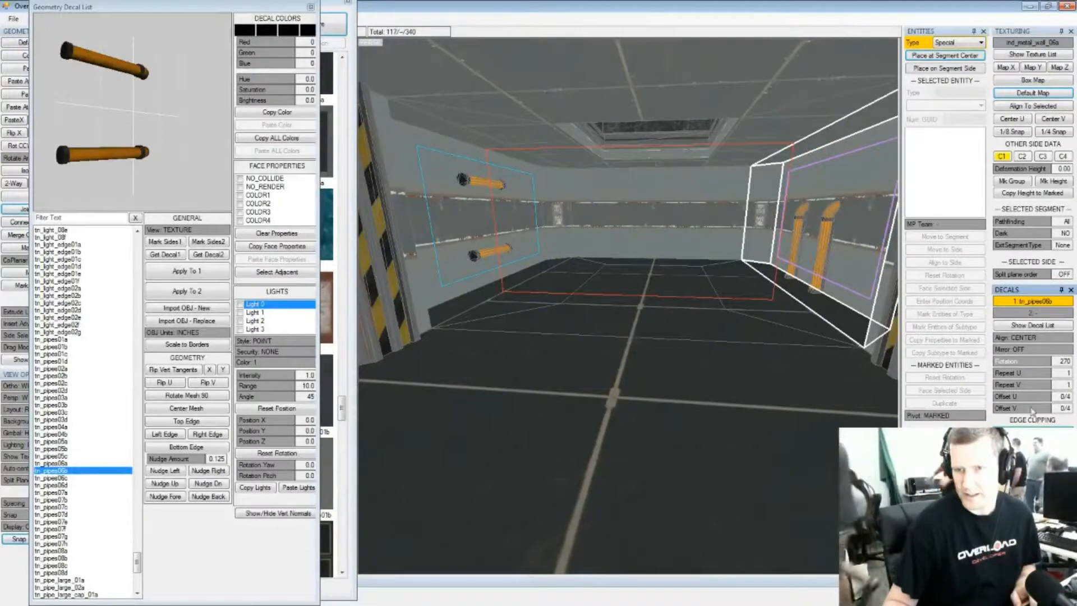
pyautogui.click(1026, 386)
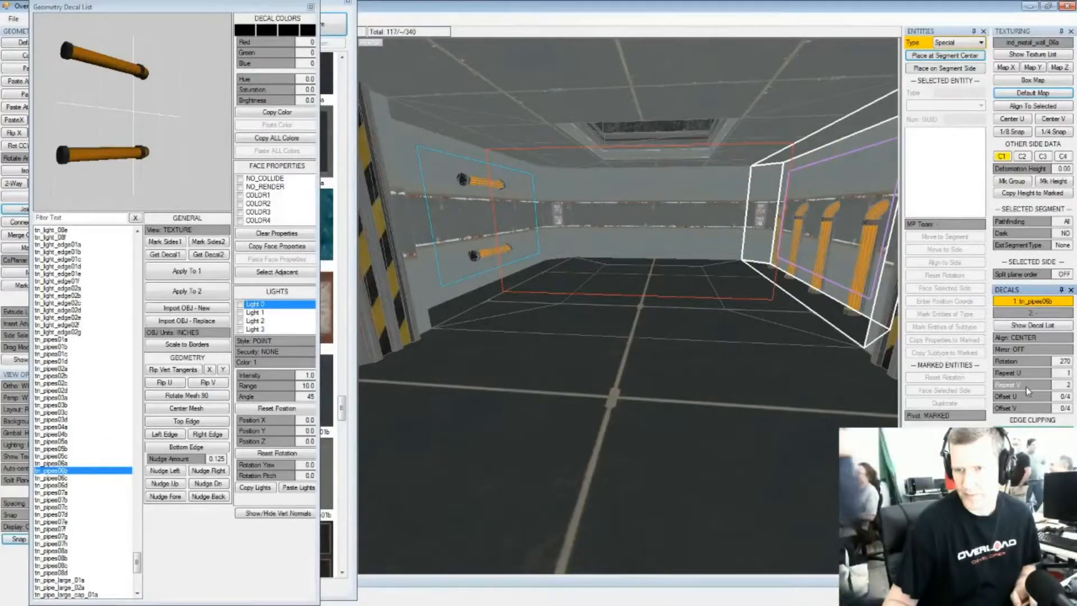
pyautogui.moveTo(841, 303); pyautogui.dragTo(696, 256, button='middle')
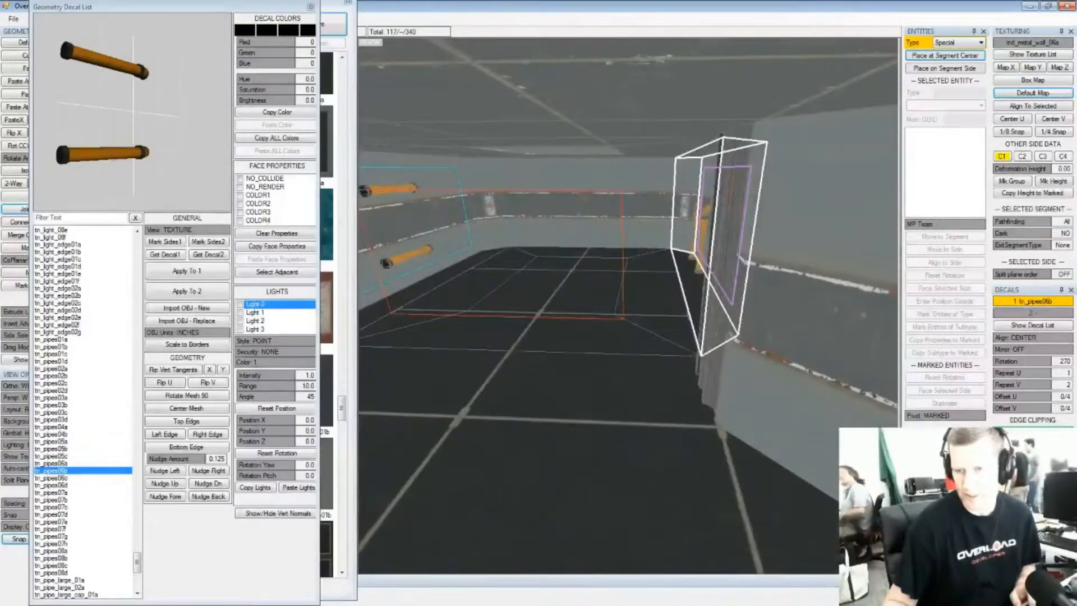
pyautogui.moveTo(673, 322); pyautogui.dragTo(710, 306, button='middle')
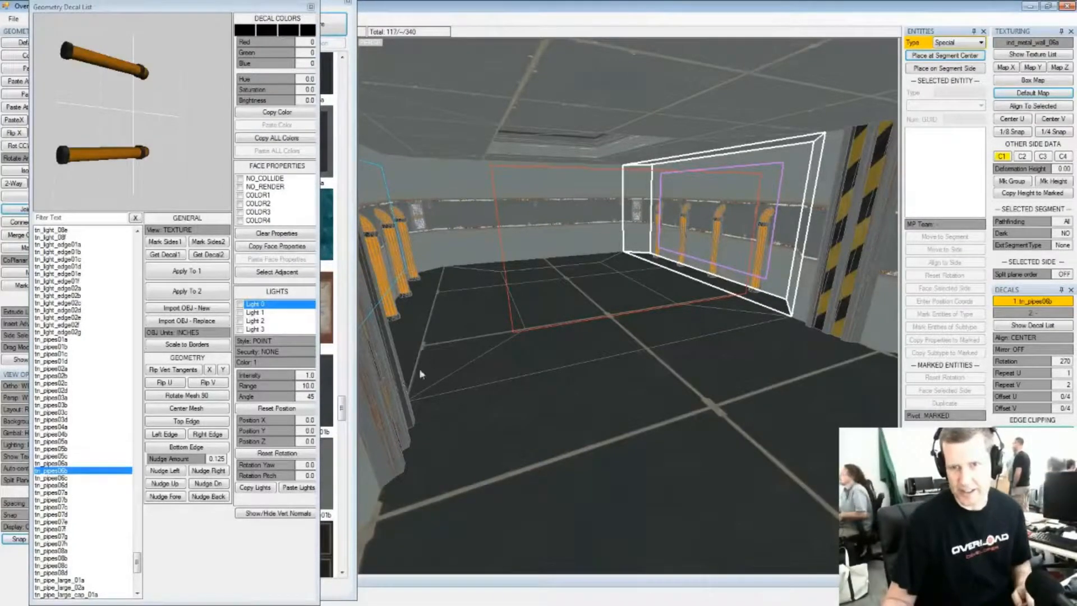
# Mark the narrow inner sides of the first window opening in the lower room
pyautogui.moveTo(564, 314); pyautogui.dragTo(636, 283, button='right')
pyautogui.click(633, 269)
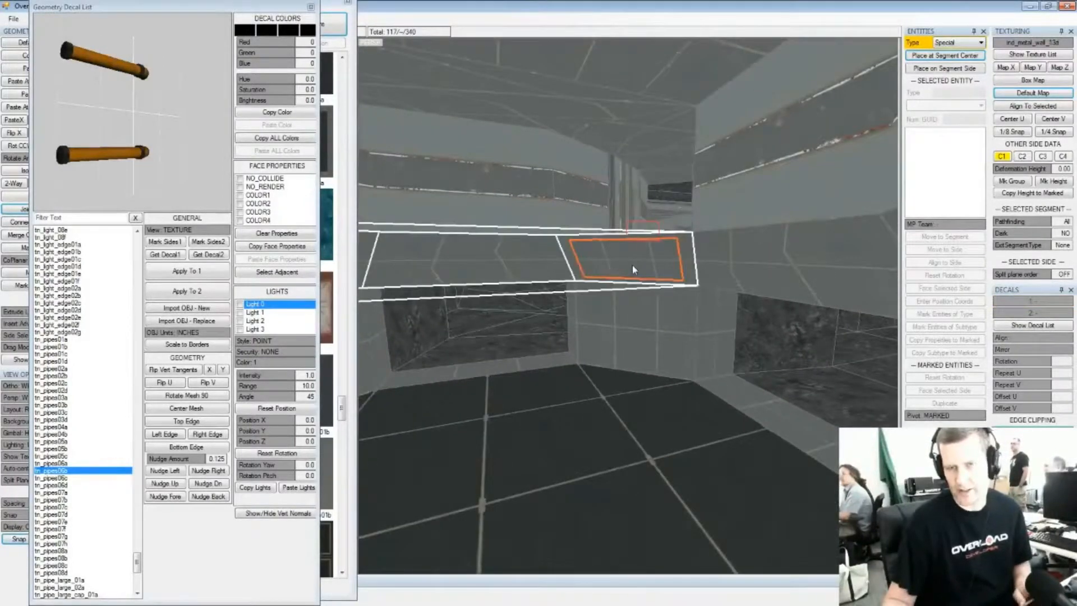
pyautogui.click(633, 332)
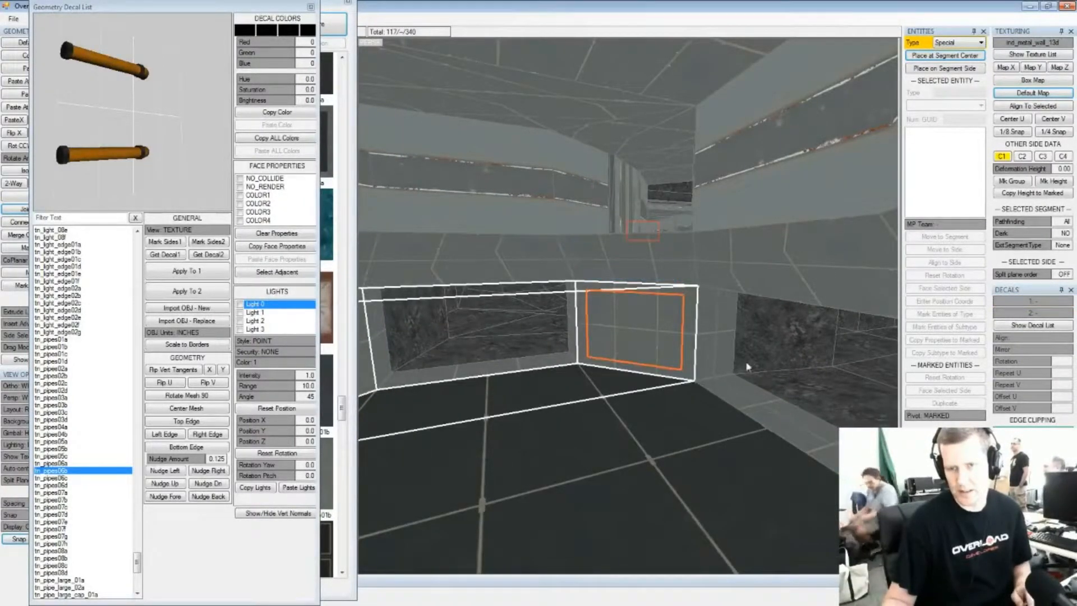
pyautogui.click(723, 357)
pyautogui.press('space')
pyautogui.press('Left')
pyautogui.press('Up')
pyautogui.press('Right')
pyautogui.press('Down')
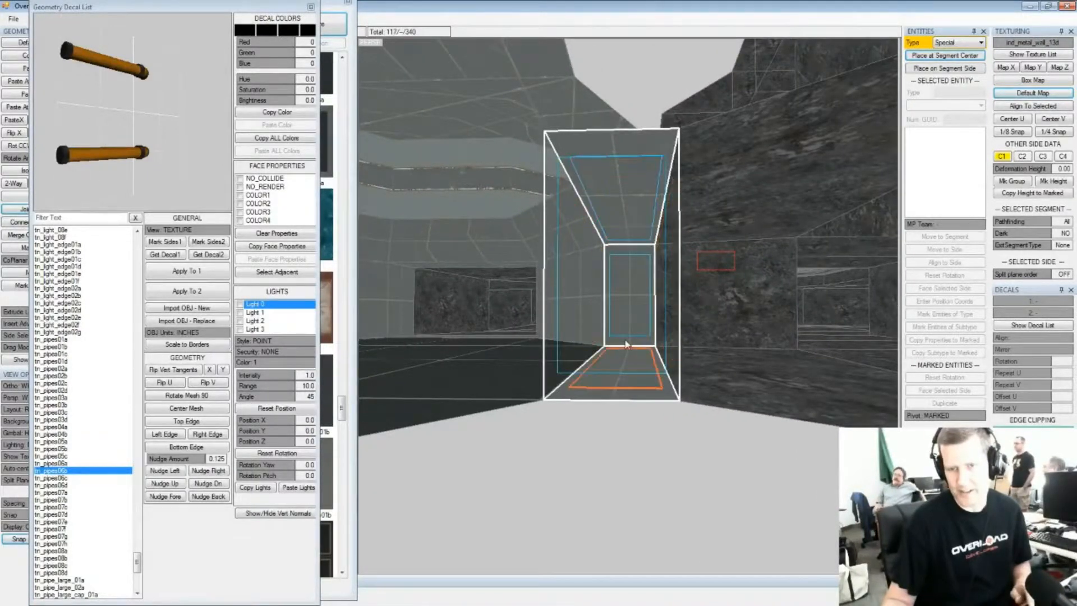
pyautogui.press('space')
# Mark the narrow inner sides of the second window opening across the lower room
pyautogui.press('Left')
pyautogui.press('Down')
pyautogui.press('Left')
pyautogui.press('Down')
pyautogui.press('pagedown')
pyautogui.press('Up')
pyautogui.press('space')
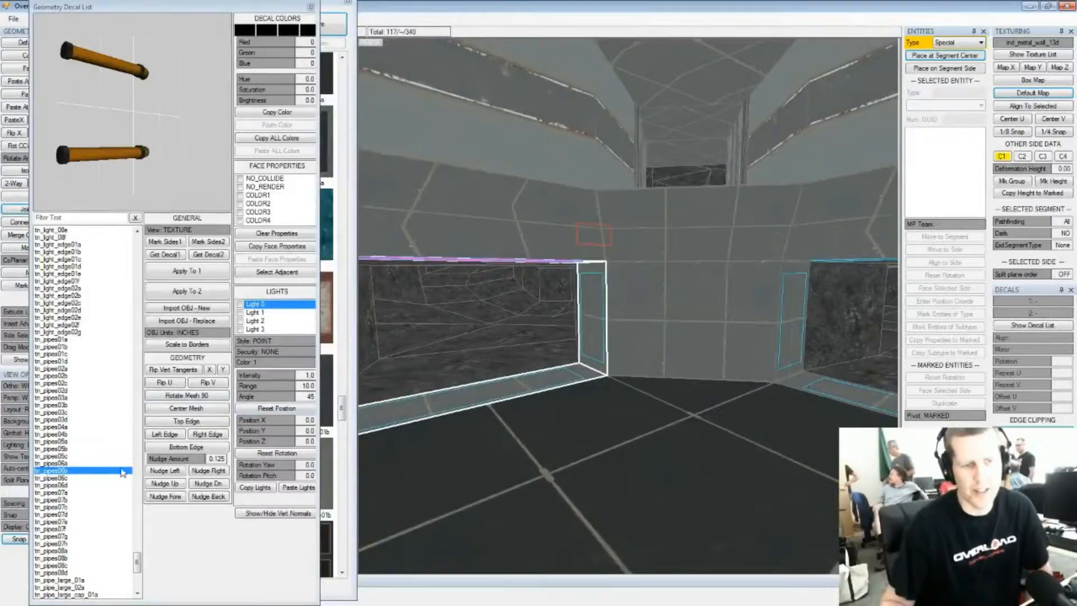
# Retexture the marked sides of both window openings with ind_metal_wall_10a, using the default mapping
pyautogui.moveTo(346, 412); pyautogui.dragTo(342, 363)
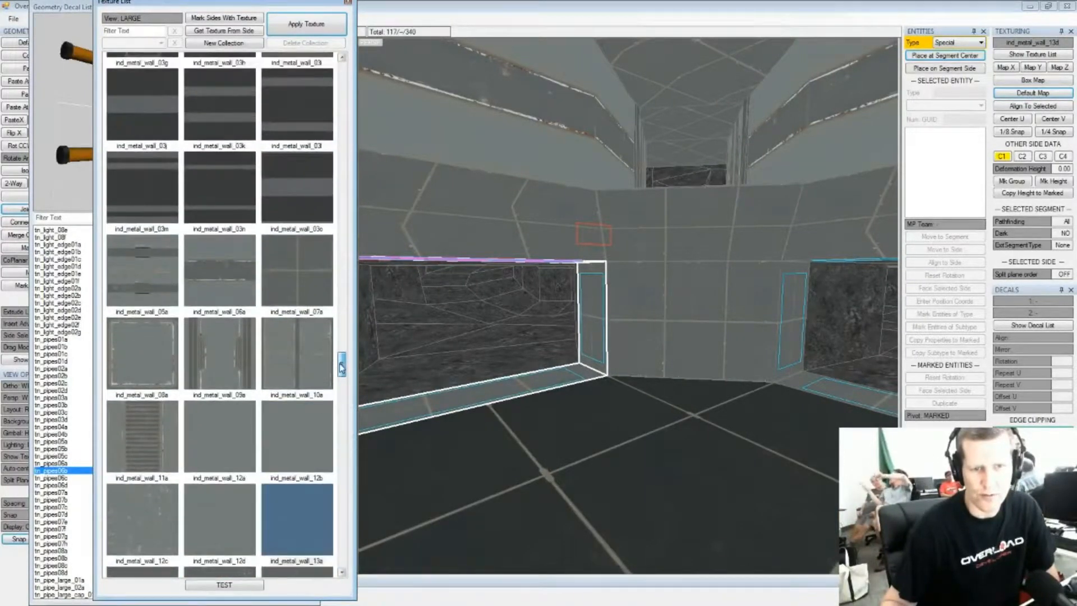
pyautogui.click(297, 364)
pyautogui.click(329, 28)
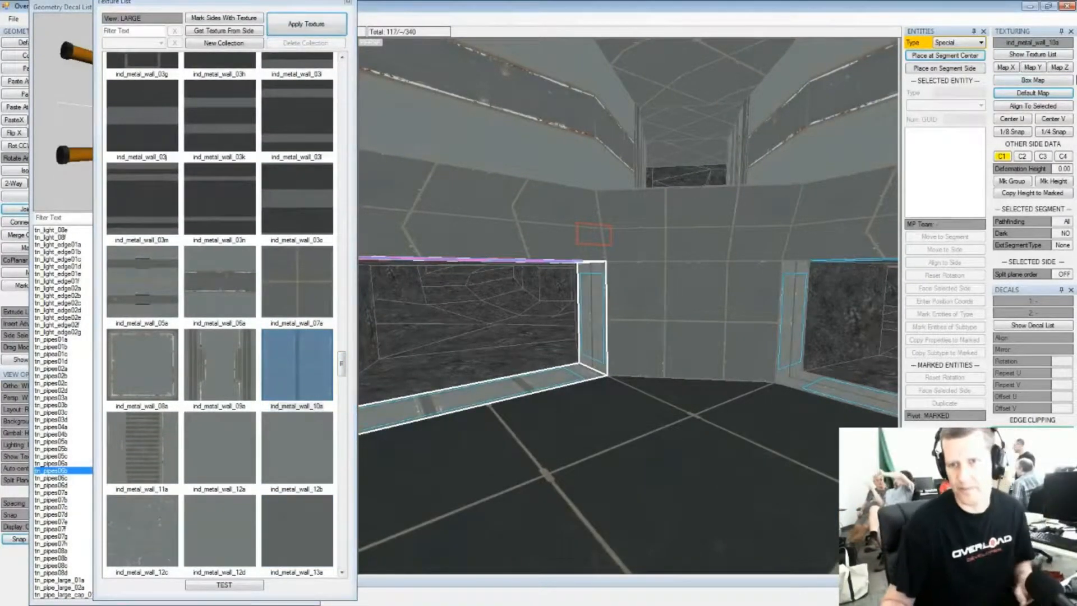
pyautogui.click(1042, 94)
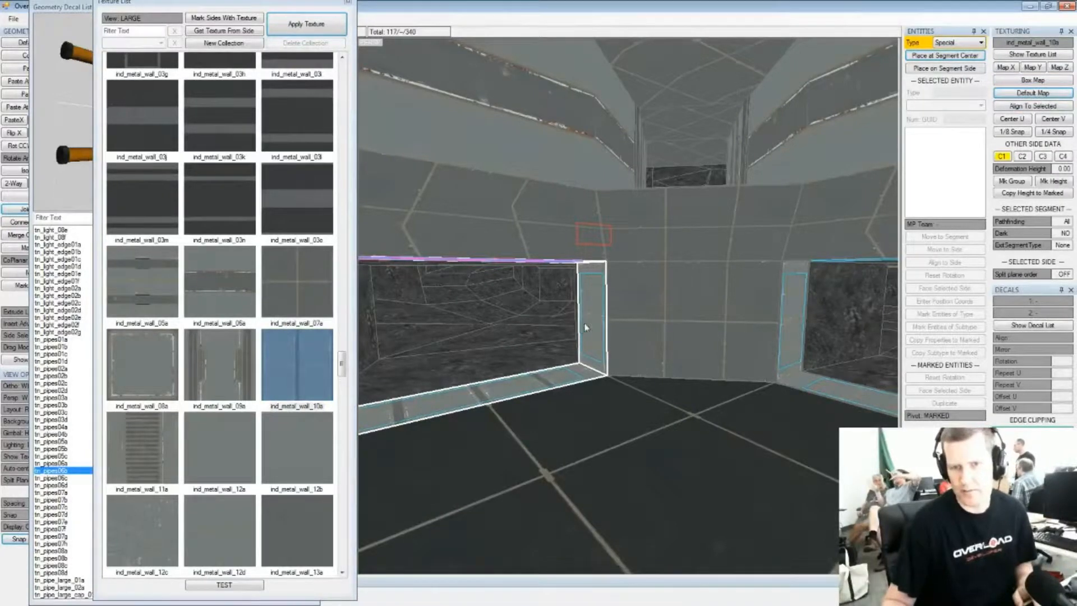
pyautogui.moveTo(585, 327); pyautogui.dragTo(735, 342, button='right')
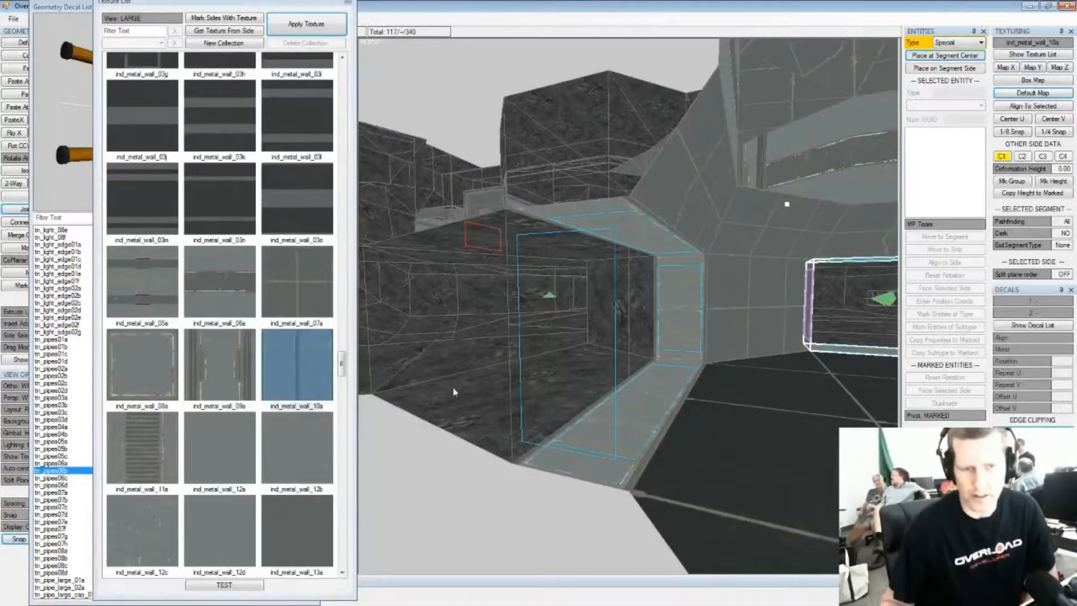
# Browse the decal list back to the rust_edge trims and preview the models from rust_edge16 up to rust_edge12a
pyautogui.click(81, 7)
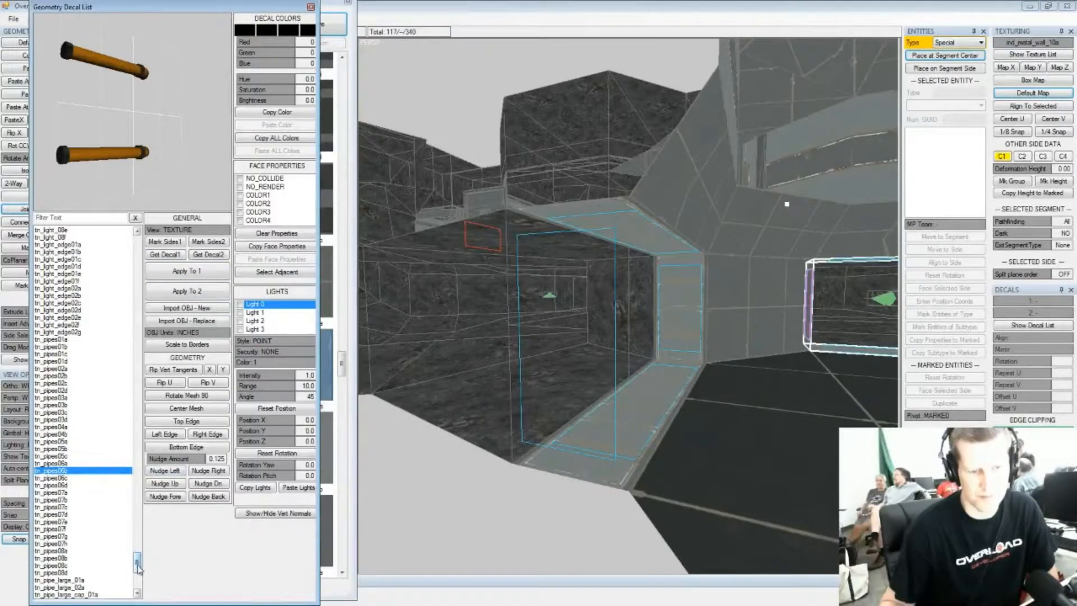
pyautogui.scroll(1, 138, 570)
pyautogui.moveTo(138, 570); pyautogui.dragTo(140, 560)
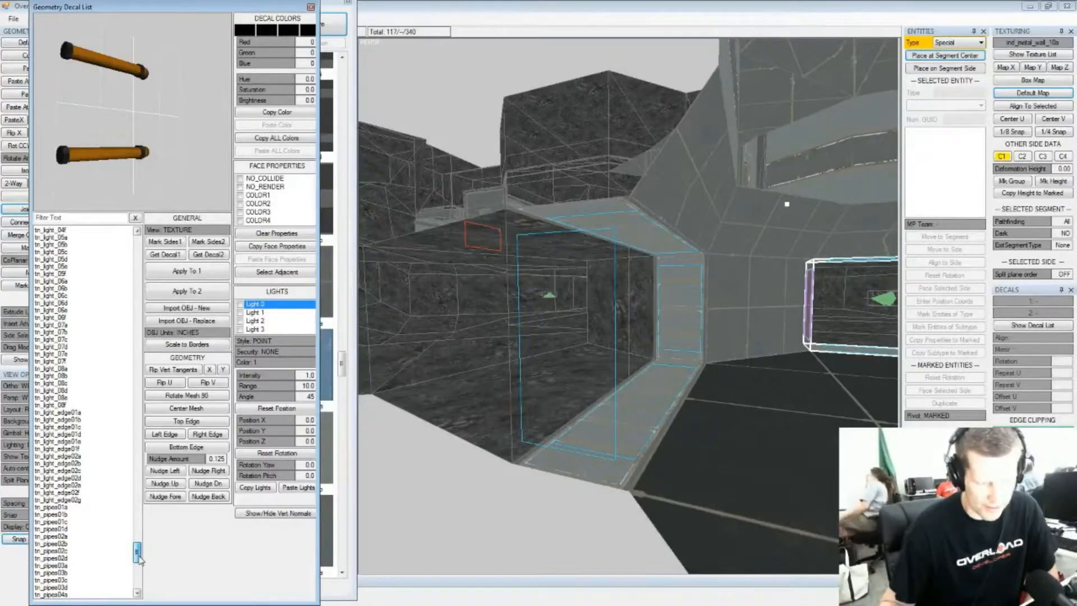
pyautogui.moveTo(139, 557); pyautogui.dragTo(134, 461)
pyautogui.click(54, 471)
pyautogui.press('Up')
pyautogui.press('Up')
pyautogui.moveTo(143, 137); pyautogui.dragTo(232, 136, button='middle')
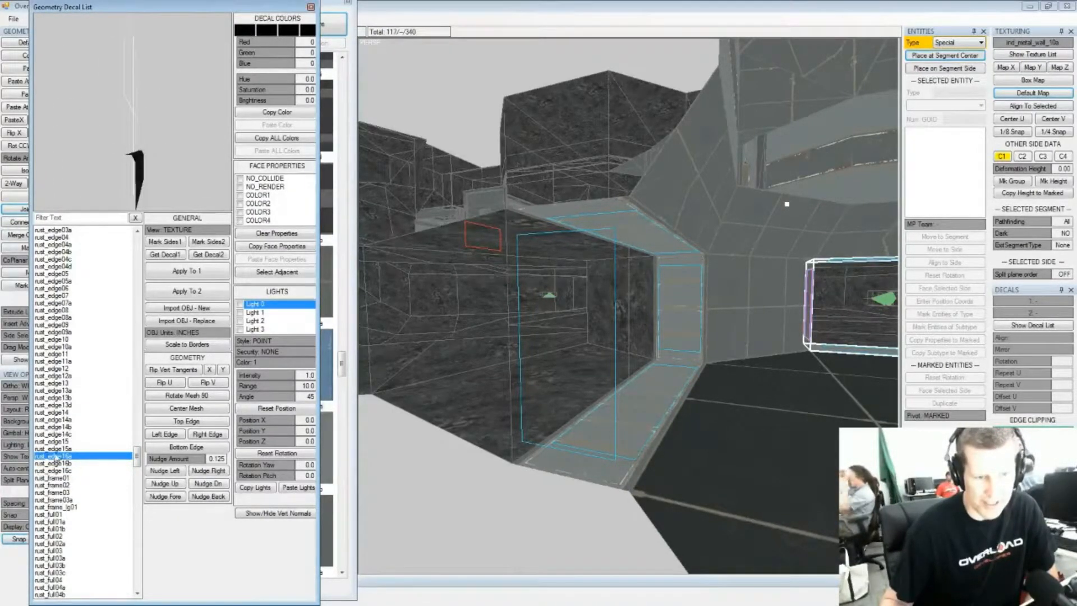
pyautogui.click(58, 449)
pyautogui.click(59, 441)
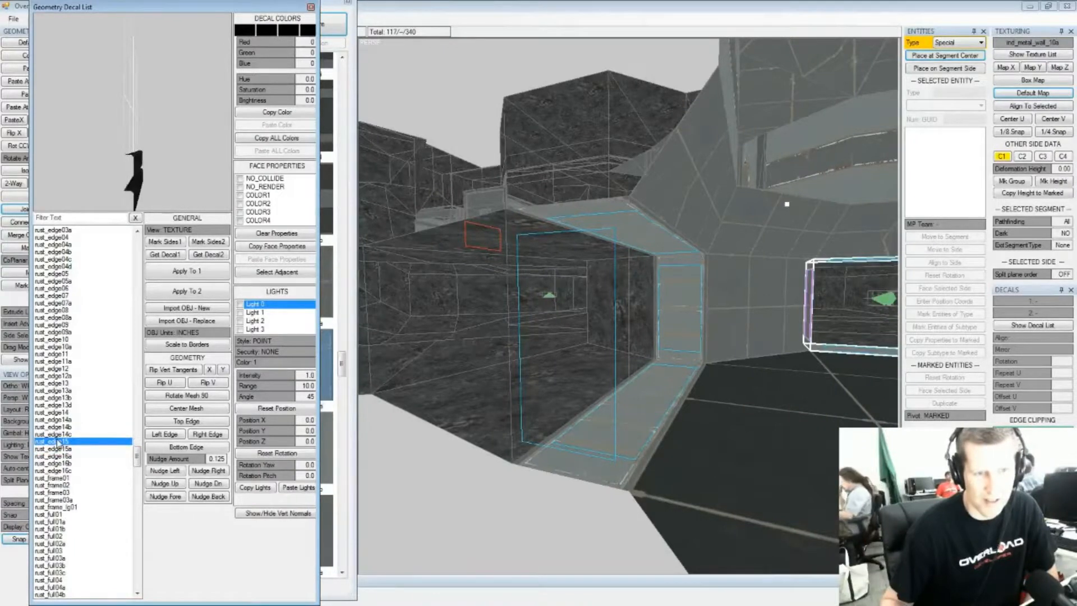
pyautogui.press('Up')
pyautogui.press('Up')
pyautogui.press('Up')
pyautogui.press('Up')
pyautogui.press('Up')
pyautogui.press('Up')
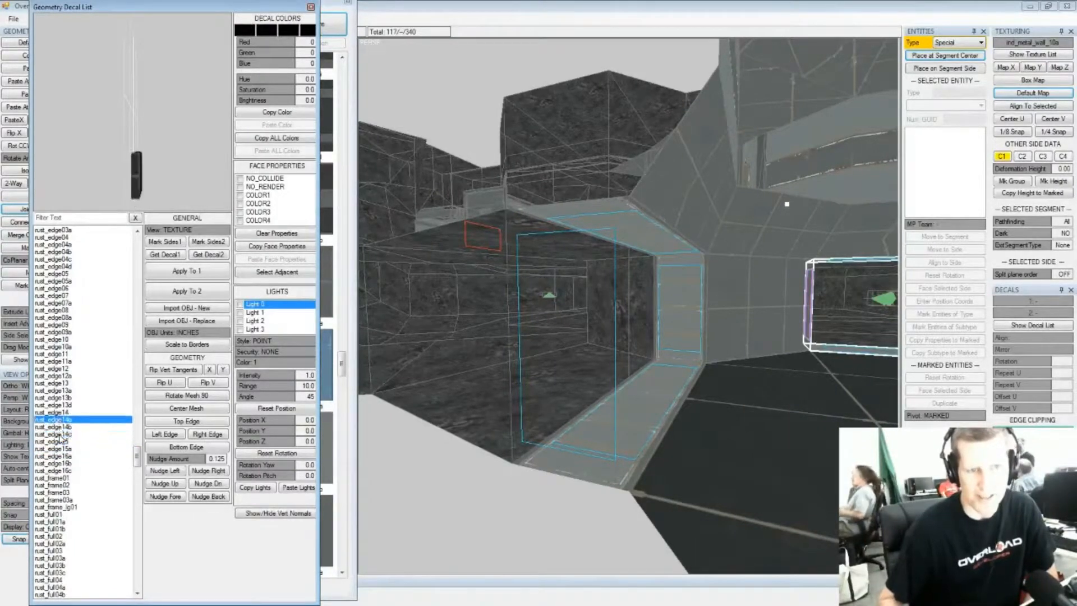
pyautogui.press('Up')
pyautogui.press('Up')
pyautogui.press('Up')
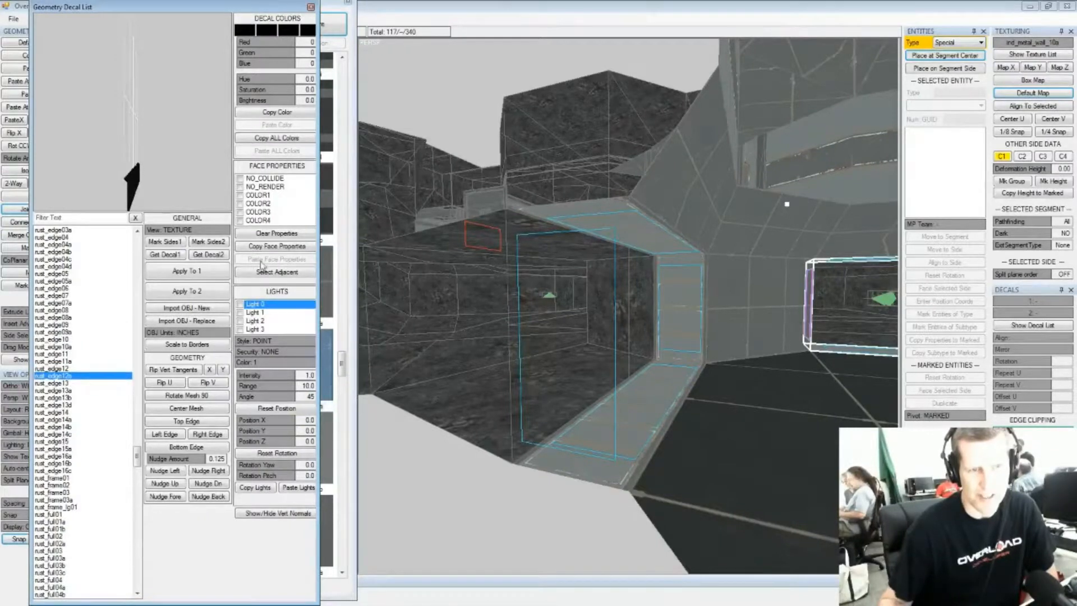
# Try rust_edge12a as the first decal on the marked sides of both window openings
pyautogui.moveTo(156, 147); pyautogui.dragTo(106, 135, button='middle')
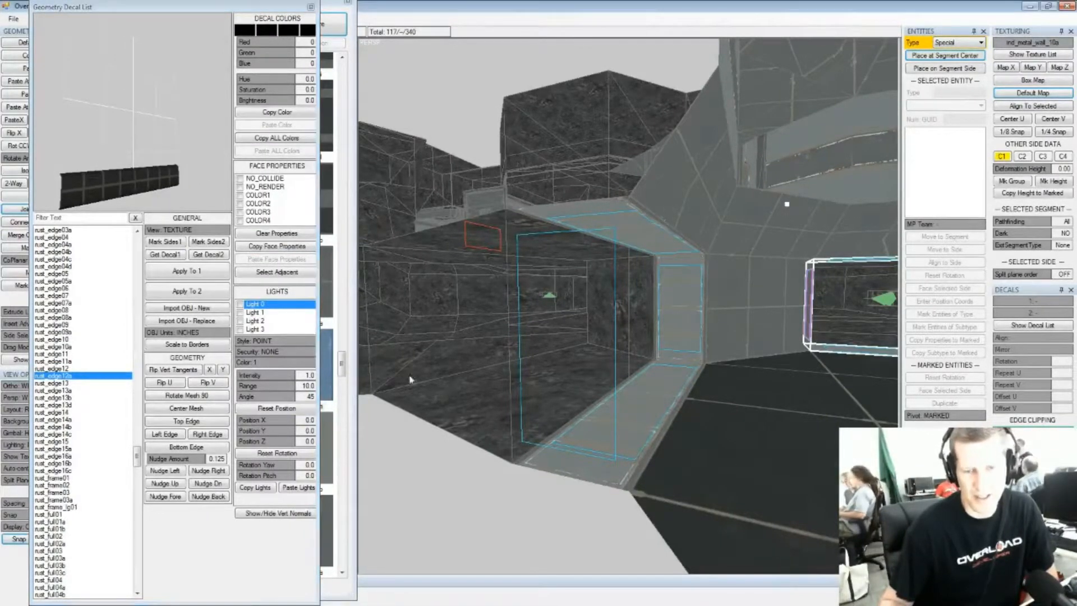
pyautogui.moveTo(172, 158); pyautogui.dragTo(142, 165, button='middle')
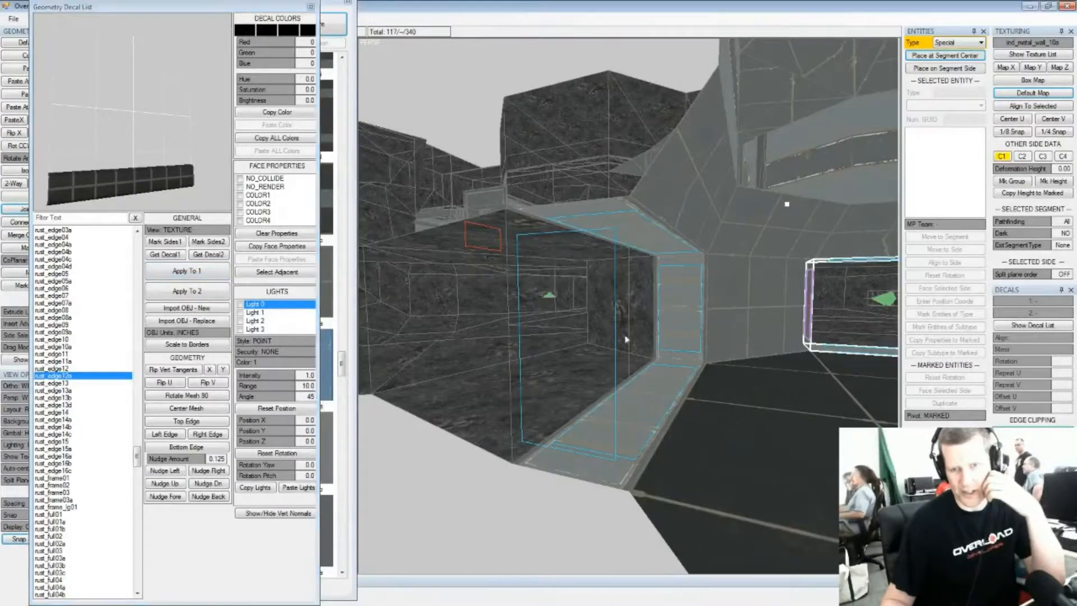
pyautogui.click(206, 273)
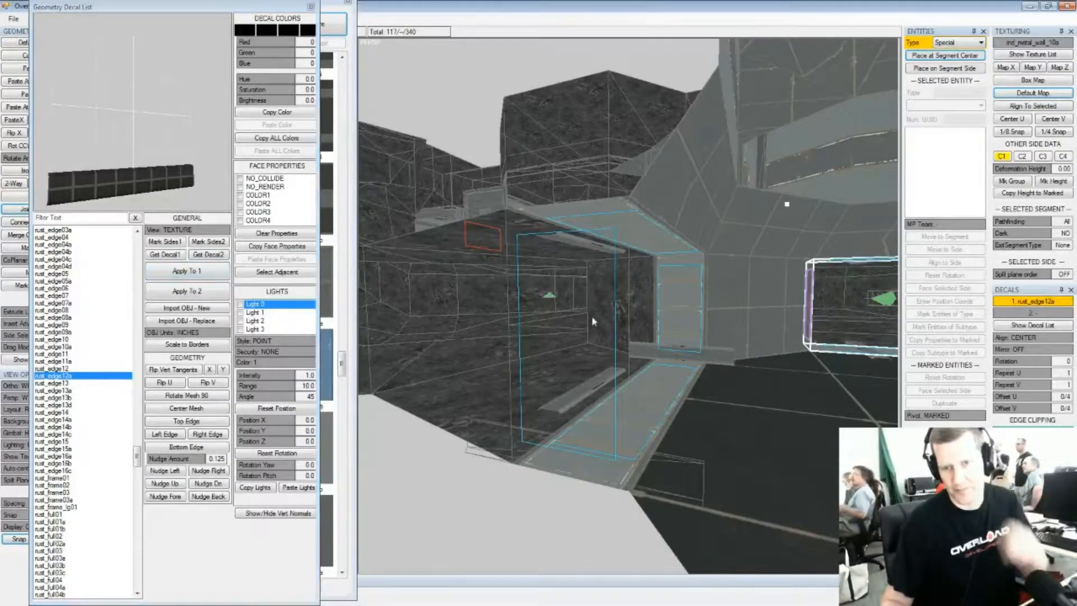
pyautogui.moveTo(683, 321); pyautogui.dragTo(650, 312, button='middle')
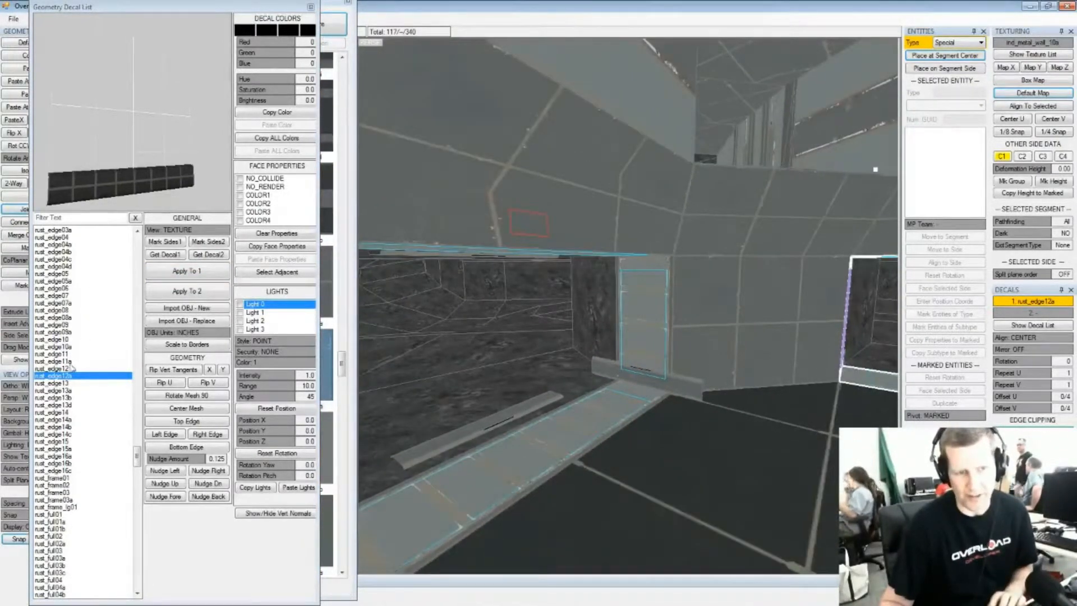
# Apply the hazard-stripe decal rust_edge03 as the first decal on the marked sides of the window openings
pyautogui.click(72, 230)
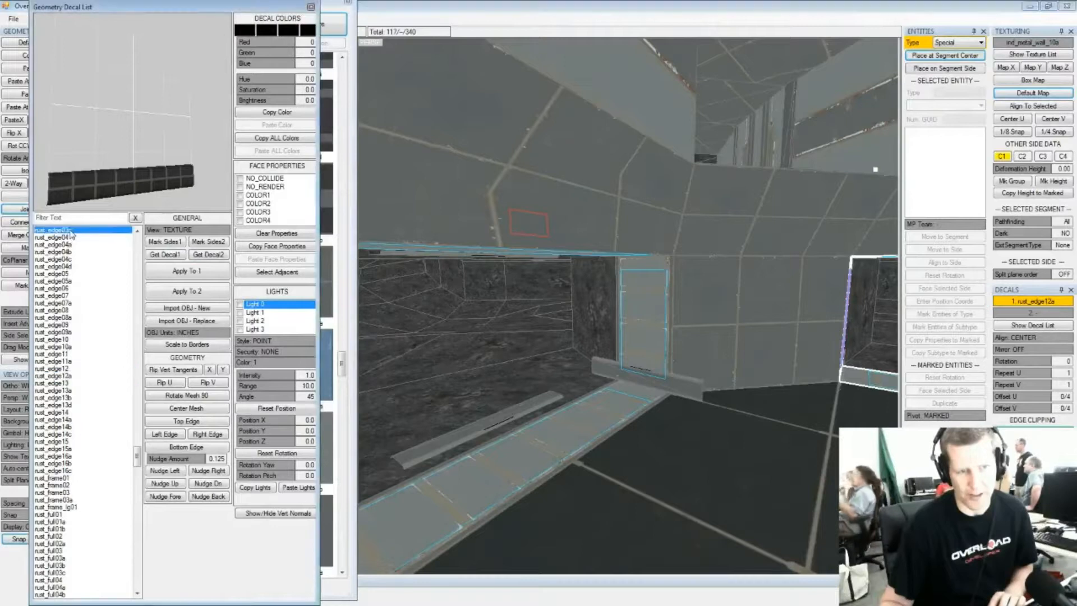
pyautogui.click(138, 232)
pyautogui.click(91, 230)
pyautogui.click(185, 272)
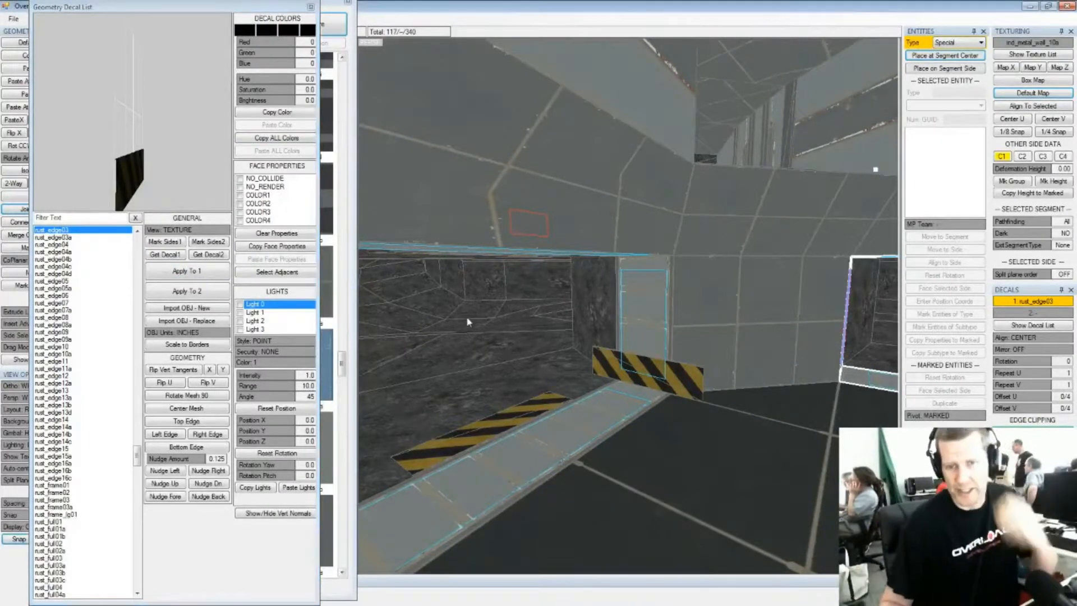
# Align the hazard stripe on the first window opening's sill to EDGE_DOWN and set its U repeat to 2
pyautogui.click(586, 429)
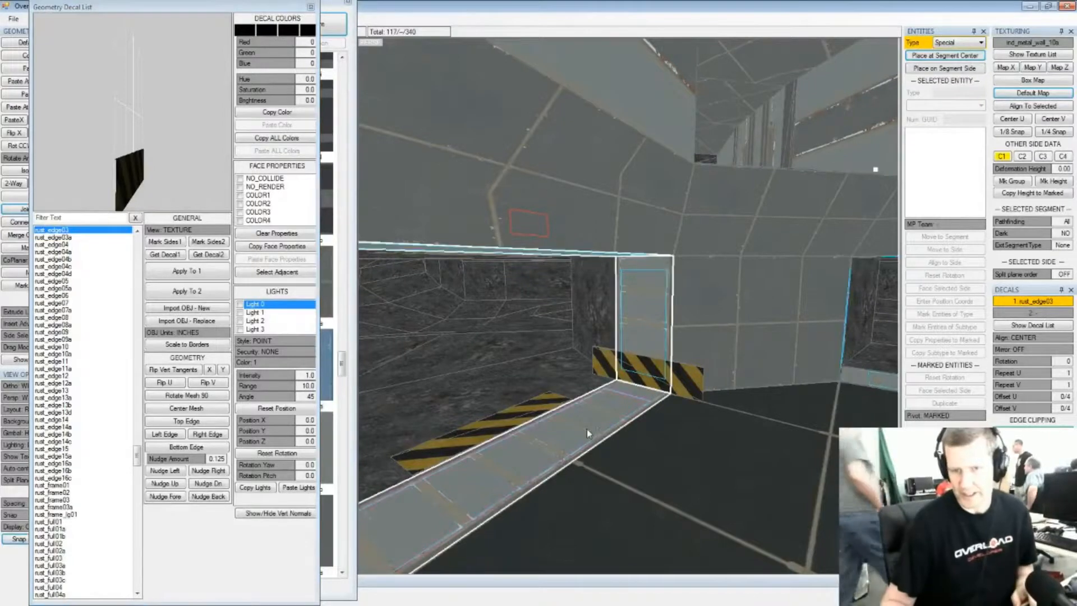
pyautogui.click(1052, 339)
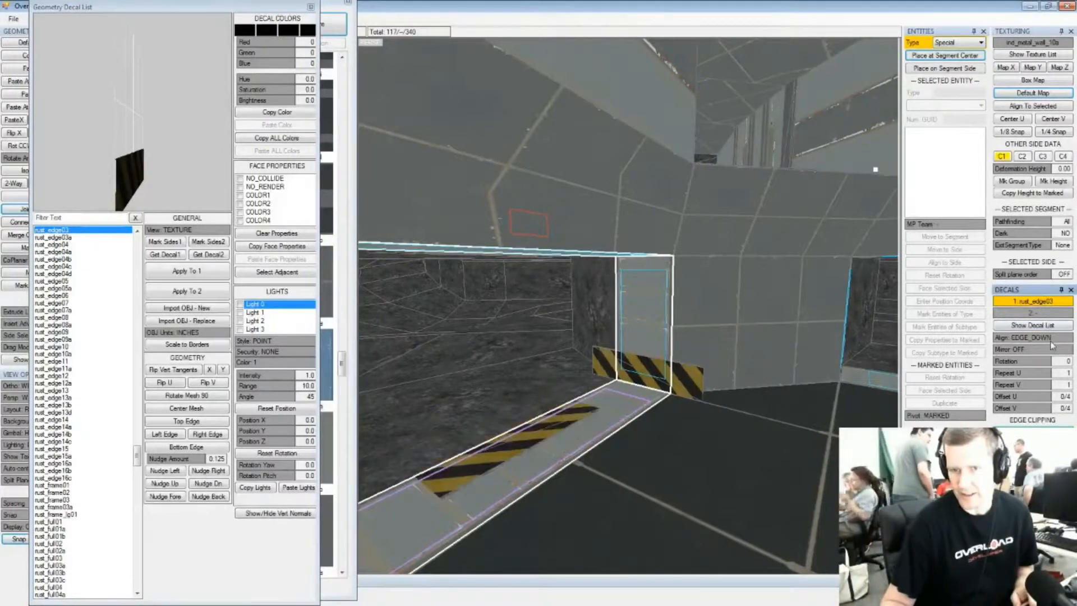
pyautogui.click(1024, 374)
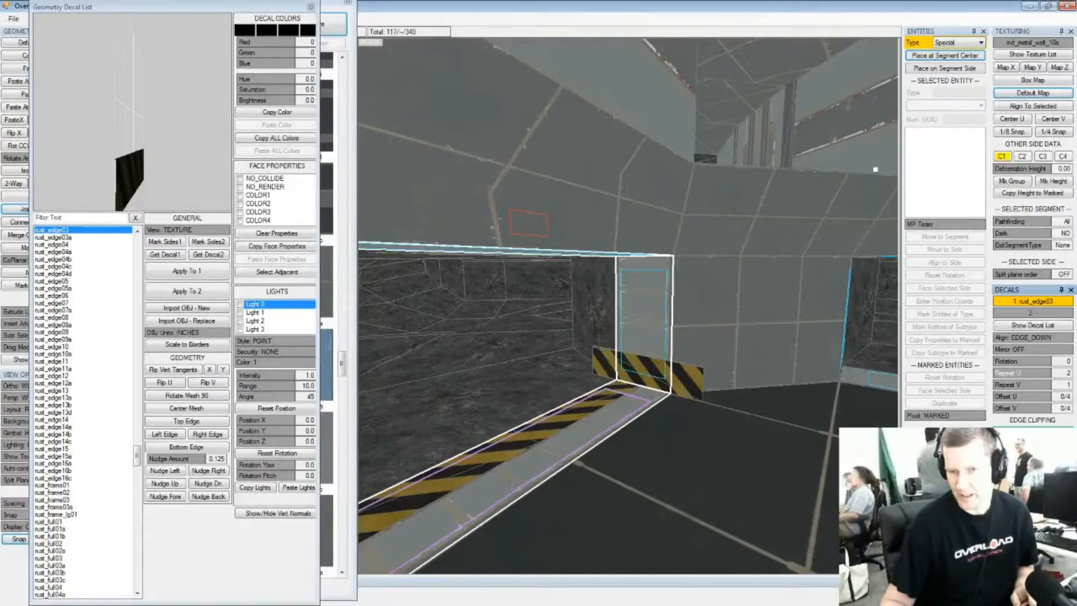
# Align the hazard stripes on the first opening's two upright sides along their outer edges, using EDGE_RIGHT for the first one
pyautogui.moveTo(692, 409); pyautogui.dragTo(761, 305, button='middle')
pyautogui.scroll(3, 753, 320)
pyautogui.click(766, 306)
pyautogui.moveTo(693, 307); pyautogui.dragTo(565, 305, button='middle')
pyautogui.click(466, 304)
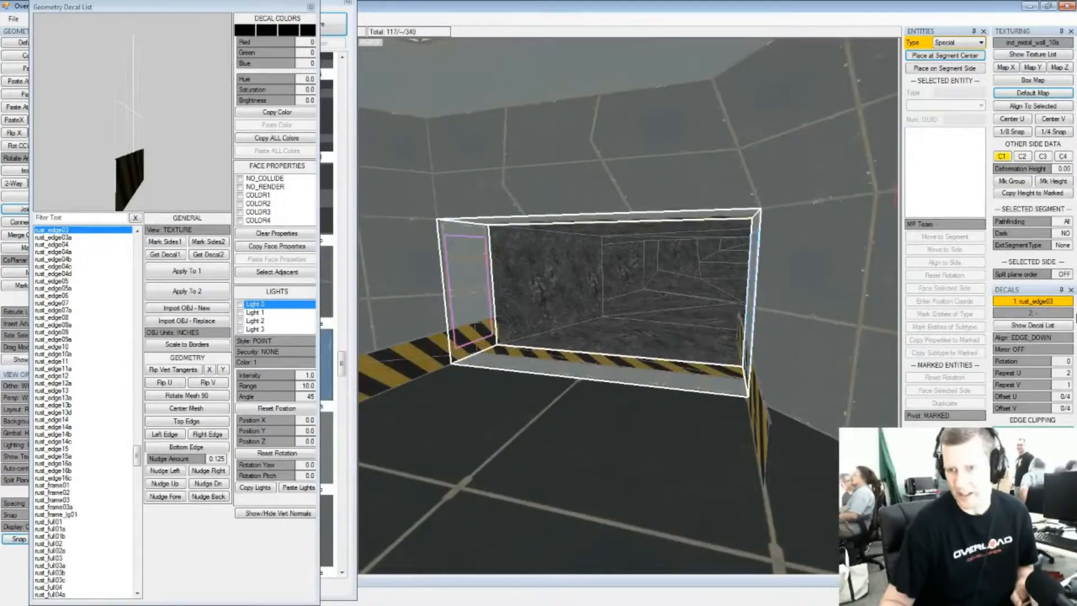
pyautogui.click(1034, 338)
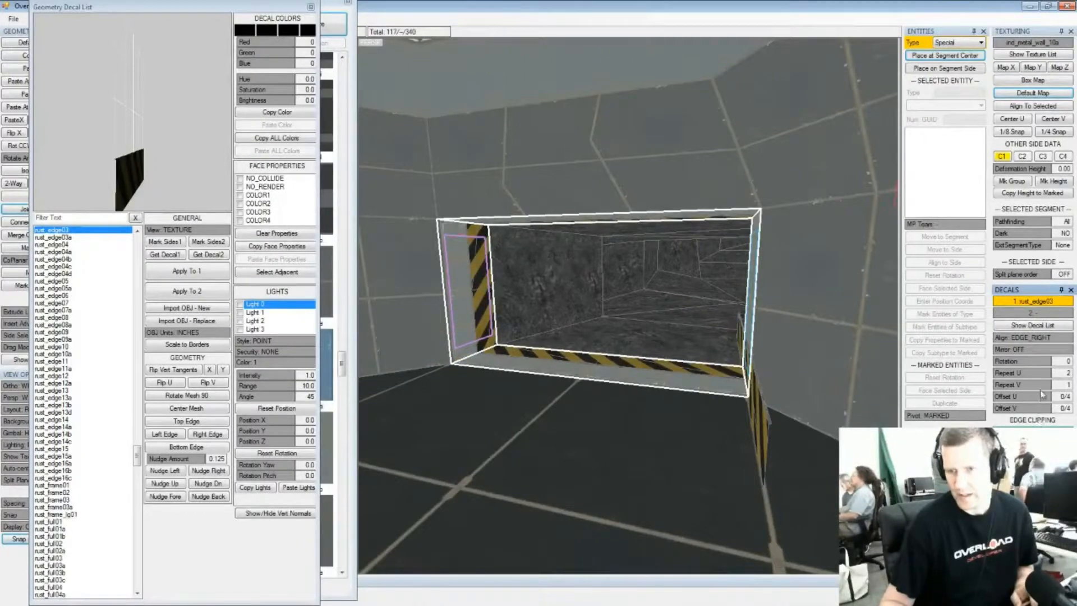
pyautogui.moveTo(628, 309); pyautogui.dragTo(826, 316, button='middle')
pyautogui.click(826, 316)
pyautogui.click(1033, 338)
pyautogui.moveTo(696, 308); pyautogui.dragTo(606, 322, button='middle')
# Align the hazard stripes on the second opening's upright sides along their outer edges, ending with one set to EDGE_RIGHT
pyautogui.press('Tab')
pyautogui.scroll(3, 661, 255)
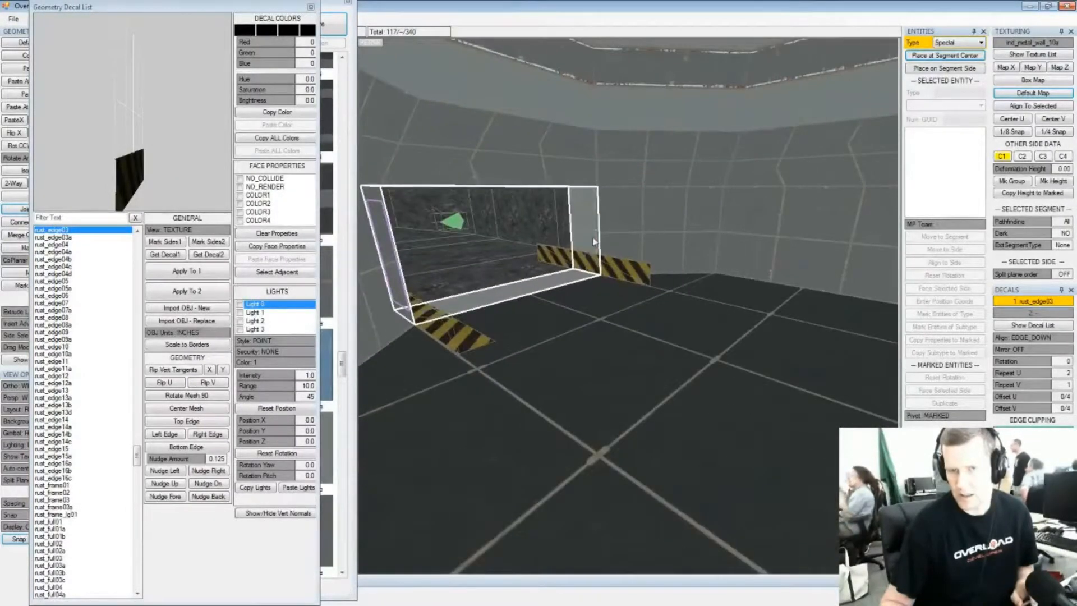
pyautogui.click(1036, 339)
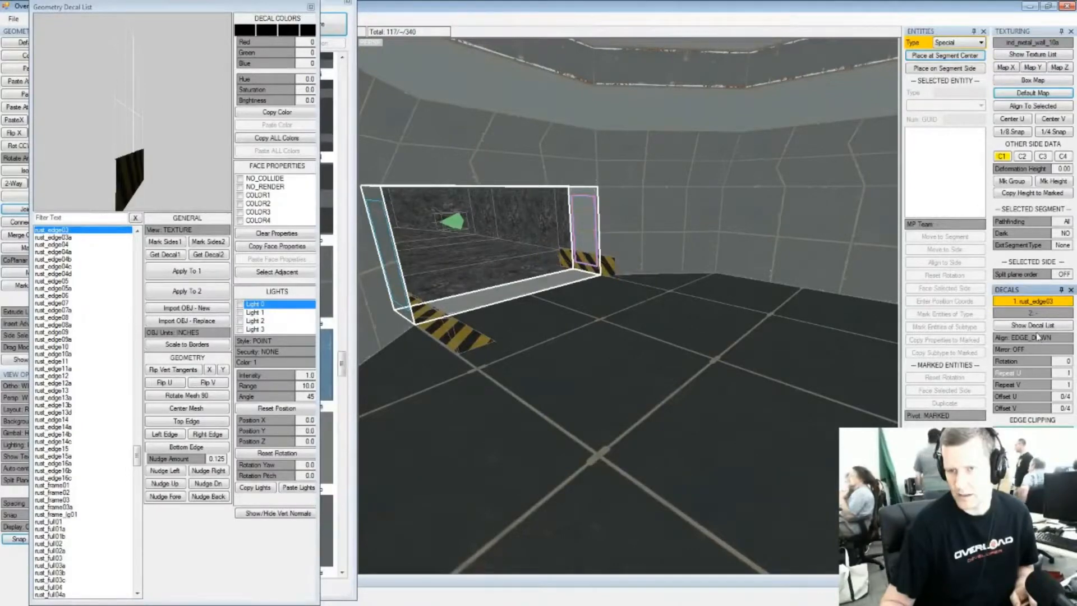
pyautogui.click(1035, 339)
pyautogui.moveTo(527, 323); pyautogui.dragTo(696, 331, button='middle')
pyautogui.moveTo(597, 334); pyautogui.dragTo(721, 312, button='middle')
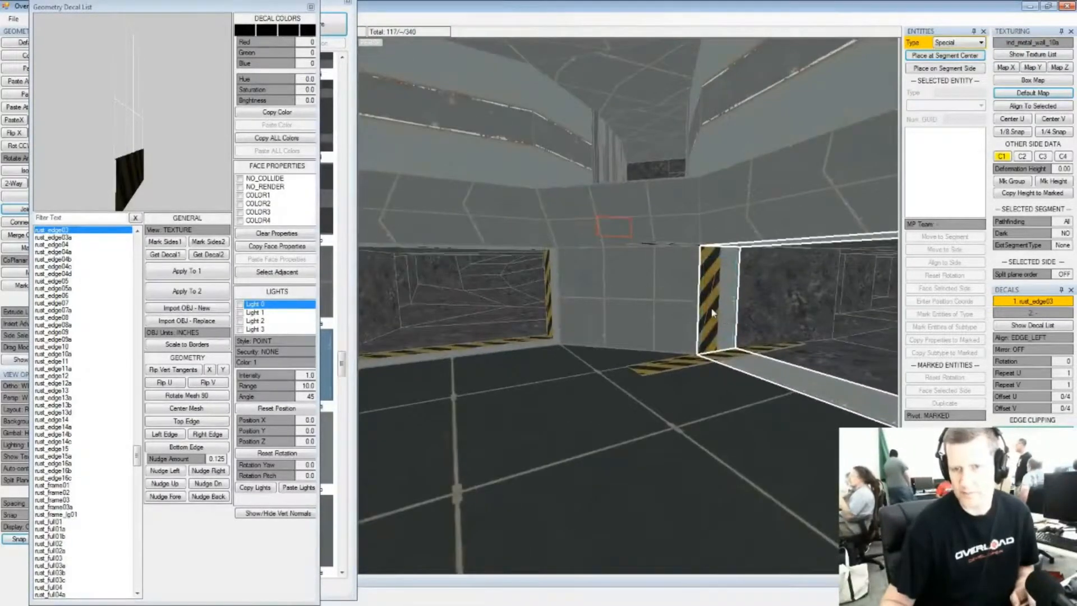
pyautogui.click(1012, 338)
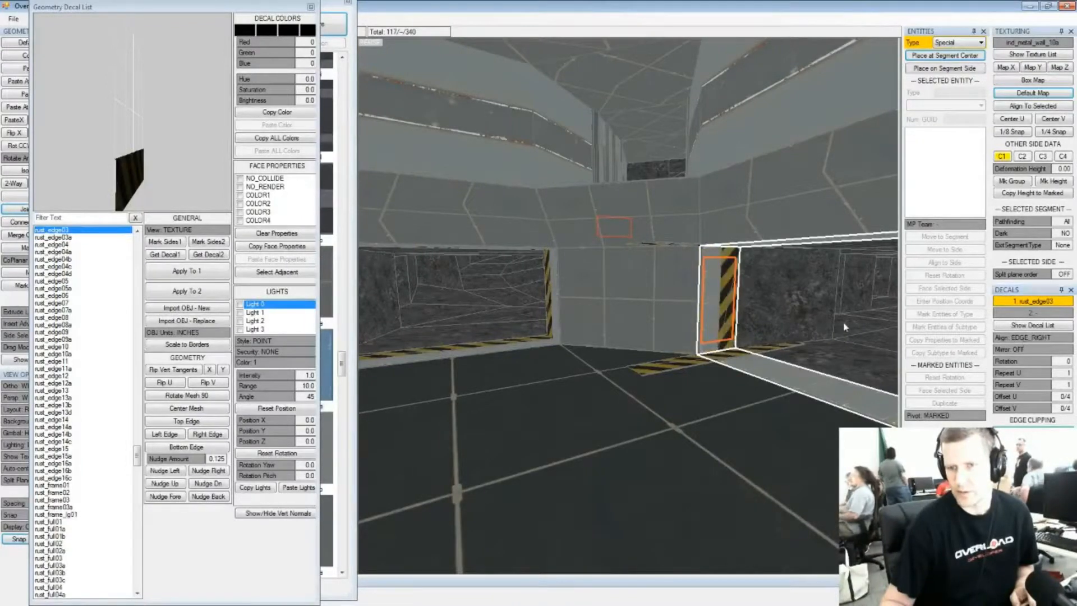
# Align the stripes on the second opening's sill and top side along the outer edge, using EDGE_RIGHT for the top side
pyautogui.click(1021, 339)
pyautogui.click(1021, 339)
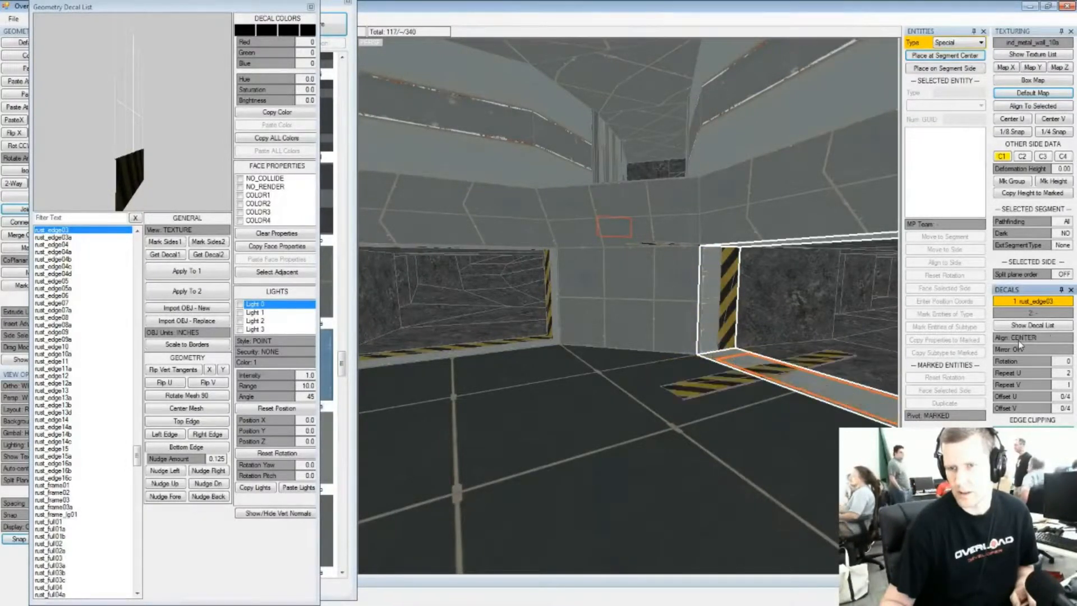
pyautogui.click(1020, 339)
pyautogui.moveTo(864, 275); pyautogui.dragTo(791, 251, button='middle')
pyautogui.click(1037, 339)
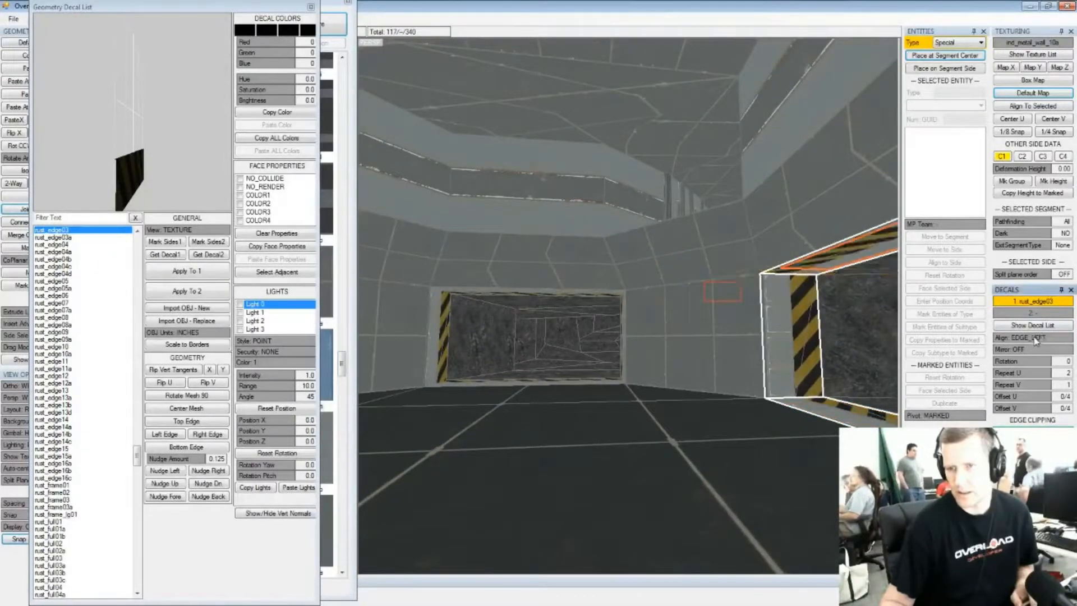
pyautogui.click(1036, 339)
pyautogui.press('f')
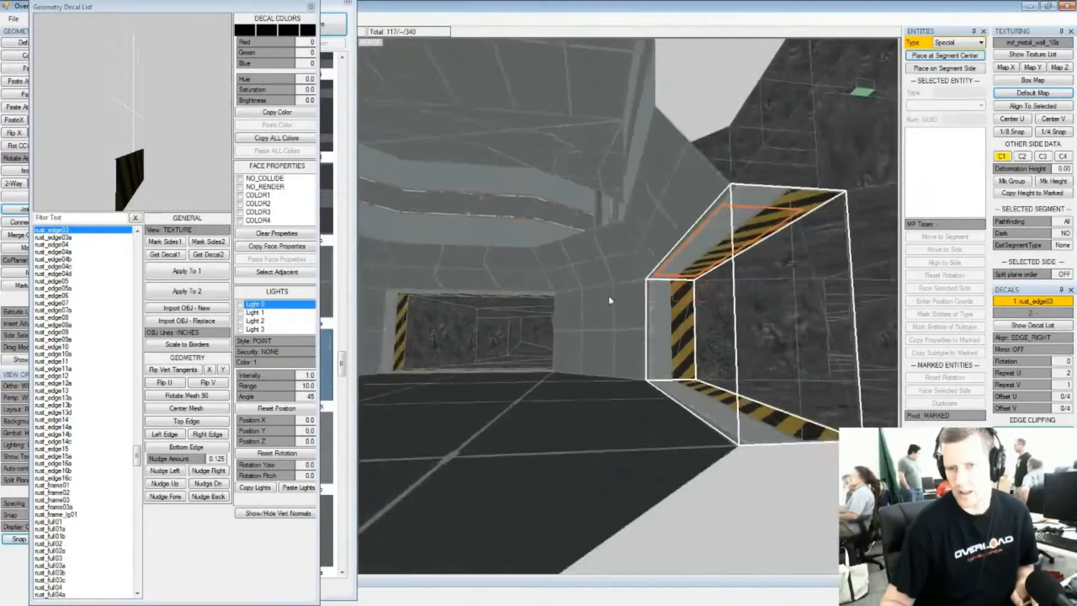
pyautogui.scroll(-5, 730, 340)
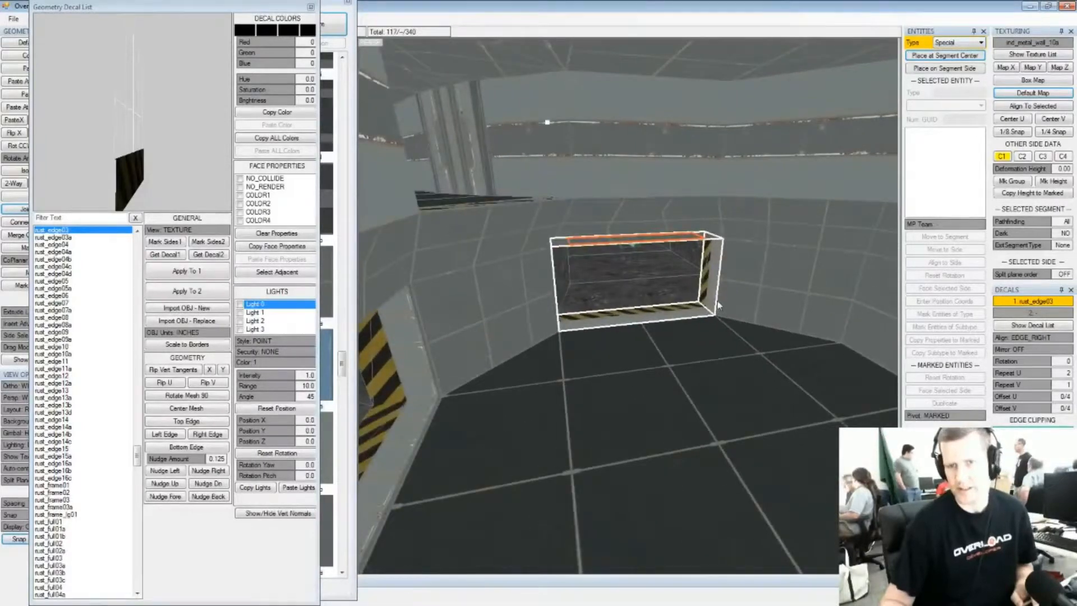
pyautogui.scroll(-3, 694, 342)
# Select the large room's ceiling and apply the default texture mapping to the marked ceiling sides
pyautogui.moveTo(694, 343); pyautogui.dragTo(678, 274, button='right')
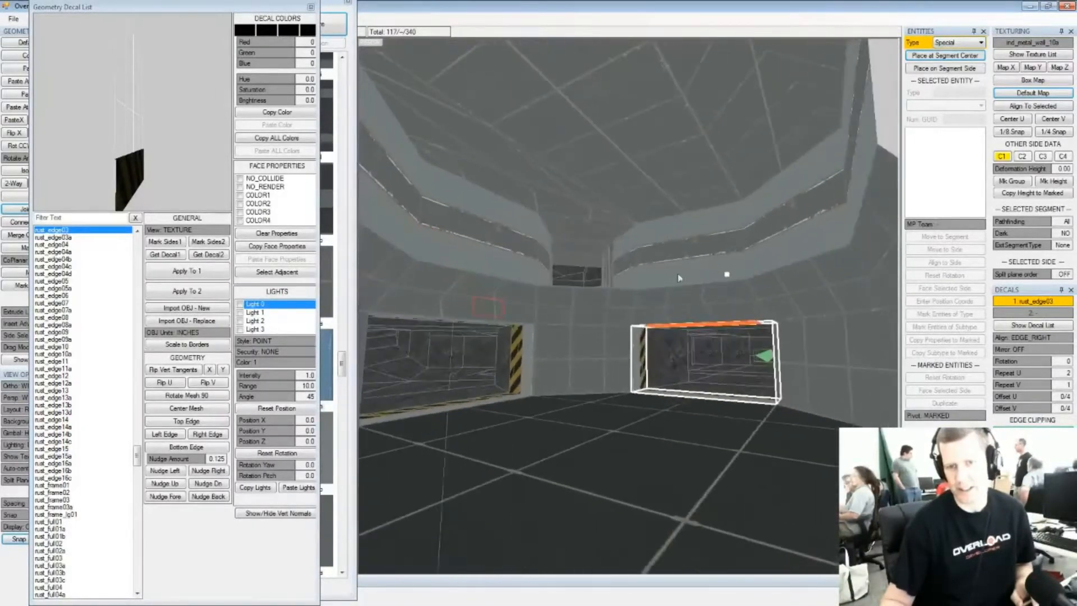
pyautogui.click(629, 180)
pyautogui.moveTo(639, 217)
pyautogui.mouseDown(button='right')
pyautogui.moveTo(651, 197)
pyautogui.moveTo(627, 216)
pyautogui.mouseUp(button='right')
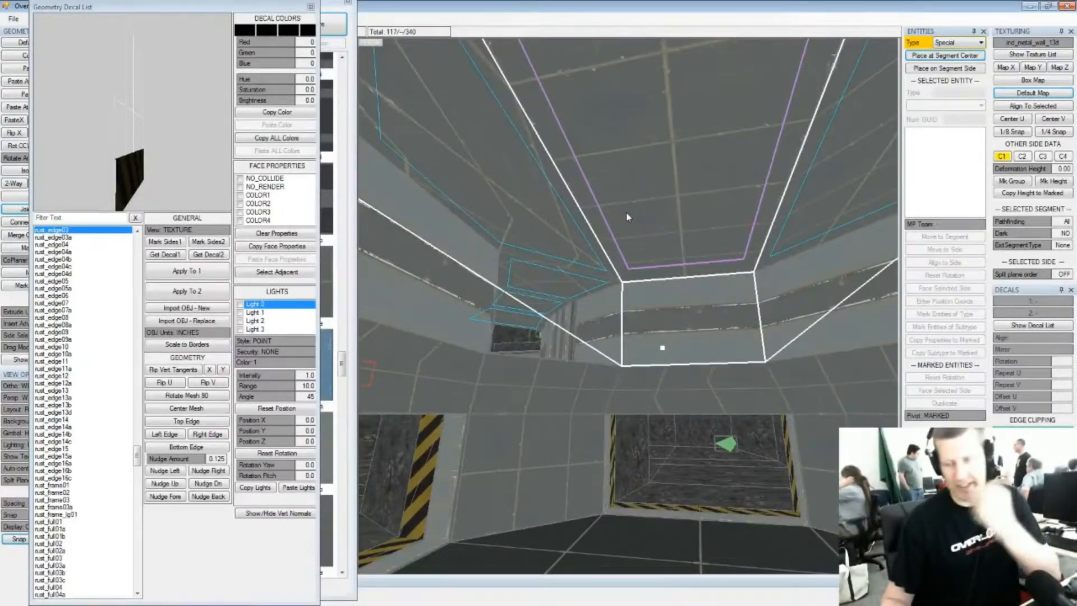
pyautogui.click(1022, 93)
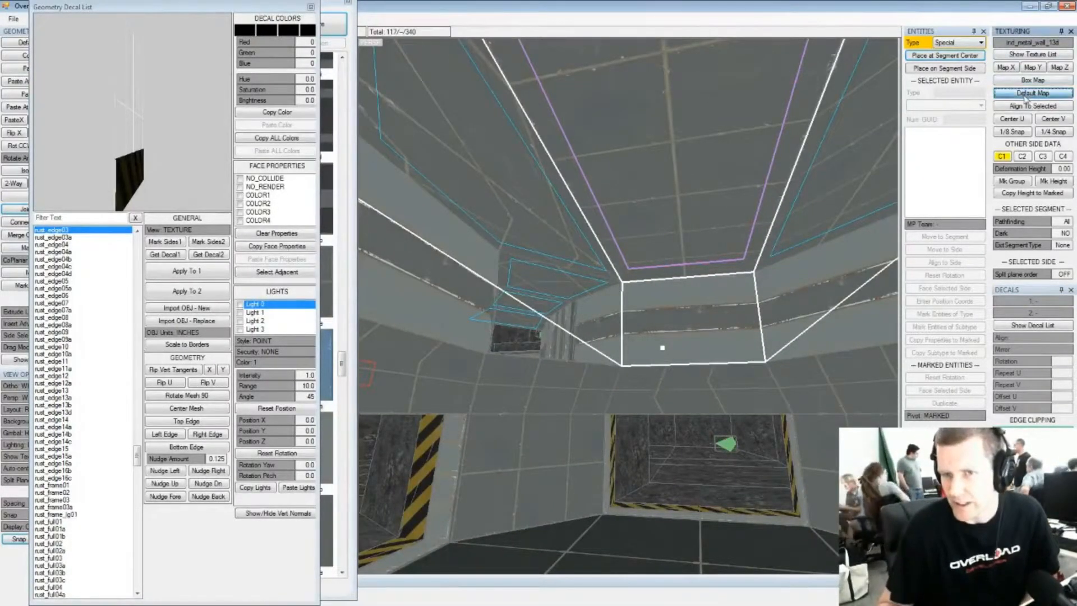
# Retexture the marked ceiling sides of the upper room with ind_metal_wall_13a
pyautogui.click(645, 223)
pyautogui.moveTo(639, 227)
pyautogui.mouseDown(button='right')
pyautogui.moveTo(769, 226)
pyautogui.moveTo(671, 239)
pyautogui.moveTo(650, 230)
pyautogui.mouseUp(button='right')
pyautogui.moveTo(530, 244); pyautogui.dragTo(319, 280, button='right')
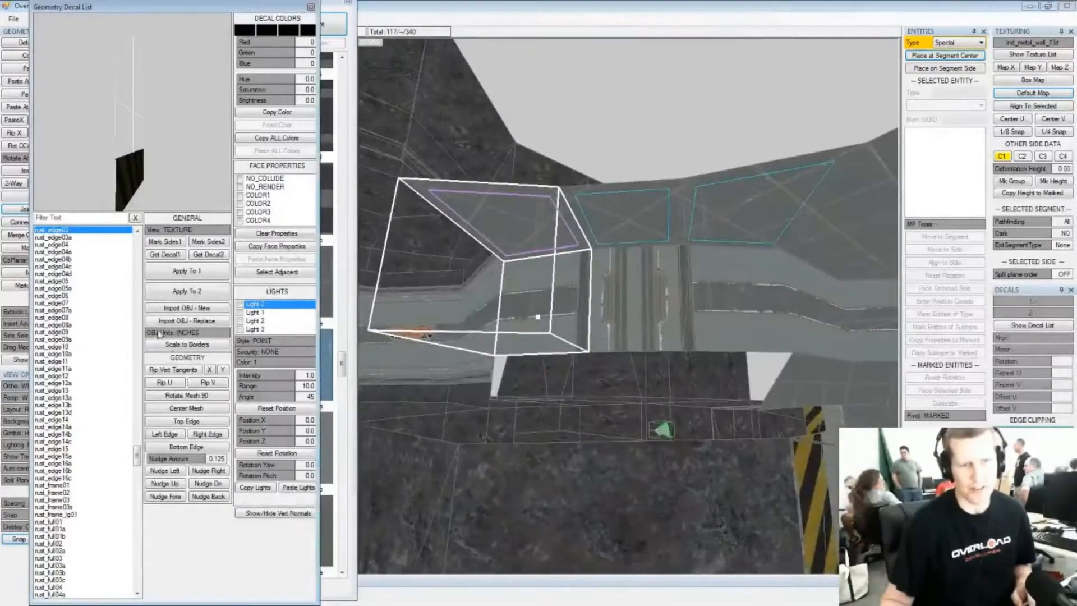
pyautogui.click(341, 367)
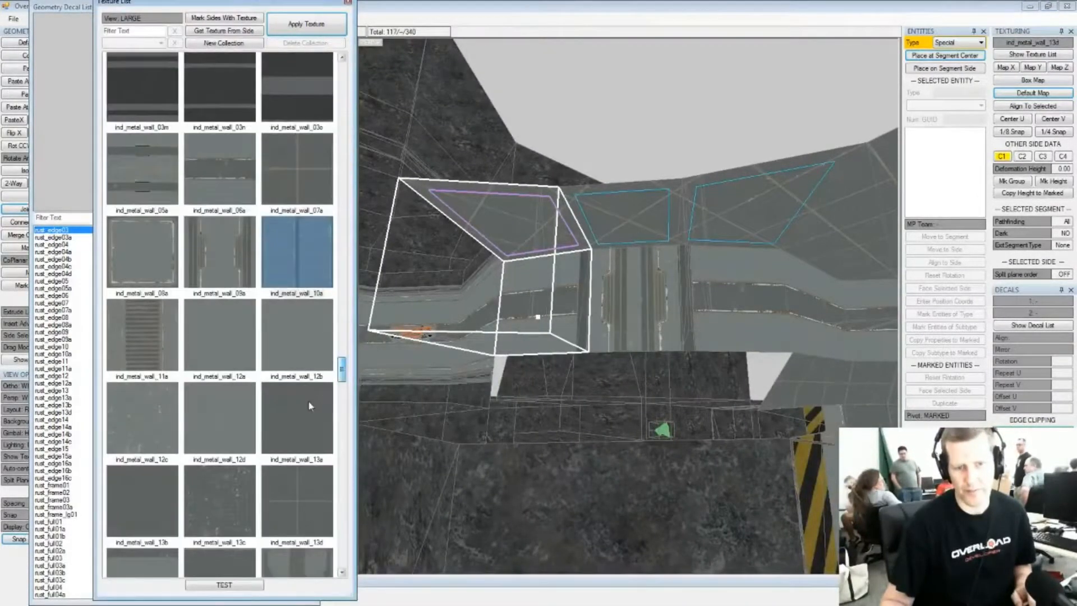
pyautogui.click(294, 31)
pyautogui.moveTo(620, 214); pyautogui.dragTo(594, 245, button='right')
pyautogui.moveTo(744, 240); pyautogui.dragTo(573, 236, button='right')
# Select the striped side beside the upper walkway and change the alignment of its rust_edge03 decal
pyautogui.click(598, 365)
pyautogui.click(583, 225)
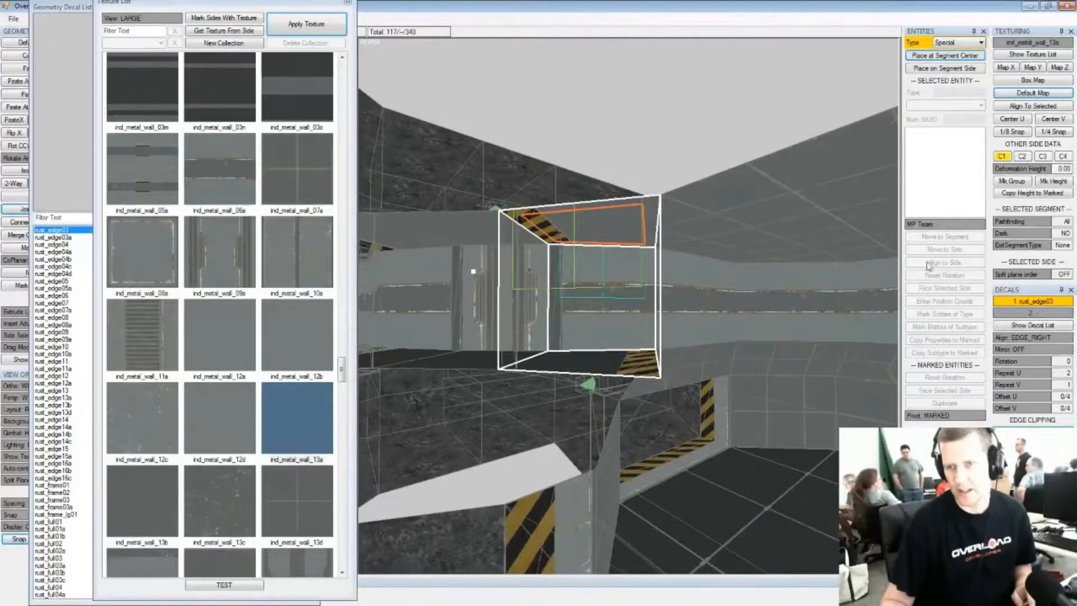
pyautogui.click(1033, 337)
# Select the upper alcove's ceiling side and apply the tn_light_07f light decal to it as decal 1
pyautogui.moveTo(651, 242); pyautogui.dragTo(510, 132, button='right')
pyautogui.click(510, 131)
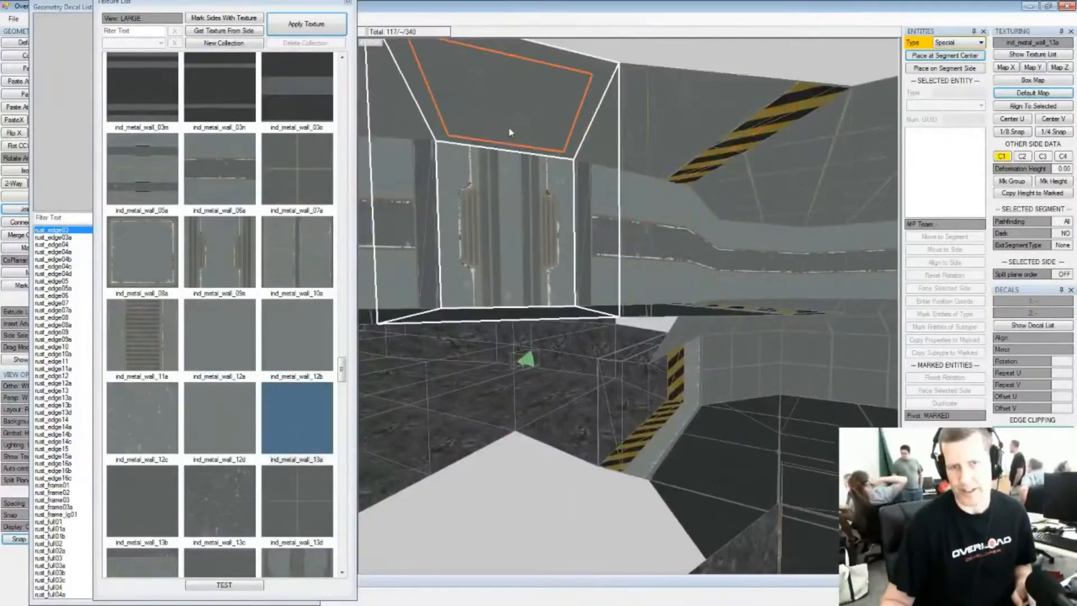
pyautogui.click(62, 471)
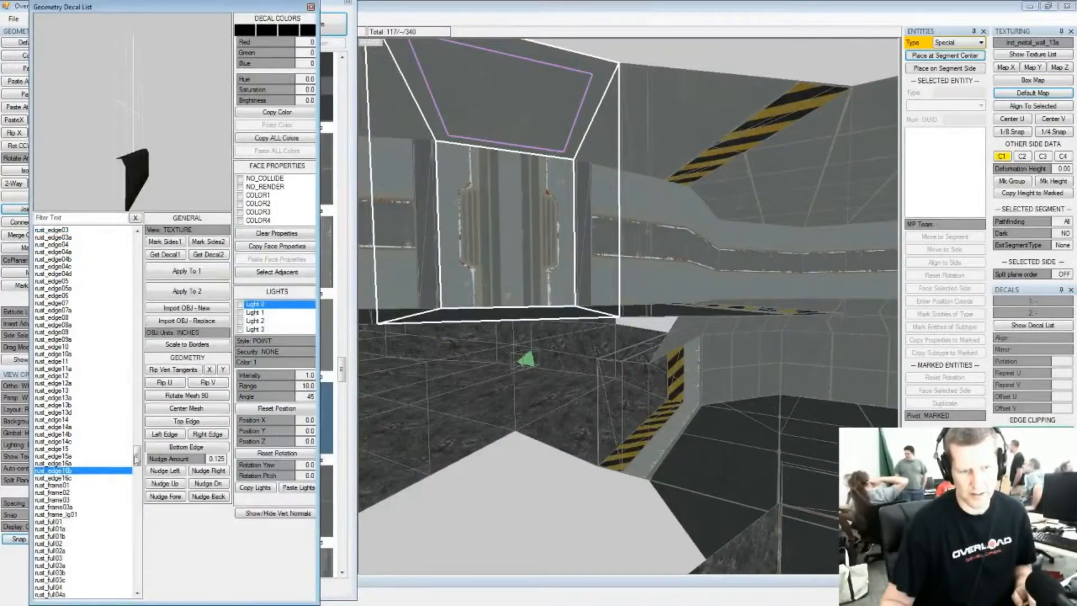
pyautogui.moveTo(139, 456); pyautogui.dragTo(141, 566)
pyautogui.click(60, 464)
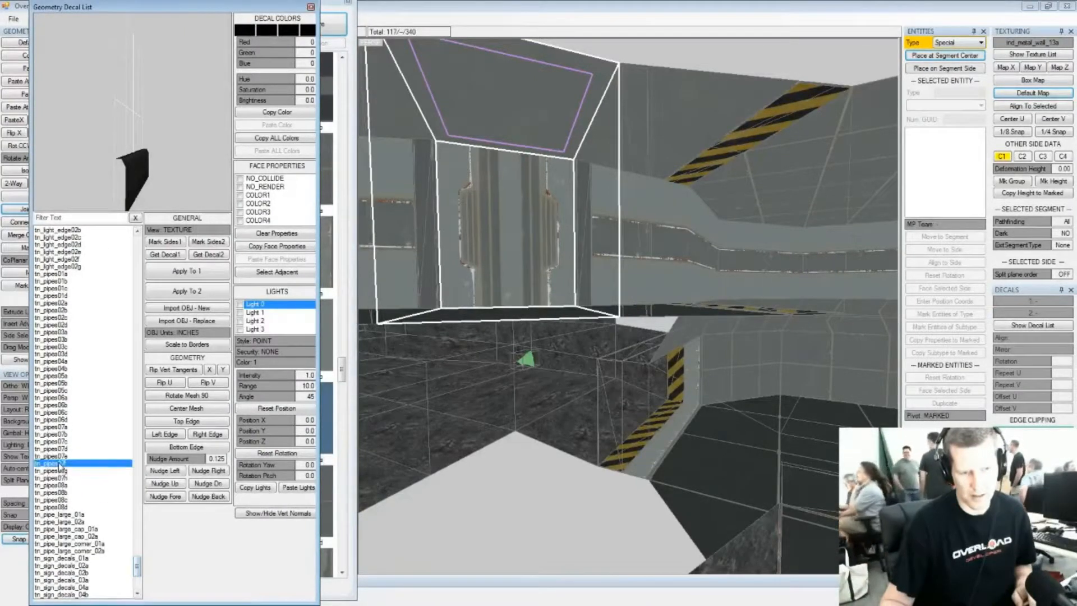
pyautogui.scroll(8, 141, 562)
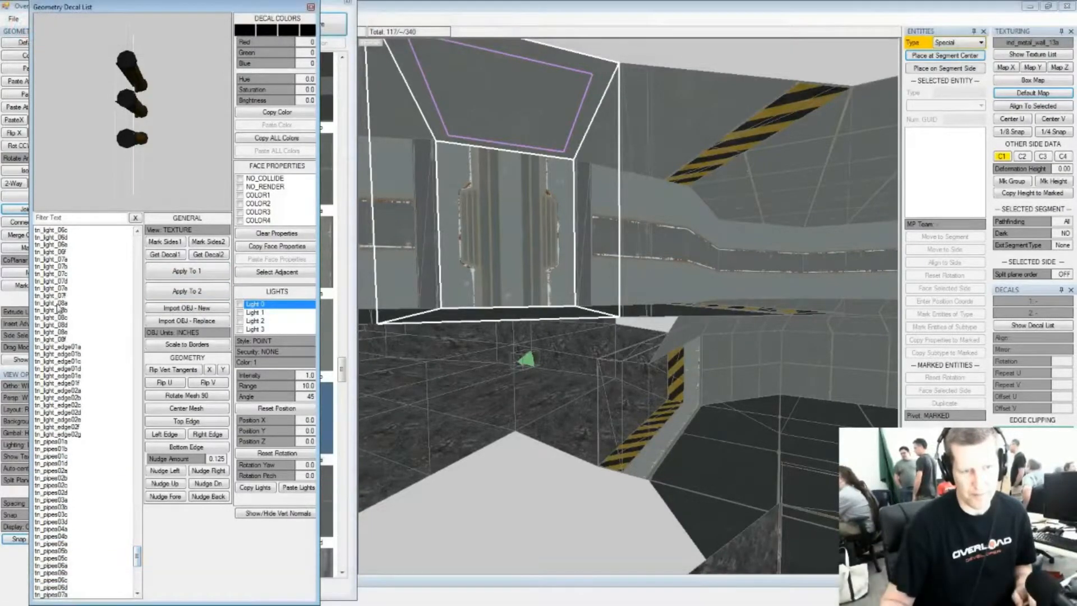
pyautogui.click(180, 271)
# Mark the slanted wall sides around the large room and retexture them with ind_metal_wall_13a using the default mapping
pyautogui.moveTo(723, 175); pyautogui.dragTo(657, 197, button='middle')
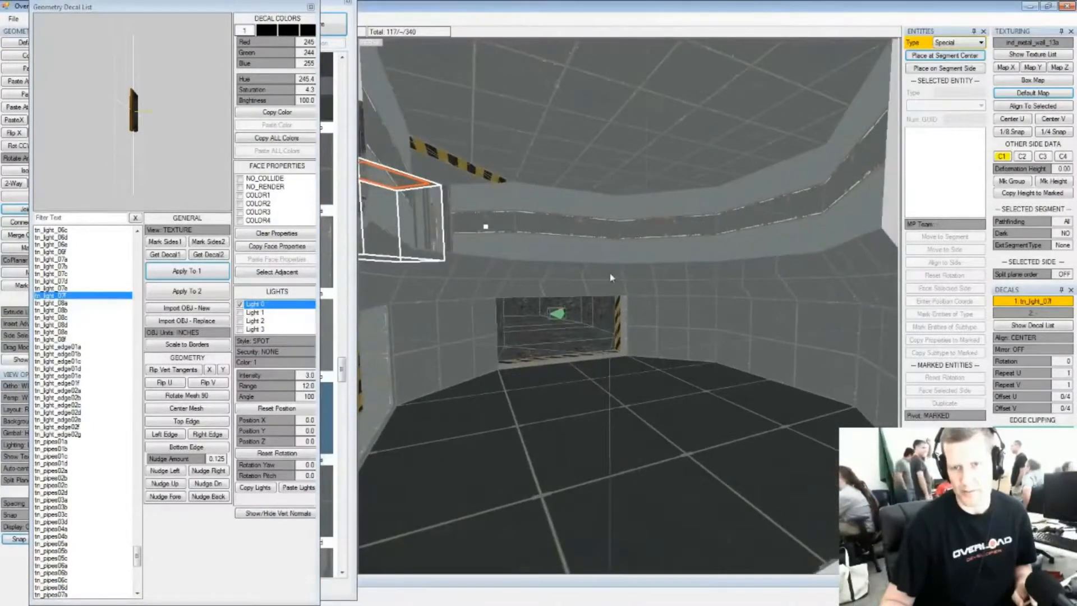
pyautogui.click(573, 292)
pyautogui.click(469, 290)
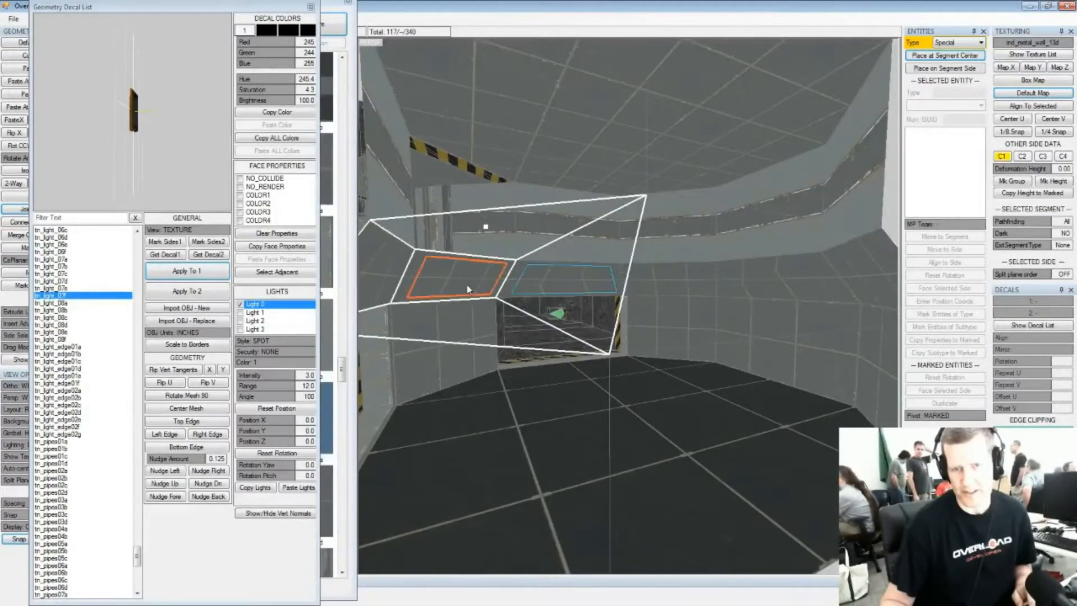
pyautogui.click(755, 288)
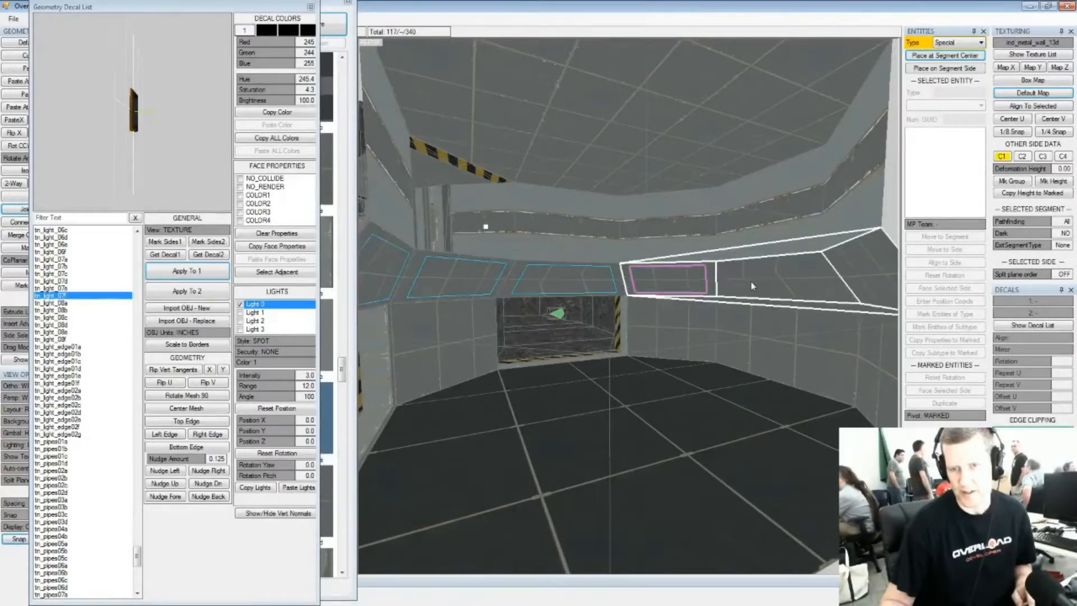
pyautogui.scroll(2, 770, 290)
pyautogui.scroll(5, 770, 290)
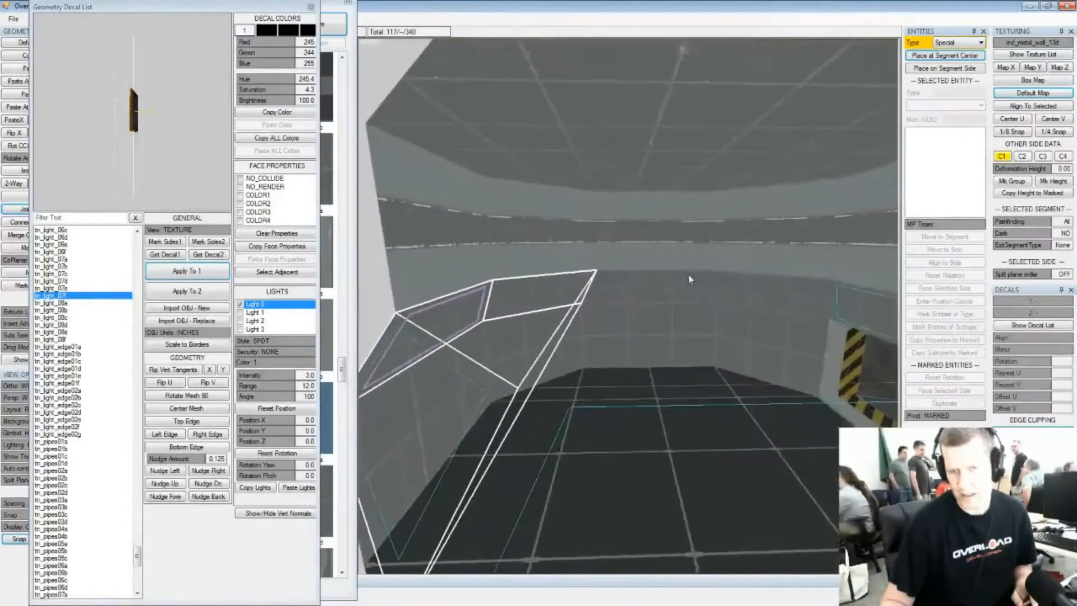
pyautogui.press('Left')
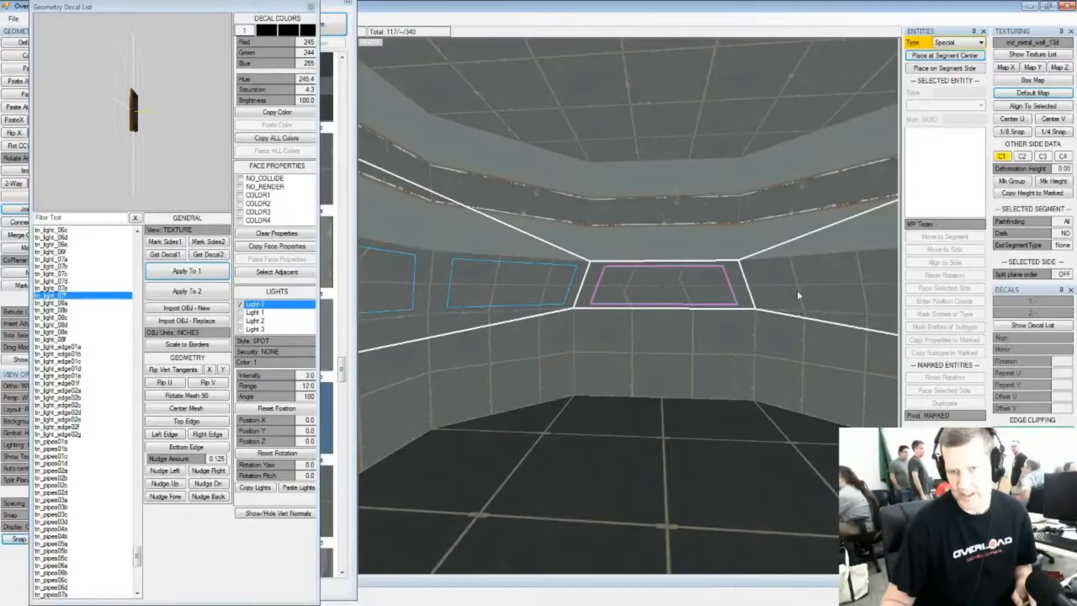
pyautogui.press('Left')
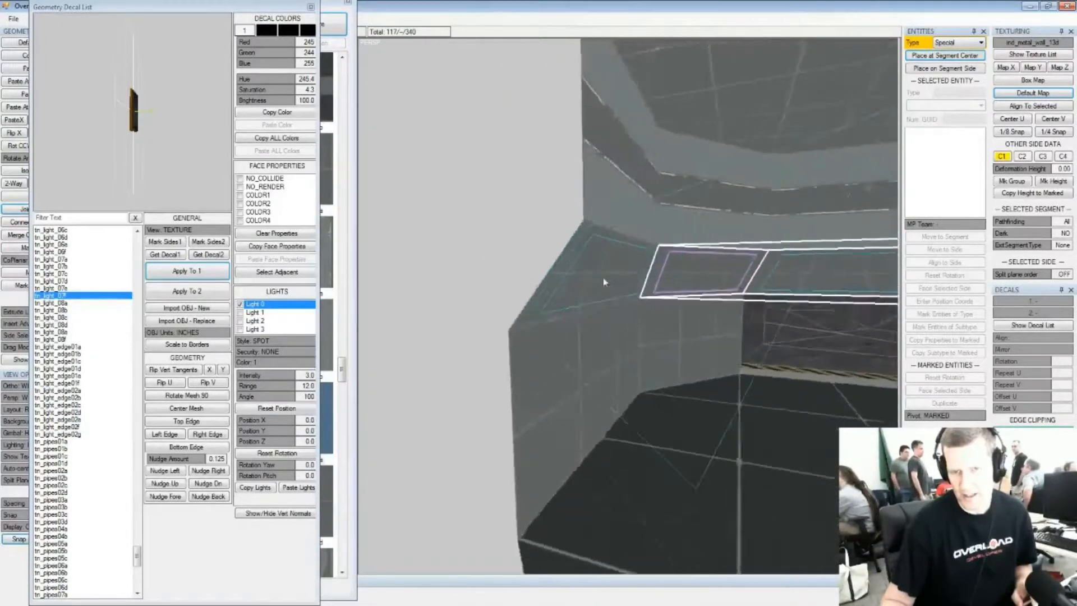
pyautogui.press('Left')
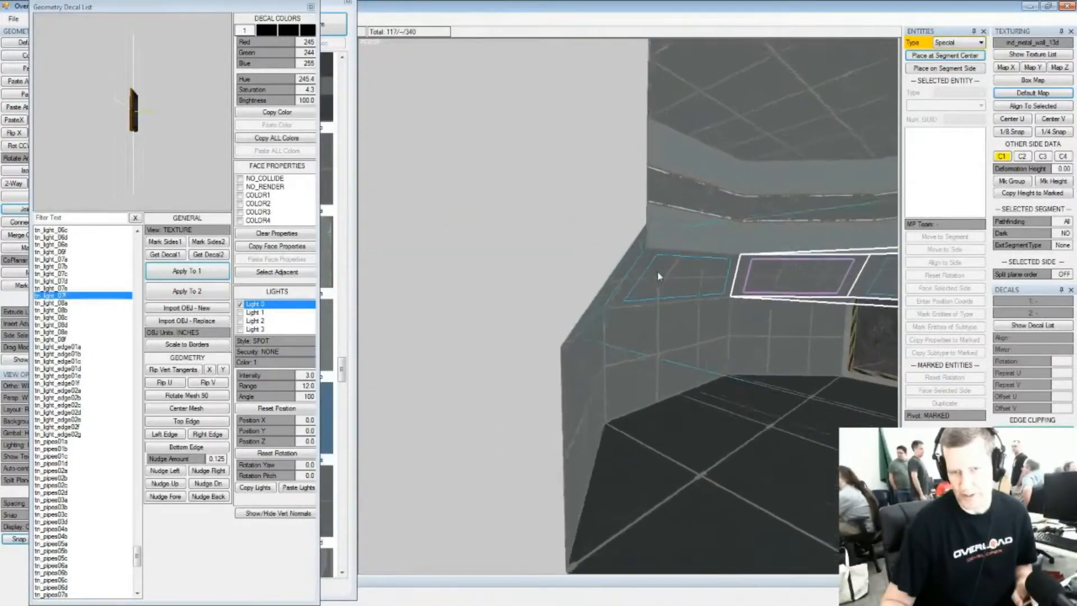
pyautogui.press('Left')
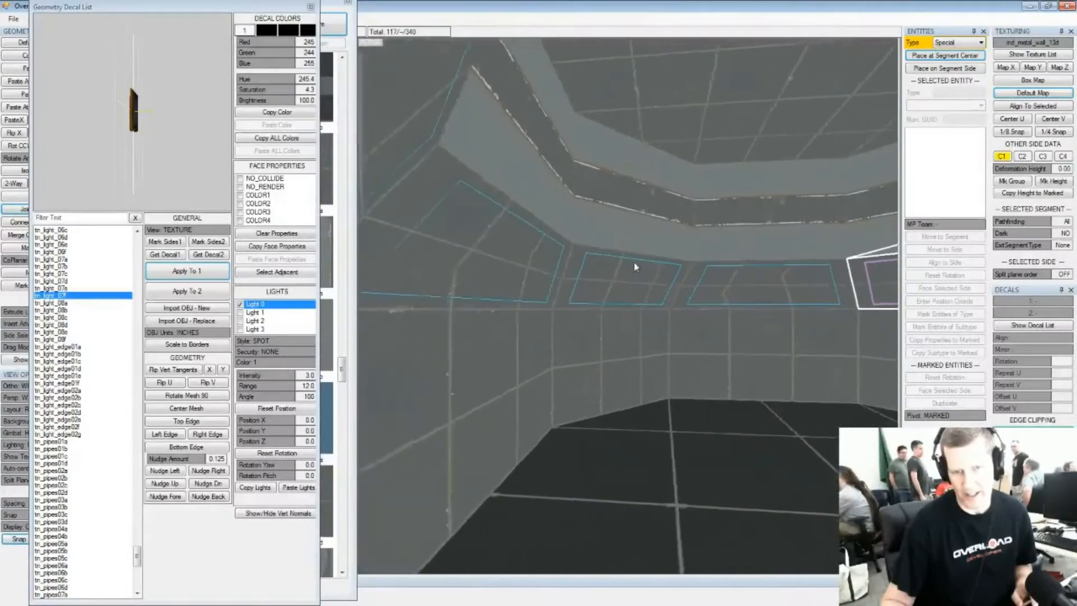
pyautogui.press('Left')
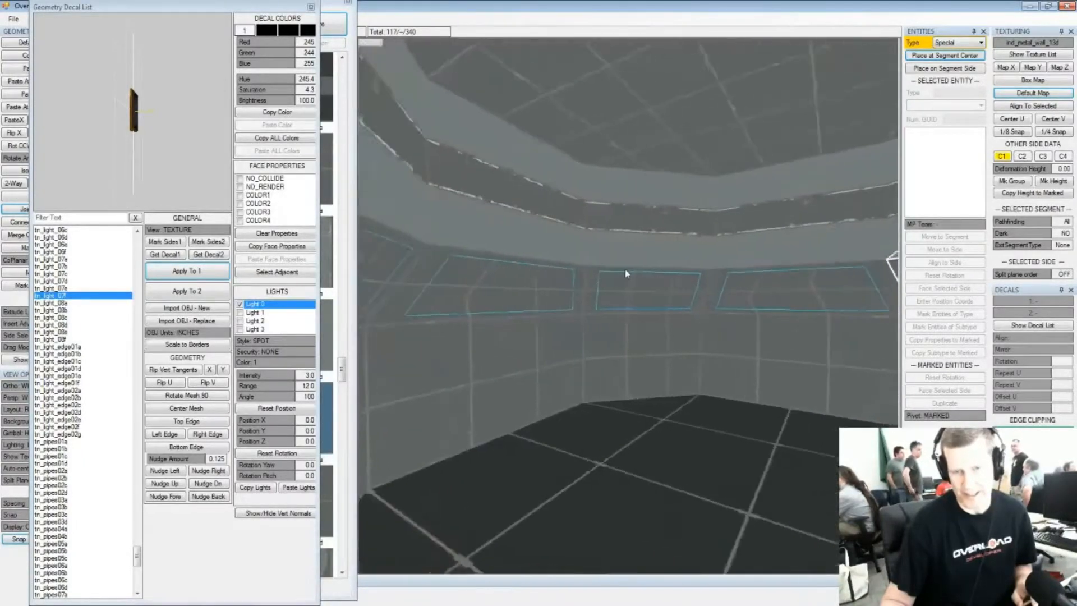
pyautogui.press('Left')
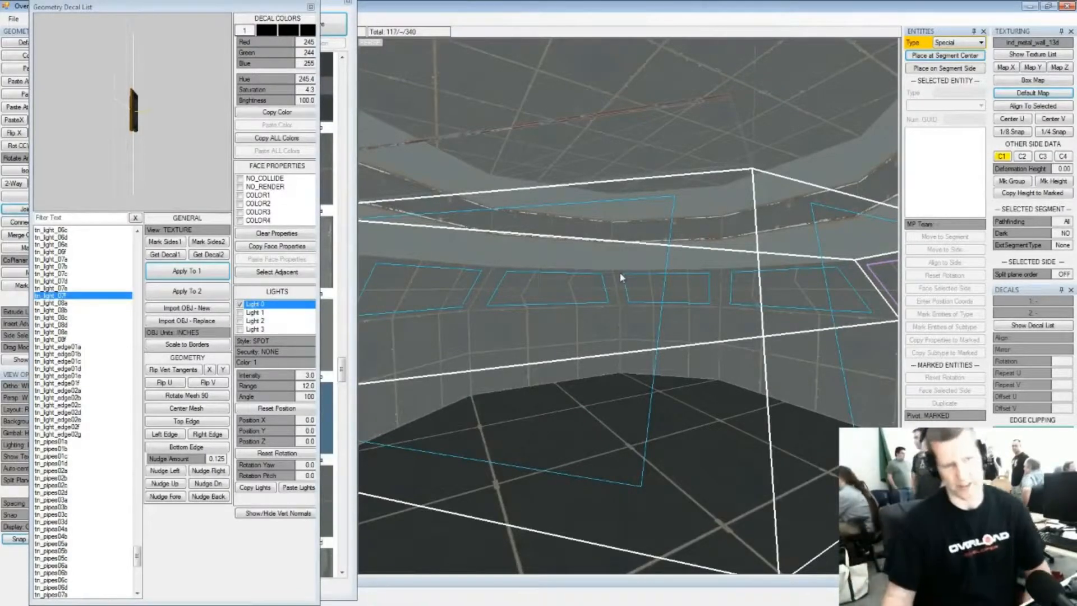
pyautogui.click(254, 568)
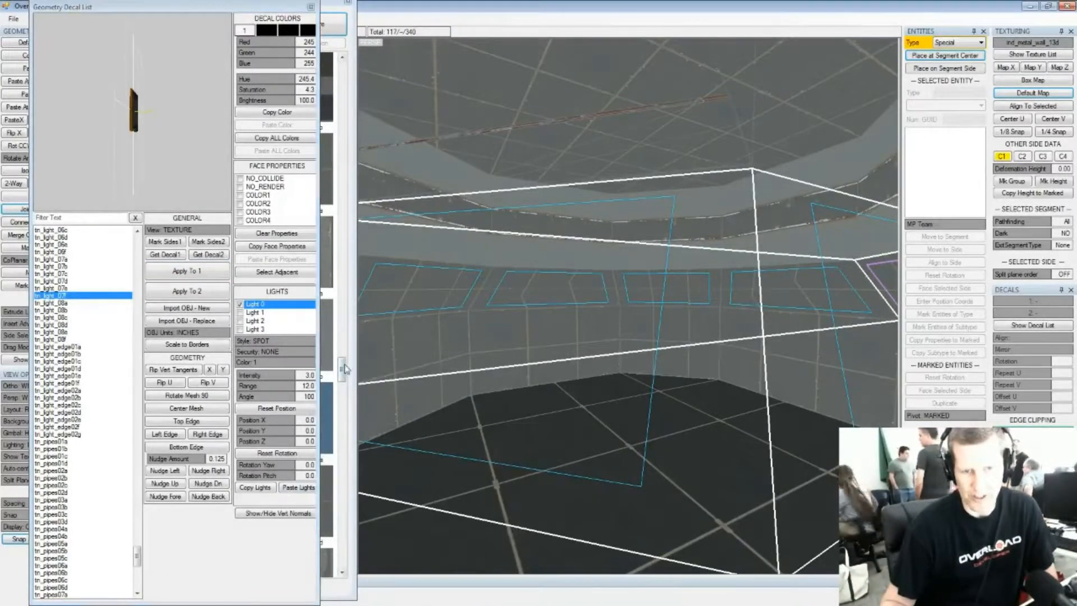
pyautogui.press('t')
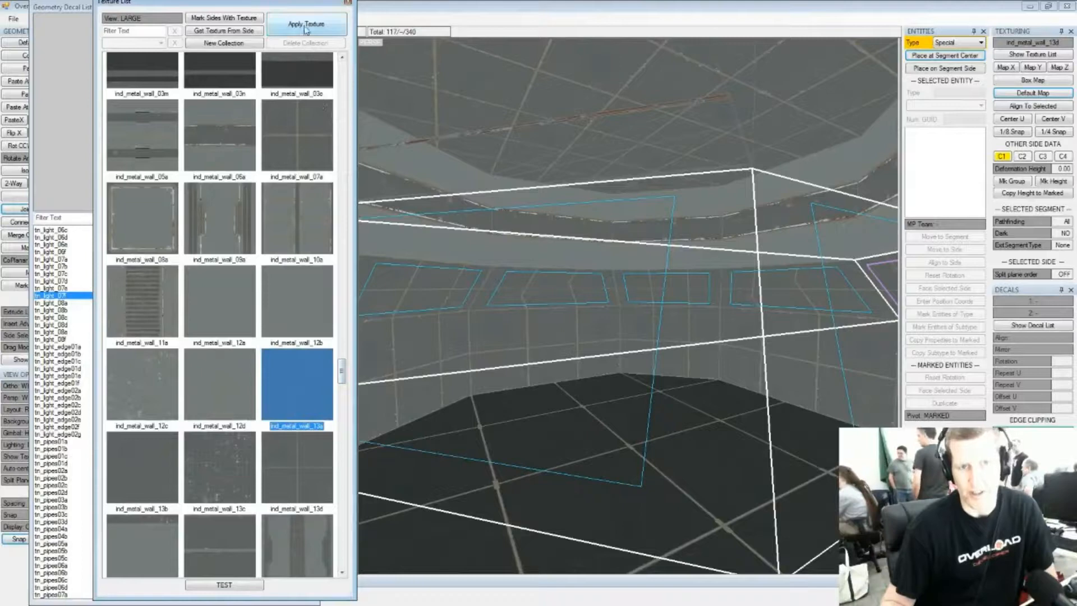
pyautogui.click(566, 107)
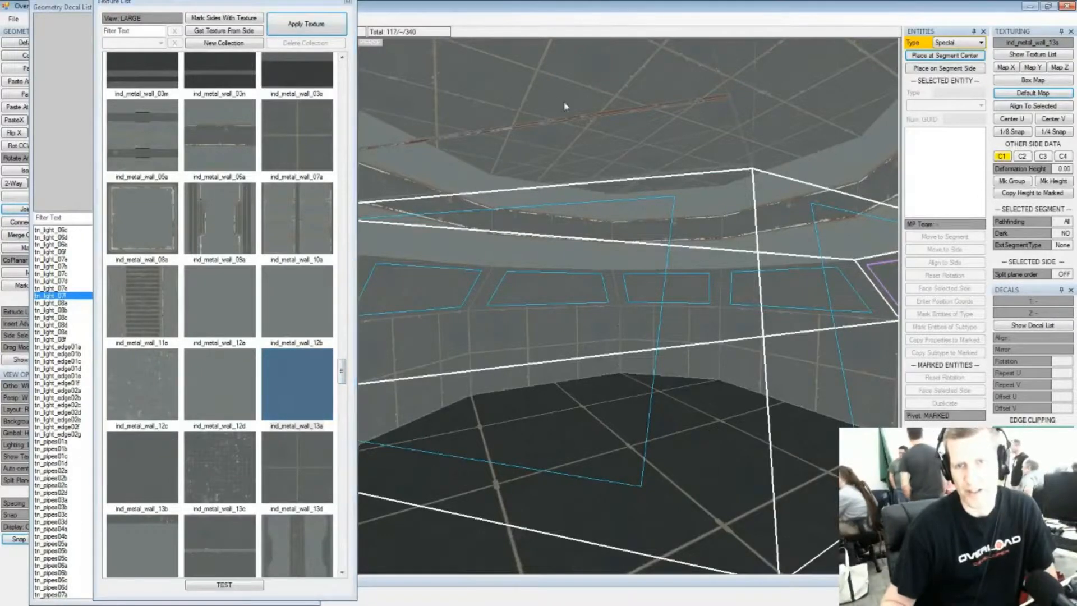
pyautogui.click(1029, 94)
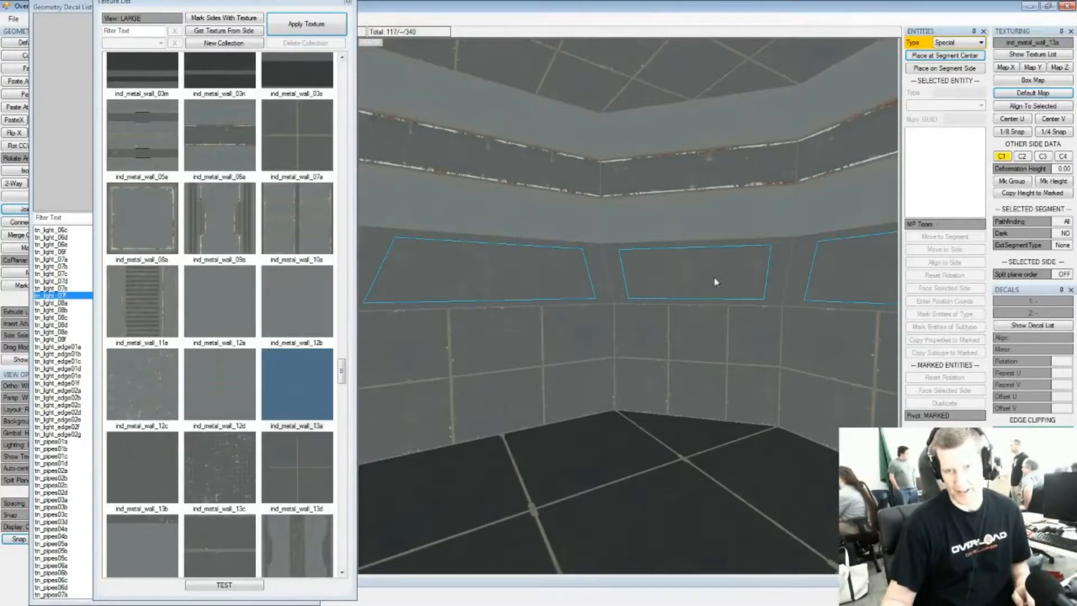
# Mark the large room's lower wall sides, apply the default mapping and retexture them with ind_metal_wall_12d
pyautogui.moveTo(693, 305); pyautogui.dragTo(637, 361, button='middle')
pyautogui.moveTo(682, 280); pyautogui.dragTo(632, 325, button='middle')
pyautogui.click(447, 335)
pyautogui.click(516, 331)
pyautogui.moveTo(524, 334); pyautogui.dragTo(596, 296, button='middle')
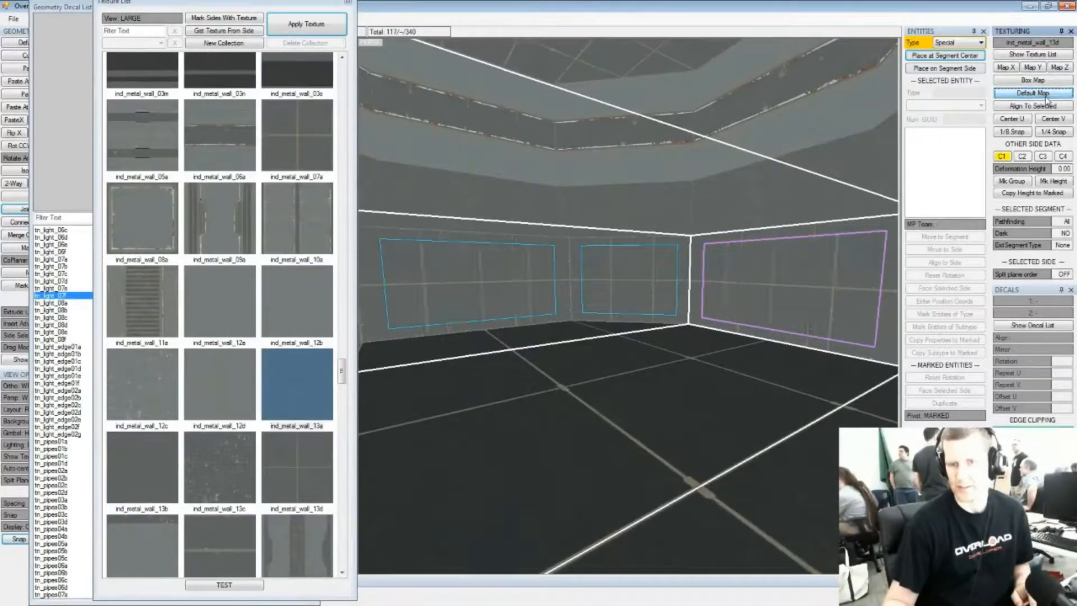
pyautogui.click(220, 385)
pyautogui.click(307, 24)
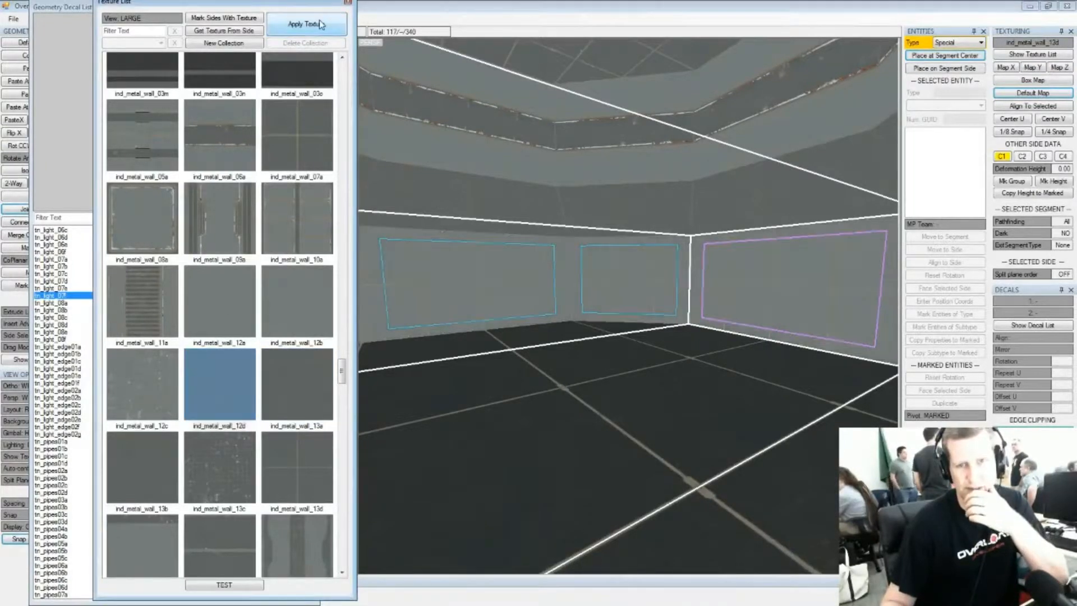
# Mark the slanted sides above the lower walls and retexture them with ind_metal_wall_12a
pyautogui.click(624, 225)
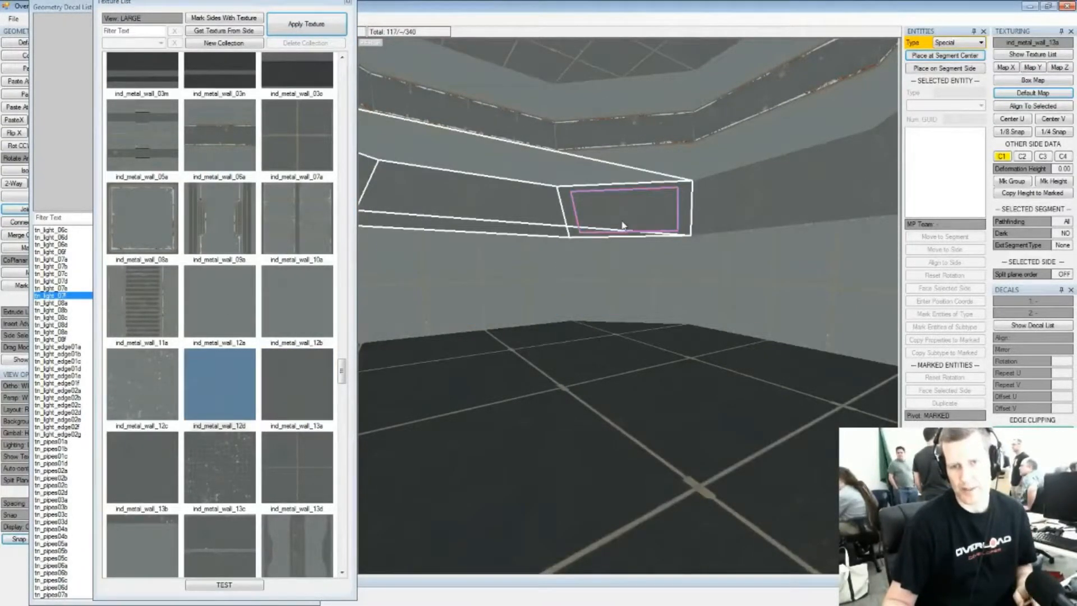
pyautogui.click(281, 305)
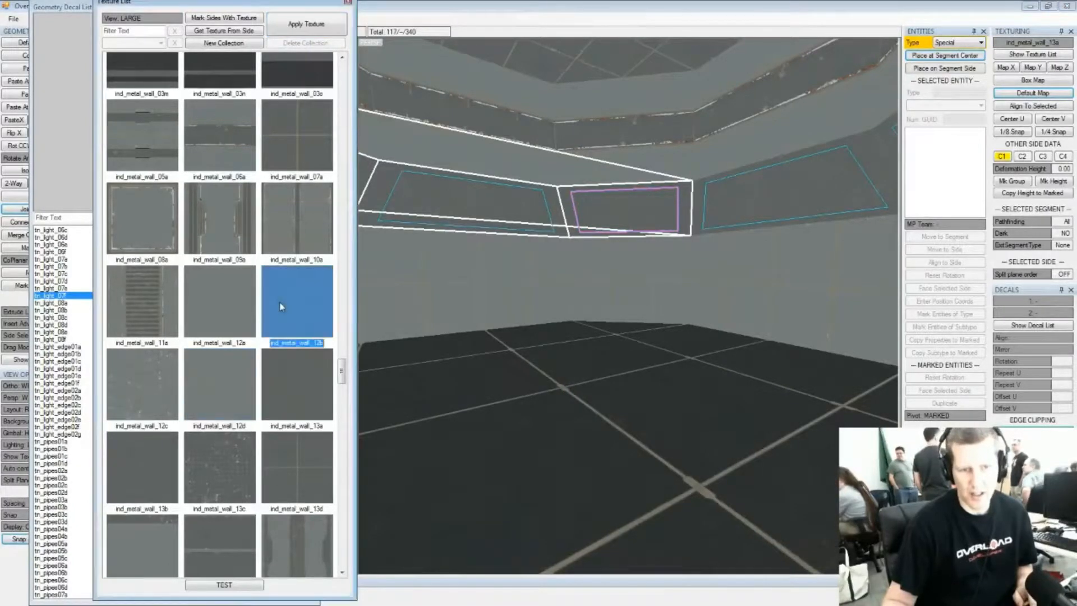
pyautogui.press('Left')
pyautogui.click(315, 25)
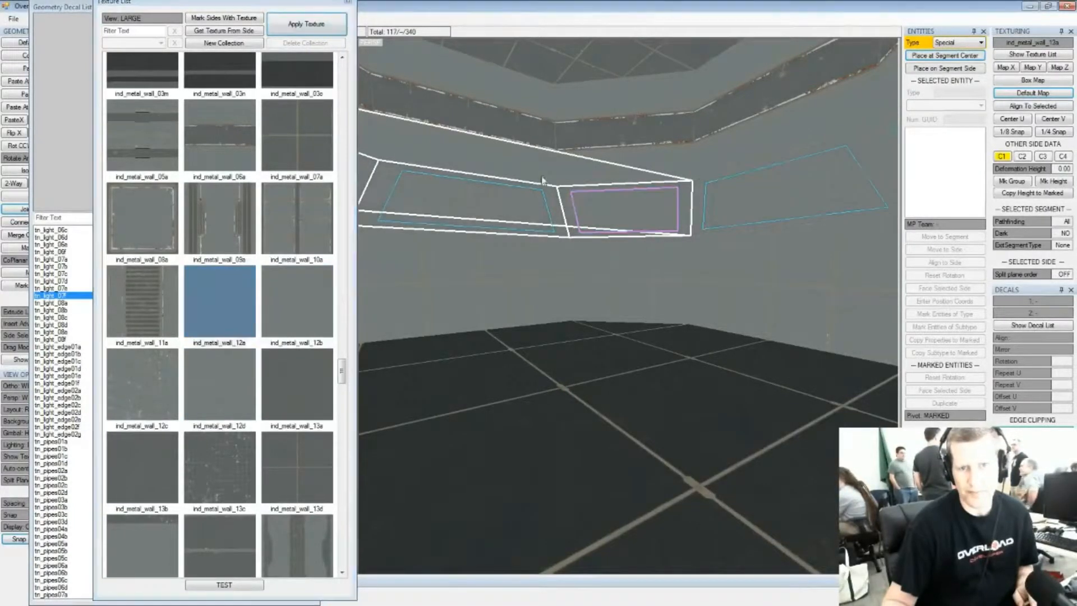
# Mark alternating lower wall sides of the large room and retexture them with the framed panel ind_metal_wall_08a
pyautogui.moveTo(679, 199); pyautogui.dragTo(633, 286, button='right')
pyautogui.moveTo(818, 286); pyautogui.dragTo(683, 315, button='middle')
pyautogui.scroll(2, 609, 281)
pyautogui.moveTo(609, 282); pyautogui.dragTo(679, 268, button='middle')
pyautogui.scroll(-2, 613, 281)
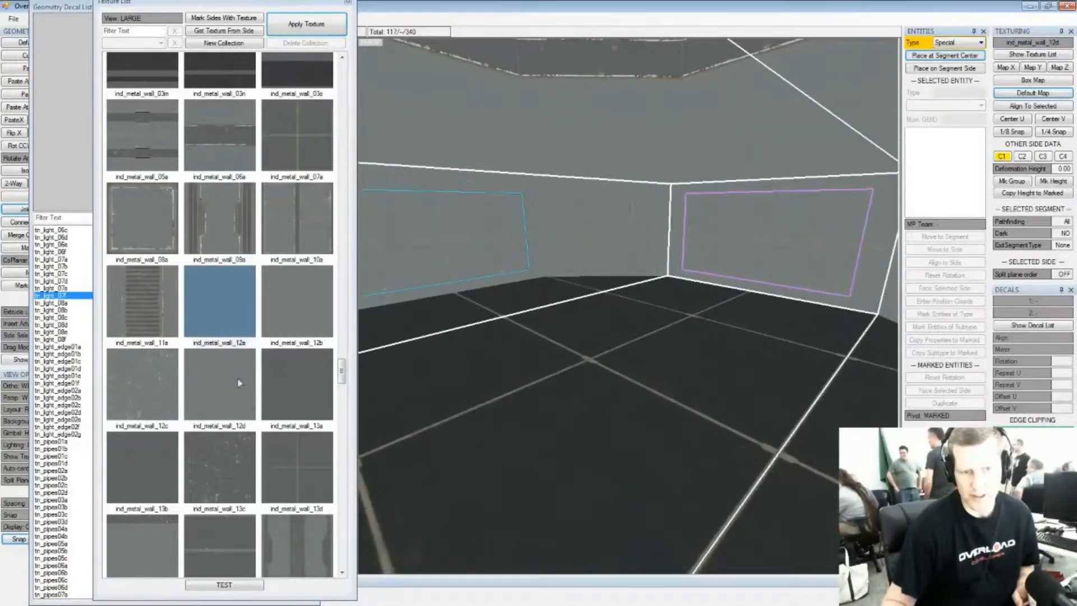
pyautogui.click(275, 304)
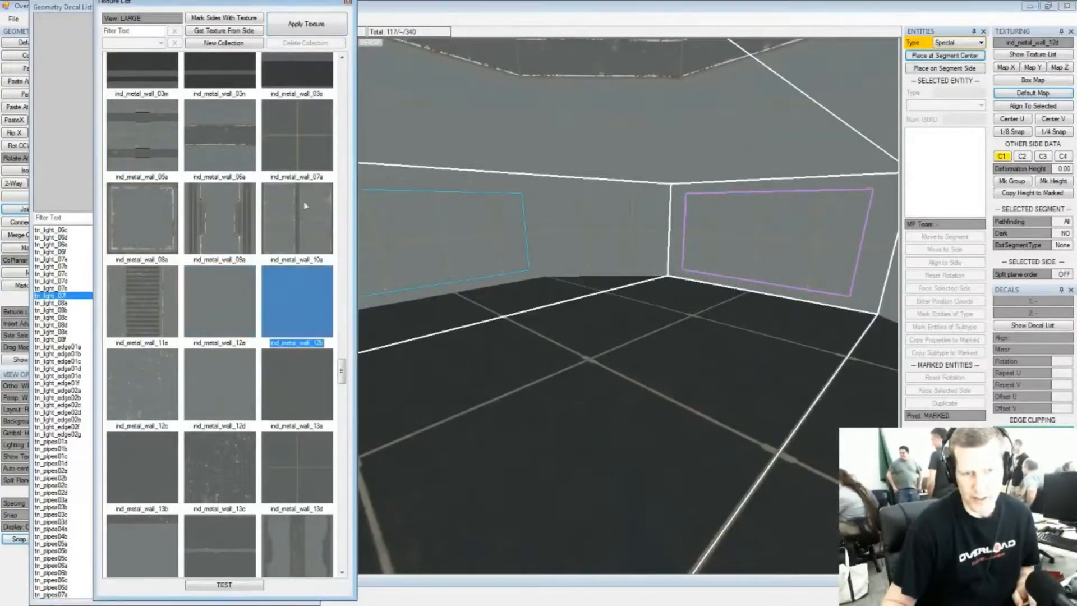
pyautogui.click(168, 205)
pyautogui.click(306, 23)
# Mark the plain lower wall sides between the framed panels and apply the default mapping and 1/4 snap to them
pyautogui.moveTo(589, 223); pyautogui.dragTo(714, 262, button='middle')
pyautogui.click(613, 243)
pyautogui.press('space')
pyautogui.click(792, 243)
pyautogui.moveTo(792, 244); pyautogui.dragTo(551, 236, button='middle')
pyautogui.click(546, 233)
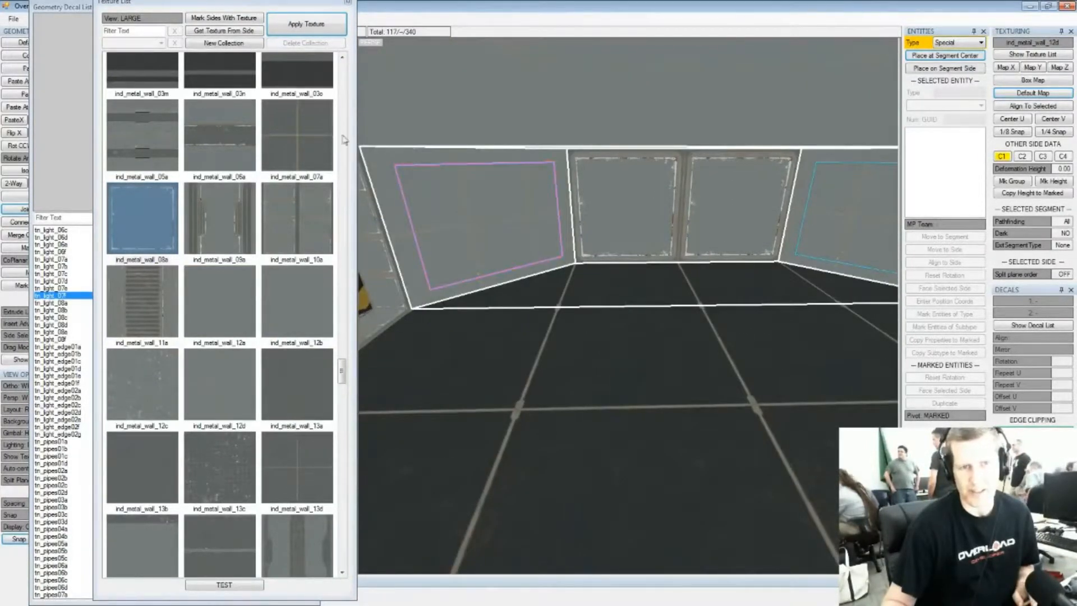
pyautogui.click(61, 7)
pyautogui.click(1036, 94)
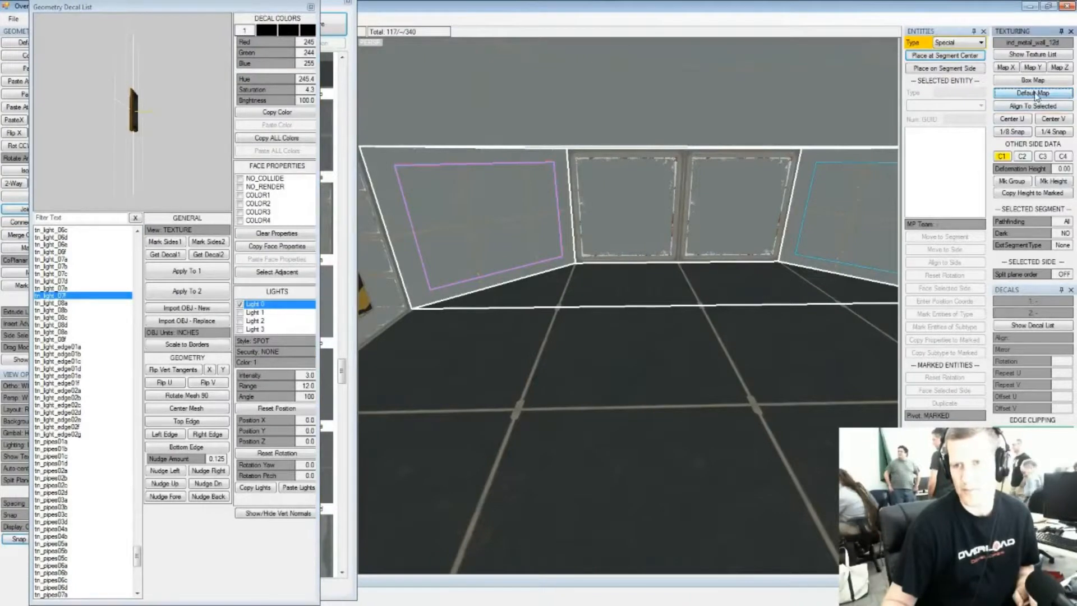
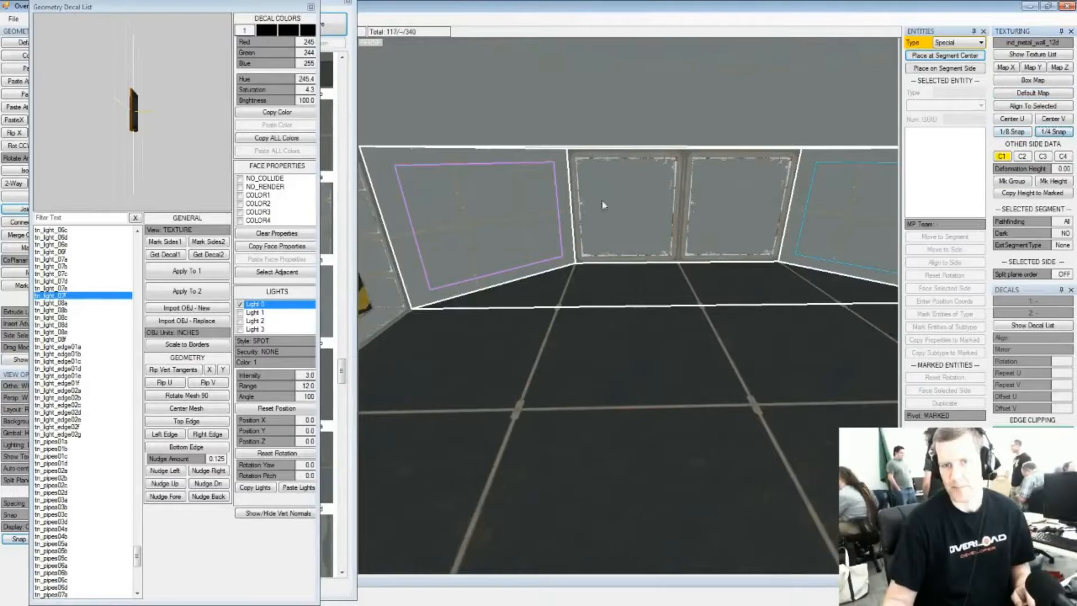
# Examine the texture mapping on the plain lower wall side beside the hazard-striped opening and toggle its mark
pyautogui.moveTo(602, 202); pyautogui.dragTo(554, 214, button='right')
pyautogui.moveTo(553, 214); pyautogui.dragTo(644, 314, button='middle')
pyautogui.scroll(2, 613, 301)
pyautogui.moveTo(612, 301); pyautogui.dragTo(649, 306, button='right')
pyautogui.scroll(4, 645, 308)
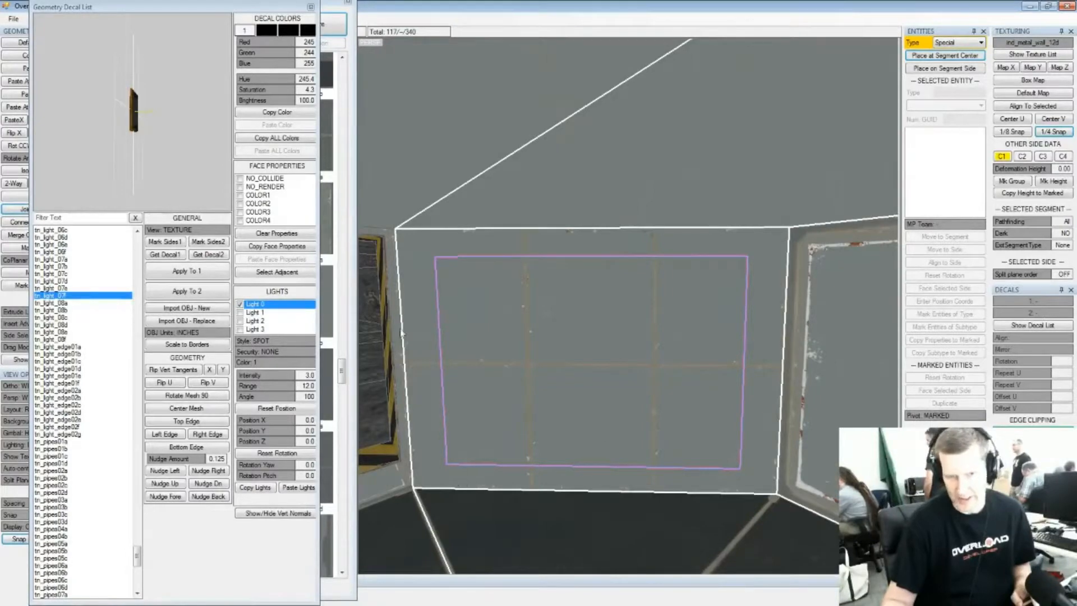
pyautogui.scroll(-3, 634, 349)
pyautogui.press('space')
pyautogui.scroll(-4, 622, 331)
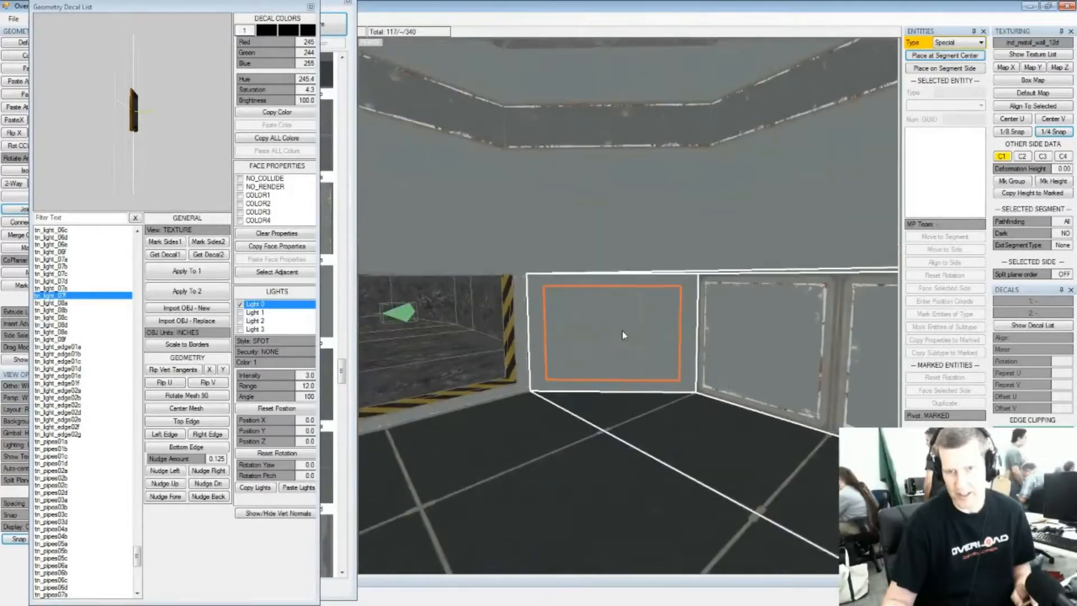
# Mark the plain lower wall sides together with the slanted and rust-banded sides directly above them around the large room
pyautogui.hotkey('alt', 'space')
pyautogui.click(609, 241)
pyautogui.press('space')
pyautogui.click(614, 151)
pyautogui.click(620, 345)
pyautogui.press('space')
pyautogui.moveTo(628, 348); pyautogui.dragTo(746, 354, button='middle')
pyautogui.click(783, 314)
pyautogui.click(783, 229)
pyautogui.press('space')
pyautogui.click(777, 199)
pyautogui.click(412, 217)
pyautogui.press('space')
pyautogui.click(421, 173)
pyautogui.press('space')
pyautogui.click(402, 331)
pyautogui.press('space')
pyautogui.moveTo(401, 331); pyautogui.dragTo(590, 315, button='middle')
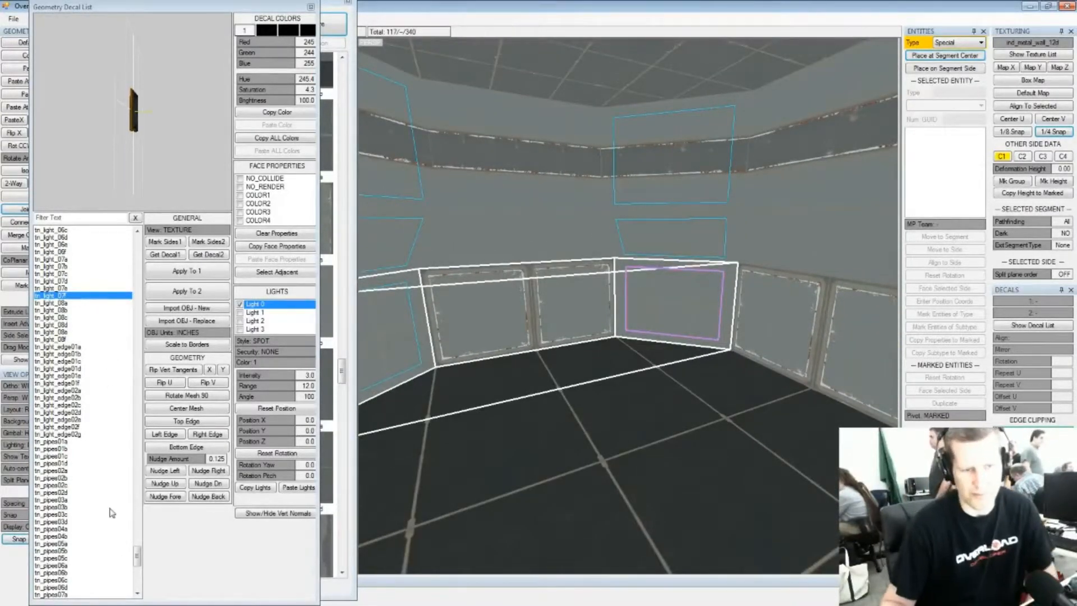
# Browse the rust_vwide decals and on into the rust_vbar decals, previewing each shape as a vertical wall trim
pyautogui.moveTo(138, 559); pyautogui.dragTo(129, 508)
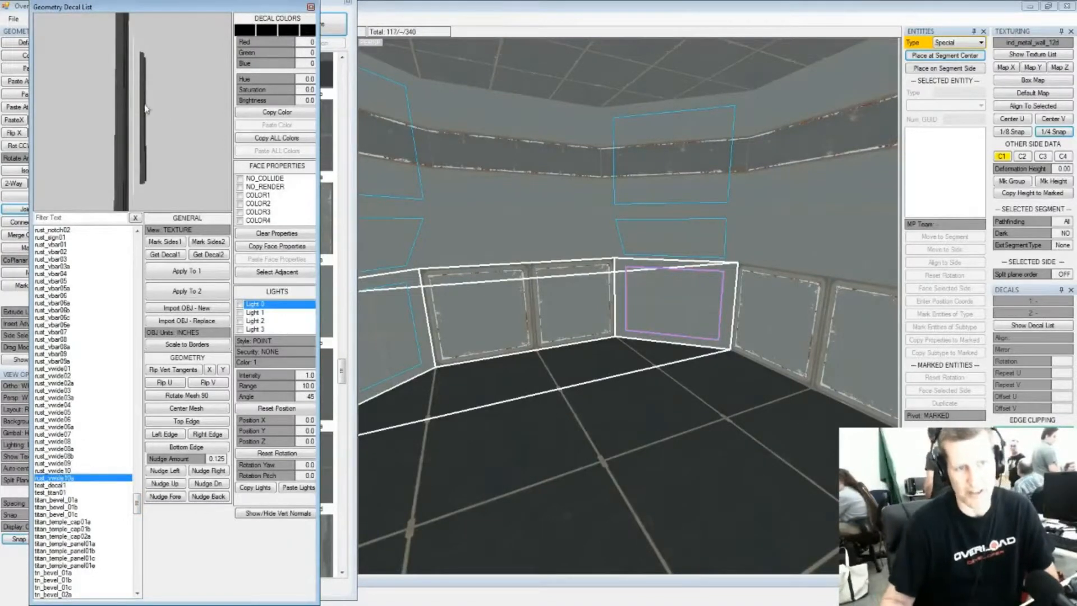
pyautogui.moveTo(145, 109); pyautogui.dragTo(26, 131, button='middle')
pyautogui.click(52, 464)
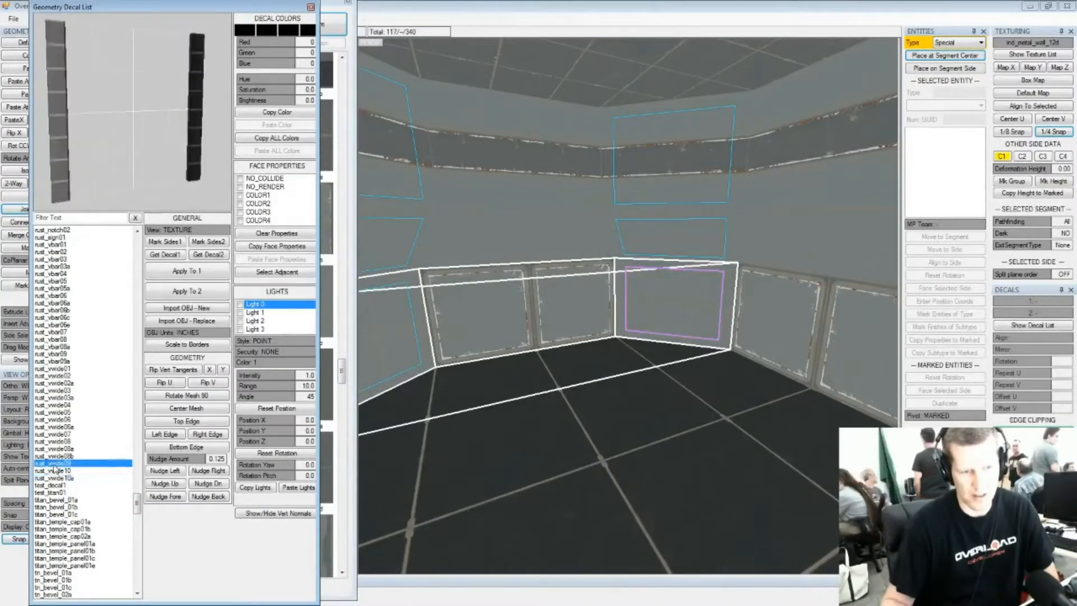
pyautogui.press('Up')
pyautogui.press('Up')
pyautogui.press('Up')
pyautogui.press('Up')
pyautogui.press('Up')
pyautogui.press('Up')
pyautogui.press('Up')
pyautogui.press('Up')
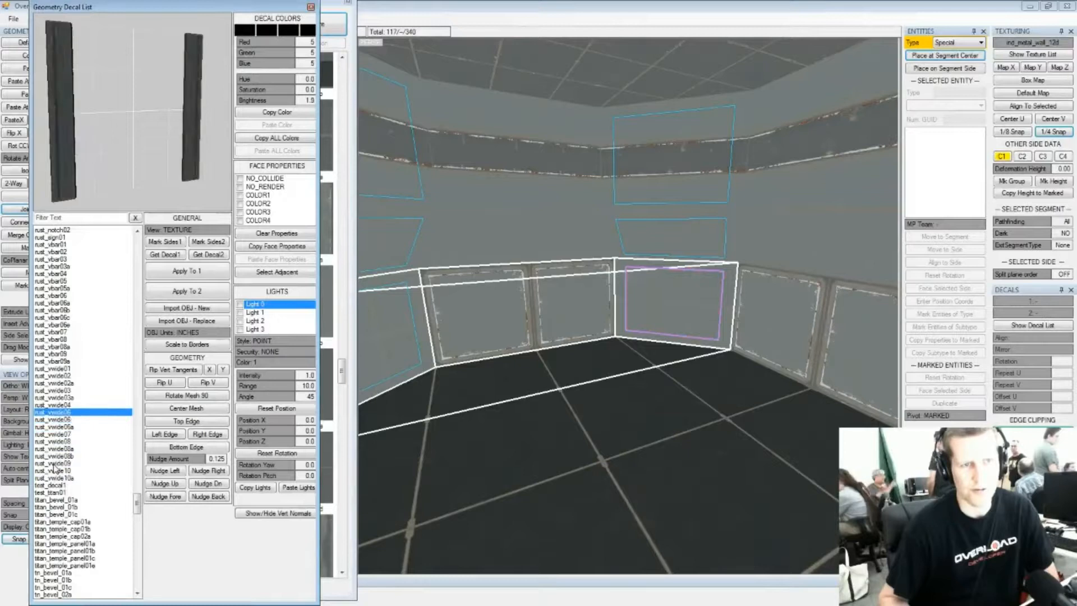
pyautogui.press('Up')
pyautogui.press('Up')
pyautogui.press('Up')
pyautogui.press('Up')
pyautogui.press('Up')
pyautogui.press('Up')
pyautogui.press('Up')
pyautogui.press('Up')
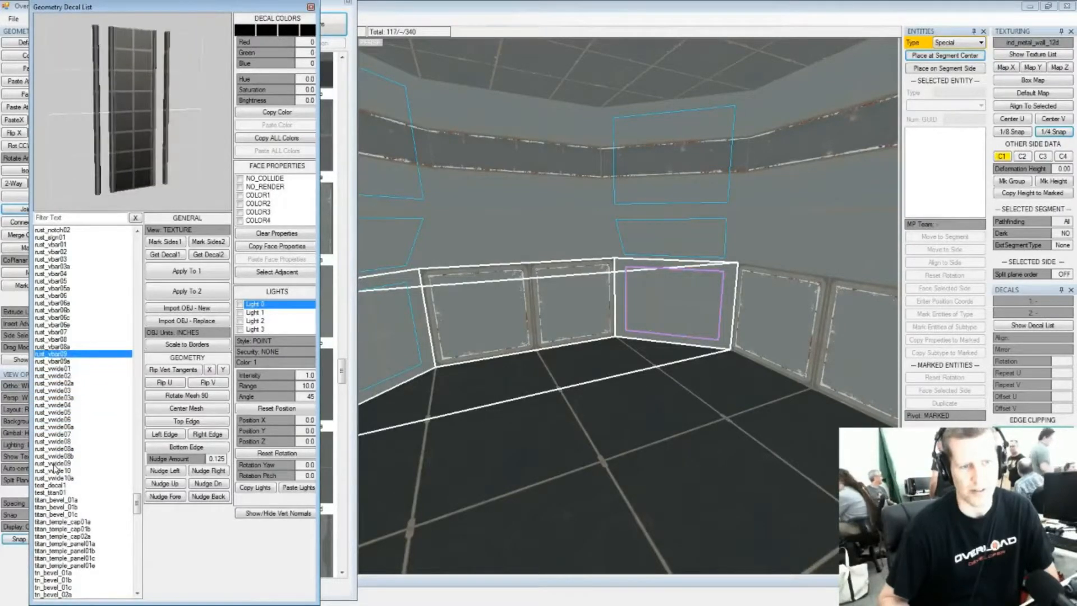
# Compare the preview shapes of the rust_vbar decals from rust_vbar09a back to rust_vbar06
pyautogui.press('Up')
pyautogui.press('Down')
pyautogui.press('Up')
pyautogui.press('Down')
pyautogui.press('Down')
pyautogui.press('Down')
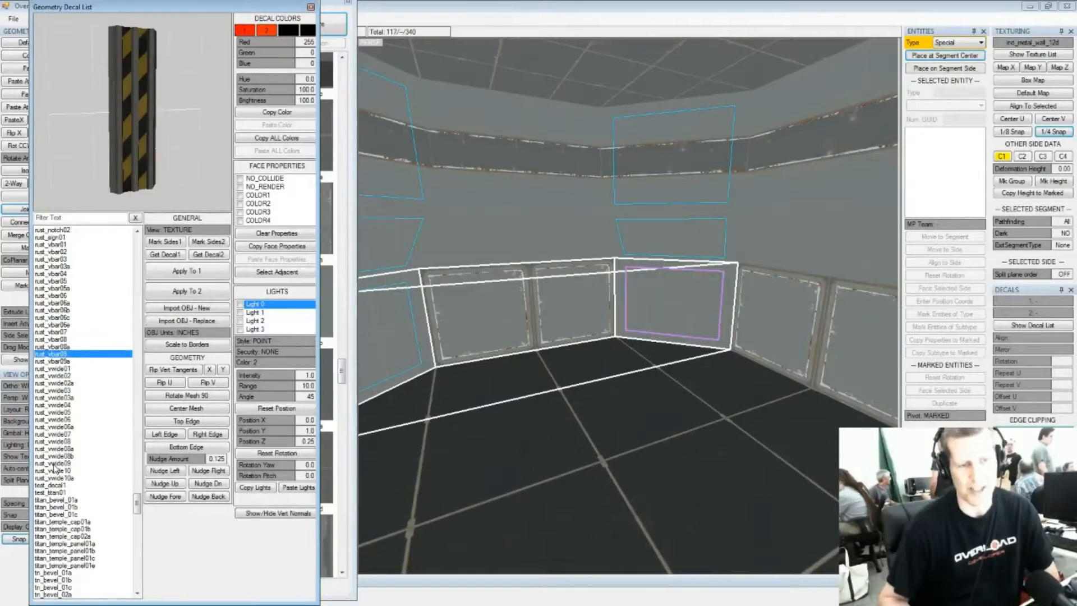
pyautogui.press('Up')
pyautogui.press('Up')
pyautogui.press('Up')
pyautogui.press('Up')
pyautogui.press('Up')
pyautogui.press('Up')
pyautogui.press('Up')
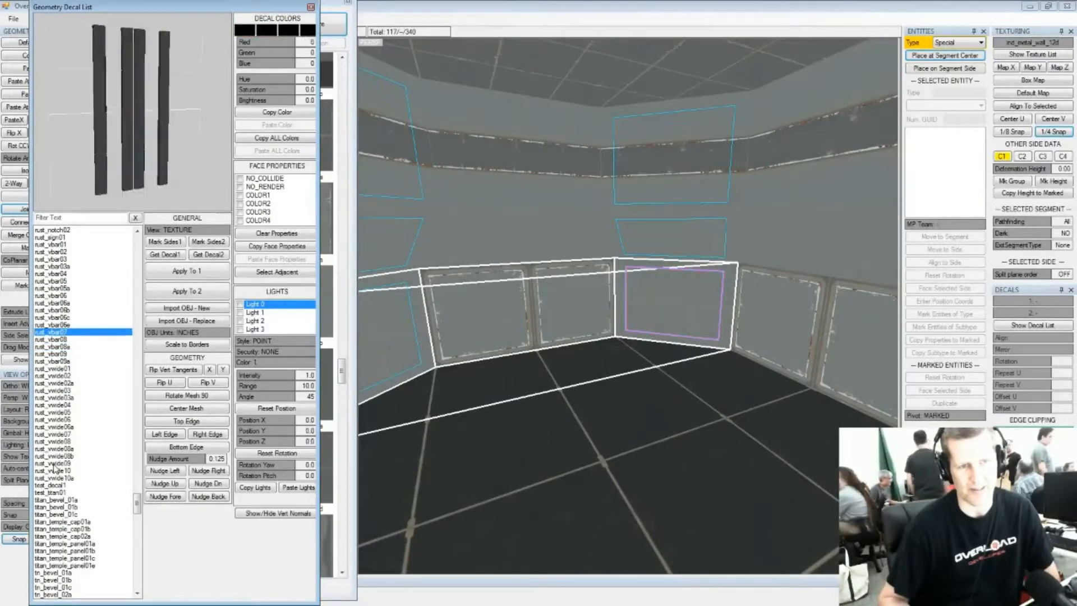
pyautogui.press('Up')
pyautogui.press('Up')
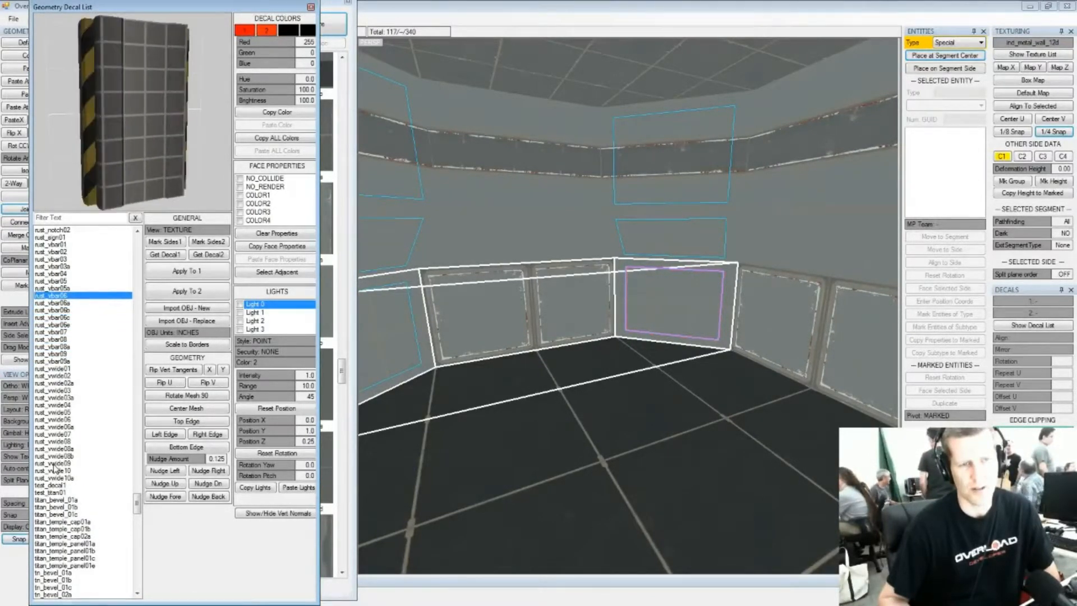
# Choose the rust_vbar03a decal and apply it as decal 1 to the marked lower, slanted and rust-banded wall sides
pyautogui.press('Down')
pyautogui.press('Down')
pyautogui.press('Down')
pyautogui.press('Up')
pyautogui.press('Up')
pyautogui.press('Up')
pyautogui.press('Up')
pyautogui.press('Up')
pyautogui.press('Up')
pyautogui.press('Up')
pyautogui.press('Up')
pyautogui.press('Down')
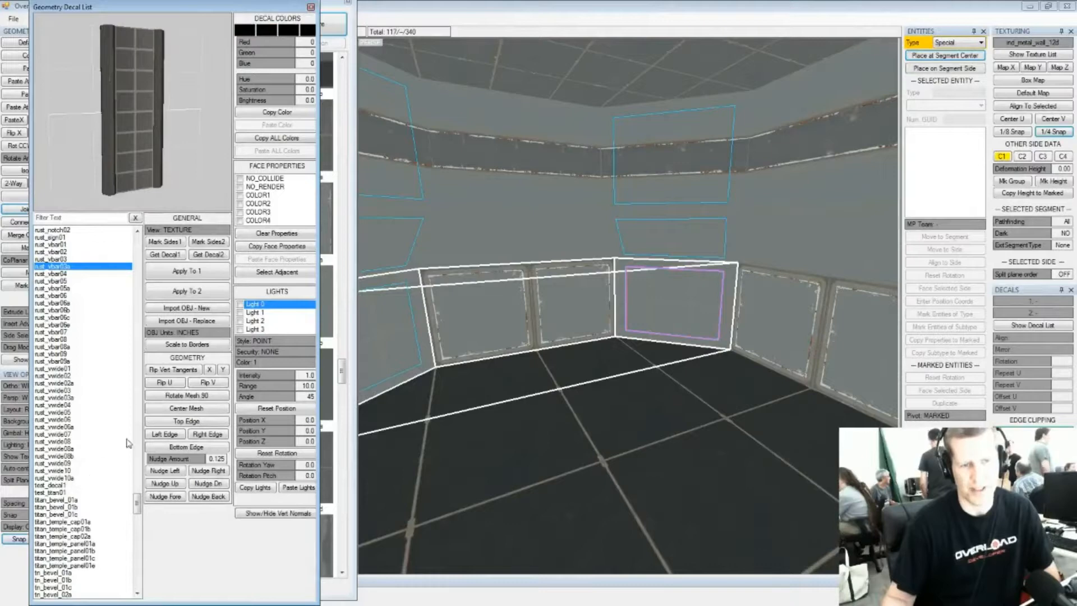
pyautogui.click(197, 273)
pyautogui.scroll(5, 671, 236)
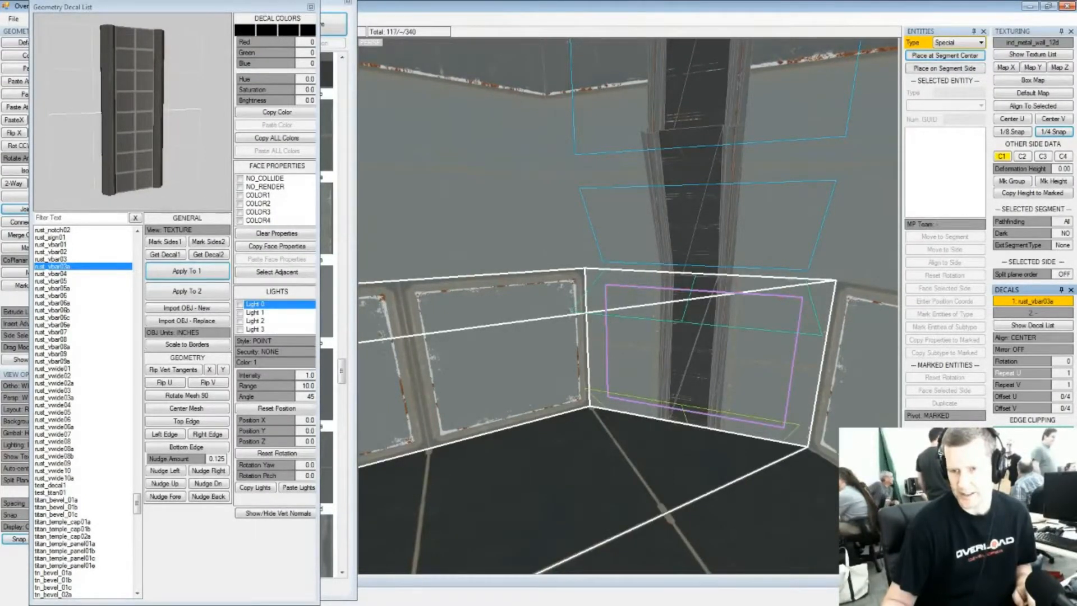
# Set Repeat V to 2 for the vertical bar decal on the rust-banded upper wall sides
pyautogui.moveTo(710, 308); pyautogui.dragTo(672, 279, button='middle')
pyautogui.moveTo(728, 209); pyautogui.dragTo(700, 191, button='middle')
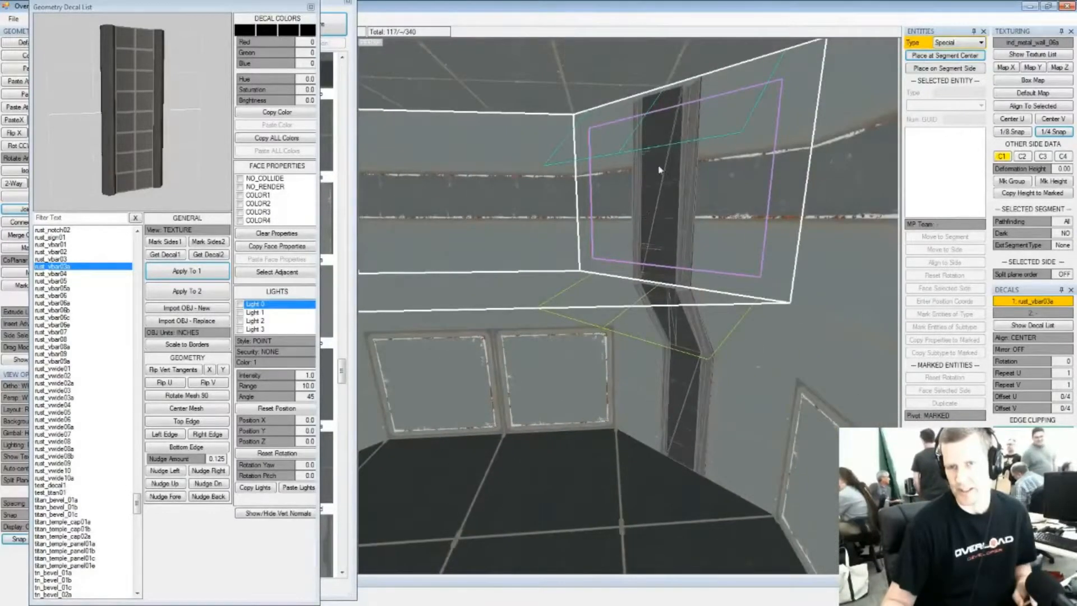
pyautogui.moveTo(673, 288); pyautogui.dragTo(698, 260, button='middle')
pyautogui.click(522, 211)
pyautogui.click(695, 284)
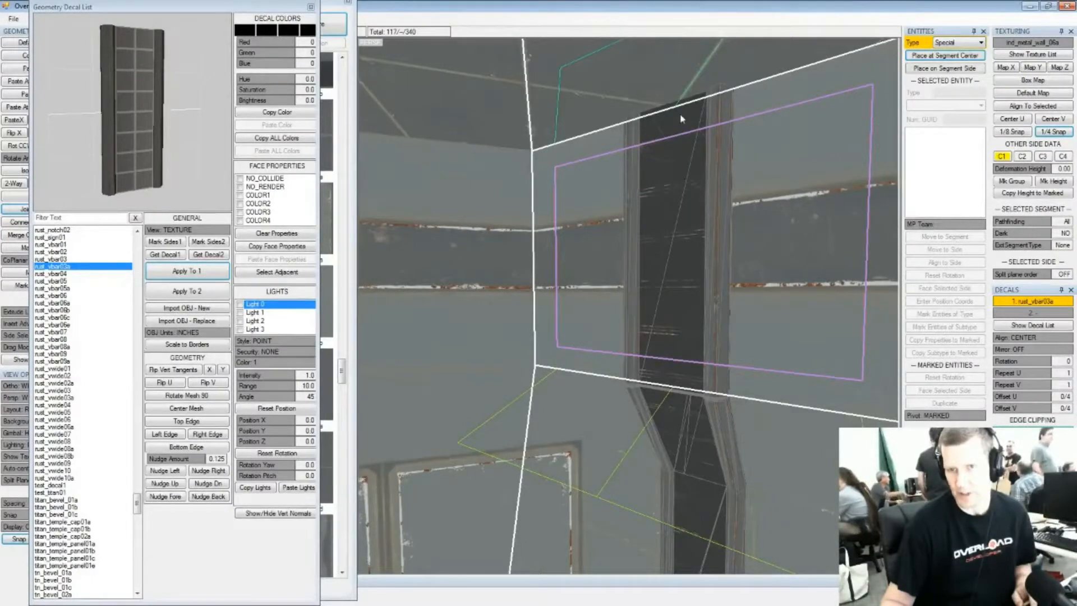
pyautogui.click(1022, 372)
pyautogui.rightClick(1022, 373)
pyautogui.click(1022, 385)
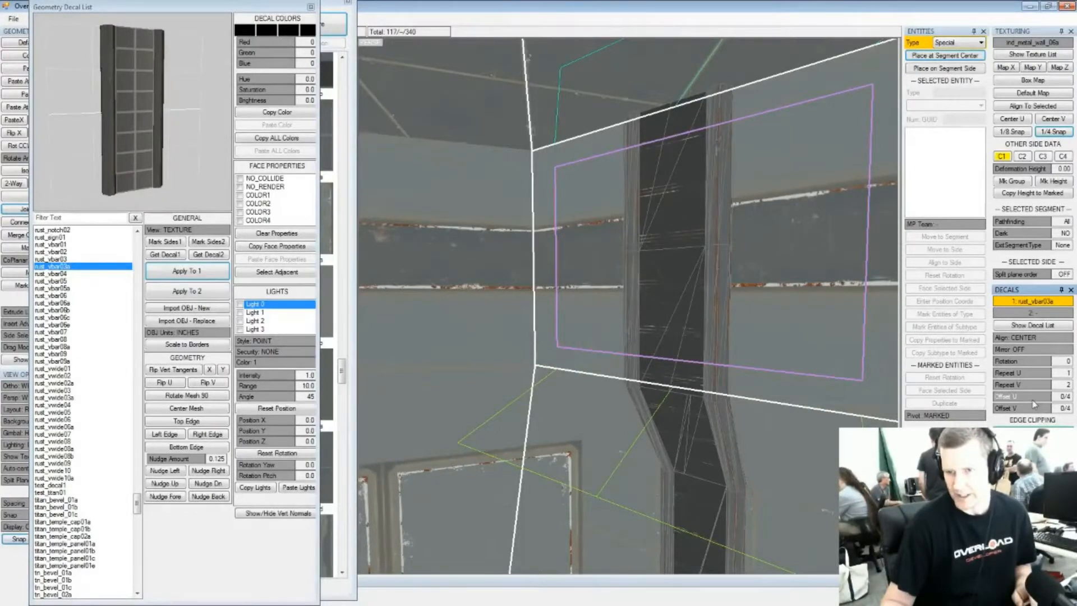
# Set Offset V to -2/4 for the vertical bar decal on the rust-banded upper wall sides
pyautogui.click(1031, 408)
pyautogui.click(1029, 409)
pyautogui.click(1029, 409)
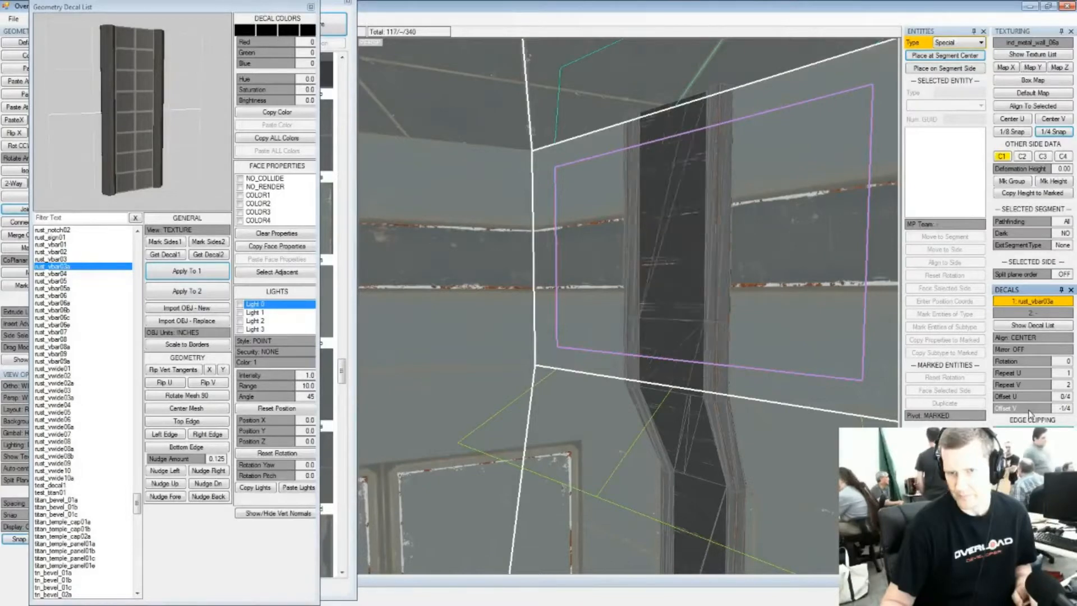
pyautogui.click(1030, 410)
pyautogui.moveTo(739, 399); pyautogui.dragTo(651, 264, button='right')
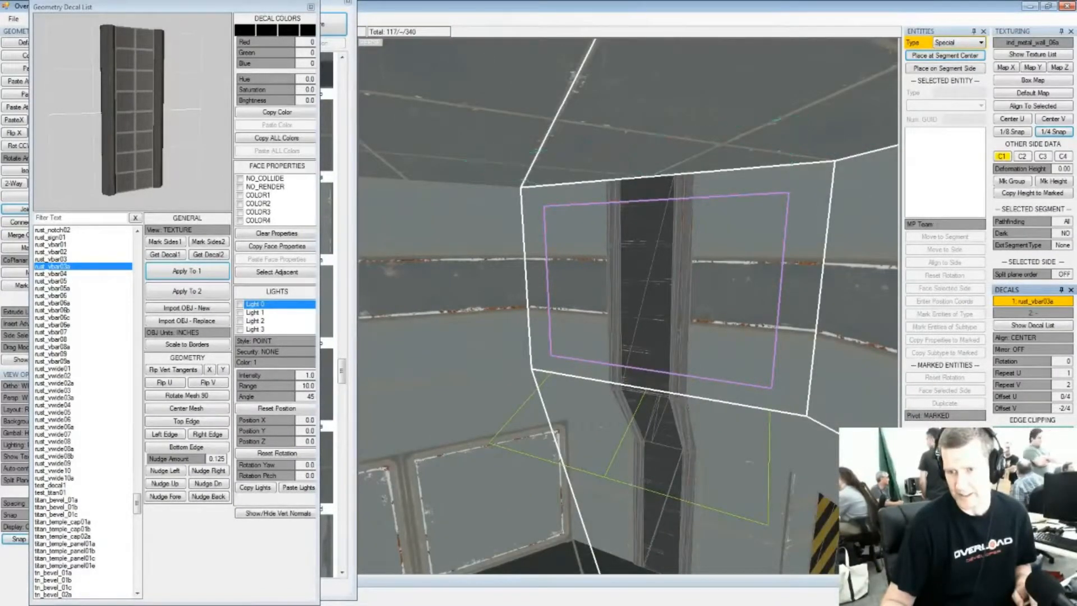
pyautogui.moveTo(659, 206); pyautogui.dragTo(680, 295, button='right')
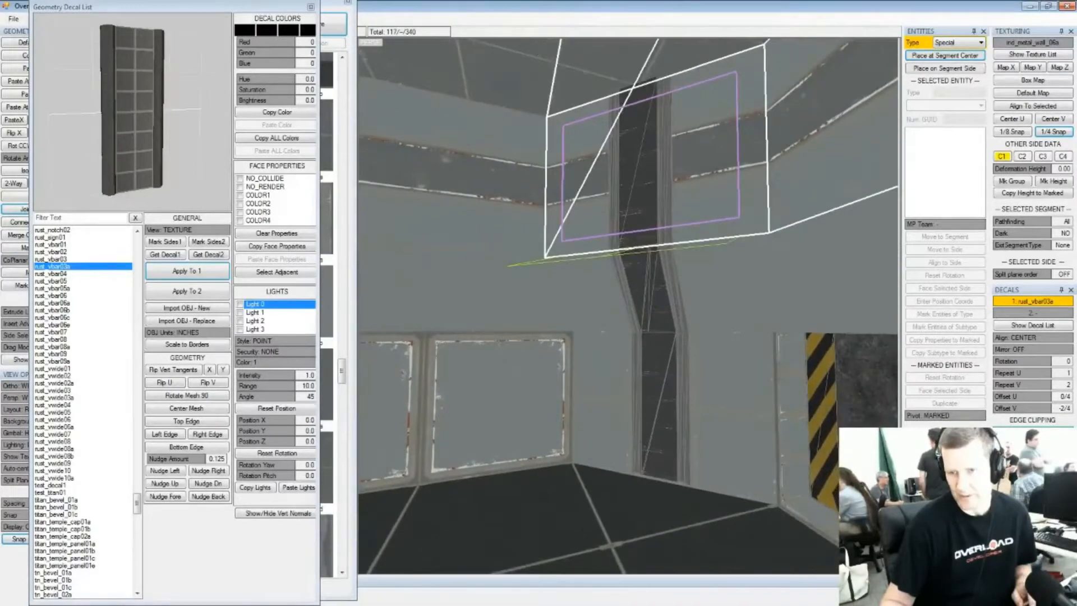
# Examine how the vertical bar decals line up from floor to ceiling around the large room
pyautogui.moveTo(576, 286); pyautogui.dragTo(702, 287, button='right')
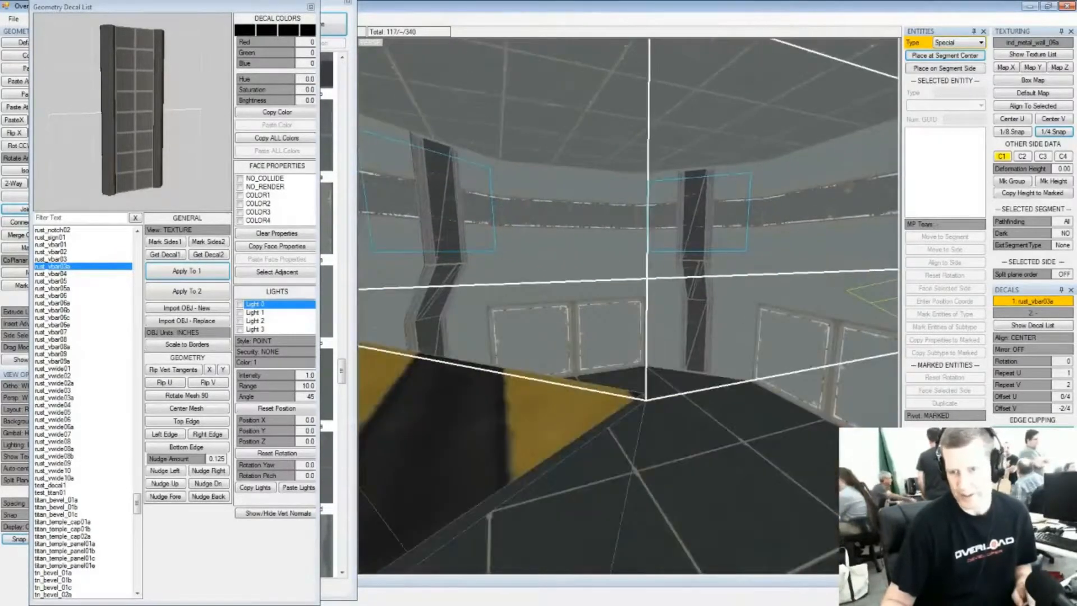
pyautogui.moveTo(839, 331); pyautogui.dragTo(741, 331, button='right')
pyautogui.click(741, 331)
pyautogui.moveTo(527, 354); pyautogui.dragTo(547, 299, button='right')
pyautogui.click(548, 299)
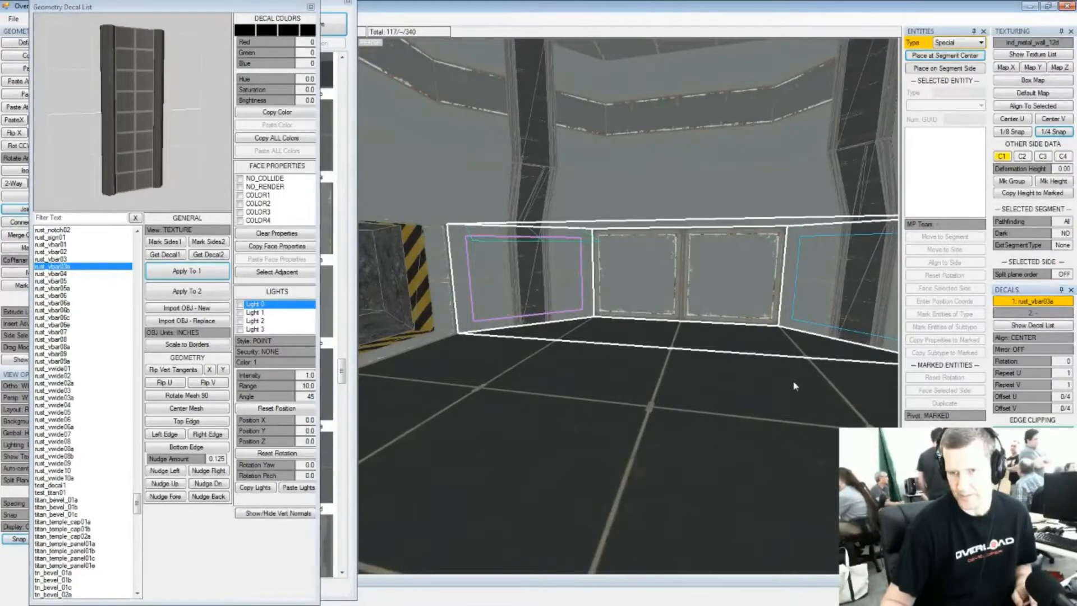
pyautogui.moveTo(805, 333); pyautogui.dragTo(689, 316, button='right')
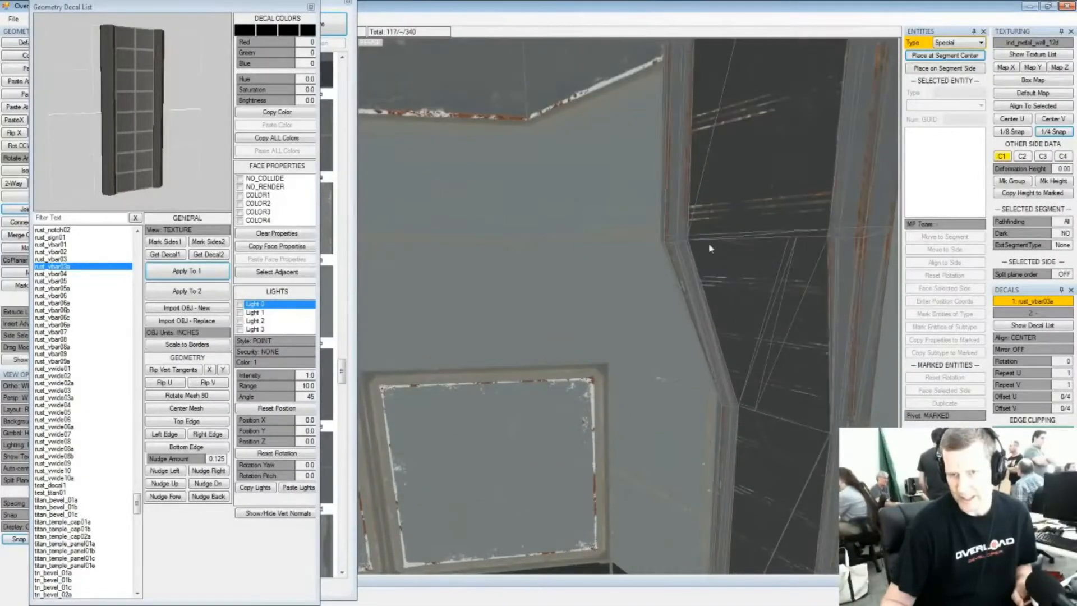
pyautogui.moveTo(728, 265); pyautogui.dragTo(735, 264, button='right')
pyautogui.moveTo(768, 375); pyautogui.dragTo(657, 358, button='right')
# Mark the rust-banded upper wall sides between the vertical bars and apply the tn_light_05f light decal to them
pyautogui.click(482, 273)
pyautogui.moveTo(620, 269); pyautogui.dragTo(752, 319, button='right')
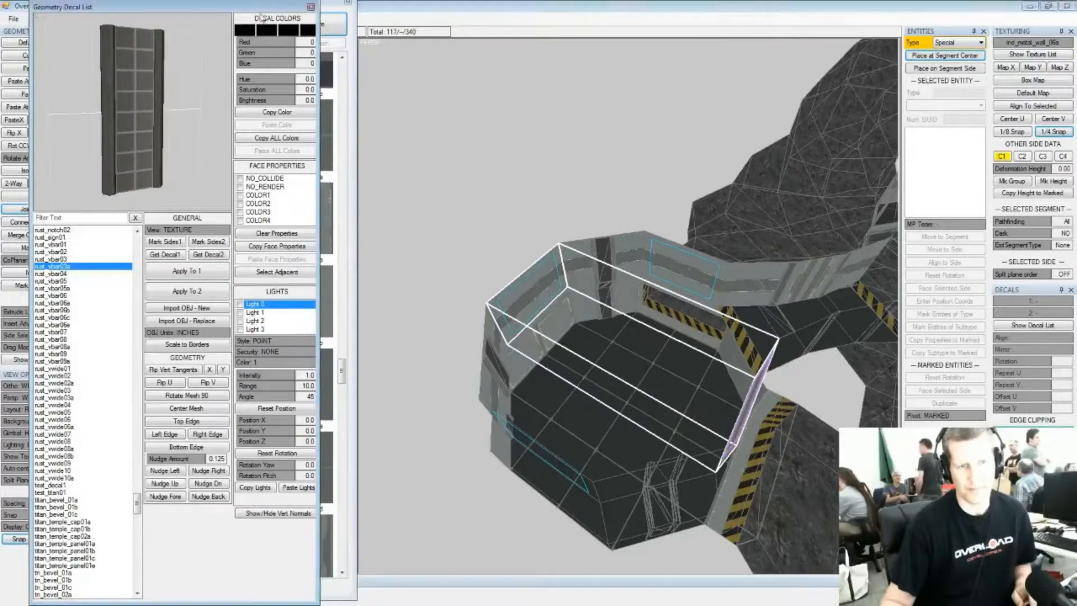
pyautogui.click(333, 15)
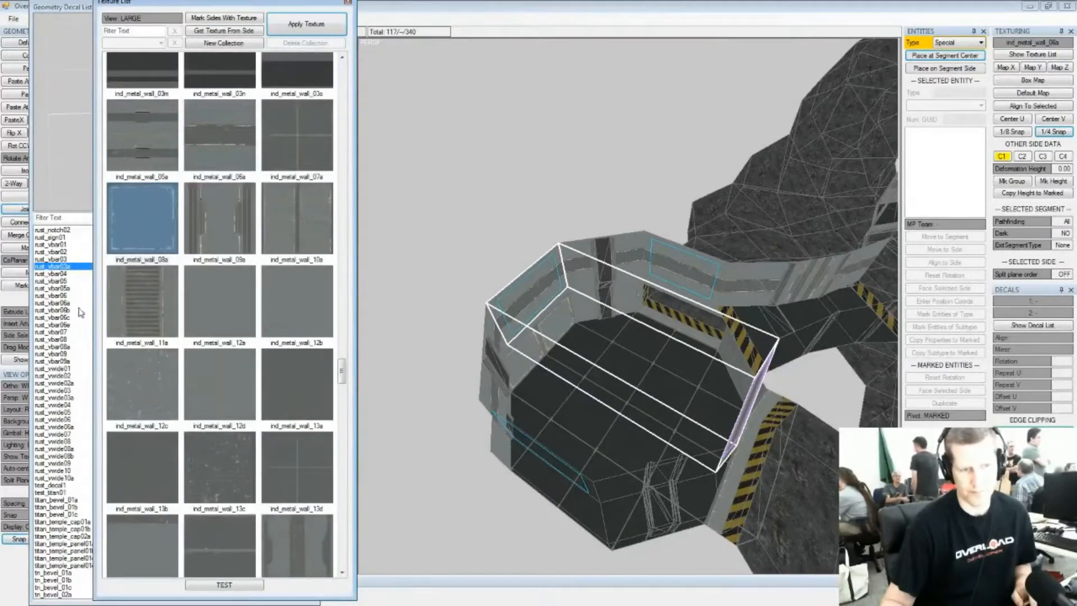
pyautogui.click(71, 282)
pyautogui.moveTo(141, 497); pyautogui.dragTo(139, 544)
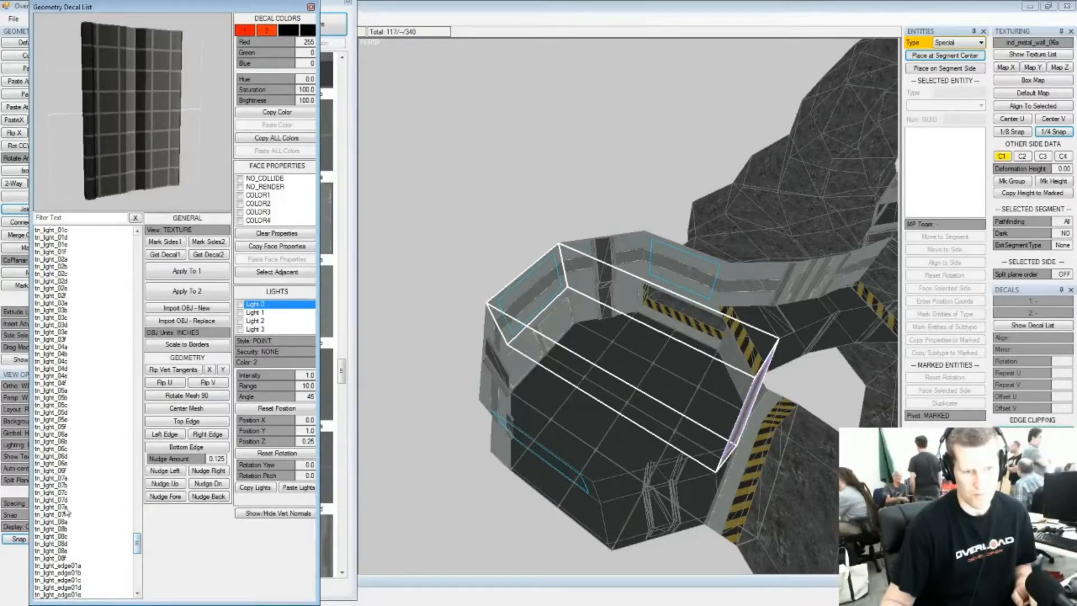
pyautogui.click(64, 471)
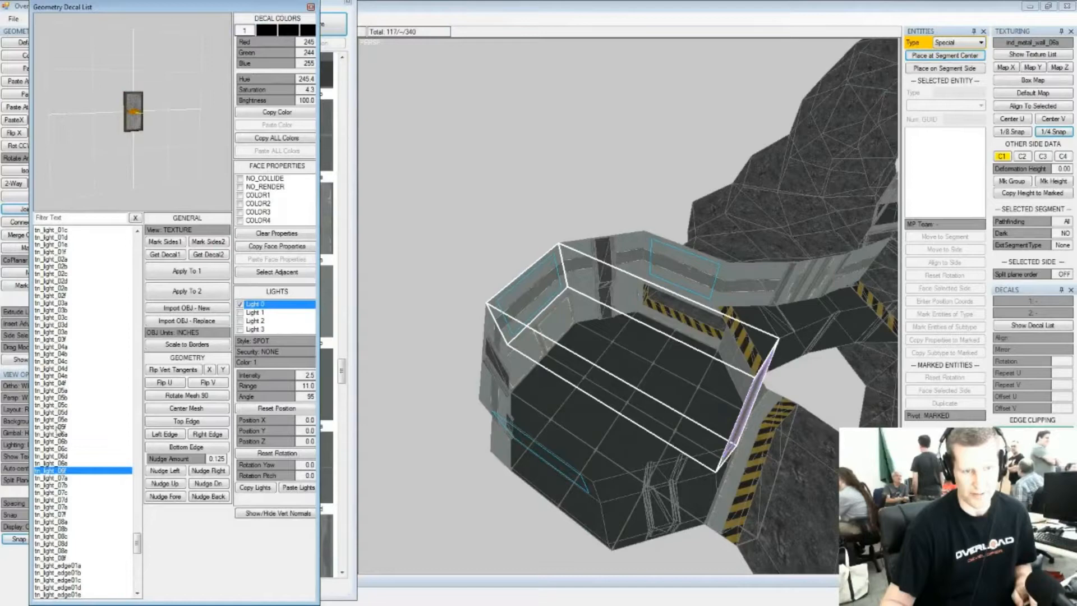
pyautogui.click(59, 427)
pyautogui.click(187, 271)
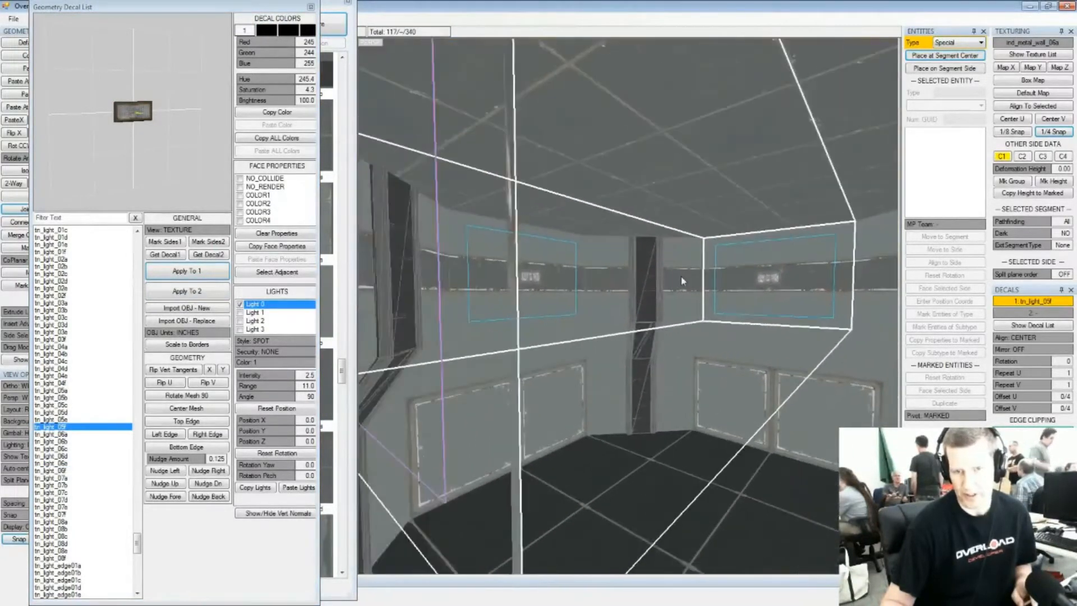
# Examine the light decals on the rust-banded upper walls from several sides of the large room
pyautogui.press('Left')
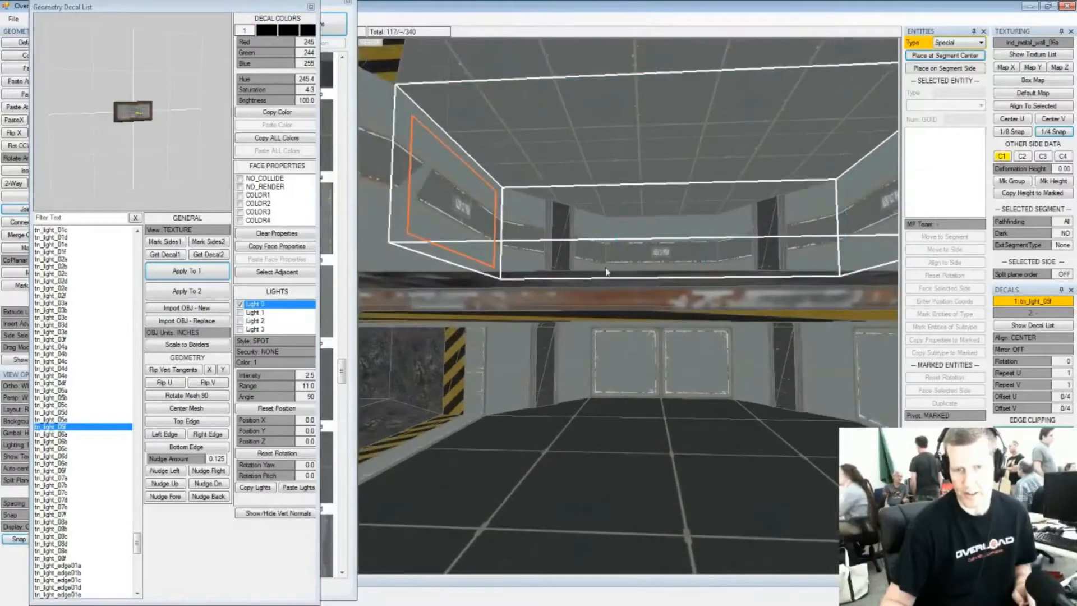
pyautogui.press('Left')
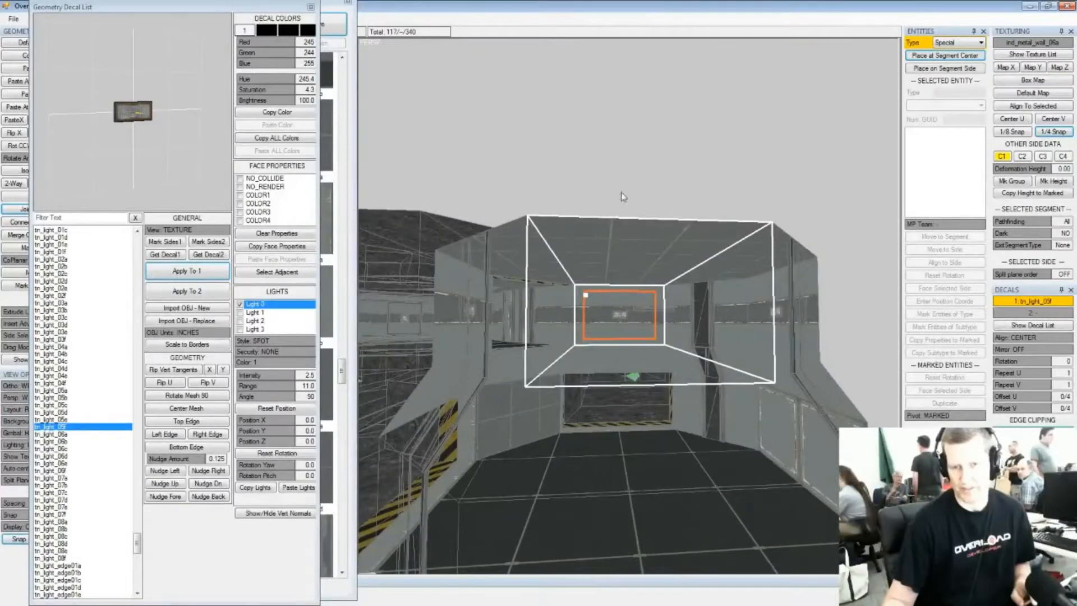
pyautogui.moveTo(625, 223); pyautogui.dragTo(586, 299, button='right')
pyautogui.moveTo(672, 279); pyautogui.dragTo(523, 279, button='middle')
pyautogui.moveTo(780, 290); pyautogui.dragTo(696, 271, button='middle')
pyautogui.scroll(-5, 668, 308)
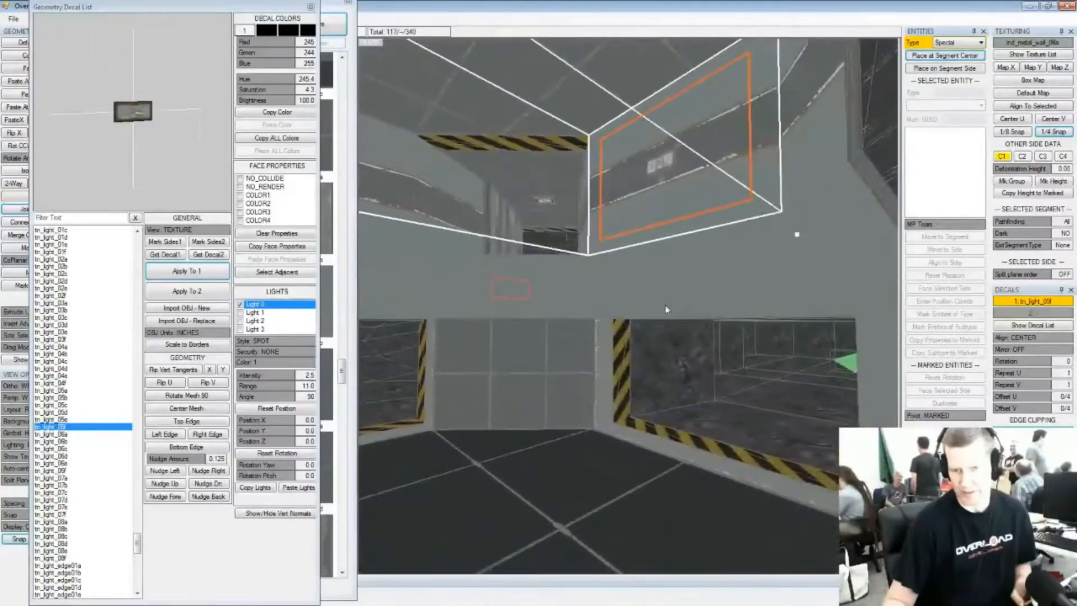
# Retexture the lower wall side between the hazard-striped openings with the neighbouring ind_metal_wall_12d and apply the 1/4 snap
pyautogui.click(597, 317)
pyautogui.moveTo(616, 331); pyautogui.dragTo(684, 361, button='middle')
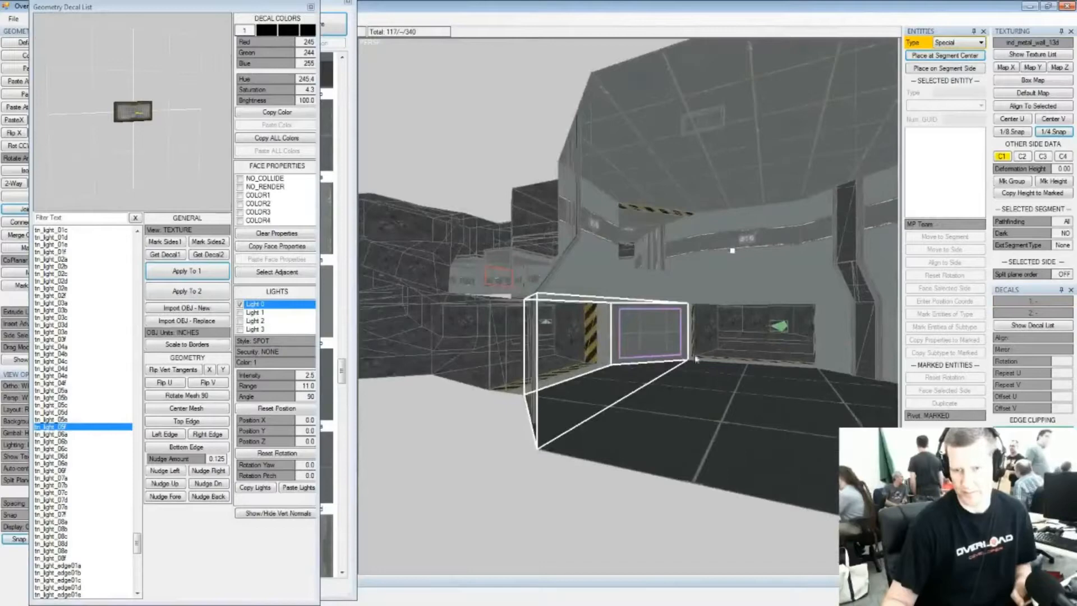
pyautogui.click(876, 355)
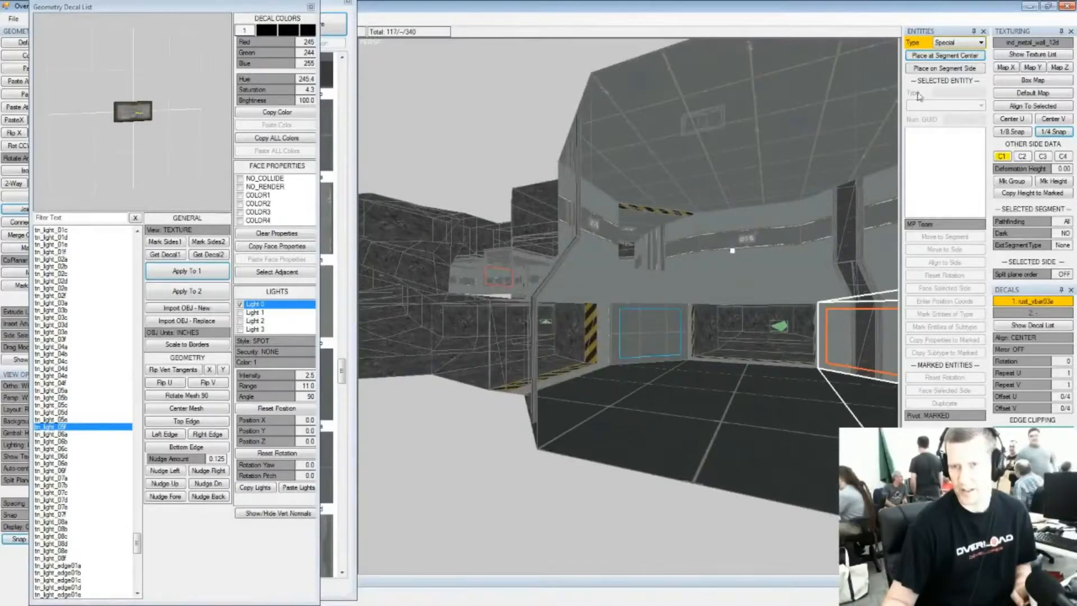
pyautogui.click(351, 162)
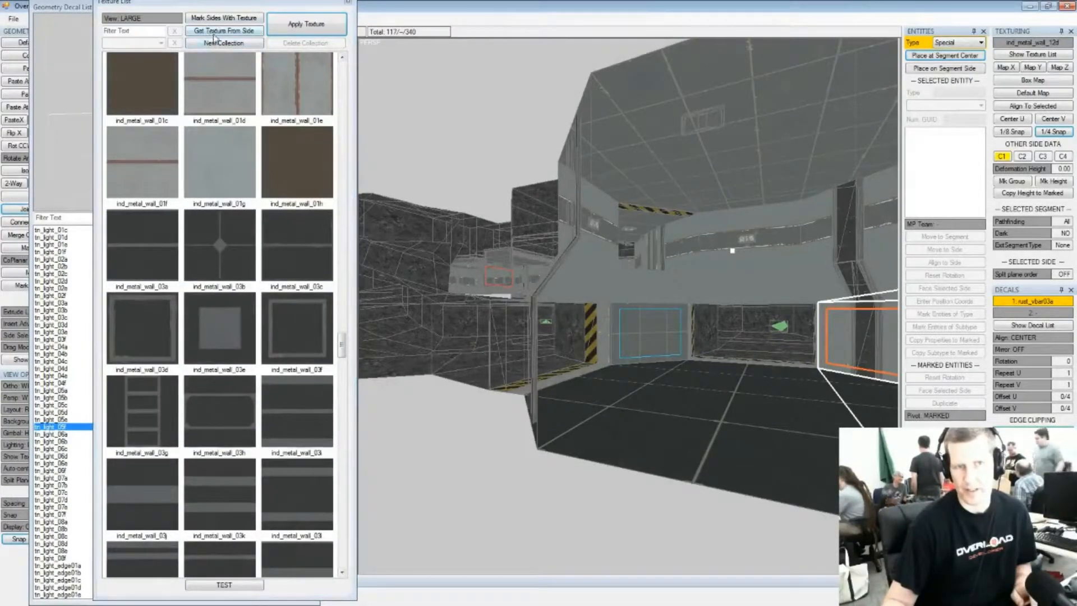
pyautogui.click(215, 32)
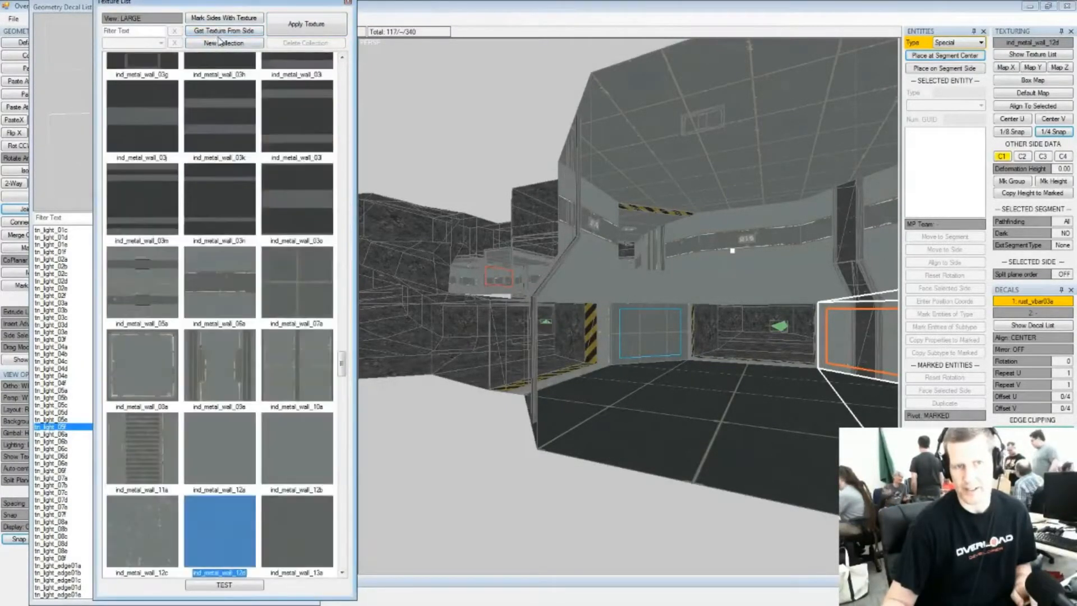
pyautogui.click(283, 33)
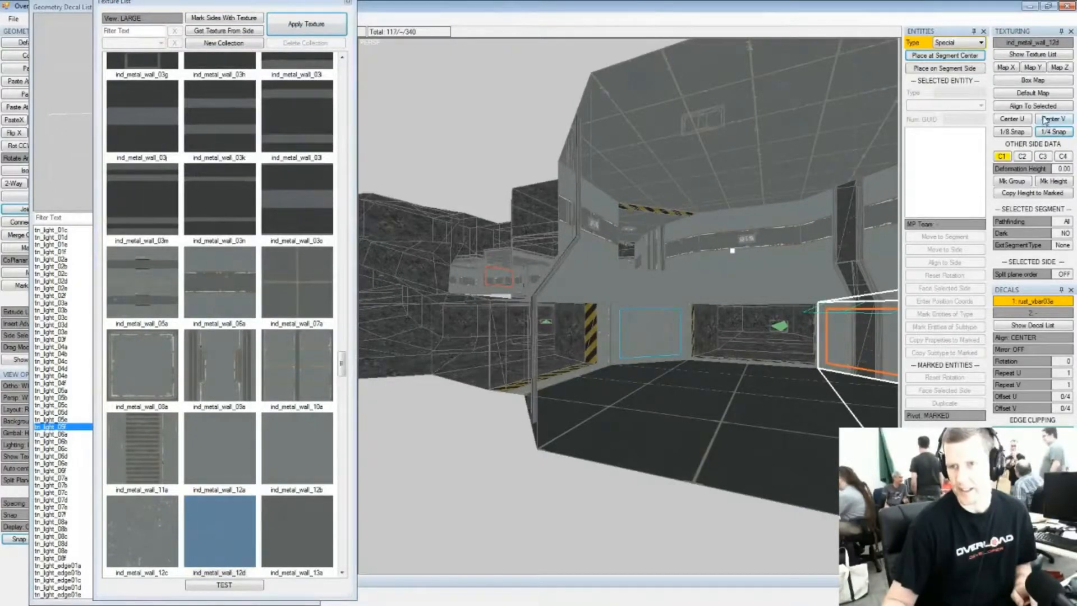
pyautogui.click(1042, 135)
# Mark the lower wall side between the two hazard-striped openings and bring the geometry decal list forward
pyautogui.moveTo(669, 325); pyautogui.dragTo(609, 321, button='middle')
pyautogui.scroll(3, 598, 318)
pyautogui.scroll(3, 606, 322)
pyautogui.click(609, 328)
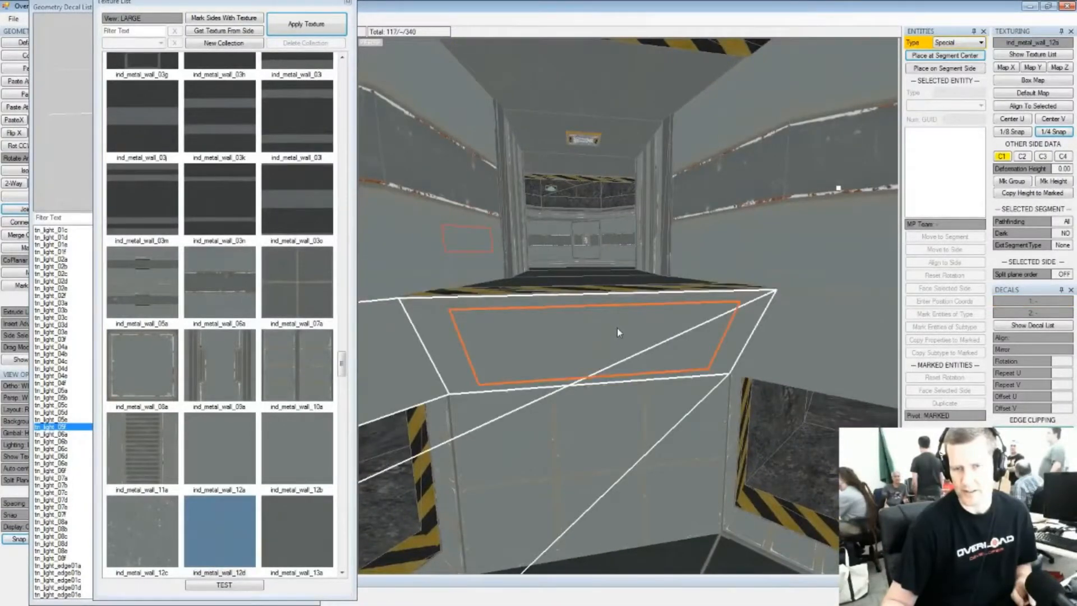
pyautogui.scroll(-2, 630, 366)
pyautogui.moveTo(630, 366); pyautogui.dragTo(633, 371, button='middle')
pyautogui.scroll(-3, 636, 371)
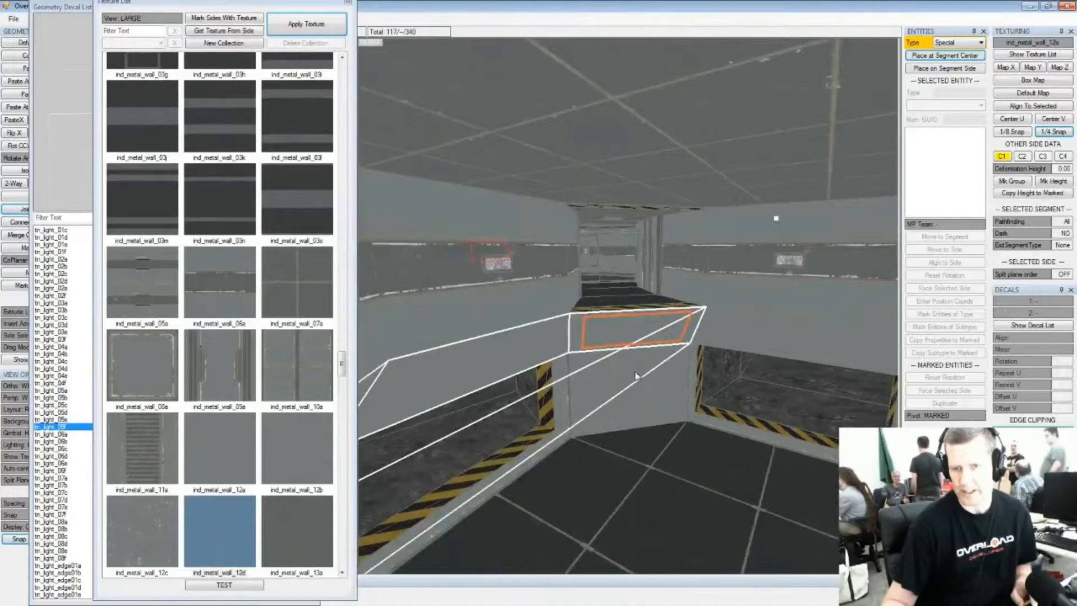
pyautogui.click(637, 391)
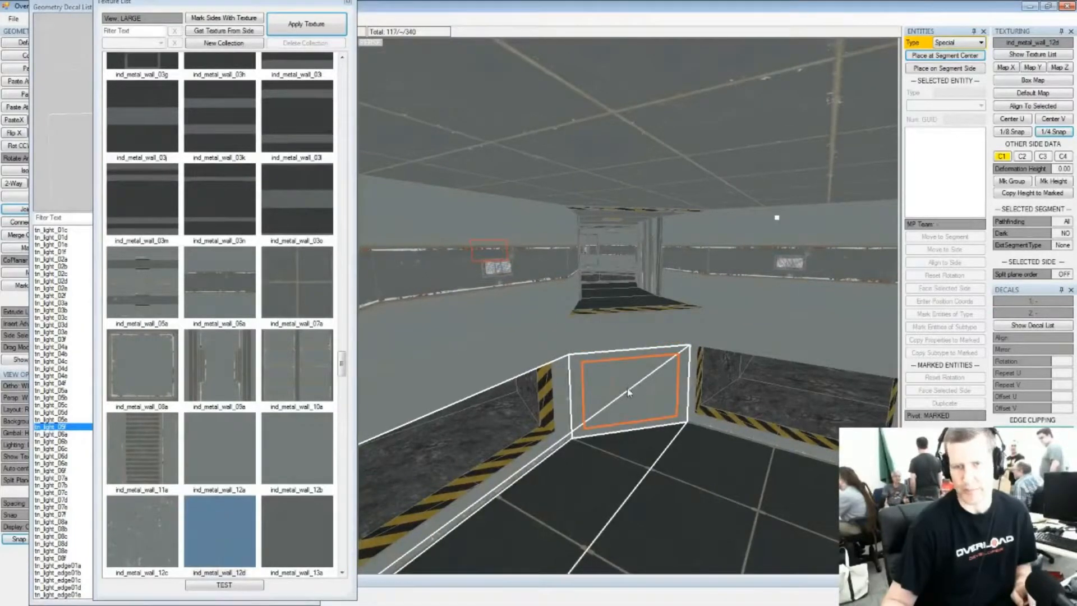
pyautogui.click(71, 174)
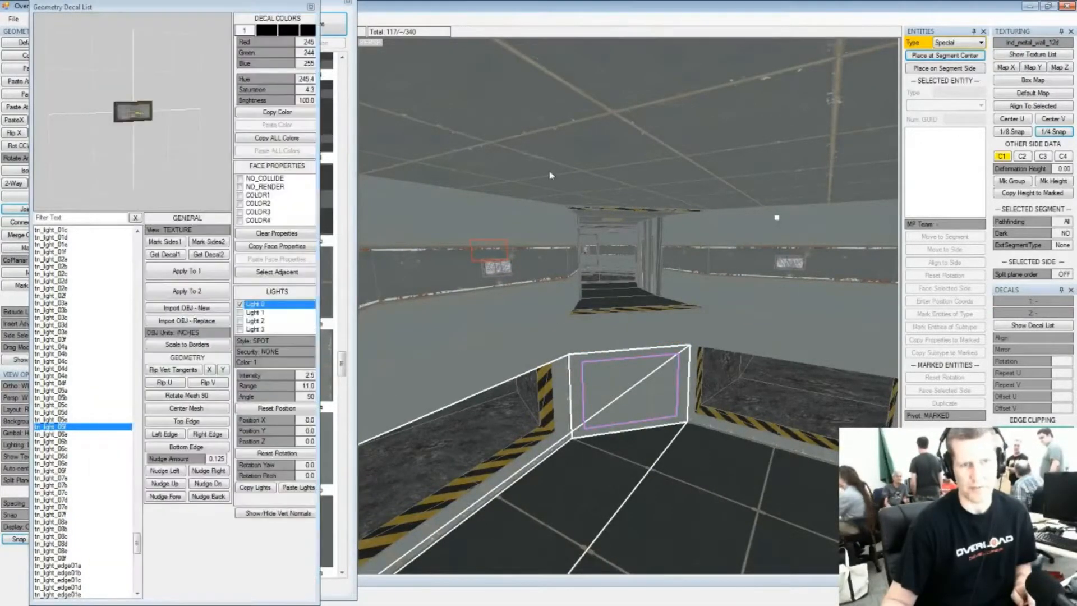
# Pick up the tn_pipes06b pipe decal from the distant metal wall and apply it to the marked lower wall side, leaving that side selected
pyautogui.moveTo(570, 224); pyautogui.dragTo(599, 268, button='middle')
pyautogui.scroll(-5, 600, 268)
pyautogui.click(564, 302)
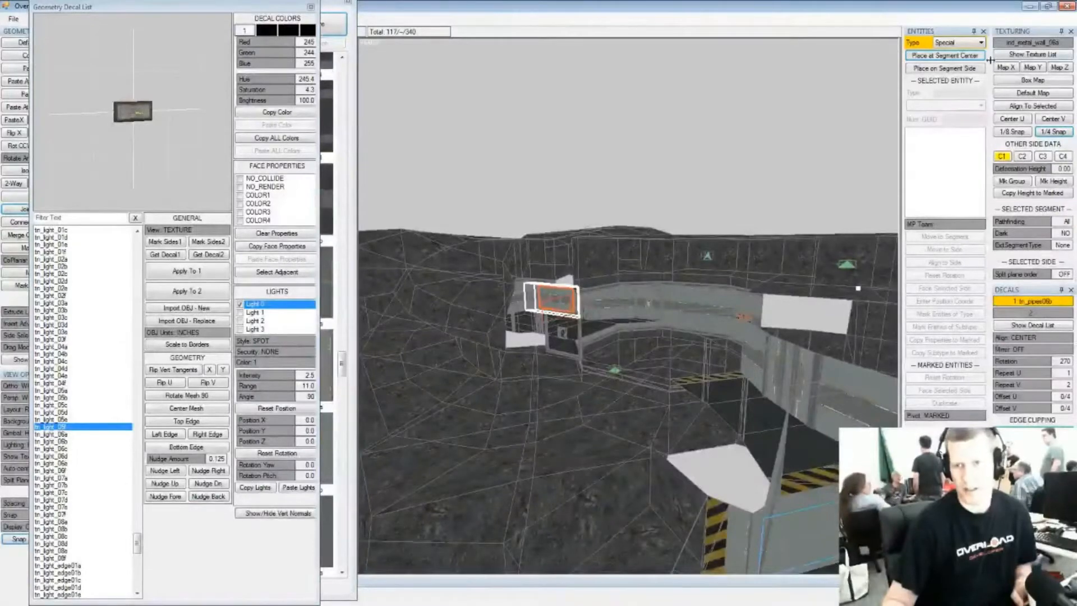
pyautogui.click(174, 256)
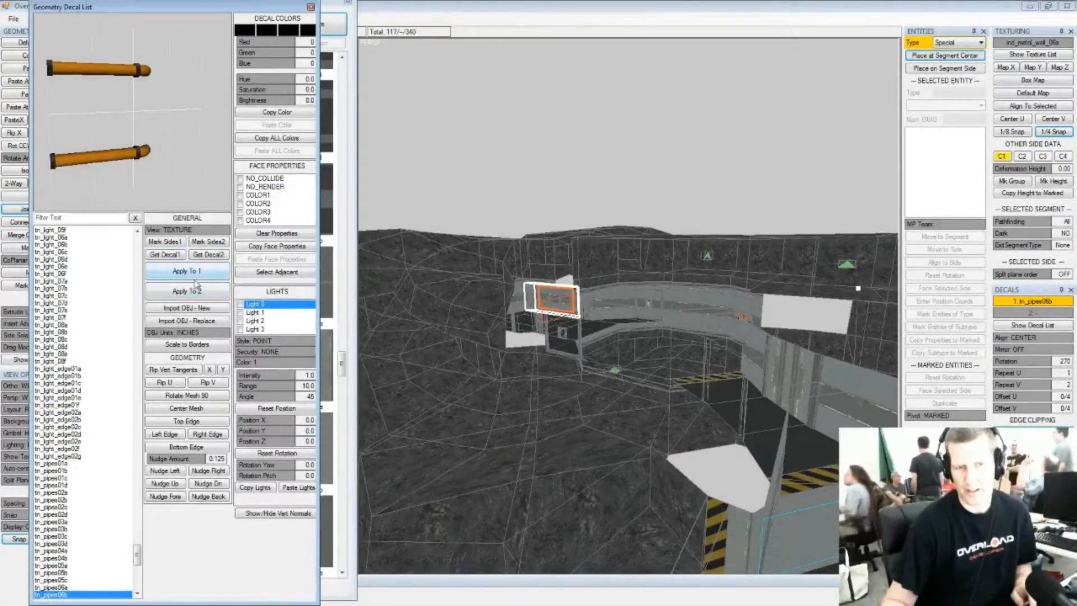
pyautogui.moveTo(668, 393); pyautogui.dragTo(553, 288, button='right')
pyautogui.scroll(1, 539, 291)
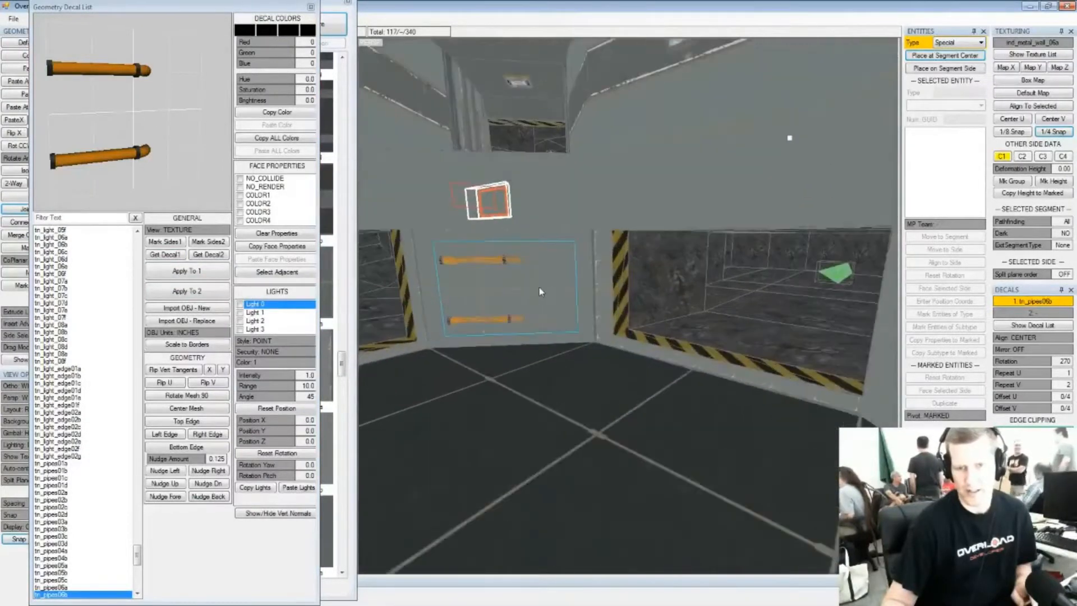
pyautogui.click(539, 291)
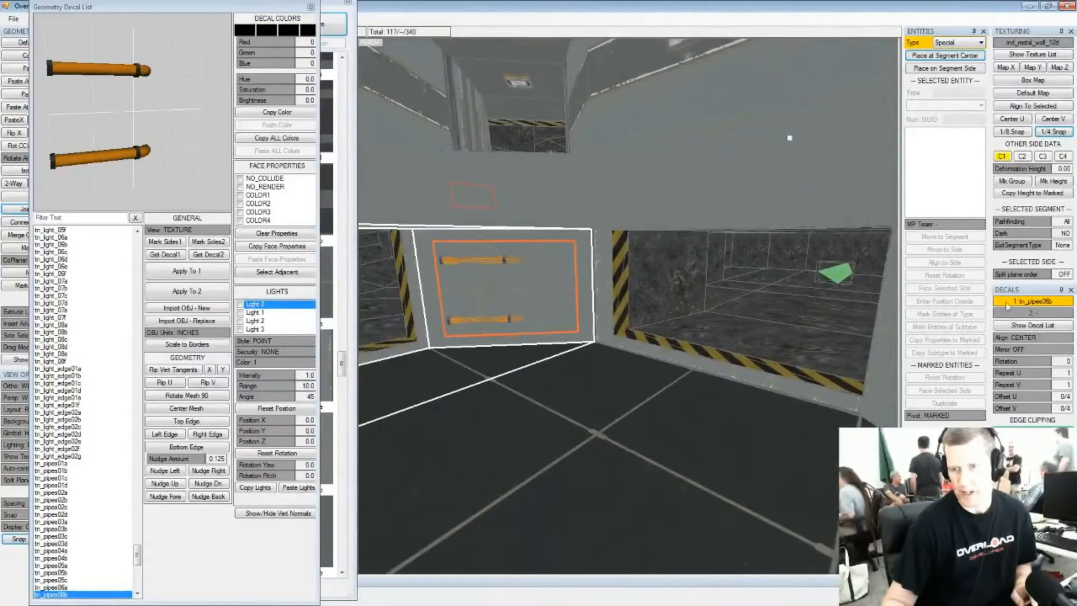
# Set the rotation of the lower wall's pipe decal to 270 so the pipes run vertically
pyautogui.click(1036, 361)
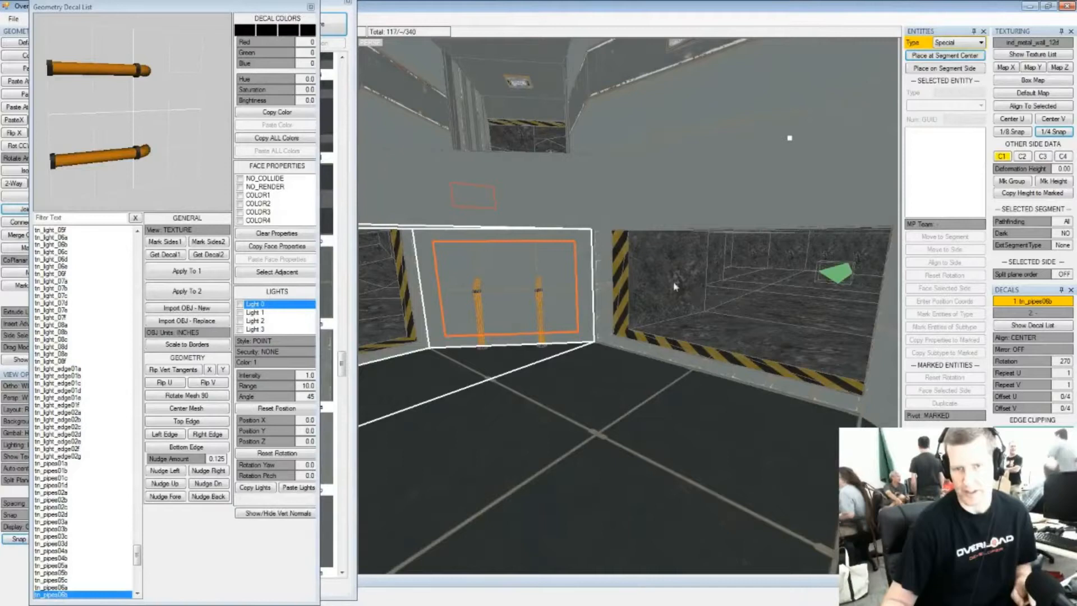
pyautogui.moveTo(651, 275); pyautogui.dragTo(678, 288, button='right')
pyautogui.click(1026, 363)
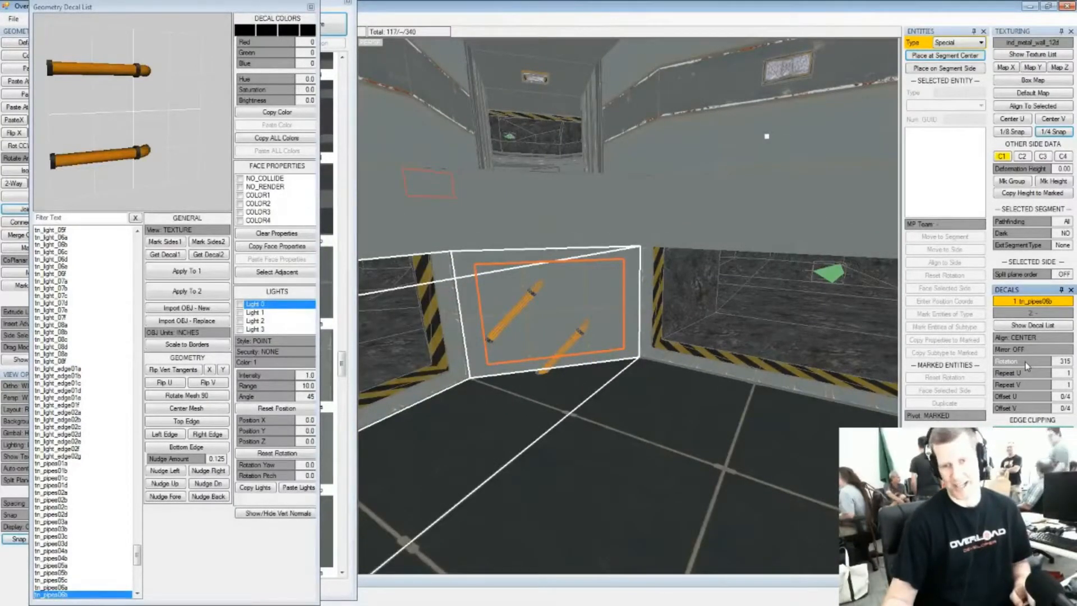
pyautogui.rightClick(1026, 363)
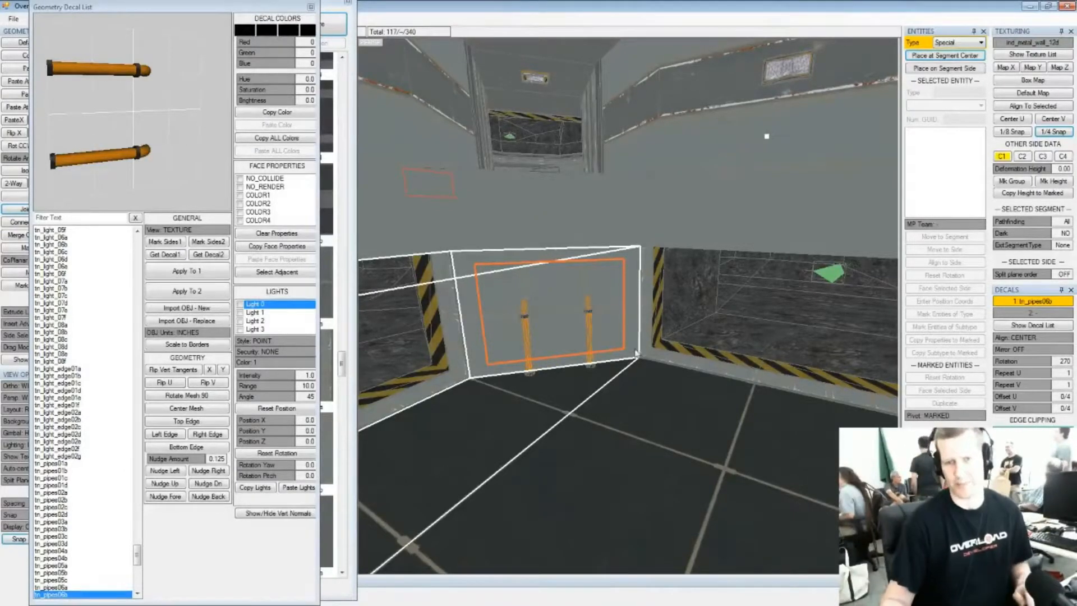
# Save the level and close the geometry decal list and the texture list
pyautogui.moveTo(624, 316); pyautogui.dragTo(796, 313, button='middle')
pyautogui.scroll(-3, 594, 326)
pyautogui.scroll(-3, 796, 313)
pyautogui.moveTo(638, 273); pyautogui.dragTo(670, 281, button='middle')
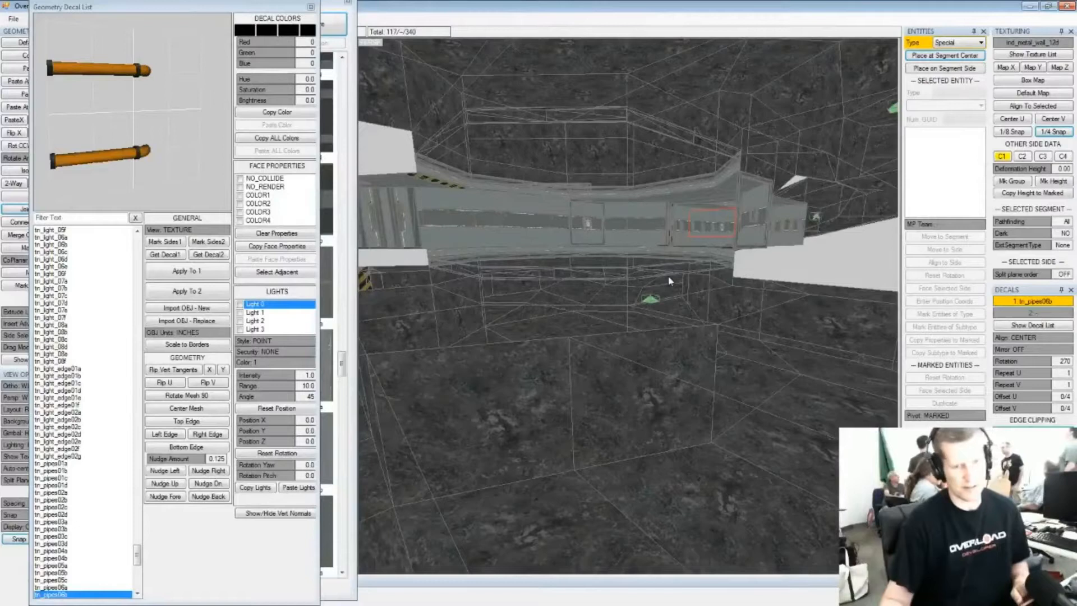
pyautogui.hotkey('ctrl', 's')
pyautogui.click(631, 358)
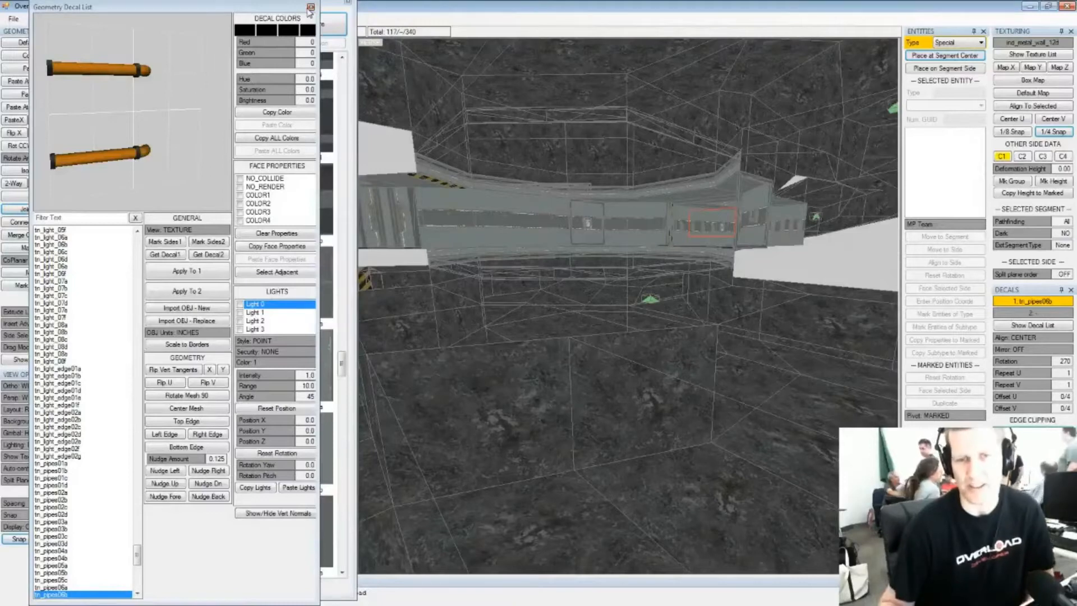
pyautogui.click(310, 8)
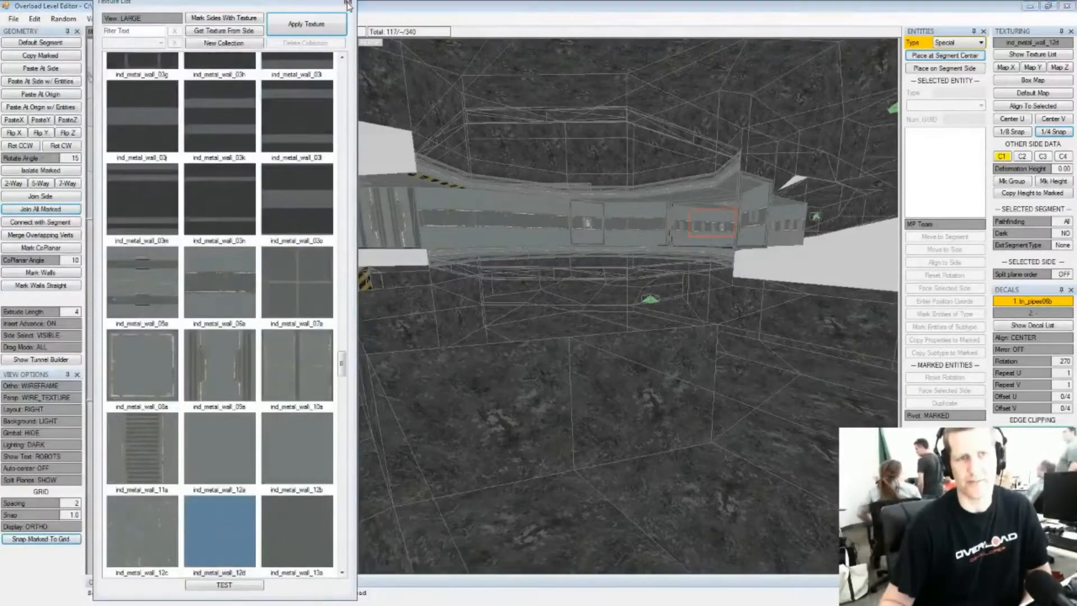
pyautogui.click(348, 6)
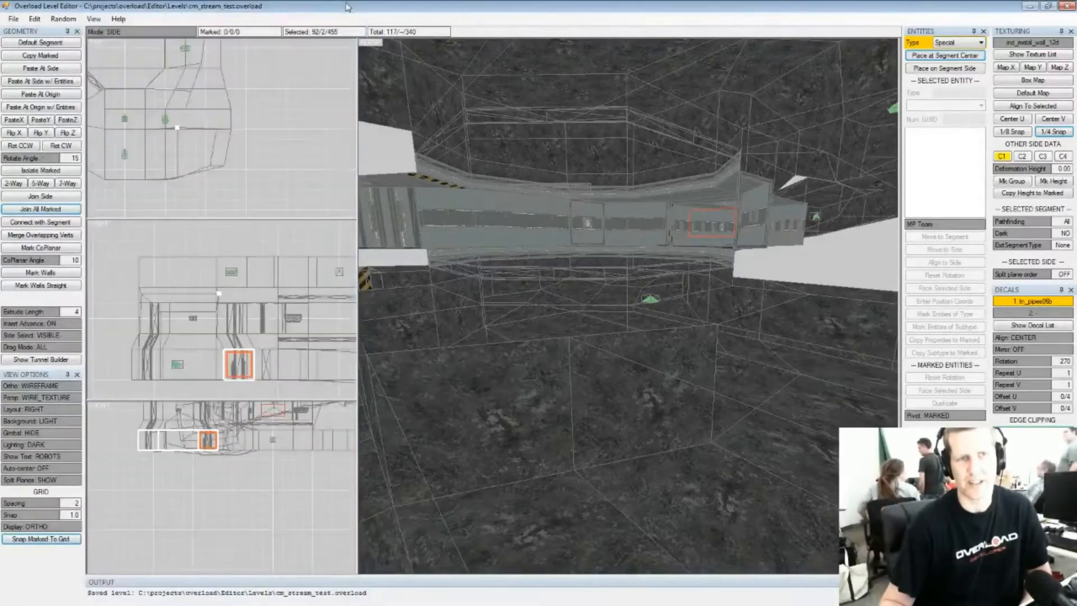
# Export the level for Challenge Mode as cm_stream_test.cm, replacing the existing file
pyautogui.click(16, 22)
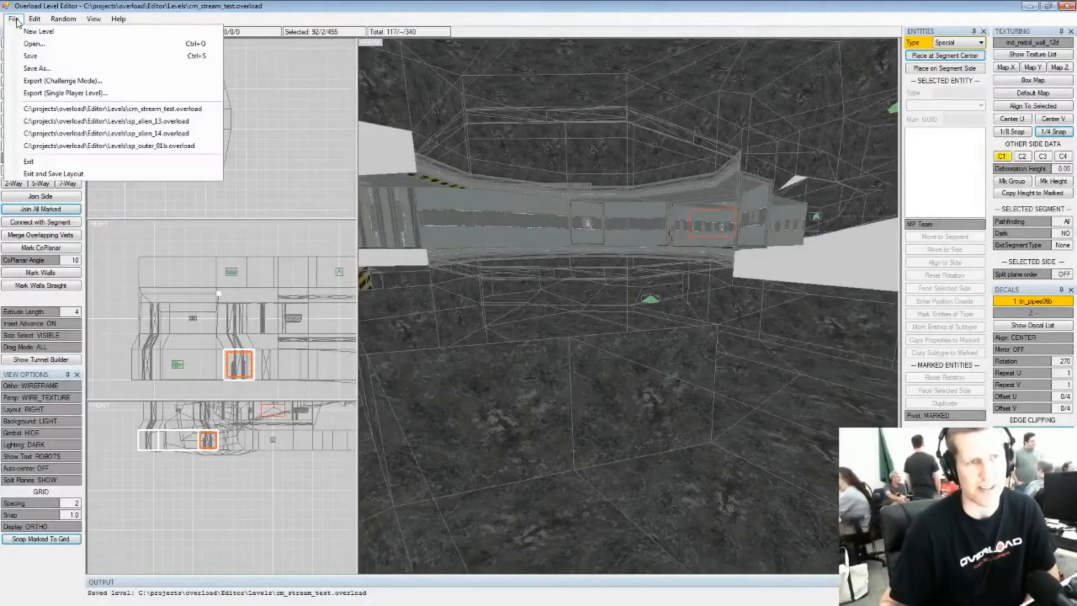
pyautogui.click(62, 81)
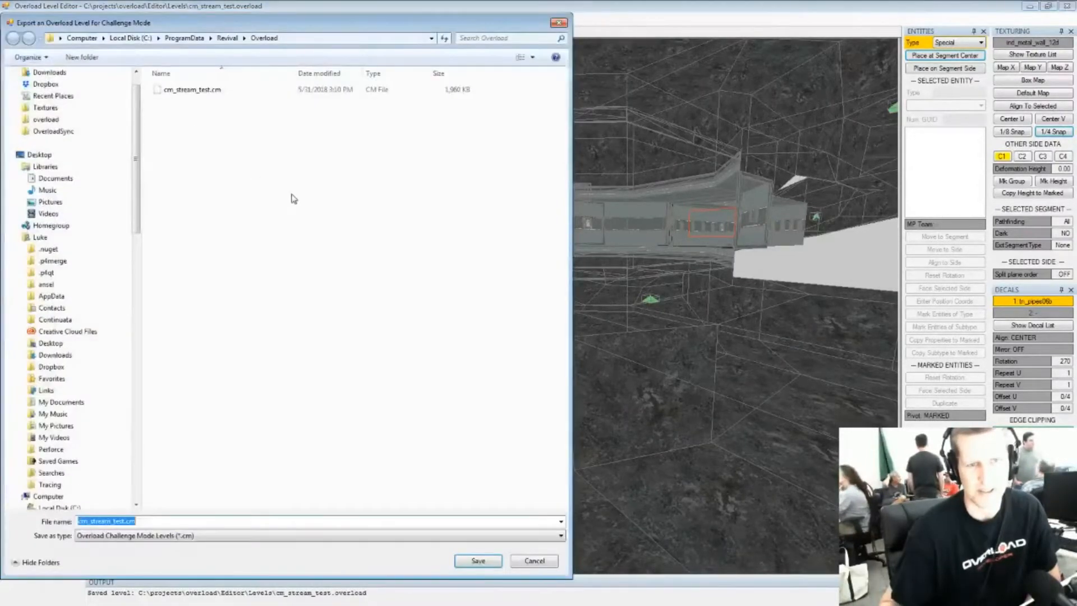
pyautogui.click(193, 93)
pyautogui.click(478, 561)
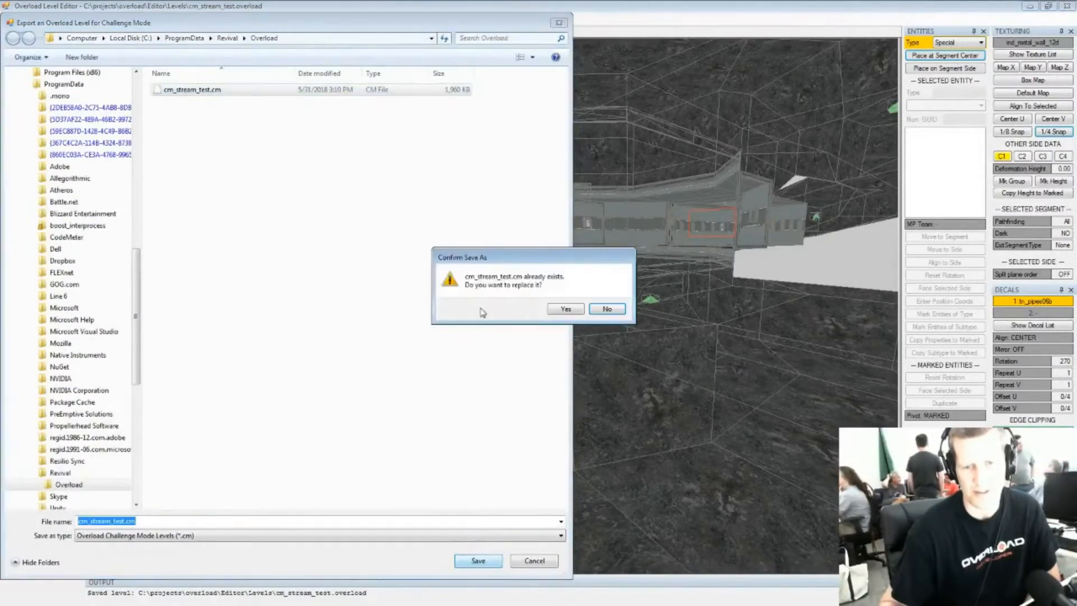
pyautogui.click(566, 311)
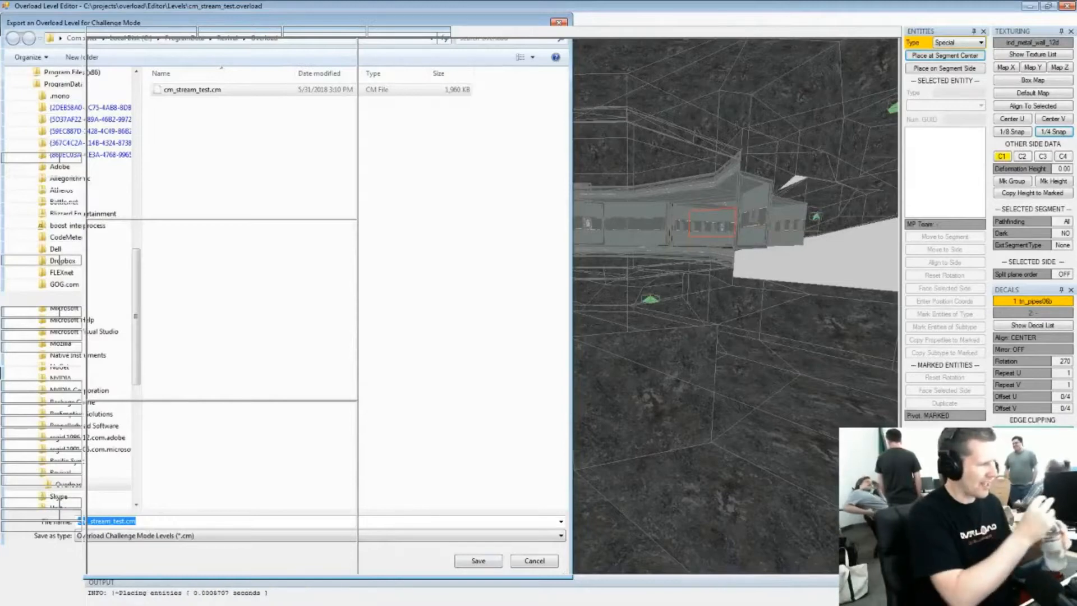
# Launch the Overload game and start the CM Stream Test level in Challenge Mode at Trainee difficulty
pyautogui.press('Return')
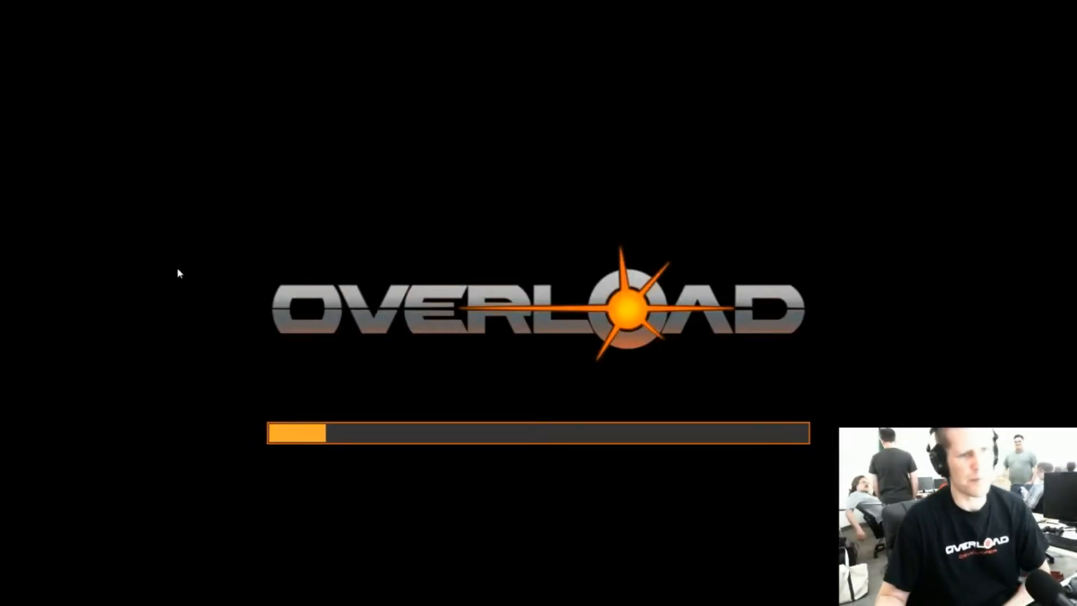
pyautogui.hotkey('alt', 'Tab')
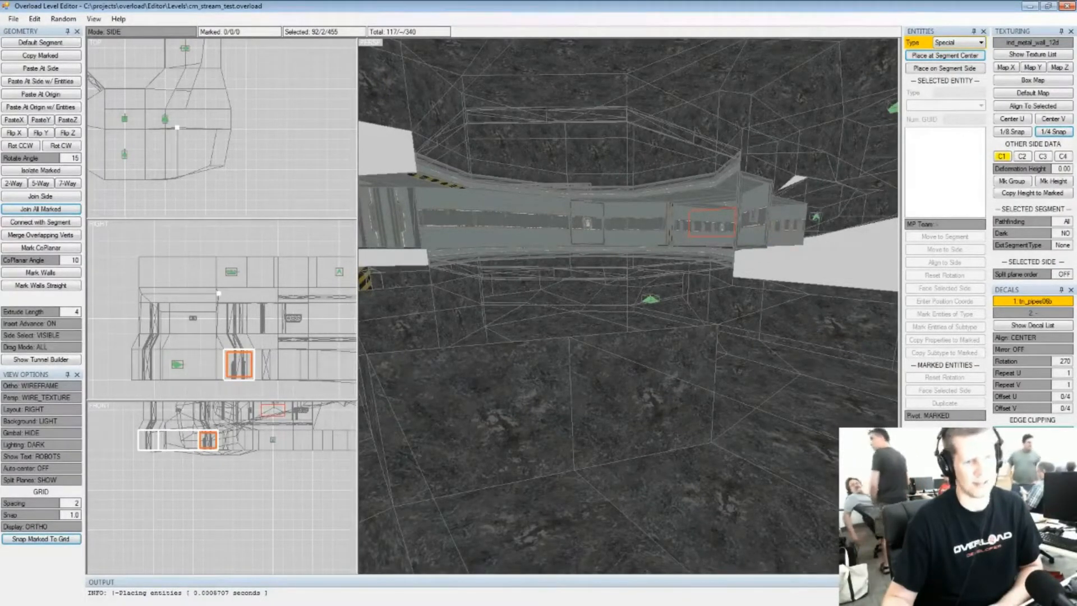
pyautogui.hotkey('alt', 'Tab')
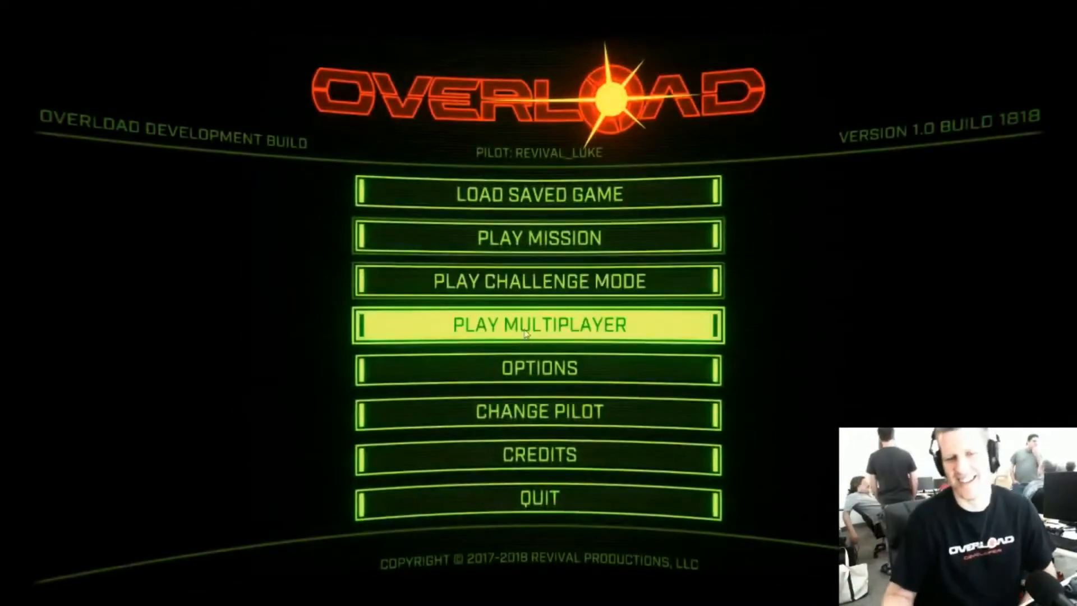
pyautogui.click(527, 282)
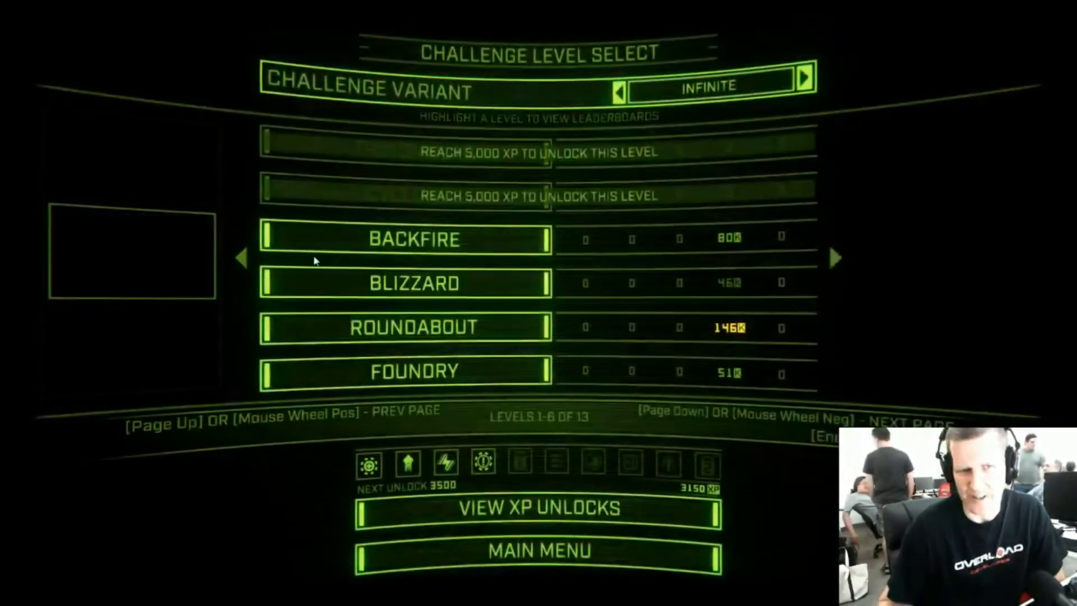
pyautogui.click(241, 260)
pyautogui.click(477, 151)
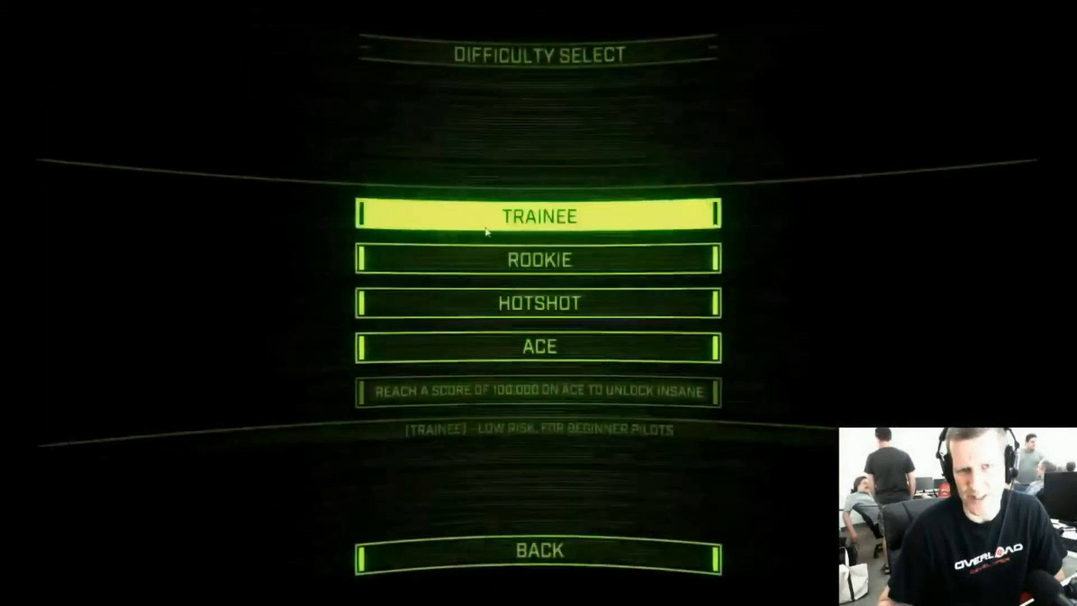
pyautogui.click(532, 218)
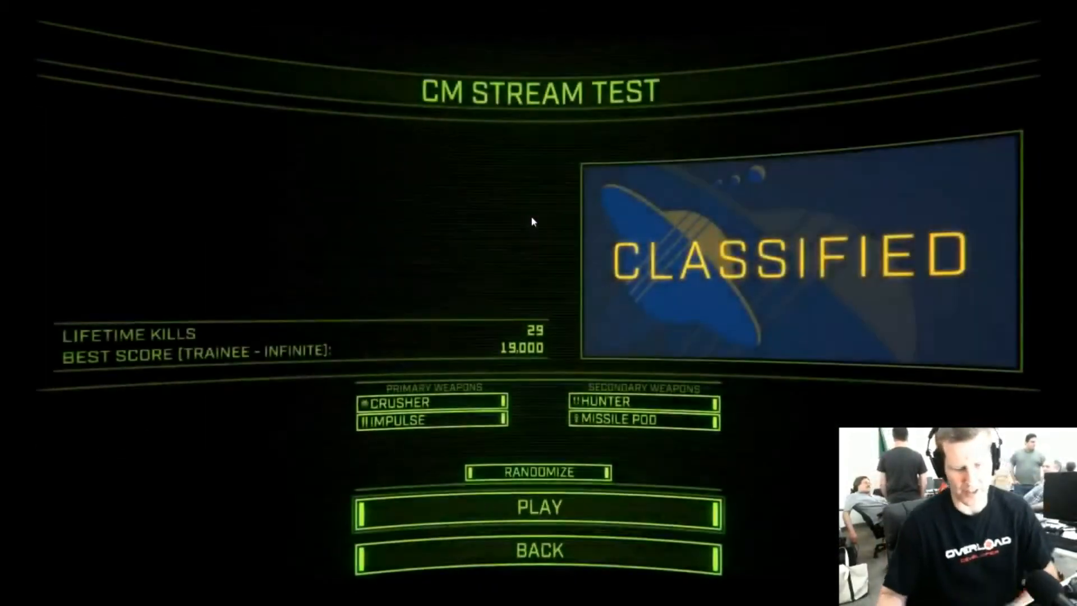
pyautogui.press('Return')
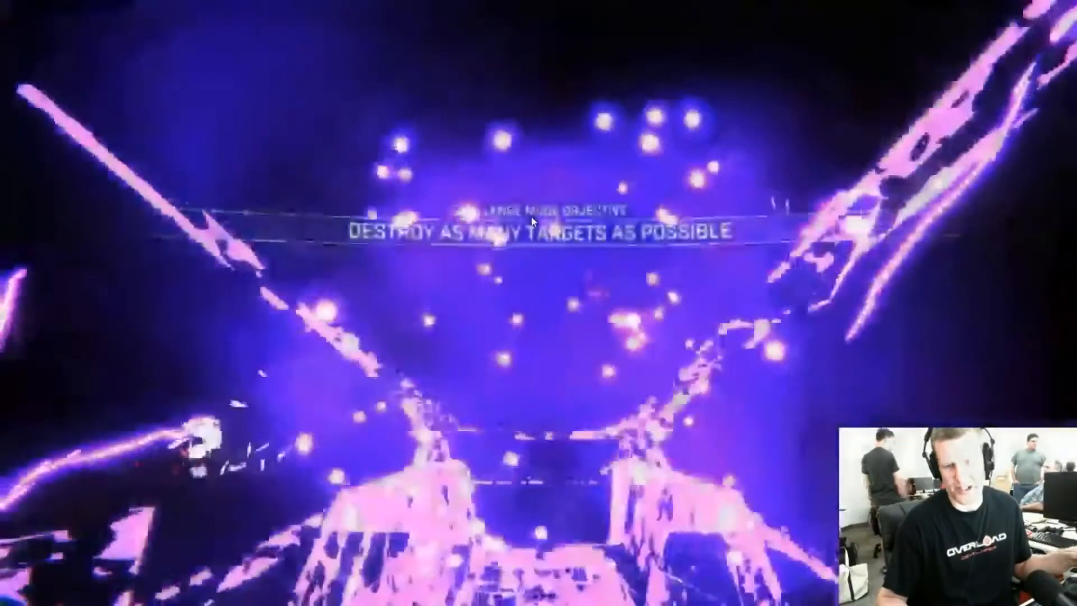
# Fly into the metal rooms and shoot the attacking robots with the Crusher and missiles
pyautogui.press('w')
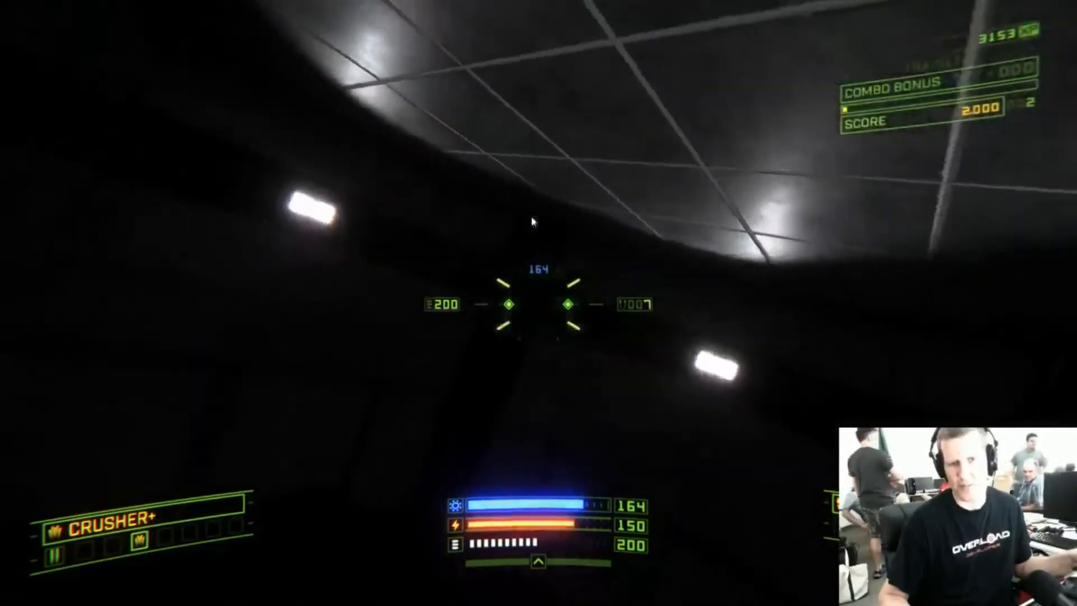
pyautogui.click(534, 221)
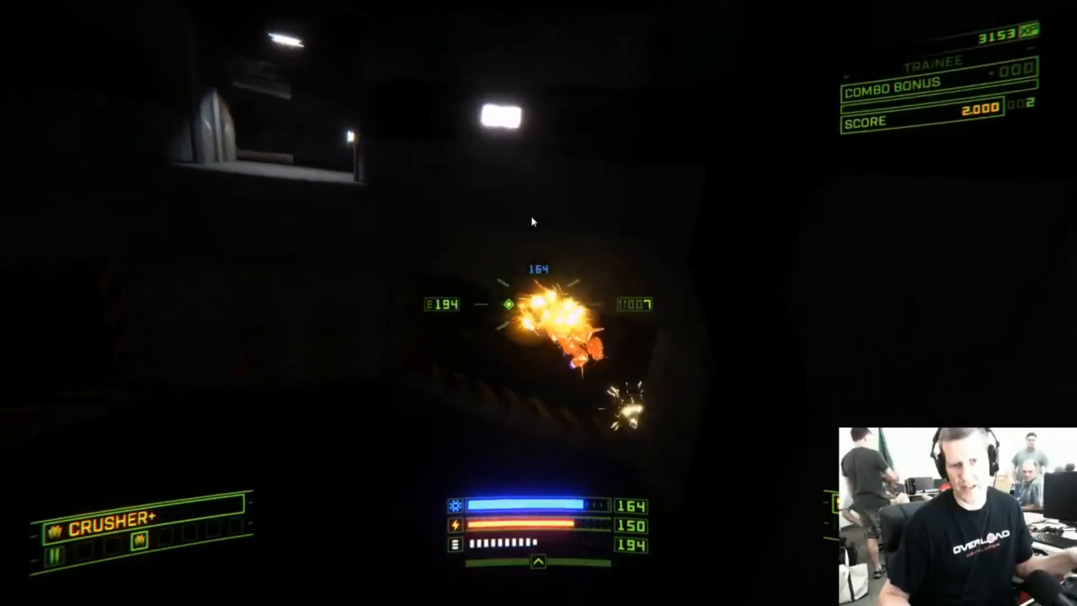
pyautogui.click(534, 222)
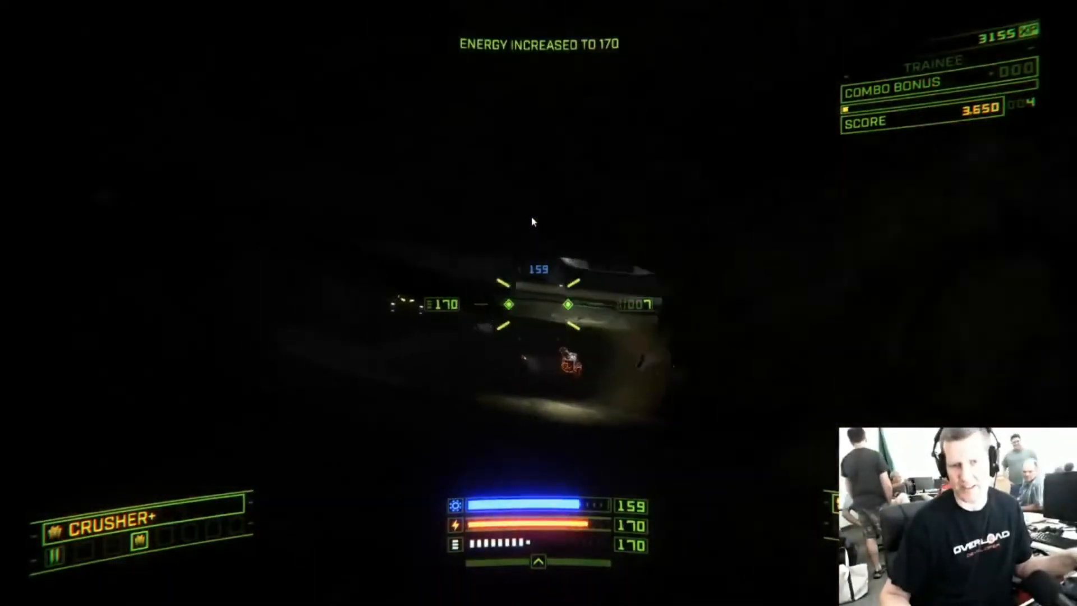
pyautogui.click(534, 221)
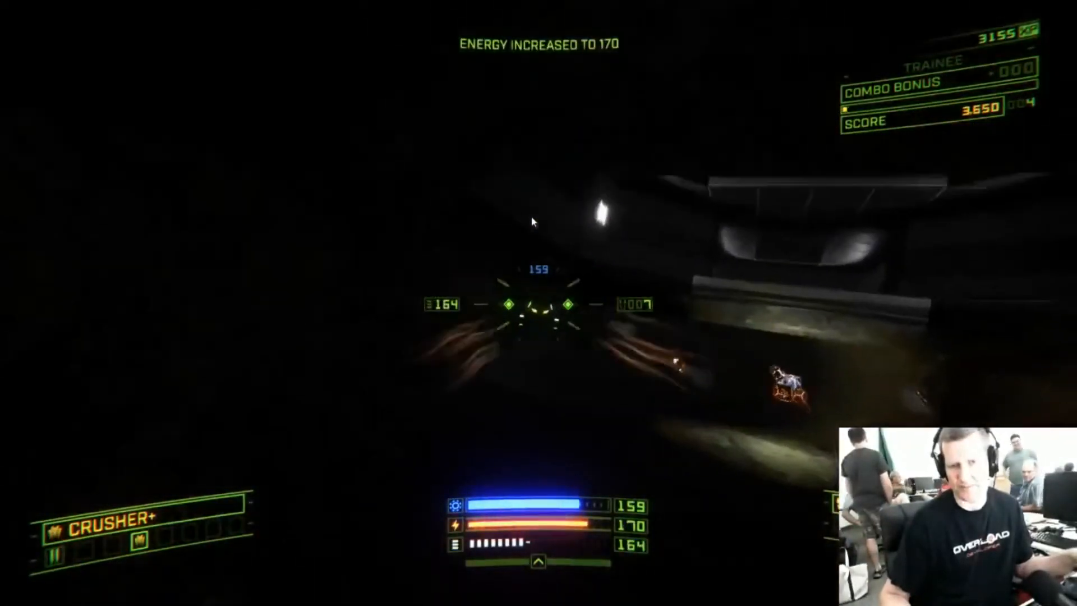
pyautogui.rightClick(533, 221)
pyautogui.click(533, 221)
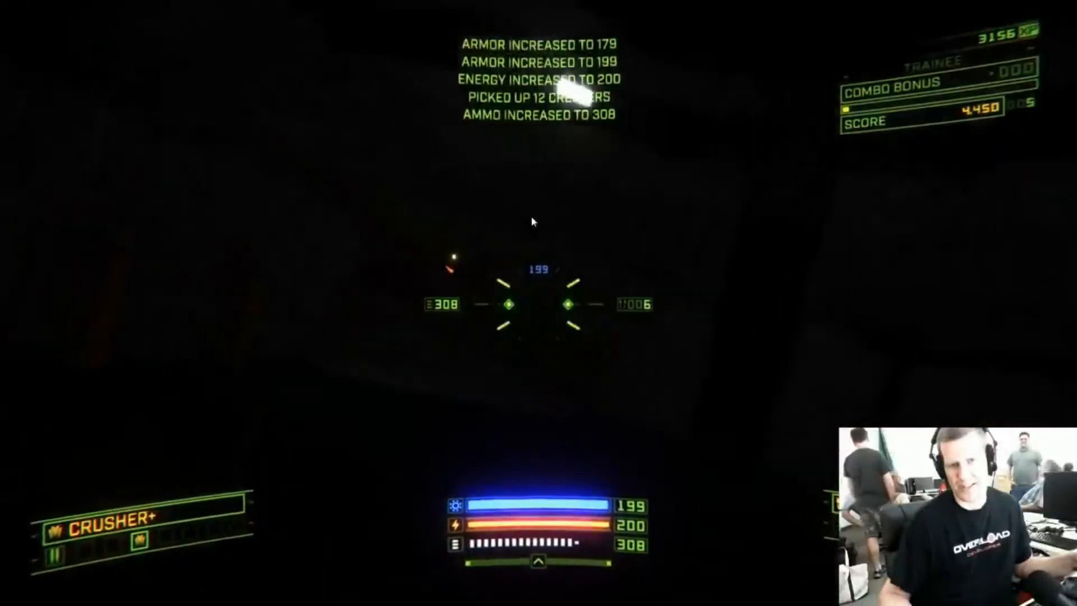
pyautogui.click(534, 222)
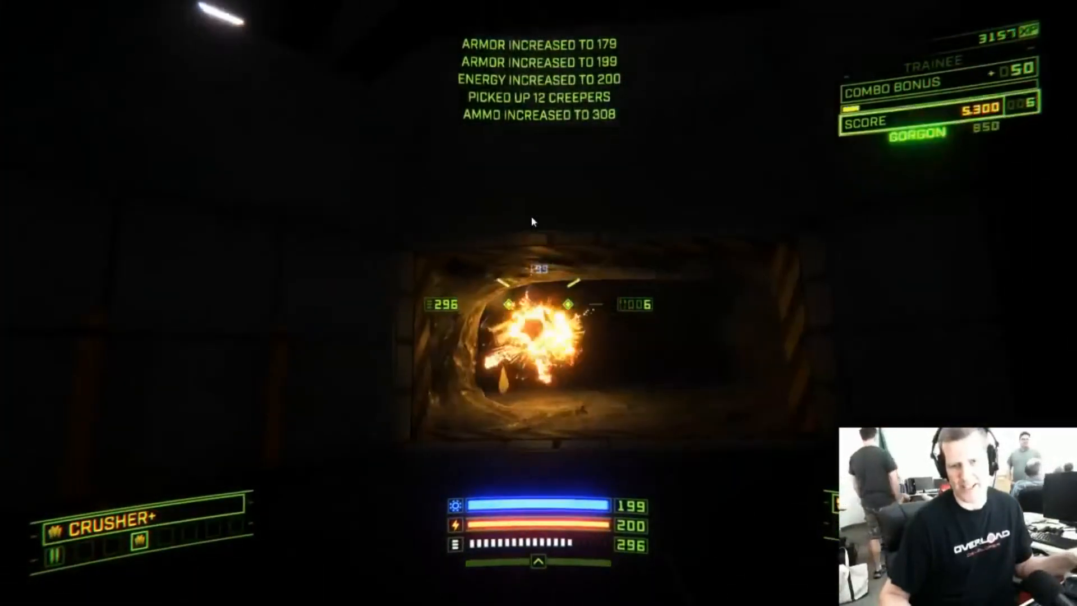
pyautogui.click(533, 222)
pyautogui.rightClick(534, 222)
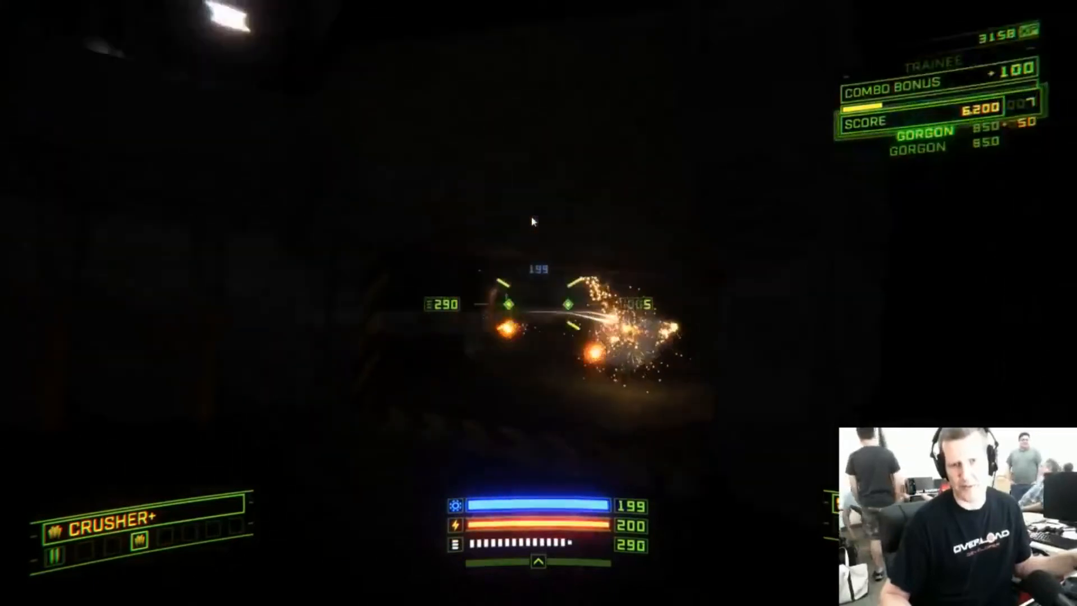
# Fly down the panelled corridor into the large room and destroy the Gorgon robots there with the Crusher
pyautogui.press('w')
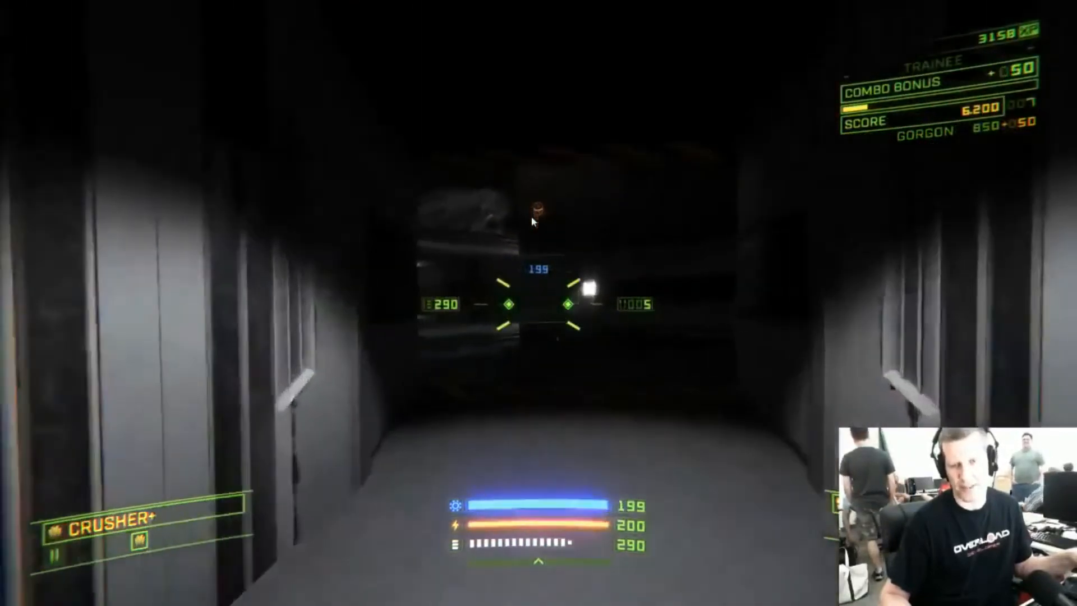
pyautogui.press('w')
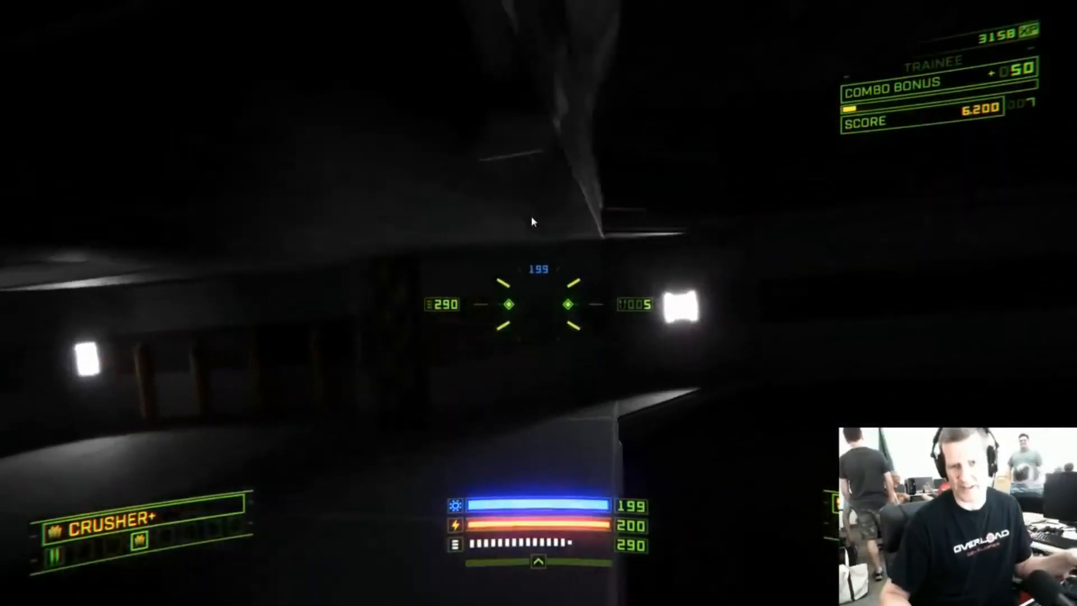
pyautogui.press('w')
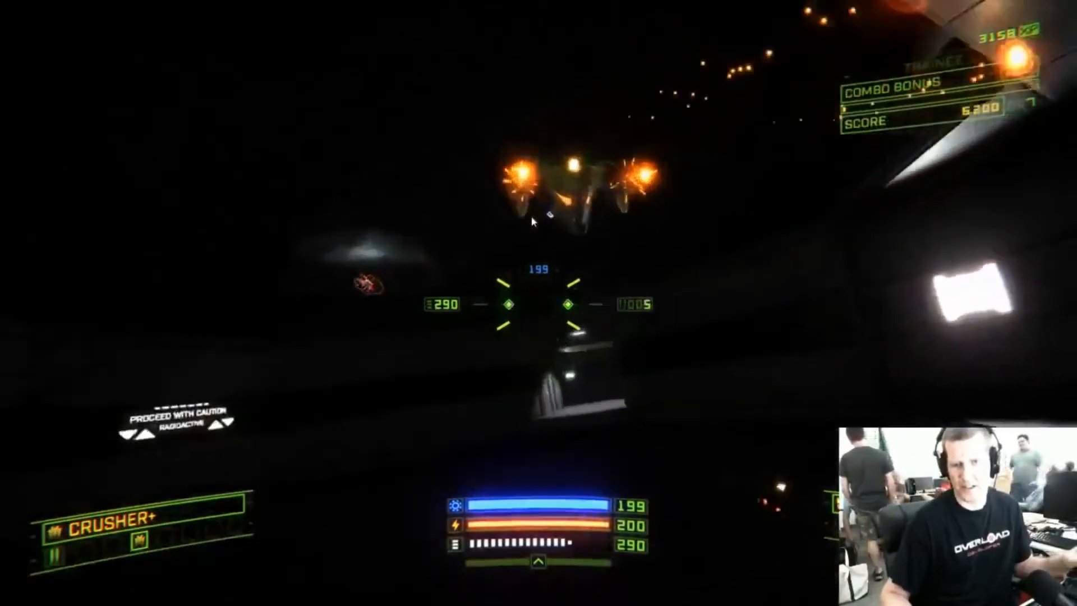
pyautogui.click(532, 220)
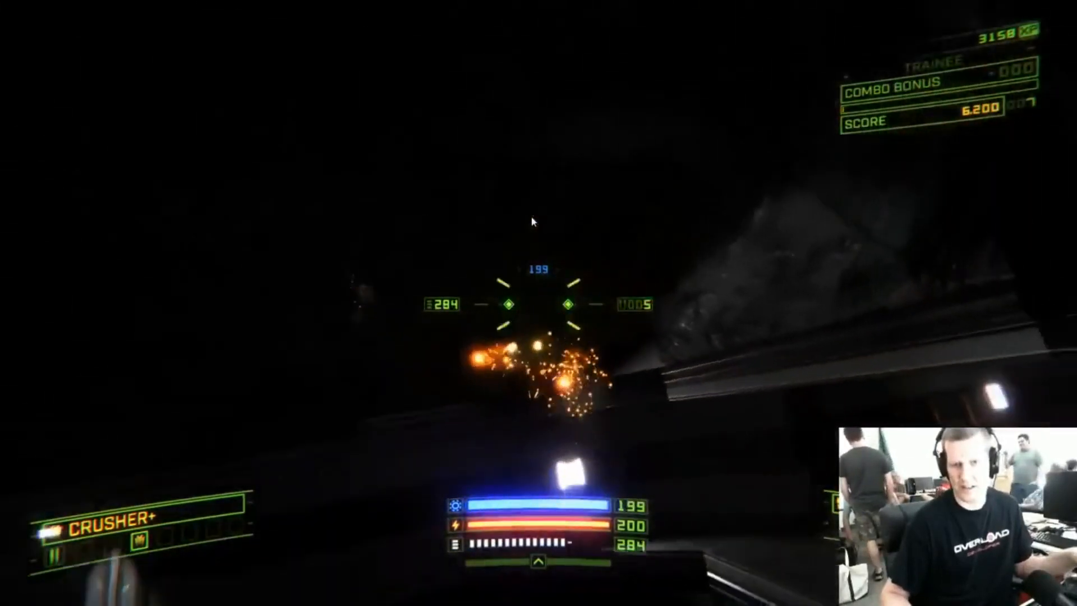
pyautogui.click(533, 221)
pyautogui.press('w')
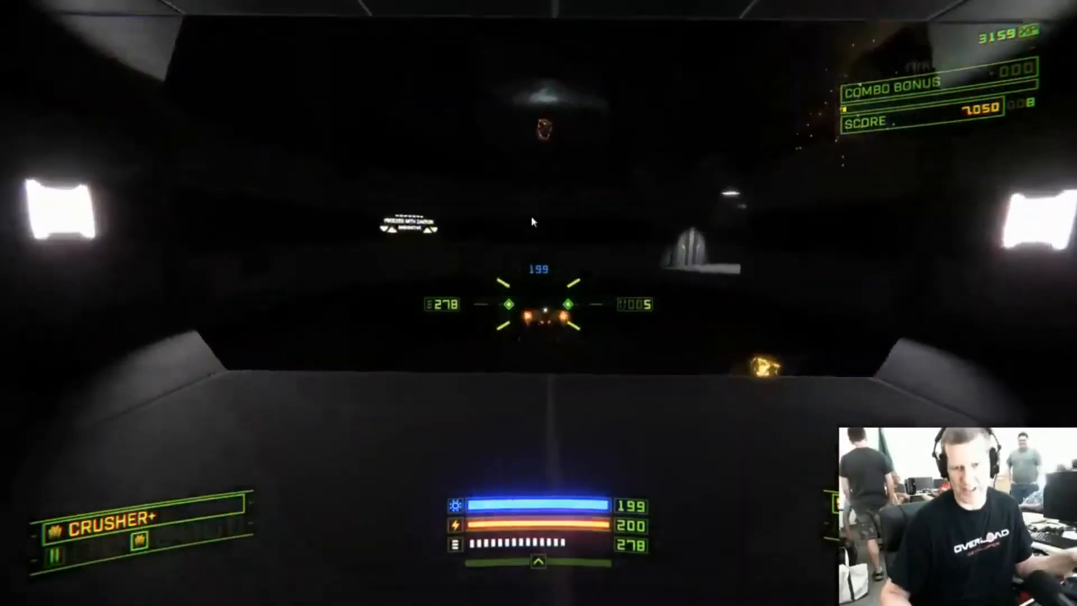
pyautogui.click(532, 221)
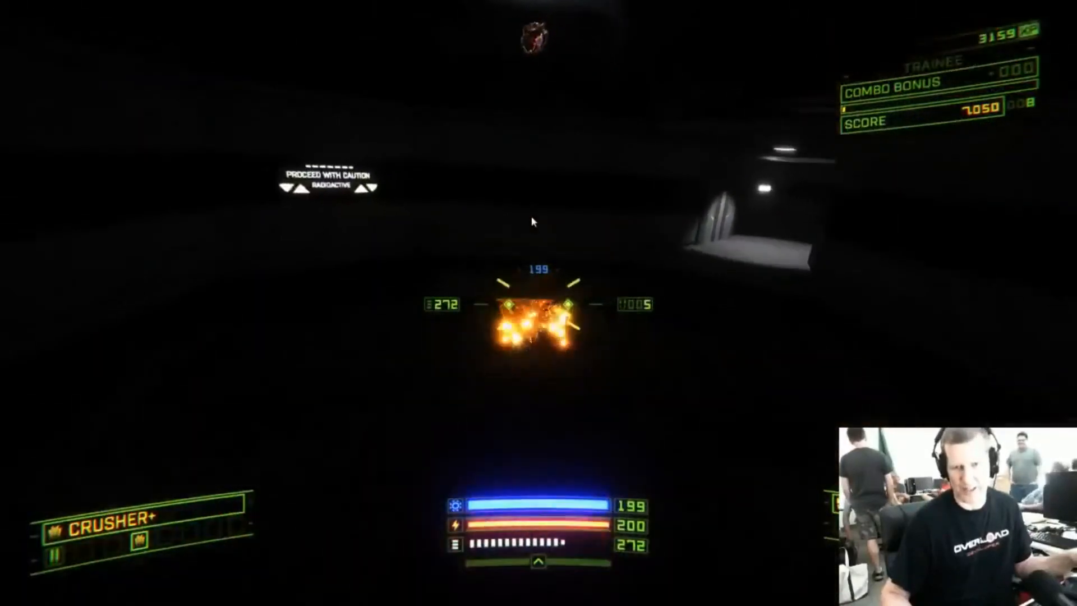
pyautogui.click(532, 220)
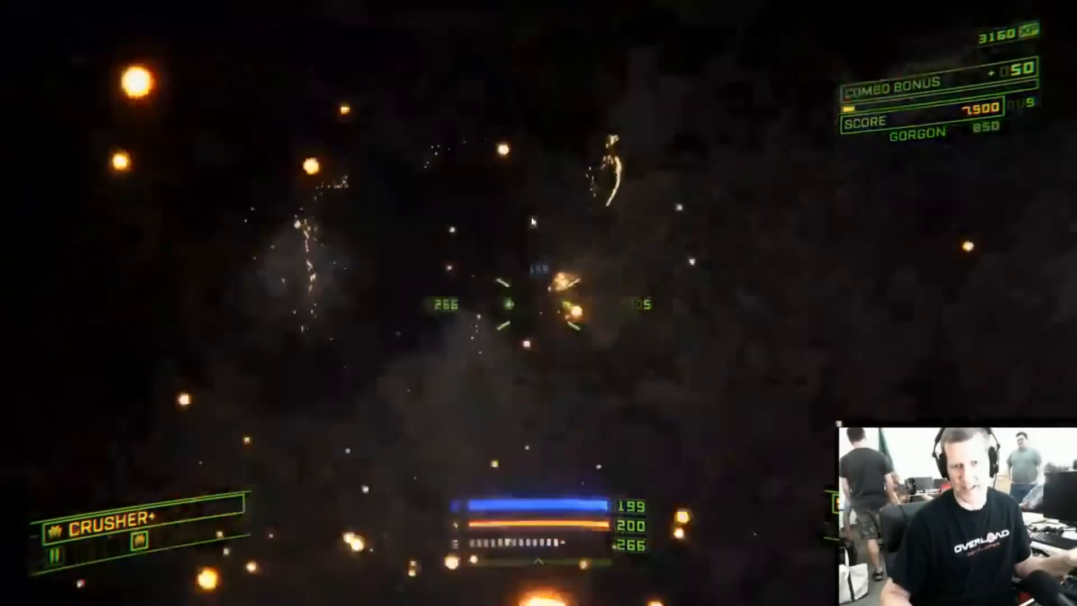
# Fly back through the corridor into the dark rock cave and destroy the Shredder robot
pyautogui.press('w')
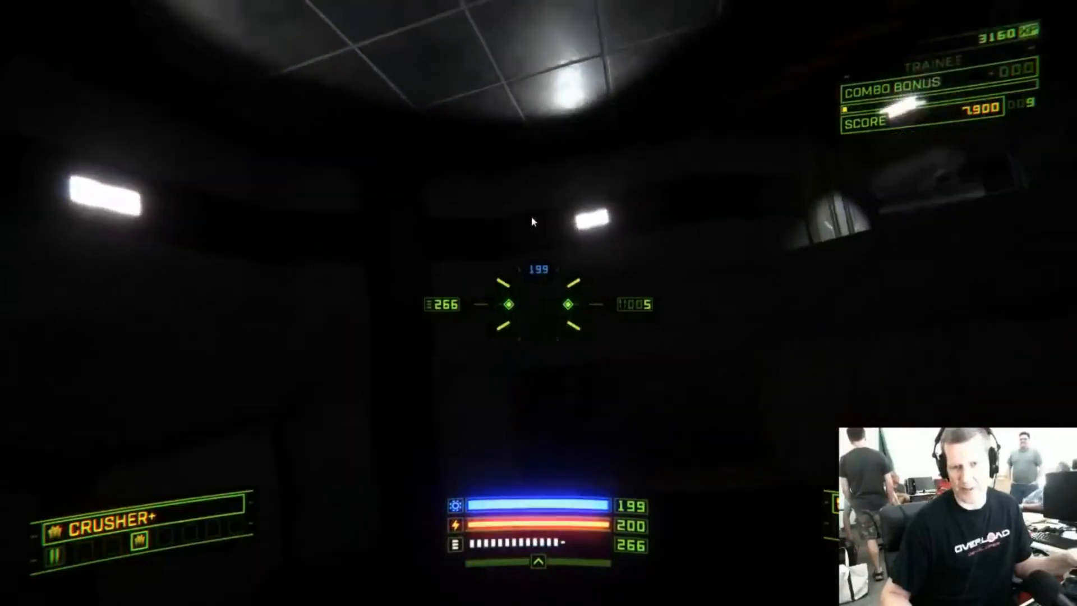
pyautogui.press('w')
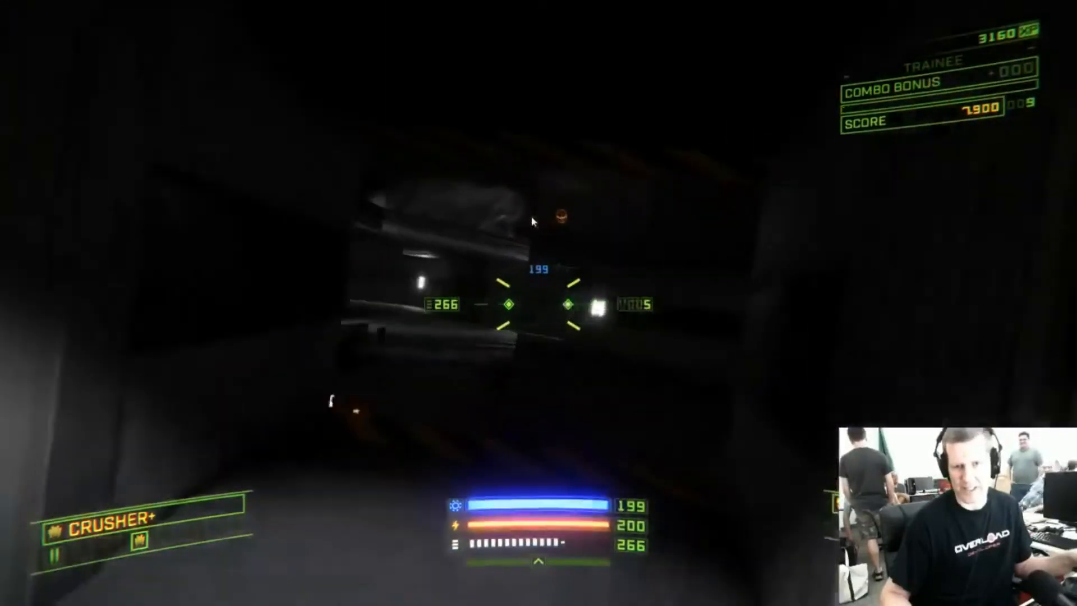
pyautogui.press('w')
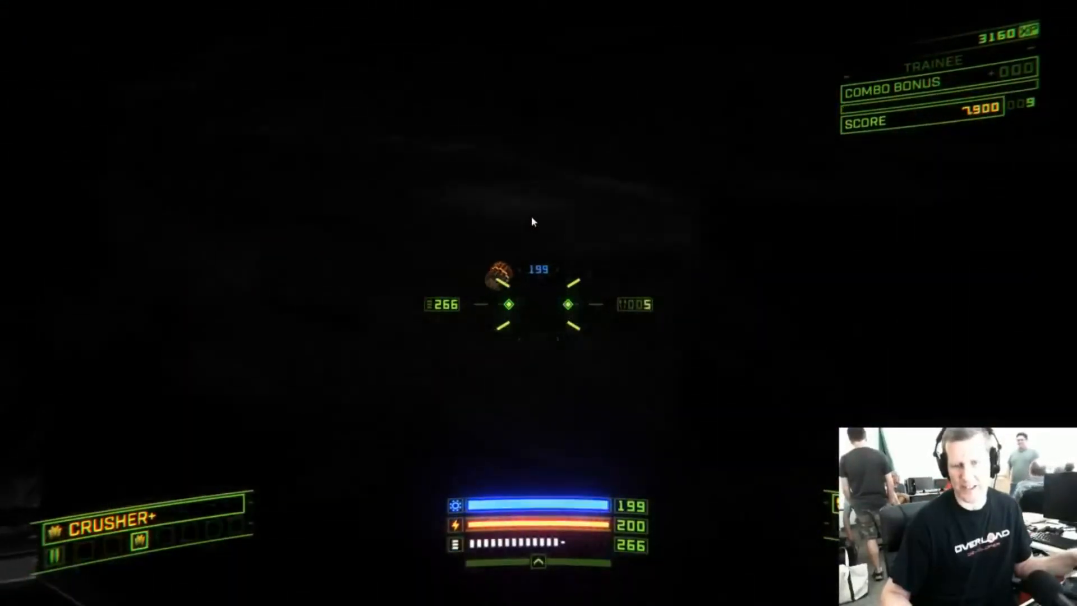
pyautogui.press('w')
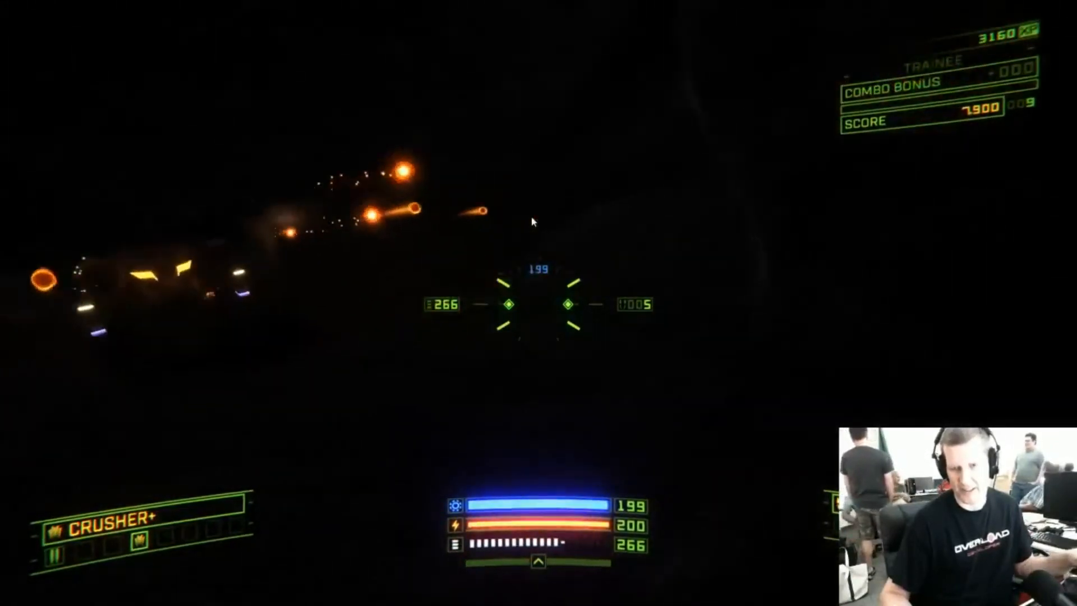
pyautogui.press('a')
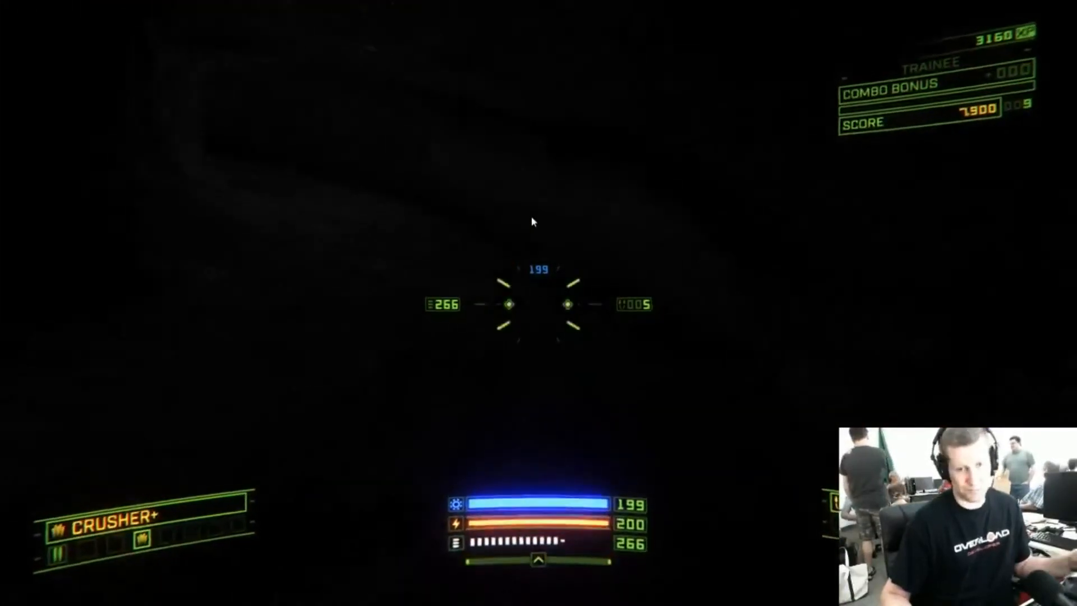
pyautogui.press('w')
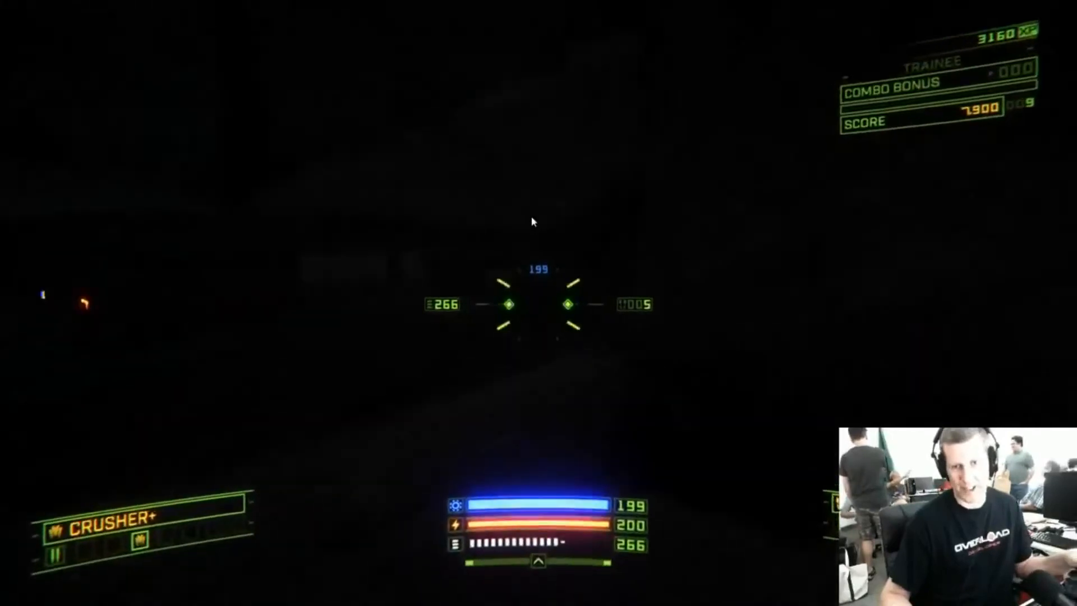
pyautogui.press('w')
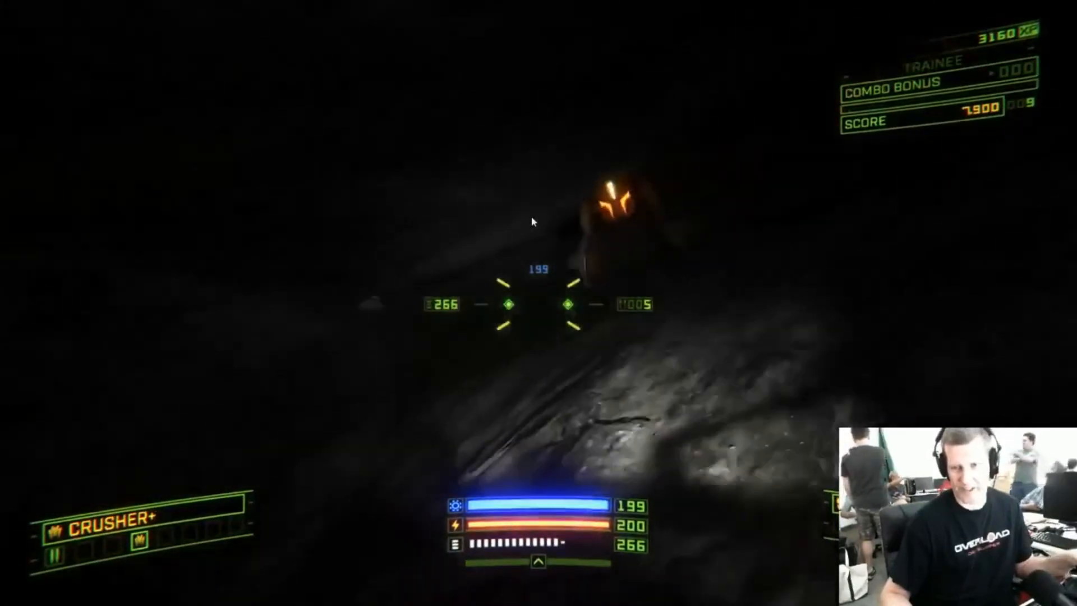
pyautogui.click(533, 222)
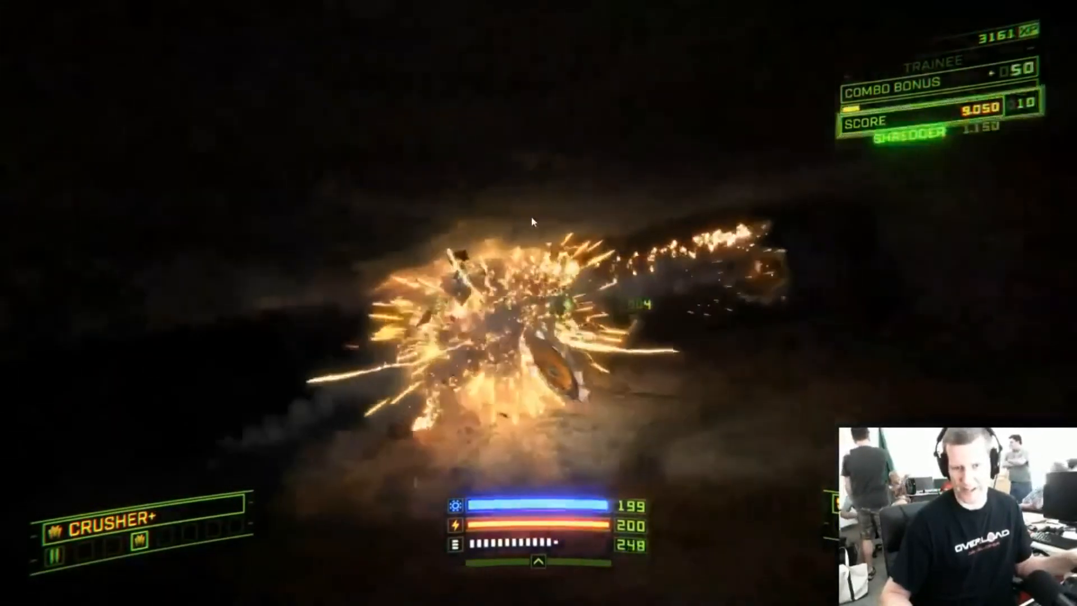
# Inspect the metal room with the ladder and wall lights, and shoot the Shredder at the far end of the corridor
pyautogui.press('w')
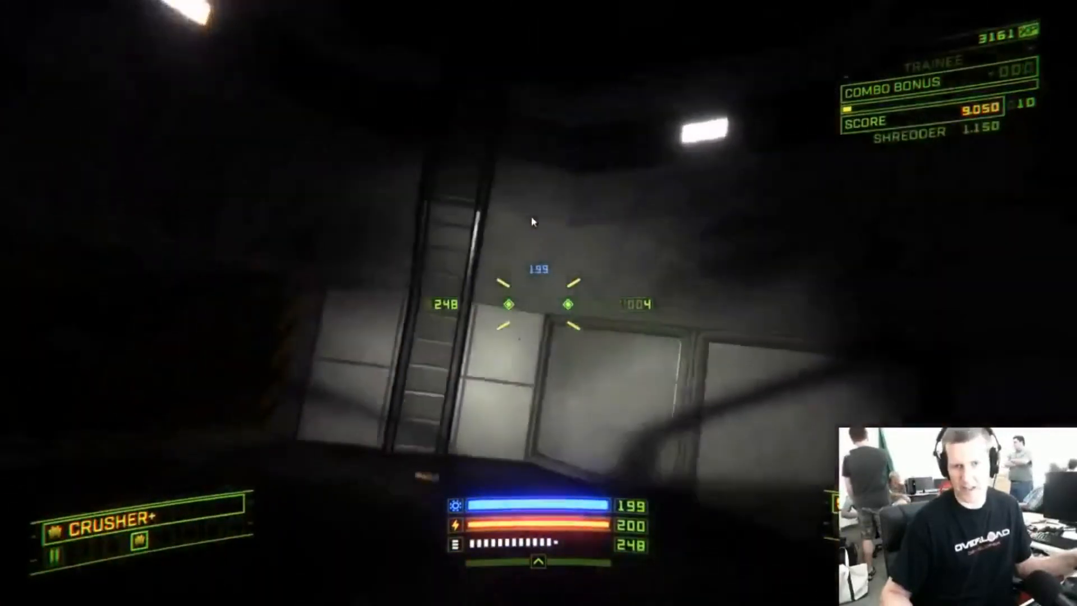
pyautogui.press('w')
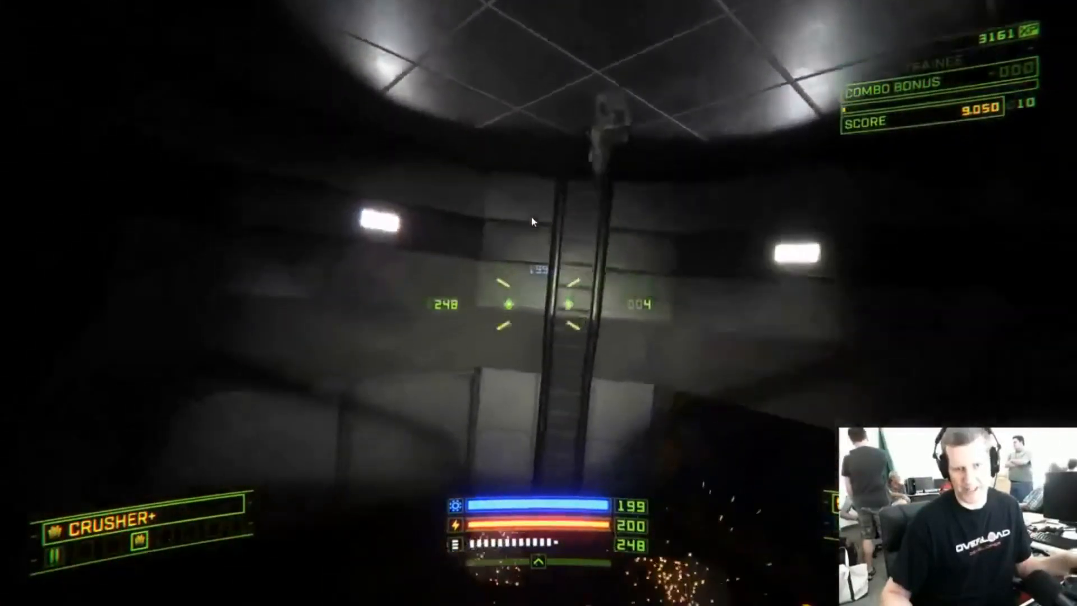
pyautogui.press('w')
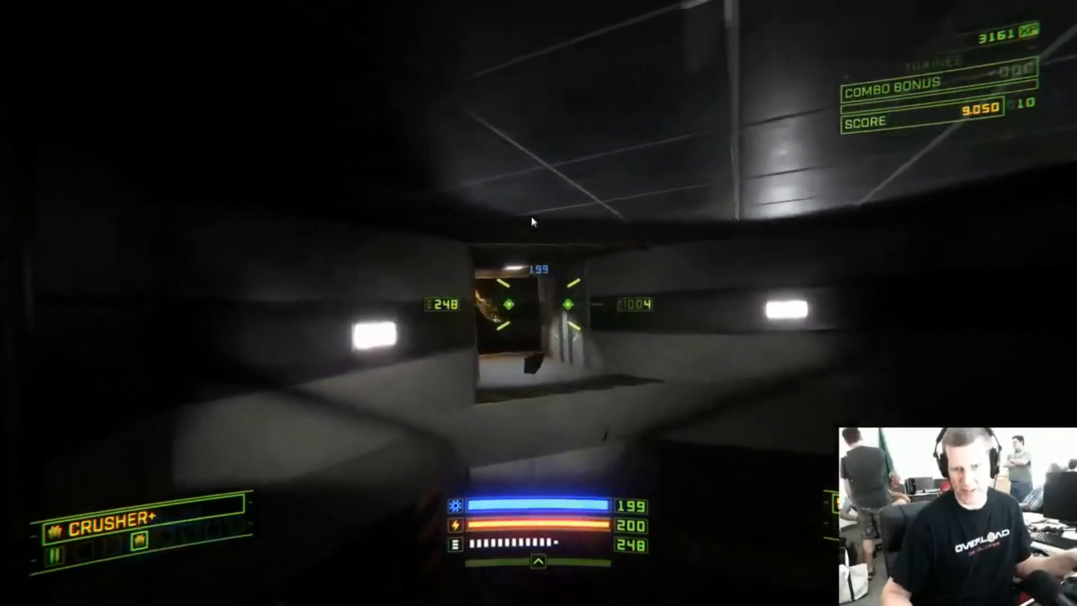
pyautogui.click(532, 221)
pyautogui.press('w')
pyautogui.click(532, 222)
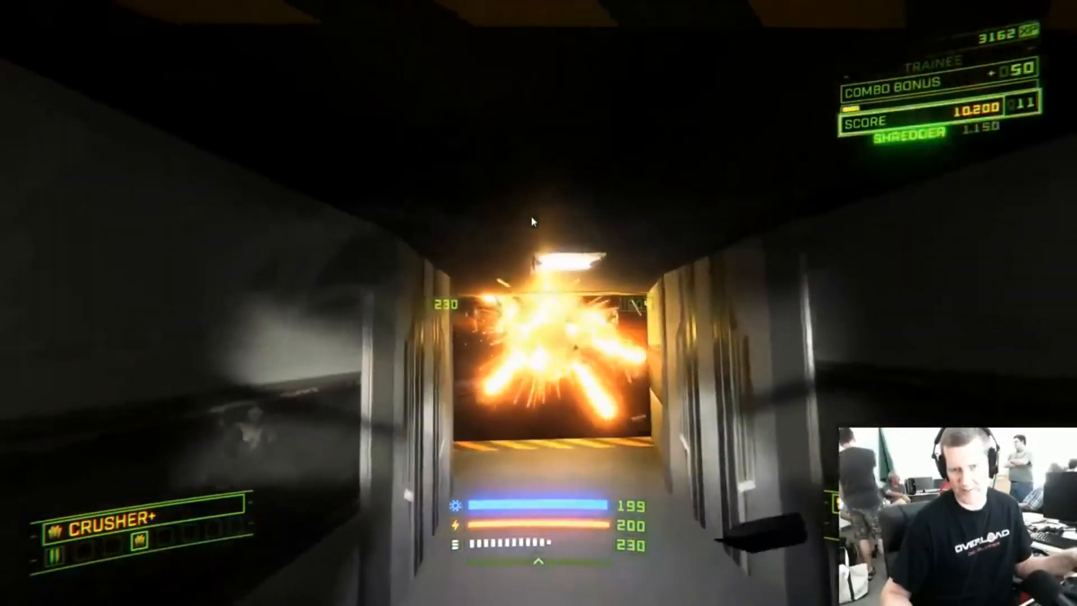
# Fly around the large room to examine its ceiling opening, trim, metal walls and rock surfaces in game
pyautogui.press('w')
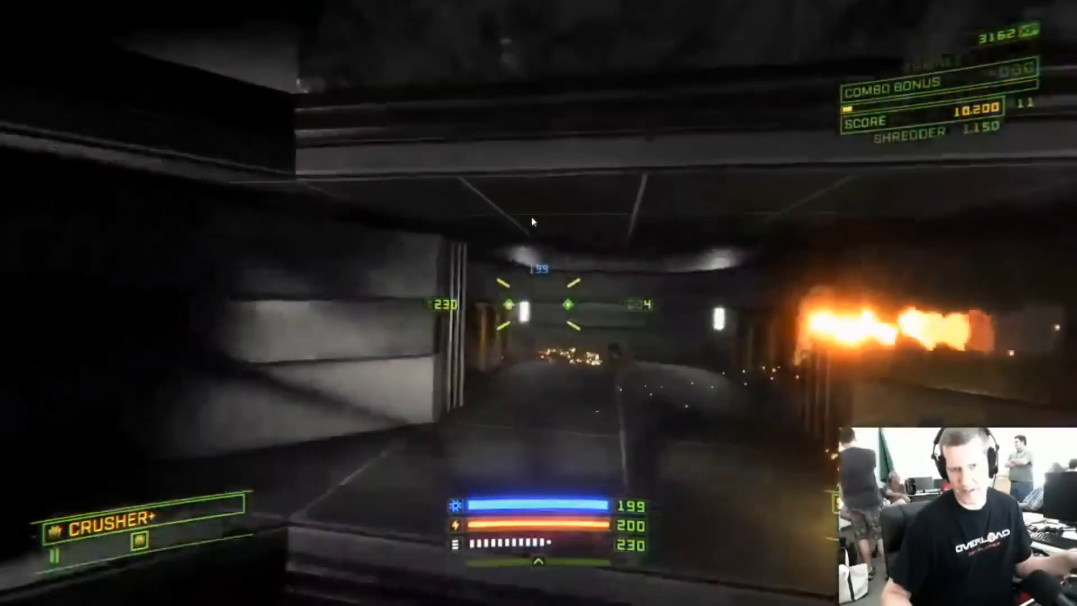
pyautogui.press('w')
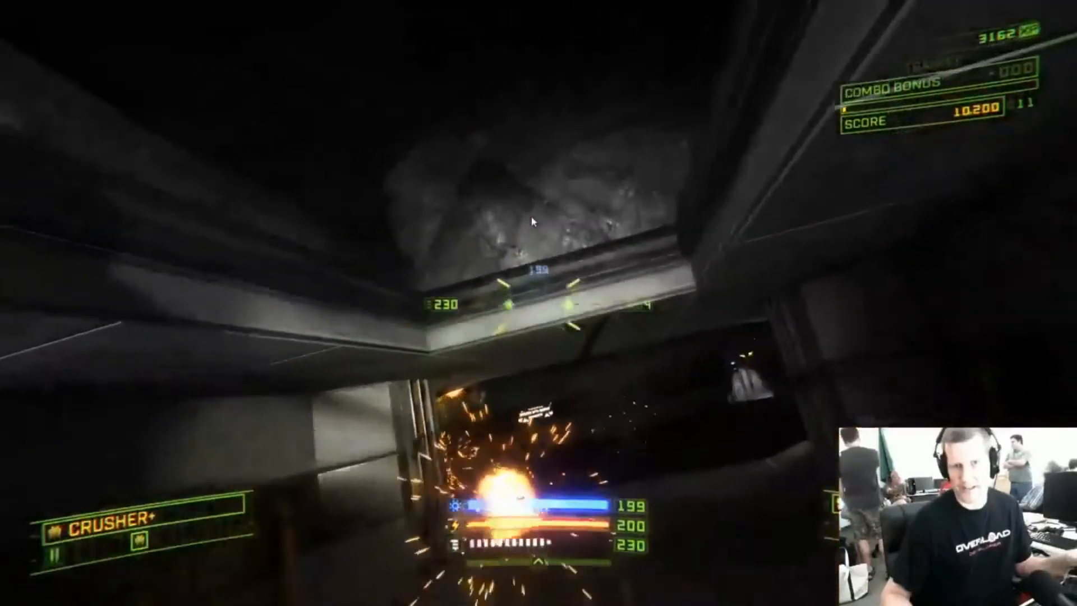
pyautogui.press('w')
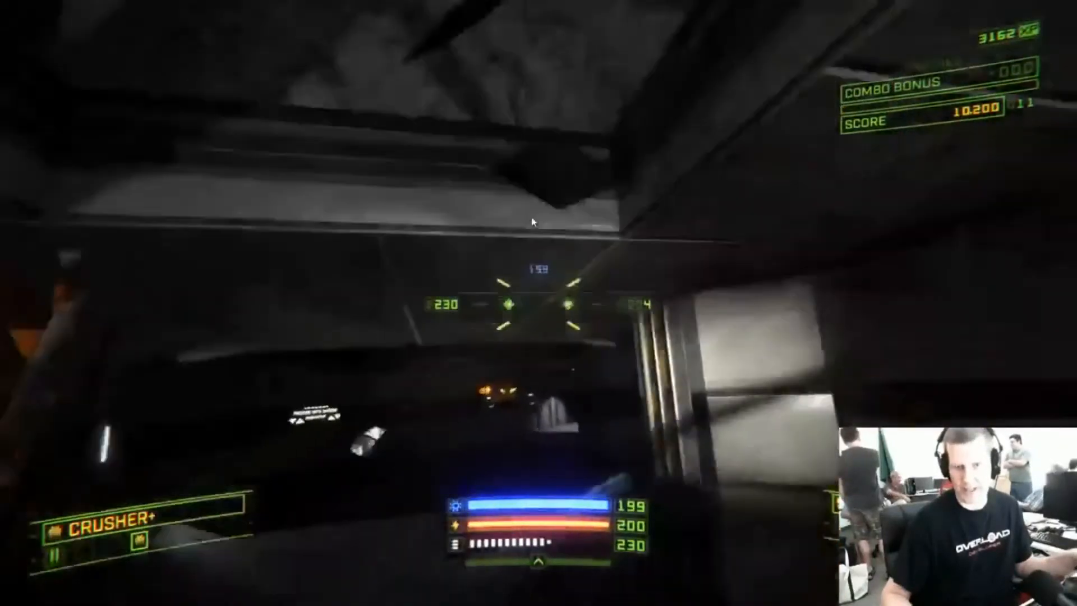
pyautogui.press('w')
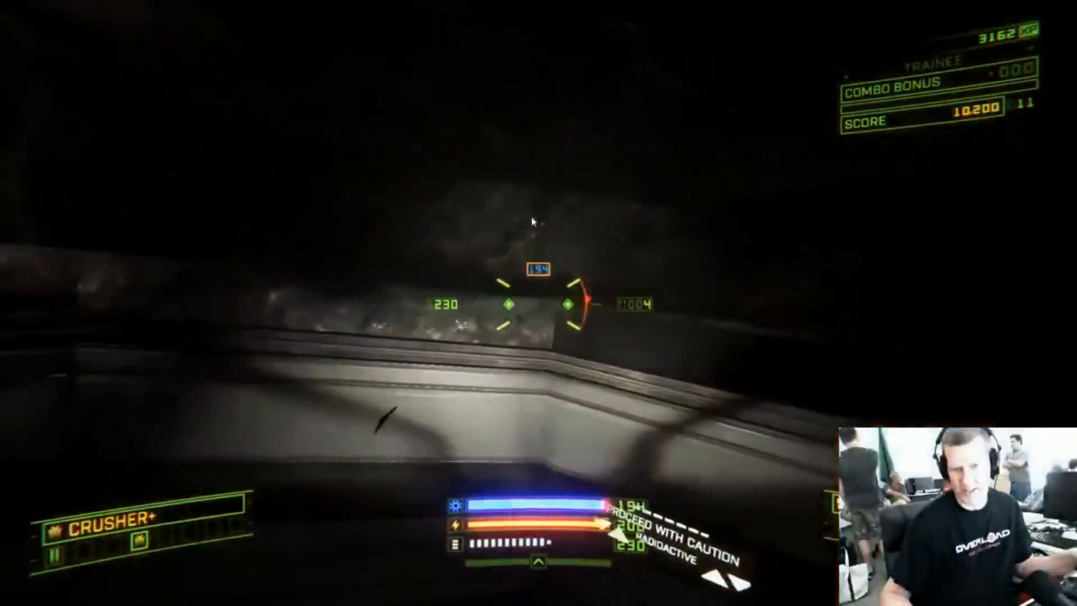
pyautogui.press('w')
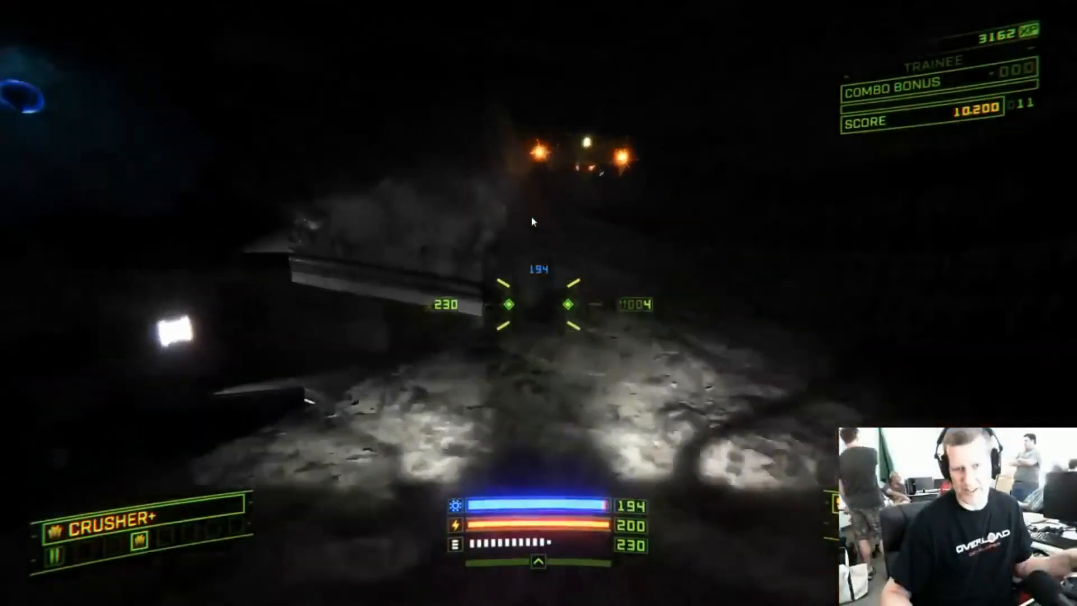
pyautogui.press('w')
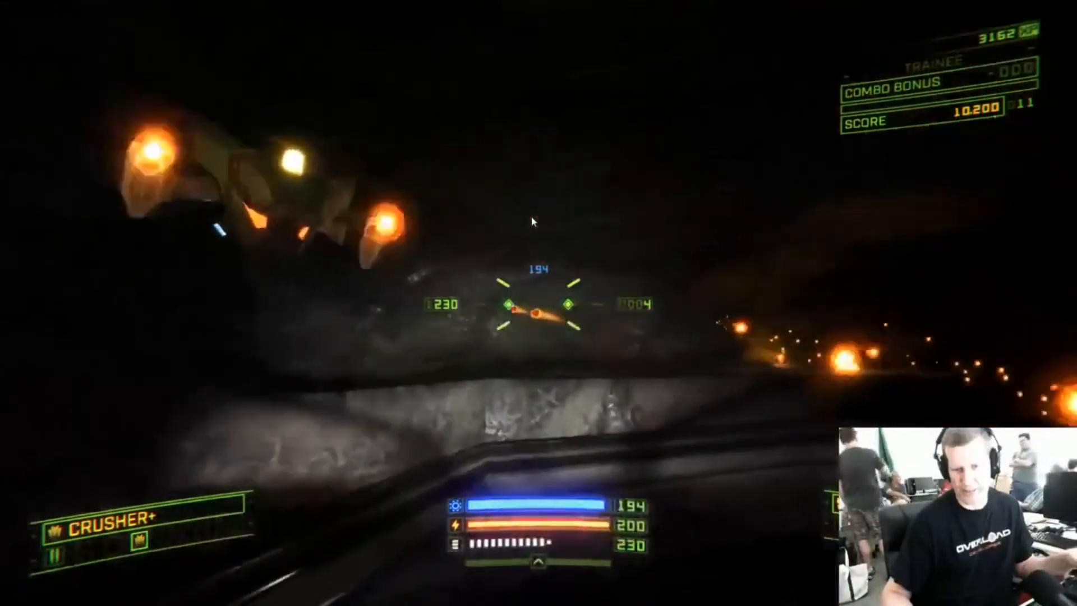
pyautogui.press('w')
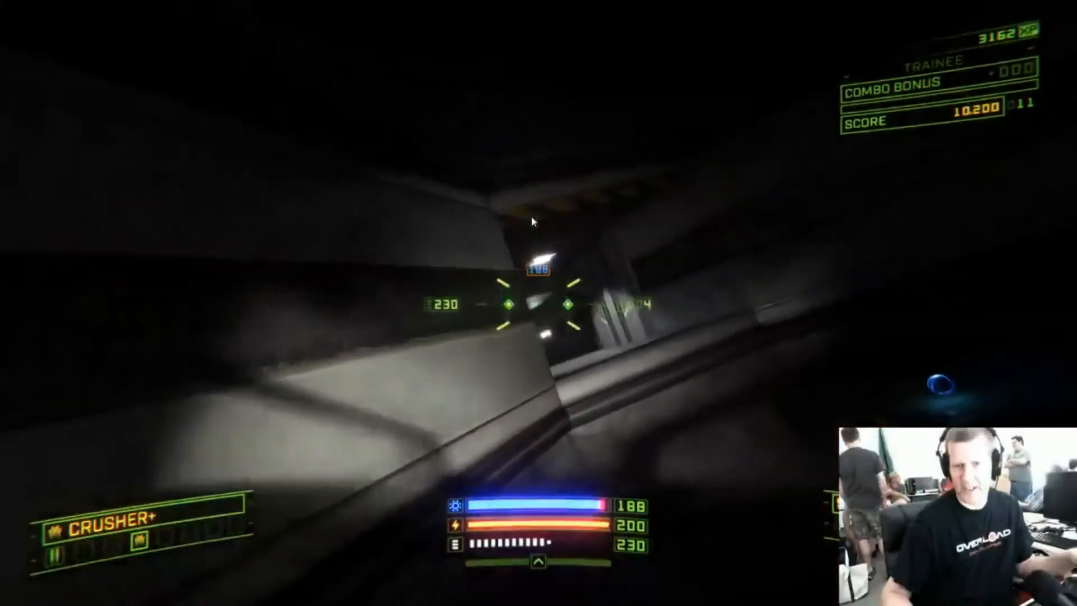
# Approach the hazard-striped doorway in the lit metal room and destroy the Shredder beyond it with the Crusher and missiles
pyautogui.press('w')
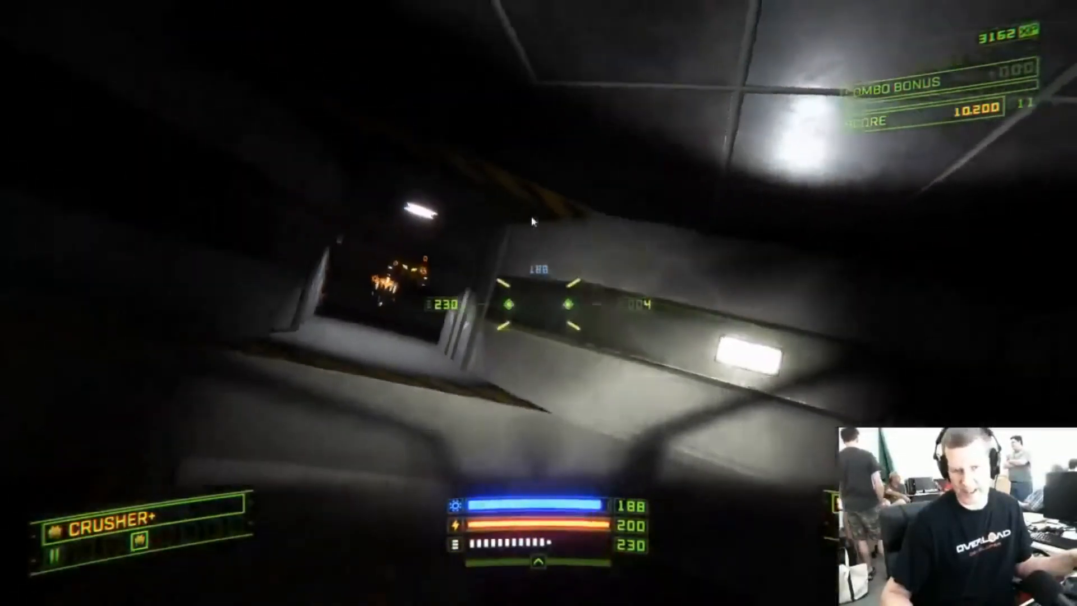
pyautogui.click(533, 222)
pyautogui.rightClick(533, 221)
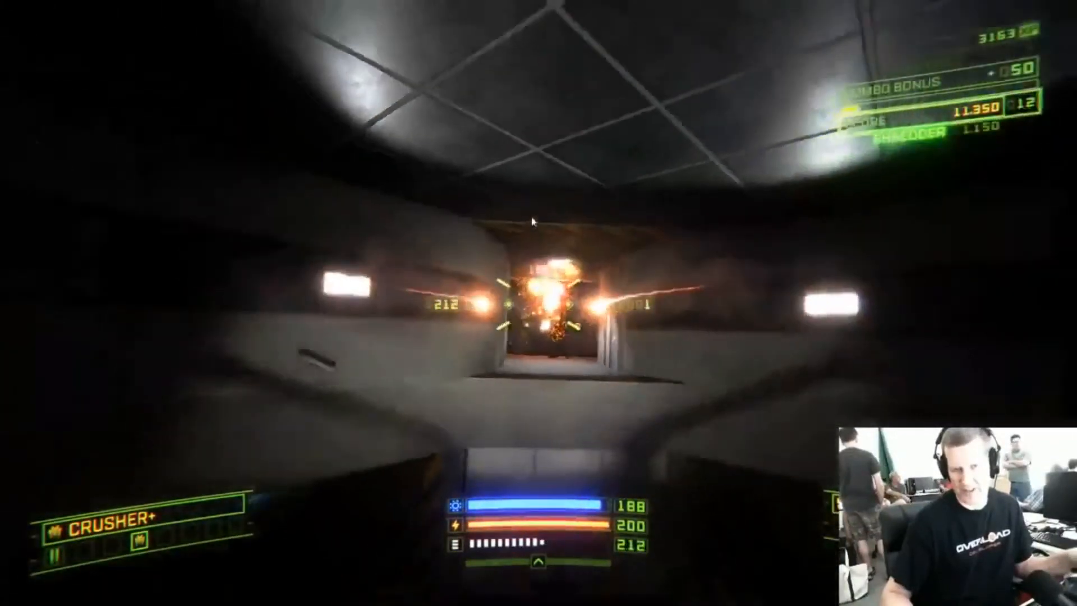
# Fly through the dark metal rooms in game, destroy the Gorgon and attack the Super Auto-Op with the Crusher
pyautogui.press('w')
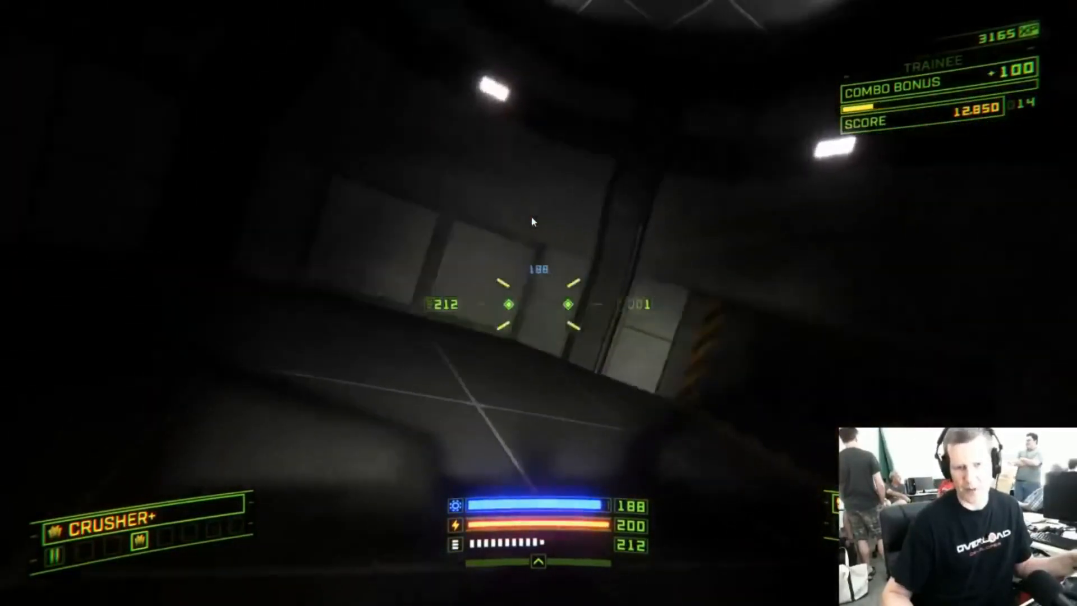
pyautogui.press('w')
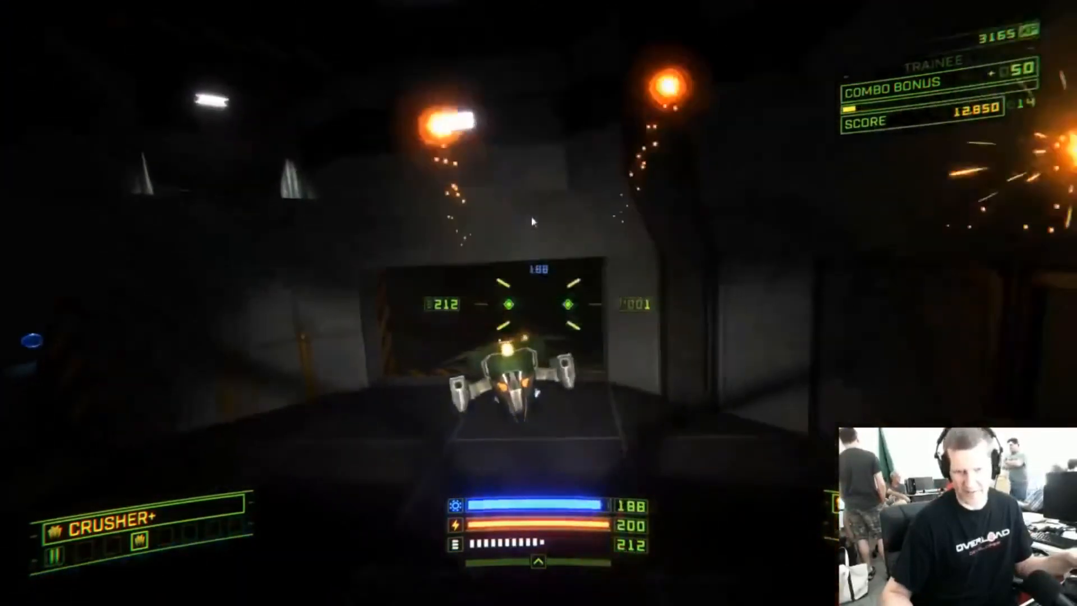
pyautogui.click(532, 222)
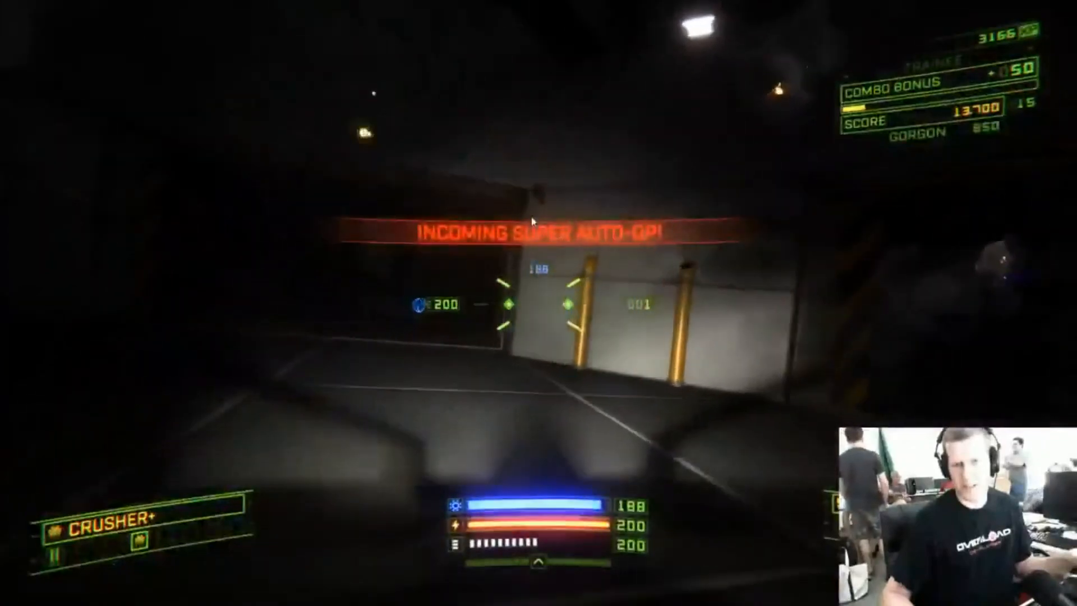
pyautogui.press('w')
pyautogui.click(532, 222)
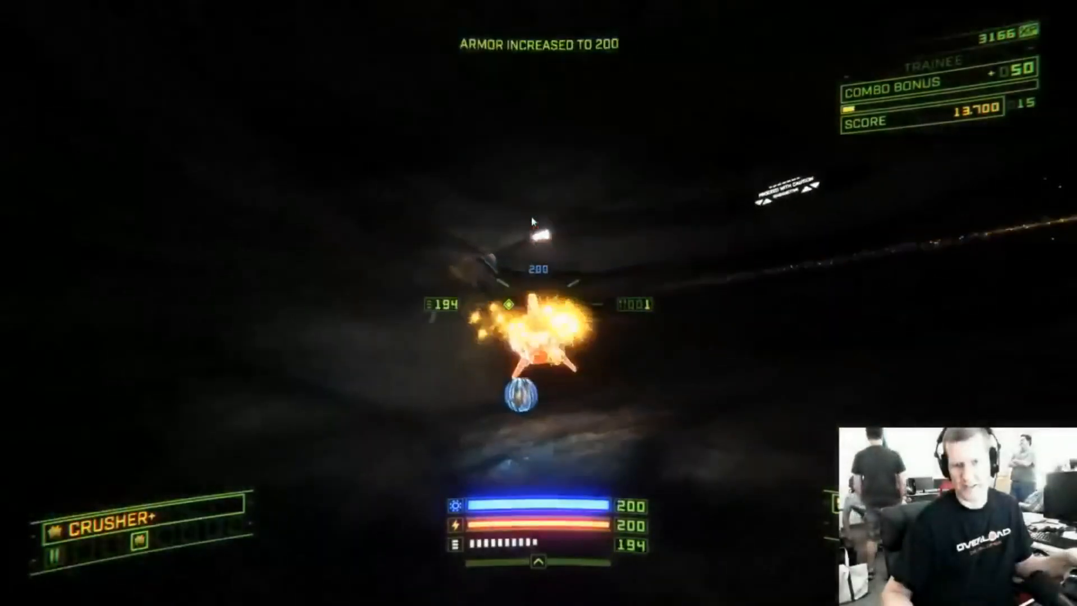
pyautogui.press('w')
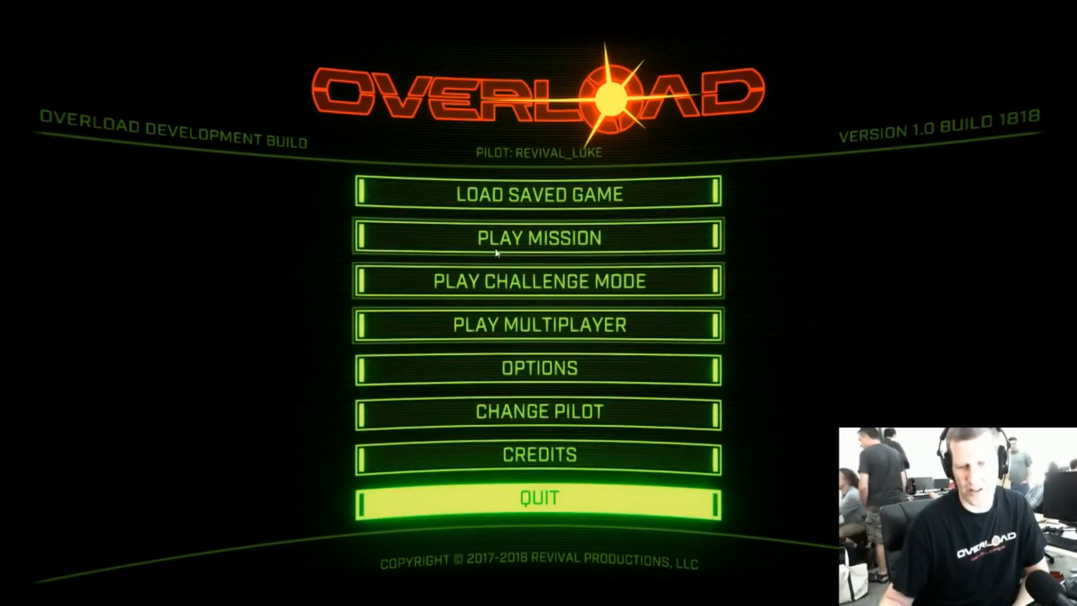
# Switch to Overload Level Editor and examine the whole level from outside in the perspective view
pyautogui.hotkey('alt', 'Tab')
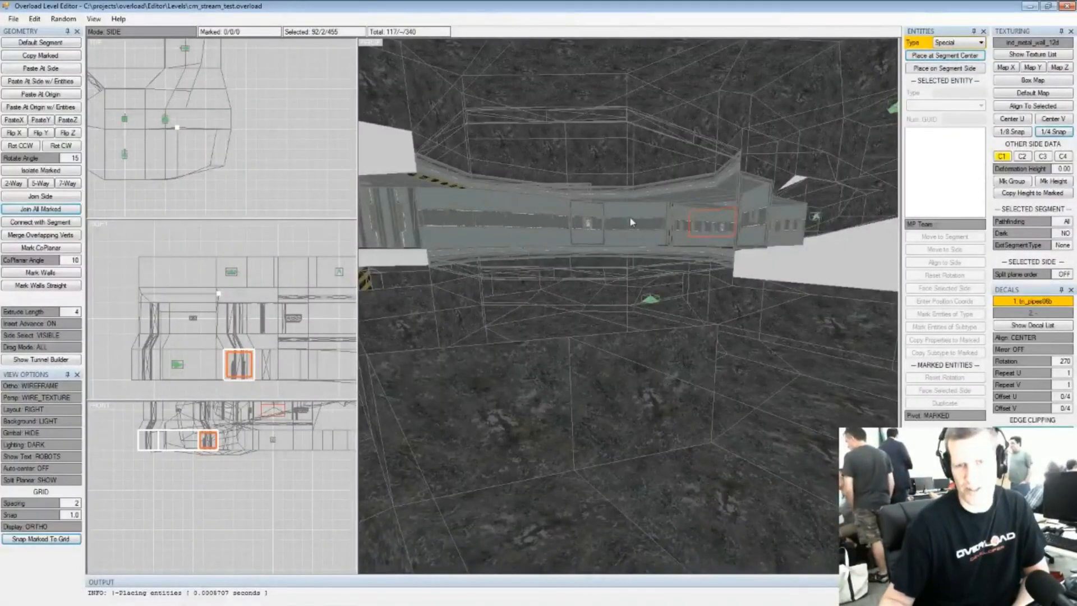
pyautogui.moveTo(625, 221); pyautogui.dragTo(650, 303, button='right')
pyautogui.scroll(-3, 648, 303)
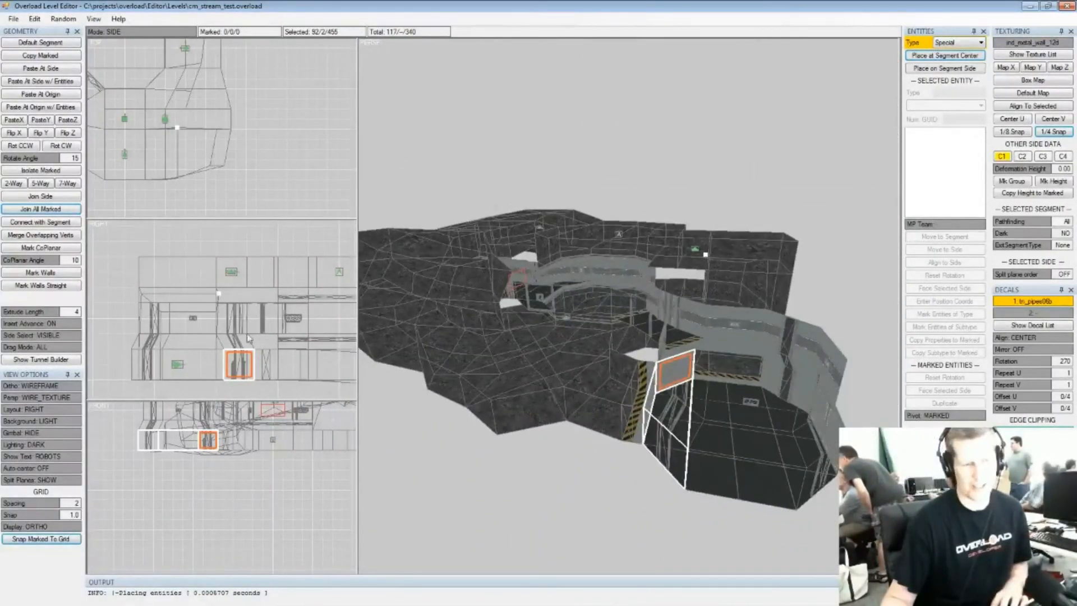